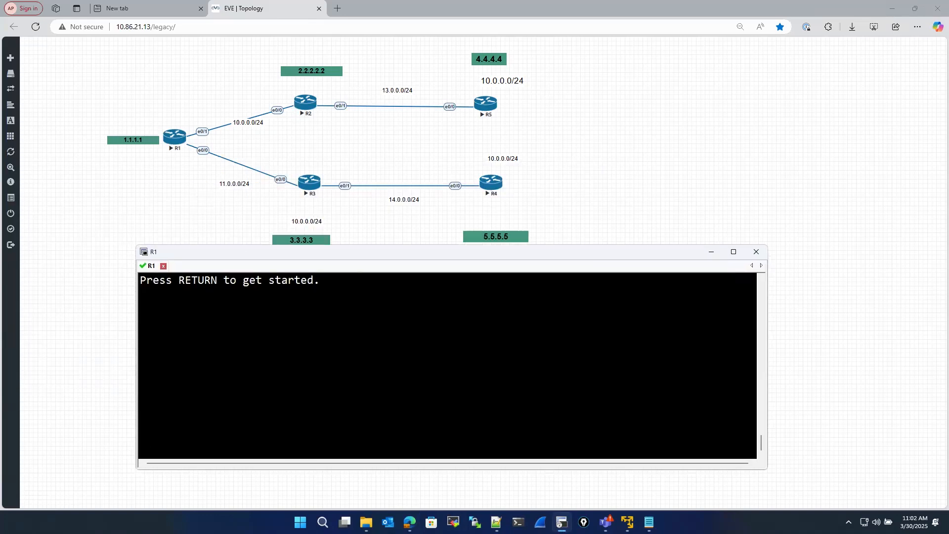
Start the R1 console session and enter privileged EXEC mode with en
key(Return)
key(Return)
text(en)
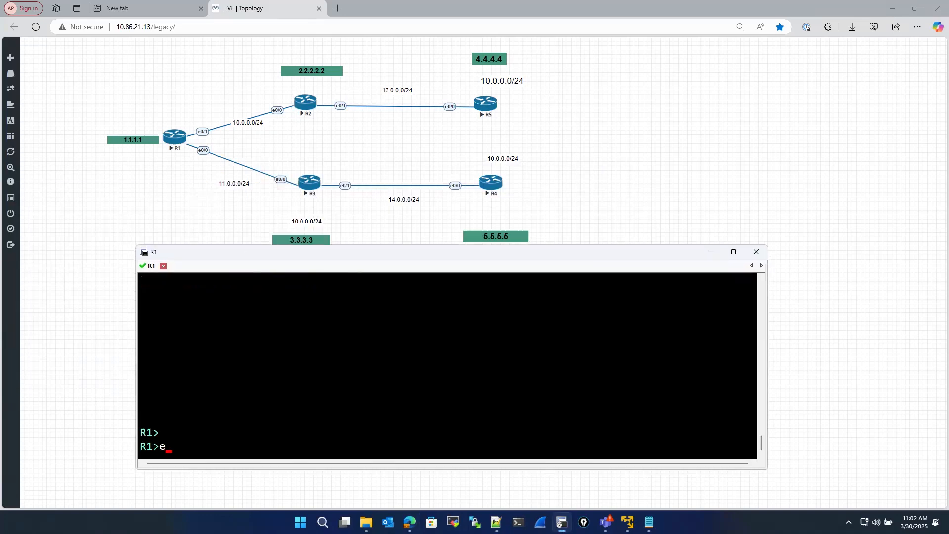
key(Return)
key(Return)
key(Return)
Widen R1's terminal below the topology and list R1's interfaces with show ip interface br
text(show  ip)
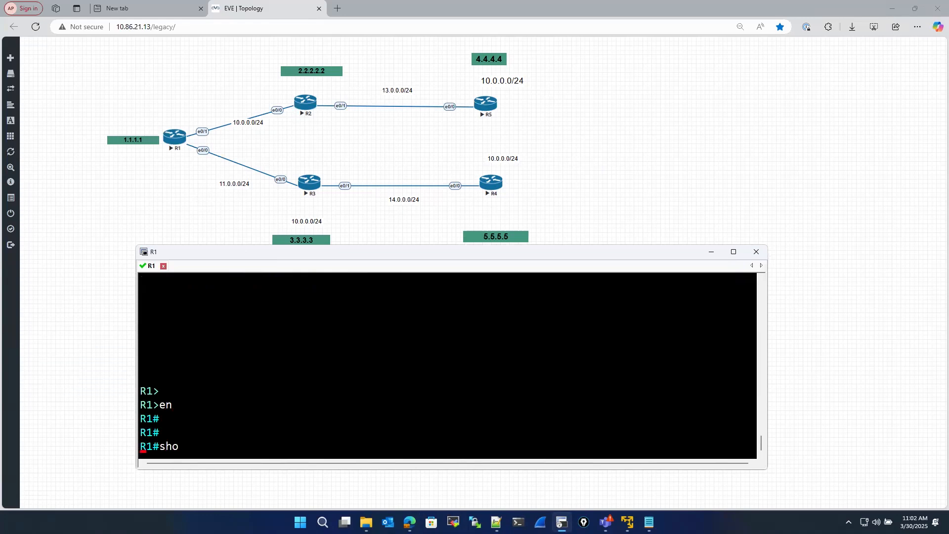
key(Tab)
text(ip)
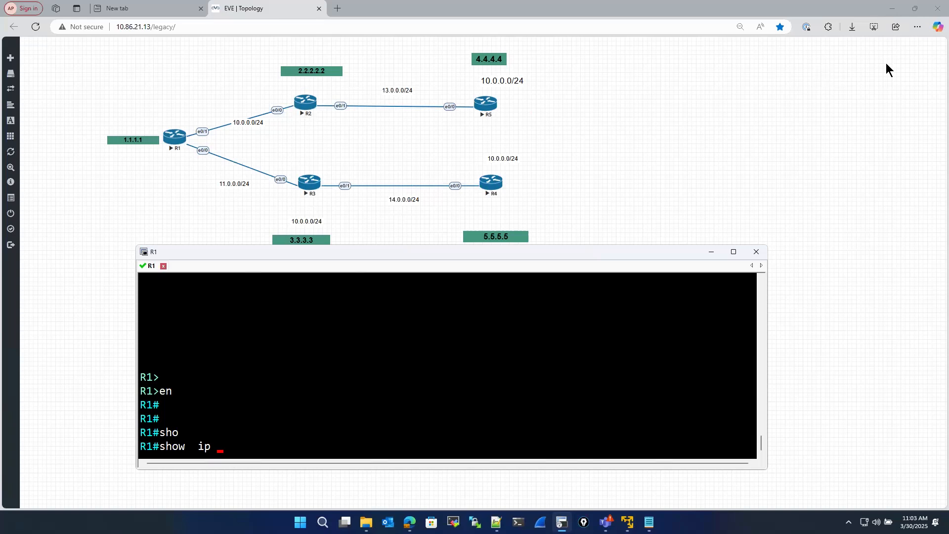
text(int)
key(Tab)
text(b)
drag(252, 253, 185, 271)
drag(699, 453, 883, 453)
text(r)
key(Return)
Enter global configuration mode on R1, accepting terminal as the configuration source
text(conf)
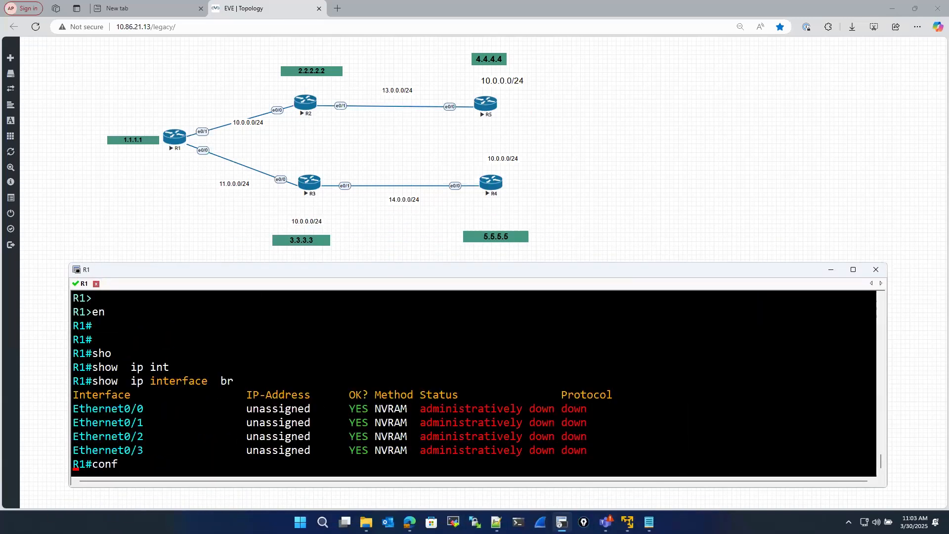
key(Tab)
key(Return)
key(Return)
key(Return)
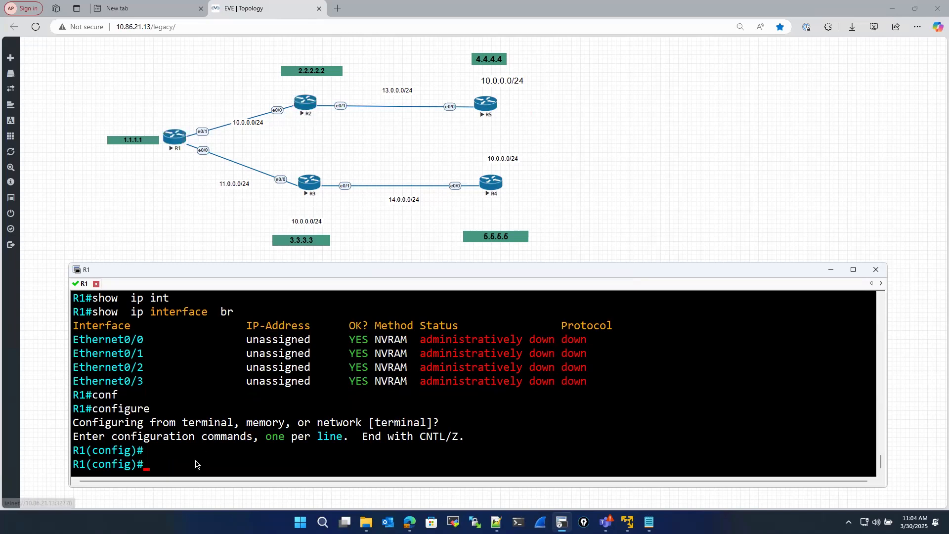
Assign IP address 10.0.0.1 with mask 255.255.255.0 to R1's interface ethernet 0/1
text(in)
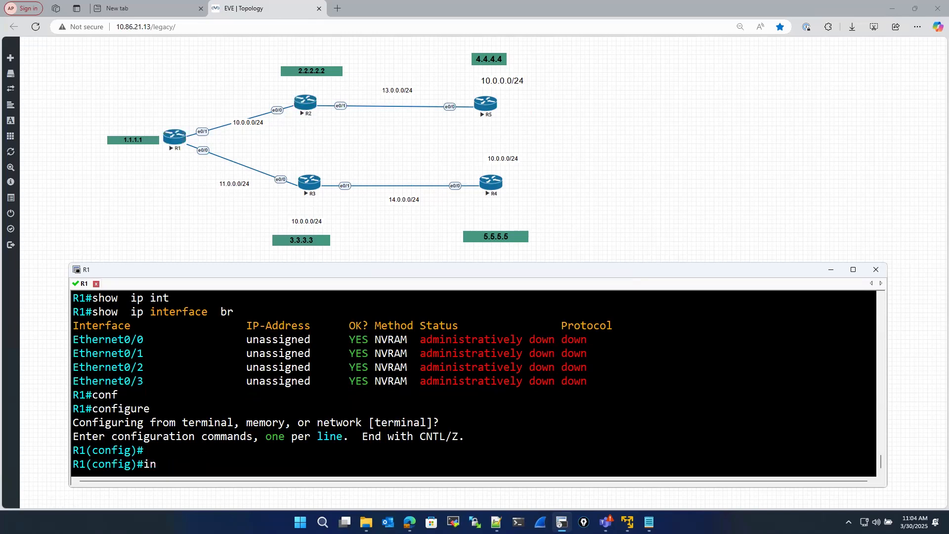
text(t)
key(Tab)
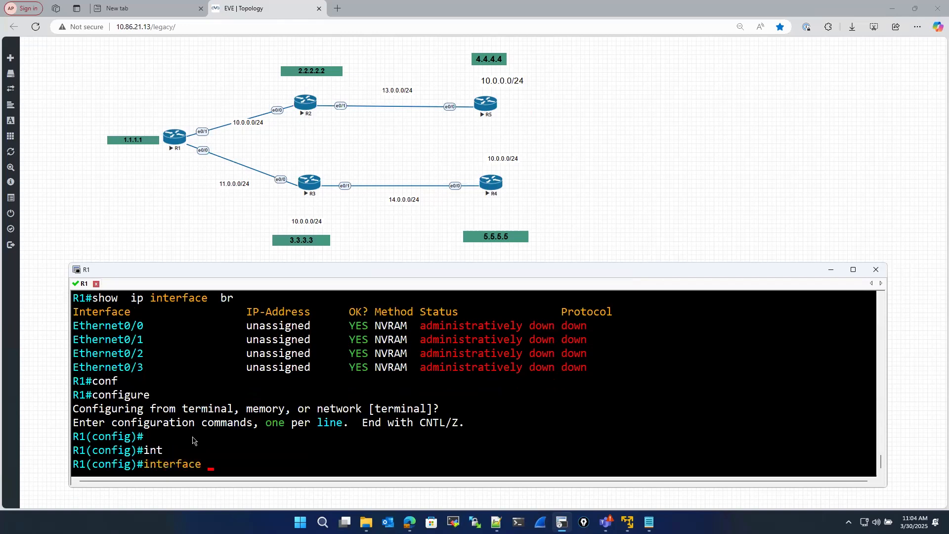
text(et)
key(Tab)
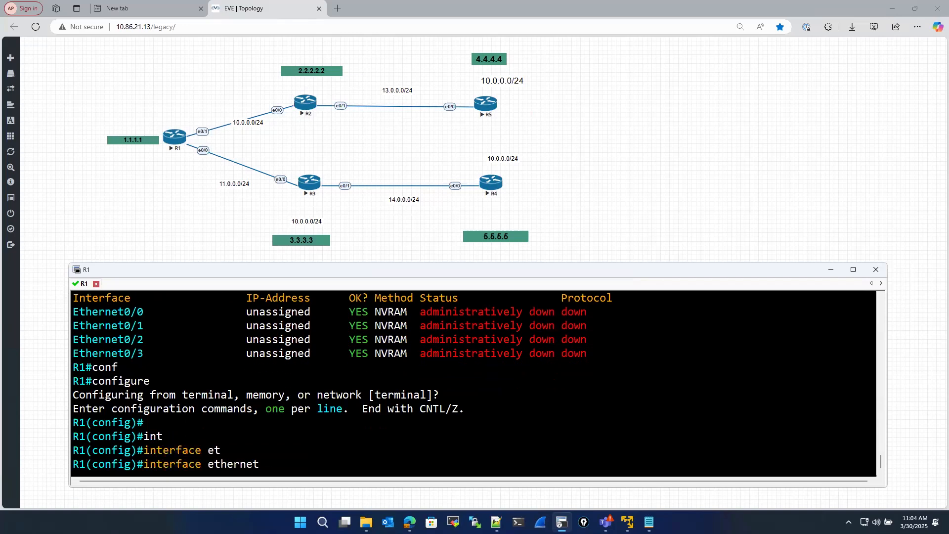
text(0/1)
key(Return)
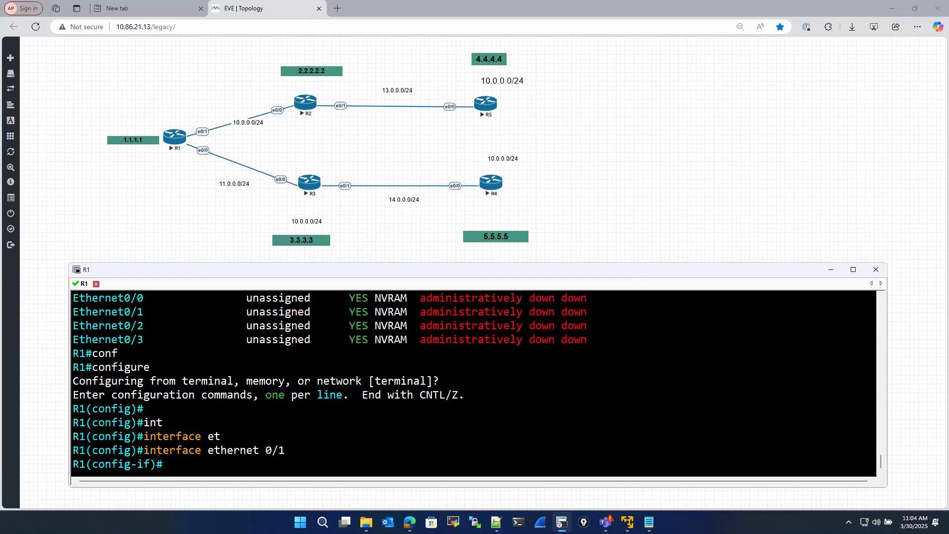
text(ip add)
key(Tab)
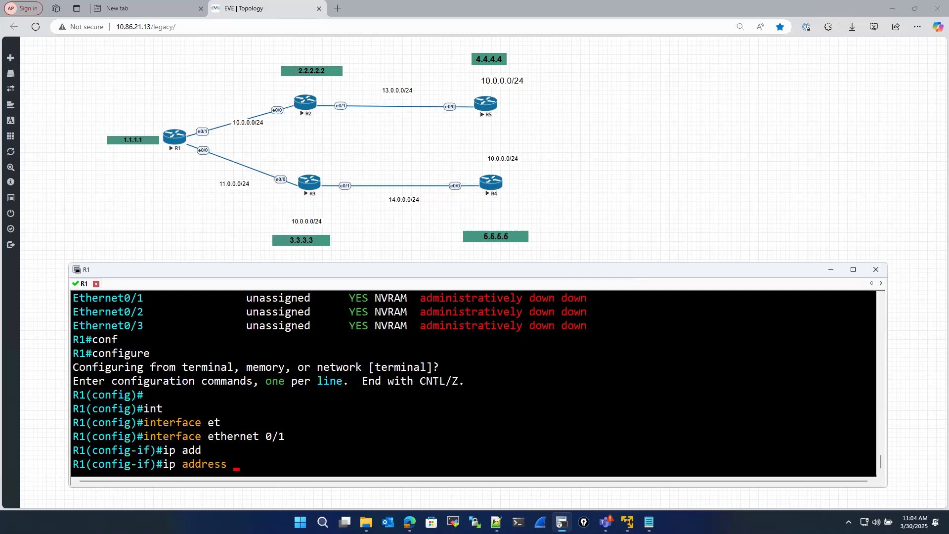
text(10.0.0.1 255.255.255.0)
key(Return)
Enable R1's ethernet 0/1 interface with no sh and exit its interface configuration mode
text(no sh)
key(Return)
key(Return)
text(exit)
key(Return)
key(Return)
Open R2's console from the topology and answer no to the initial configuration dialog
click(305, 103)
click(562, 522)
click(306, 105)
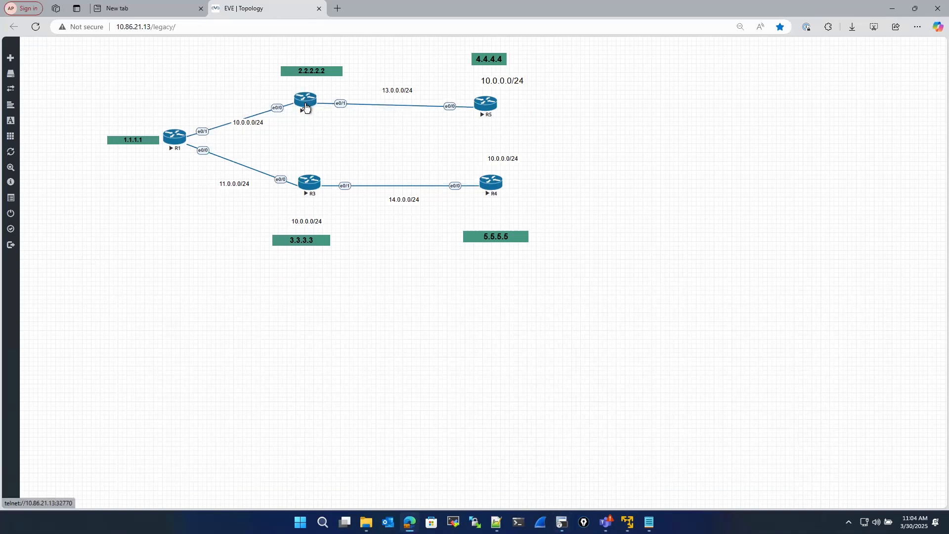
text(no)
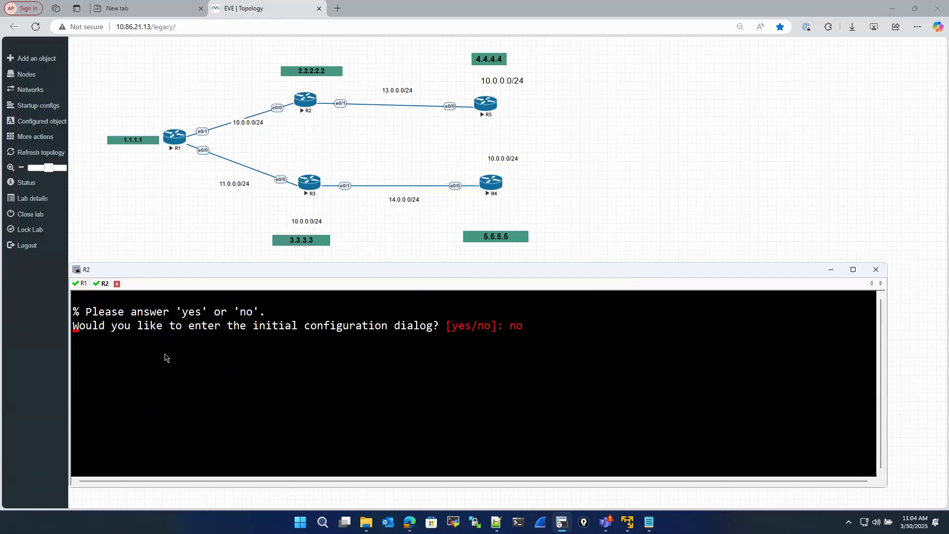
key(Return)
key(Return)
key(Return)
key(Return)
key(Return)
key(Return)
key(Return)
Enter privileged and global configuration mode on the new router and set its hostname to R2
text(en)
key(Return)
text(conf)
key(Tab)
key(Return)
key(Return)
text(hos)
key(Tab)
text(R2)
key(Return)
Assign IP address 10.0.0.2 with mask 255.255.255.0 to R2's interface ethernet 0/0
text(interface)
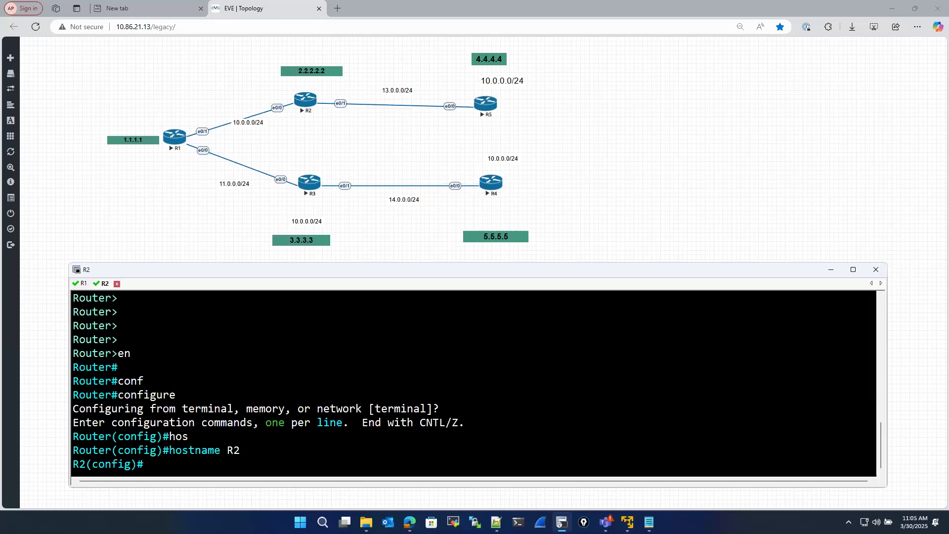
key(Tab)
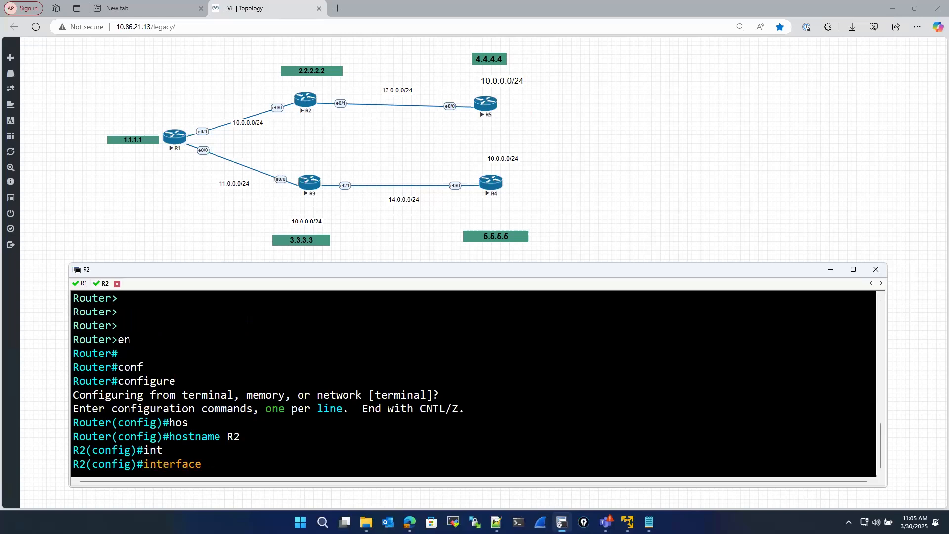
text(et)
key(Tab)
text(0/0)
key(Return)
text(ip add)
key(Tab)
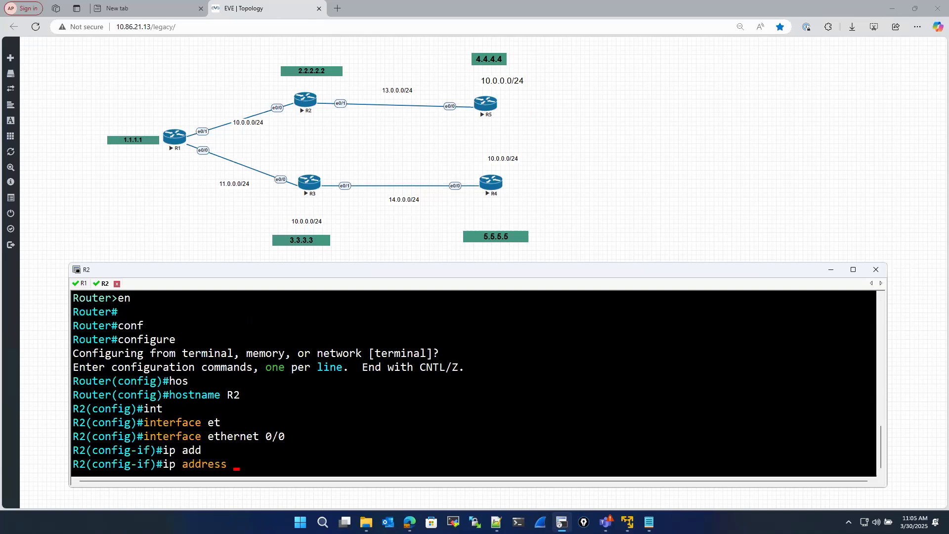
text(10.0.0.2  255.255.255.)
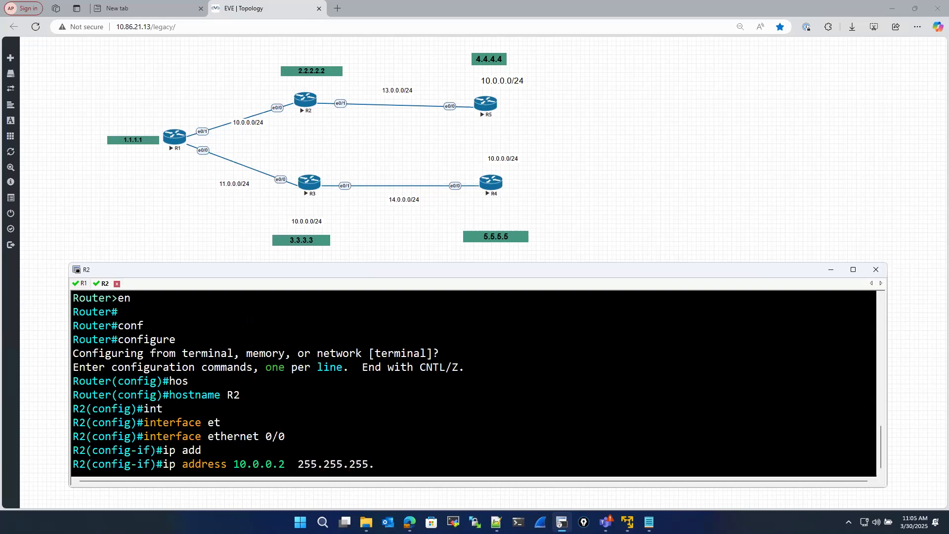
text(0)
key(Return)
Enable R2's ethernet 0/0 interface with no sh and exit back to privileged EXEC mode
text(no sh)
key(Return)
key(Return)
text(exit)
key(Return)
key(Return)
text(sh ip ar)
key(Return)
text(exit)
key(Return)
key(Return)
Display R2's ARP table with sh ip arp and ping 10.0.0.1 from R2
text(sh ip ar)
key(Tab)
text(p)
key(Return)
click(83, 284)
click(118, 283)
text(sh ip arp)
key(Return)
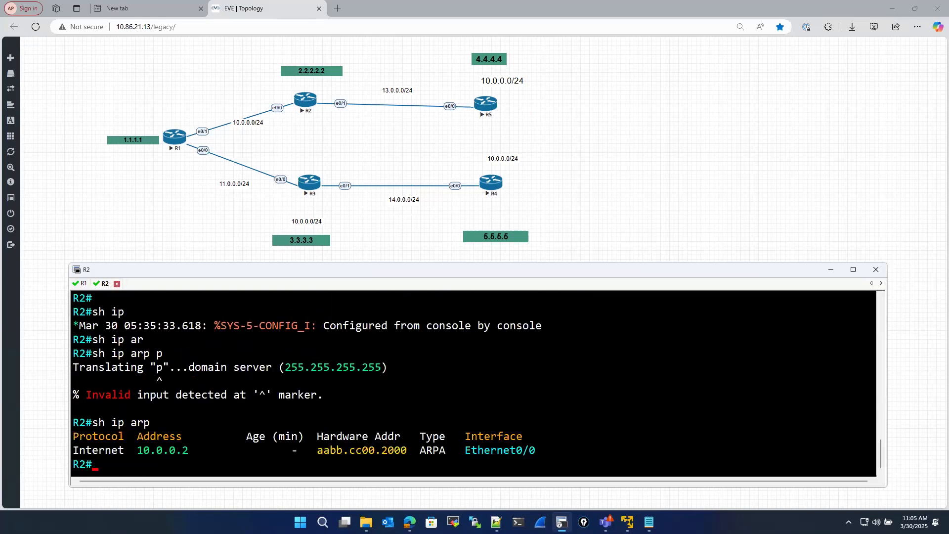
text(ping 10.0.0.1)
key(Return)
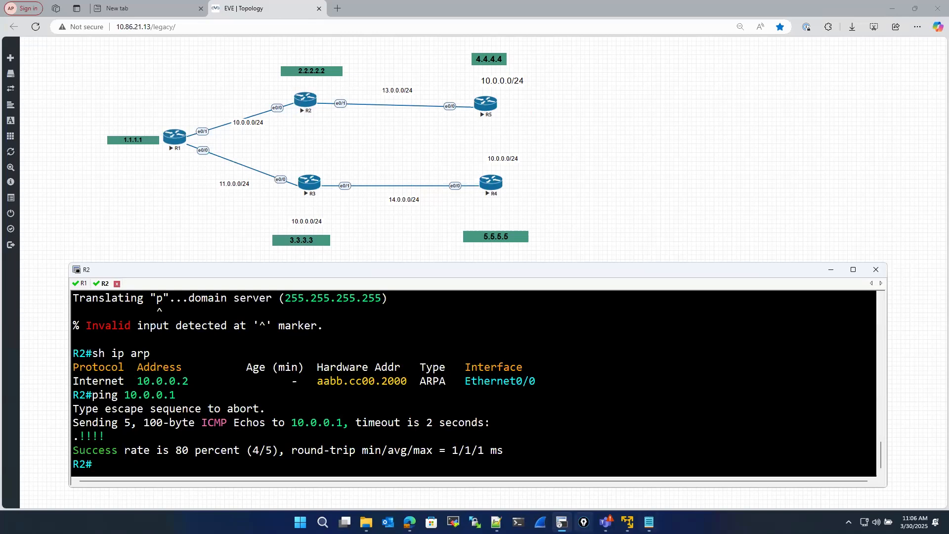
click(619, 252)
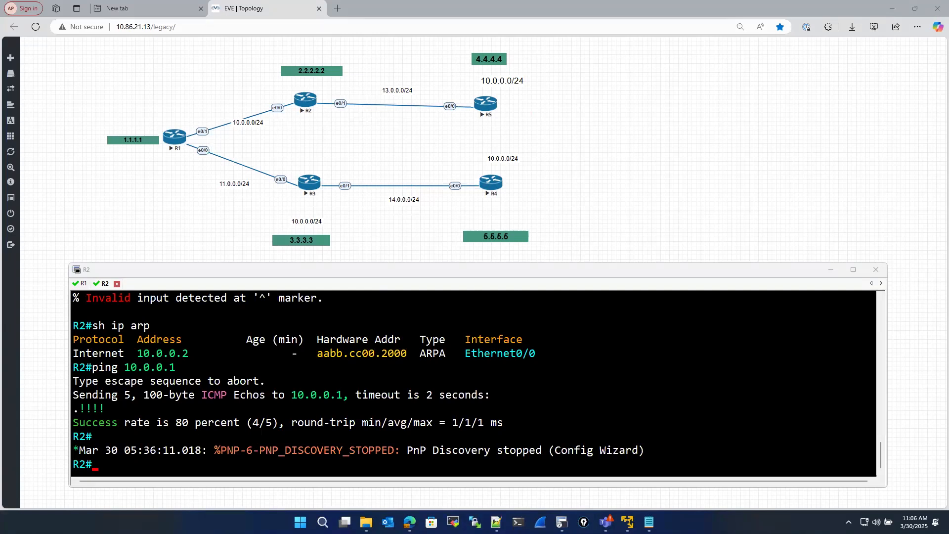
click(371, 5)
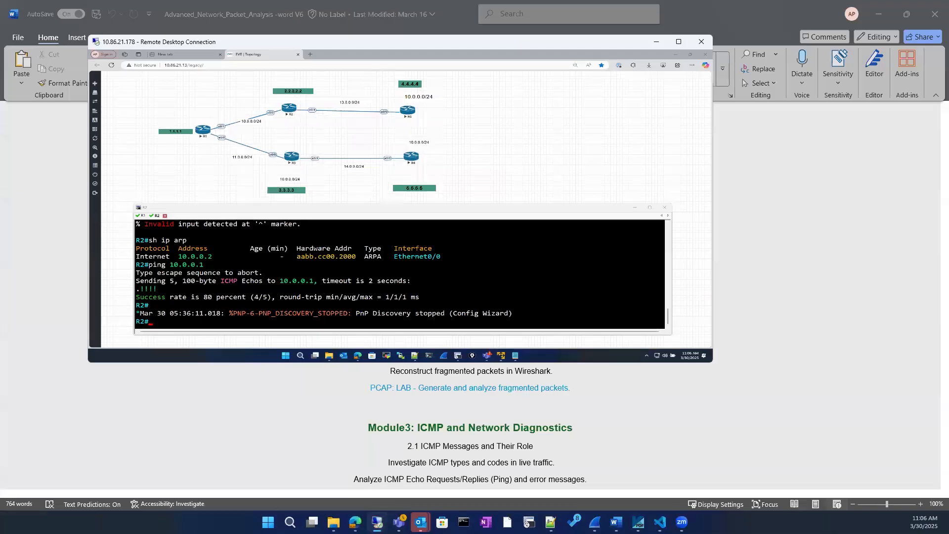
double_click(262, 41)
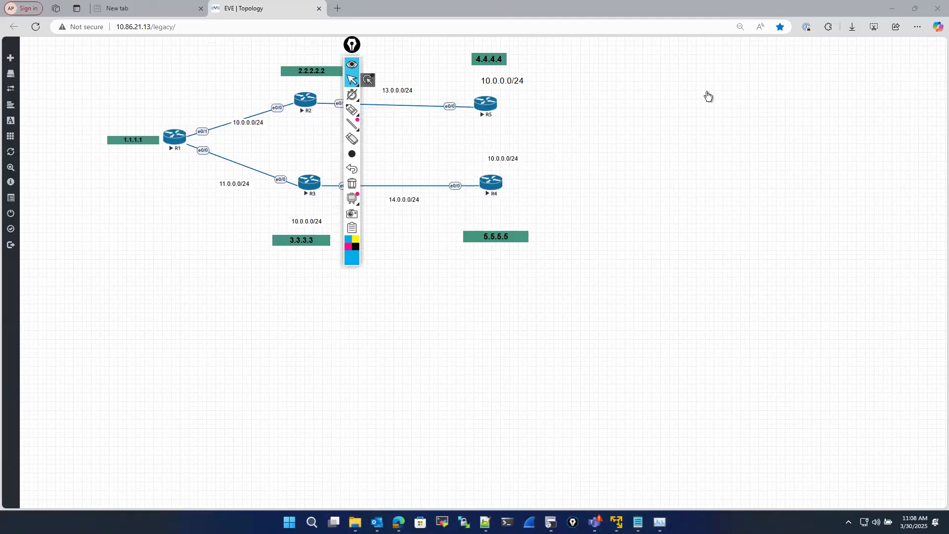
Mark R2's e0/0 link end with the pen and handwrite "MTU 1200" below R2 using a thinner stroke
click(781, 129)
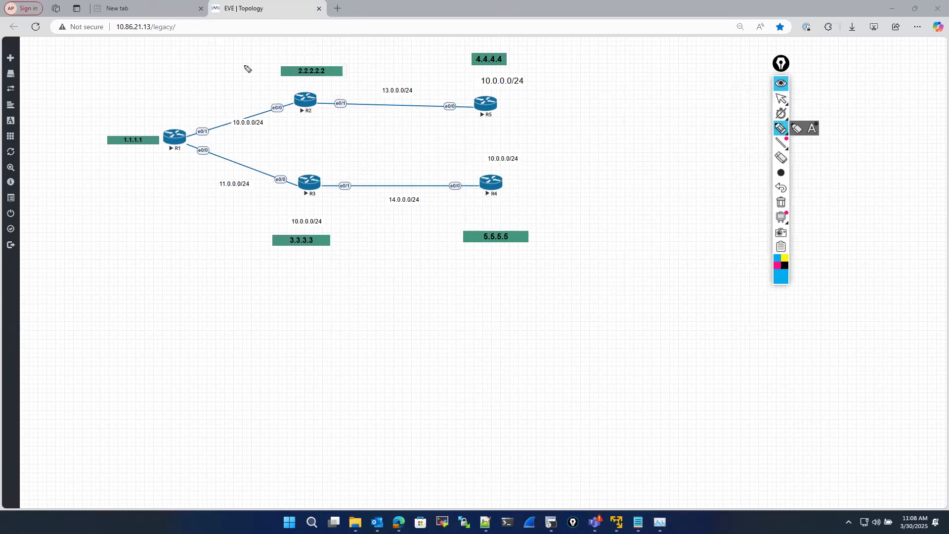
drag(294, 104, 292, 107)
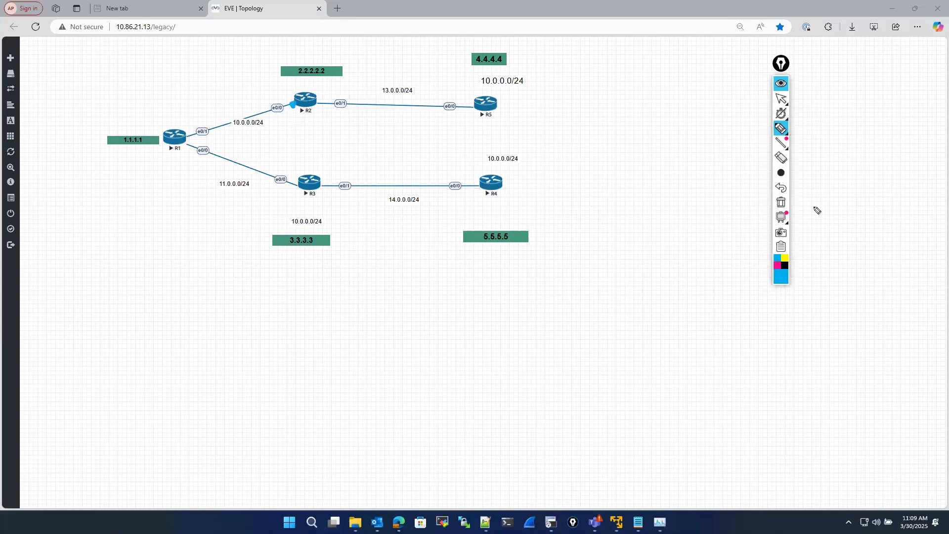
click(781, 130)
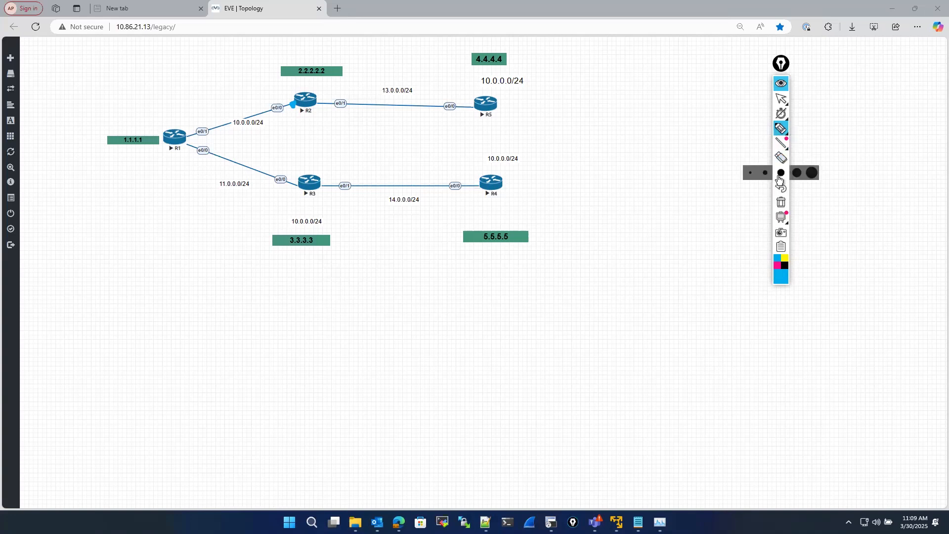
click(764, 175)
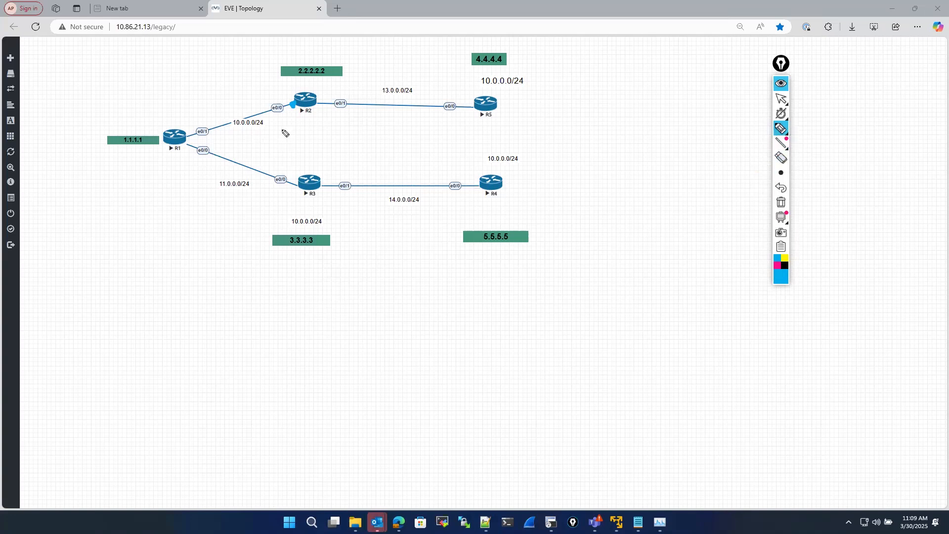
mouse_move(293, 134)
mouse_down()
mouse_move(320, 124)
mouse_move(354, 133)
mouse_up()
drag(357, 124, 364, 119)
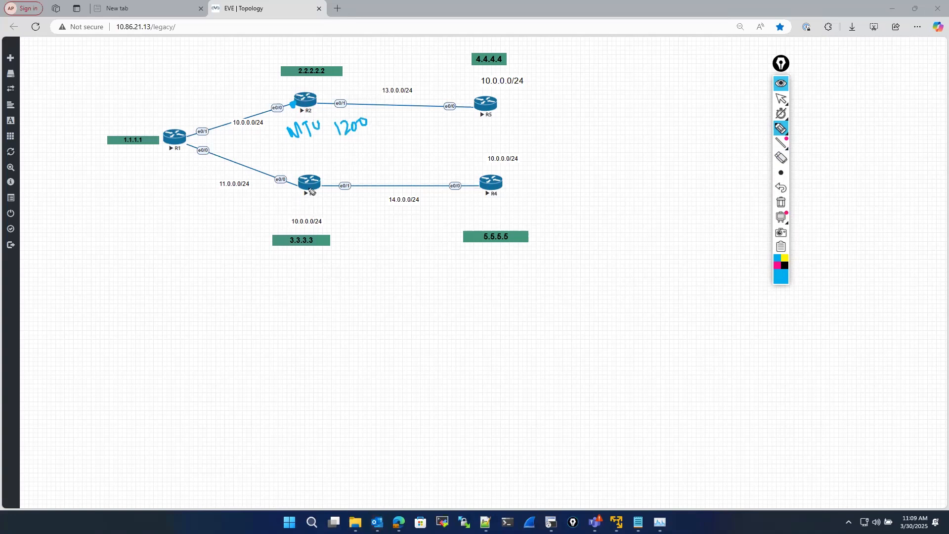
Mark R3's e0/0 link end, handwrite "MTU 1200" beside R3, and leave pen mode
click(297, 186)
mouse_move(263, 209)
mouse_down()
mouse_move(268, 217)
mouse_move(279, 210)
mouse_up()
drag(284, 199, 291, 197)
drag(227, 244, 251, 221)
drag(246, 222, 245, 234)
drag(253, 218, 260, 214)
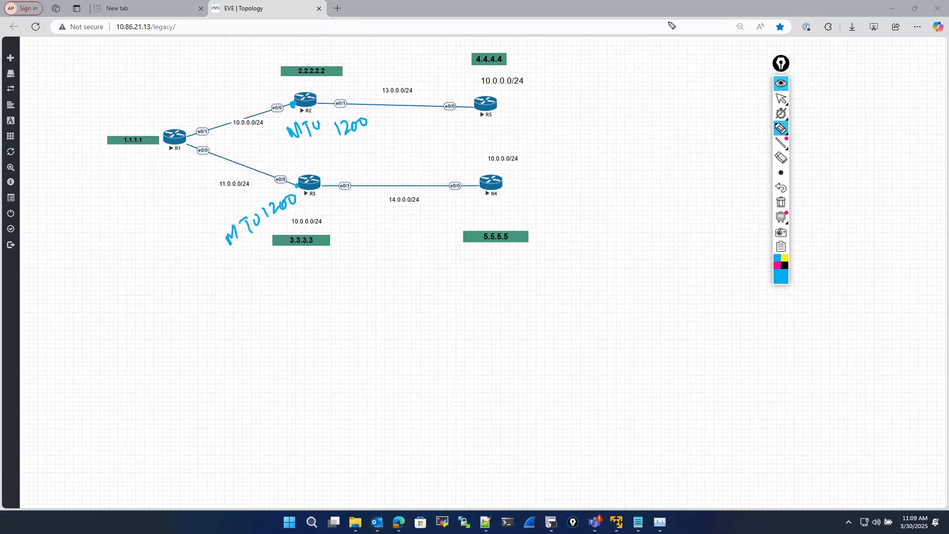
click(781, 101)
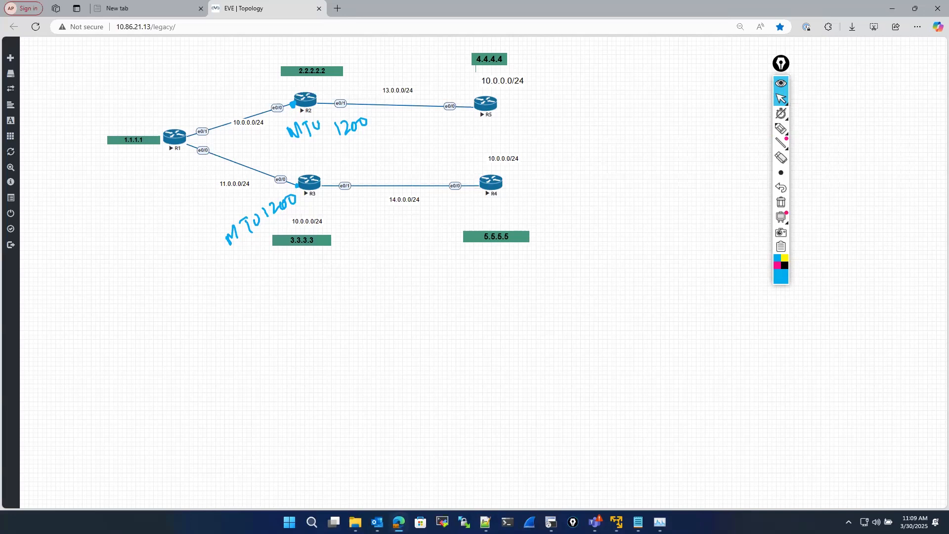
Switch to R2's terminal, place it below the topology diagram and widen it
key(alt+Tab)
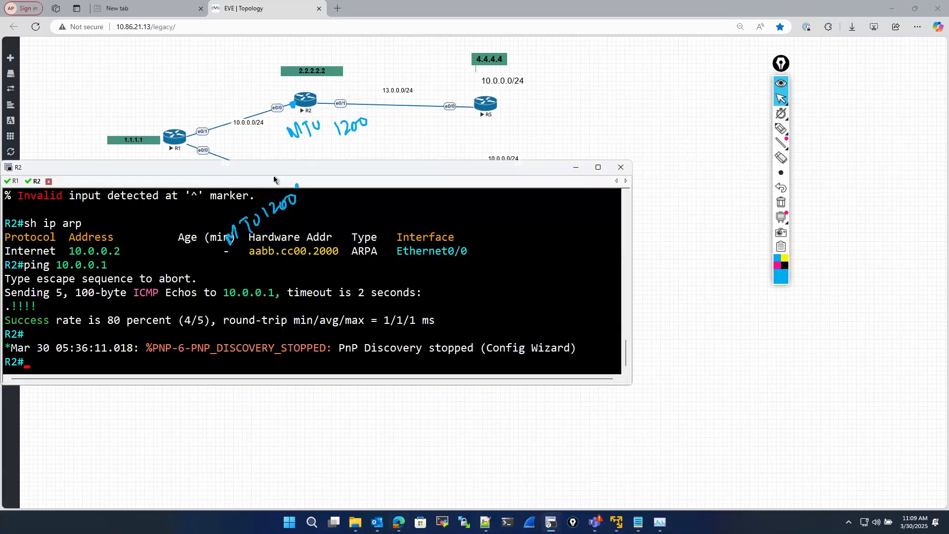
drag(267, 169, 369, 284)
drag(303, 251, 321, 268)
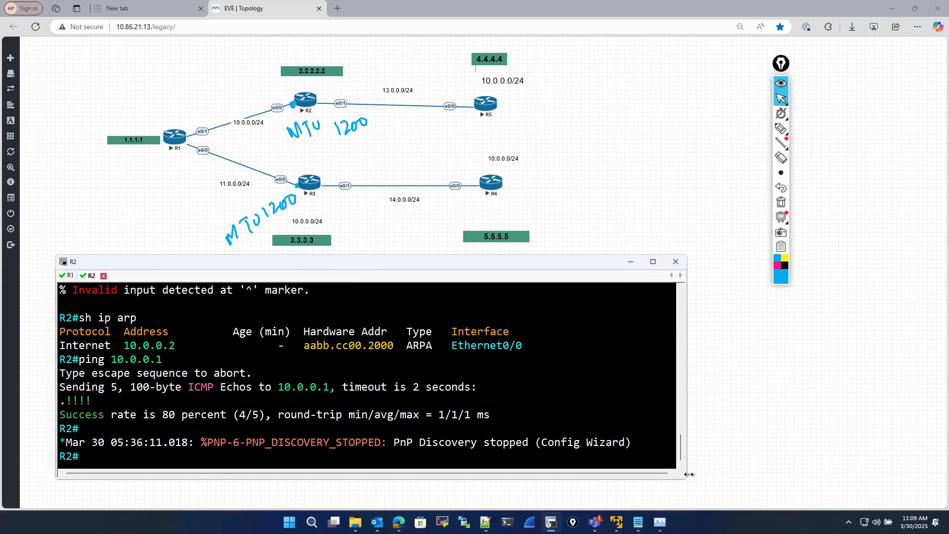
drag(689, 475, 864, 473)
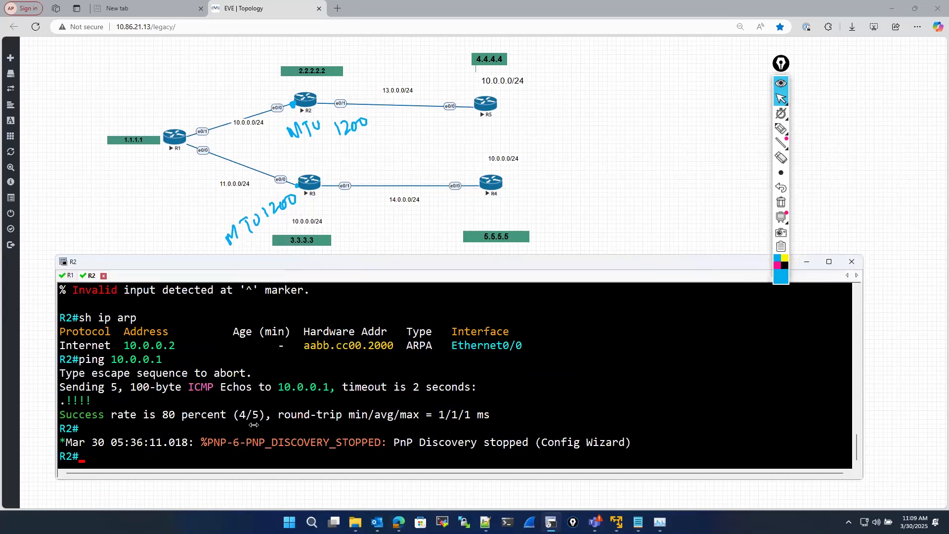
Enter global configuration mode on R2 from the privileged prompt
key(Return)
key(Return)
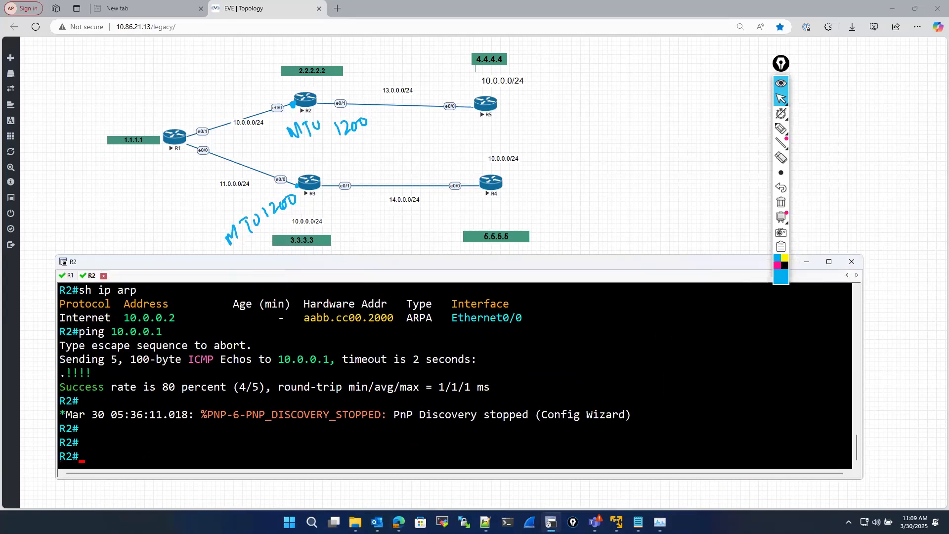
text(conf)
key(Tab)
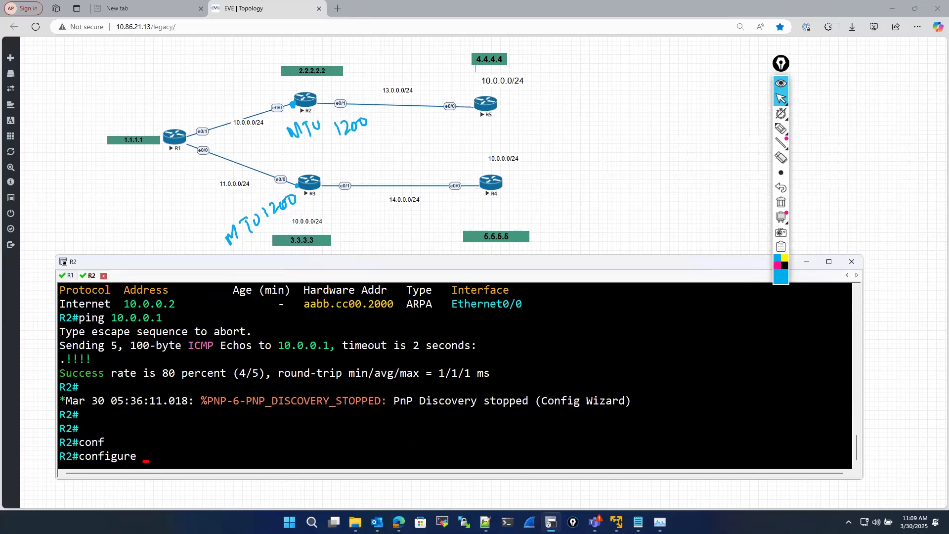
key(Return)
key(Return)
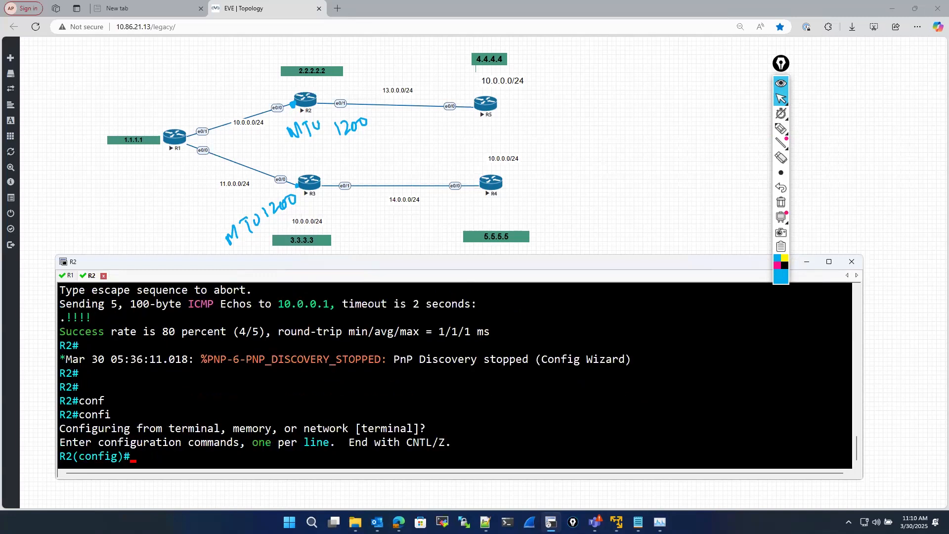
Enter interface configuration mode for ethernet 0/0 on R2
text(int)
key(Tab)
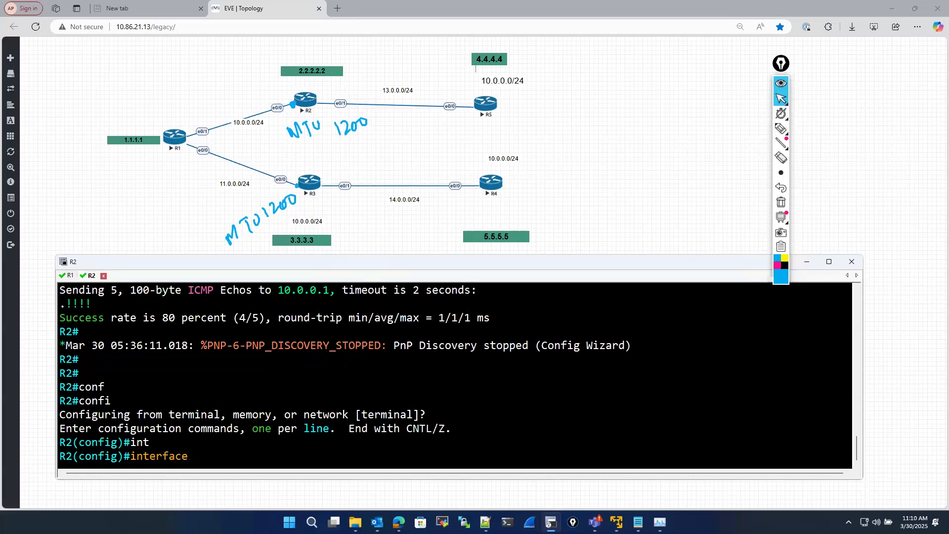
text(et)
key(Tab)
text(0/0)
key(Return)
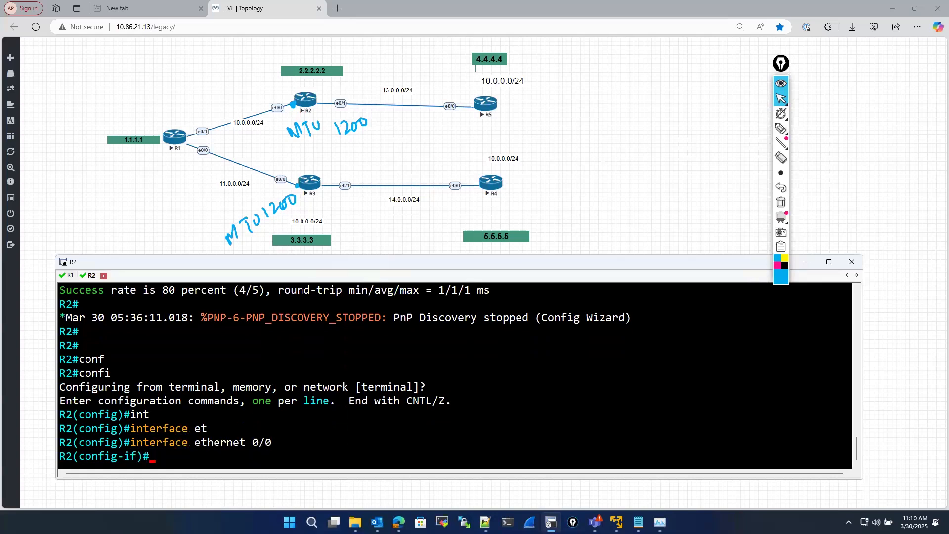
Set the IP MTU of R2's ethernet 0/0 interface to 1200
text(i)
text(p add)
key(Tab)
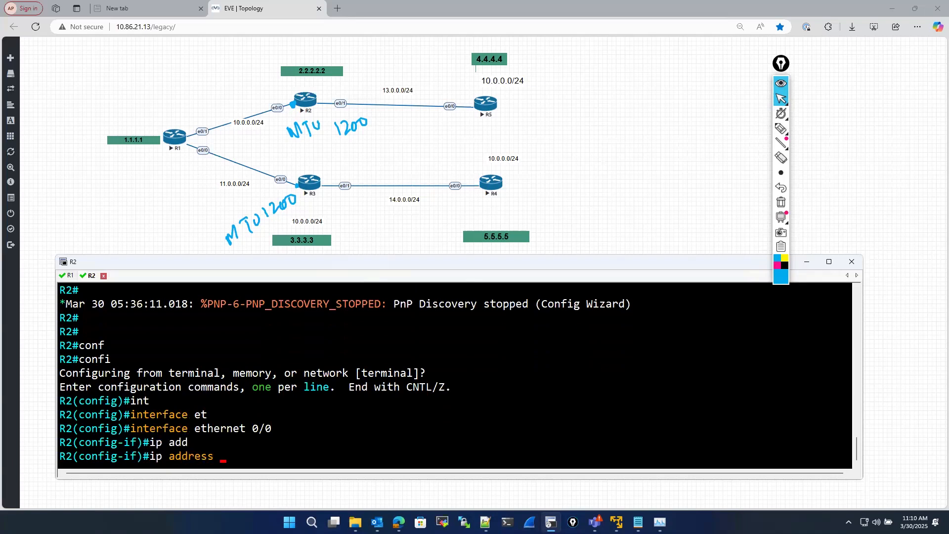
key(ctrl+u)
text(ip mtu)
key(Tab)
text(1200)
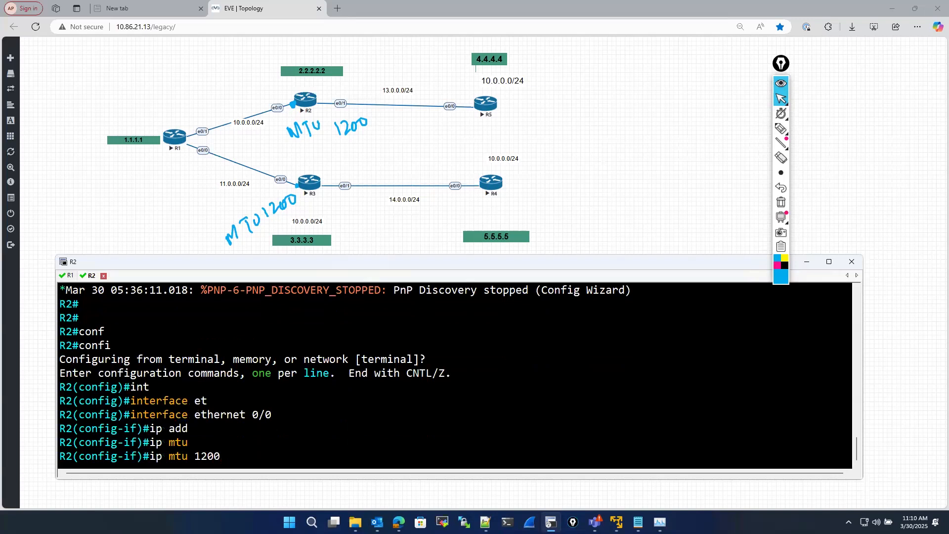
key(Return)
Save R2's configuration from interface mode and return to the privileged prompt
text(do e)
key(BackSpace)
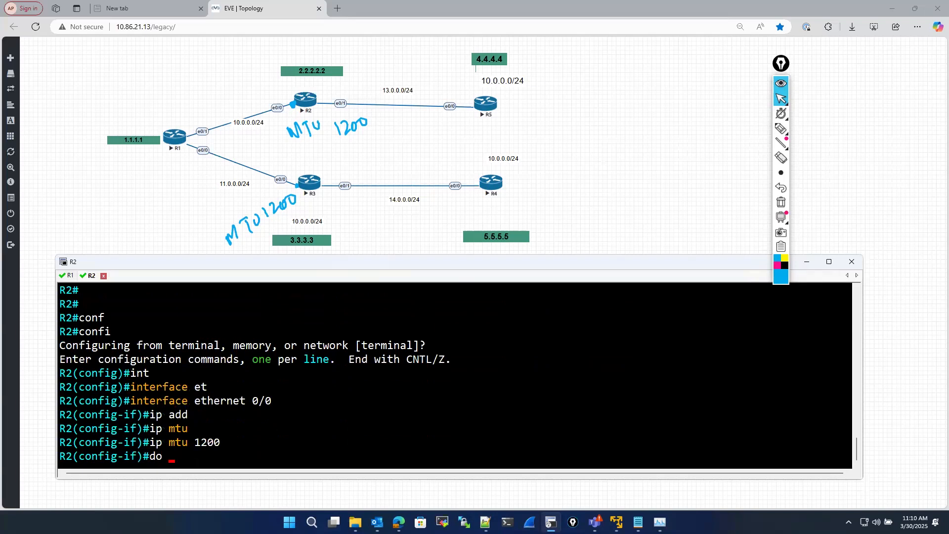
key(BackSpace)
text(wr)
key(Return)
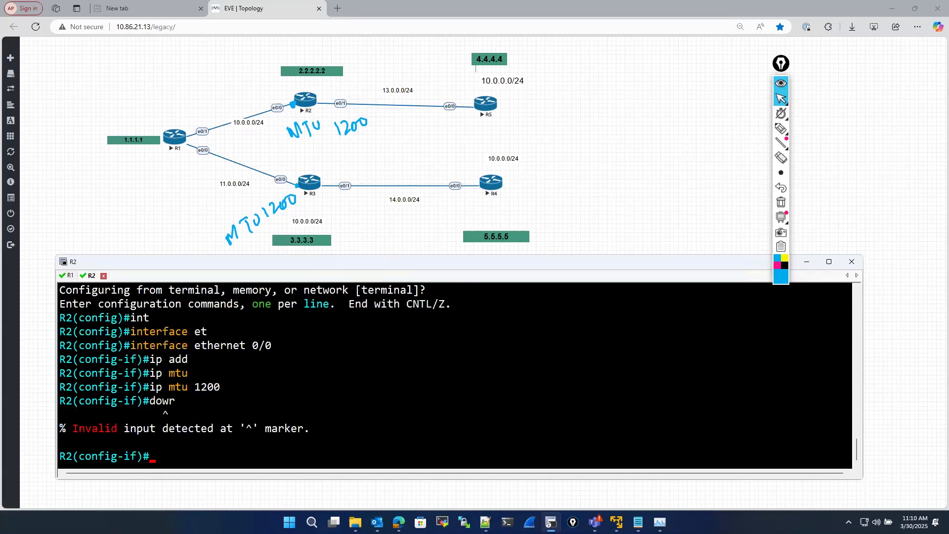
text(do wr)
key(Return)
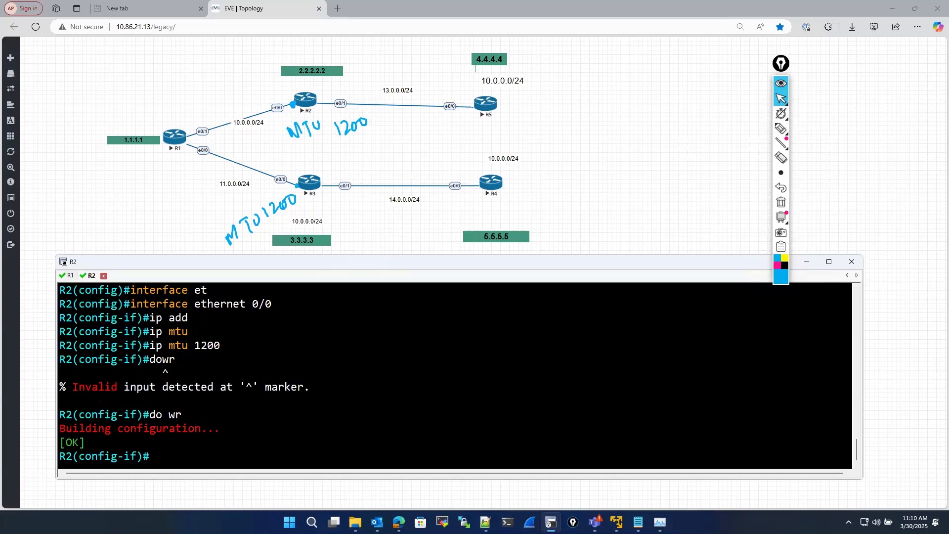
text(exit)
key(Return)
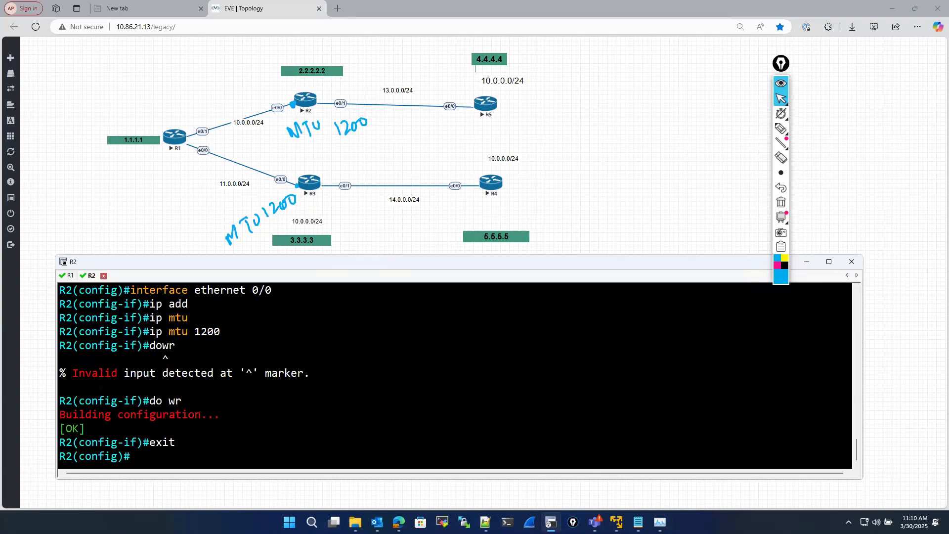
text(exit)
key(Return)
Show R2's running configuration for interface ethernet 0/0 and check its IP MTU line
text(sho)
key(Tab)
text(run)
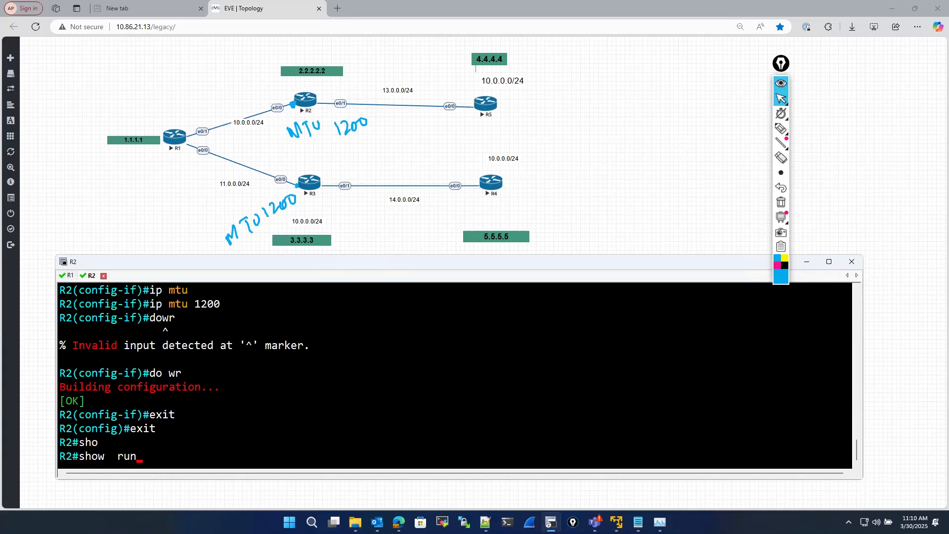
key(Tab)
text(int)
key(Tab)
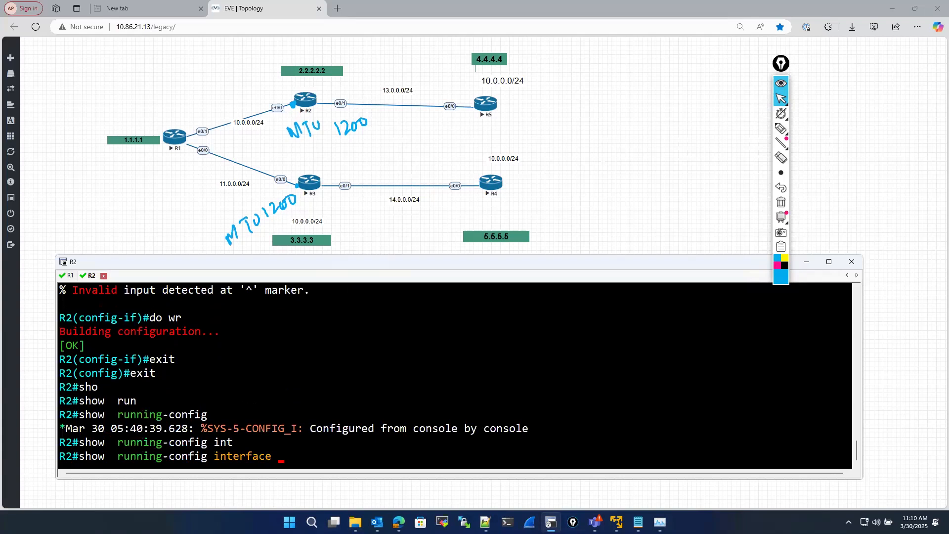
text(et)
key(Tab)
text(0)
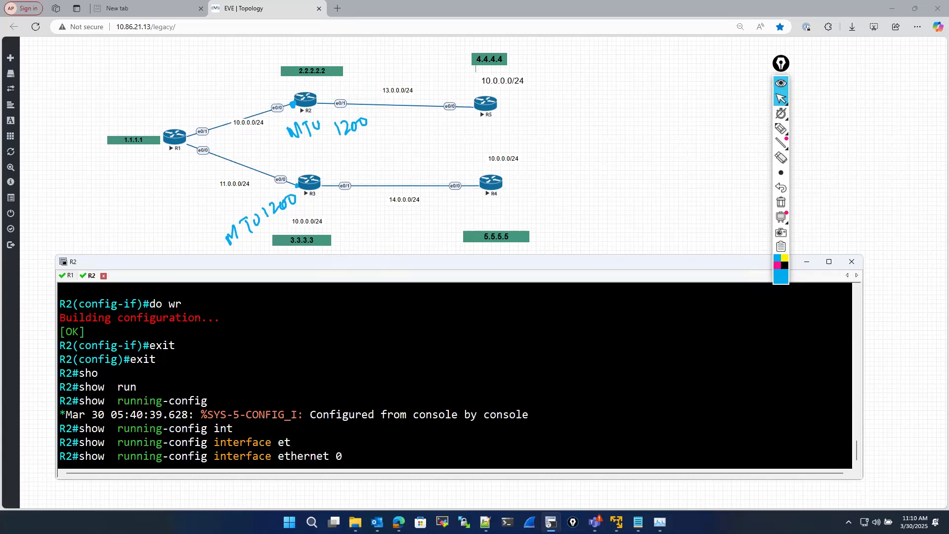
text(/0)
key(Return)
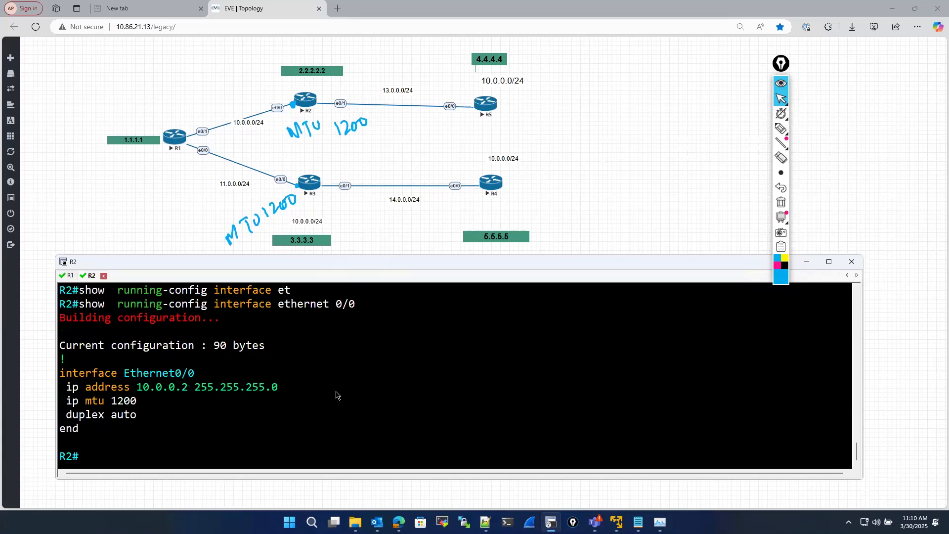
drag(61, 402, 138, 405)
click(187, 417)
Switch to R1's terminal session and leave configuration mode for the privileged prompt
click(67, 276)
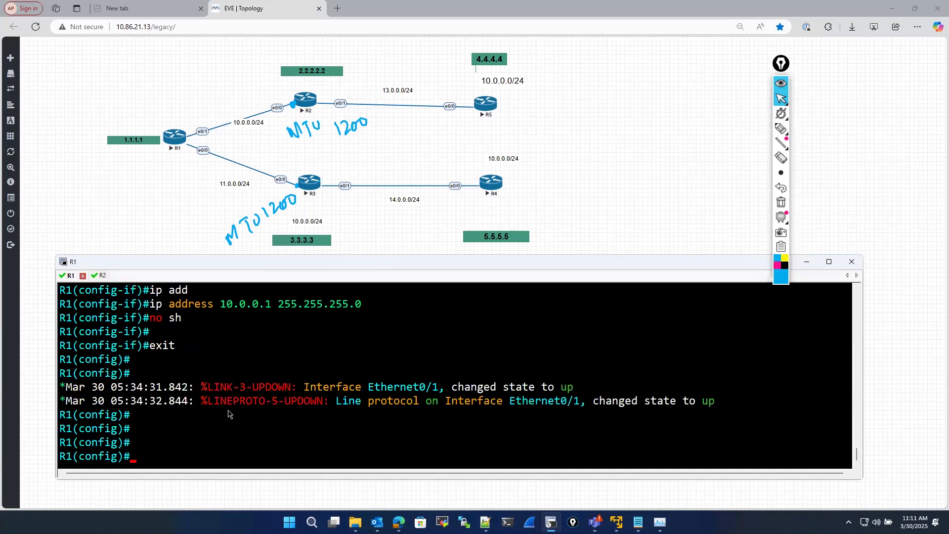
drag(233, 401, 229, 413)
text(exit)
key(Return)
key(Return)
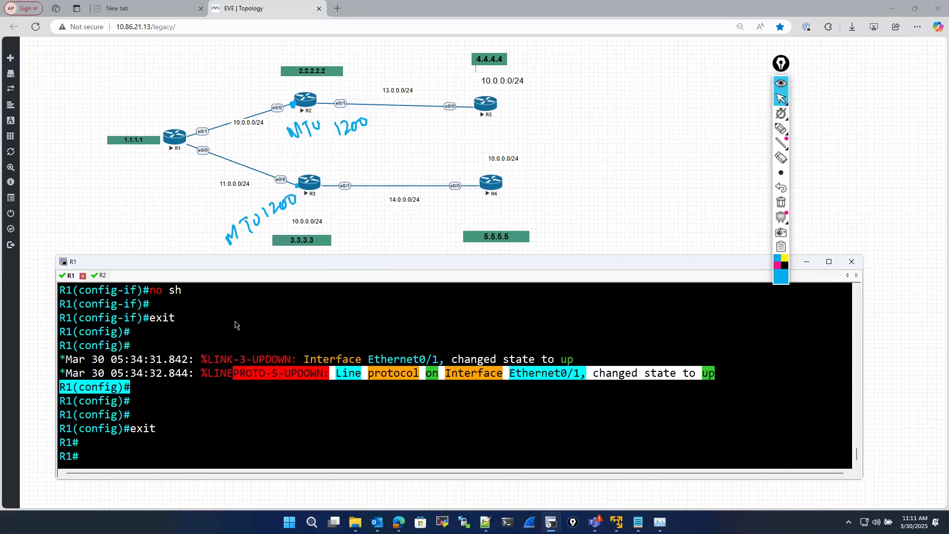
Start a Wireshark packet capture on R2's e0/0 interface from the topology and dismiss the software update notice
right_click(300, 103)
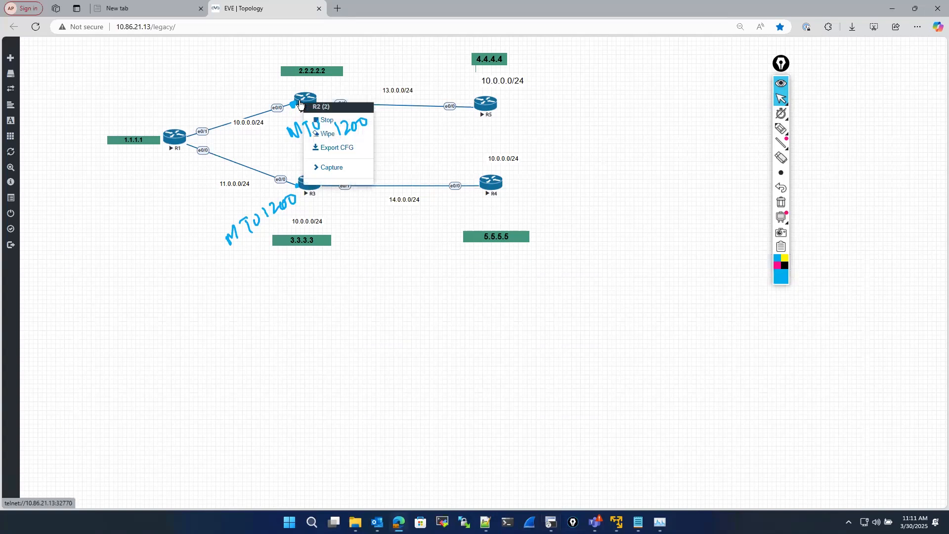
click(326, 169)
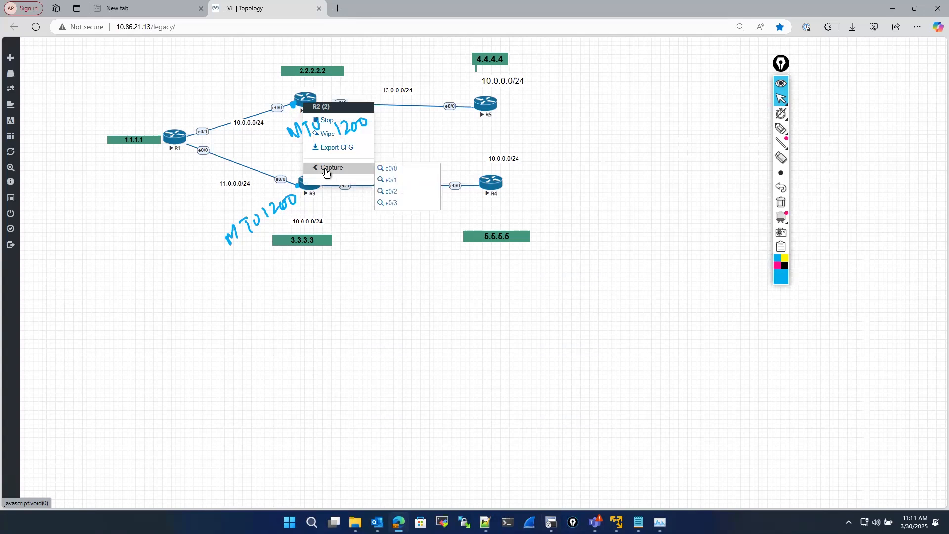
click(395, 171)
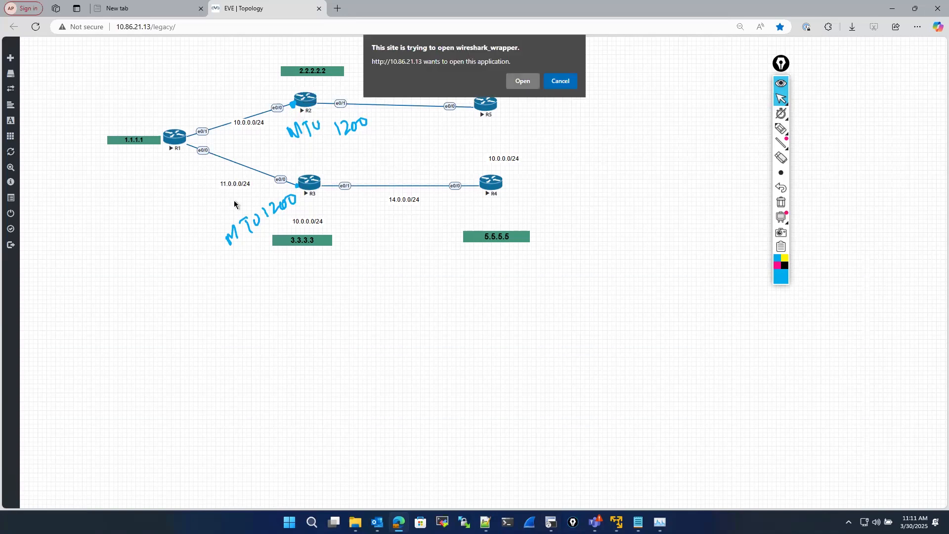
click(522, 81)
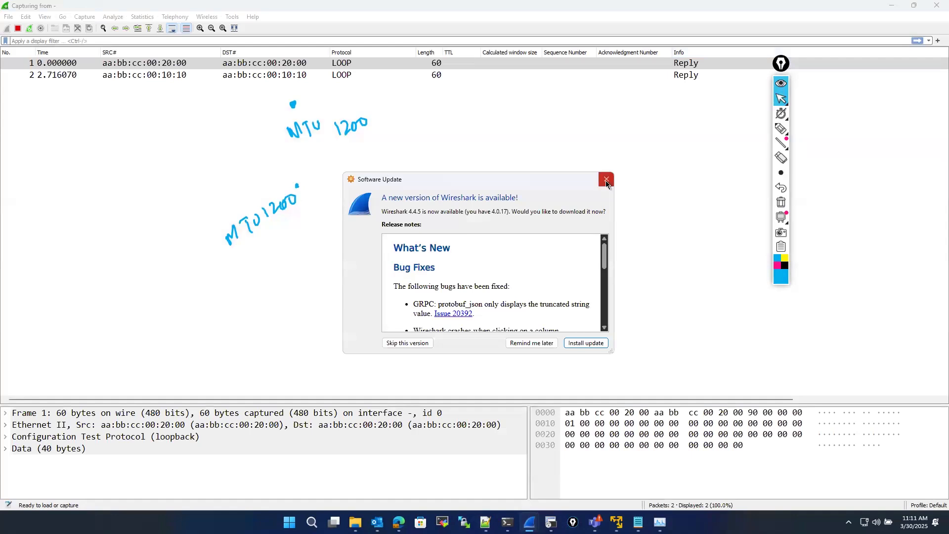
click(607, 180)
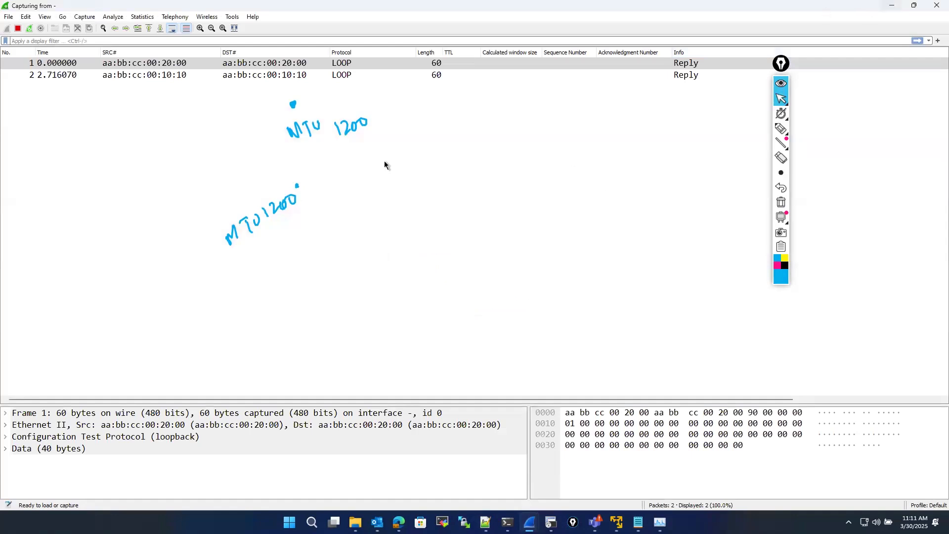
Minimize the capture's command window, return to R1's terminal and ping 10.0.0.2
key(alt+Tab)
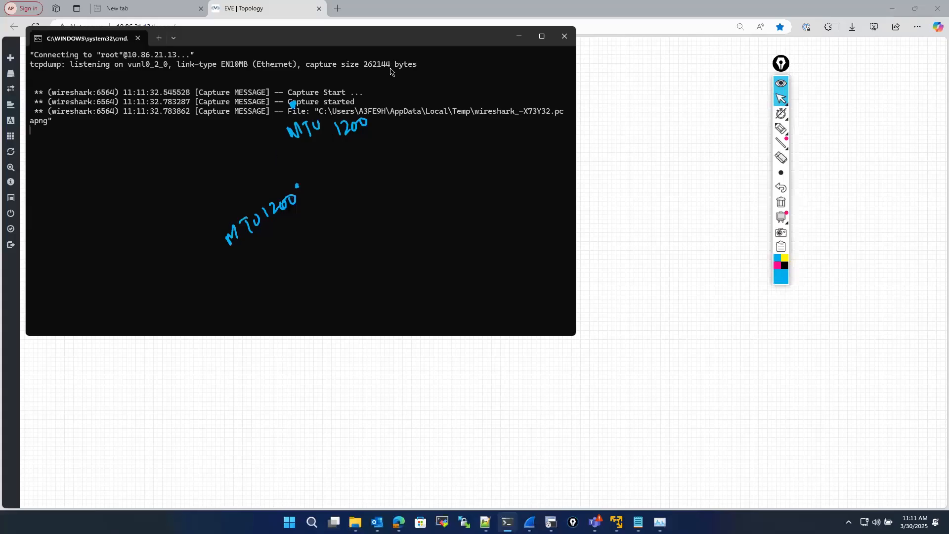
click(518, 40)
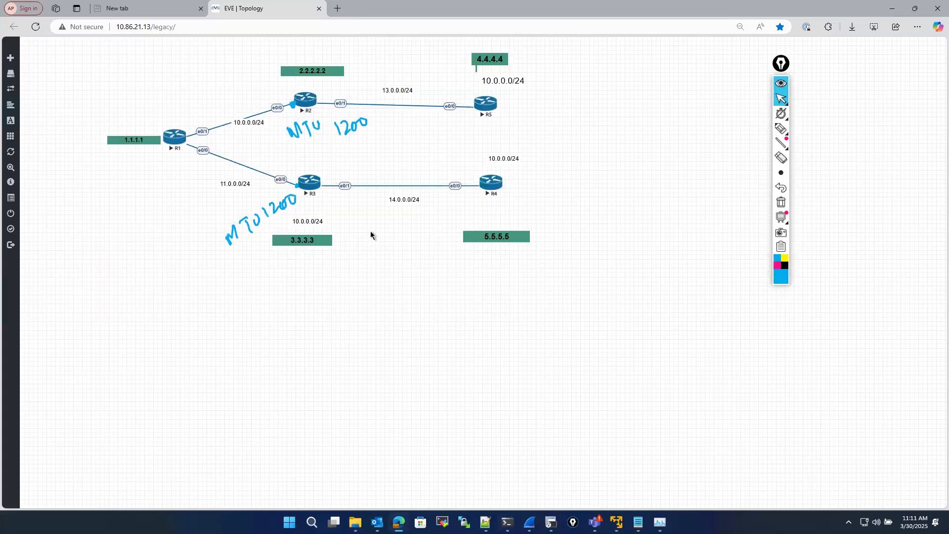
click(551, 522)
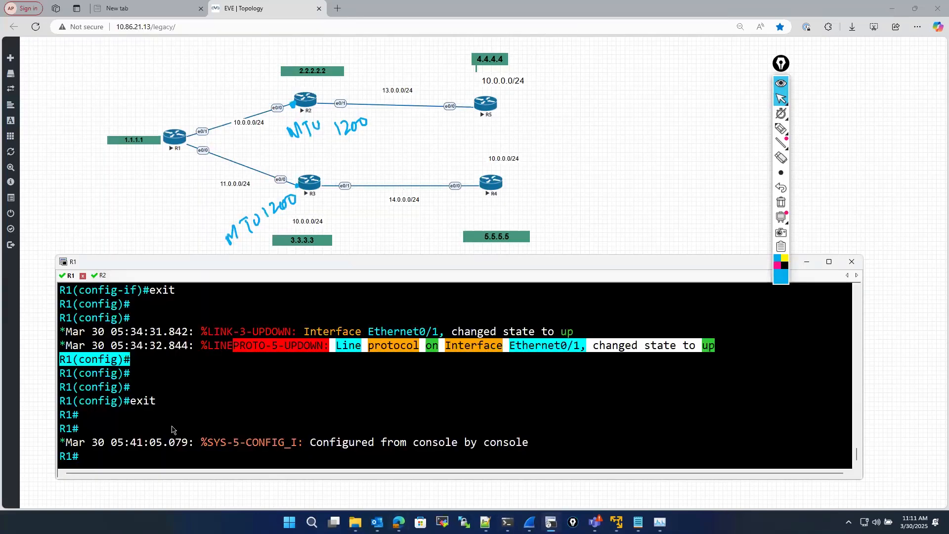
click(167, 428)
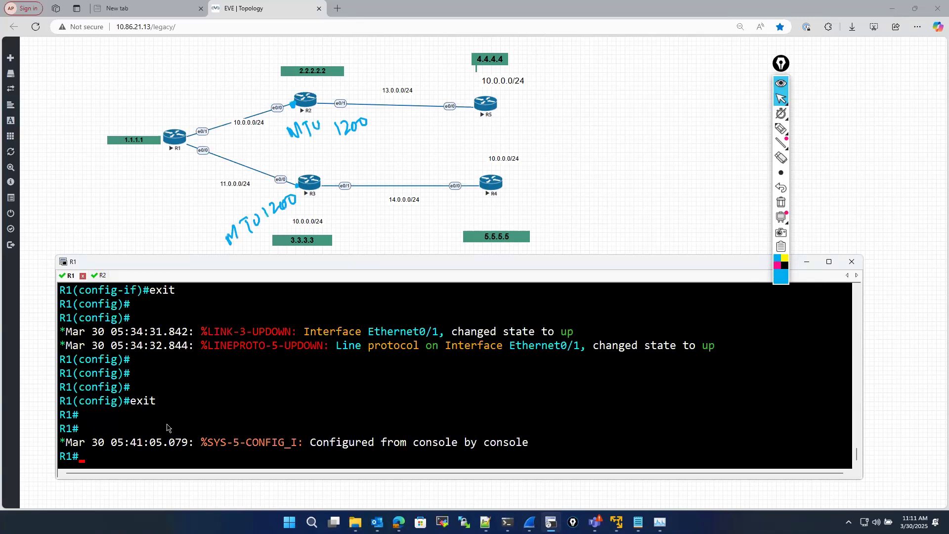
text(ping 10.0.0.2)
key(Return)
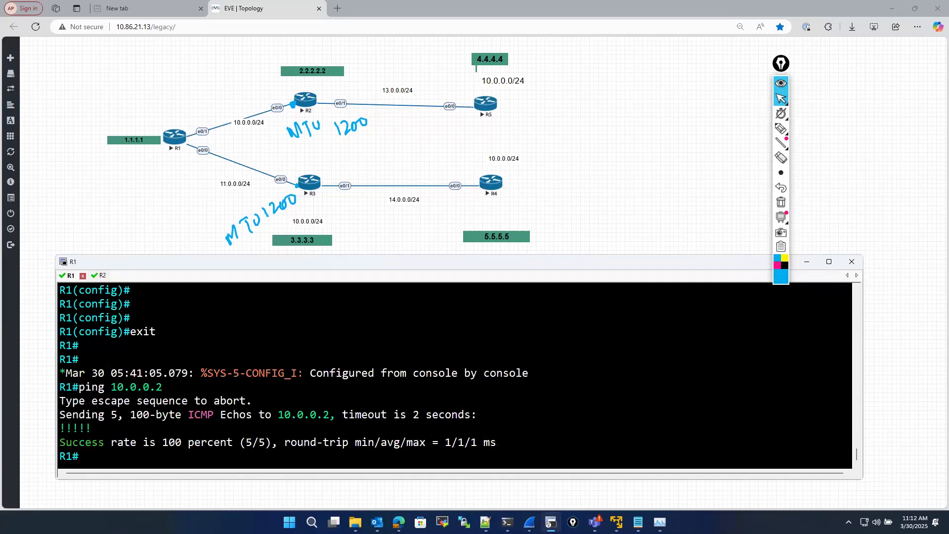
Switch to the Wireshark capture and move the annotation toolbar off the Info text, then expand the first frame's data
click(530, 522)
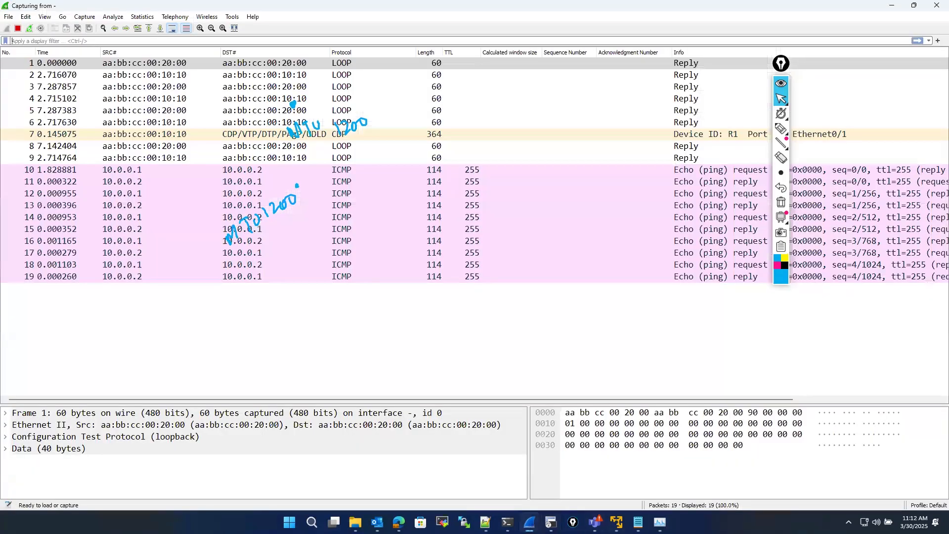
drag(780, 65, 822, 158)
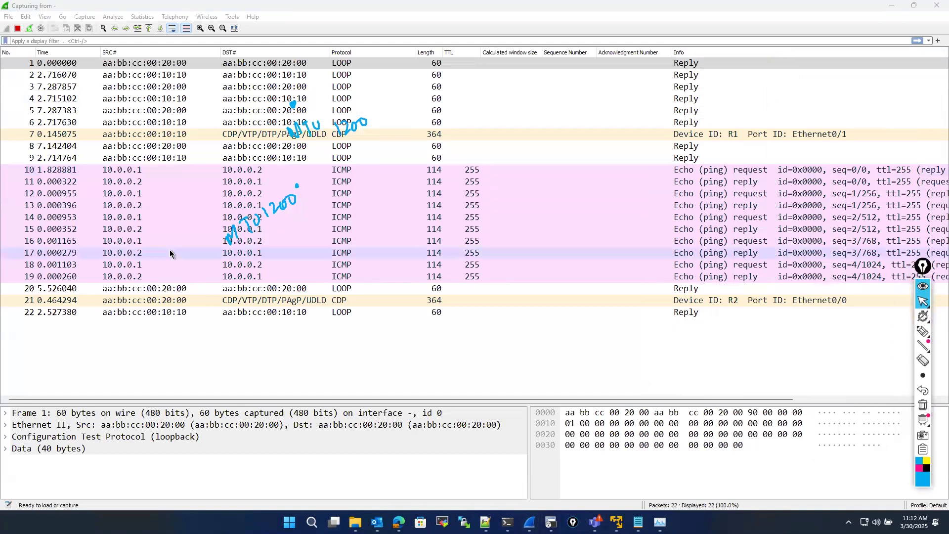
click(6, 450)
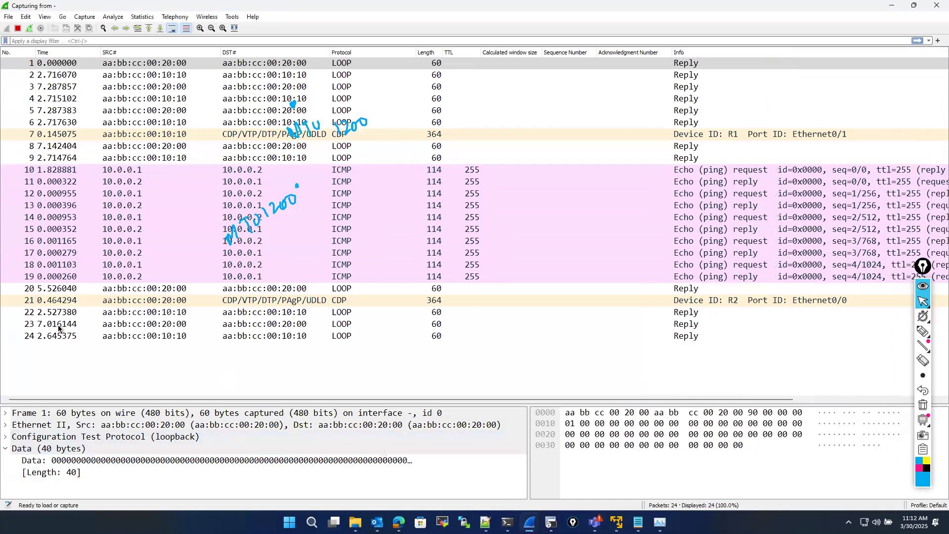
Add the Identification field from the IPv4 header of frame 14, an ICMP echo request, as a packet list column
click(99, 218)
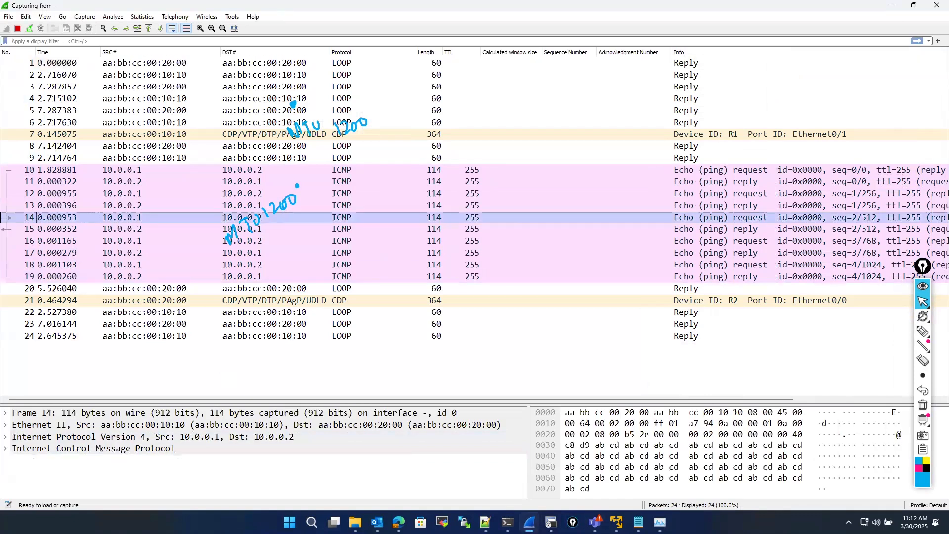
click(5, 438)
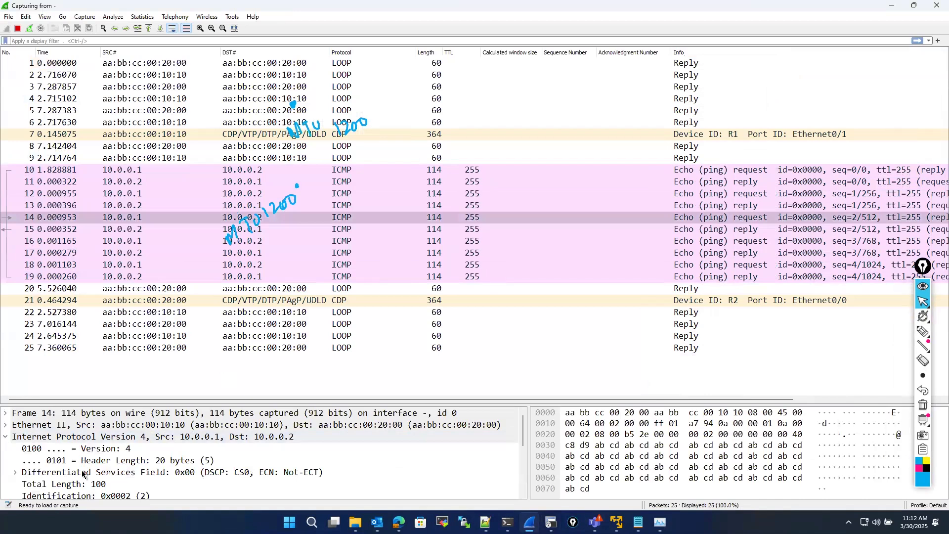
scroll(82, 474, down, 3)
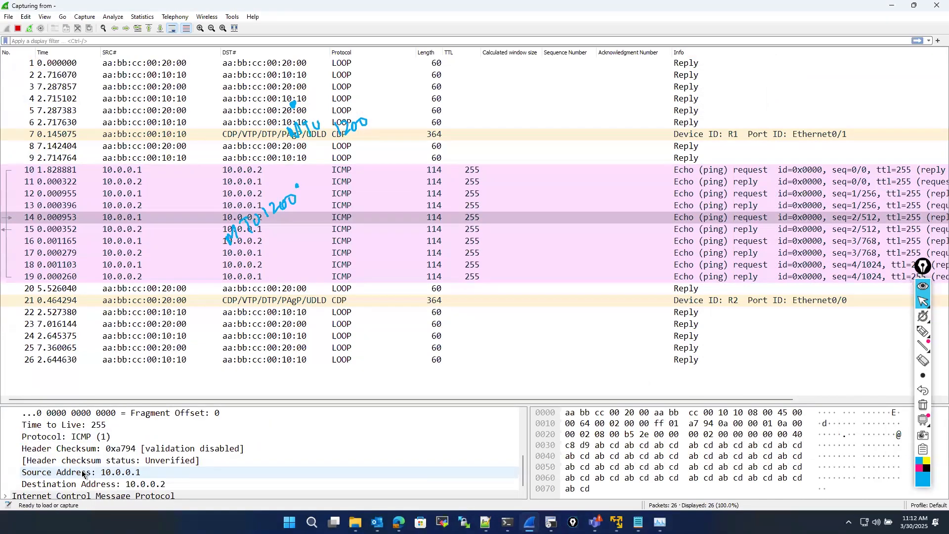
scroll(82, 473, up, 3)
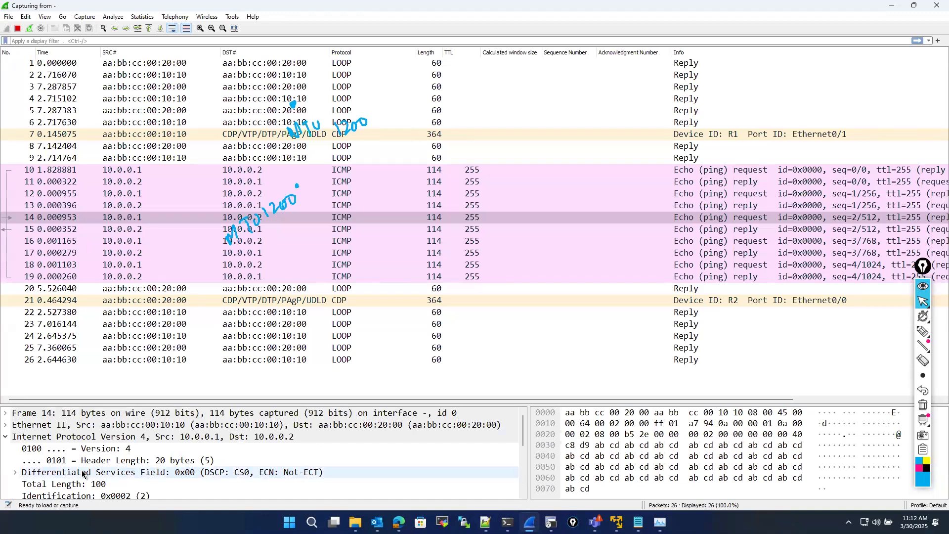
click(79, 497)
right_click(79, 496)
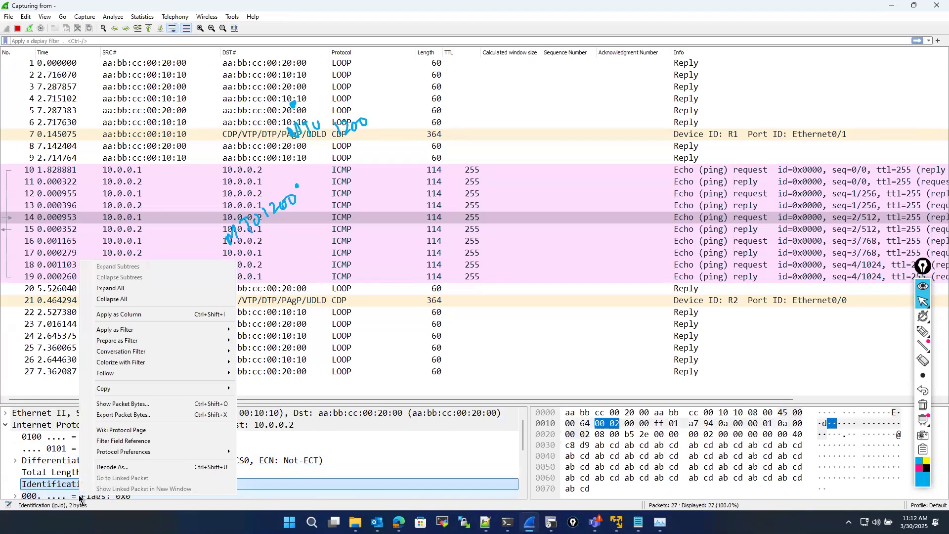
click(131, 314)
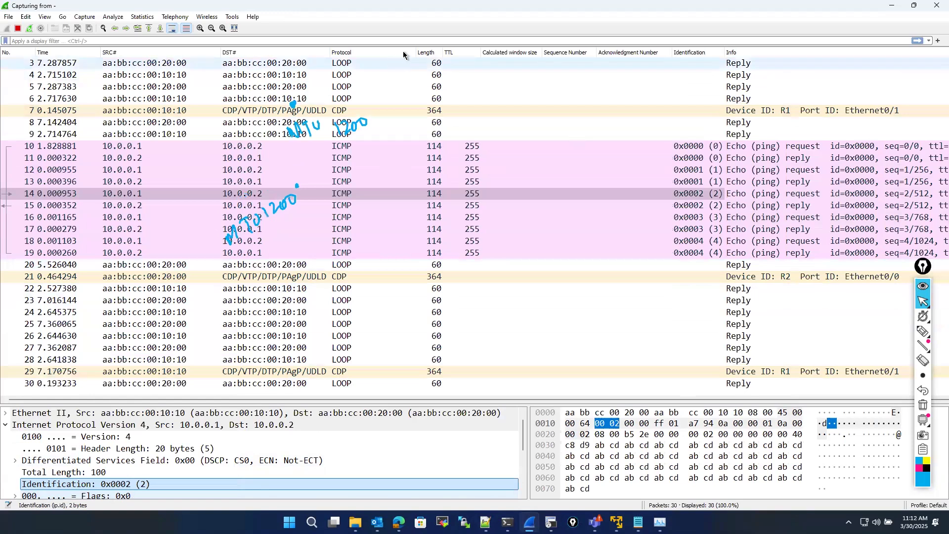
Narrow the Protocol column in the packet list and stop the running capture
drag(415, 52, 387, 53)
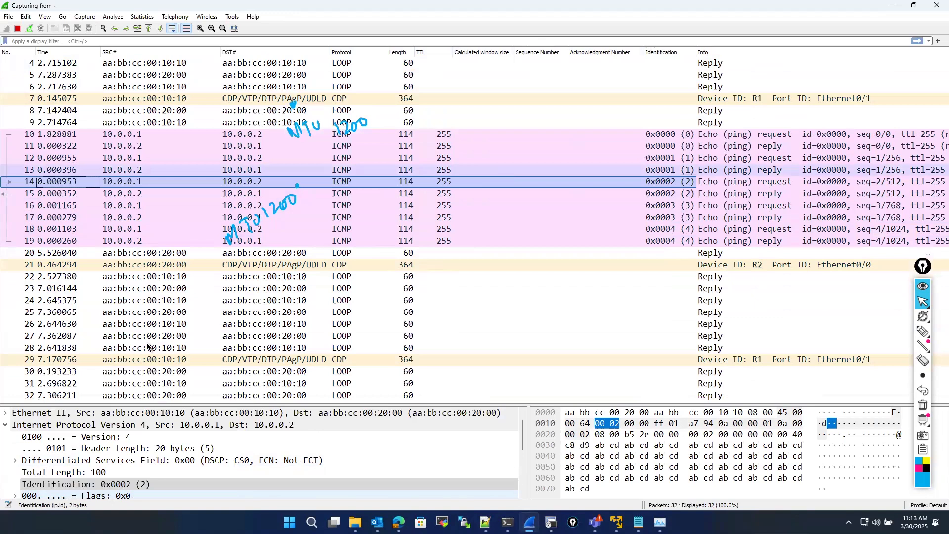
click(19, 28)
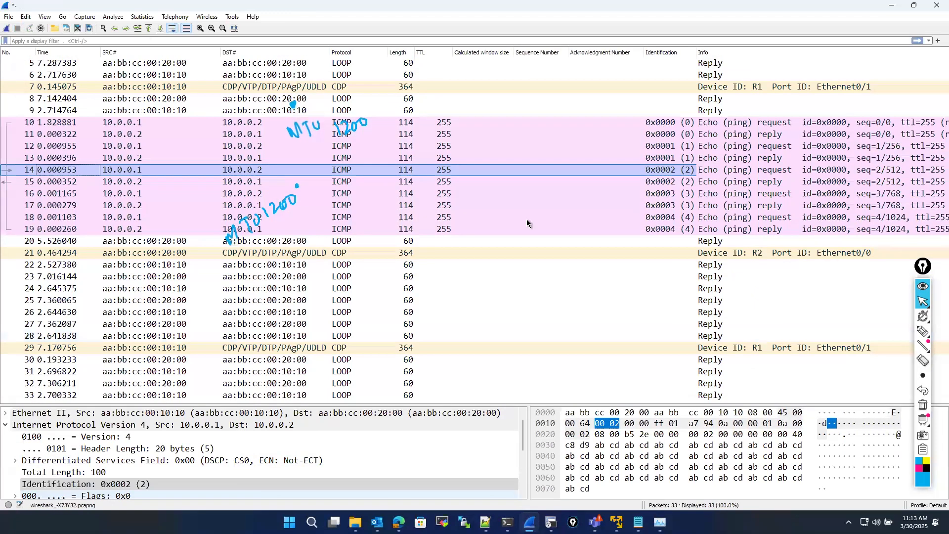
Examine the Identification and time values of ICMP echo requests in frames 10 and 12
click(394, 122)
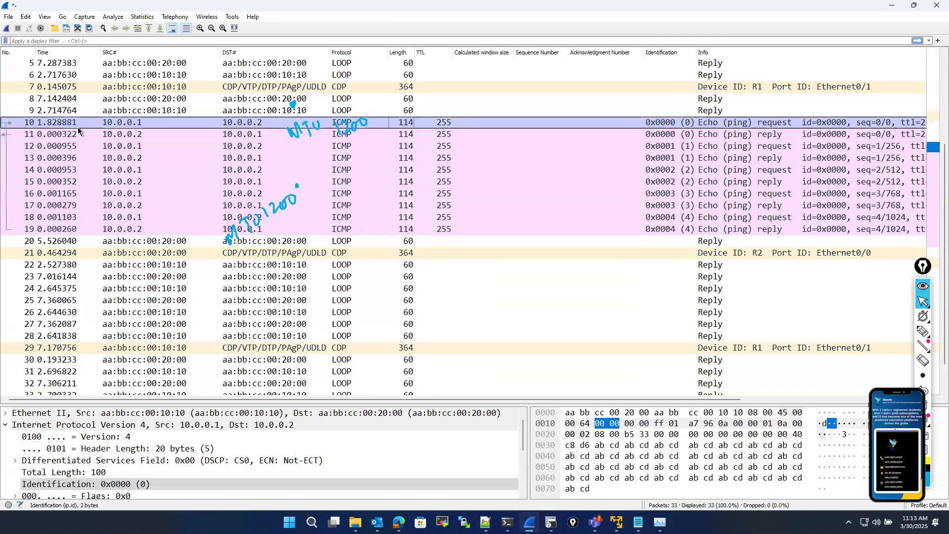
scroll(92, 147, up, 2)
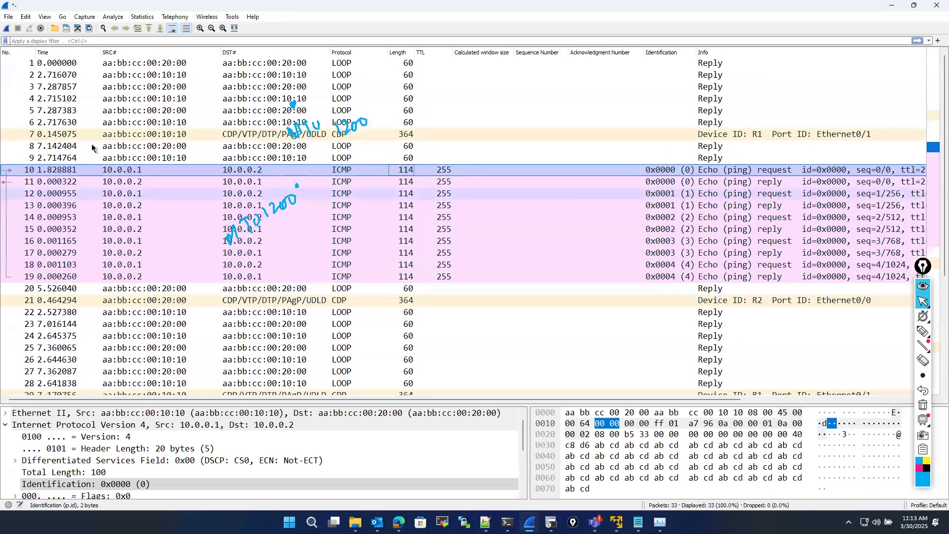
scroll(94, 145, down, 1)
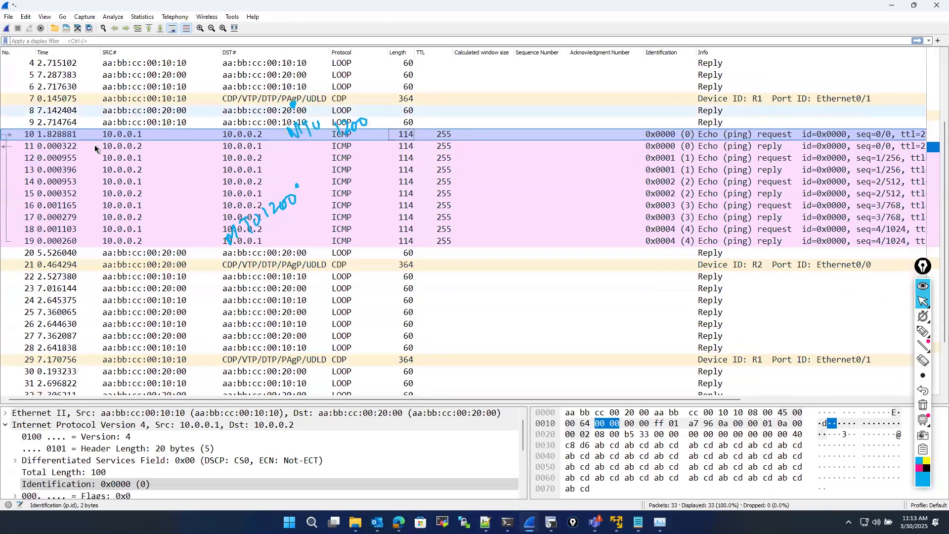
click(59, 157)
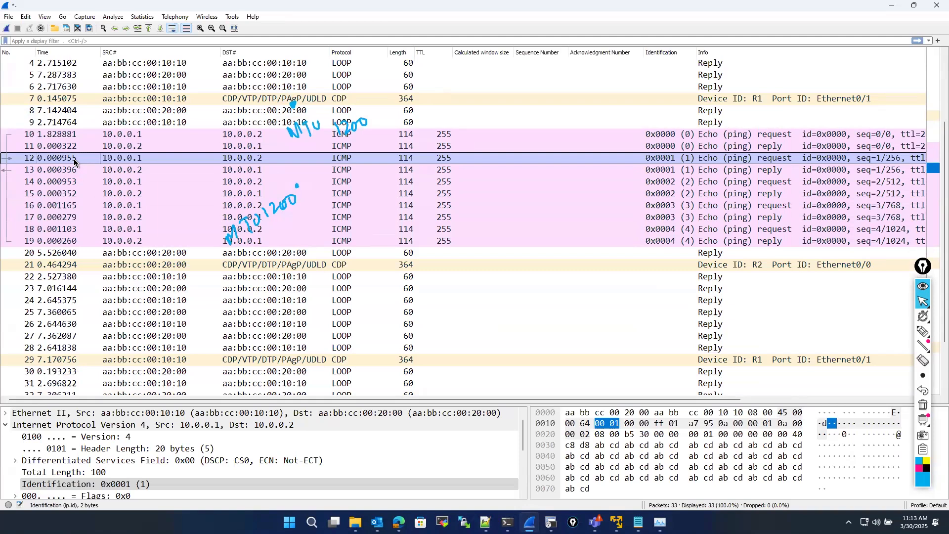
Annotate the times of frames 12 and 13 with "ms" in blue pen and underline the 0x0000 Identification values of frames 10 and 11
click(922, 333)
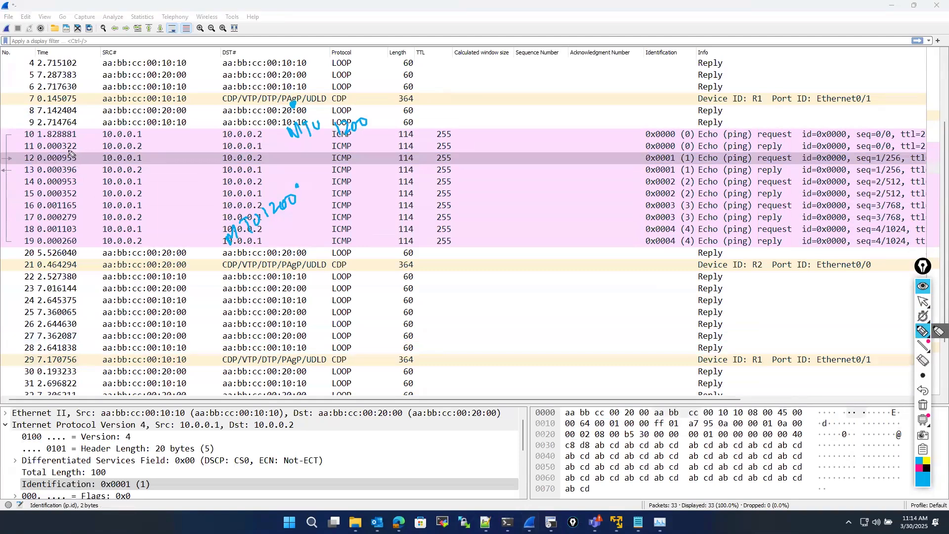
drag(75, 155, 82, 162)
drag(88, 160, 97, 160)
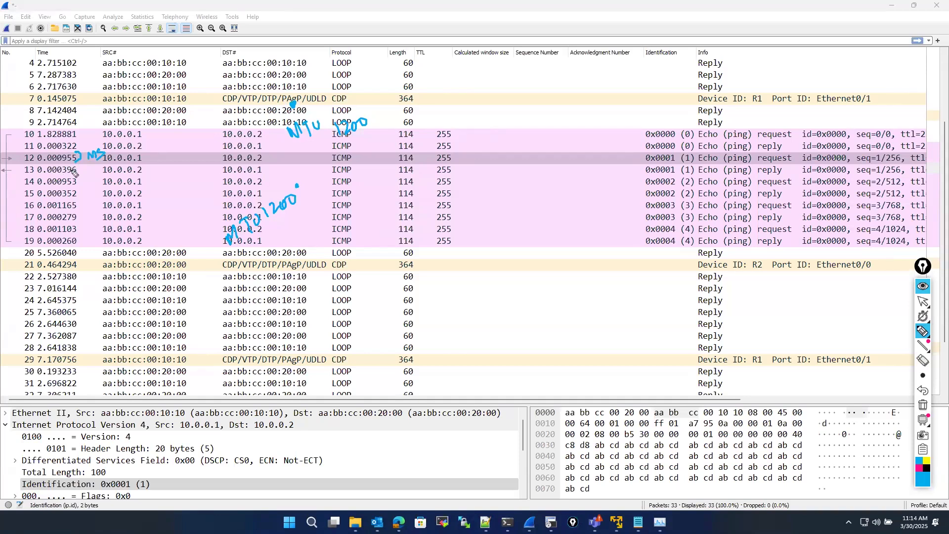
drag(63, 177, 102, 168)
click(144, 170)
drag(144, 169, 152, 163)
drag(645, 141, 675, 141)
Underline the 0x0001 Identification values in magenta, strike marks across frames 10 to 13, and mark the Identification values of the remaining pings
click(919, 468)
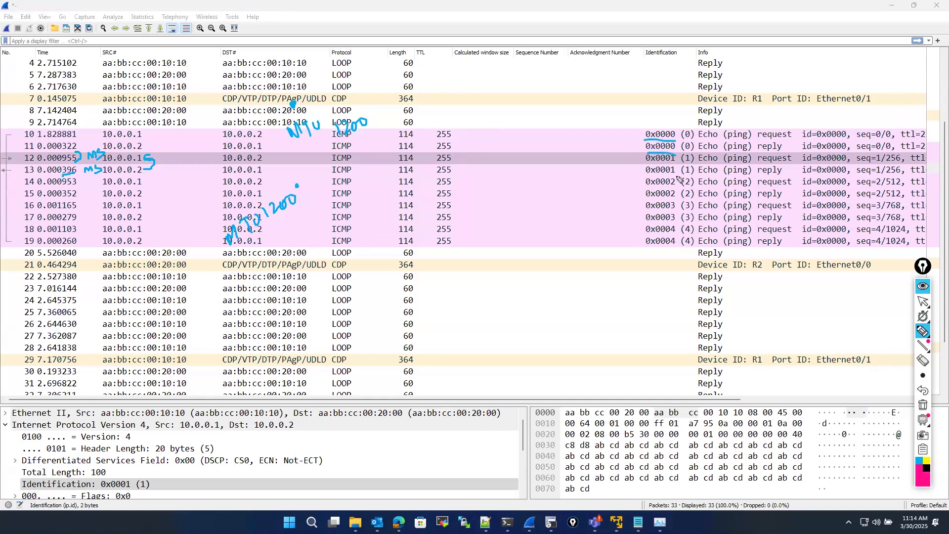
mouse_move(641, 174)
mouse_down()
mouse_move(677, 175)
mouse_move(676, 161)
mouse_up()
mouse_move(65, 120)
mouse_down()
mouse_move(31, 144)
mouse_move(32, 173)
mouse_up()
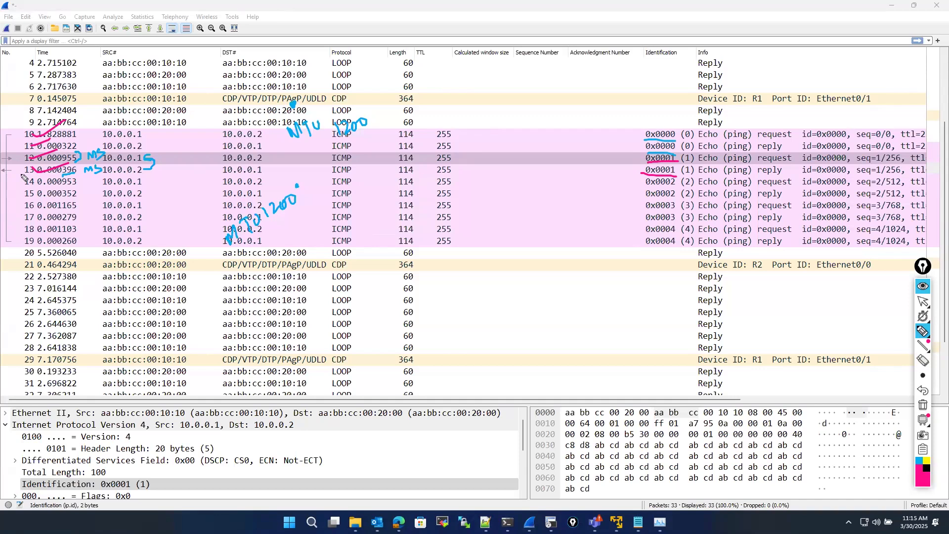
click(677, 182)
mouse_move(677, 190)
mouse_down()
mouse_move(690, 186)
mouse_move(692, 200)
mouse_up()
drag(678, 216, 688, 240)
Clear all screen annotations, restore the normal pointer, and bring up R1's terminal over the EVE topology page
click(923, 405)
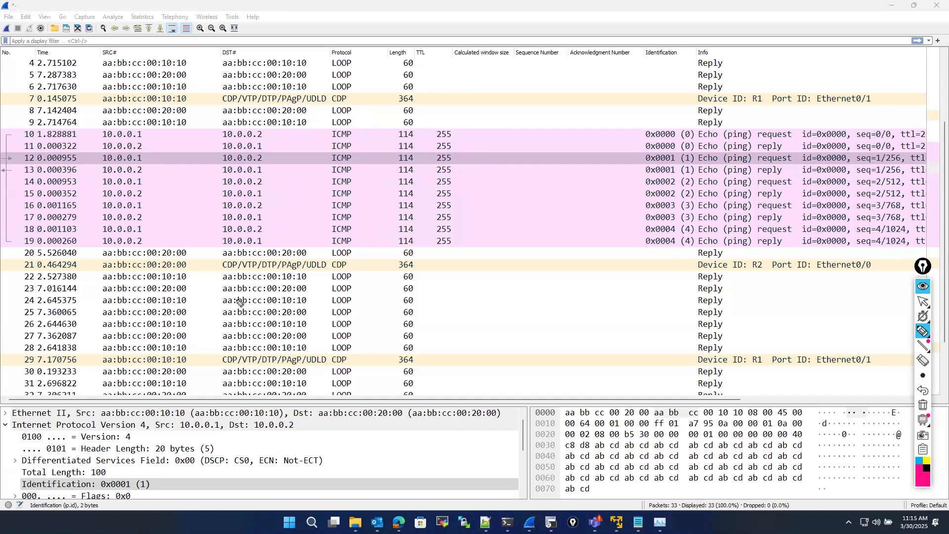
click(924, 301)
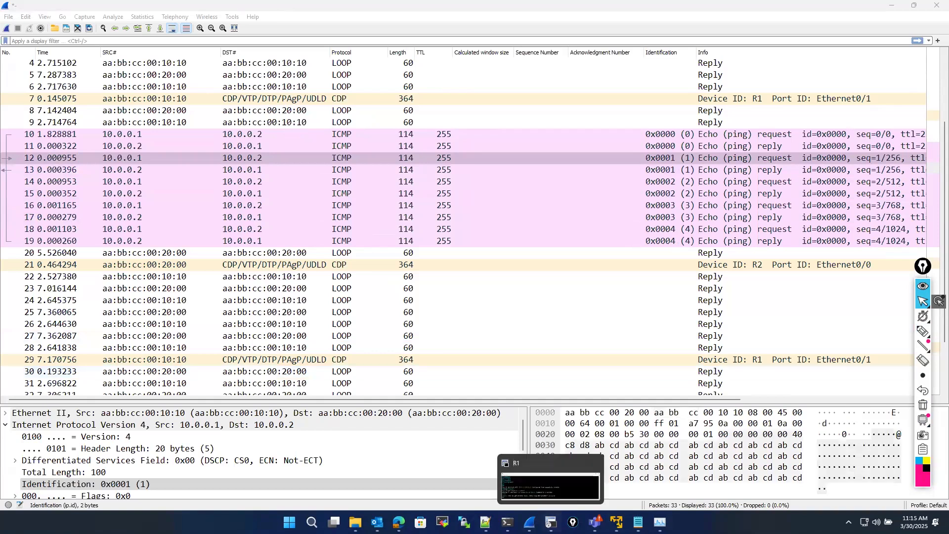
click(551, 522)
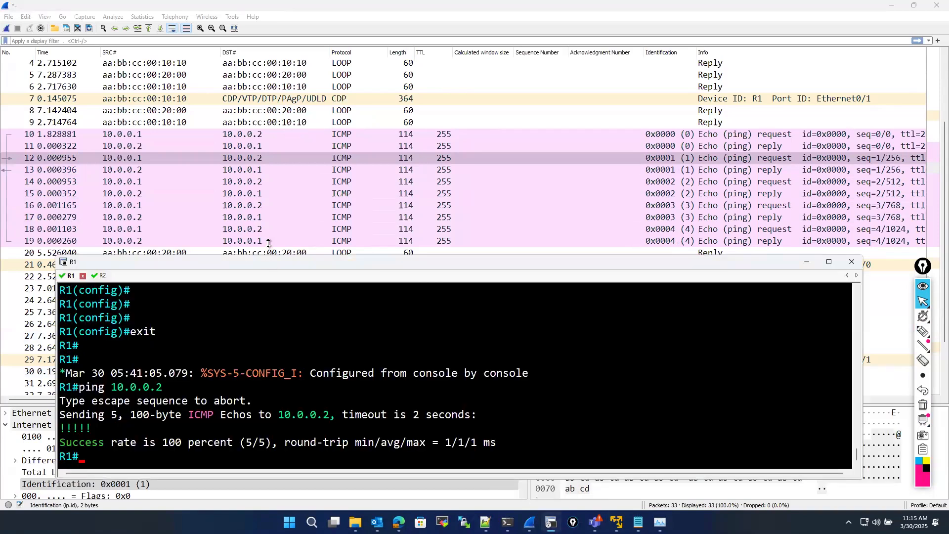
mouse_move(399, 522)
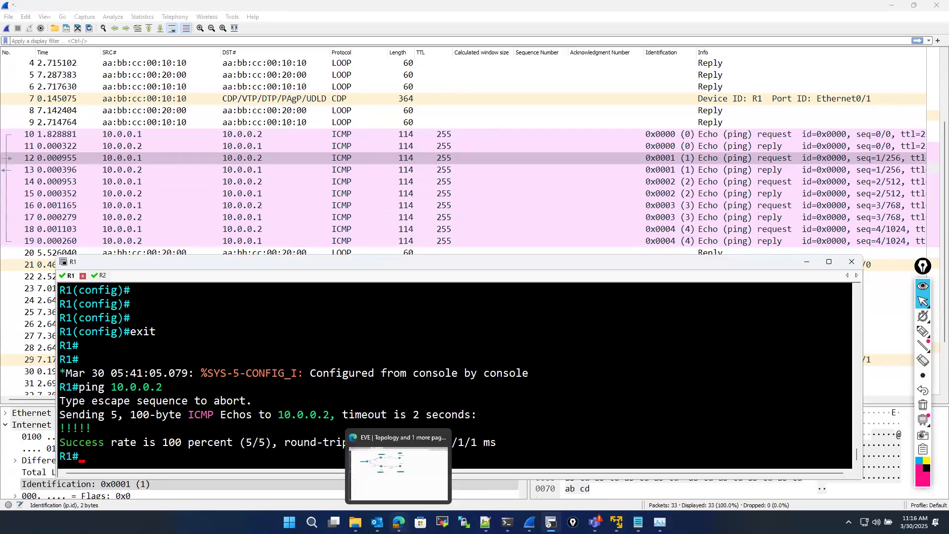
click(399, 472)
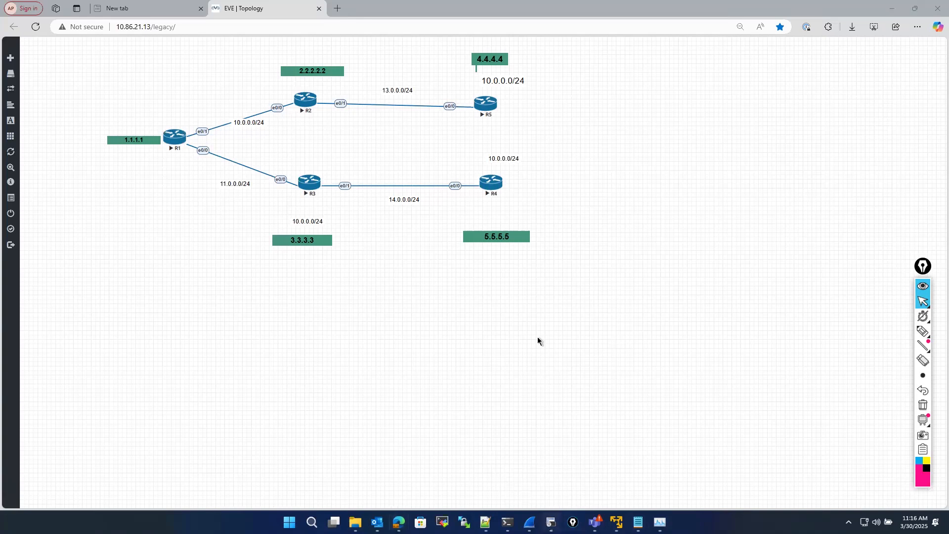
click(550, 522)
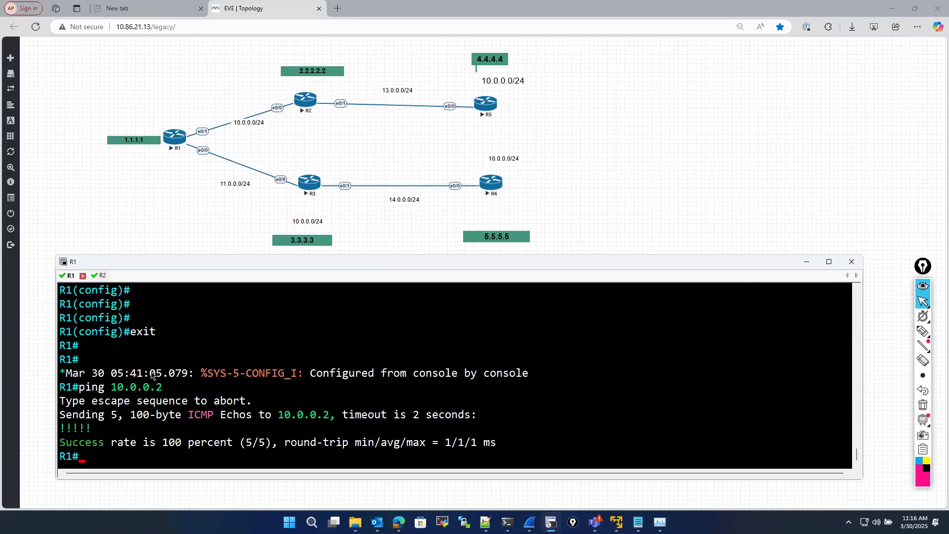
text(ping)
key(Return)
key(Return)
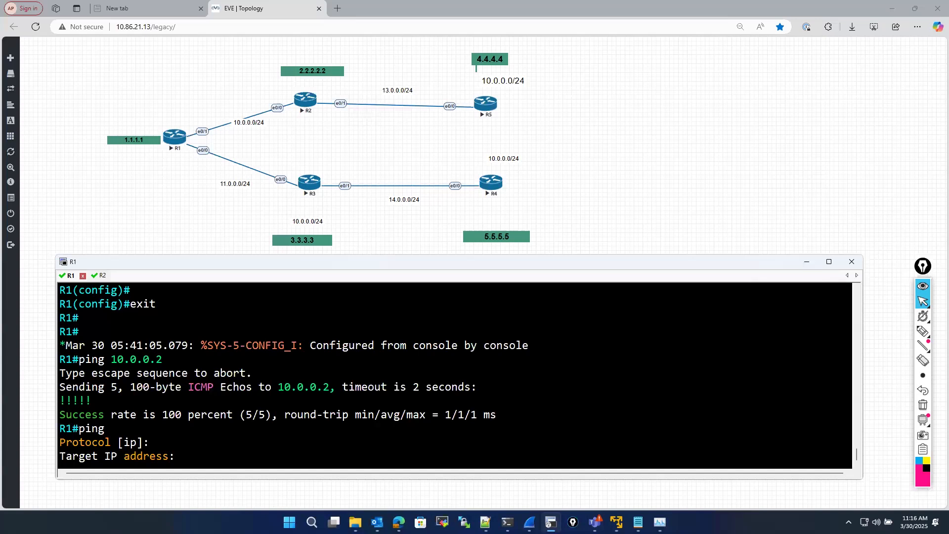
text(exit)
key(Return)
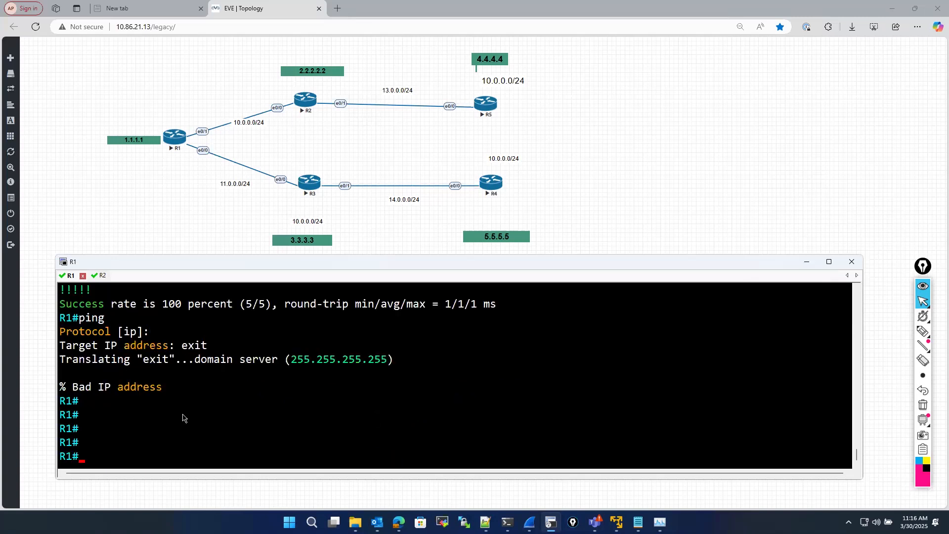
Show R1's brief IP interface list, excluding unassigned interfaces, with "show ip interface br | ex un"
text(sho)
key(Tab)
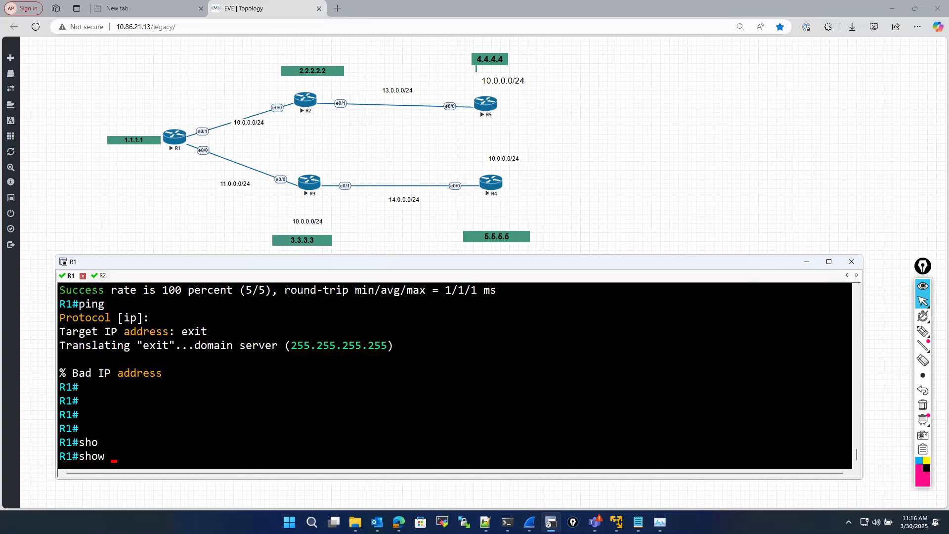
text(ip int)
key(Tab)
text(bbr)
key(BackSpace)
key(BackSpace)
text(r | ex un)
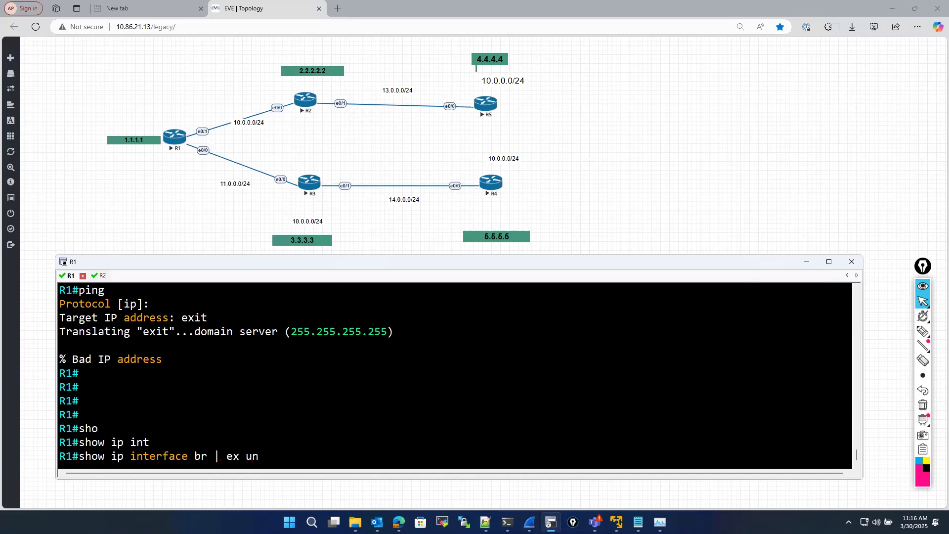
key(Return)
Enter R1's configuration mode from the terminal and open interface ethernet 0/1
text(conf)
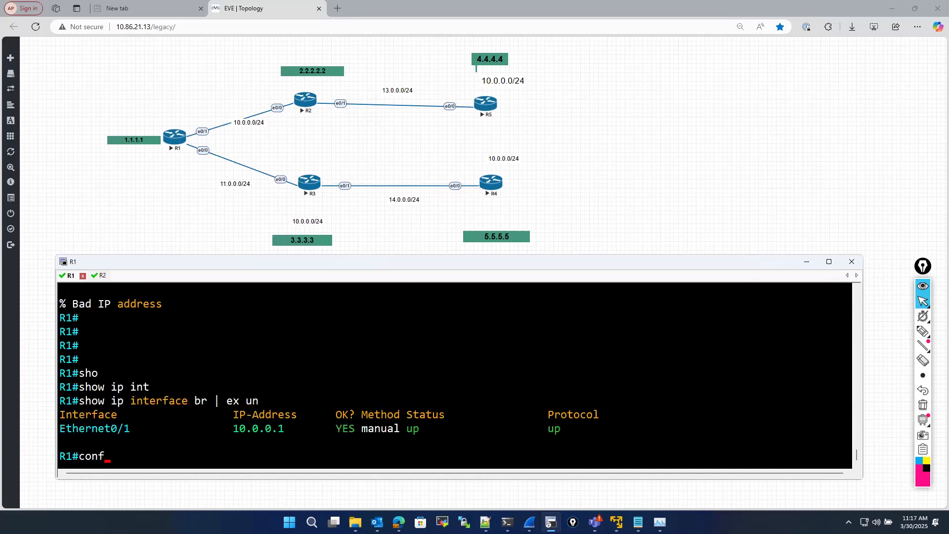
key(Tab)
key(Return)
key(Return)
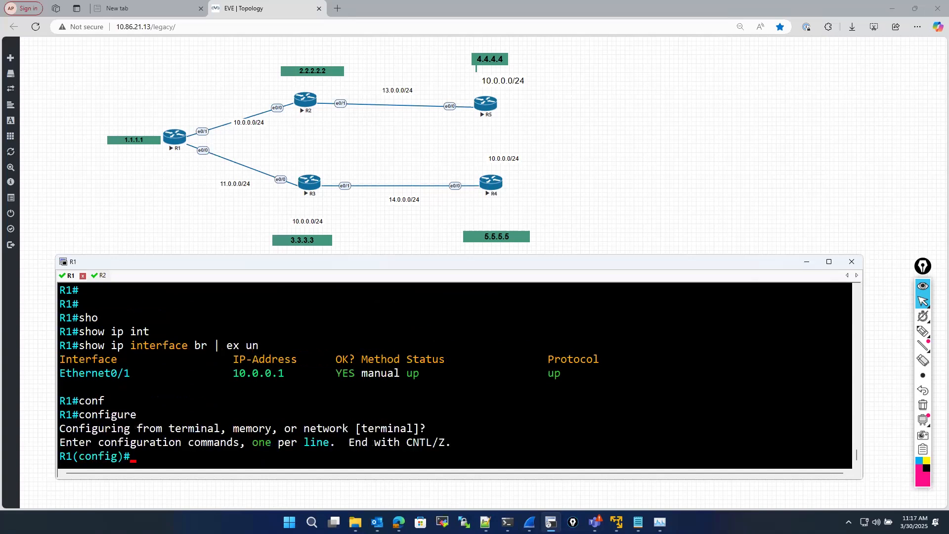
text(int)
key(Tab)
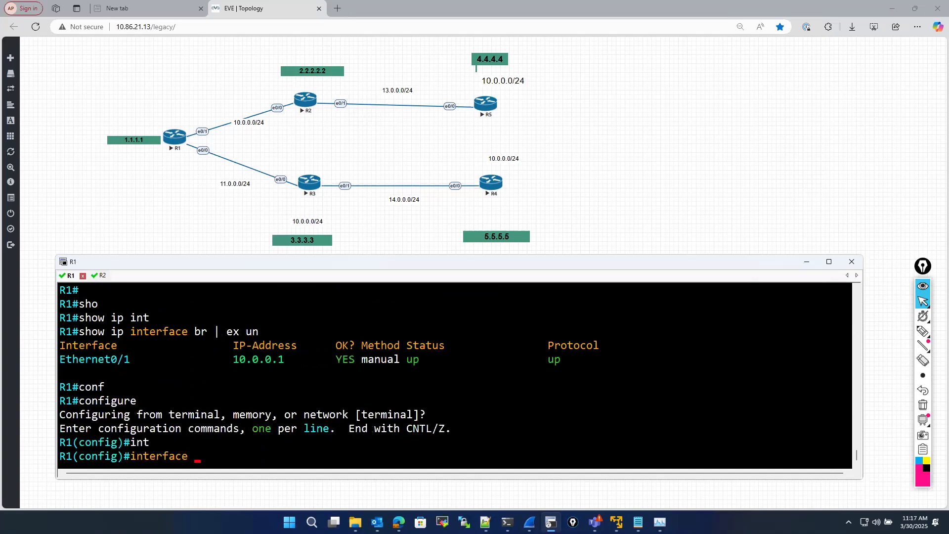
text(et)
key(Tab)
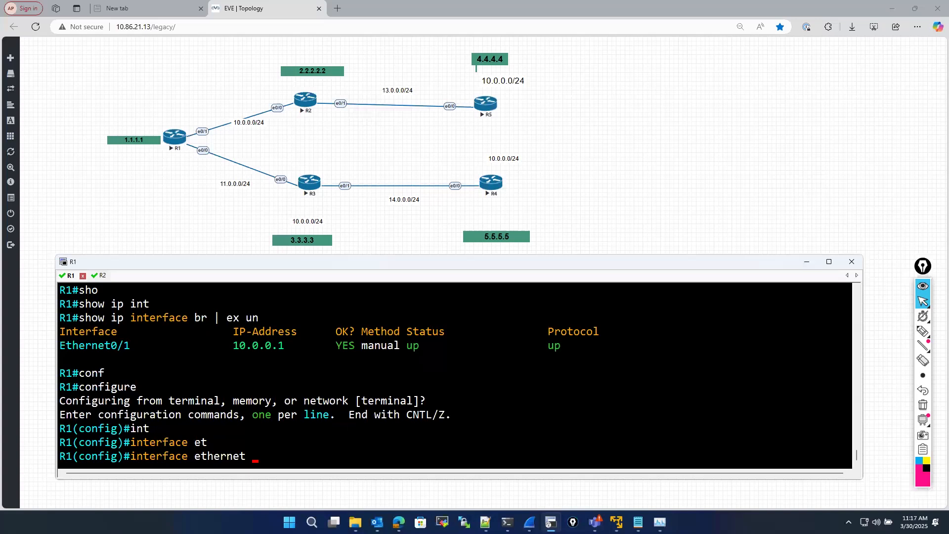
text(0/1)
key(Return)
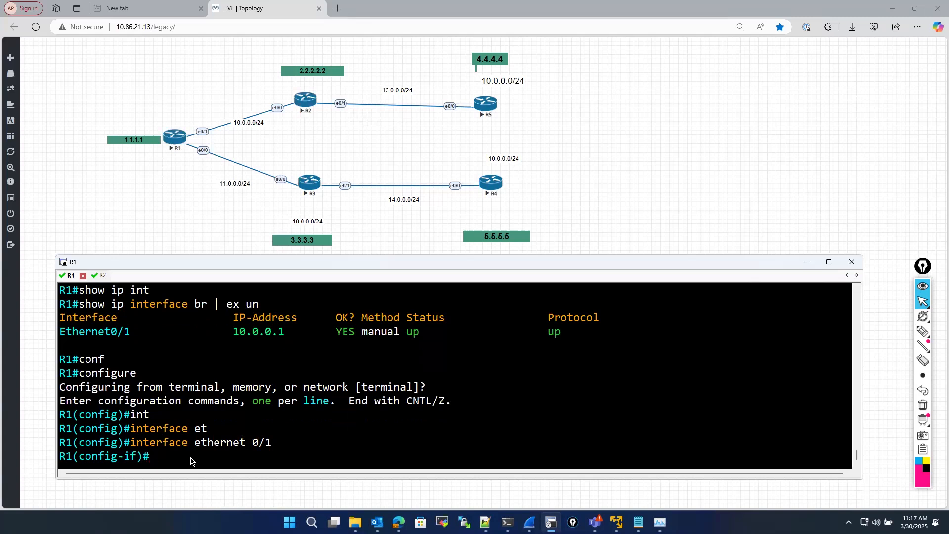
Shut down the open Ethernet 0/1 interface on R1 and exit to the privileged prompt
text(sh)
key(Return)
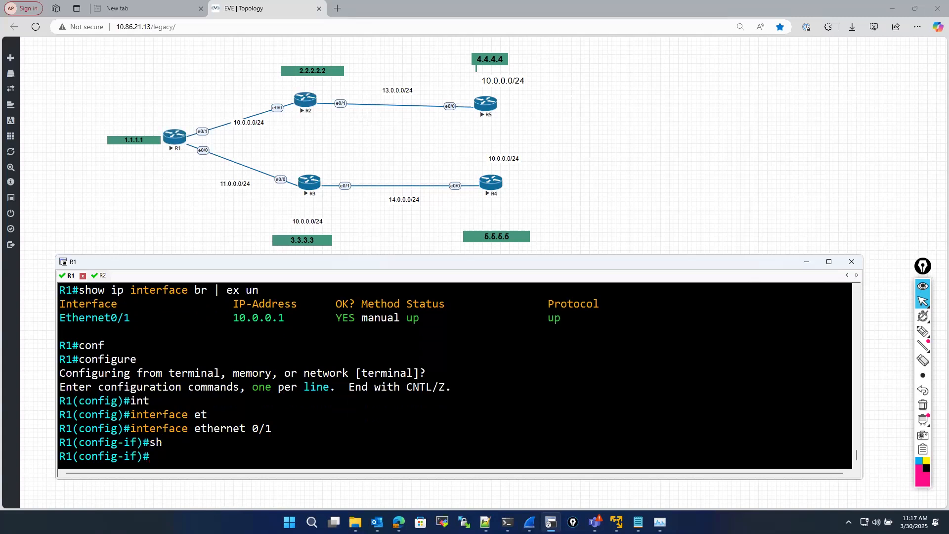
text(exit)
key(Return)
key(Return)
text(exit)
key(Return)
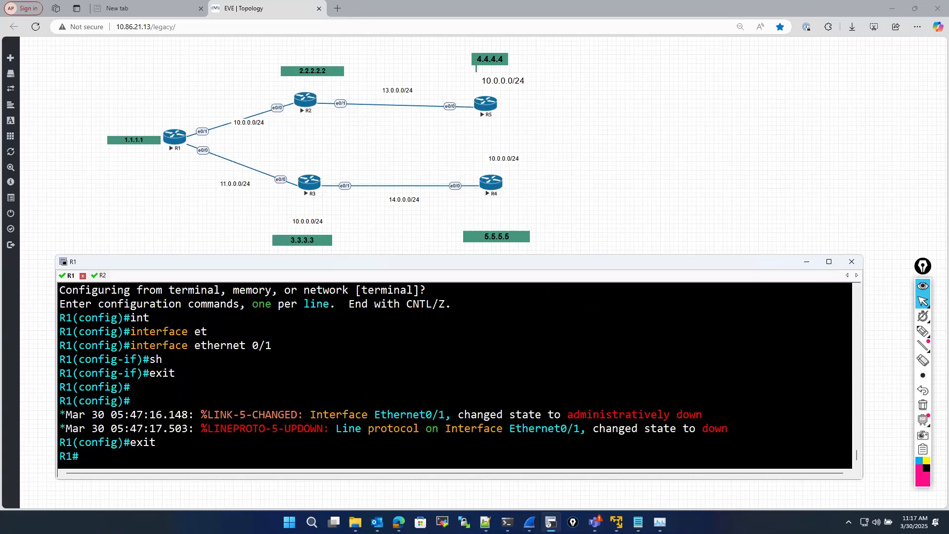
text(configure)
key(Up)
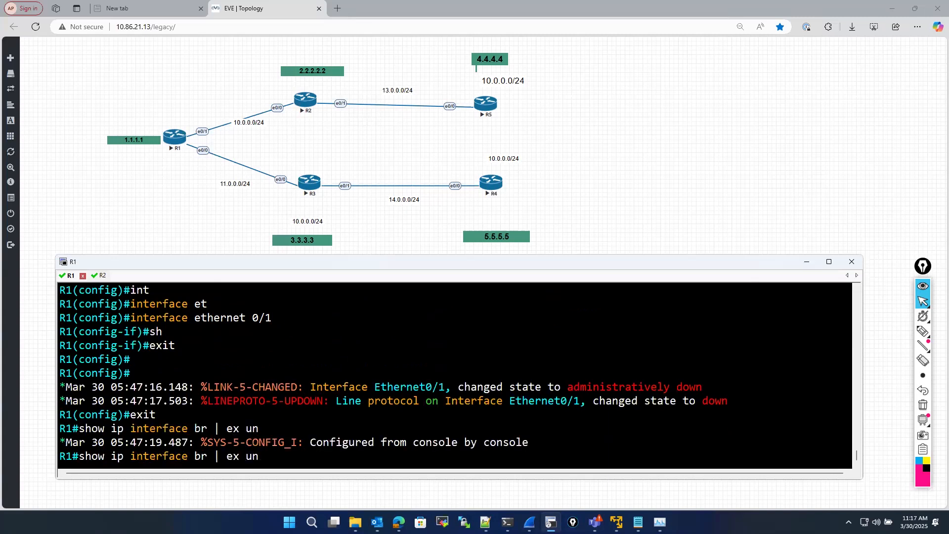
key(ctrl+u)
text(ping)
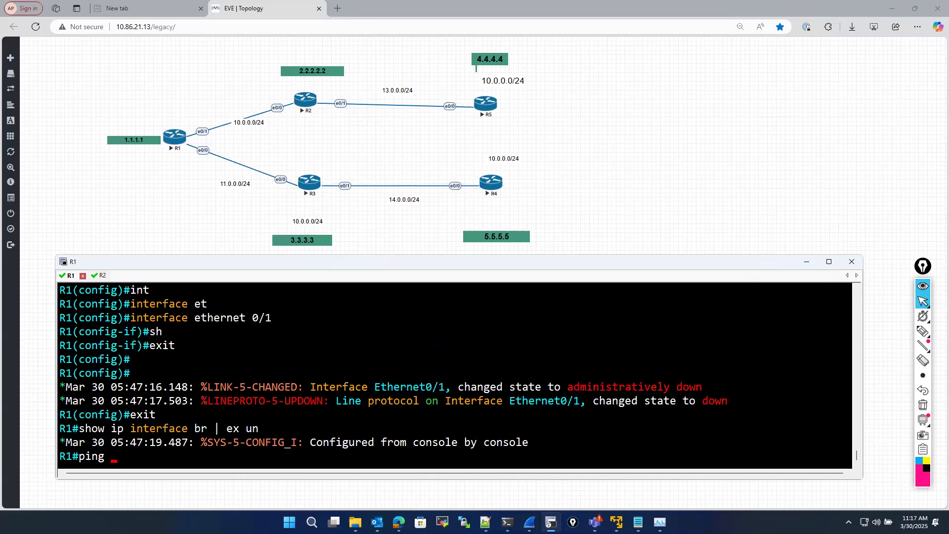
key(Return)
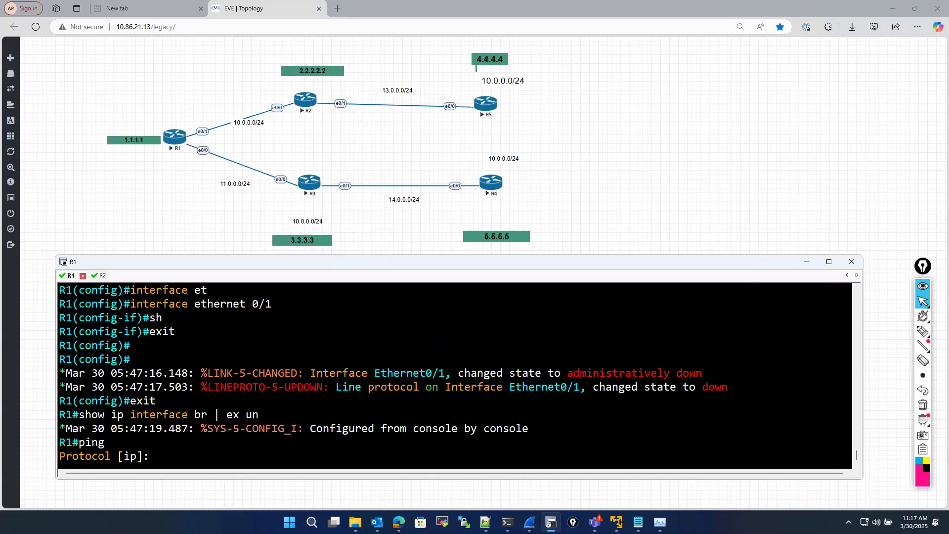
key(Return)
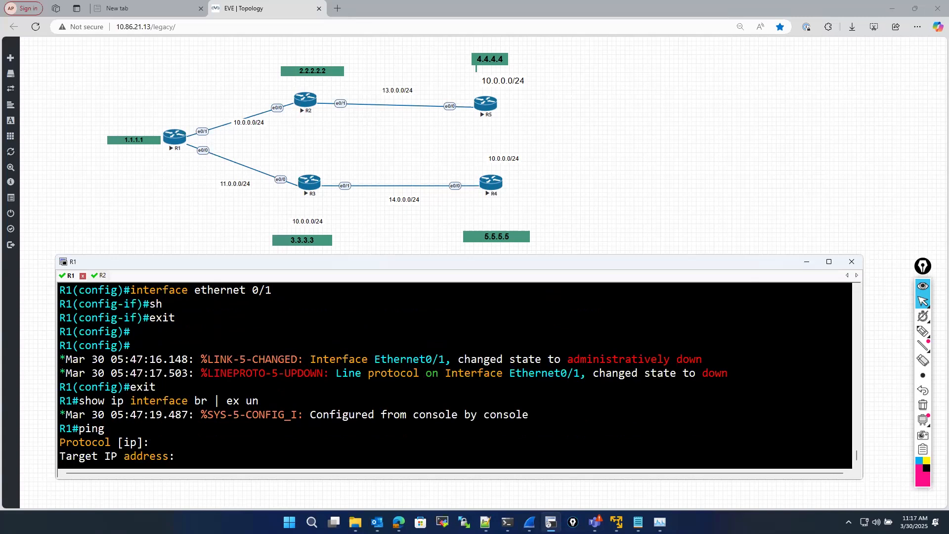
key(Return)
key(Return)
key(Return)
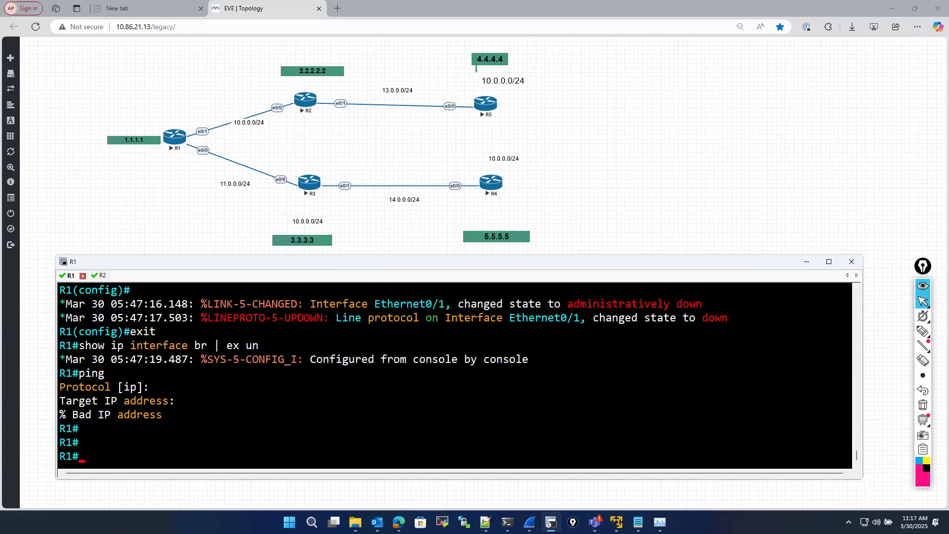
List all of R1's interfaces with "sh ip interface brief" to check their status
text(sh ip int)
key(Tab)
text(br)
key(Tab)
key(Return)
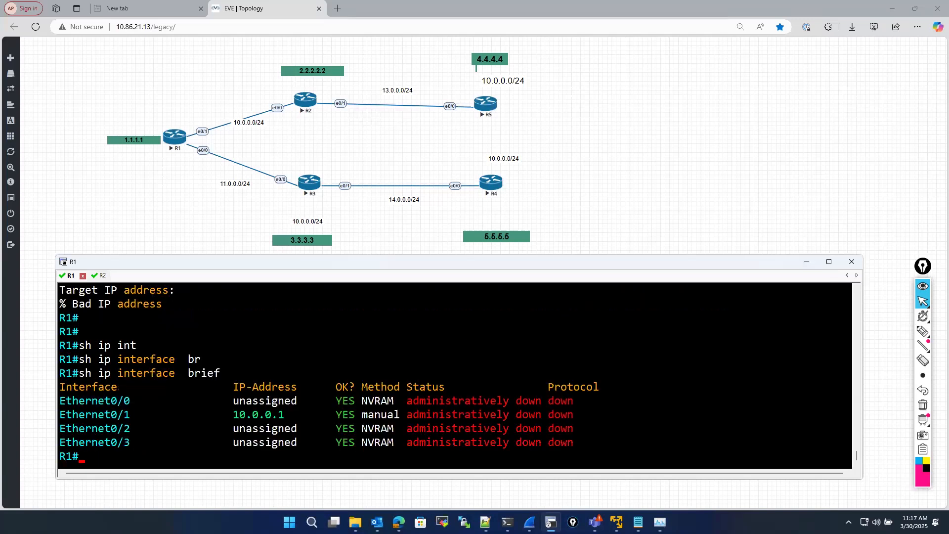
Enter configuration mode on R1 and open interface ethernet 0/1 for editing
text(conf)
key(Tab)
key(Return)
key(Return)
text(iu)
key(BackSpace)
text(nt)
key(Tab)
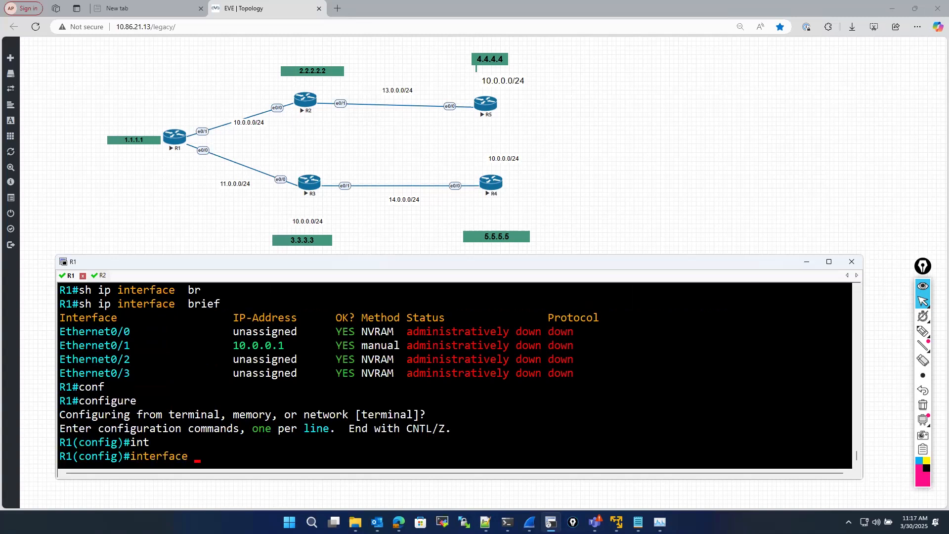
text(et)
key(Tab)
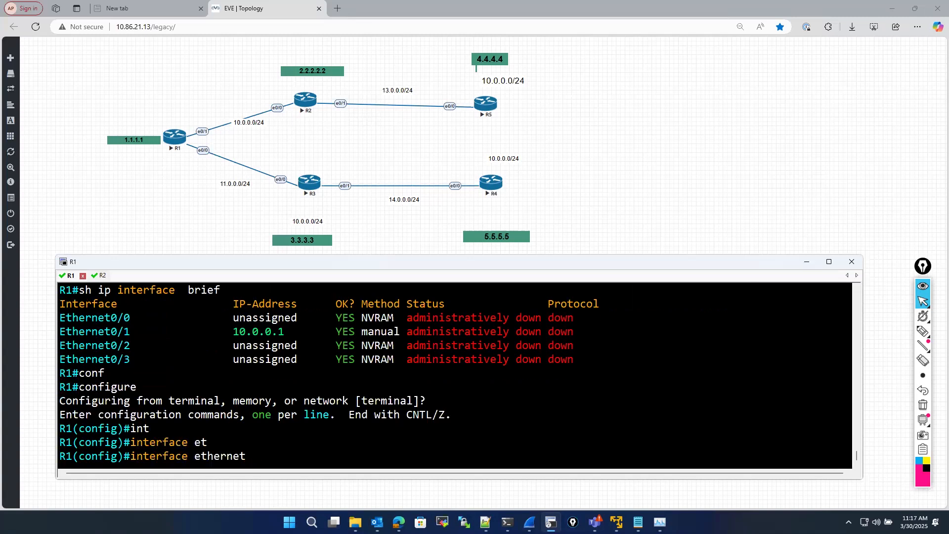
text(0/1)
key(Return)
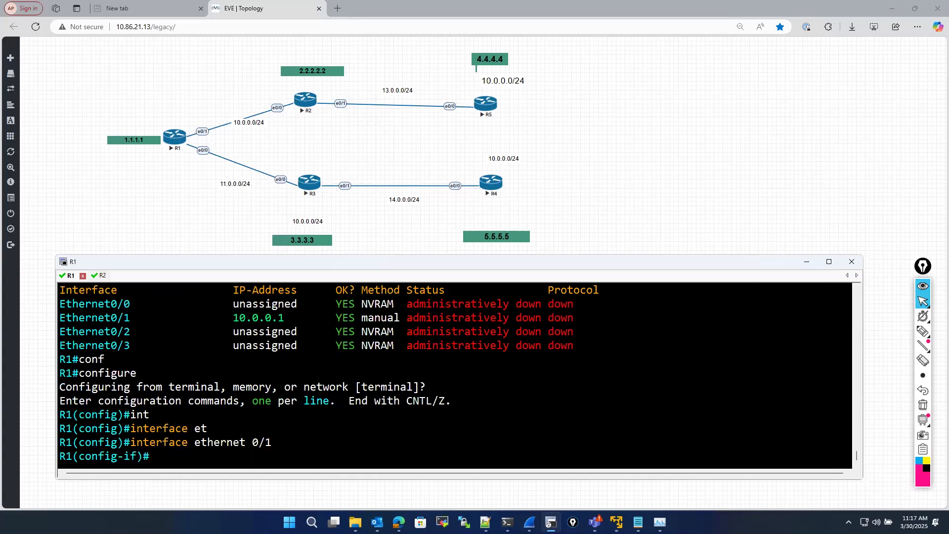
Remove the IP address from the open Ethernet 0/1 interface with "no ip address" and exit to R1's privileged prompt
text(no ip add)
key(Tab)
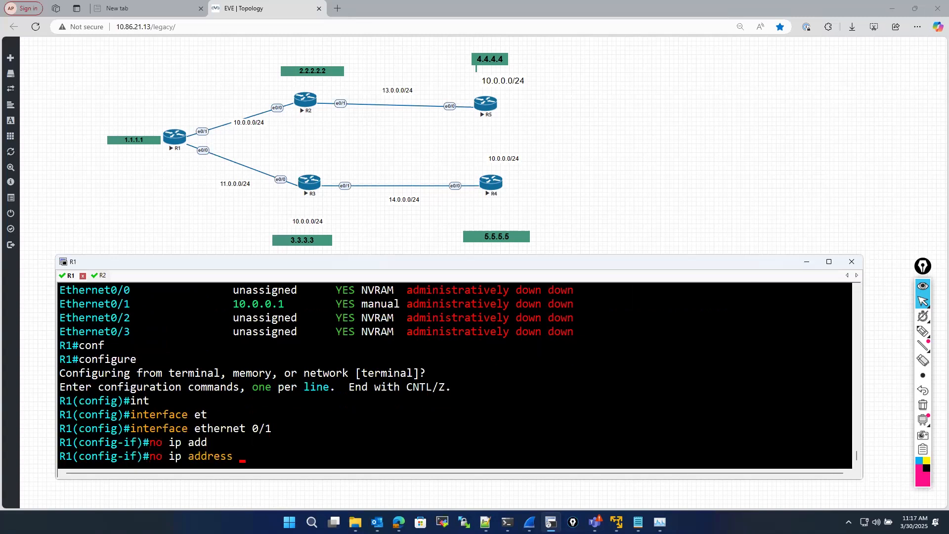
key(Return)
text(exit)
key(Return)
key(Return)
text(exi)
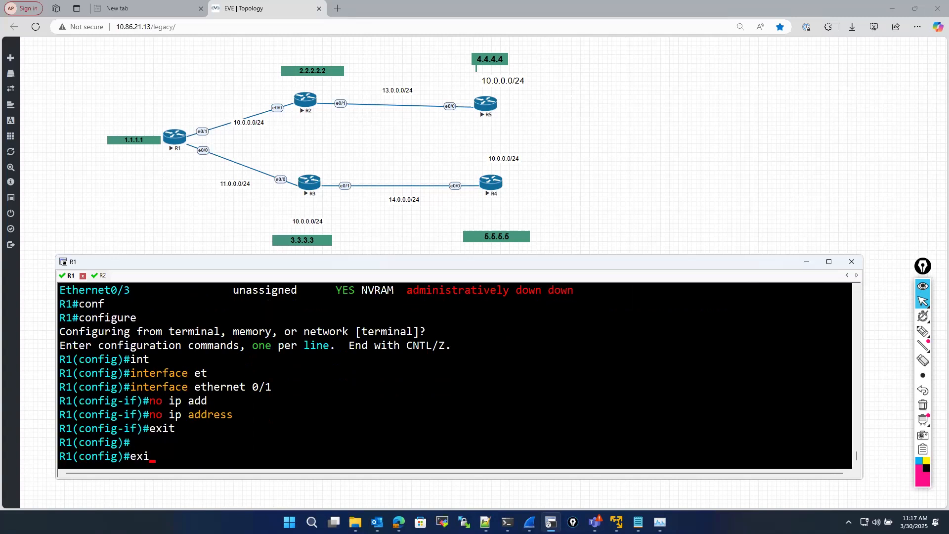
text(t)
key(Return)
key(Return)
Try to start an interactive ping on R1, accepting the default ip protocol
key(Up)
key(Up)
key(Up)
key(Up)
key(Down)
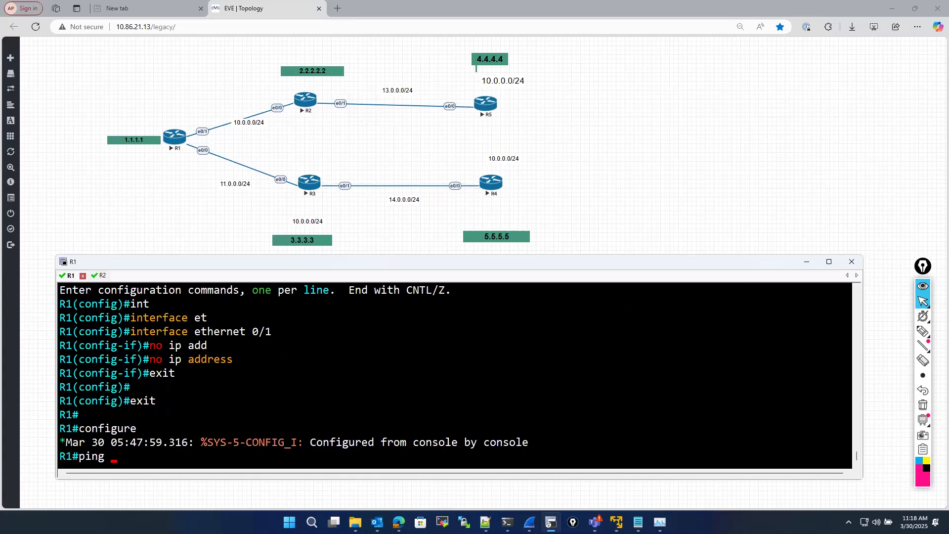
key(Return)
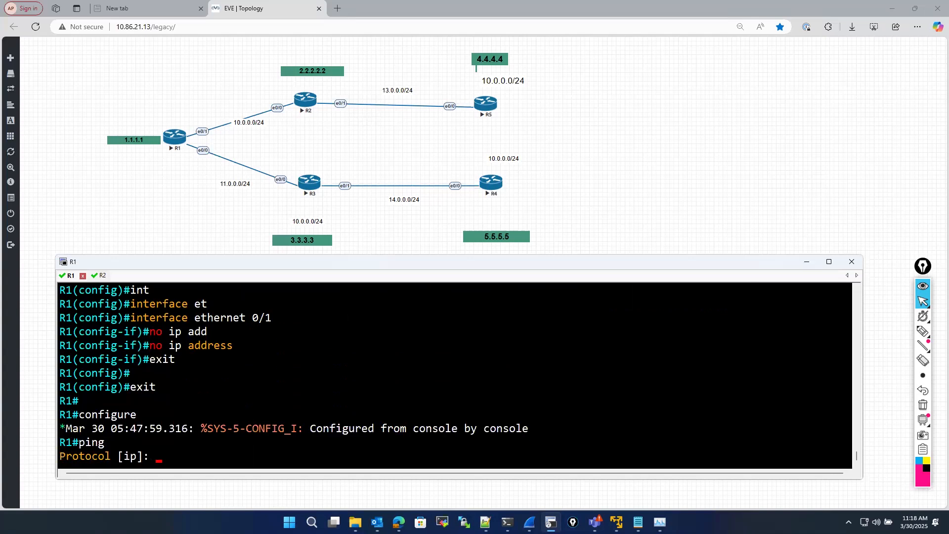
key(Return)
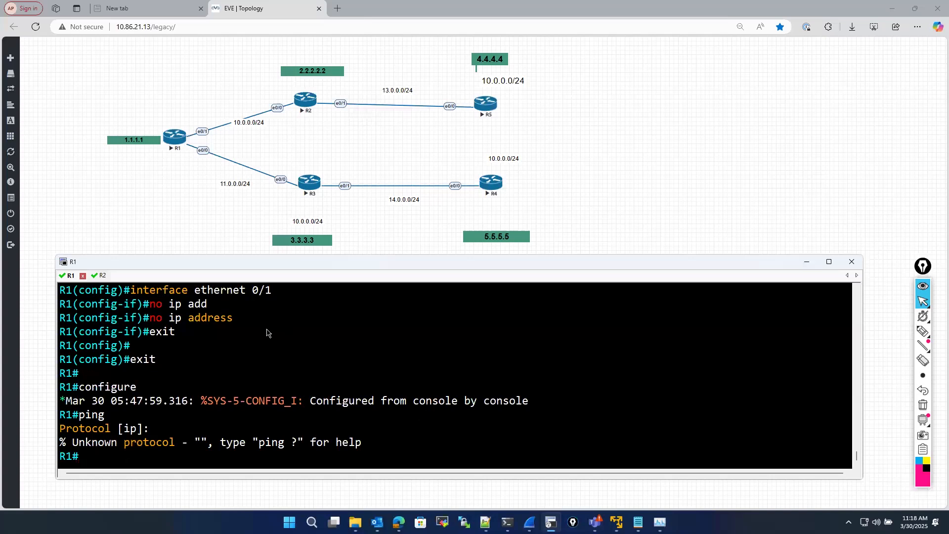
List R1's interfaces that have an IP address with "sh ip interface brief | ex un"
scroll(218, 403, up, 2)
scroll(217, 403, down, 2)
text(sh ip int)
key(Tab)
text(br)
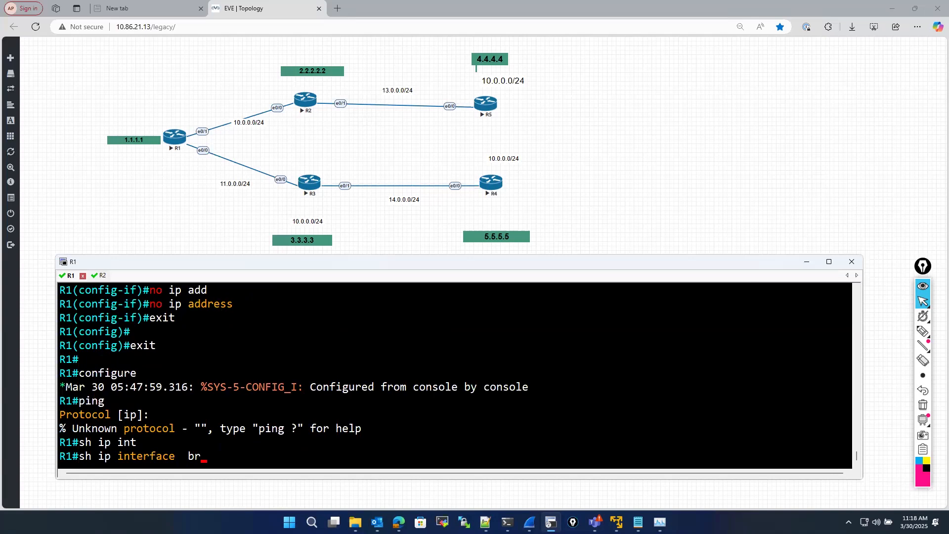
key(Tab)
text(| ex un)
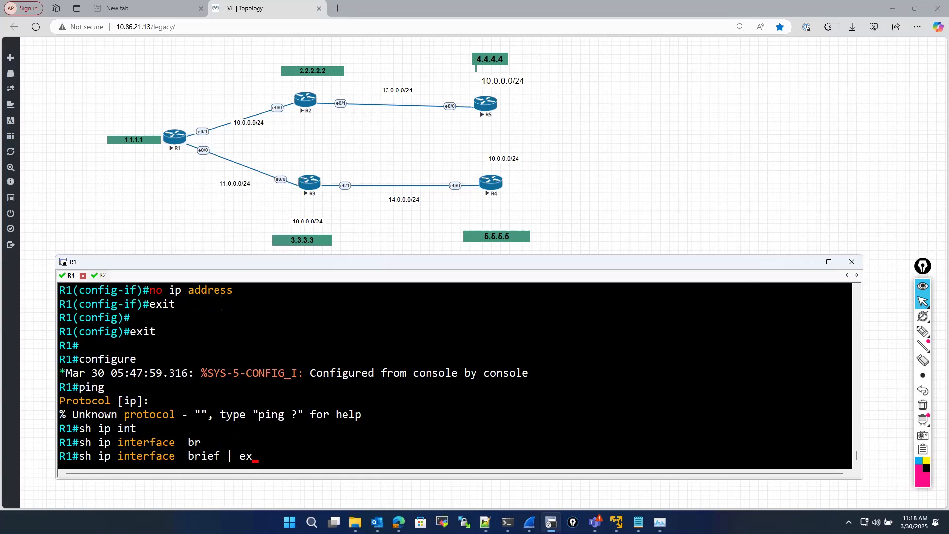
key(Return)
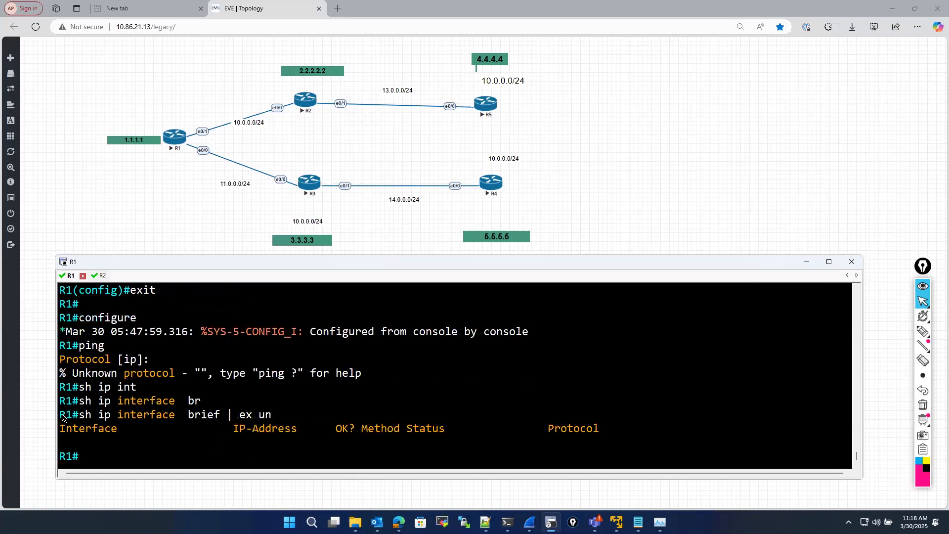
Examine the filtered interface list and the reply to the ping attempt in R1's terminal, highlighting the relevant lines
drag(70, 426, 599, 434)
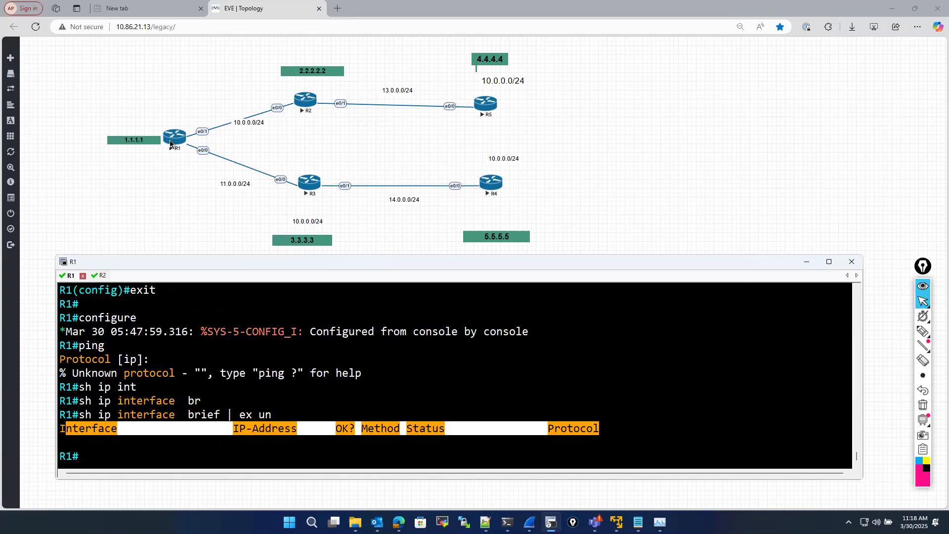
click(66, 357)
drag(67, 375, 369, 374)
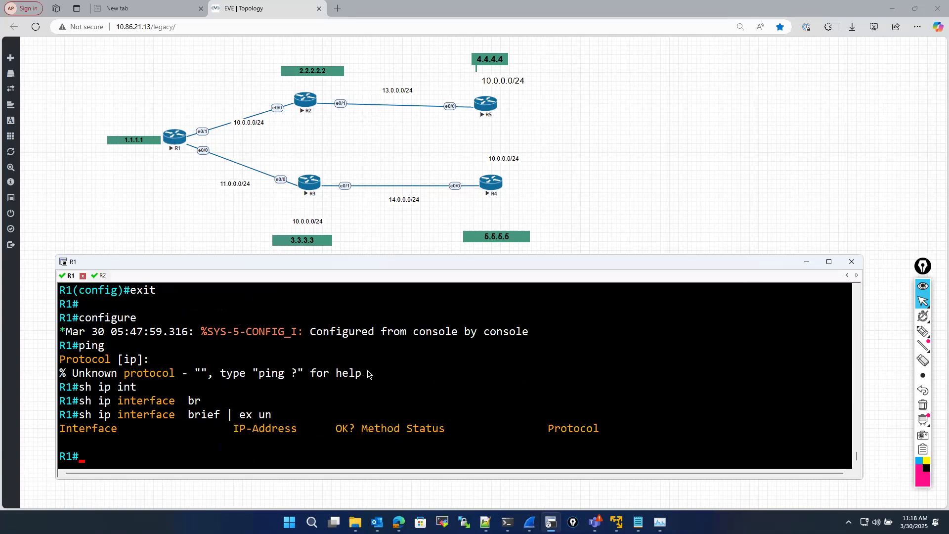
click(66, 374)
drag(282, 376, 364, 376)
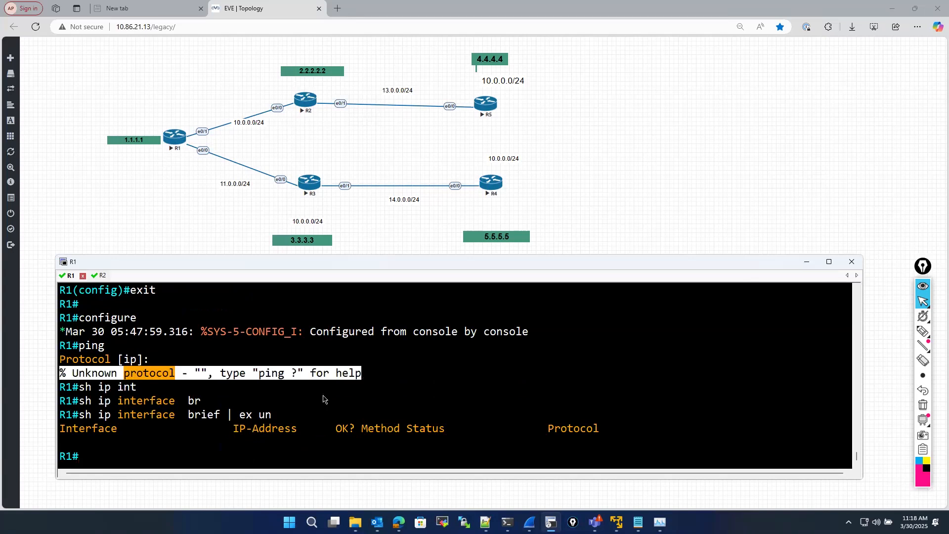
click(169, 441)
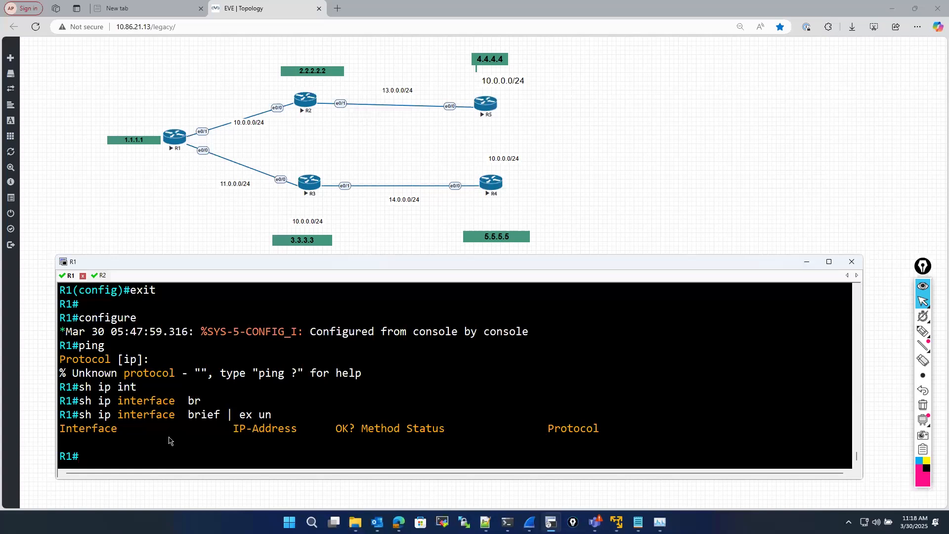
drag(69, 374, 361, 377)
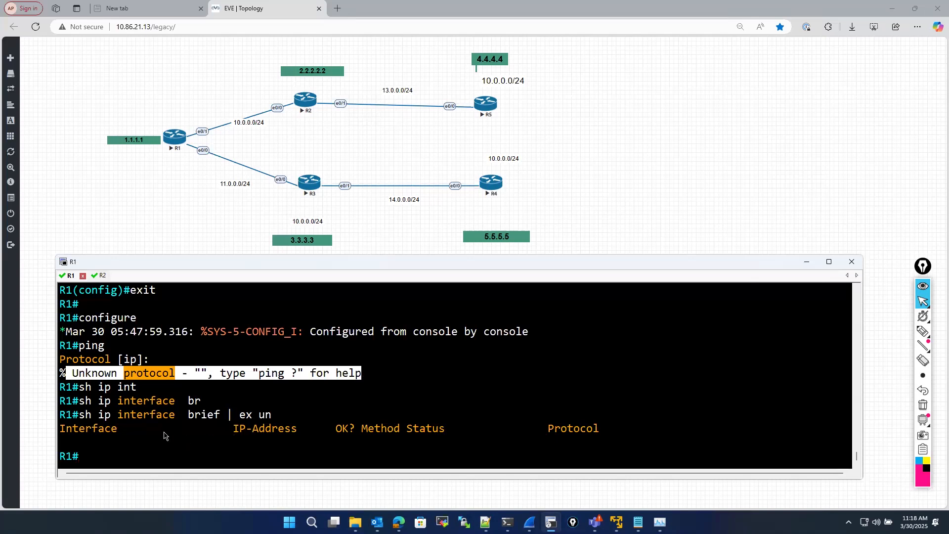
click(159, 440)
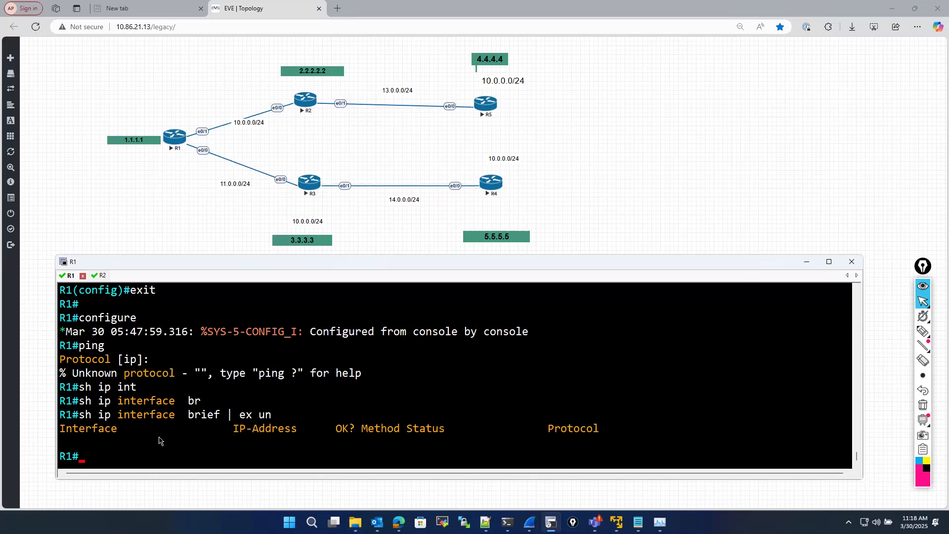
Return to R1's terminal configuration mode and select interface ethernet 0/1
text(conf)
key(Tab)
key(Return)
key(Return)
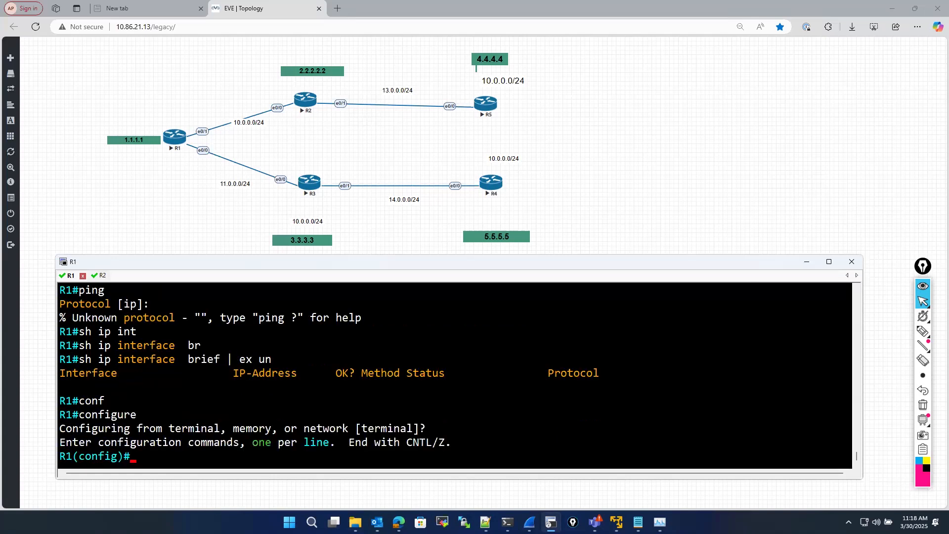
text(int)
key(Tab)
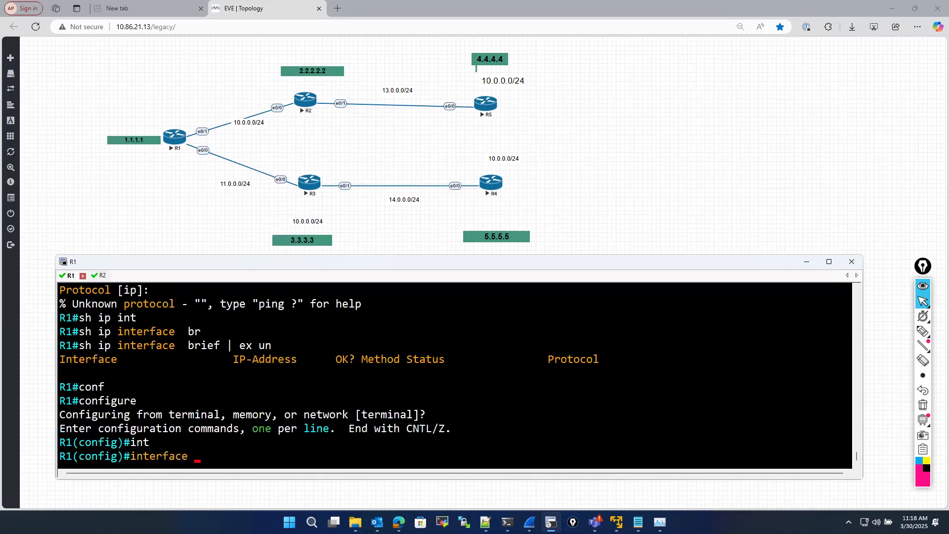
text(et)
key(Tab)
text(0/1)
key(Return)
Assign the IP address 10.0.0.1 with mask 255.255.255.0 to R1's Ethernet 0/1 interface
text(ip ad)
key(Tab)
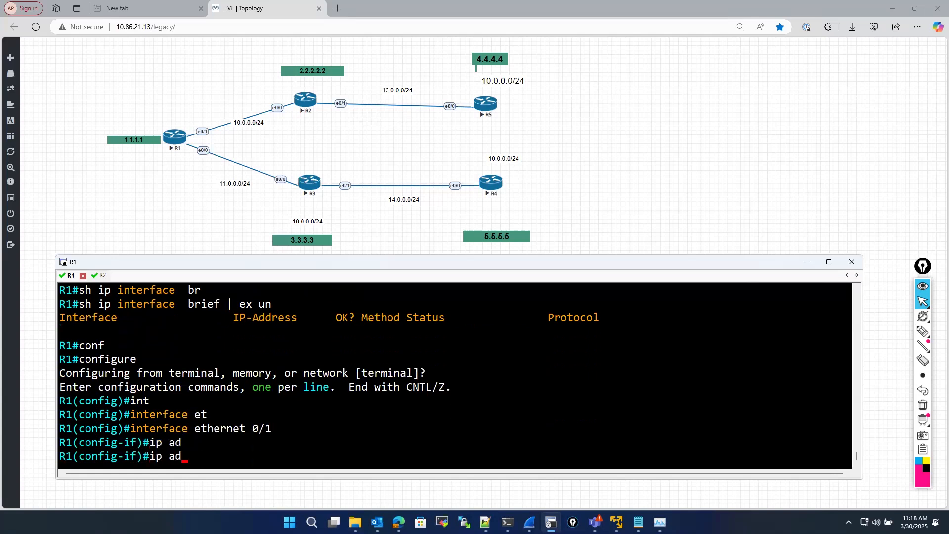
text(d)
key(Tab)
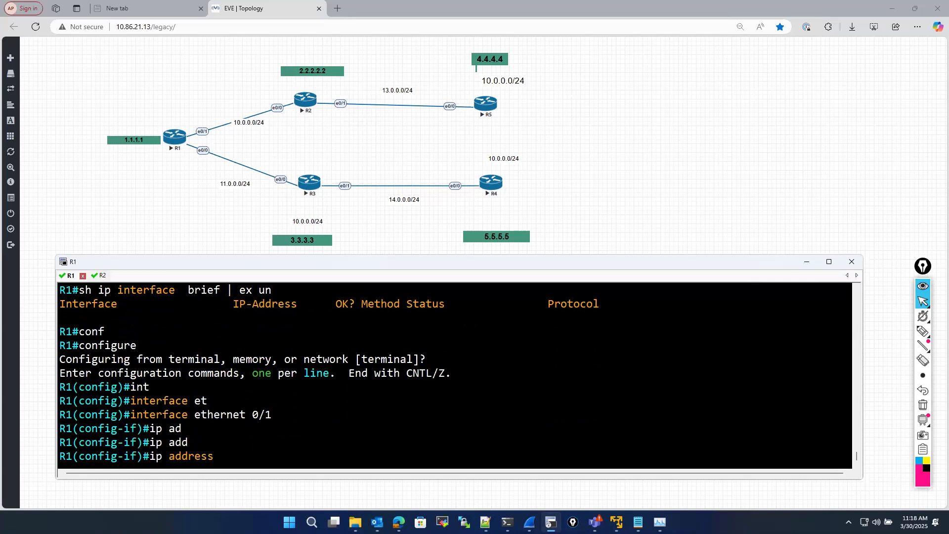
text(10.0.0.1 255.255.255.0)
key(Return)
Enable the Ethernet 0/1 interface with "no sh" and exit to R1's privileged prompt
text(no sh)
key(Return)
key(Return)
text(exit)
key(Return)
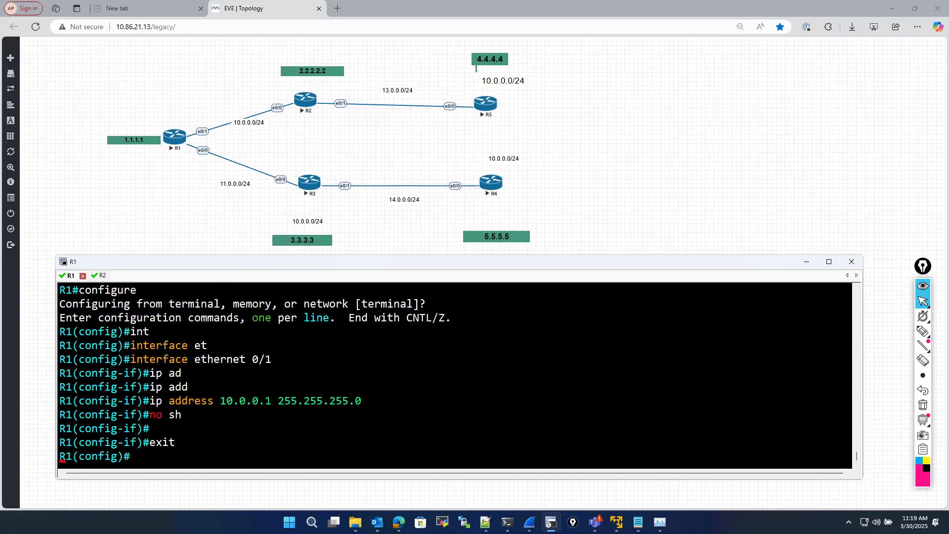
key(Return)
text(exit)
key(Return)
Display R1's ARP table with "sh ip arp"
text(sh)
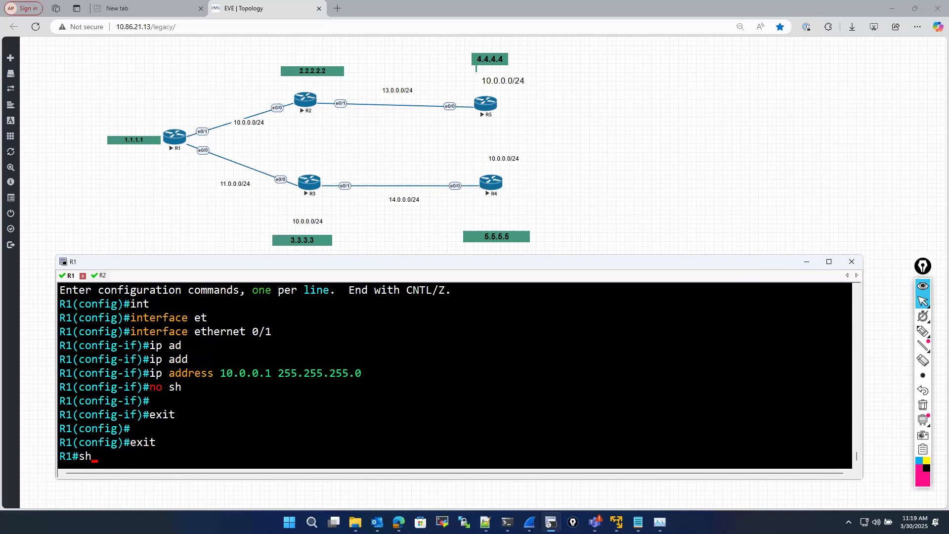
text( ip ar)
key(Tab)
key(Return)
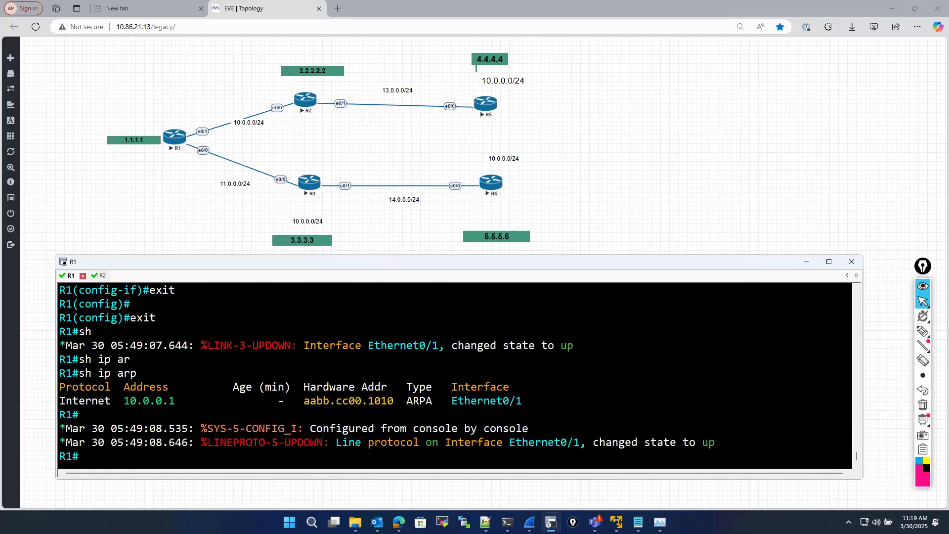
Ping 10.0.0.2 from R1 to test connectivity to R2
key(Return)
text(ping 10.0.0.2)
key(Return)
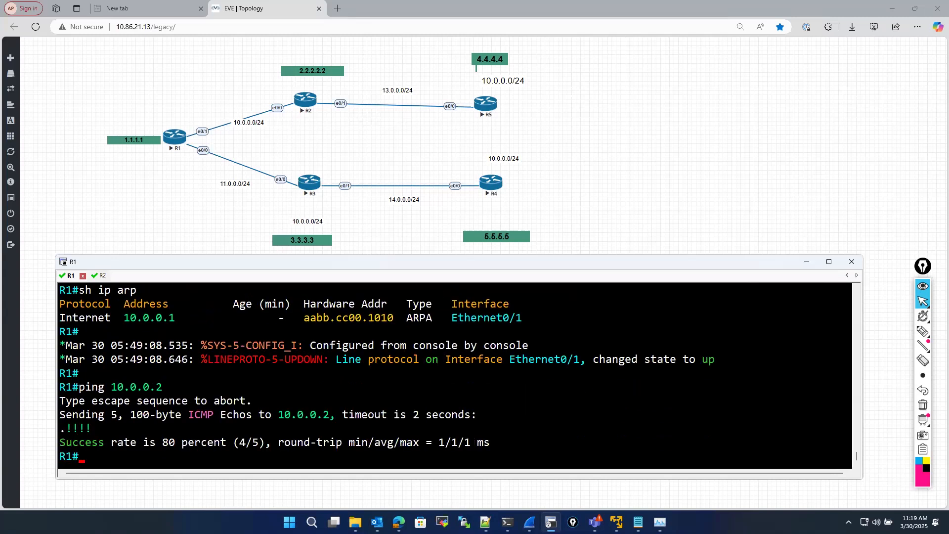
Start an interactive ping on R1 to 10.0.0.2 with the default protocol and repeat count and a datagram size of 1800
text(ping)
key(Return)
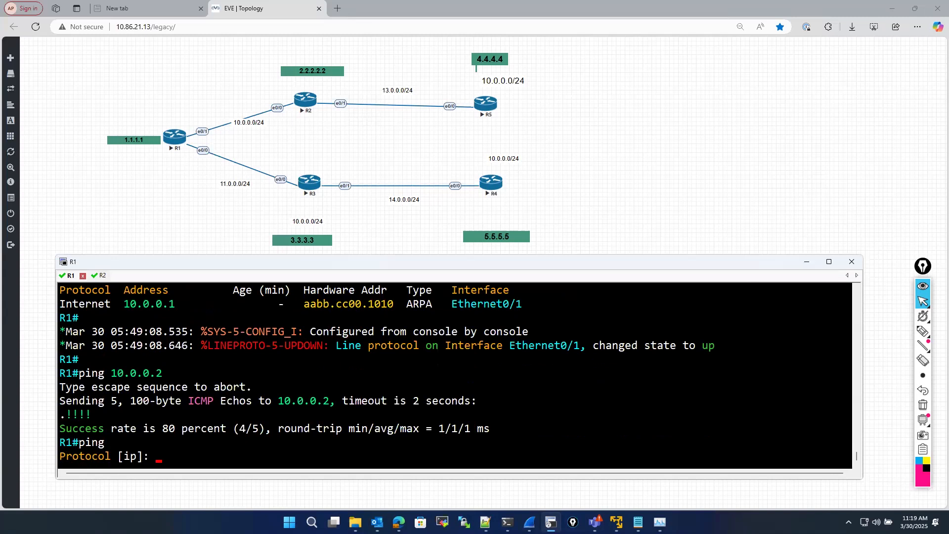
key(Return)
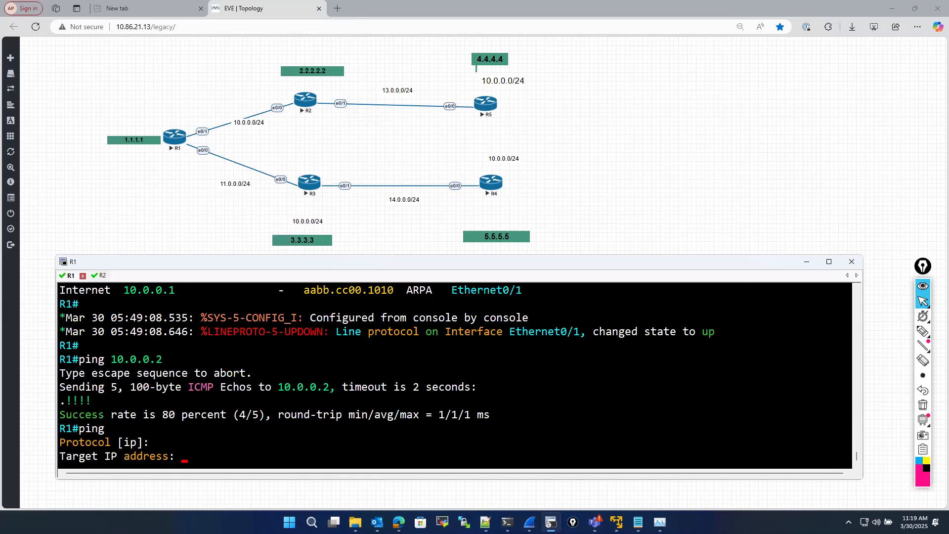
text(10.0.0.2)
key(Return)
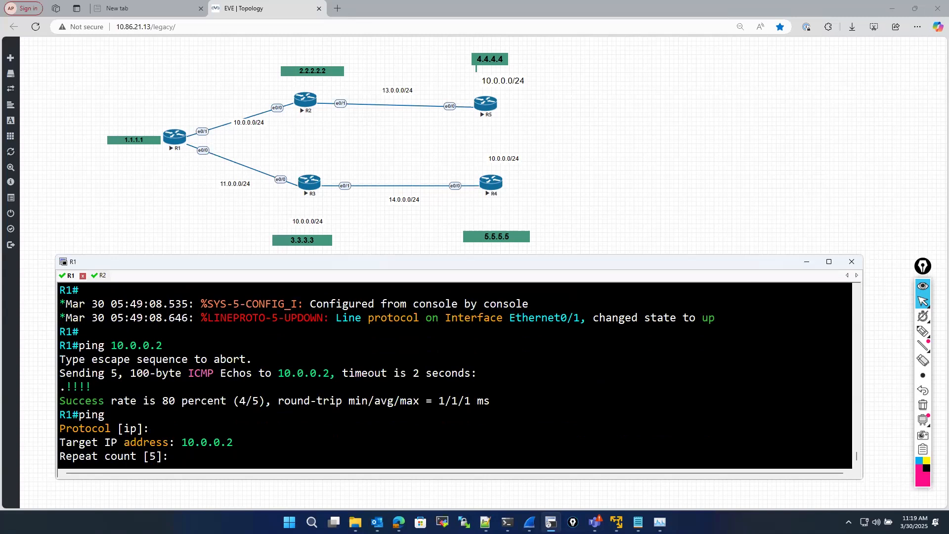
key(Return)
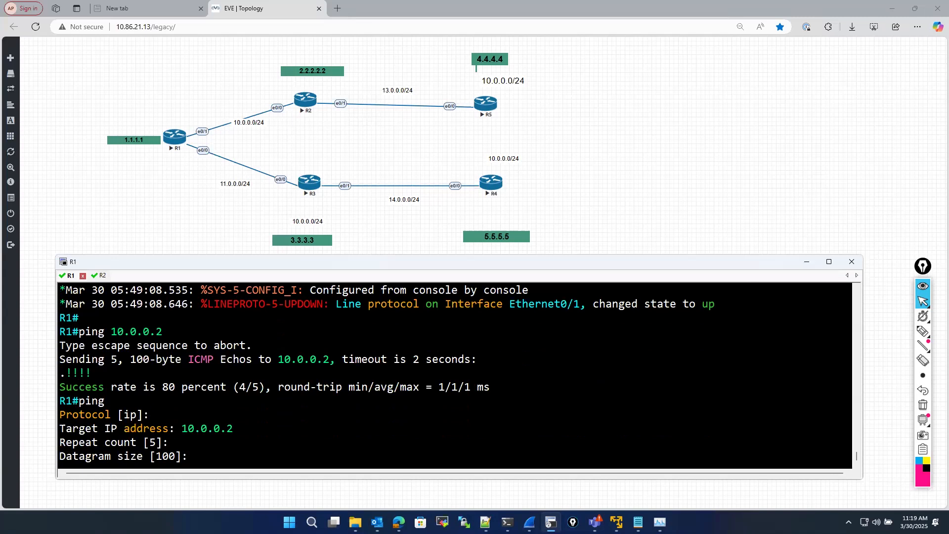
text(1800)
key(Return)
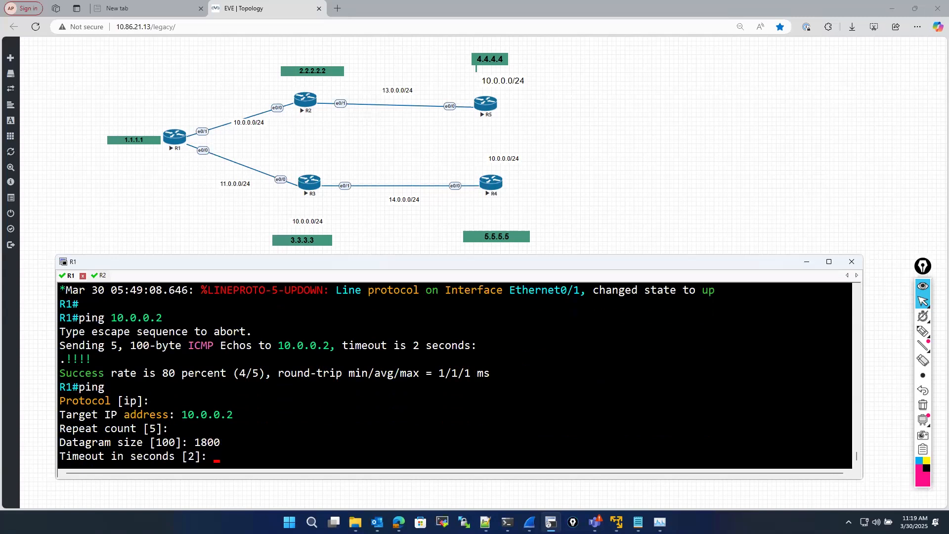
Accept the default timeout, enable extended commands, keep the default ingress ping option and set the ping source to 10.0.0.1
key(Return)
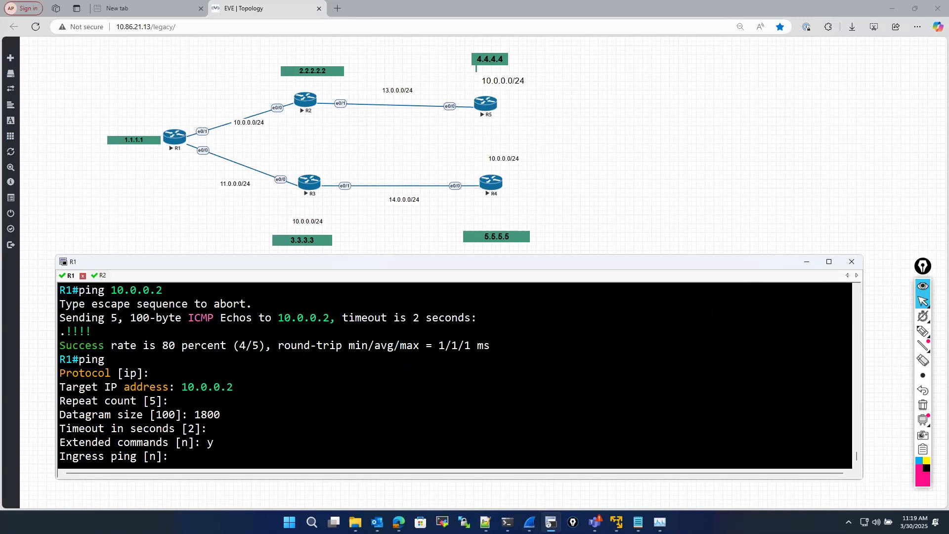
key(Return)
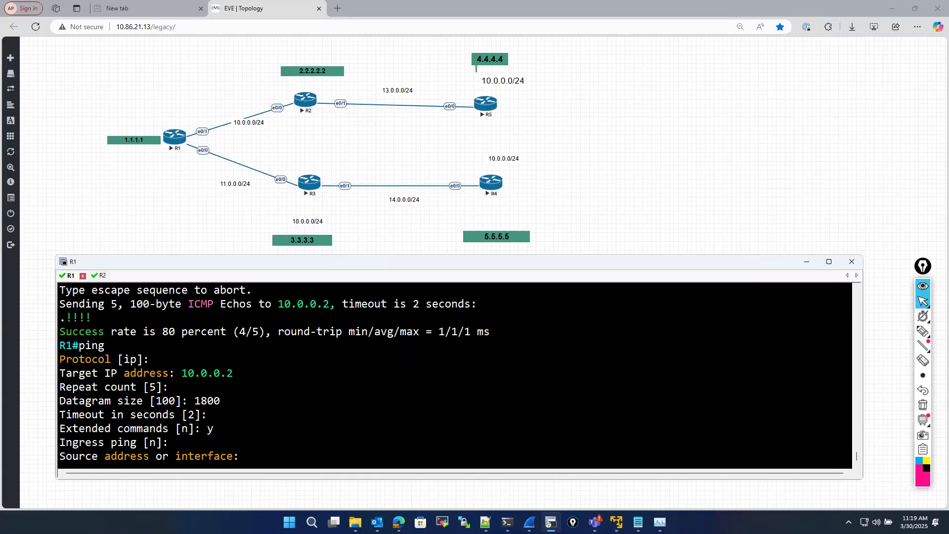
text(10.0.0.1)
key(Return)
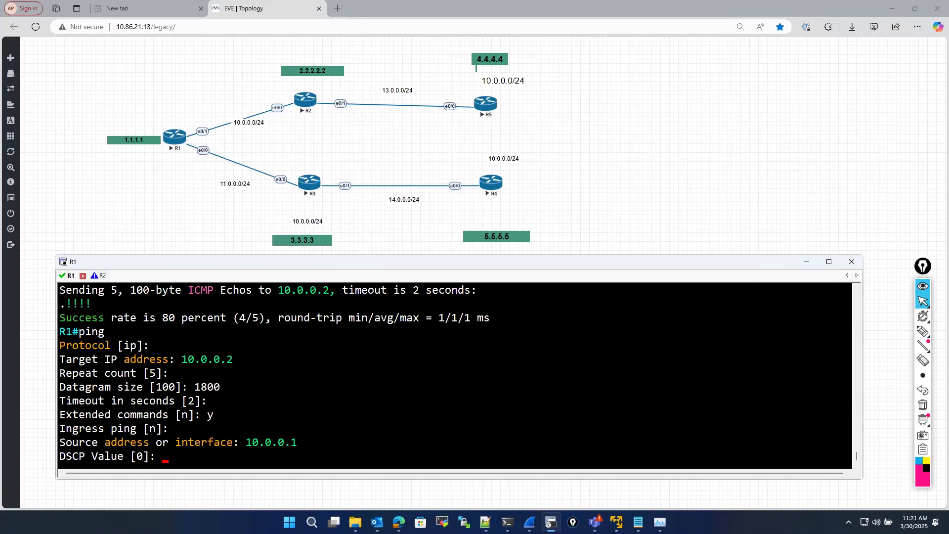
Set the DF bit in the IP header to yes, accept the defaults for all other extended options, and run the ping
key(Return)
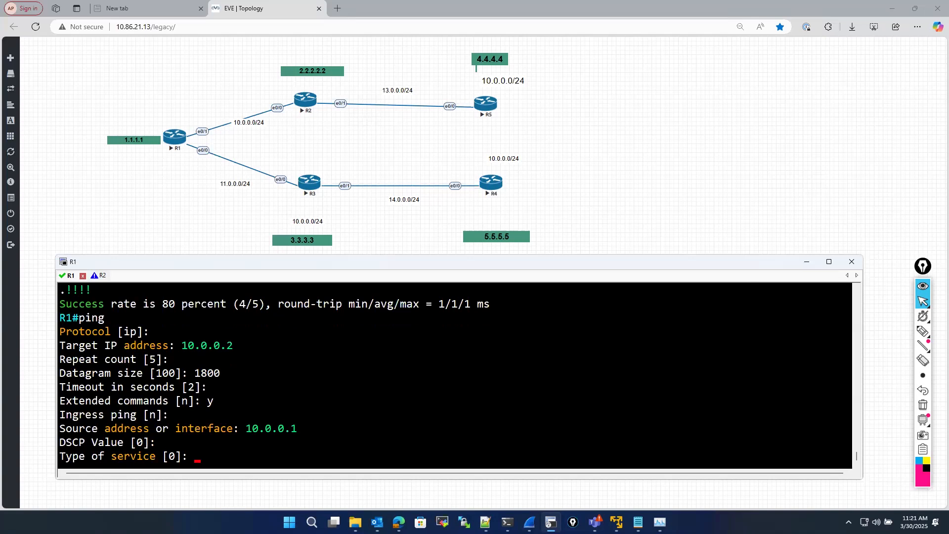
key(Return)
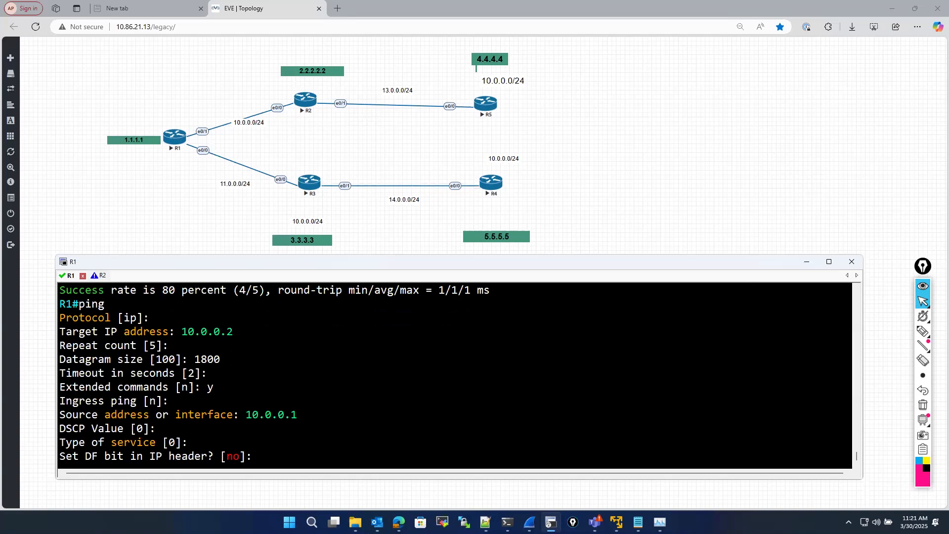
text(yes)
key(Return)
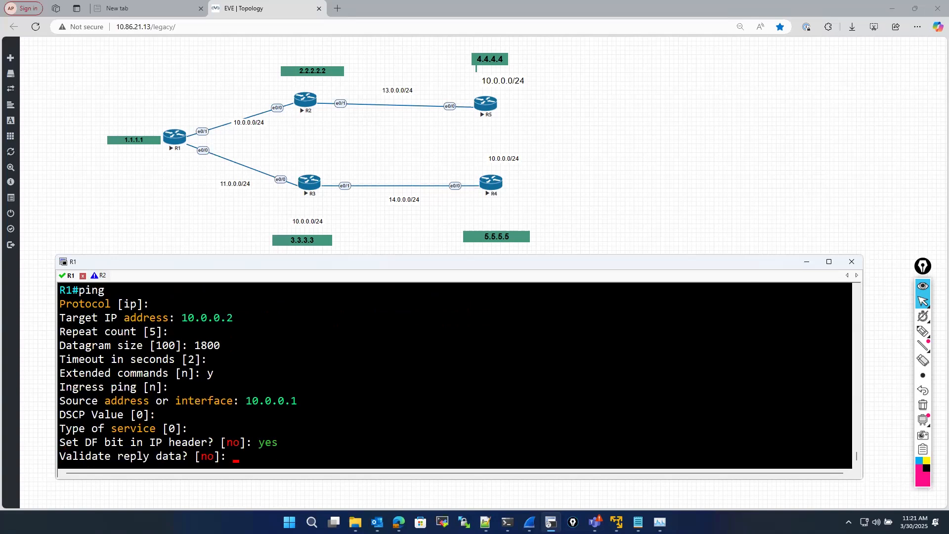
key(Return)
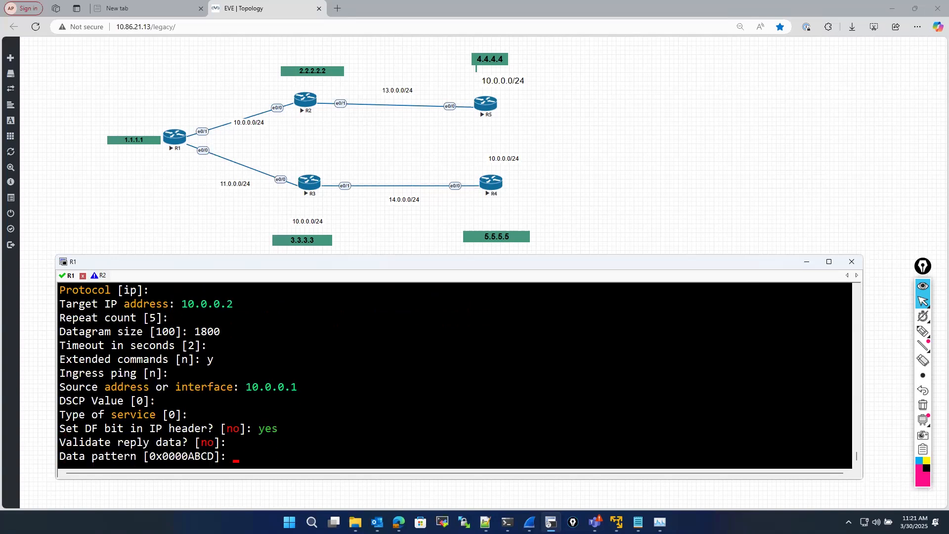
key(Return)
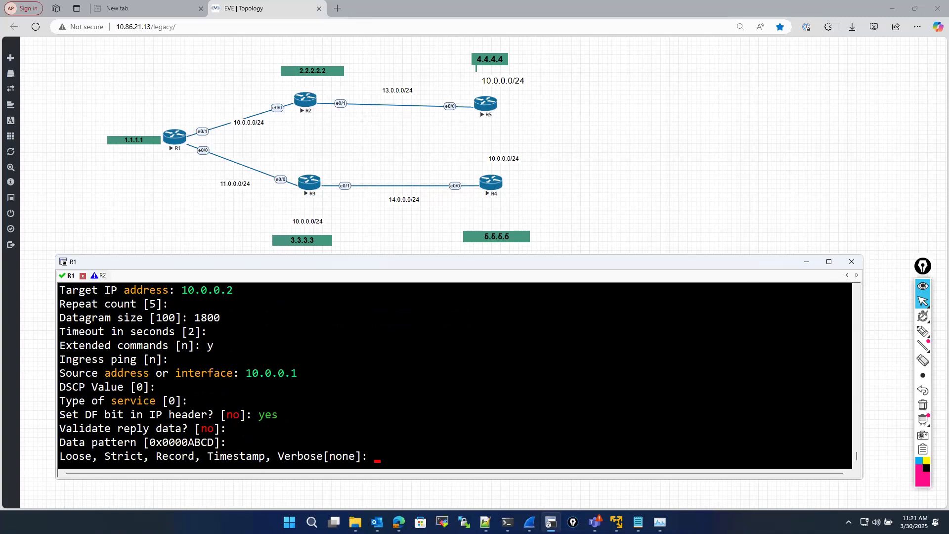
key(Return)
key(Return)
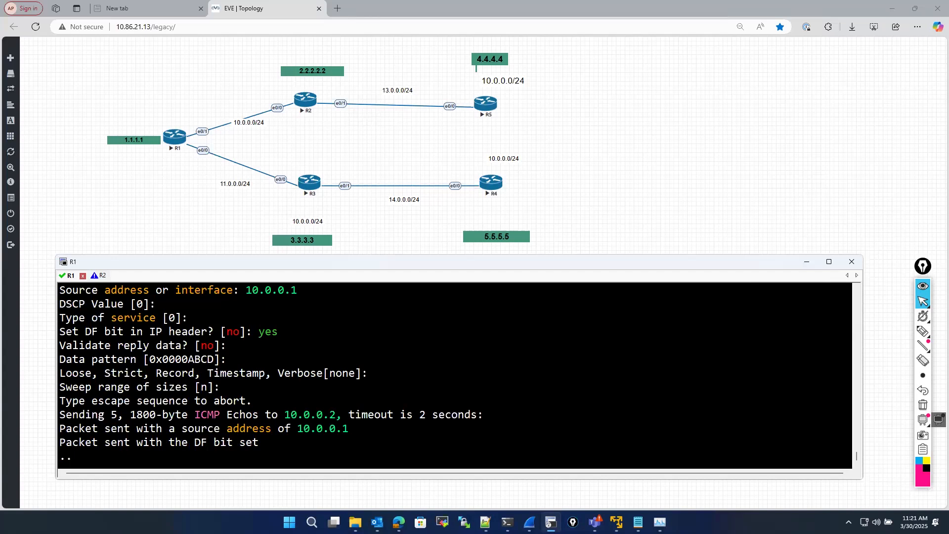
Switch to Wireshark, check the end of the captured packet list, and quit without saving the capture
click(529, 522)
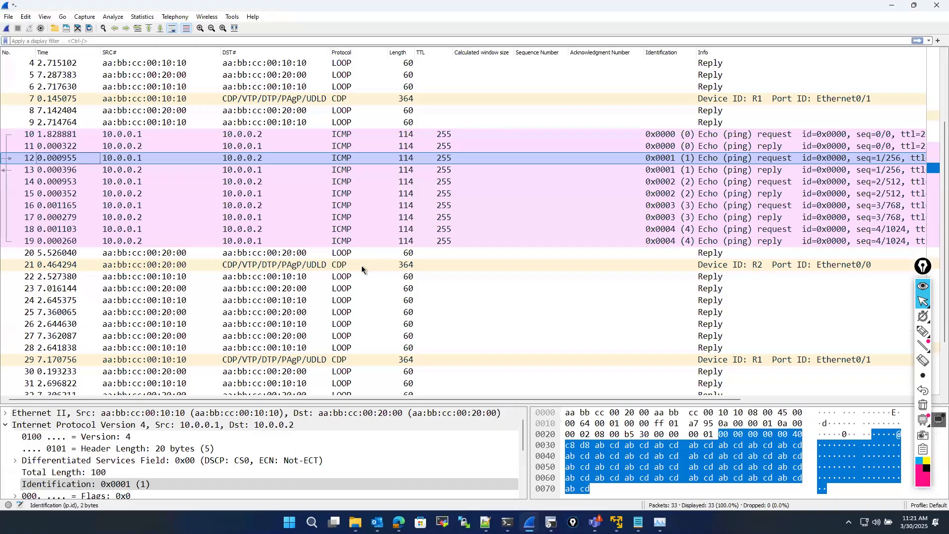
scroll(360, 268, down, 1)
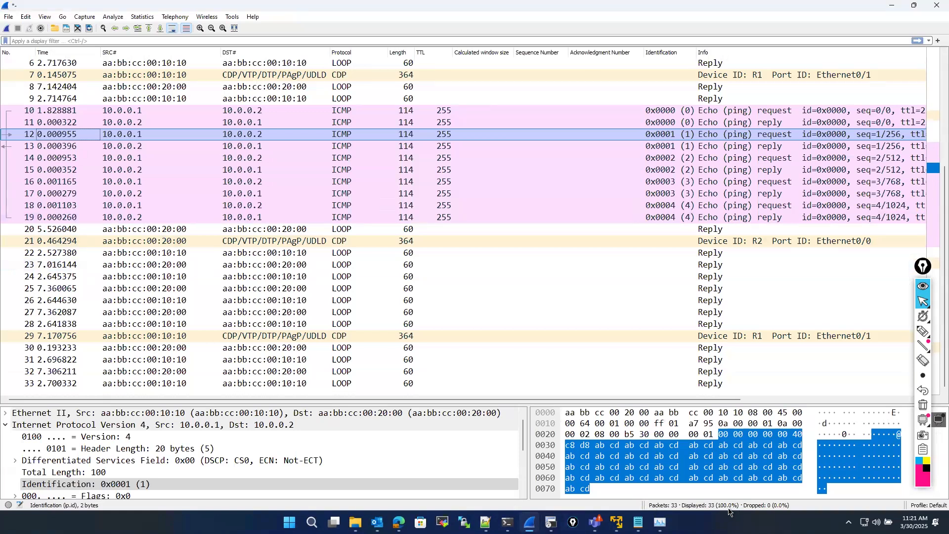
click(931, 11)
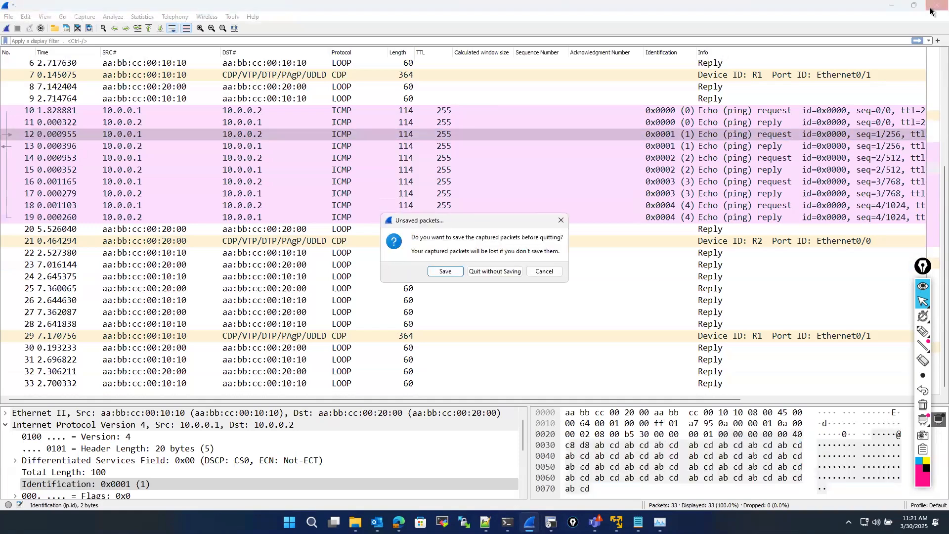
key(Tab)
key(Return)
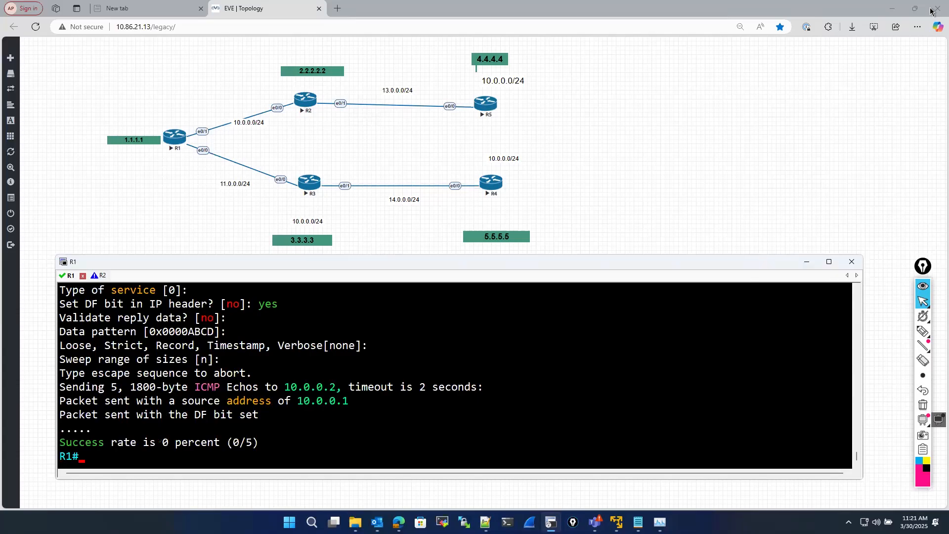
Start a new Wireshark capture on R2's e0/0 interface from the EVE-NG topology, allowing wireshark_wrapper to open
right_click(307, 105)
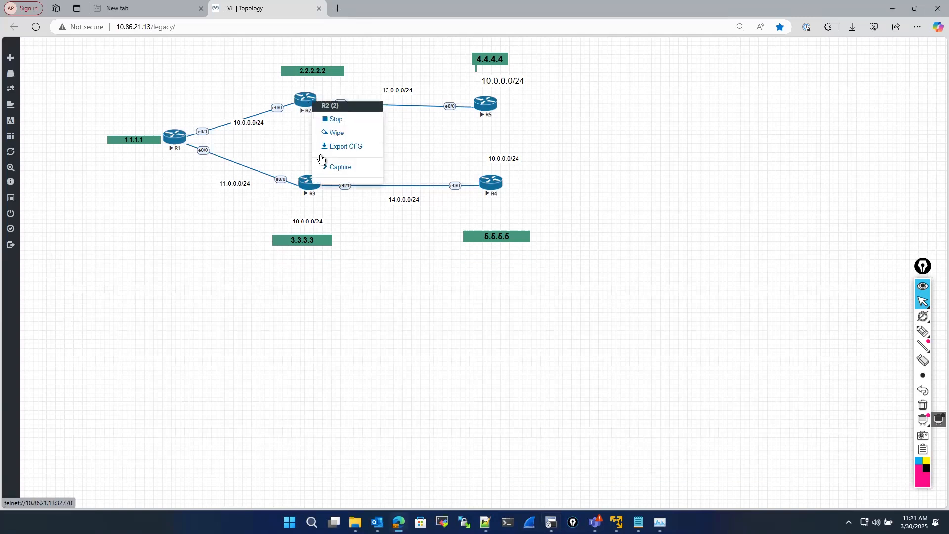
click(329, 168)
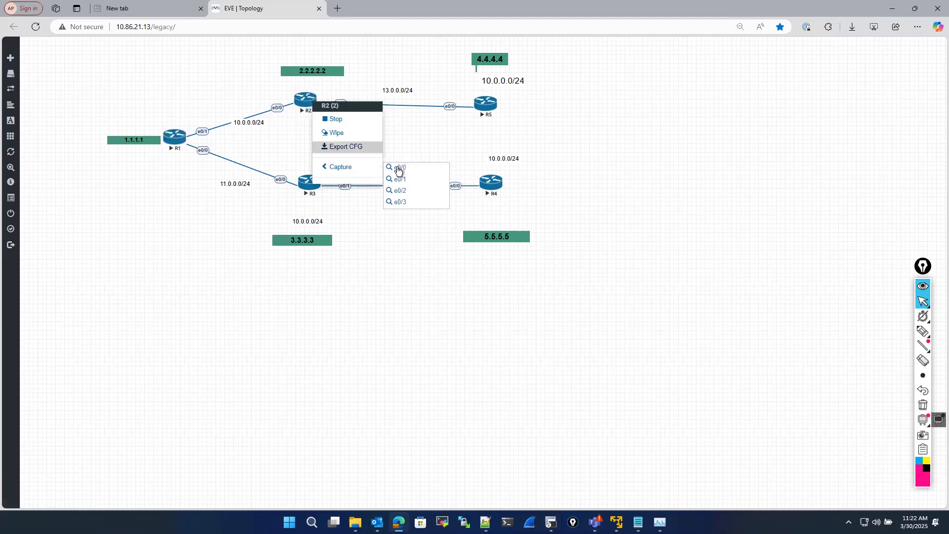
click(399, 170)
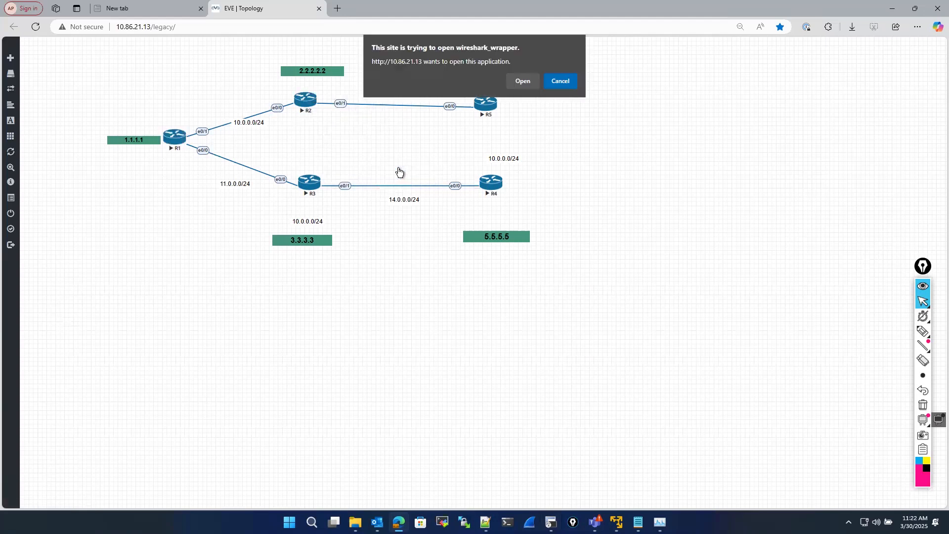
click(524, 83)
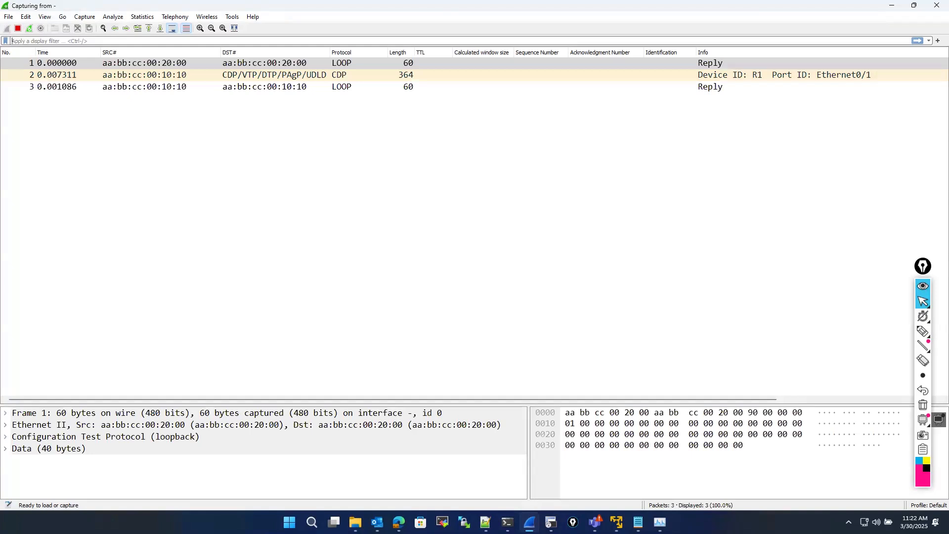
Switch to R1's console and start an interactive ping with the default protocol and target IP address 10.0.0.2
key(alt+Tab)
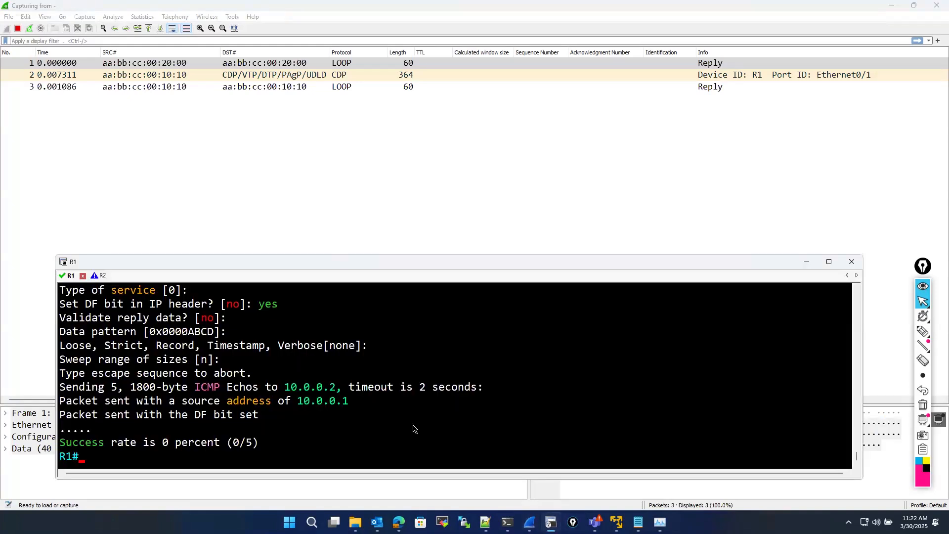
text(yes)
key(BackSpace)
key(BackSpace)
key(BackSpace)
text(pi)
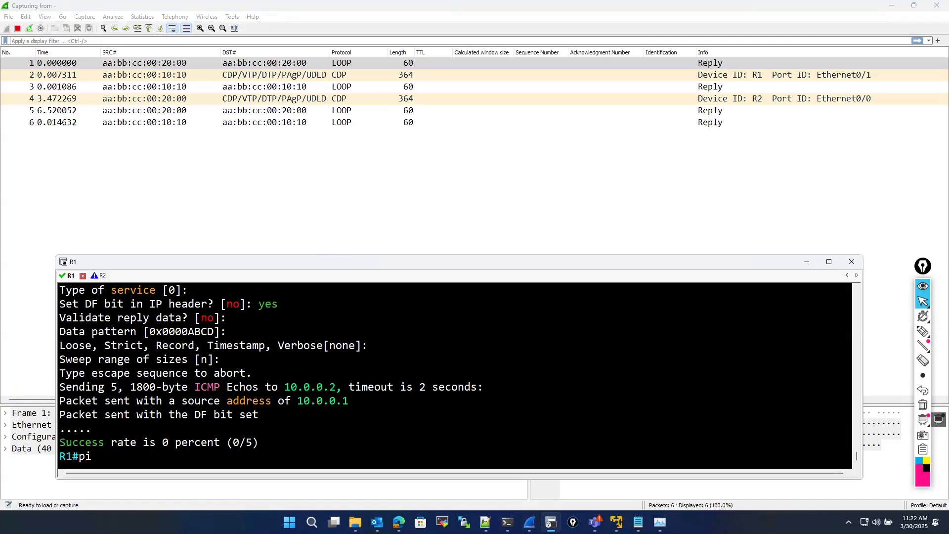
text(ng)
key(Return)
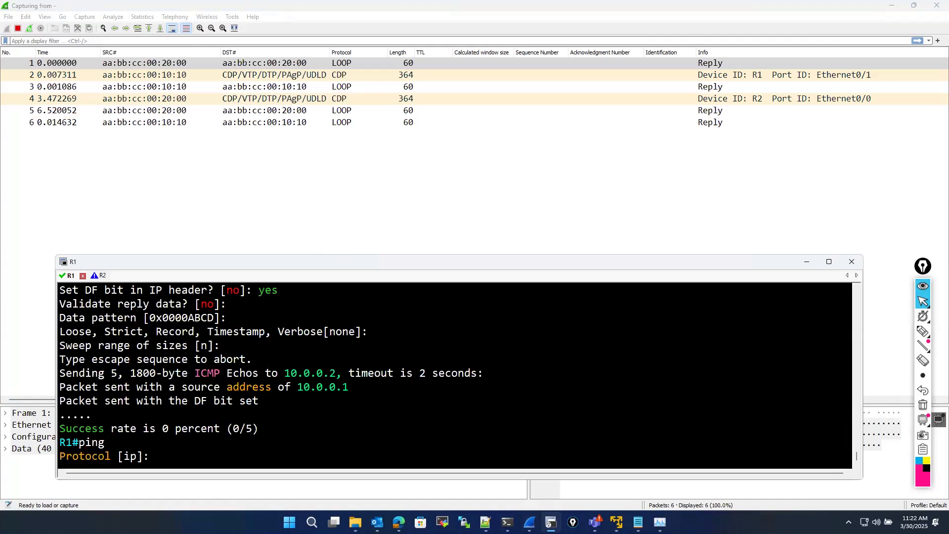
key(Return)
text(10.0.0.2)
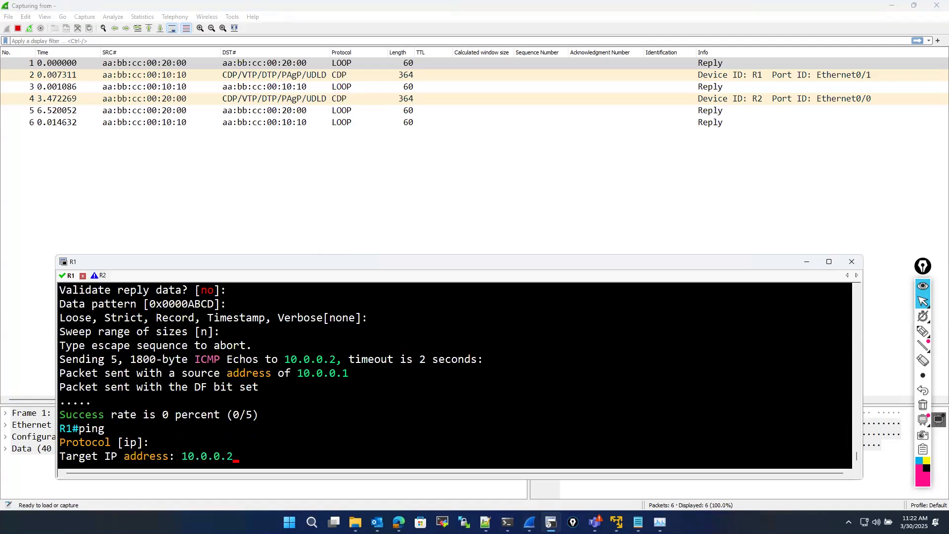
key(Return)
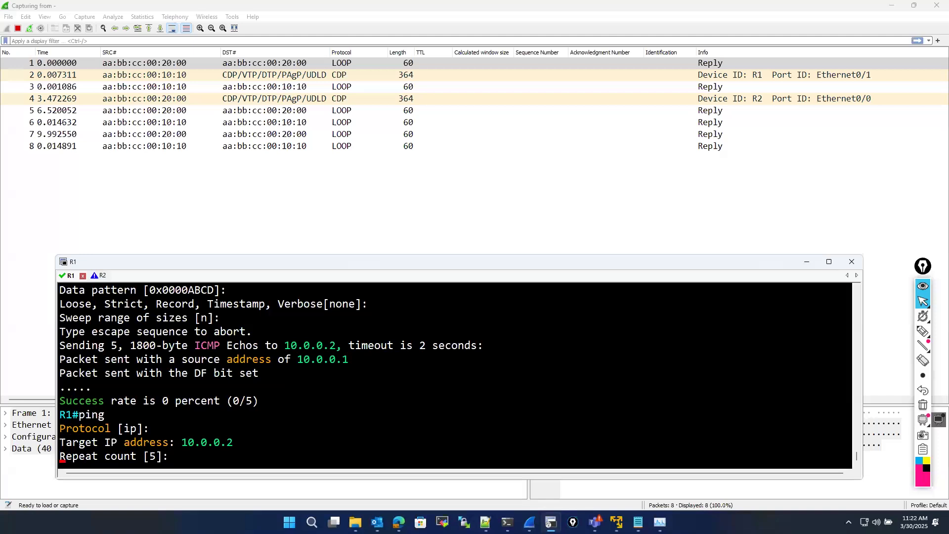
Keep the default repeat count, set the datagram size to 1800, keep the default timeout, and enable extended commands
key(Return)
text(1800)
key(Return)
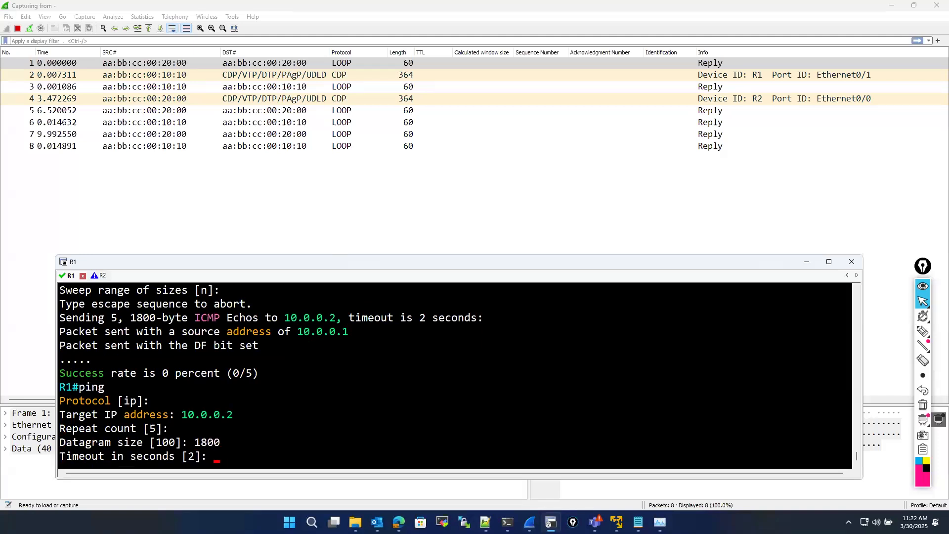
key(Return)
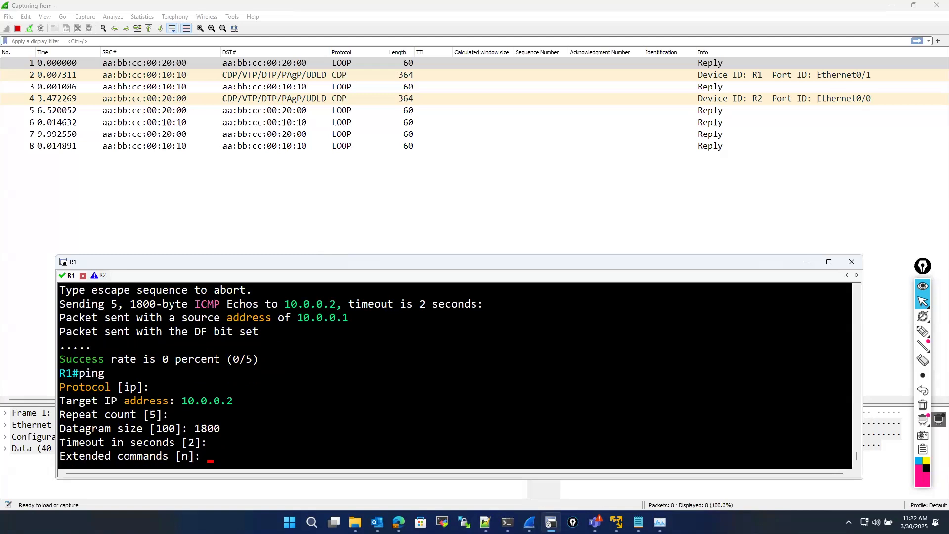
text(y)
key(Return)
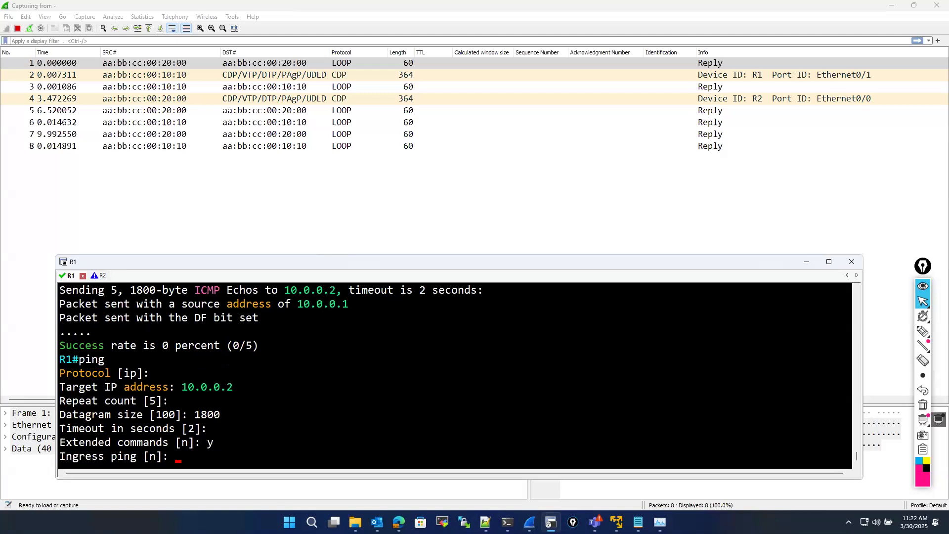
Accept the default ingress ping, DSCP and type of service values, leaving the source address or interface empty
key(Return)
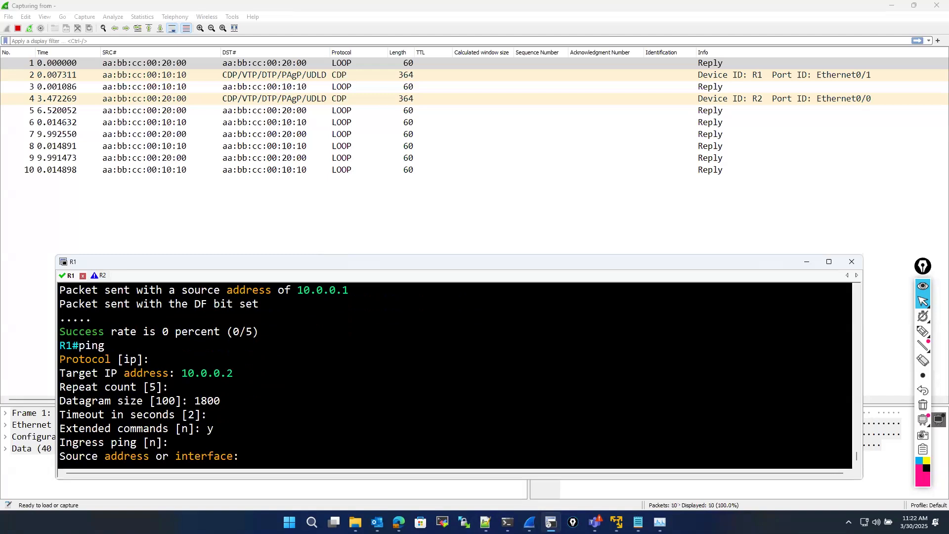
key(Return)
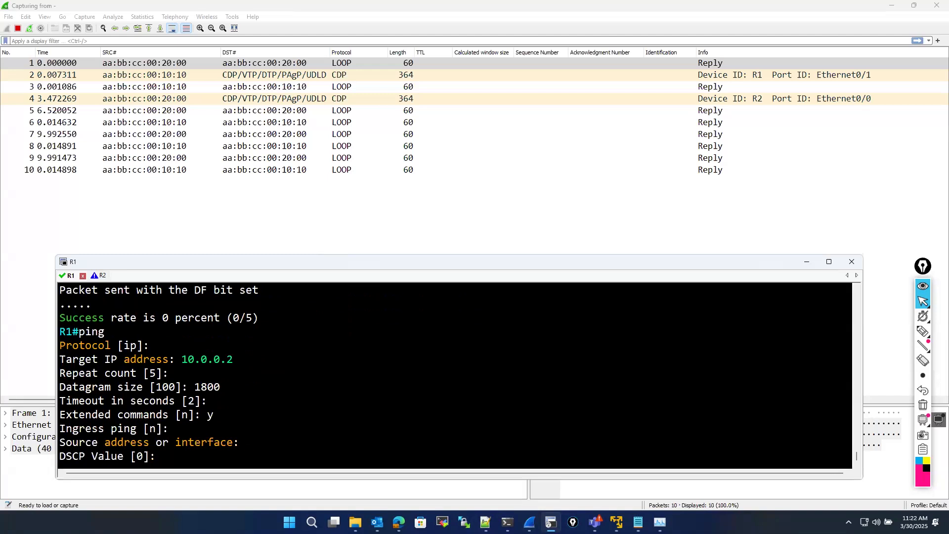
key(Return)
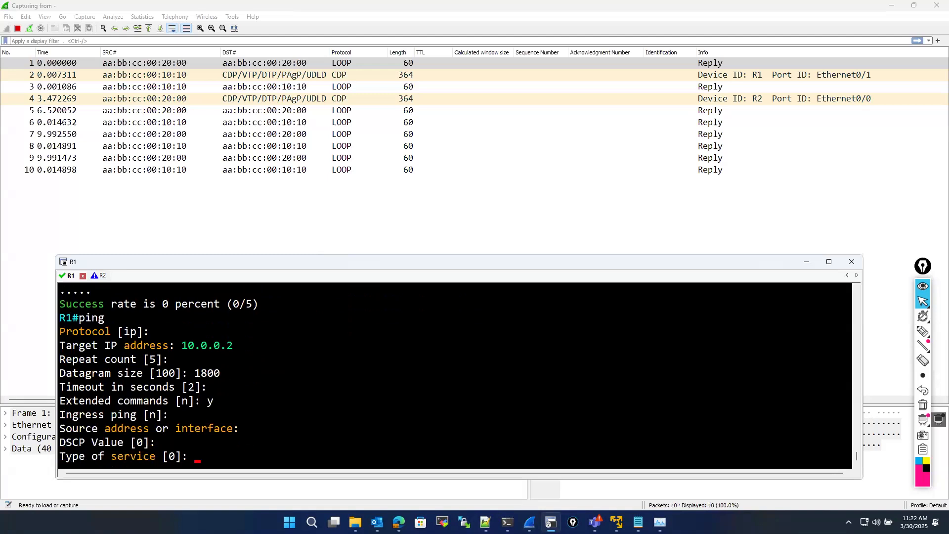
key(Return)
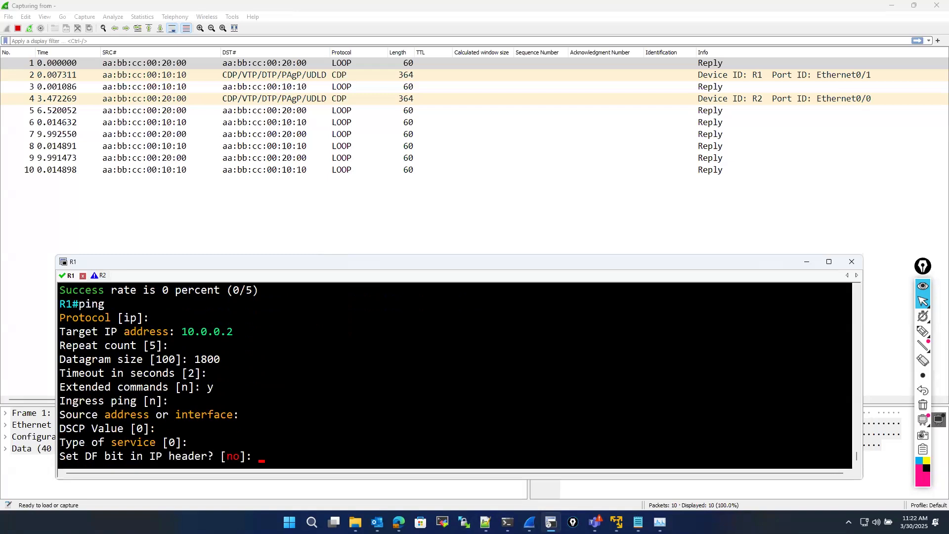
Answer y to setting the DF bit, accept the defaults for the remaining prompts, and send the 1800-byte ping
text(y)
key(Return)
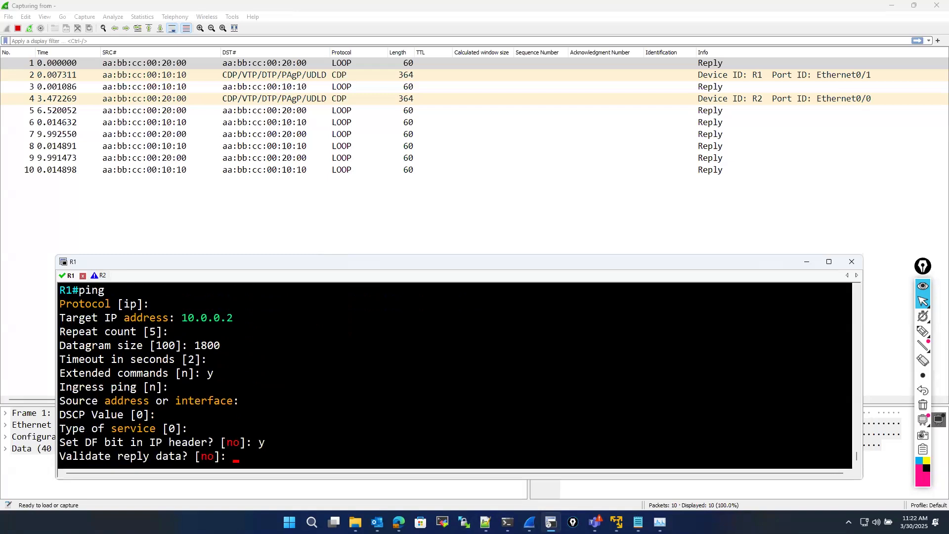
key(Return)
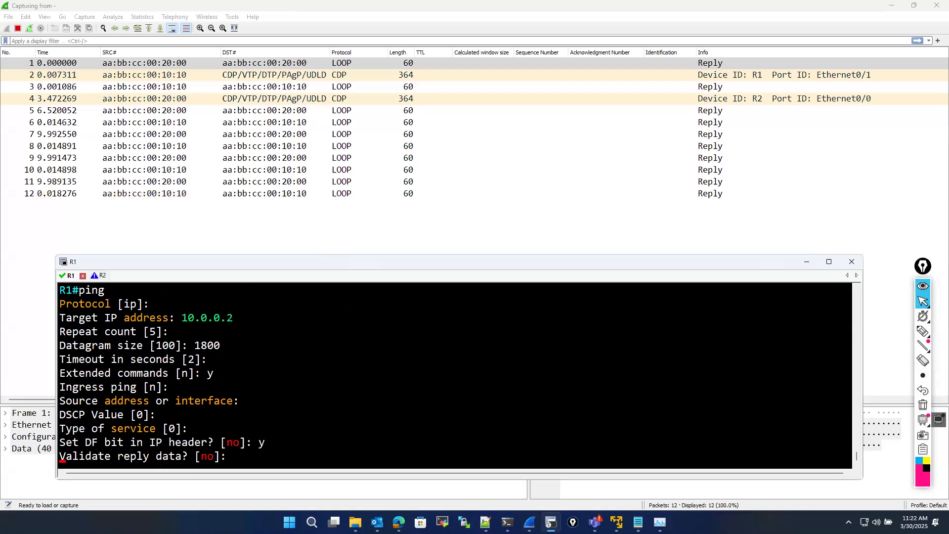
key(Return)
key(Return)
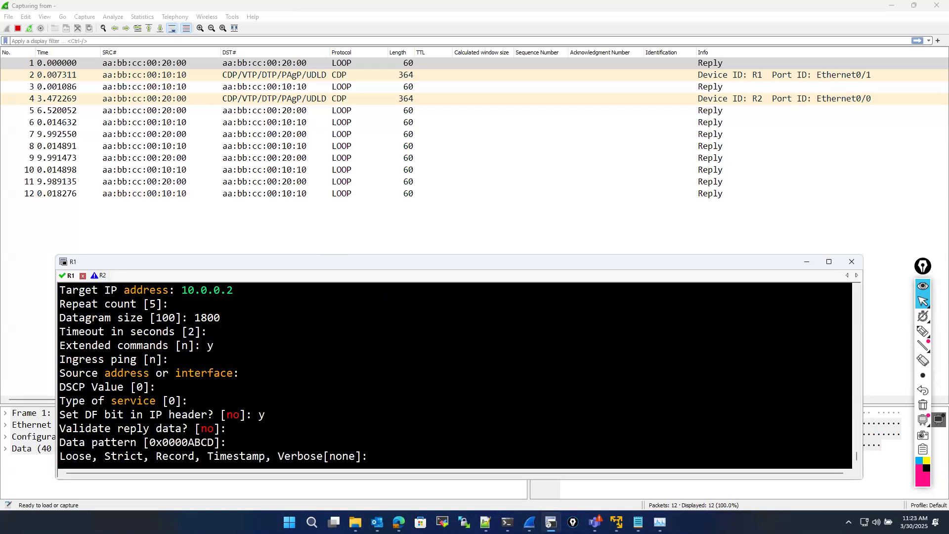
key(Return)
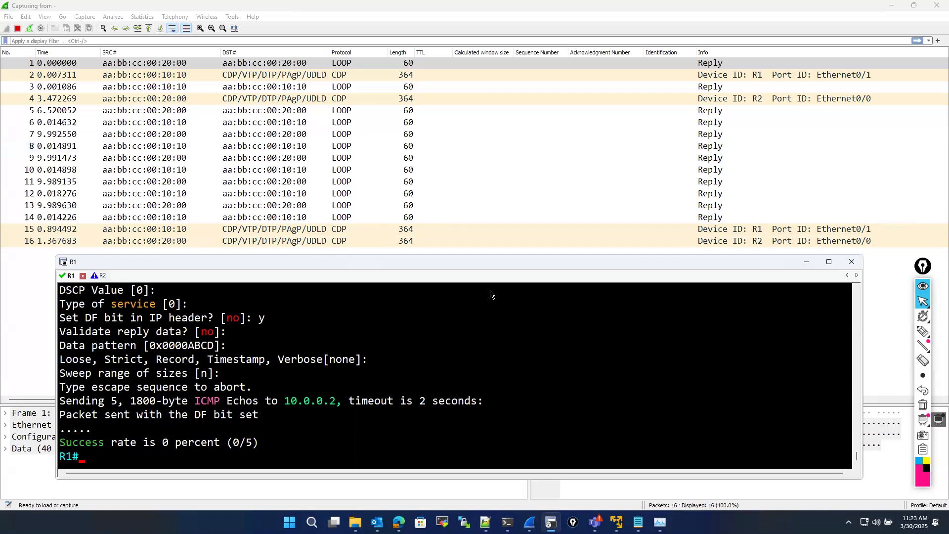
Check the EVE-NG topology briefly, return to R1's console and ping 10.0.0.2 with the default settings
mouse_move(398, 522)
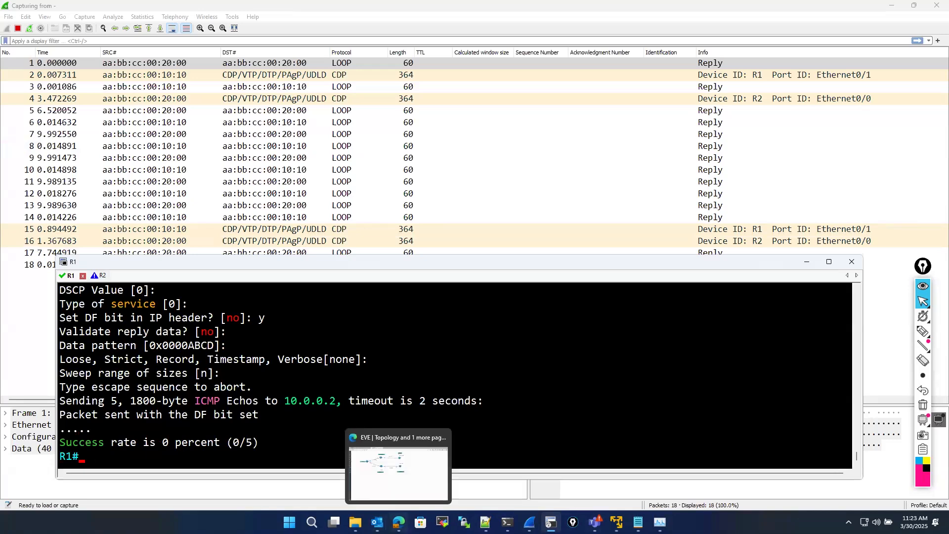
click(399, 470)
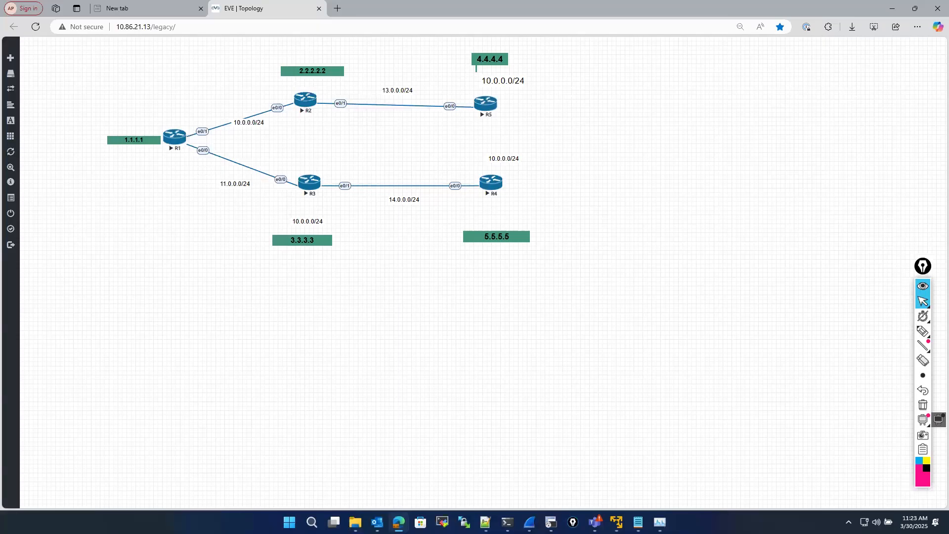
key(alt+Tab)
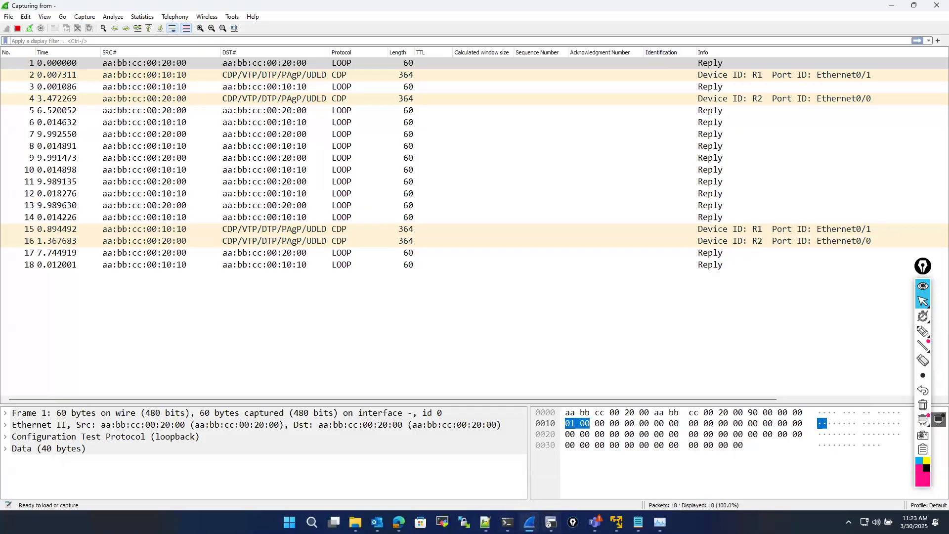
key(alt+Tab)
text(ping)
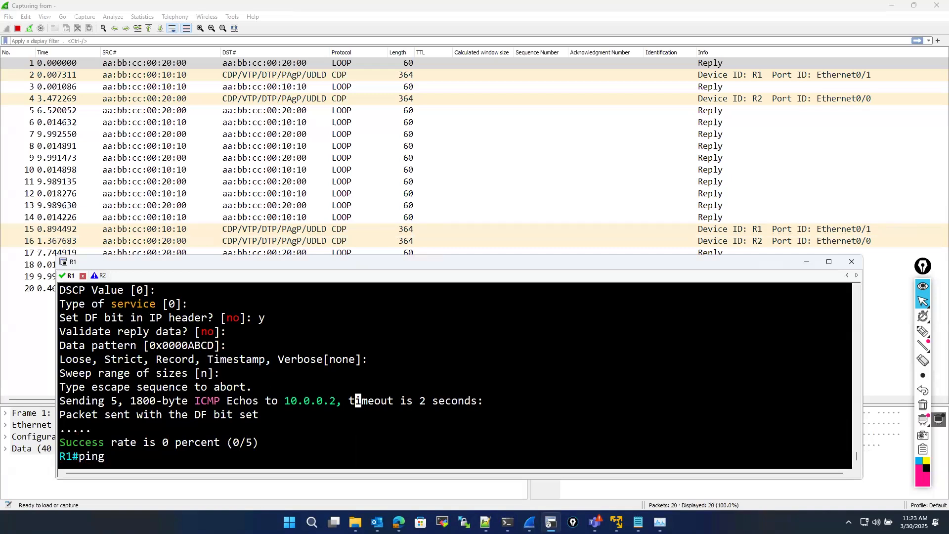
text( 10.0.0.2)
key(Return)
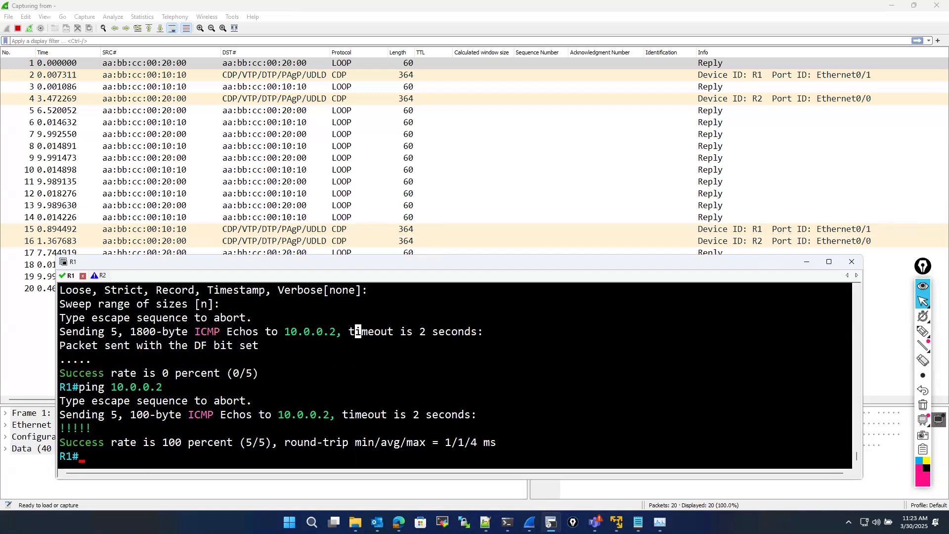
Minimise R1's console, review the captured ping packets in Wireshark, and close the capture of R2's e0/0
click(806, 263)
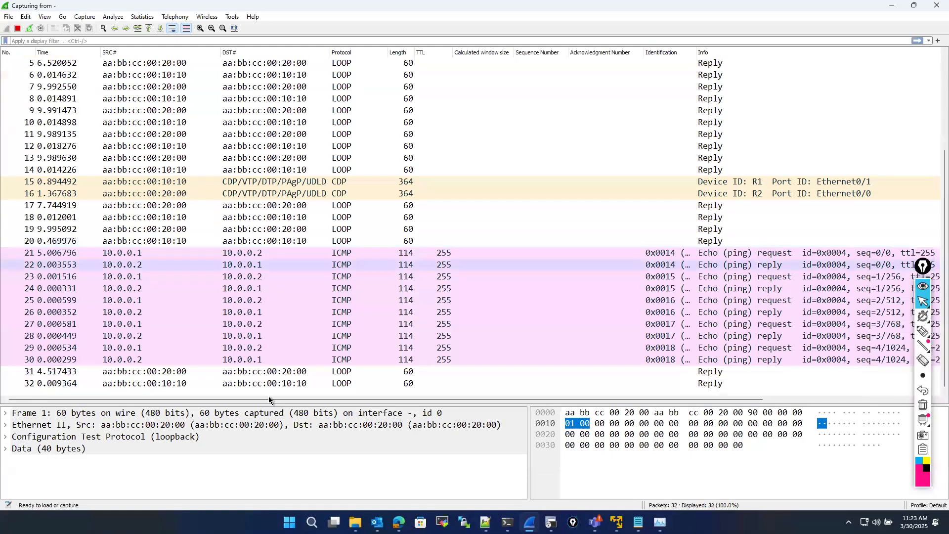
mouse_move(255, 401)
mouse_down()
mouse_move(576, 430)
mouse_move(263, 411)
mouse_up()
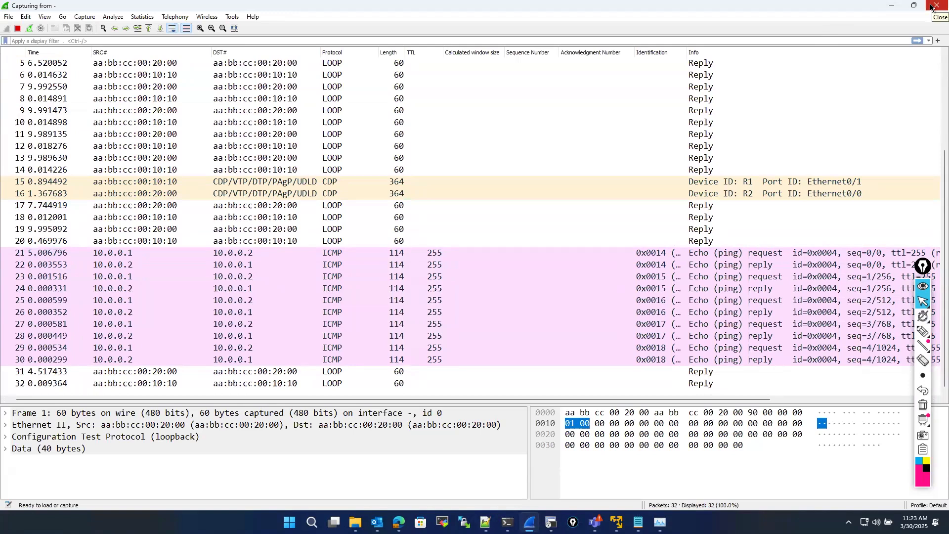
click(508, 273)
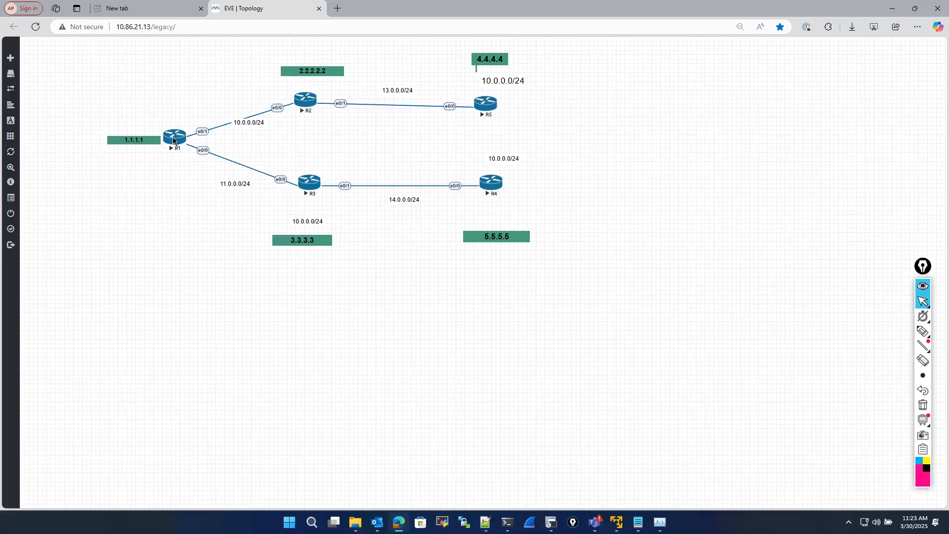
Start a capture on R1's e0/1 from the EVE-NG topology and allow the site to open wireshark_wrapper
right_click(176, 139)
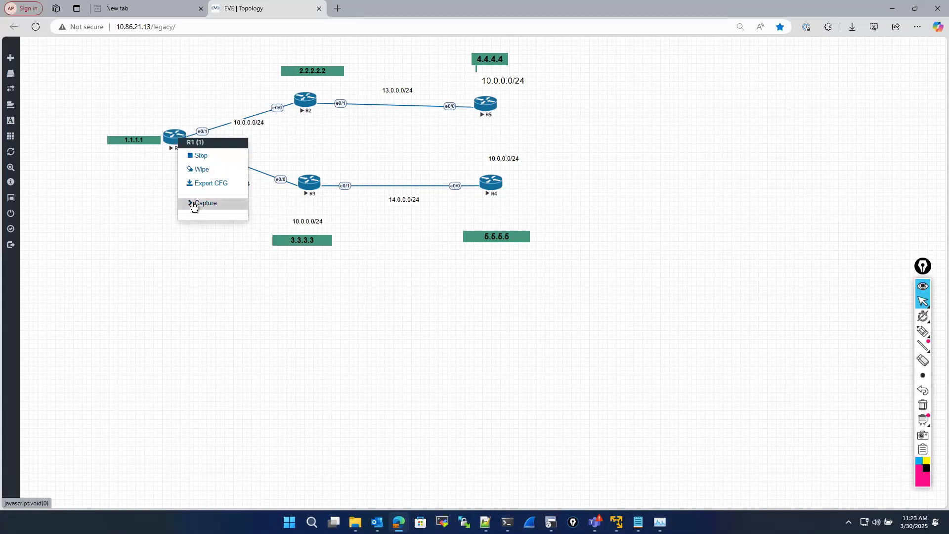
click(235, 208)
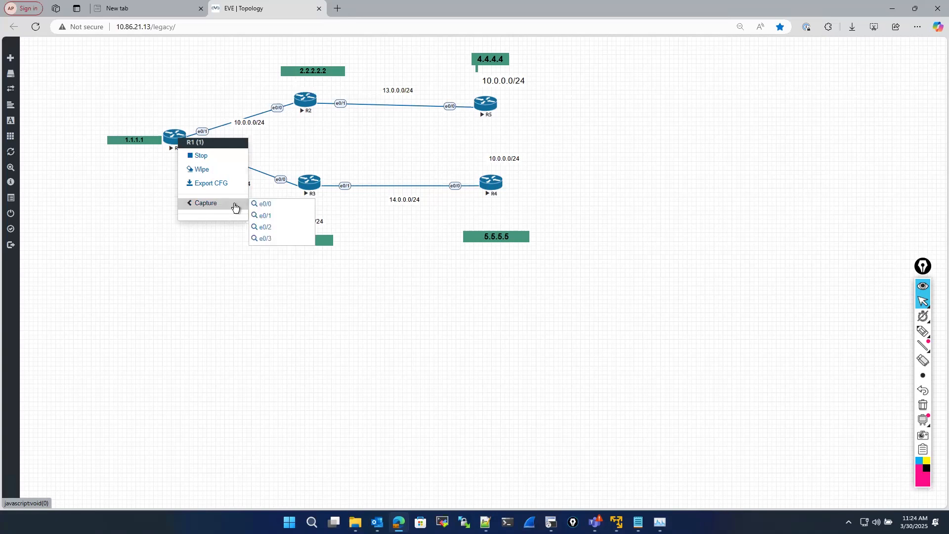
click(267, 219)
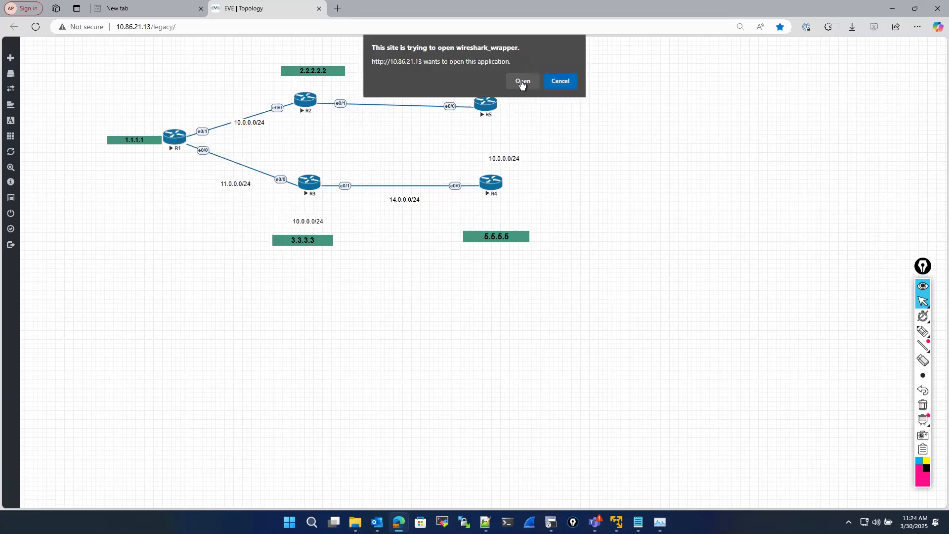
key(Tab)
key(Return)
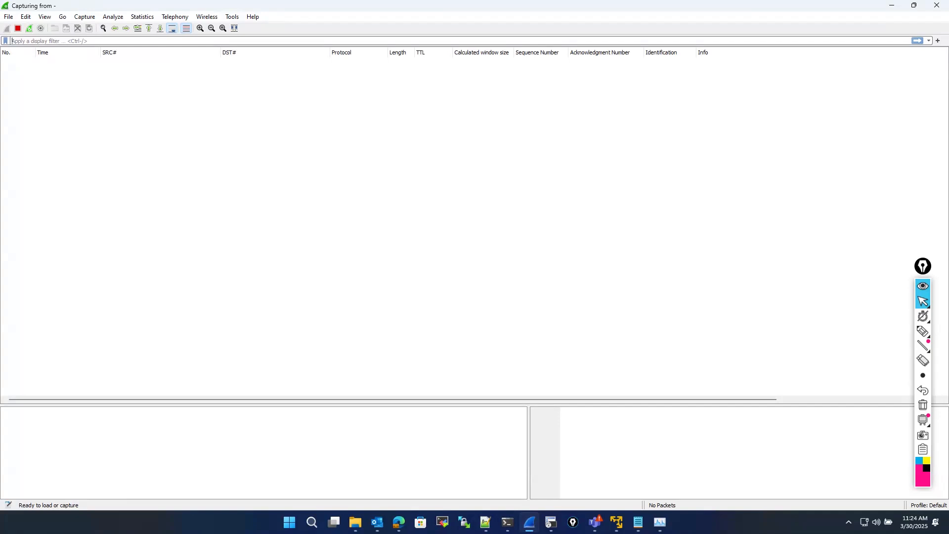
Switch to R1's console and start an interactive ping with the default protocol and target IP address 10.0.0.2
click(551, 522)
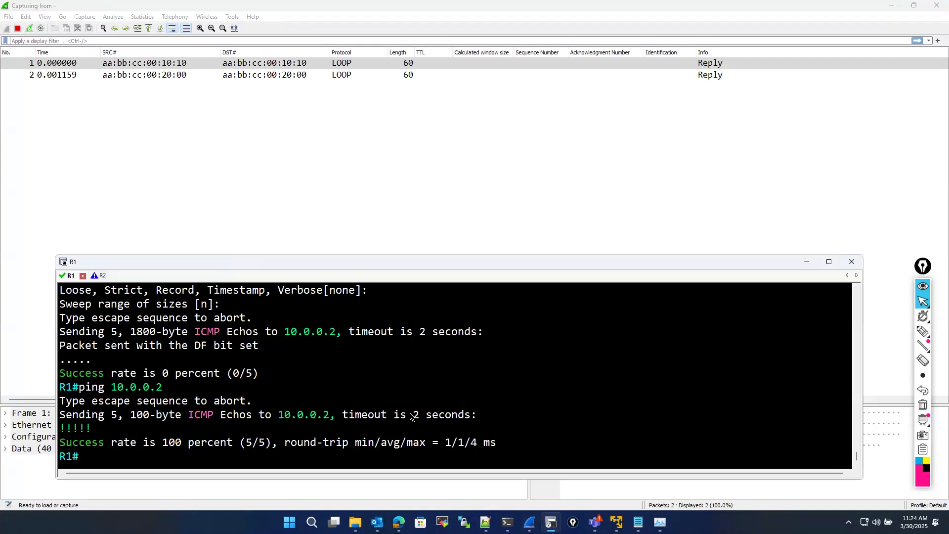
text(ping)
key(Return)
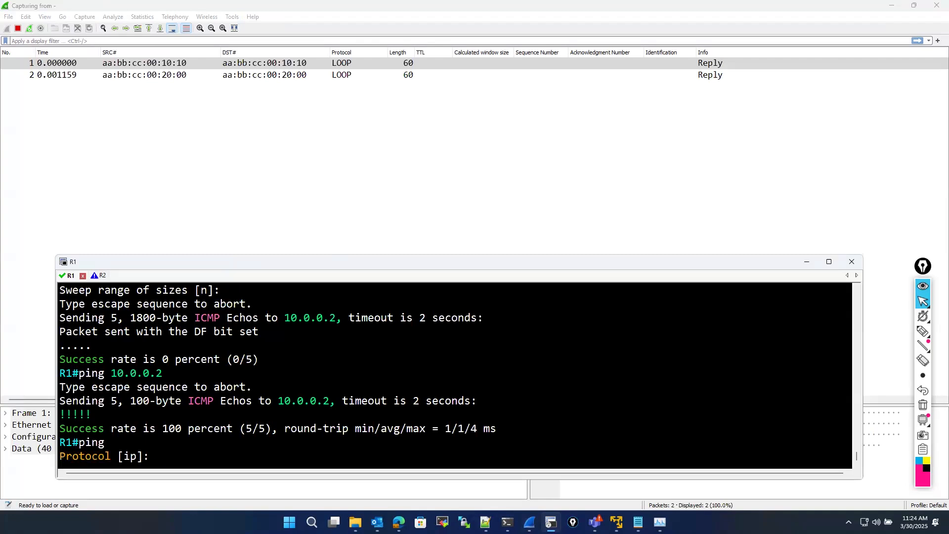
key(Return)
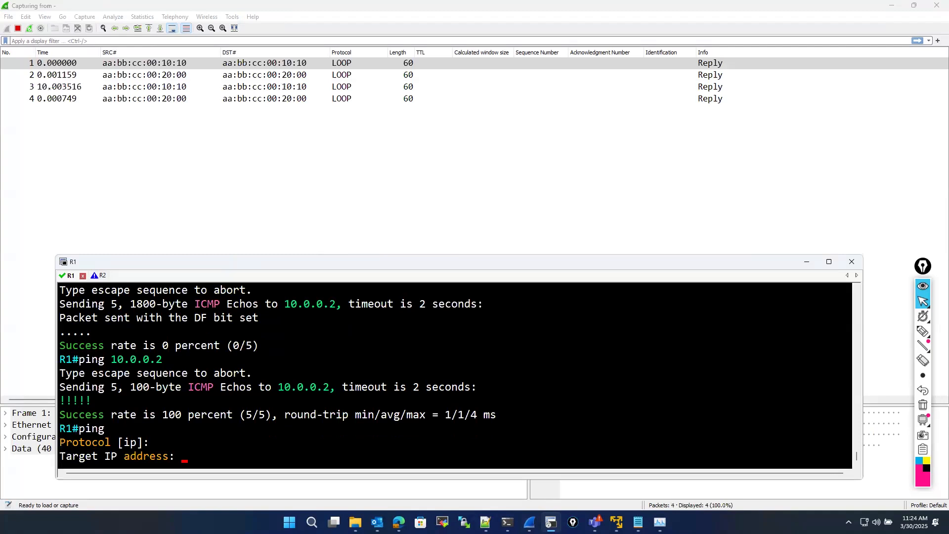
text(10.0.0.2)
key(Return)
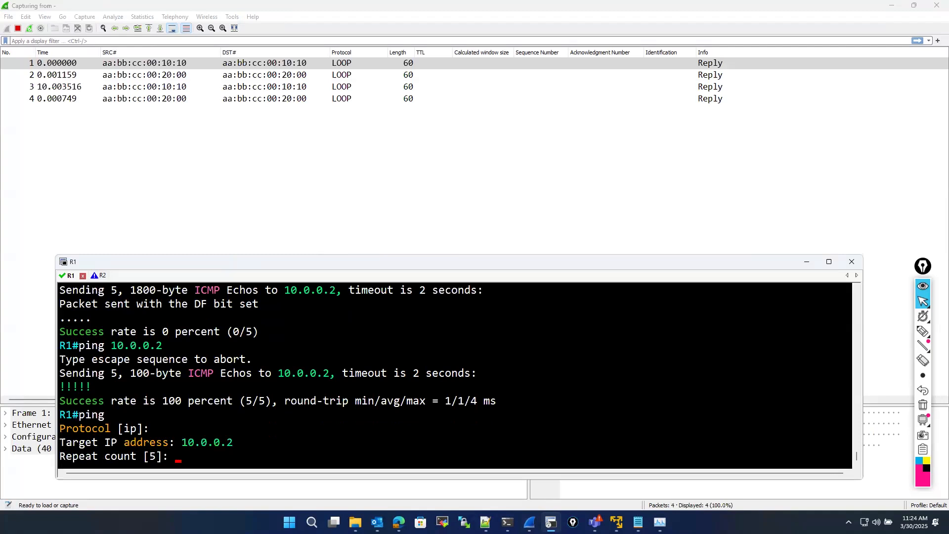
Keep the default repeat count, set the datagram size to 1500, keep the default timeout, and enable extended commands
key(Return)
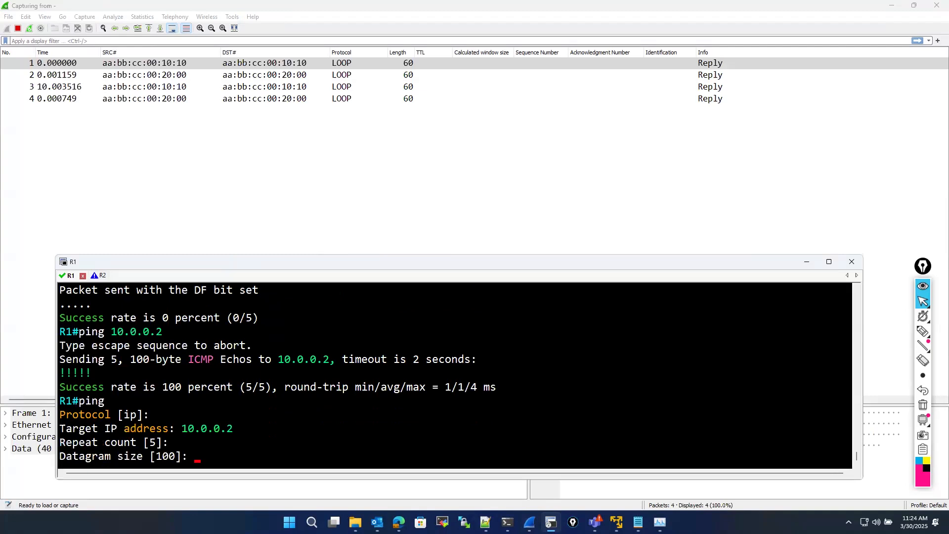
text(1500)
key(Return)
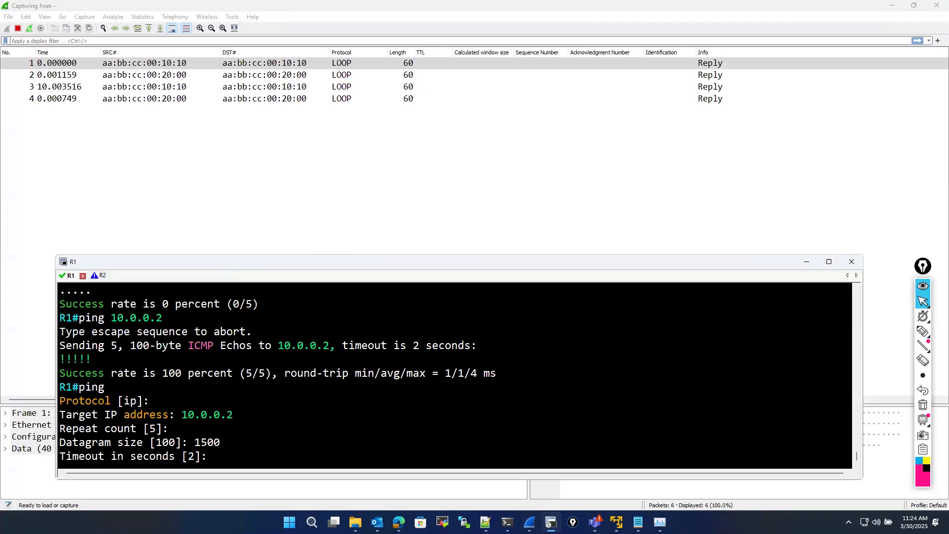
key(Return)
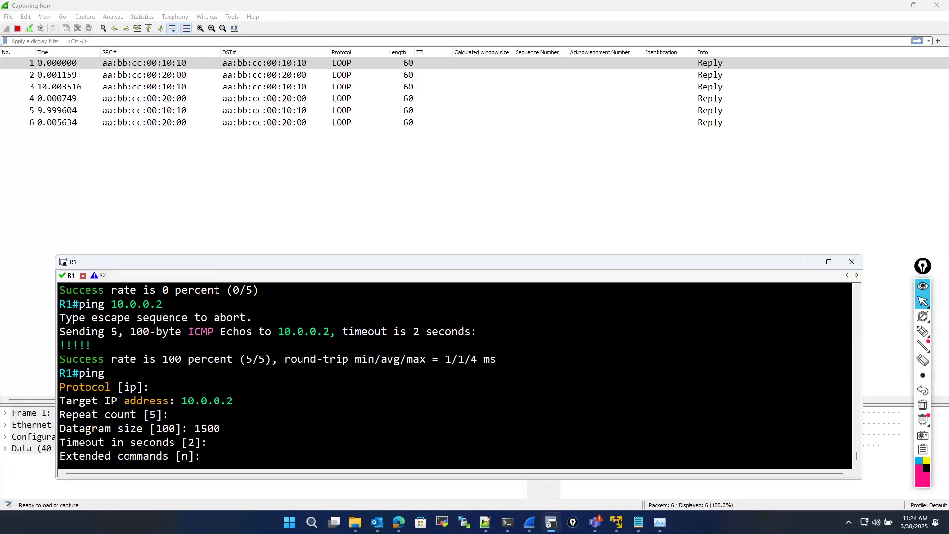
text(y)
key(Return)
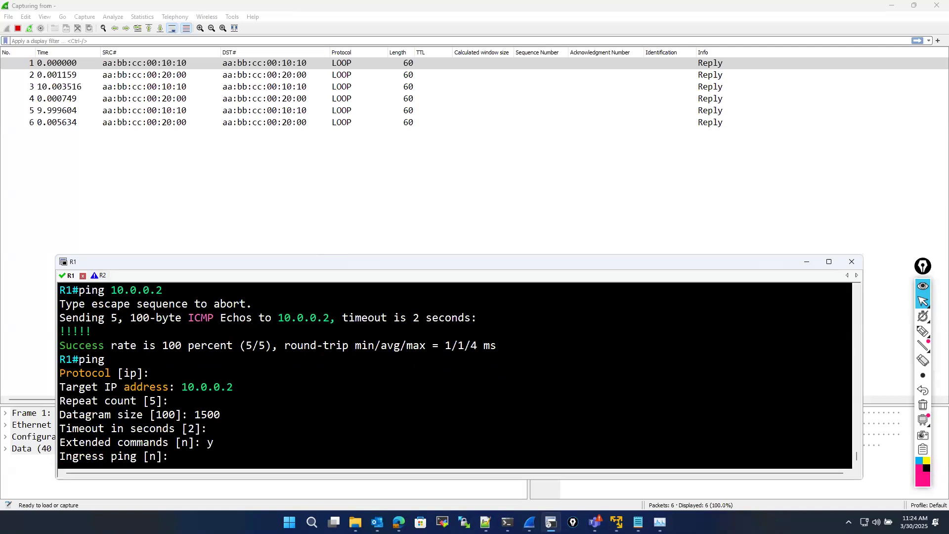
Accept the defaults for all remaining extended prompts, leaving the source empty and the DF bit unset, and send the 1500-byte ping
key(Return)
key(Return)
key(Return)
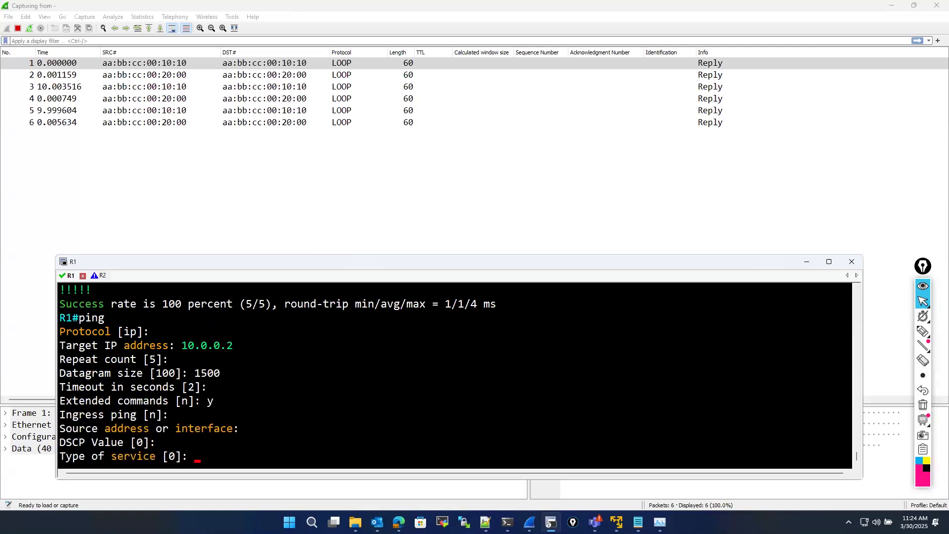
key(Return)
key(Return)
key(Return)
key(Return)
key(Return)
key(Return)
key(Return)
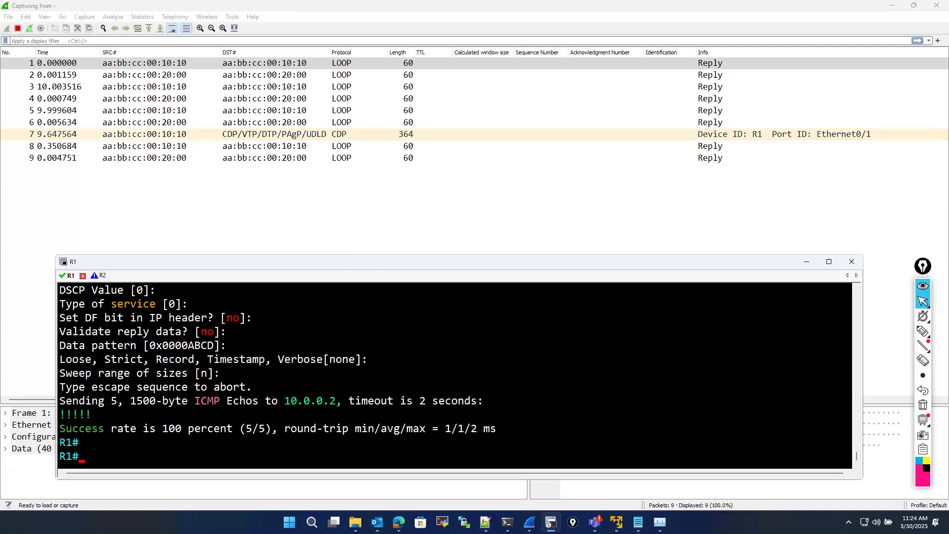
key(Return)
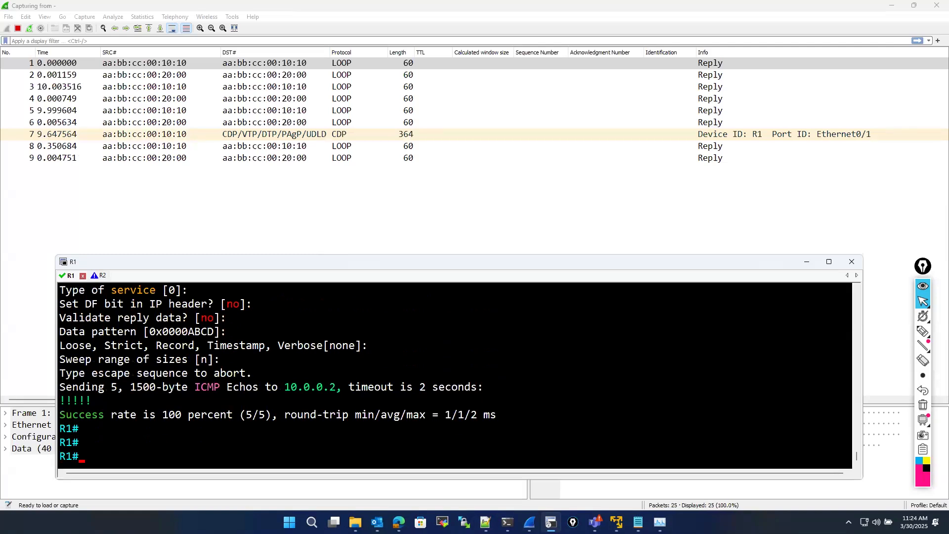
Minimise R1's console, select fragmented packet 12 in the Wireshark capture, and stop capturing
click(806, 268)
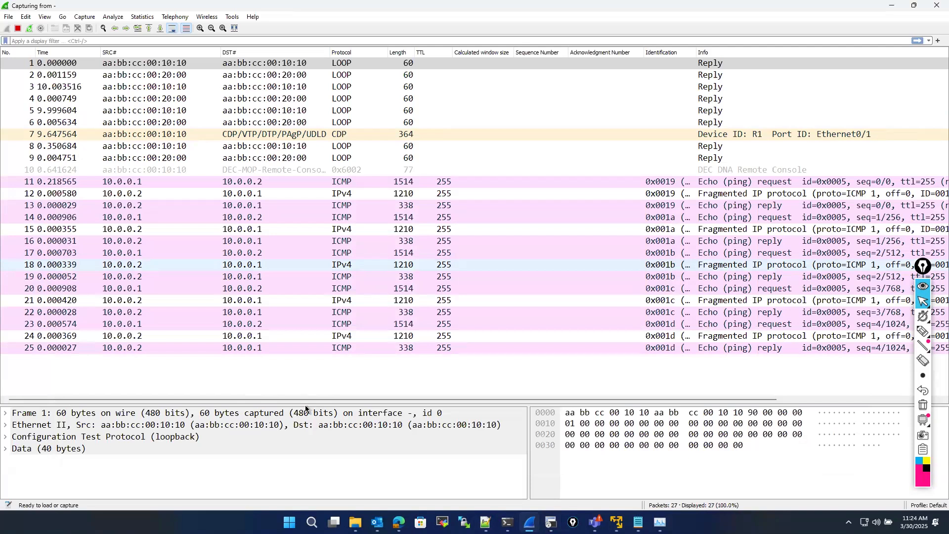
scroll(434, 399, right, 6)
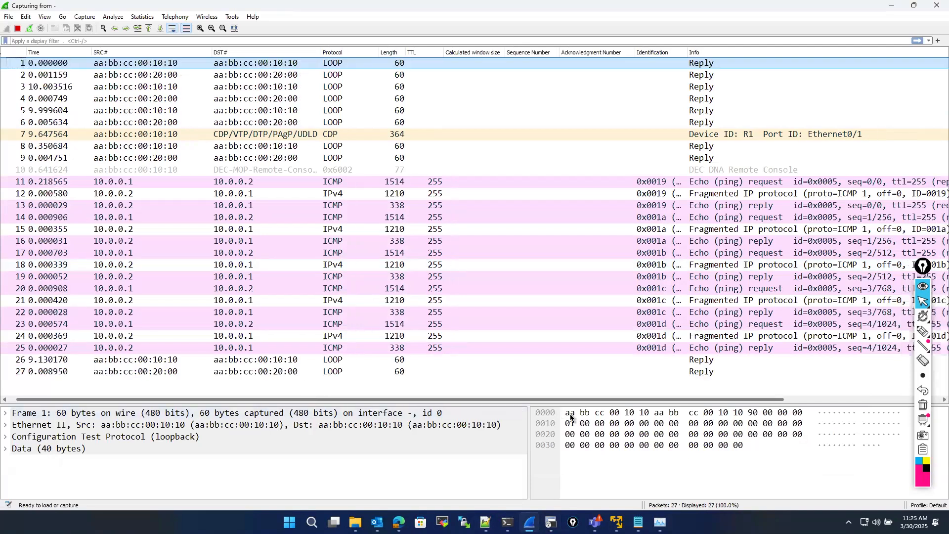
scroll(200, 396, left, 6)
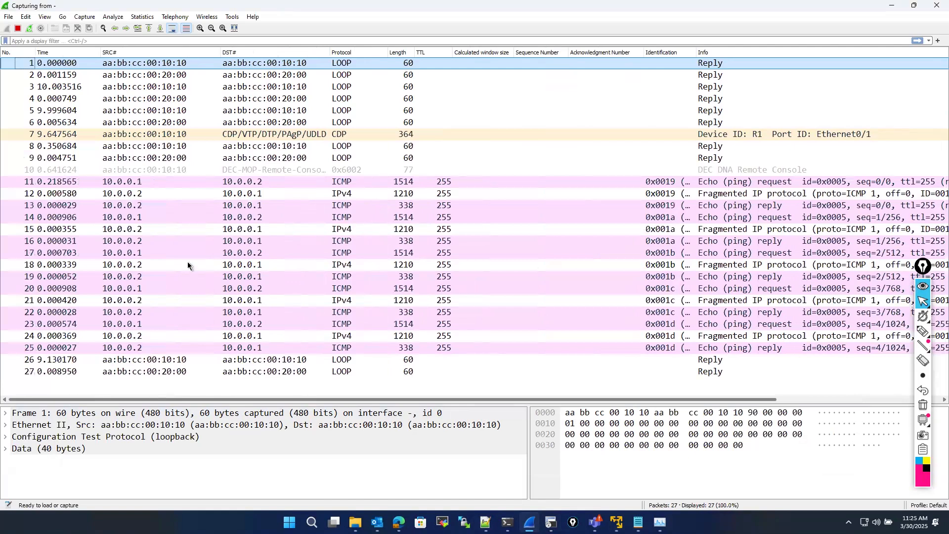
click(146, 195)
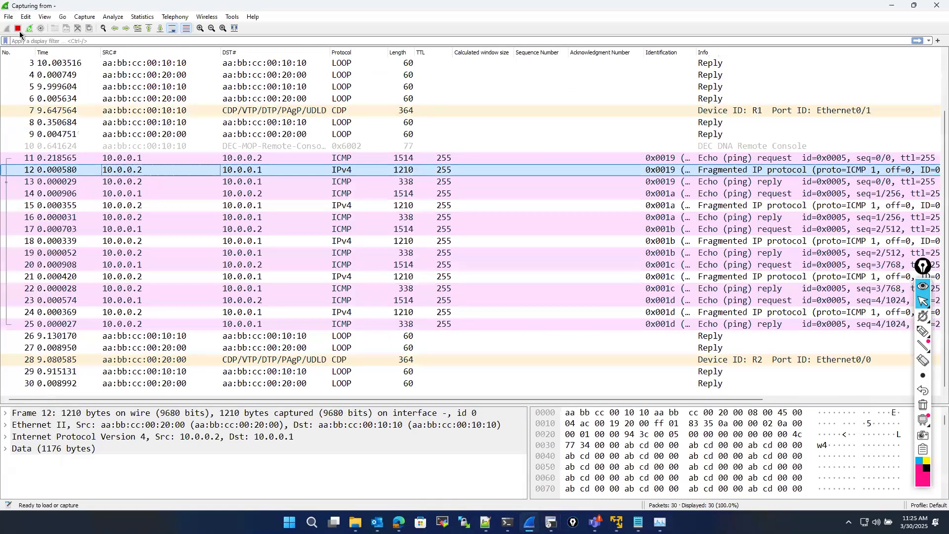
click(19, 30)
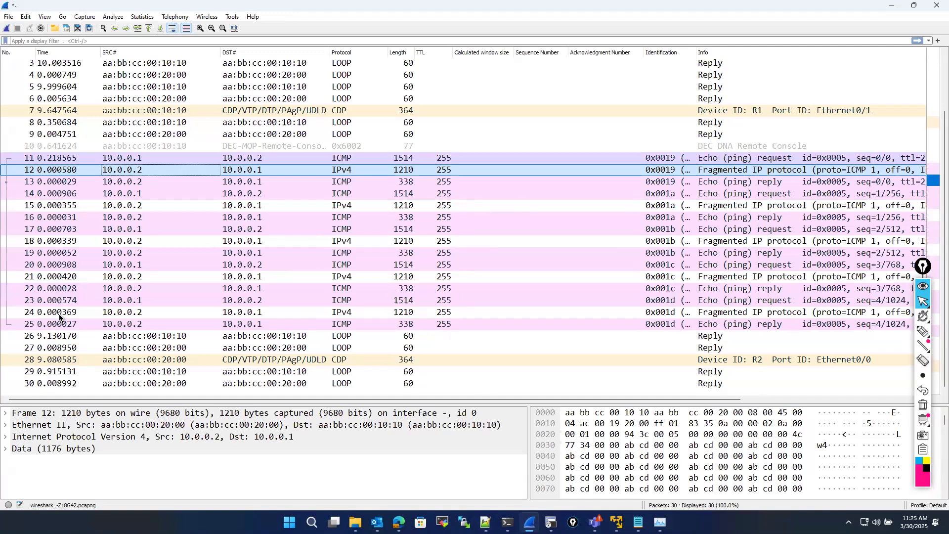
Examine the last two ping exchanges, comparing the source, destination and length of packets 21 to 25
click(225, 317)
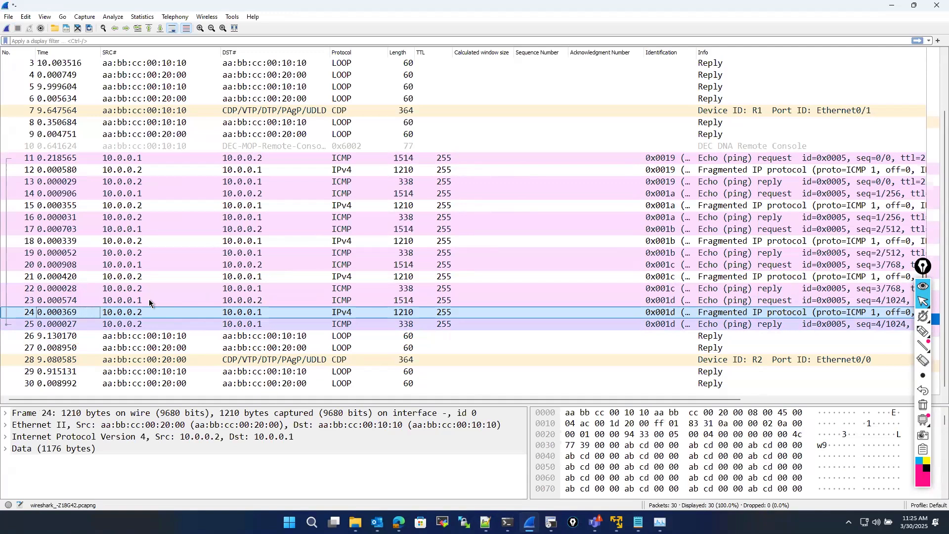
click(140, 324)
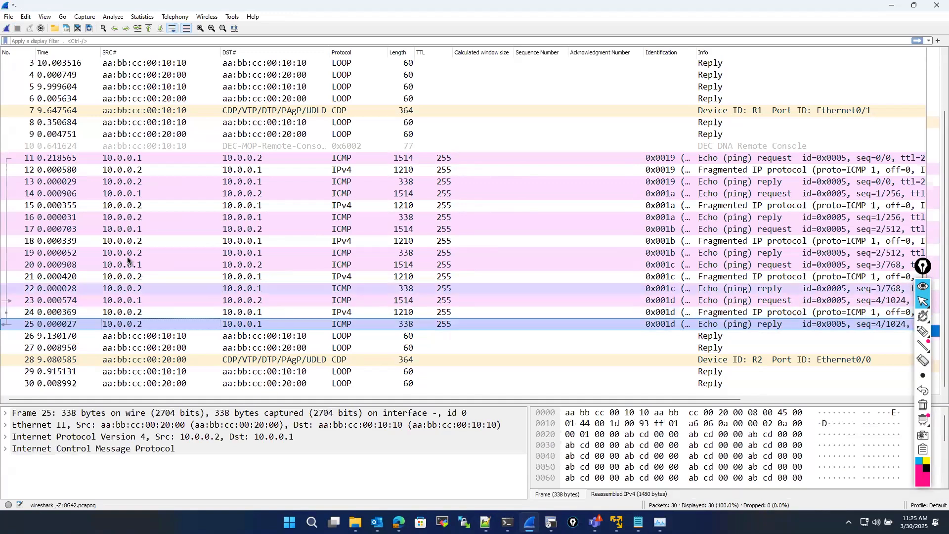
click(141, 288)
key(Down)
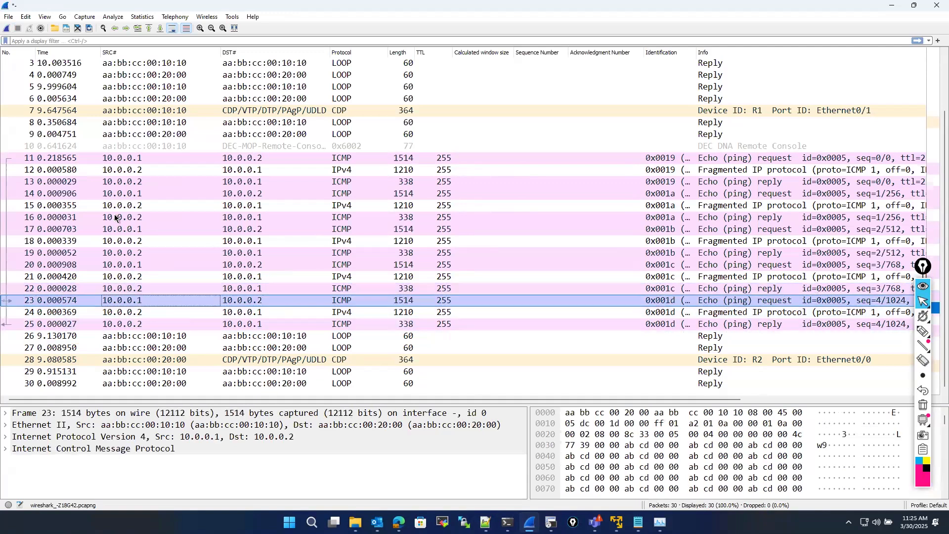
click(71, 270)
click(73, 277)
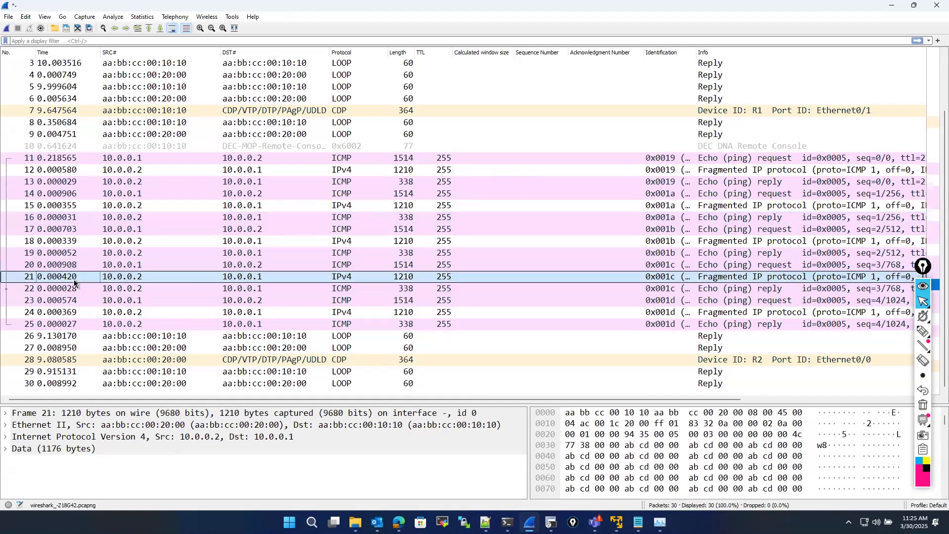
click(104, 289)
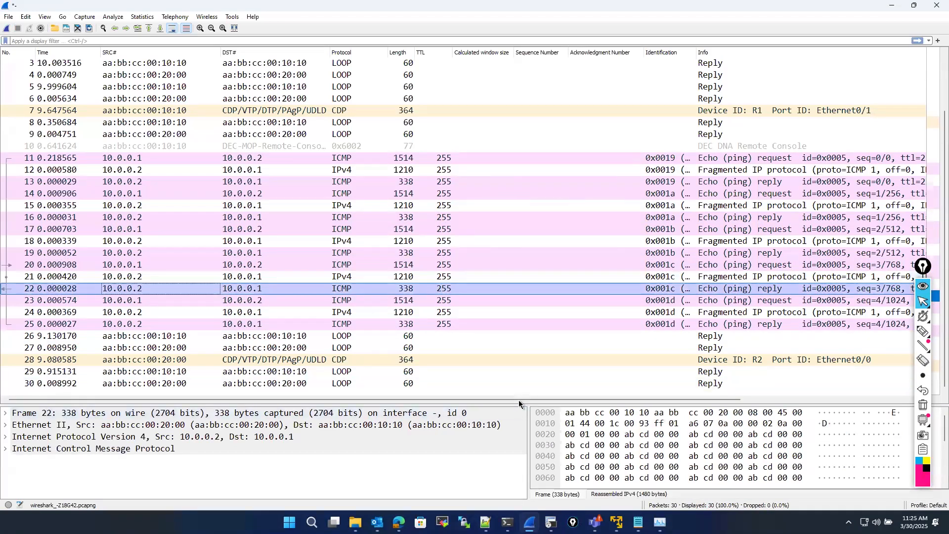
Enlarge the packet details area and expand the Data and Internet Protocol Version 4 sections of packet 21
drag(521, 405, 496, 333)
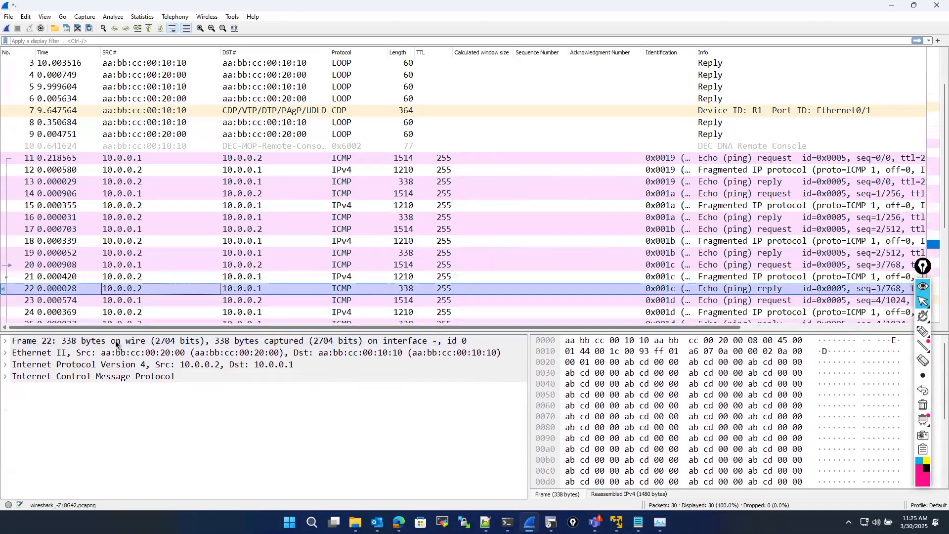
click(120, 280)
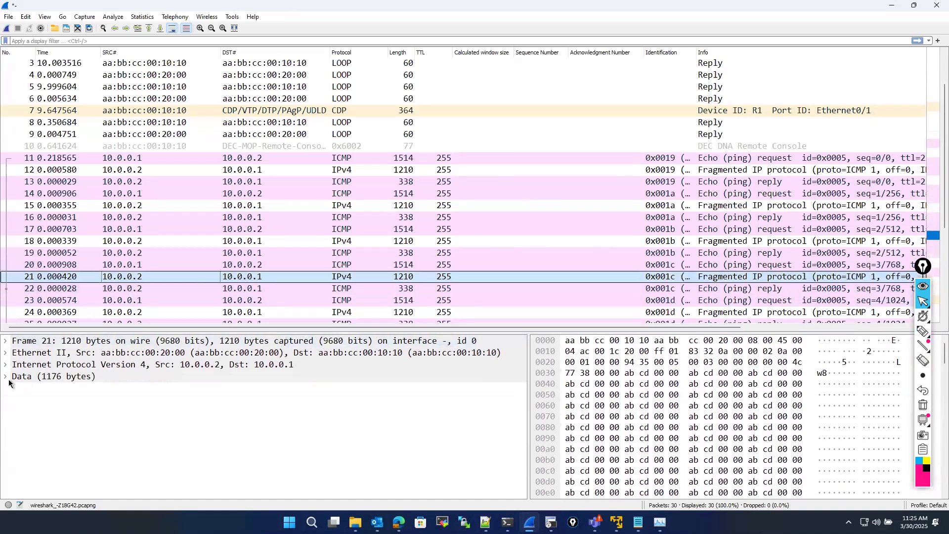
click(7, 377)
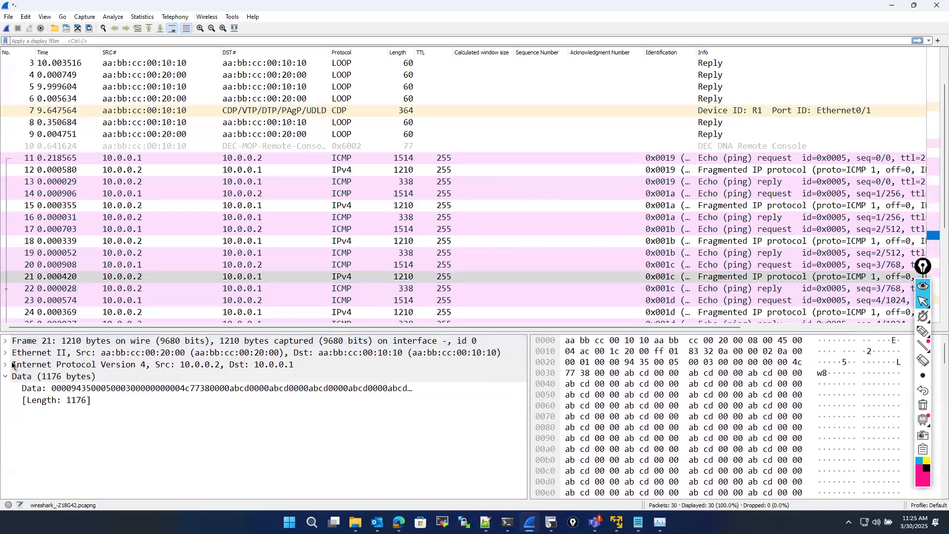
click(5, 365)
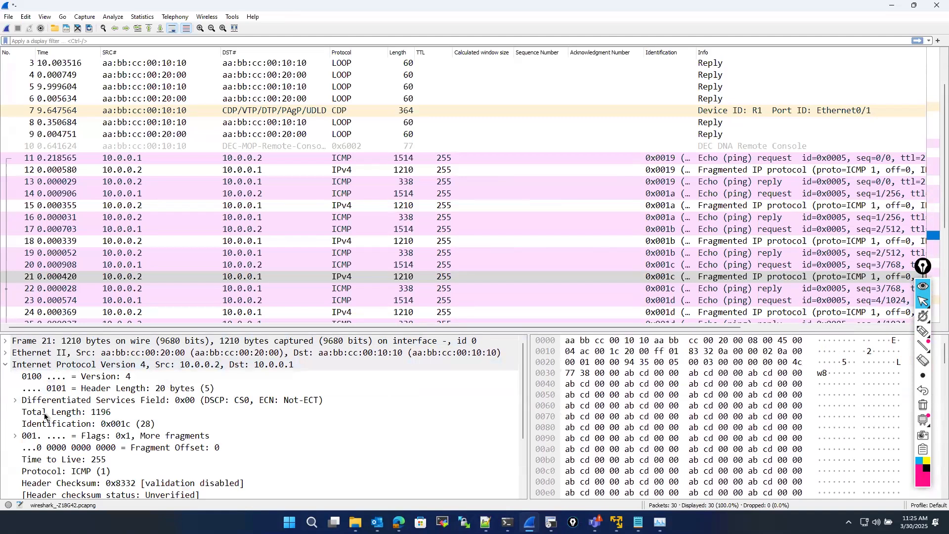
scroll(46, 411, down, 3)
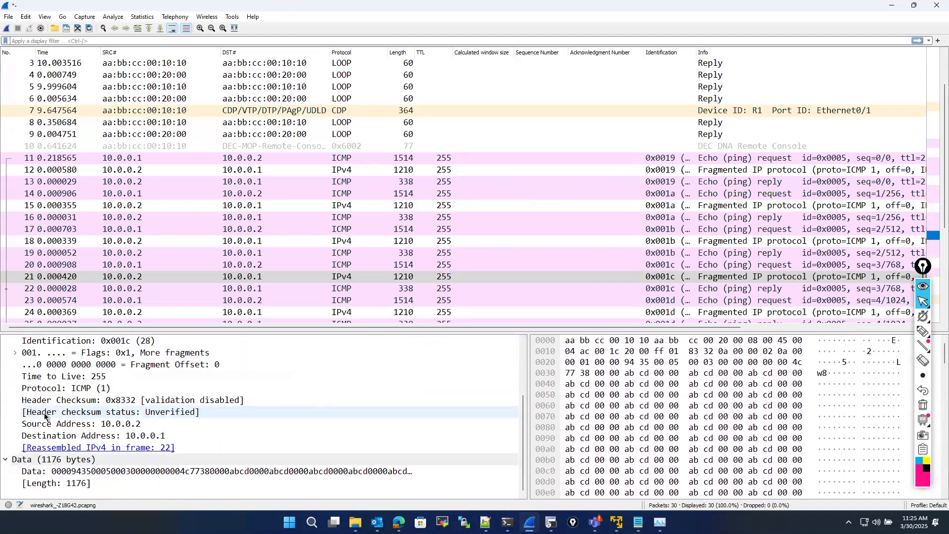
Compare the IPv4 header details of fragment pairs 21 and 22, and 24 and 25
click(173, 280)
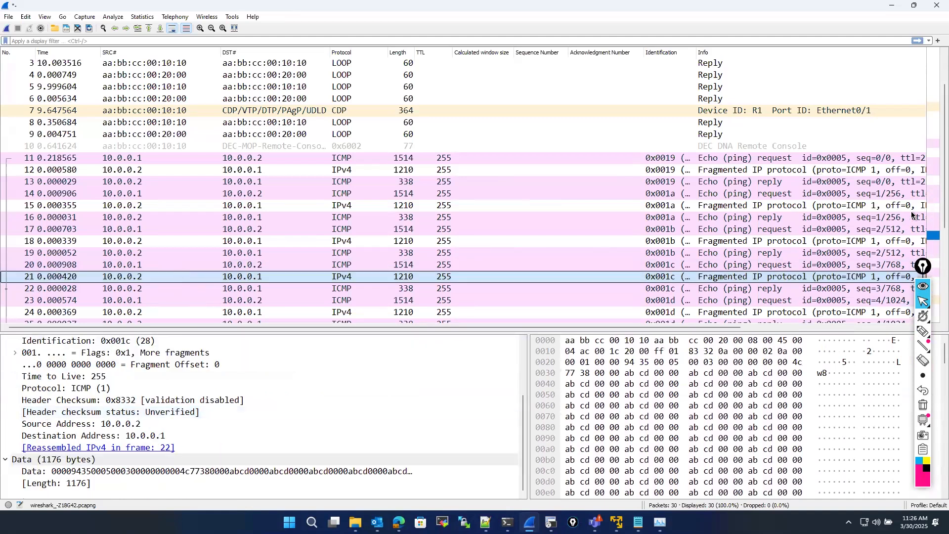
key(Down)
scroll(932, 198, down, 2)
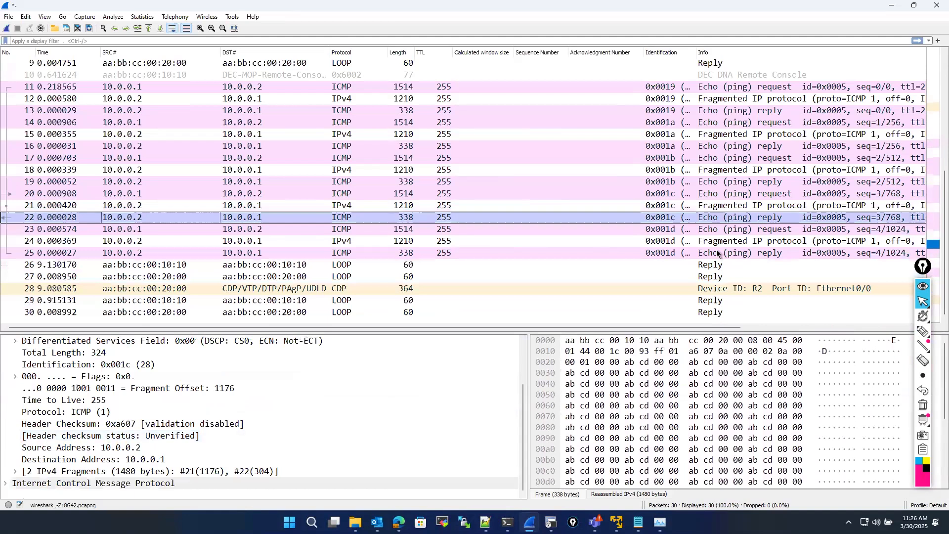
click(661, 242)
scroll(199, 400, down, 1)
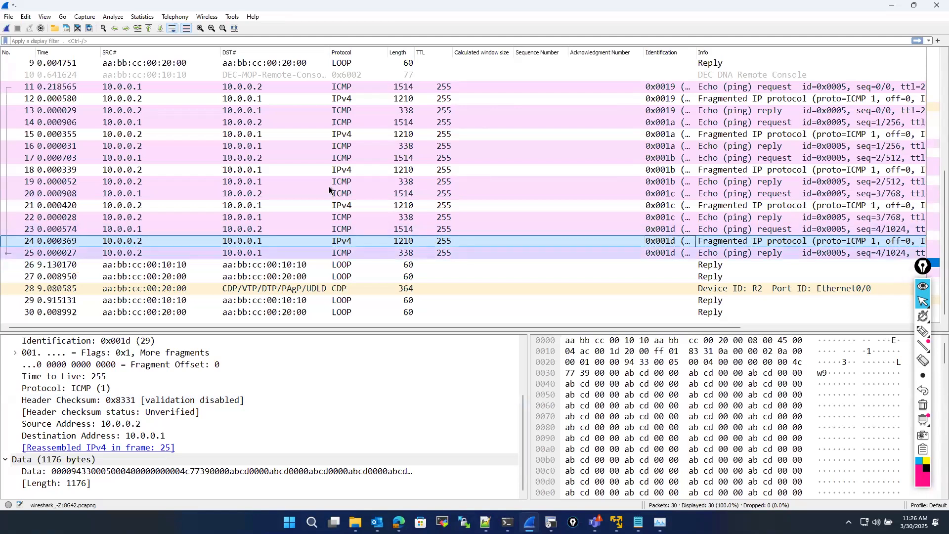
key(Down)
Expand the IPv4 fragments list of reply packet 19 and inspect its first fragment, packet 18
click(251, 182)
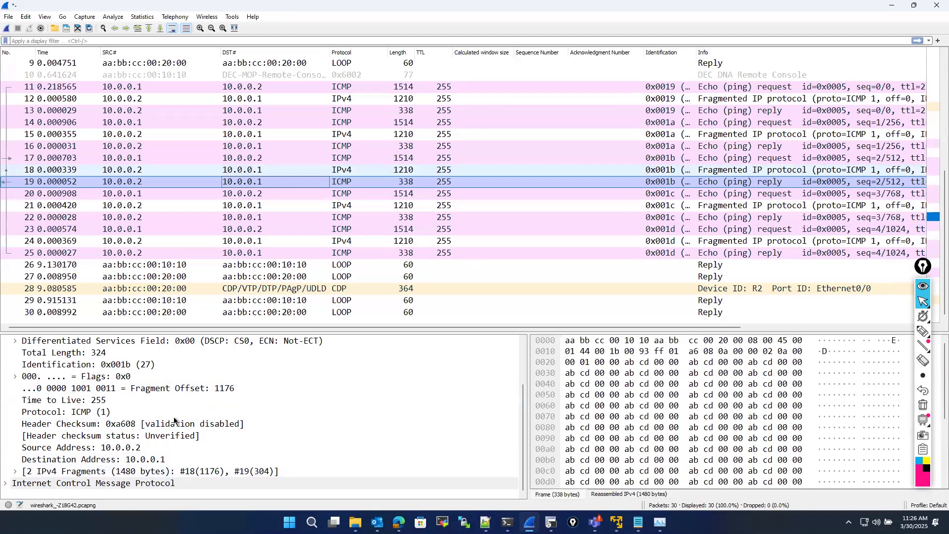
click(13, 471)
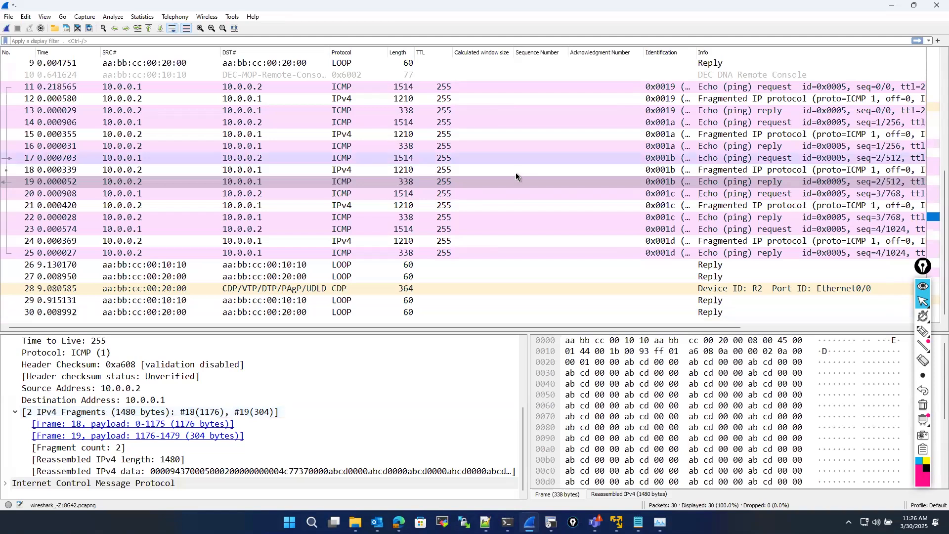
click(129, 173)
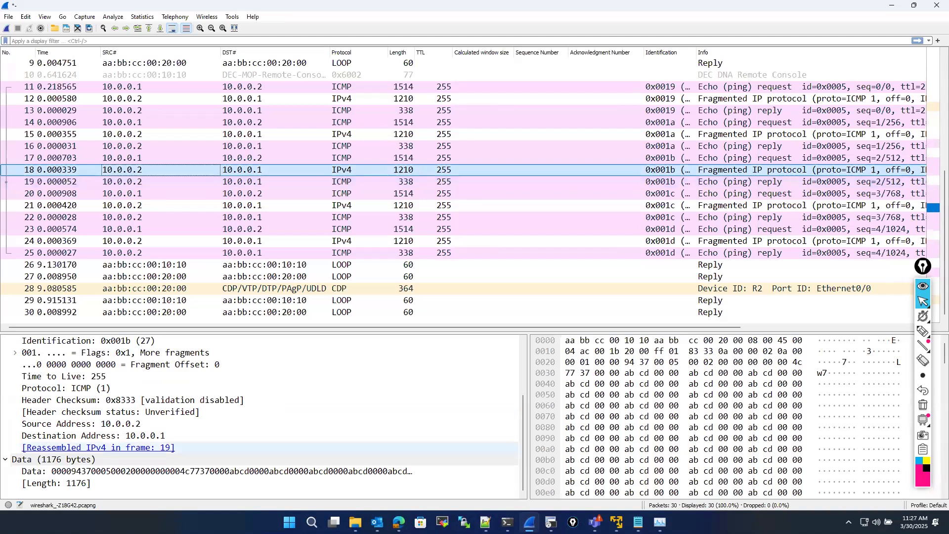
Switch to R1's console and try to filter the IP traffic statistics with "show ip traffic | include far"
click(551, 522)
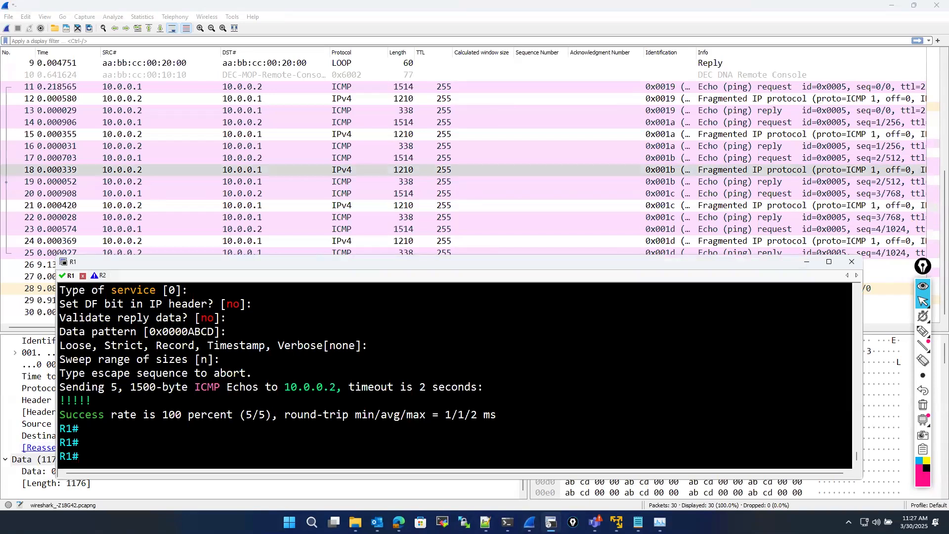
text(sho)
key(Tab)
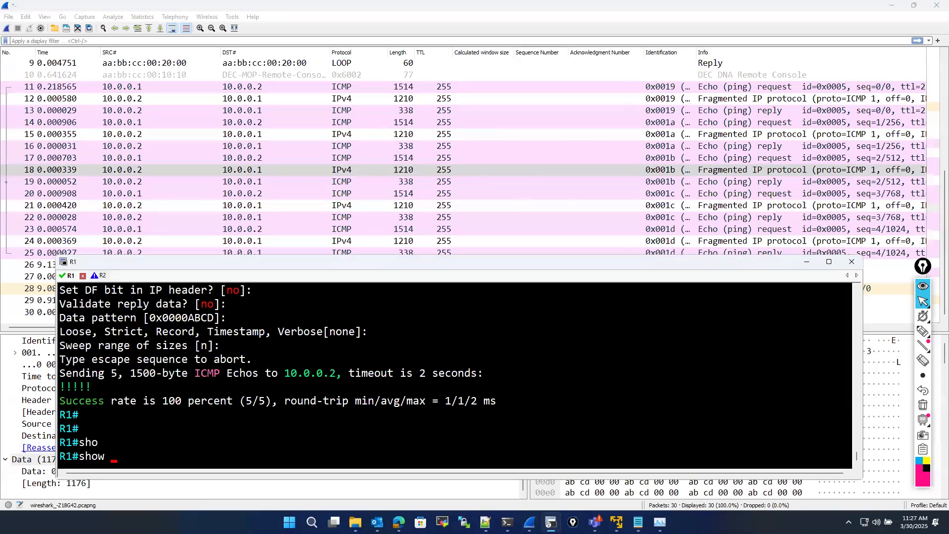
text(ip traf)
key(Tab)
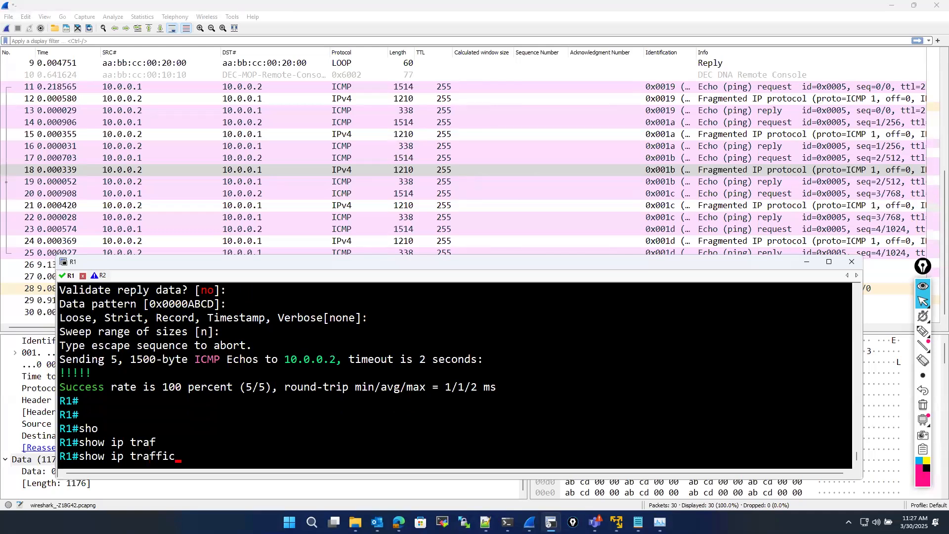
text(| in)
key(Tab)
text(far)
key(Return)
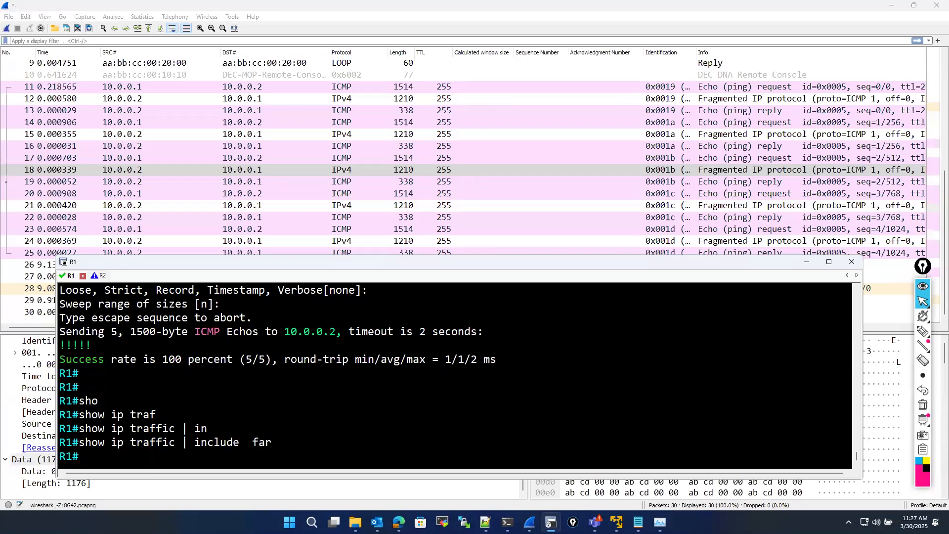
Correct the filter term to "fra" and rerun the IP traffic query on R1
key(Up)
key(BackSpace)
key(BackSpace)
text(ra)
key(Return)
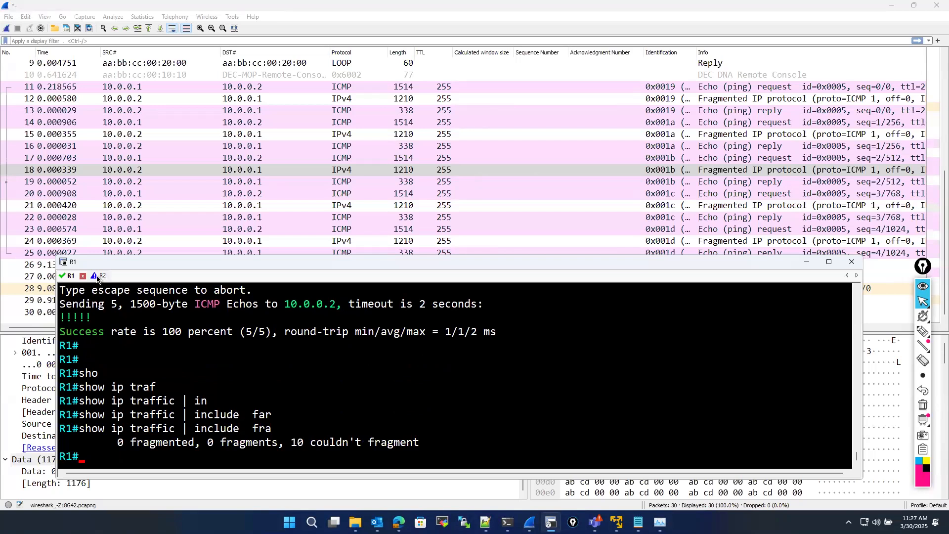
Open R2's console session and enter privileged mode with "en"
click(97, 280)
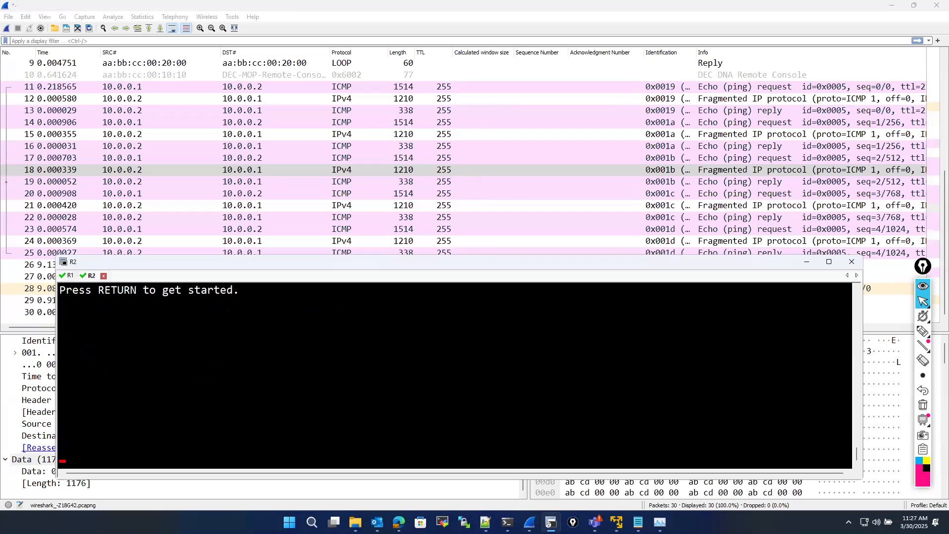
key(Return)
key(Return)
key(Return)
text(e)
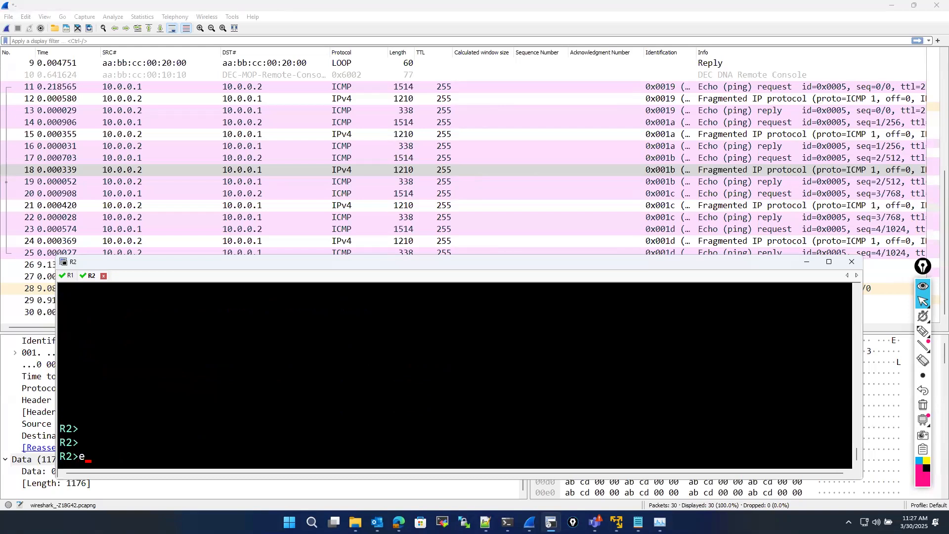
text(n)
key(Return)
Display R2's fragmentation counters with "sh ip traffi | include fra" and highlight the output line
text(sh ip traf)
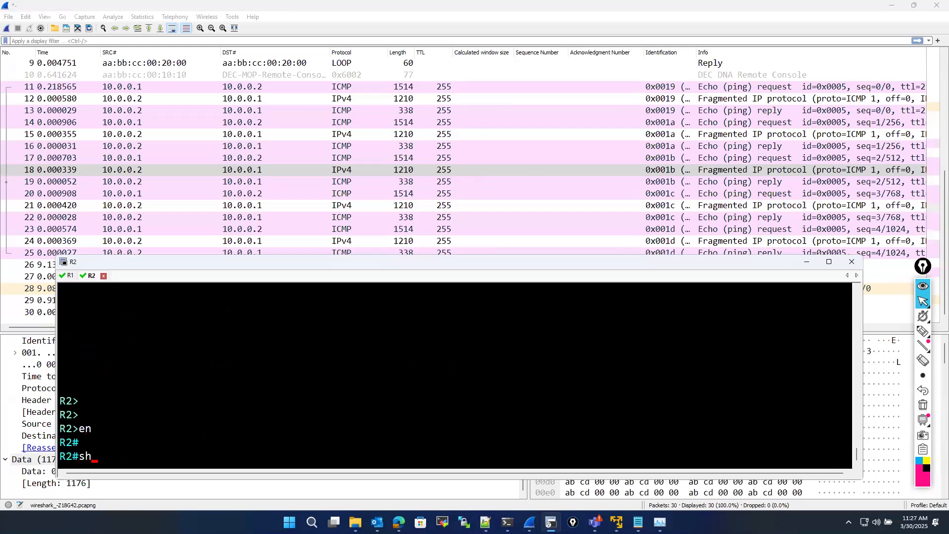
key(Tab)
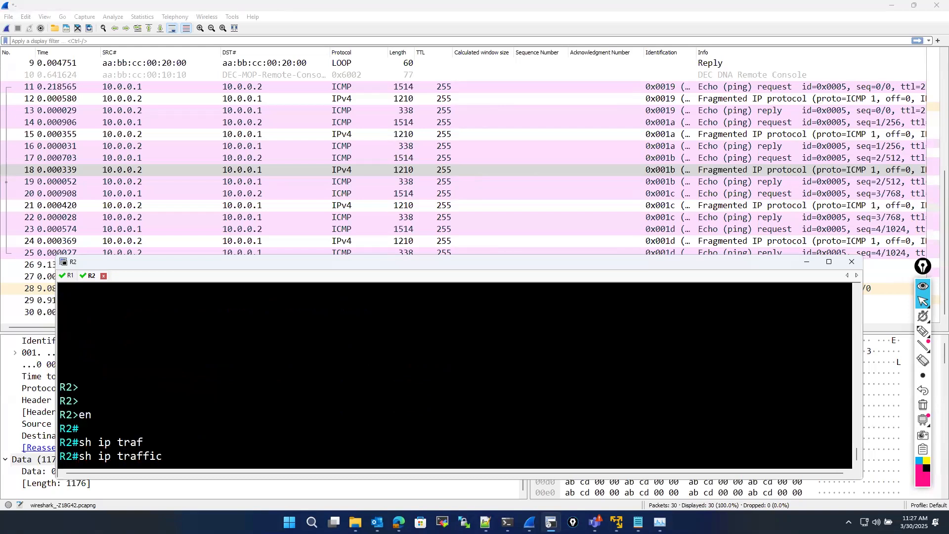
text(|  in)
key(Tab)
key(BackSpace)
key(BackSpace)
key(BackSpace)
key(BackSpace)
key(BackSpace)
key(BackSpace)
text(|  in)
key(Tab)
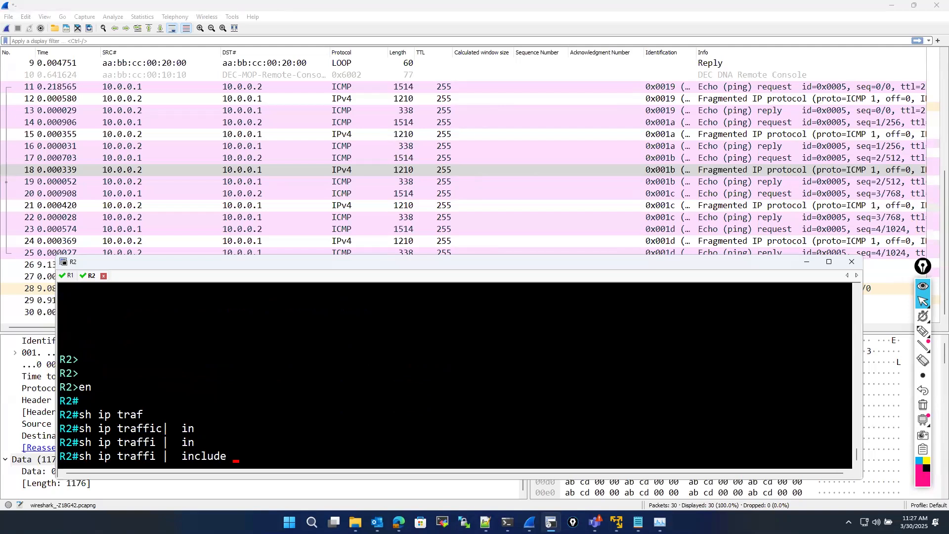
text(f)
text(ra)
key(Return)
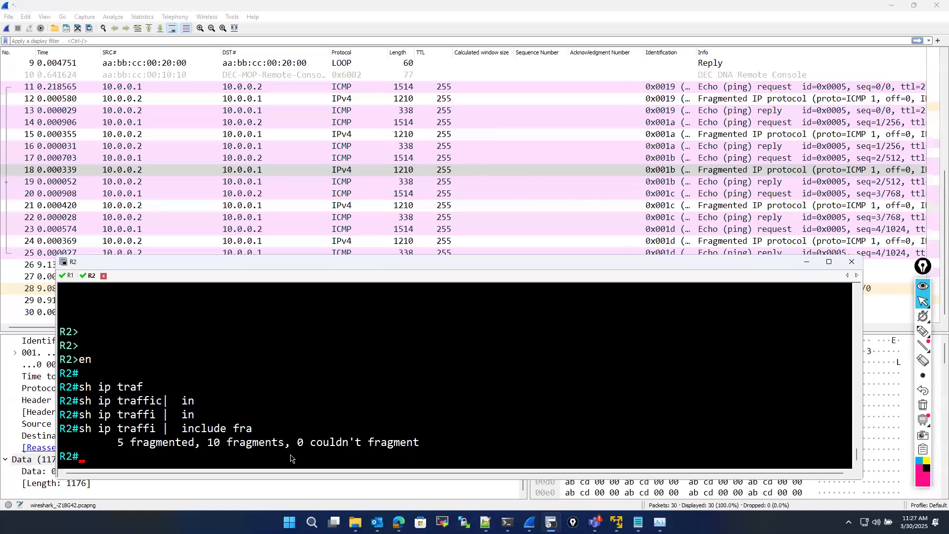
triple_click(444, 448)
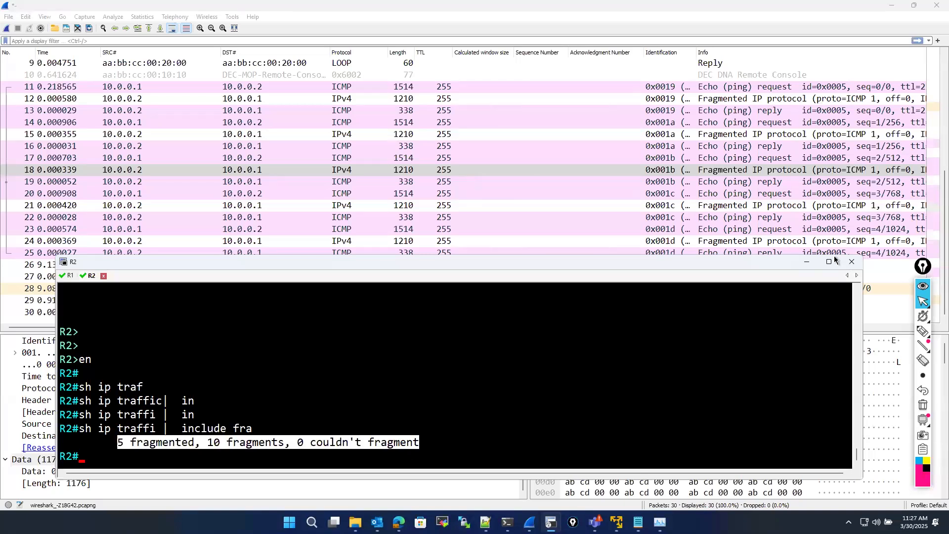
Return to the Wireshark capture and check the full Info text of fragments 12, 15, 21 and 24 for their reassembly frames
click(146, 170)
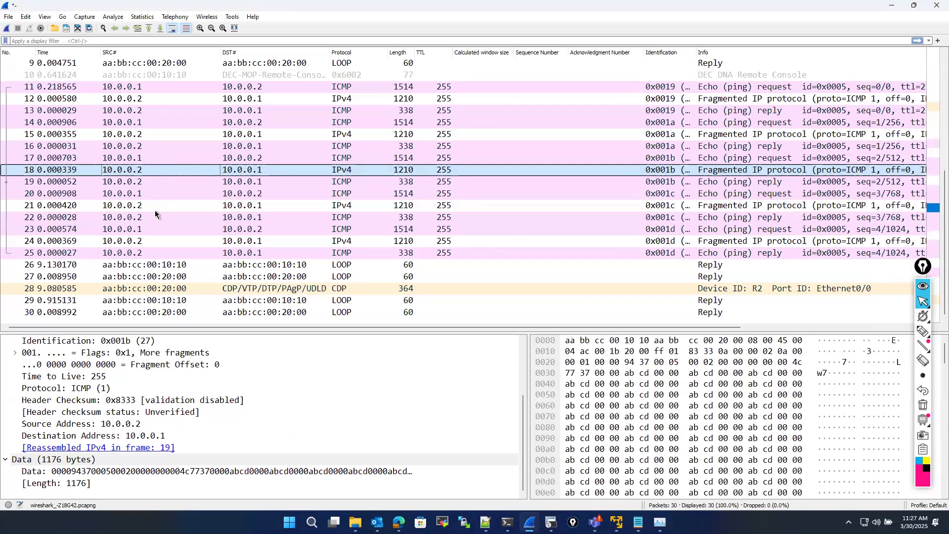
drag(370, 327, 802, 339)
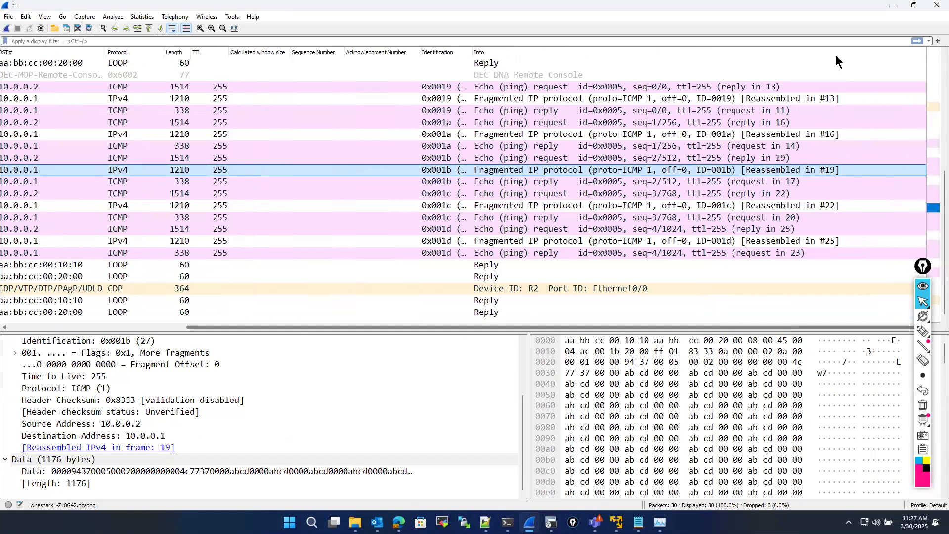
click(823, 100)
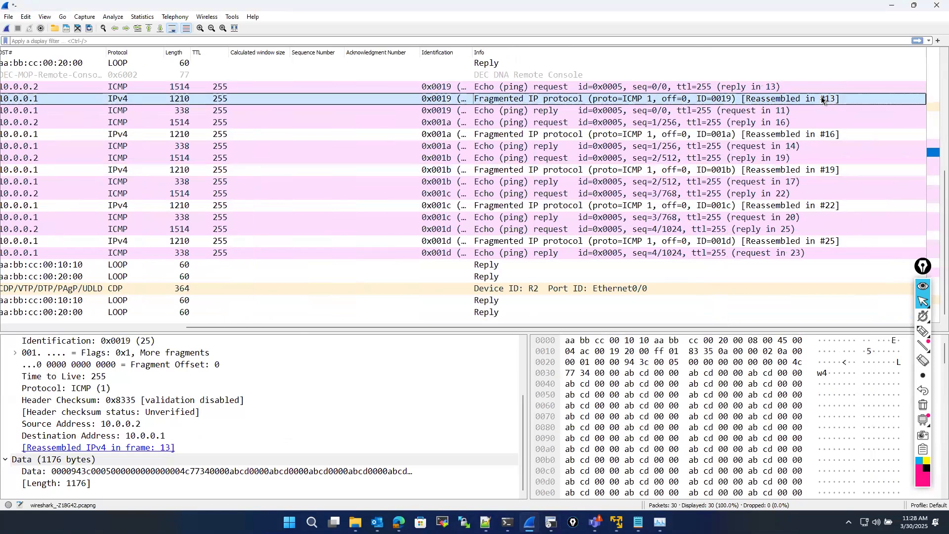
click(43, 460)
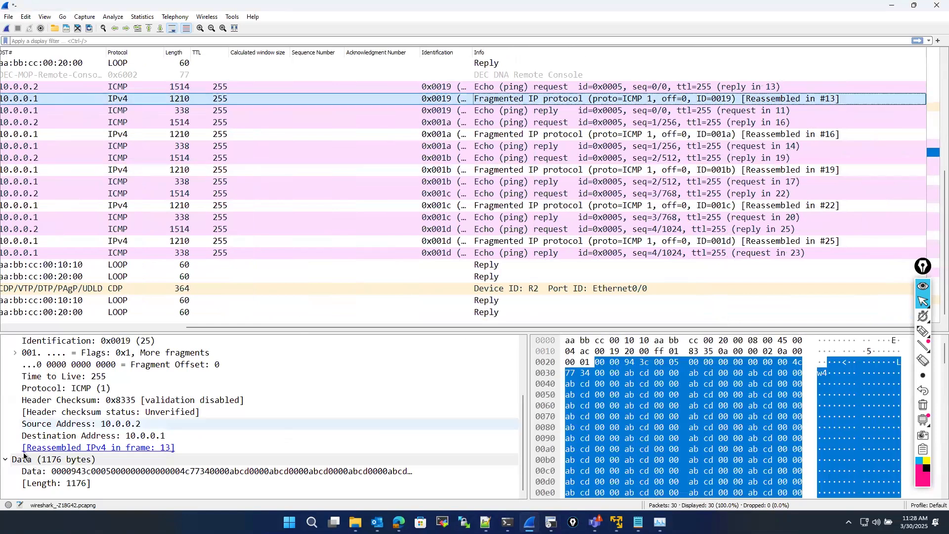
click(827, 135)
click(834, 206)
click(835, 242)
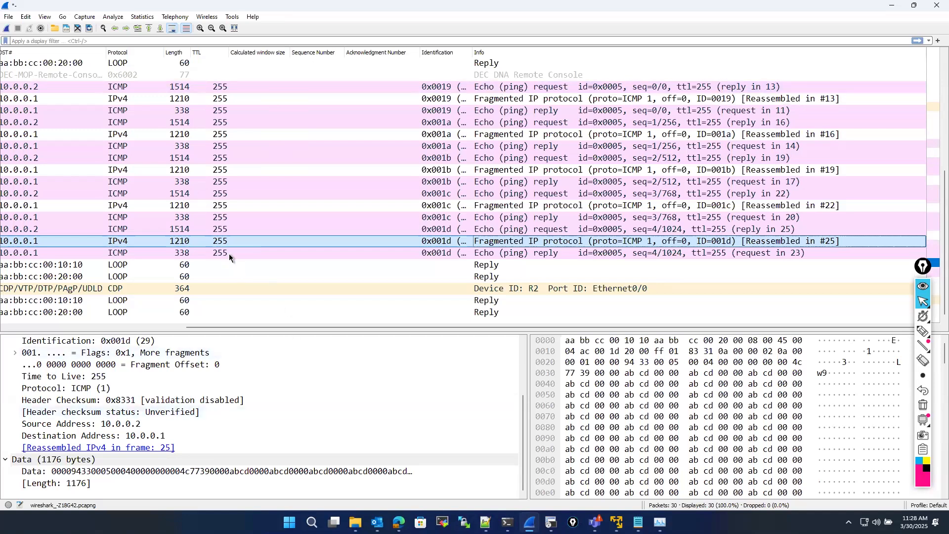
Compare the IPv4 header of echo request 17 with that of its fragmented reply, packet 18
key(Down)
click(229, 170)
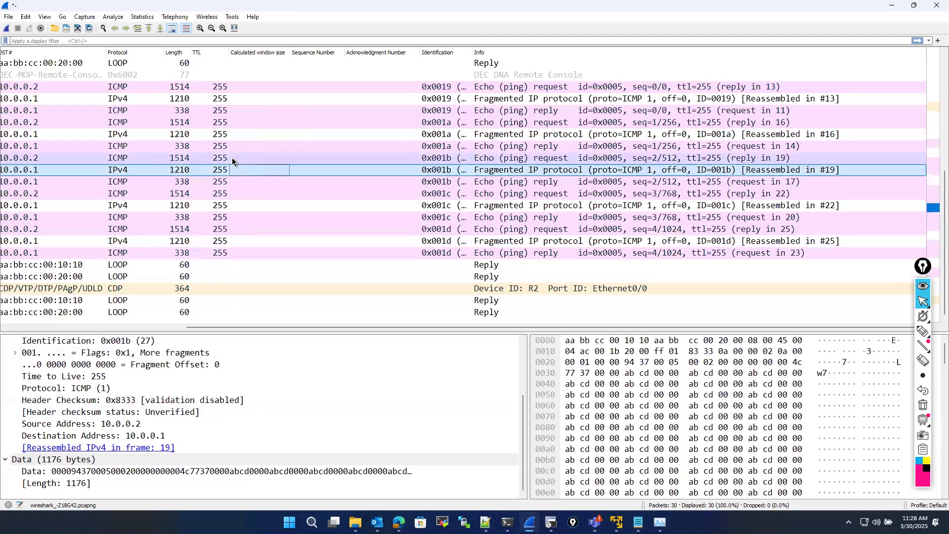
click(233, 159)
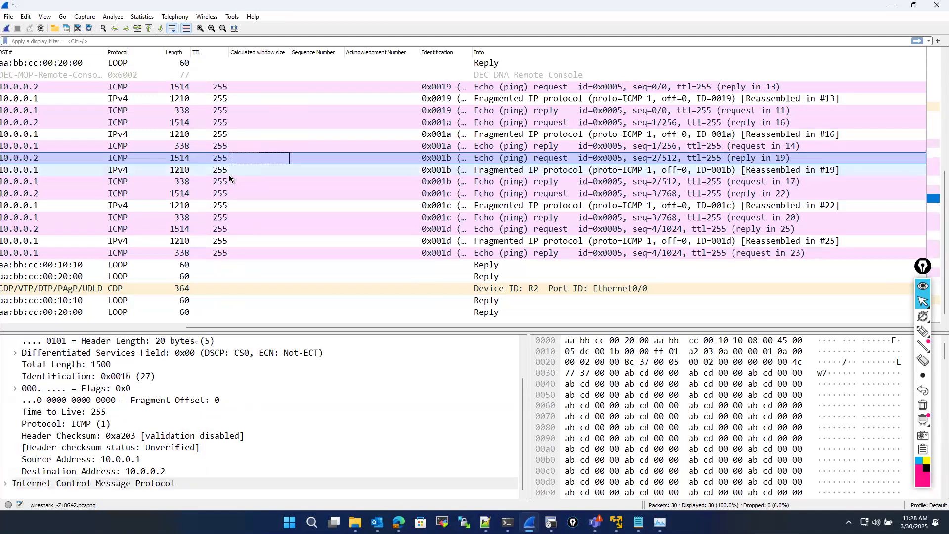
click(230, 173)
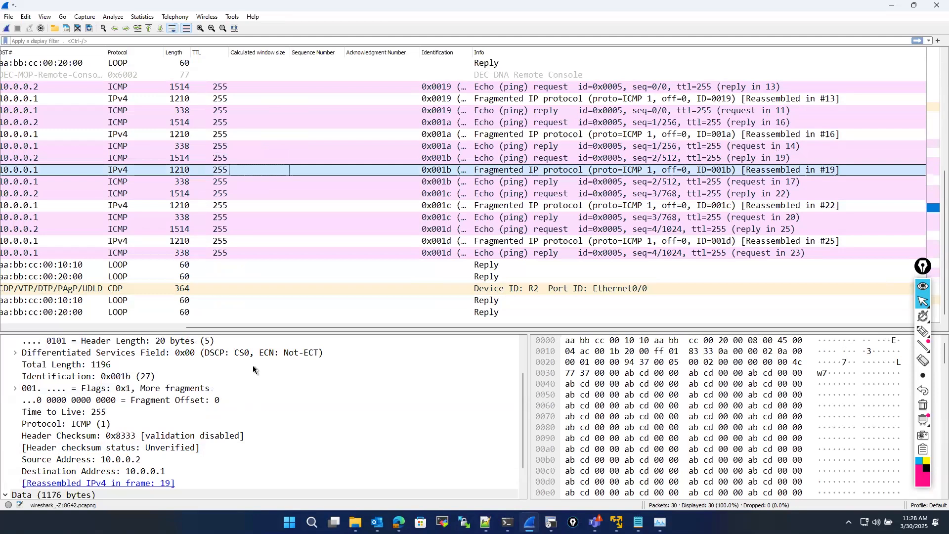
scroll(254, 367, down, 1)
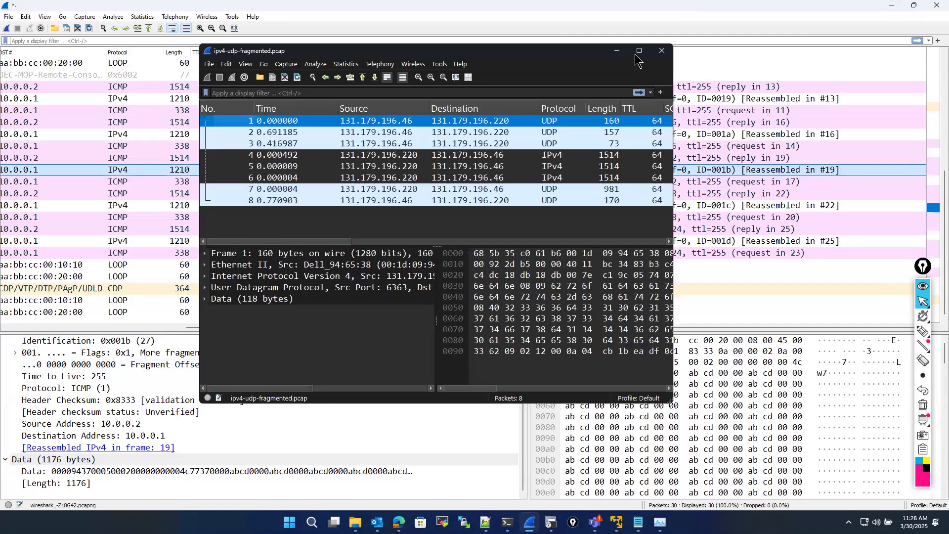
Maximise the ipv4-udp-fragmented.pcap capture, view its Info column, and select fragmented packet 6
click(637, 53)
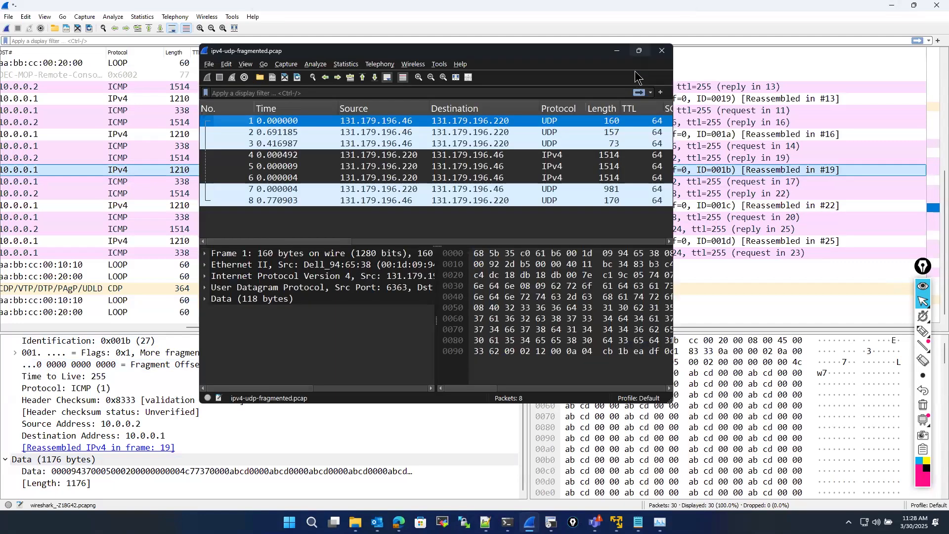
drag(212, 271, 373, 270)
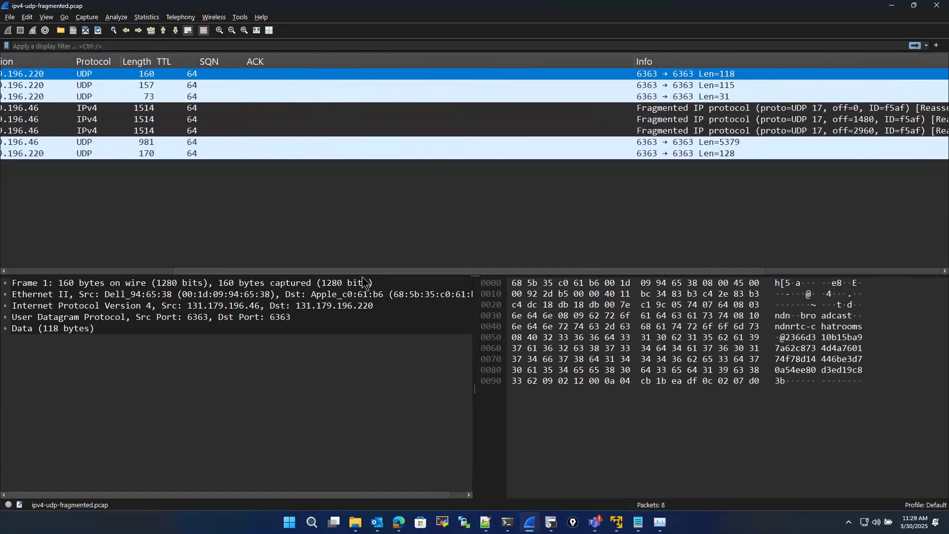
click(398, 129)
drag(289, 272, 122, 272)
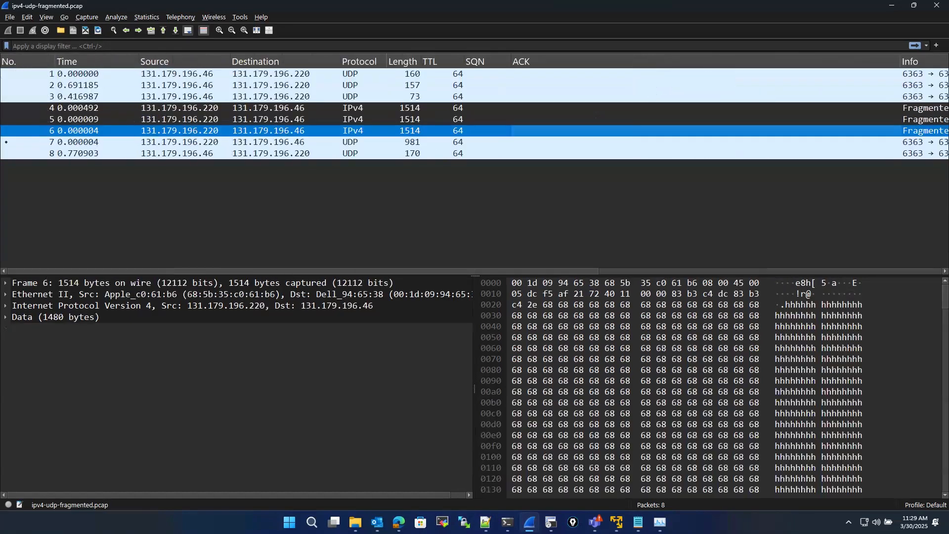
Examine the expanded Internet Protocol Version 4 header of packet 7 and select its IPv4 Fragments line
click(63, 140)
click(6, 306)
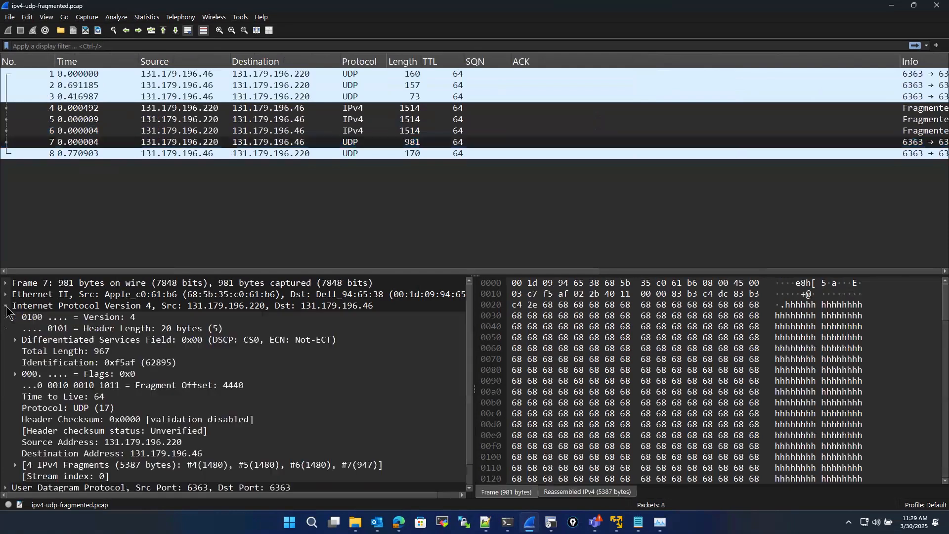
scroll(25, 376, down, 1)
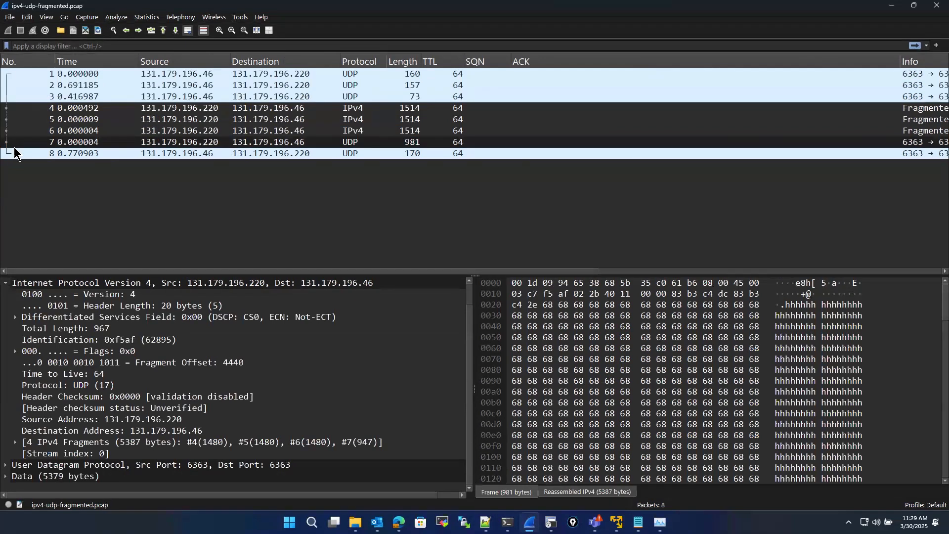
drag(102, 272, 158, 286)
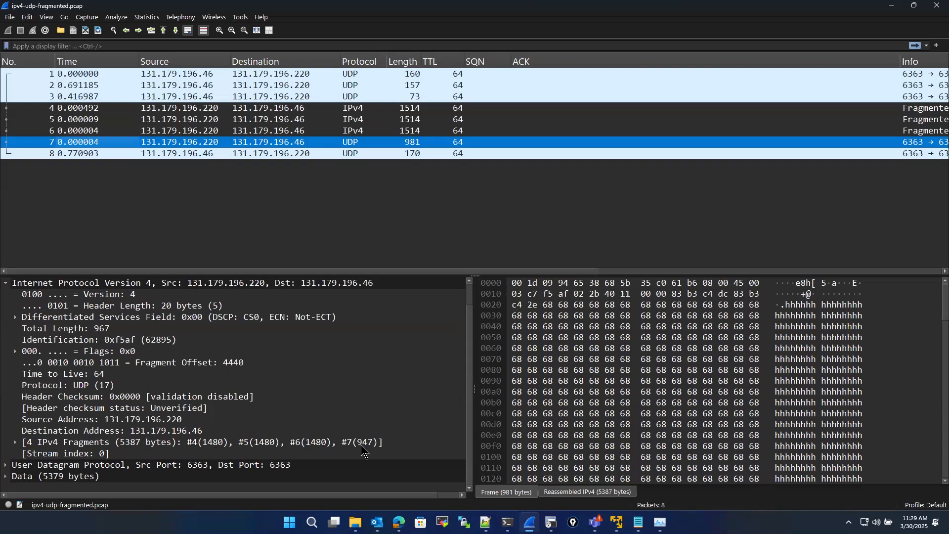
drag(231, 271, 635, 285)
click(60, 271)
drag(165, 494, 387, 496)
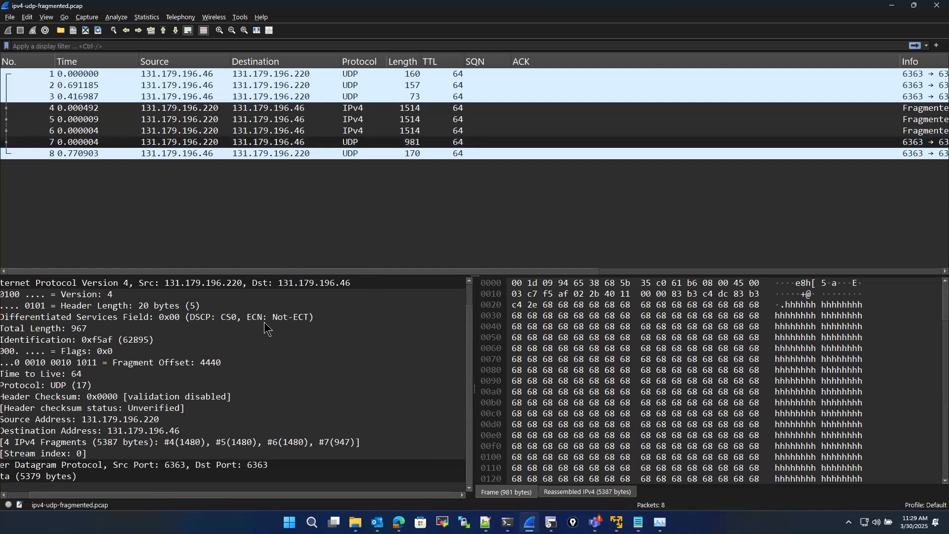
drag(260, 271, 228, 262)
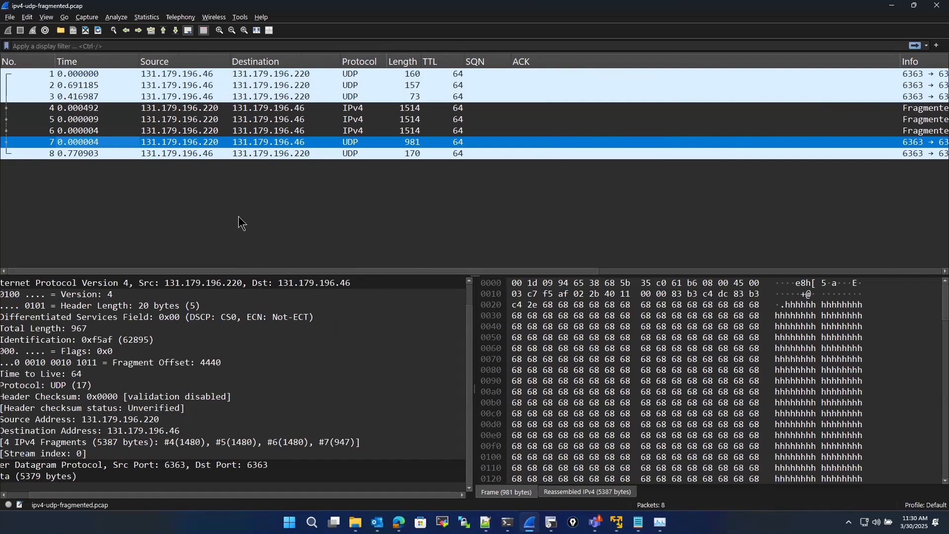
drag(117, 492, 53, 509)
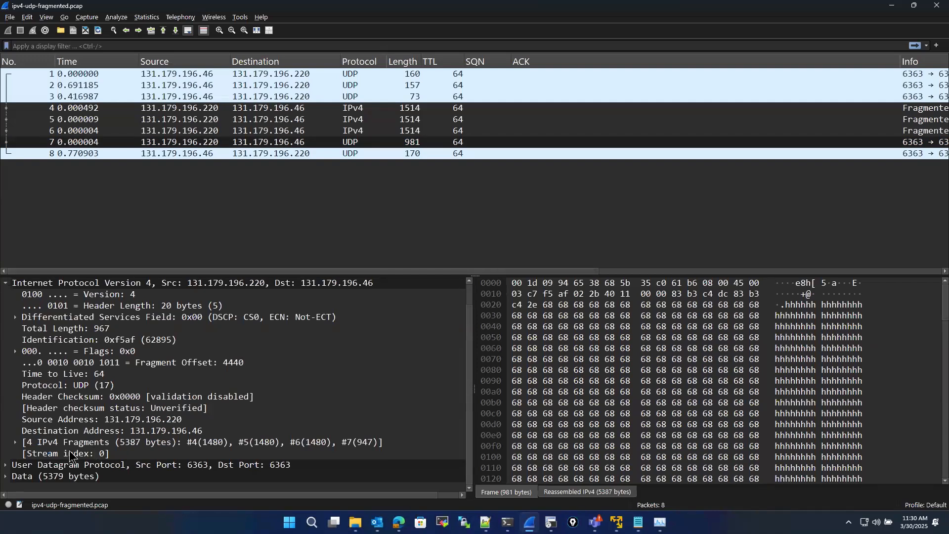
click(178, 443)
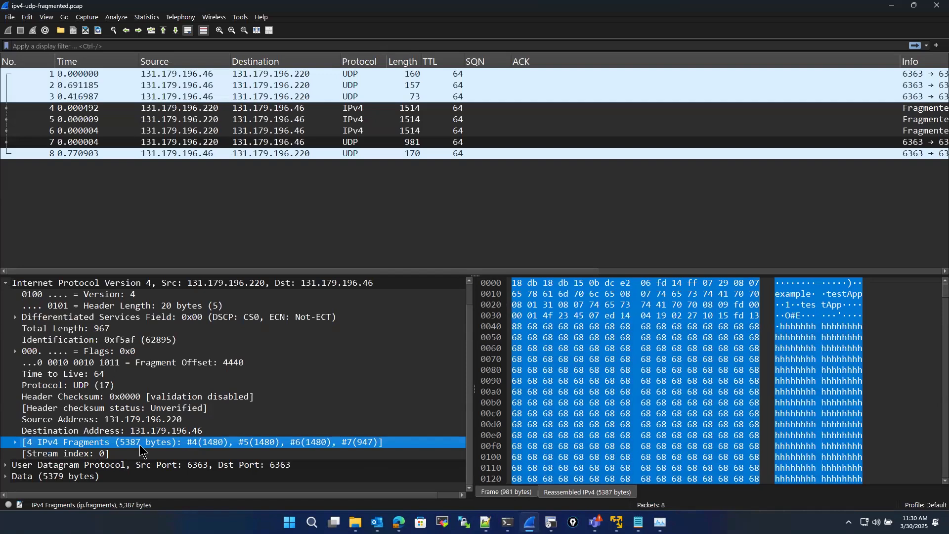
Compare the fragment offsets and reassembly frame in the Info column with the IPv4 Fragments line of packet 7
drag(233, 270, 550, 271)
scroll(550, 271, right, 3)
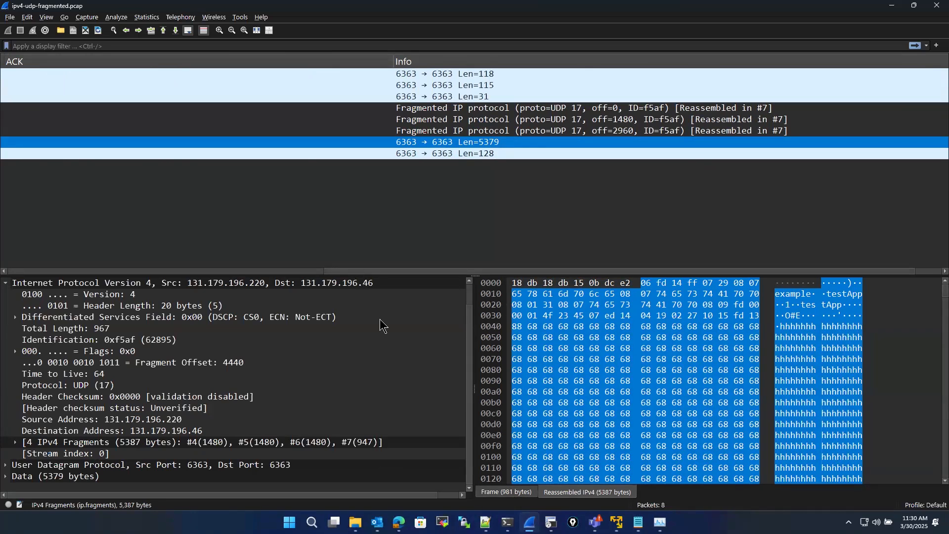
drag(380, 271, 447, 290)
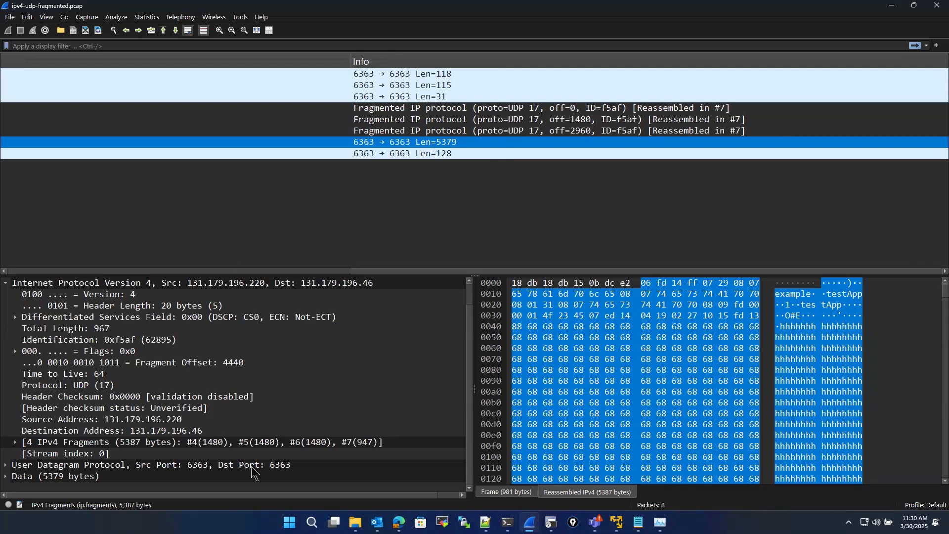
click(208, 442)
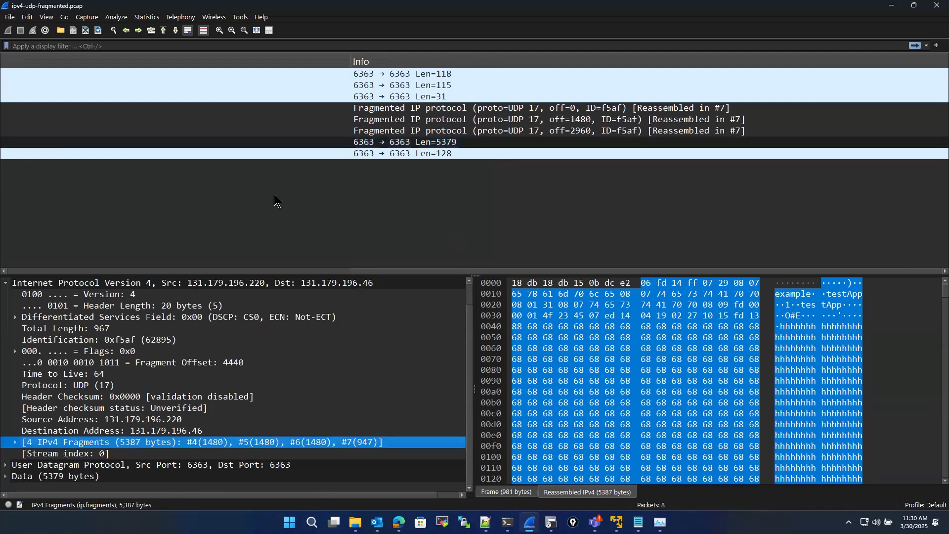
drag(373, 271, 11, 151)
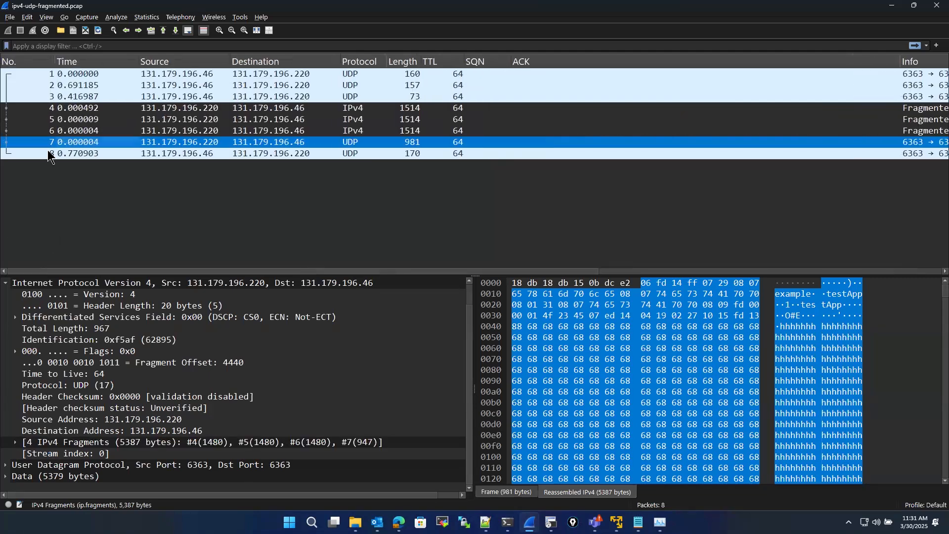
Mark packet 7 in the packet list and remove the mark again
right_click(33, 143)
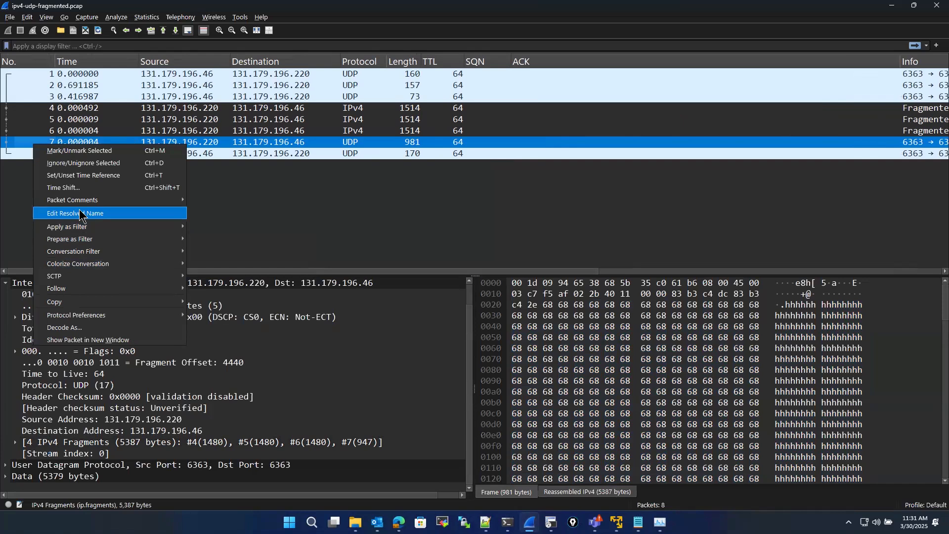
click(69, 148)
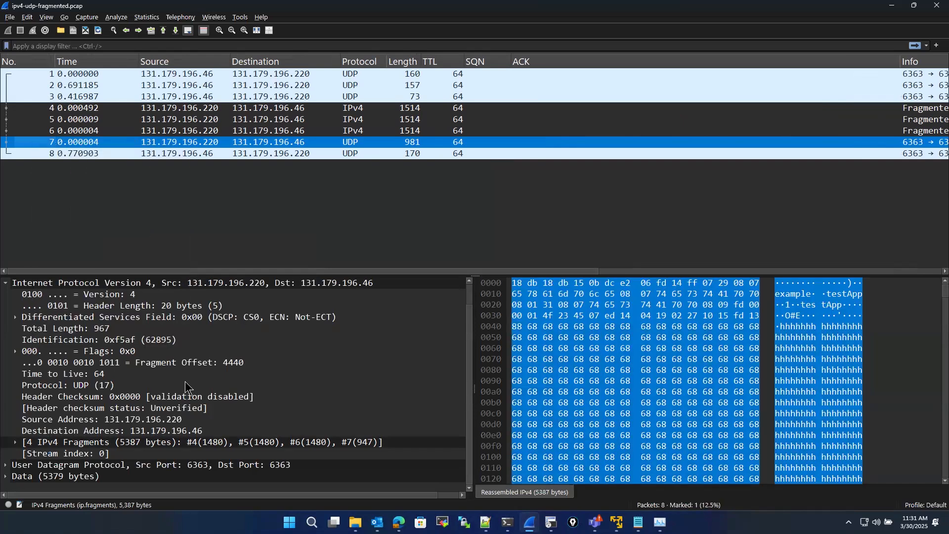
drag(216, 273, 76, 269)
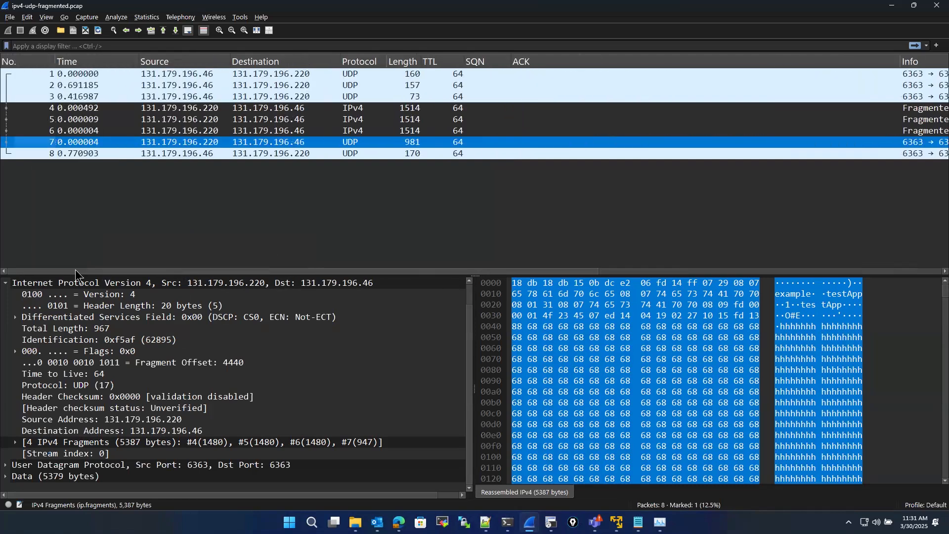
click(130, 154)
click(125, 141)
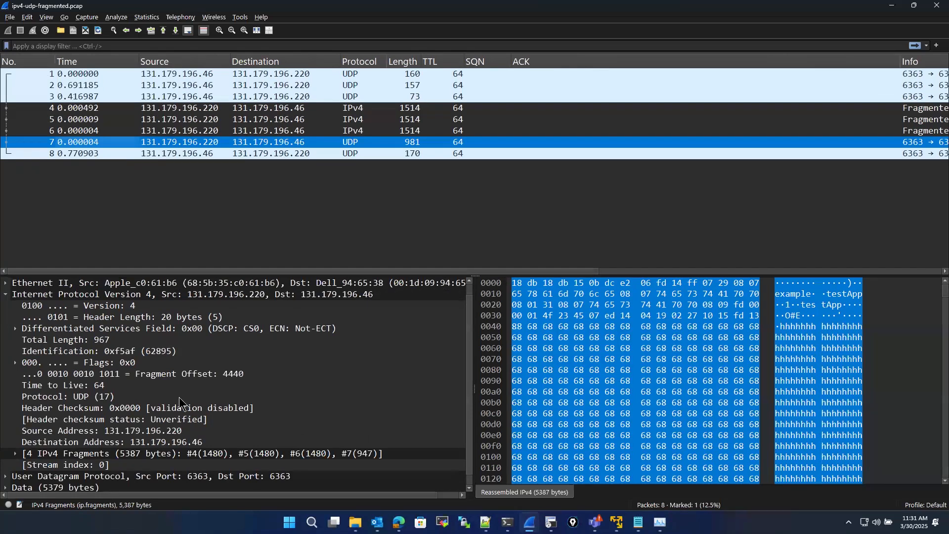
right_click(102, 144)
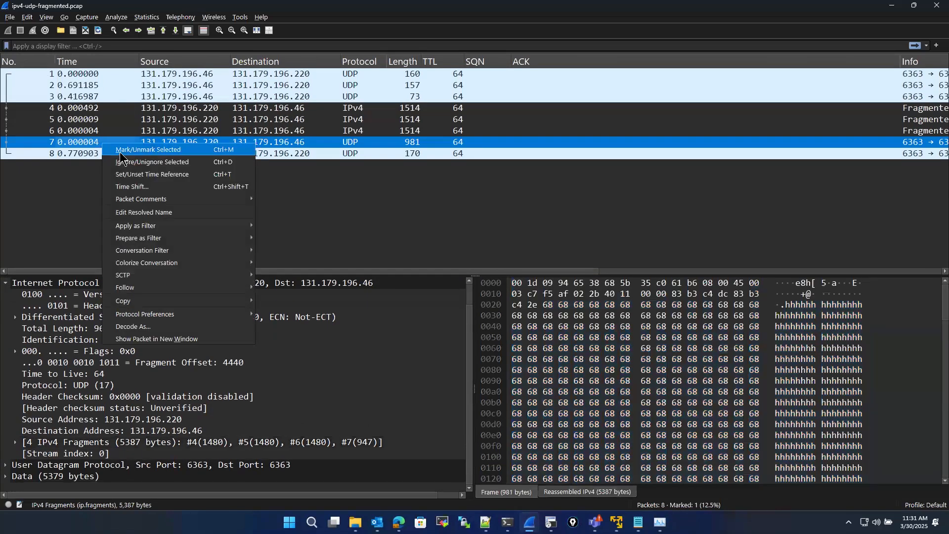
click(124, 153)
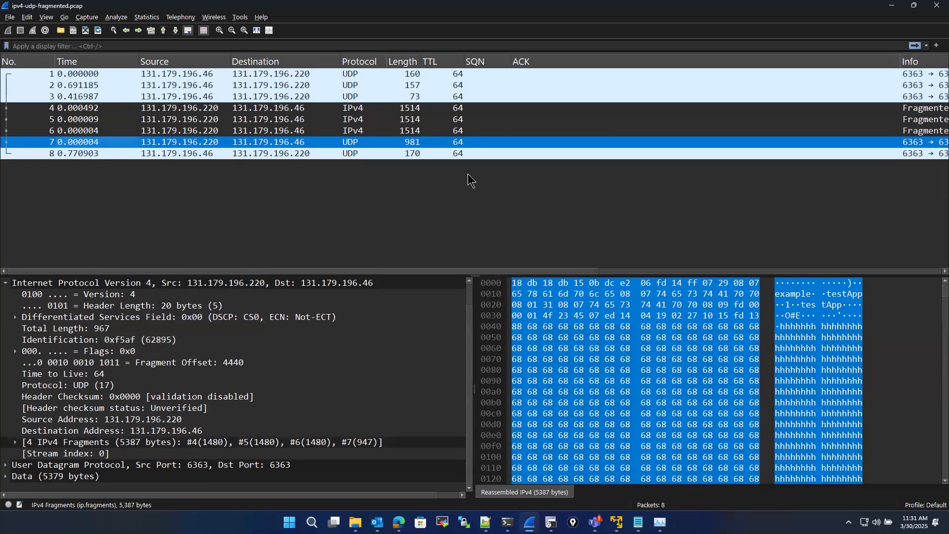
Review the IPv4 Fragments line of packet 7 once more, and bring the full Info column into view
drag(225, 272, 20, 264)
click(102, 443)
drag(192, 271, 474, 313)
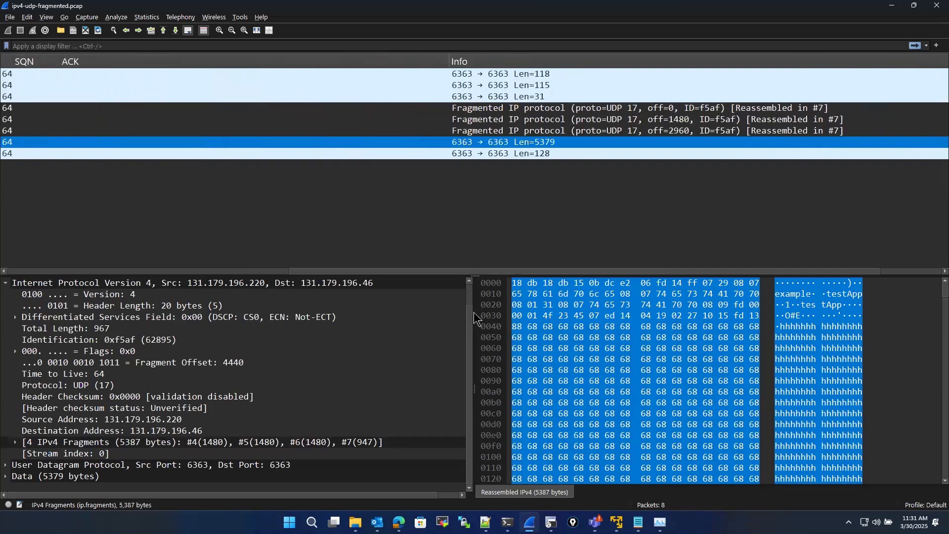
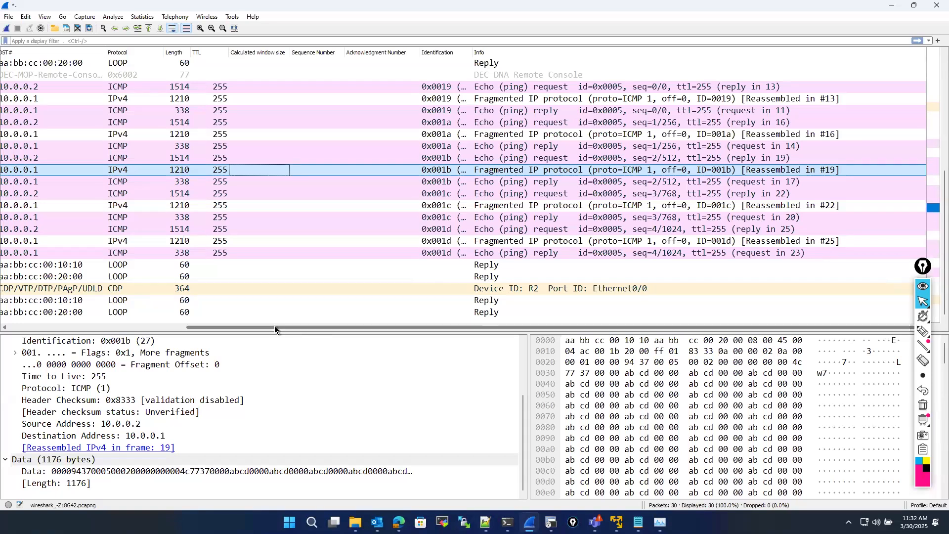
click(52, 328)
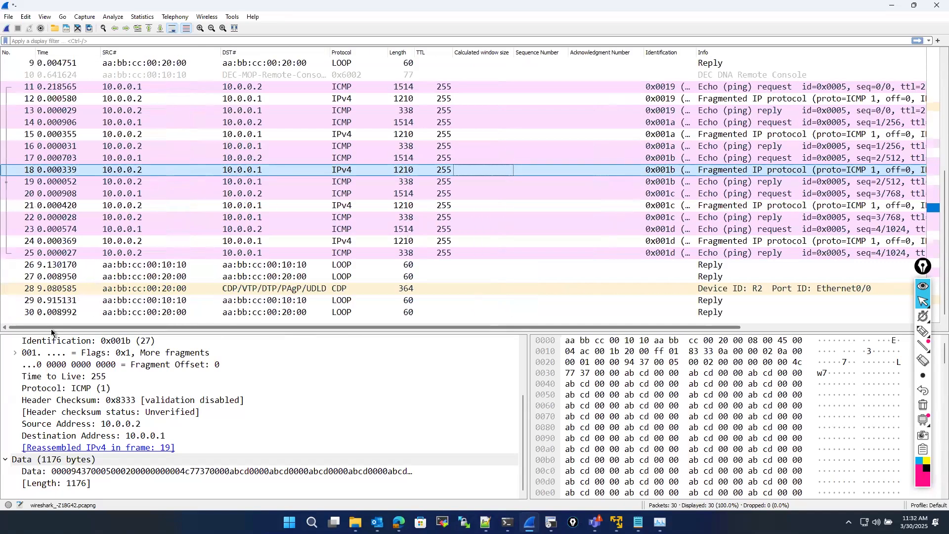
drag(532, 327, 390, 393)
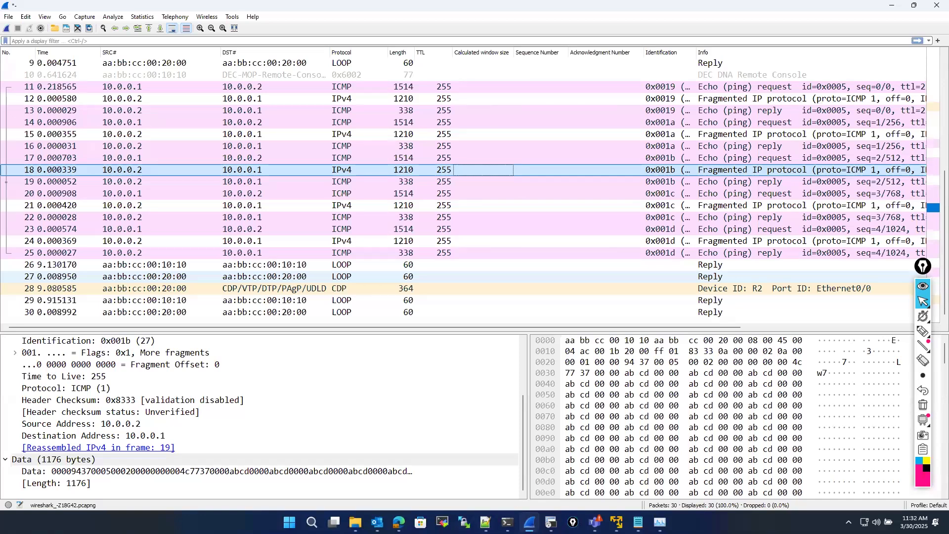
Switch to the Word course outline, highlight the Path MTU Discovery line and the TTL behavior and IP options line, and minimise the document
key(alt+Tab)
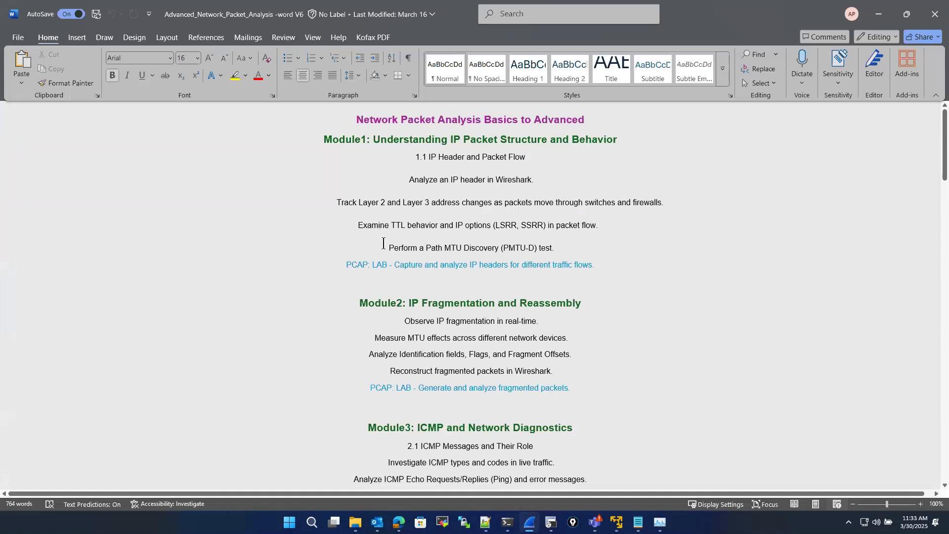
drag(383, 244, 566, 240)
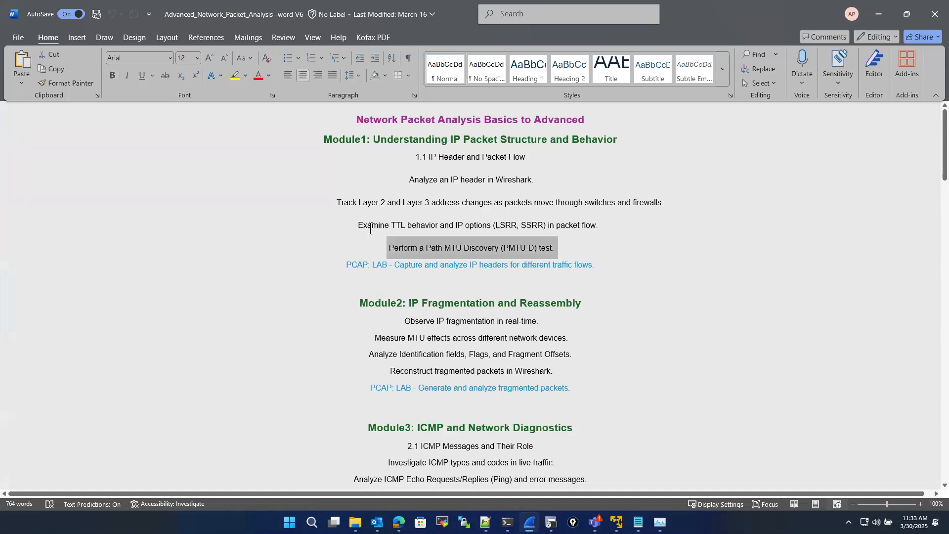
drag(384, 232, 604, 228)
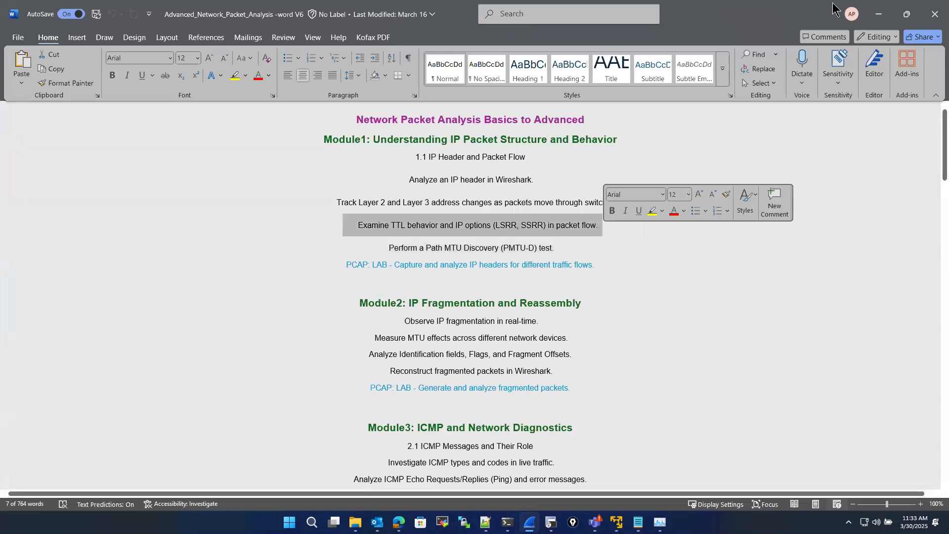
click(878, 16)
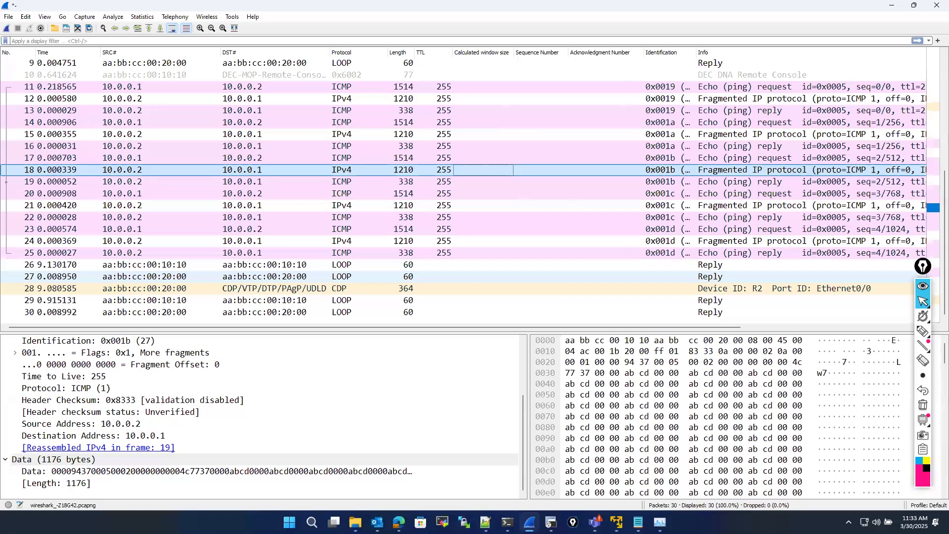
Switch to the "Packet level v4" PowerPoint deck, erase the green ink annotations from the IPv4 Packet Header slide, and select the header picture
key(alt+Tab)
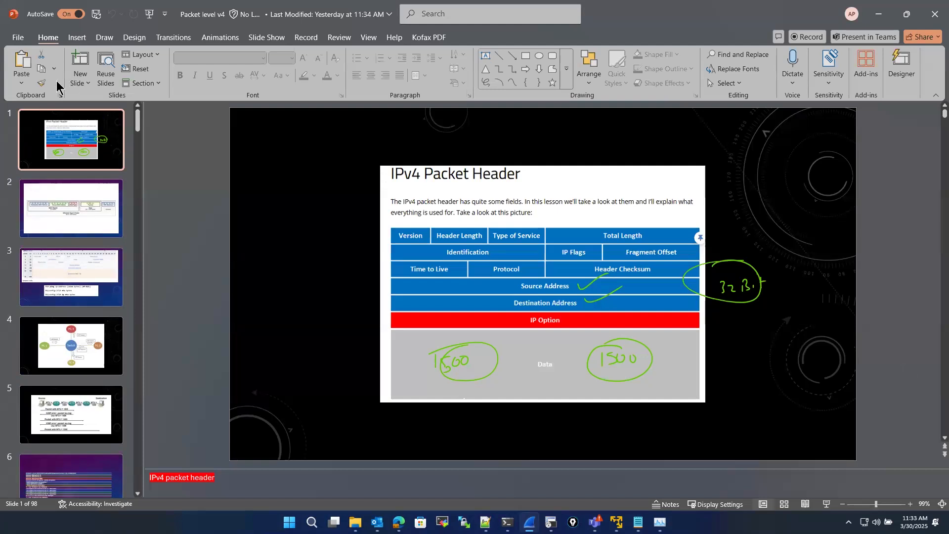
click(104, 38)
click(79, 69)
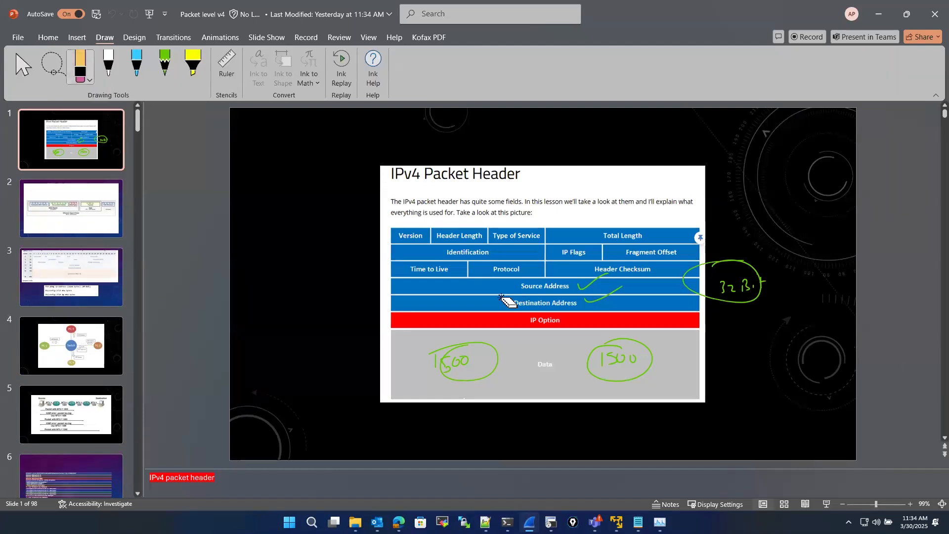
mouse_move(399, 364)
mouse_down()
mouse_move(621, 369)
mouse_move(608, 303)
mouse_move(791, 281)
mouse_up()
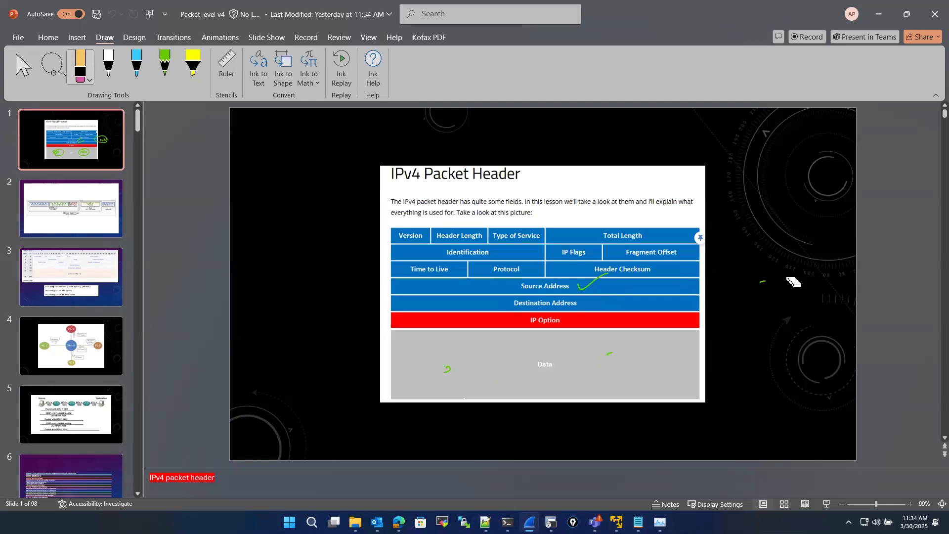
drag(465, 368, 797, 256)
click(20, 67)
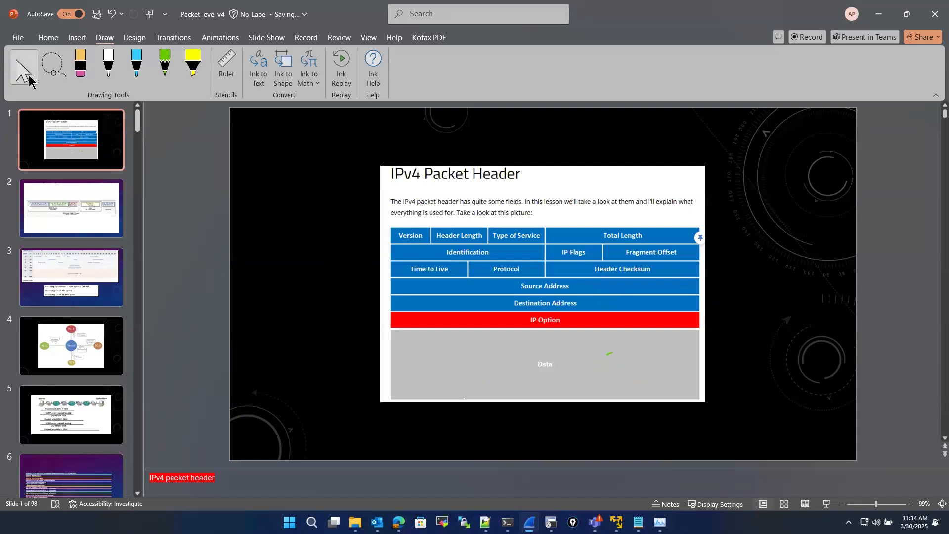
click(401, 232)
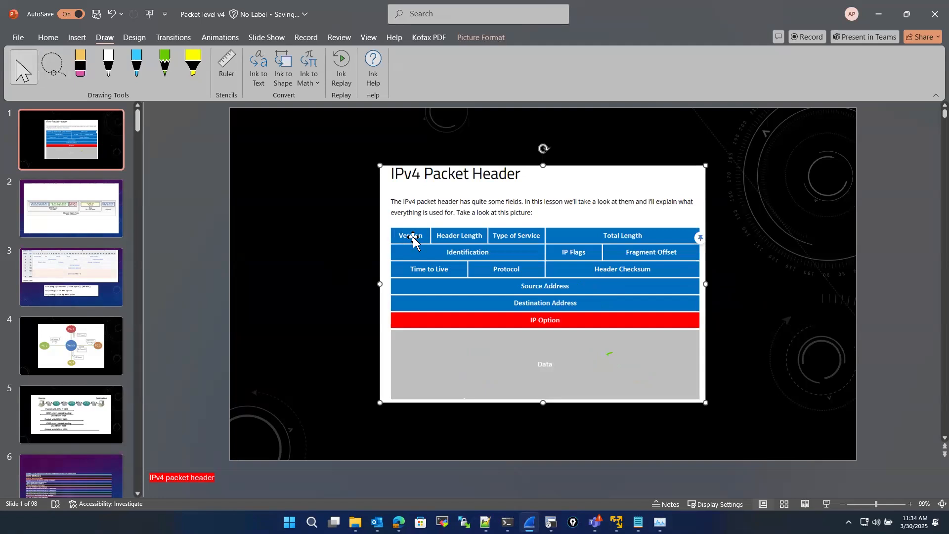
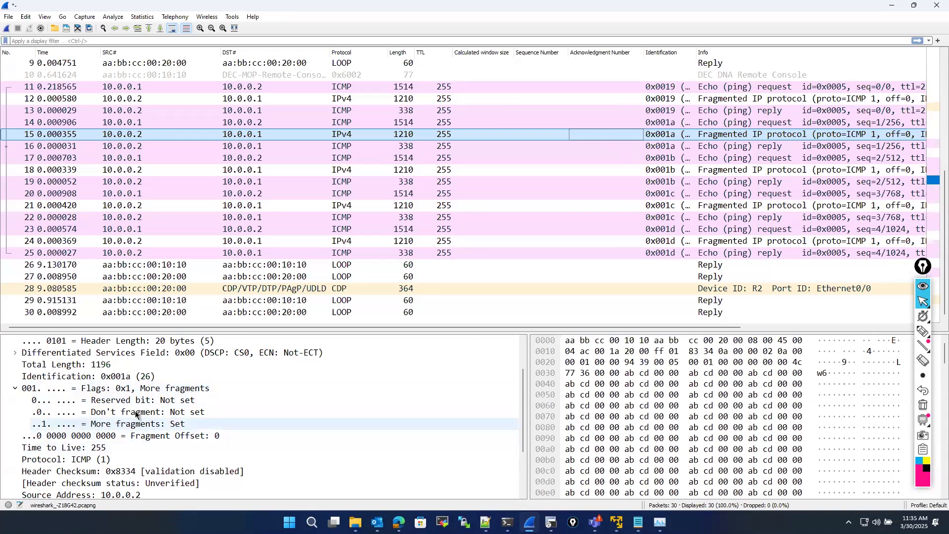
Compare the More fragments flag in the IPv4 header of fragmented packet 15 with that of echo reply packet 13
scroll(135, 415, up, 2)
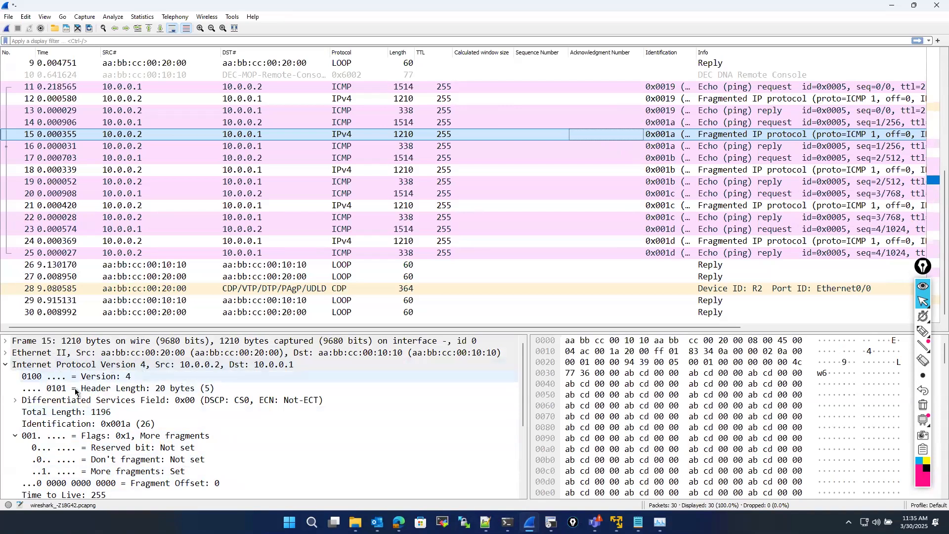
scroll(99, 430, down, 2)
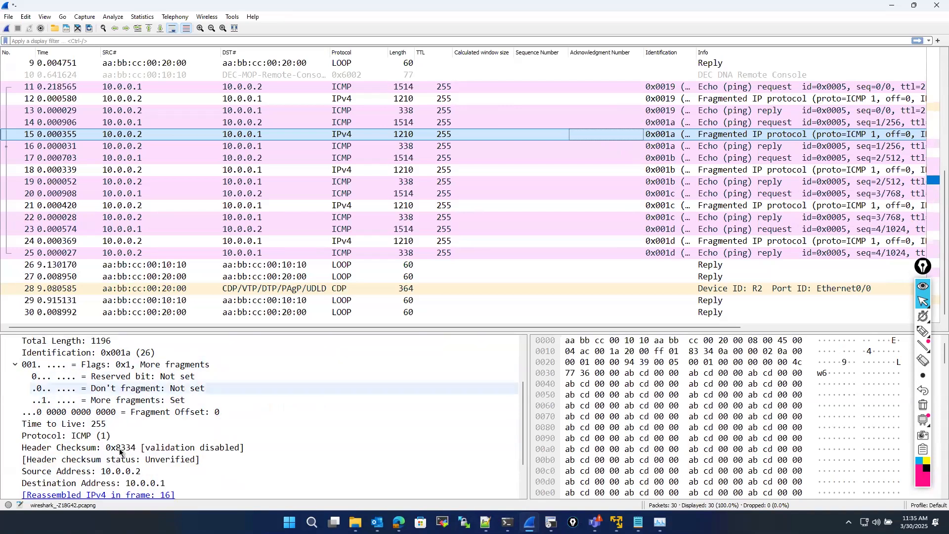
click(117, 401)
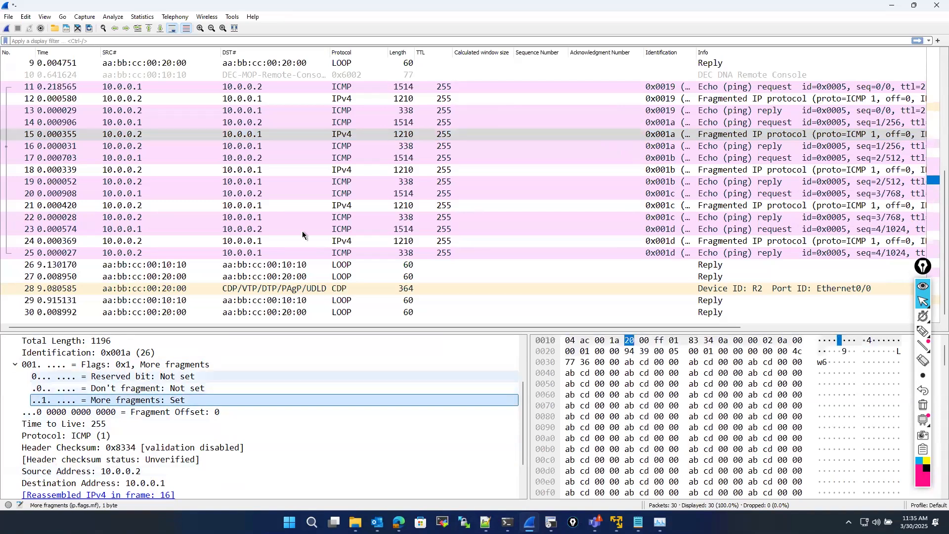
click(134, 106)
click(146, 402)
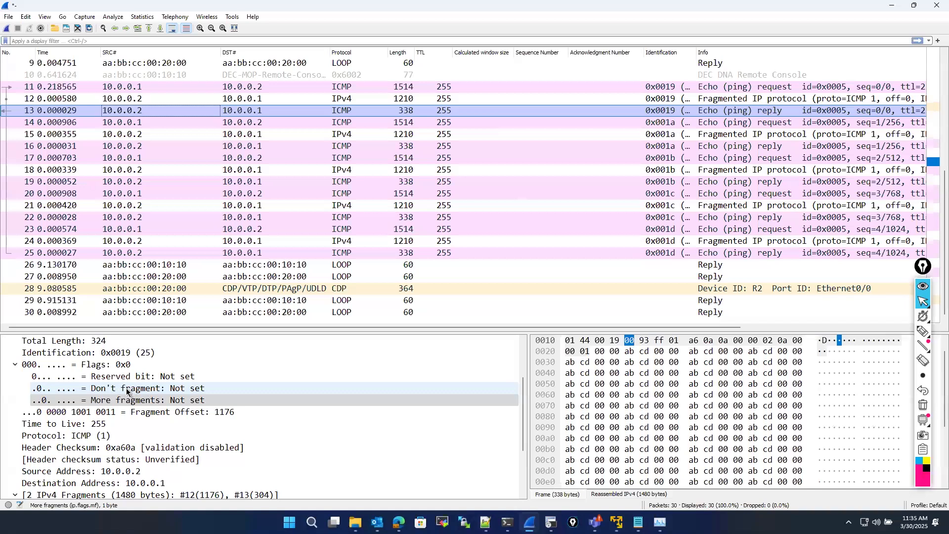
Compare the flags in the IPv4 header of fragmented packet 15 with those of echo request packet 14, highlighting More fragments
click(282, 137)
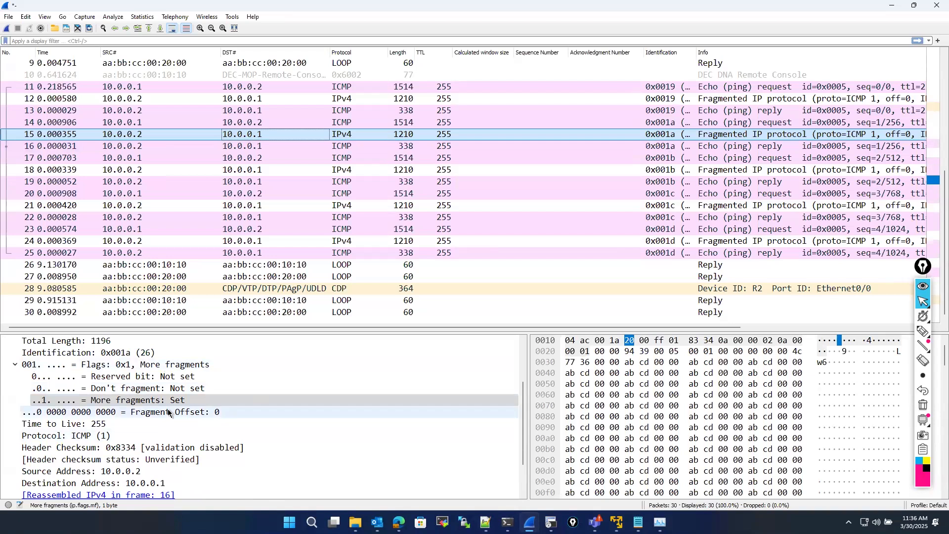
click(121, 123)
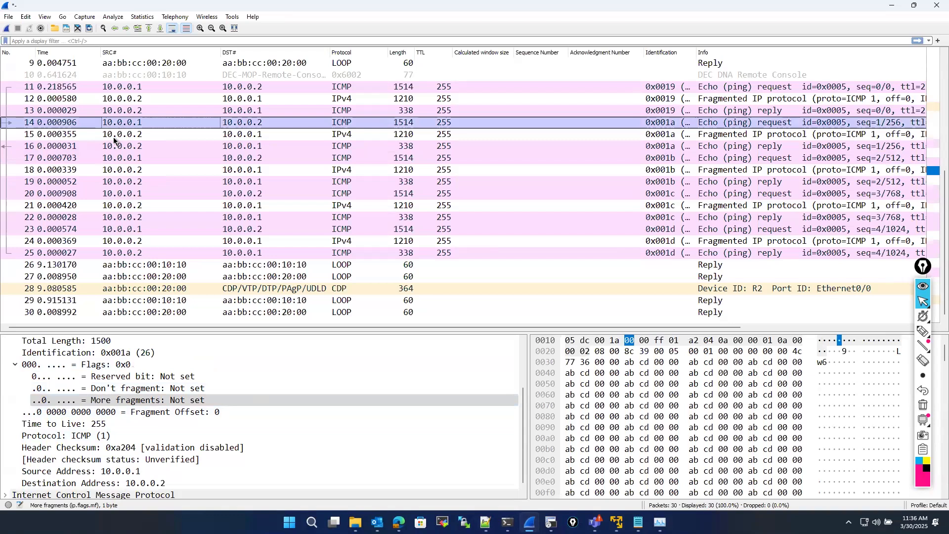
click(112, 136)
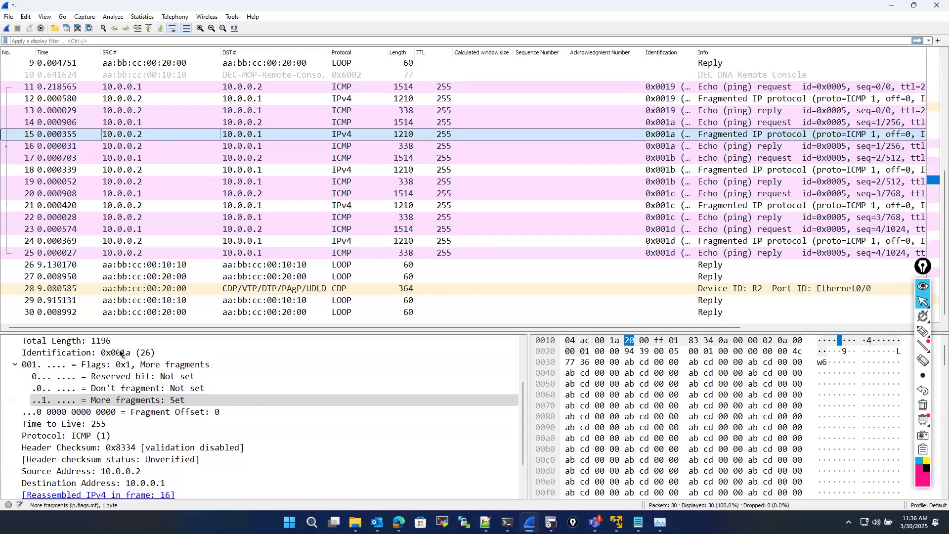
scroll(111, 399, up, 2)
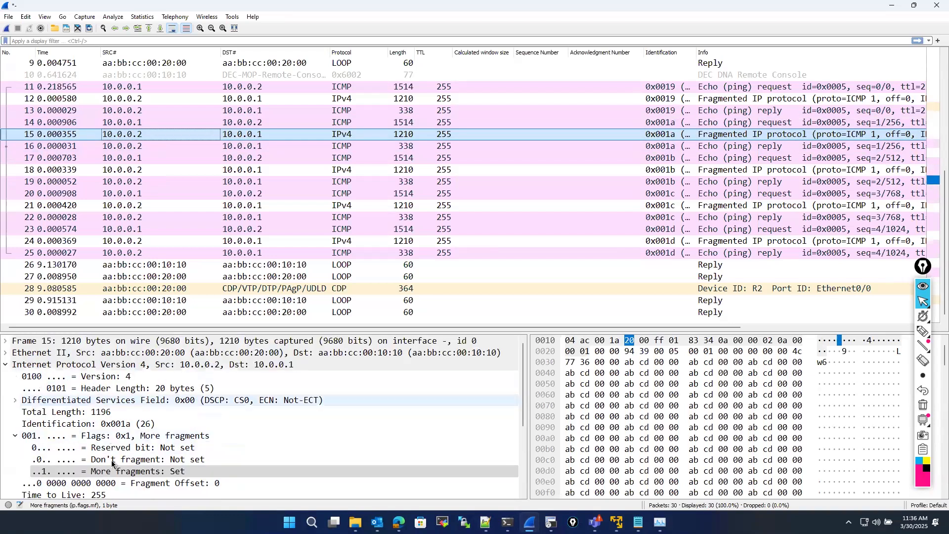
click(113, 471)
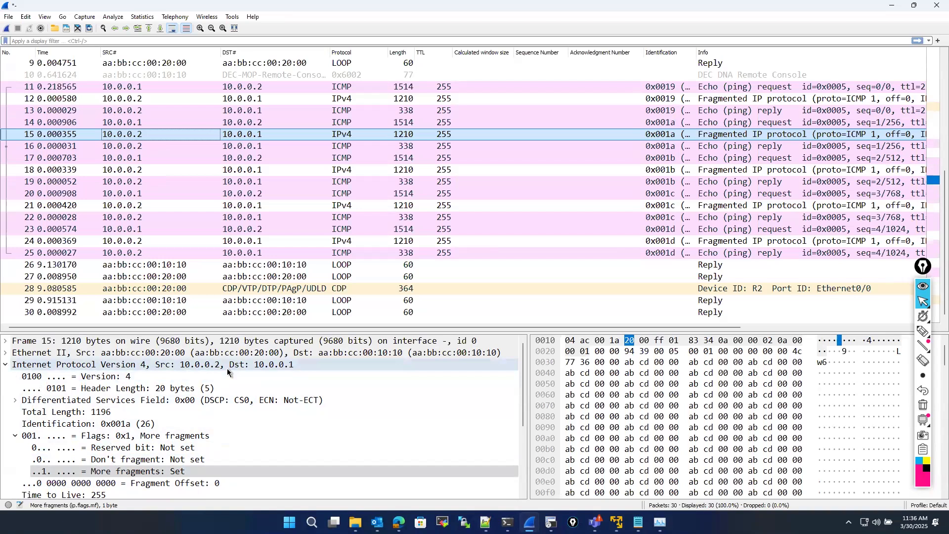
click(112, 472)
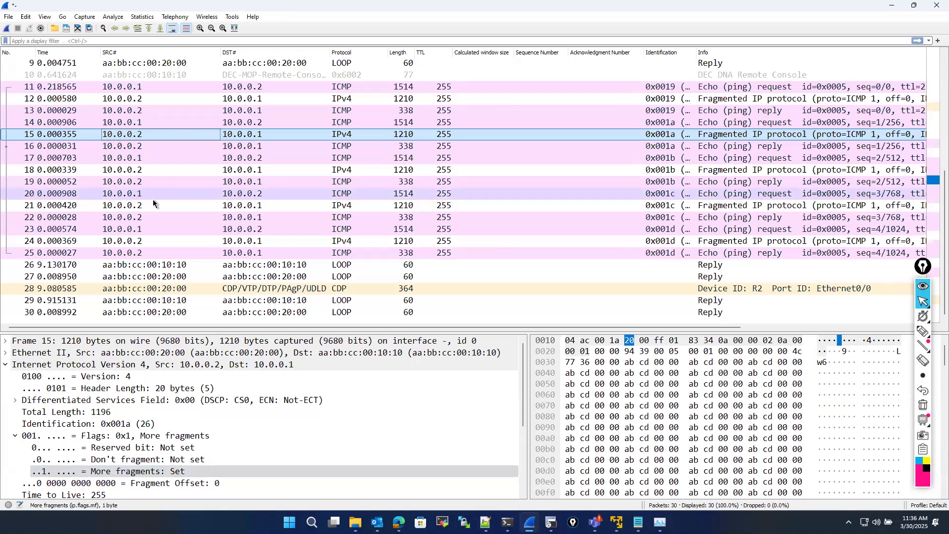
Review the remaining IPv4 fields of packet 15, and examine the IPv4 Fragments line of echo reply packet 19
scroll(233, 401, down, 3)
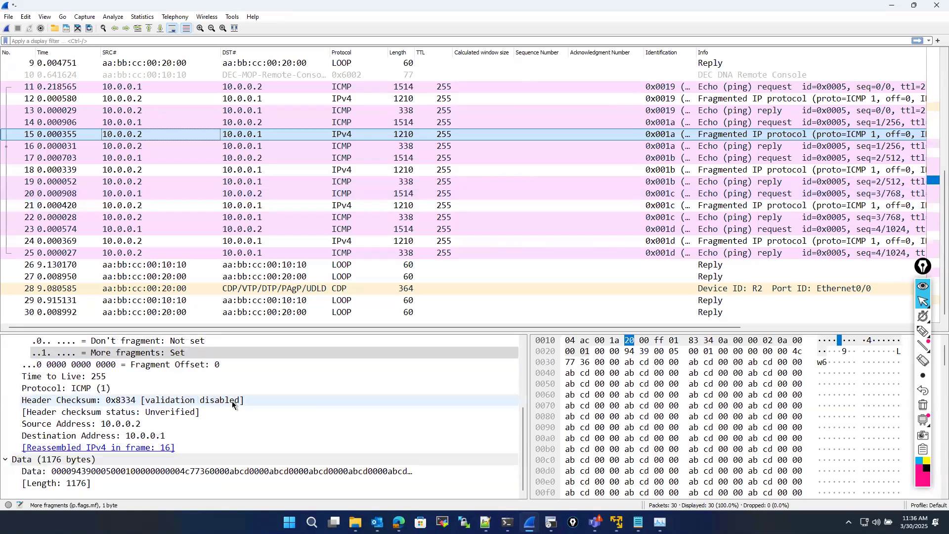
scroll(233, 401, up, 3)
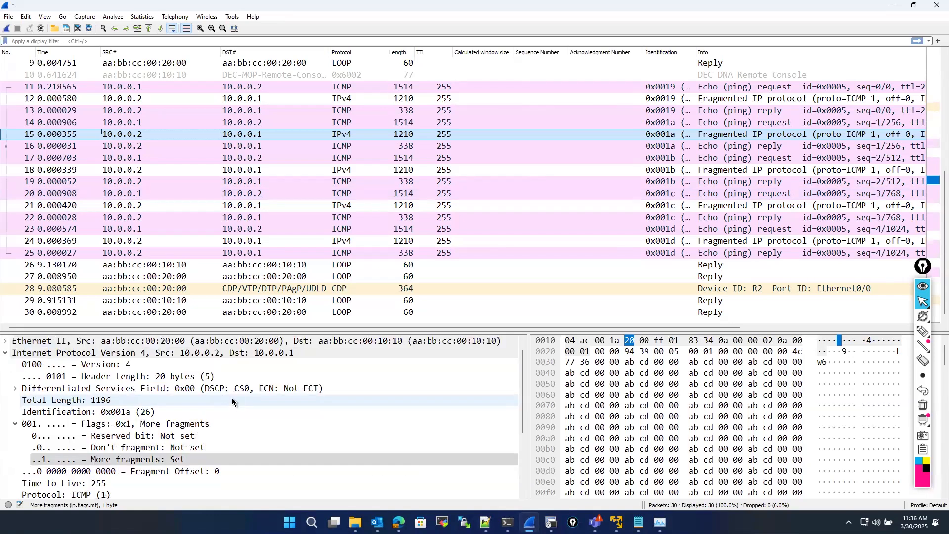
scroll(232, 402, up, 1)
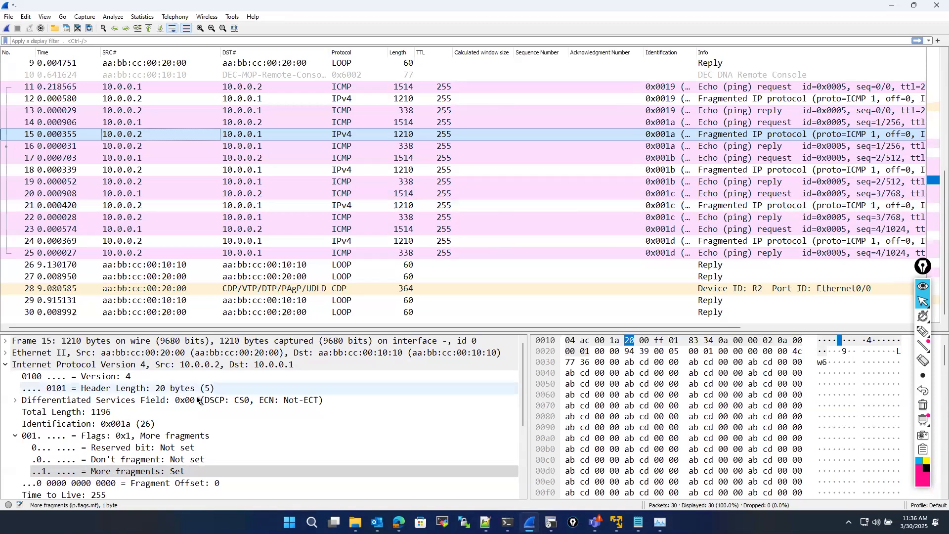
scroll(192, 406, down, 4)
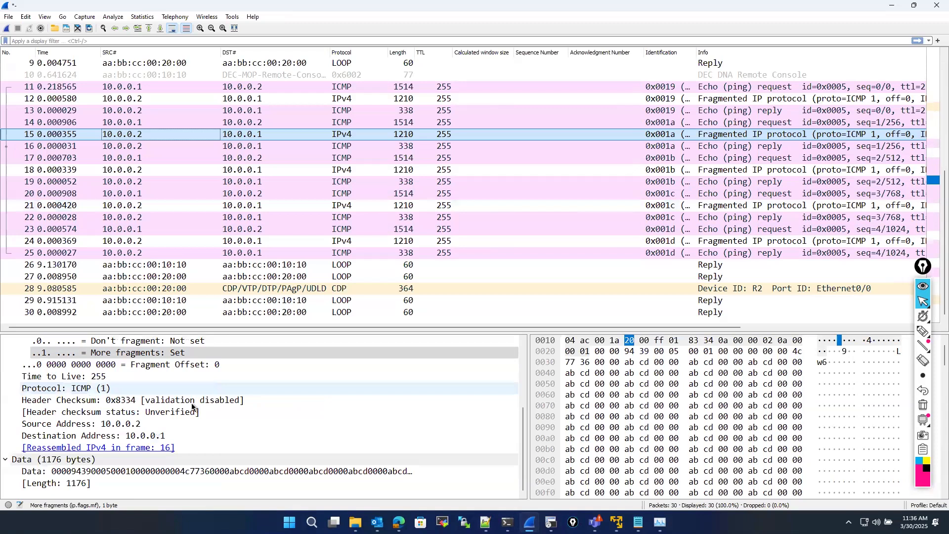
click(115, 178)
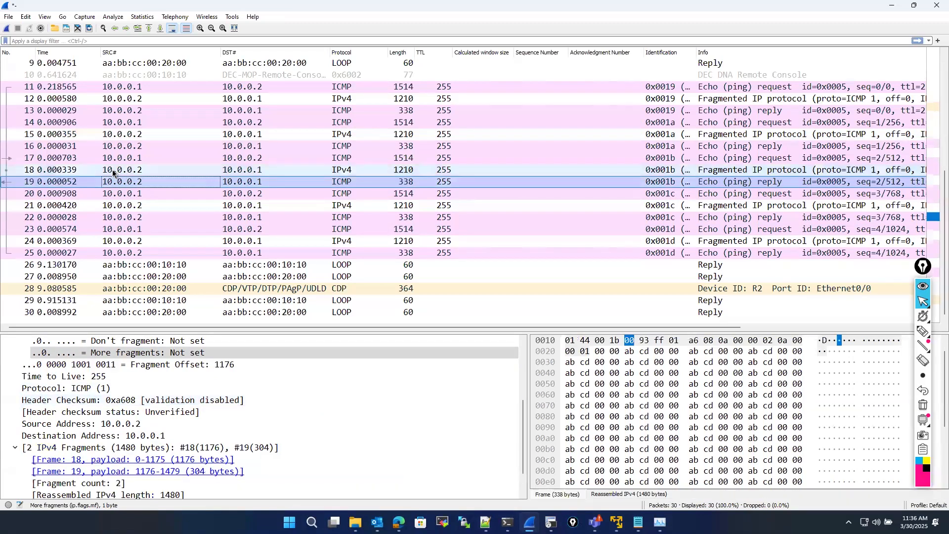
scroll(217, 440, down, 1)
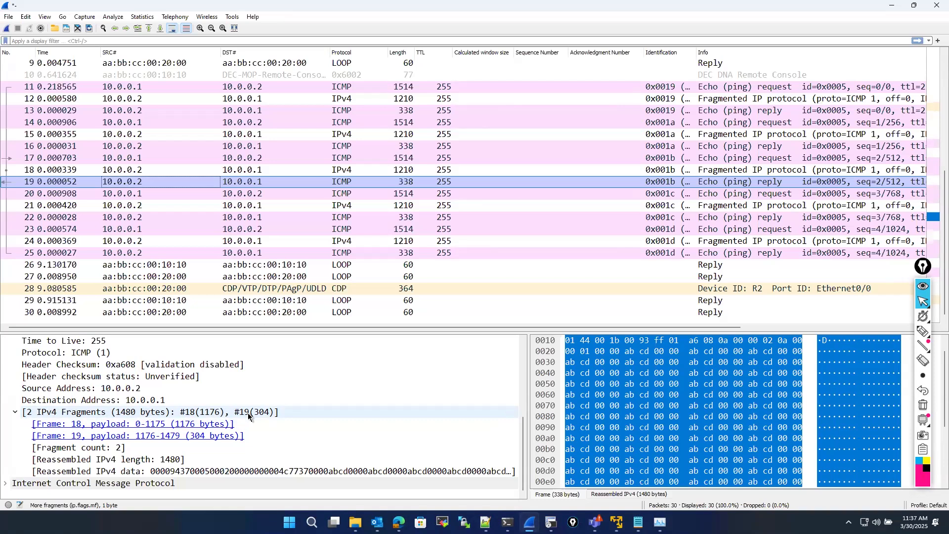
click(210, 414)
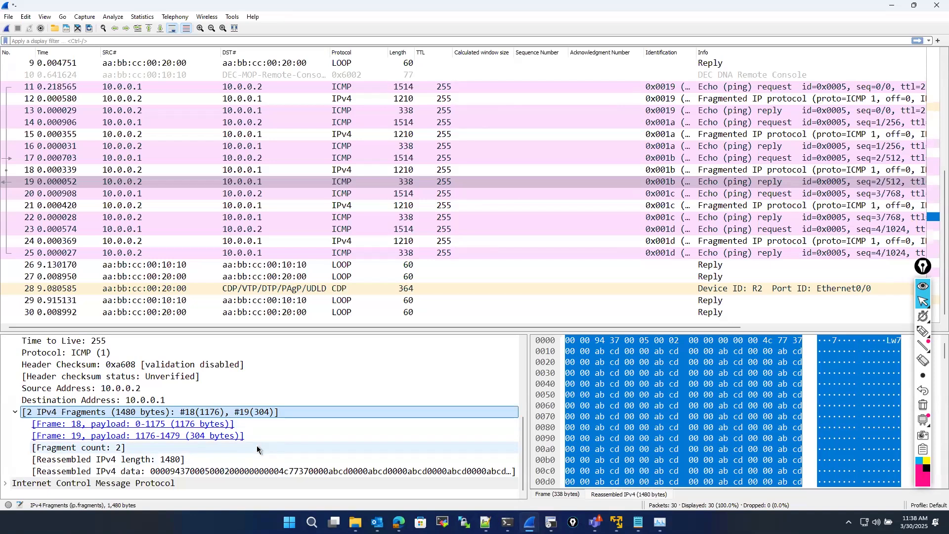
Minimise Wireshark, switch to the "Packet level v4" PowerPoint deck, and go to slide 98 at its end
click(891, 6)
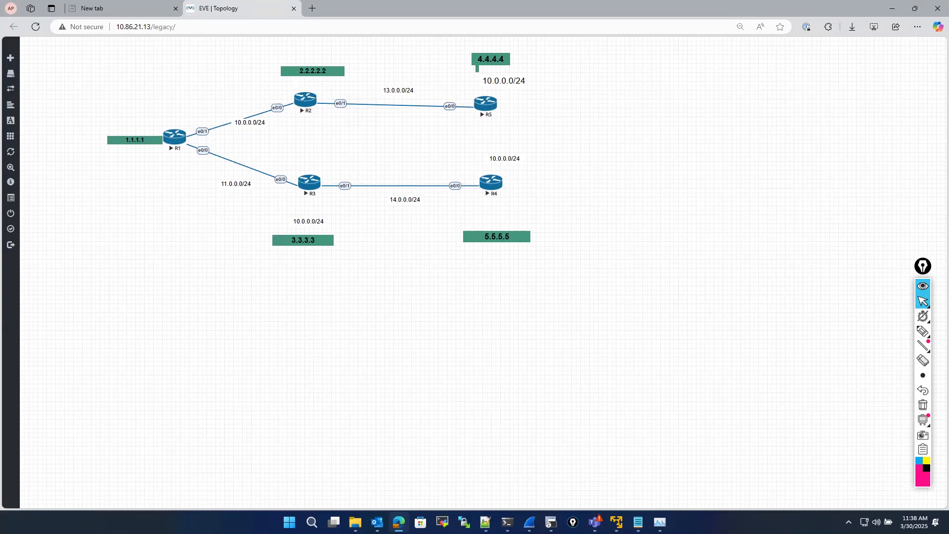
key(alt+Tab)
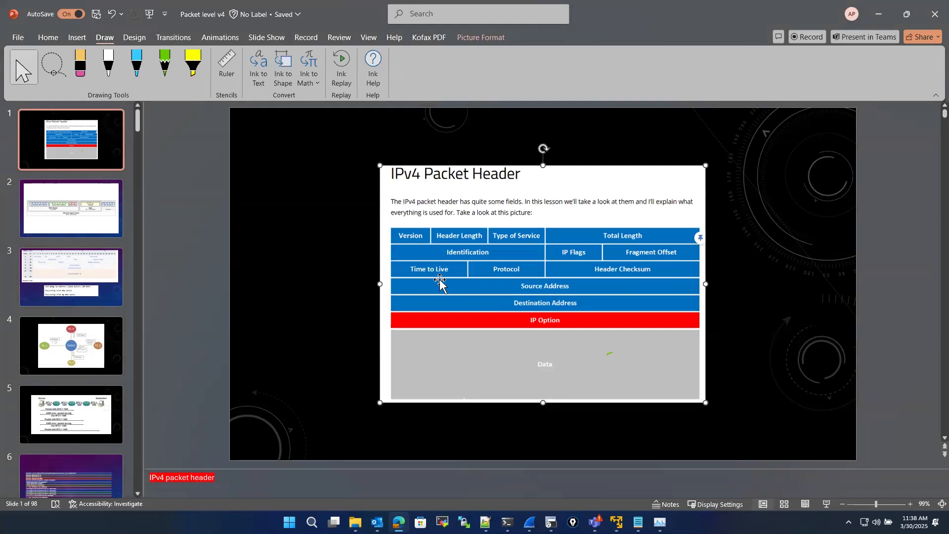
drag(139, 119, 151, 132)
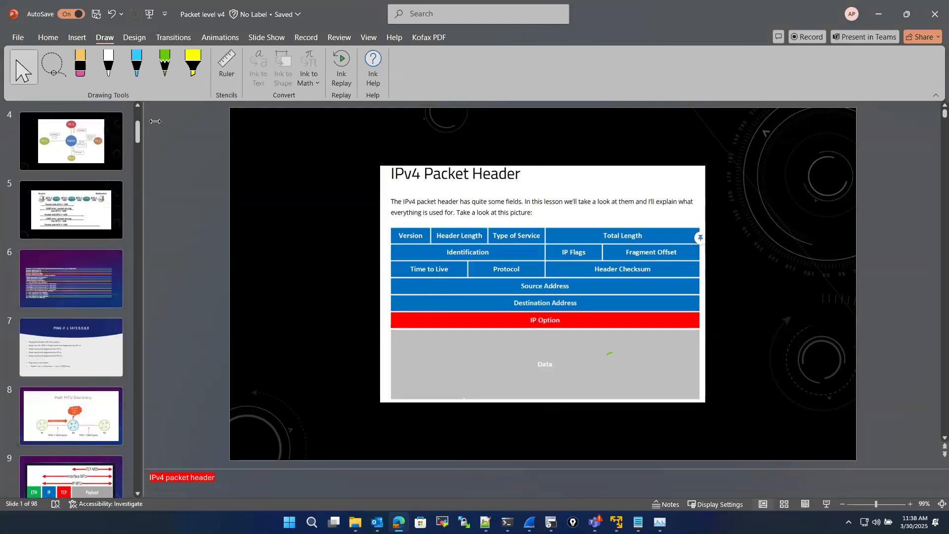
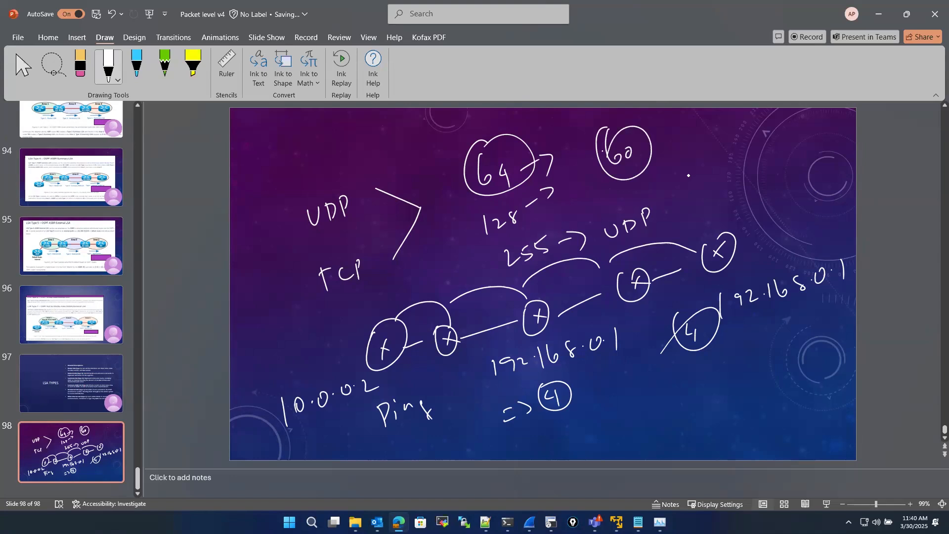
Write 58 with an arrow to a circled number on slide 98, and draw a slash in front of the last router in the sketch
drag(686, 170, 684, 184)
drag(690, 170, 700, 168)
drag(715, 164, 715, 178)
drag(697, 232, 683, 298)
mouse_move(735, 173)
mouse_down()
mouse_move(787, 163)
mouse_move(804, 141)
mouse_up()
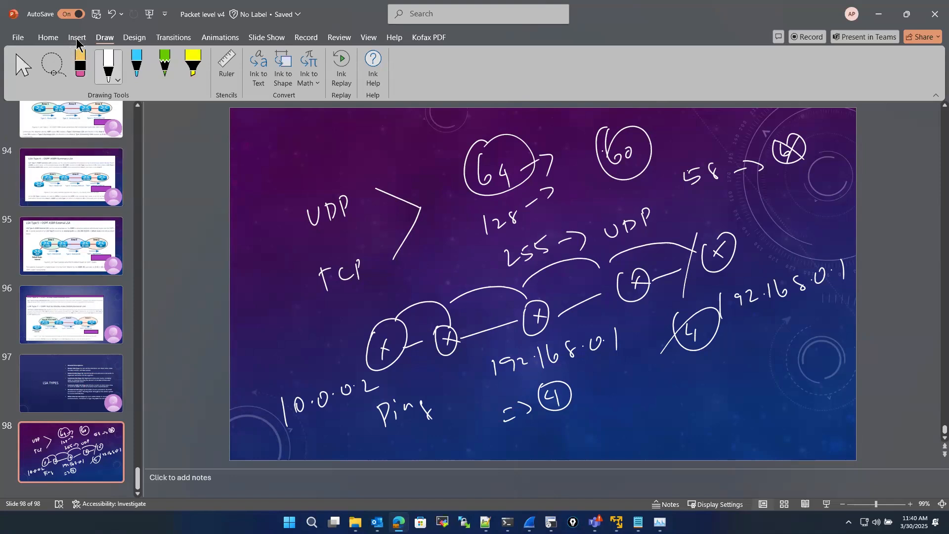
Clear all ink from slide 98 and pen-sketch two router circles, with a switch box linked below the first one
key(ctrl+a)
key(Delete)
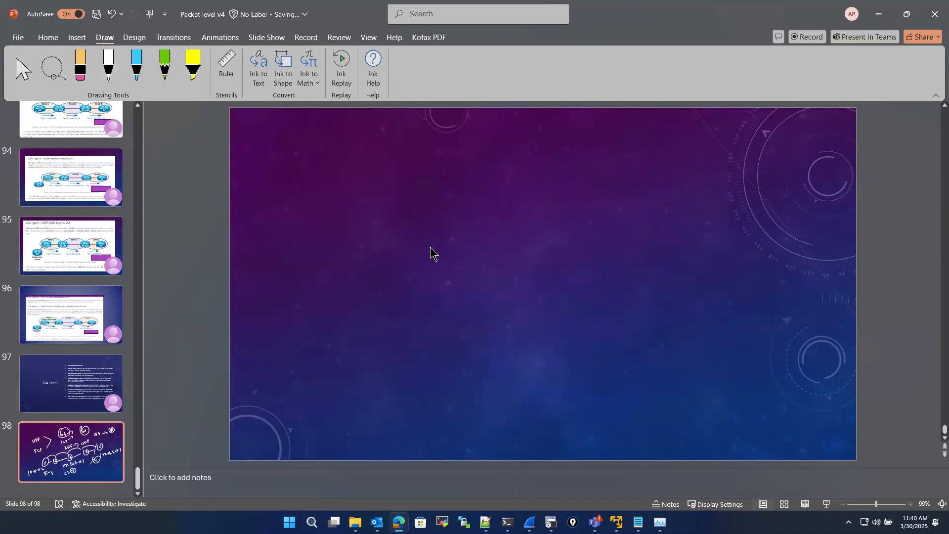
click(108, 66)
mouse_move(351, 168)
mouse_down()
mouse_move(373, 152)
mouse_move(352, 166)
mouse_up()
drag(569, 146, 570, 144)
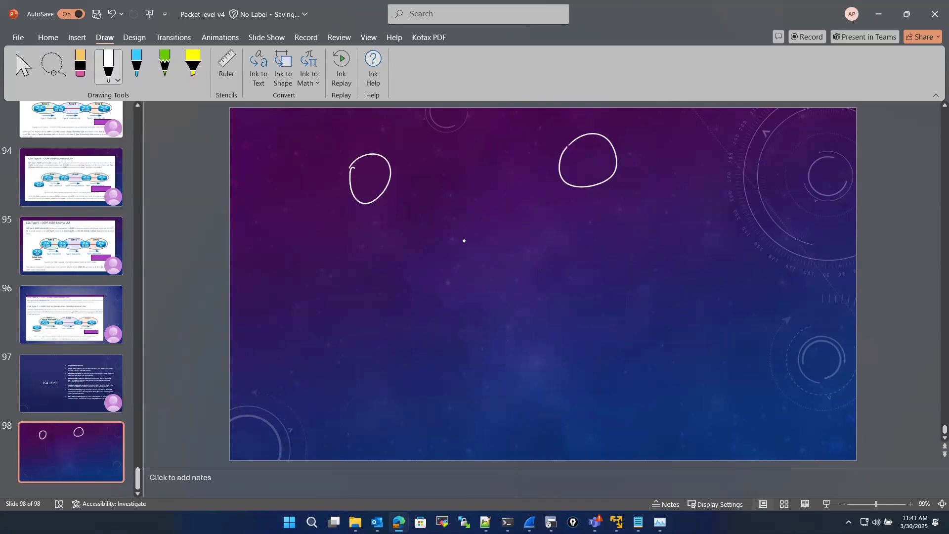
mouse_move(375, 177)
mouse_down()
mouse_move(371, 193)
mouse_move(380, 186)
mouse_move(403, 262)
mouse_move(397, 308)
mouse_up()
mouse_move(388, 284)
mouse_down()
mouse_move(408, 302)
mouse_move(418, 297)
mouse_move(400, 341)
mouse_up()
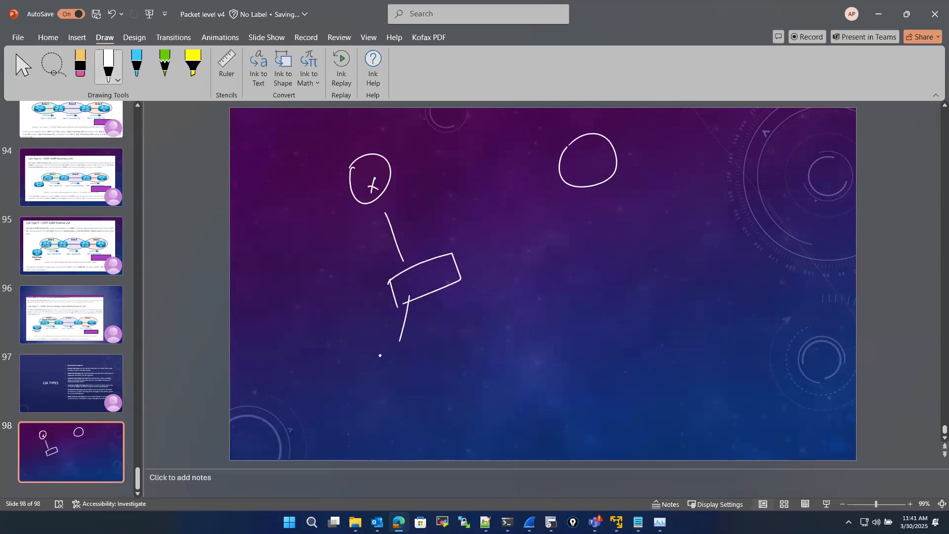
Sketch a small box labelled Teams below the switch, and draw a curved arrow from the first router to the second
drag(370, 379, 370, 404)
mouse_move(370, 378)
mouse_down()
mouse_move(396, 393)
mouse_move(371, 405)
mouse_move(408, 413)
mouse_move(410, 399)
mouse_up()
drag(415, 404, 447, 394)
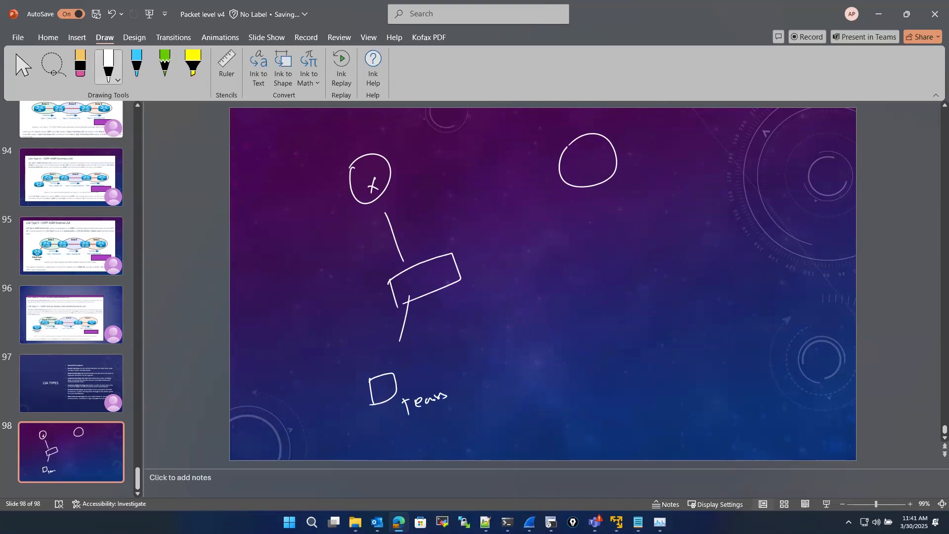
mouse_move(400, 168)
mouse_down()
mouse_move(548, 140)
mouse_move(539, 160)
mouse_up()
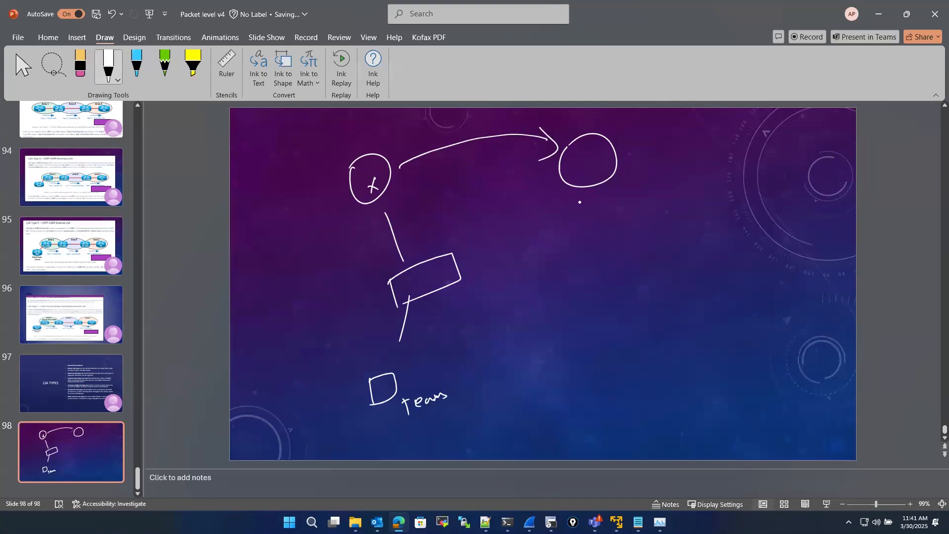
Handwrite an IP address beginning with 52.0.0 beneath the second router circle
mouse_move(580, 209)
mouse_down()
mouse_move(573, 226)
mouse_move(607, 206)
mouse_up()
click(599, 211)
click(615, 205)
mouse_move(619, 198)
mouse_down()
mouse_move(643, 190)
mouse_move(654, 198)
mouse_up()
click(631, 195)
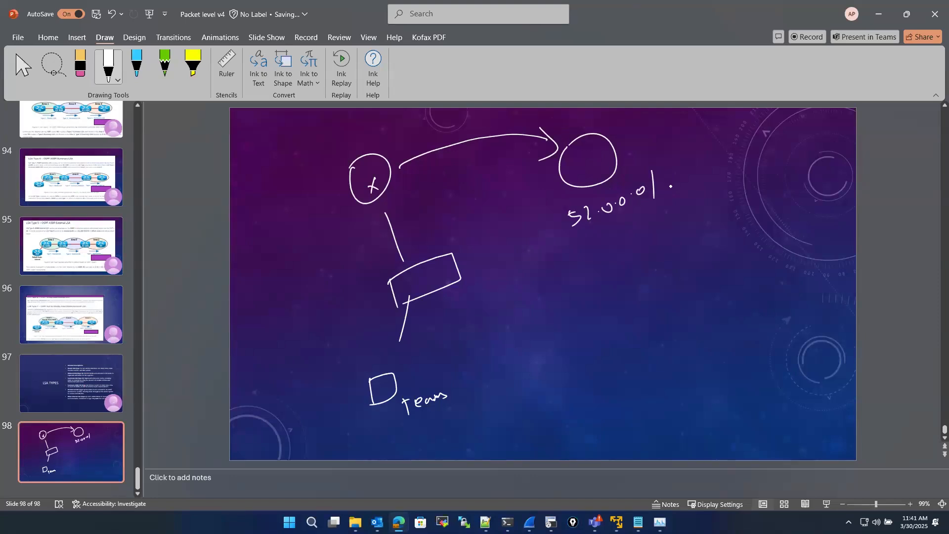
drag(577, 208, 570, 211)
Sketch a branch router linked below the first router, mark the second router with an X, and draw an outgoing arrow from the first
mouse_move(350, 194)
mouse_down()
mouse_move(278, 300)
mouse_move(287, 316)
mouse_up()
drag(287, 310, 299, 310)
mouse_move(596, 160)
mouse_down()
mouse_move(584, 178)
mouse_move(598, 176)
mouse_up()
mouse_move(363, 175)
mouse_down()
mouse_move(263, 169)
mouse_move(270, 182)
mouse_up()
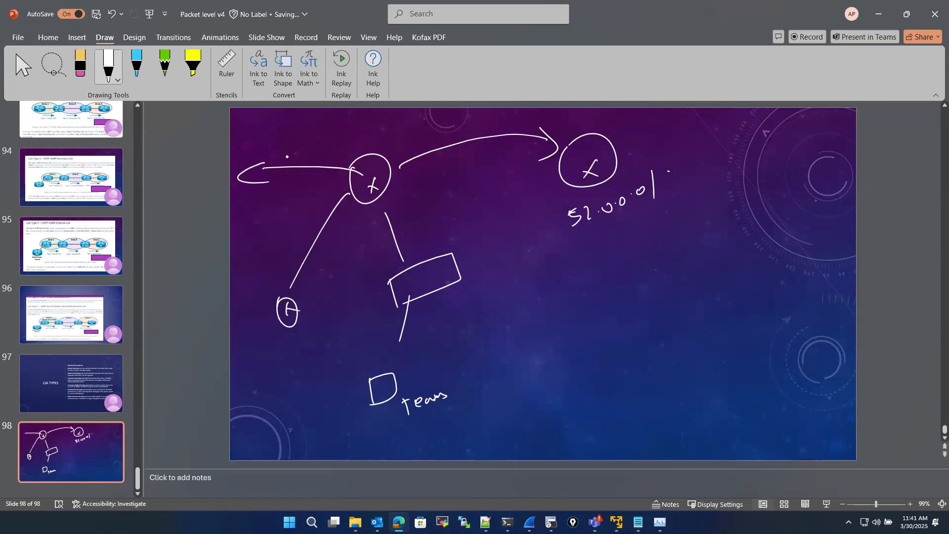
Label the first router Headend and its outgoing arrow Internet, and trace the traffic path from the Teams box to the second router
drag(382, 137, 467, 131)
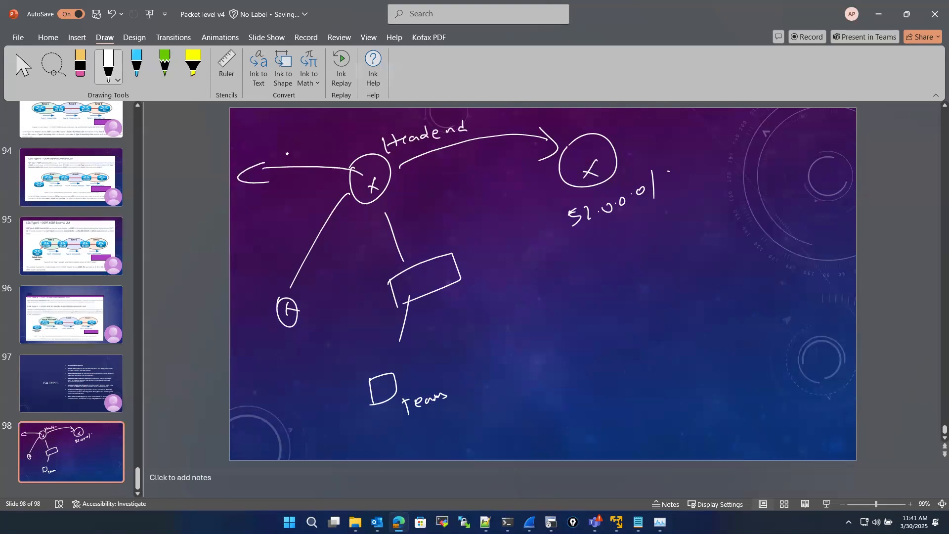
mouse_move(285, 146)
mouse_down()
mouse_move(301, 157)
mouse_move(378, 131)
mouse_up()
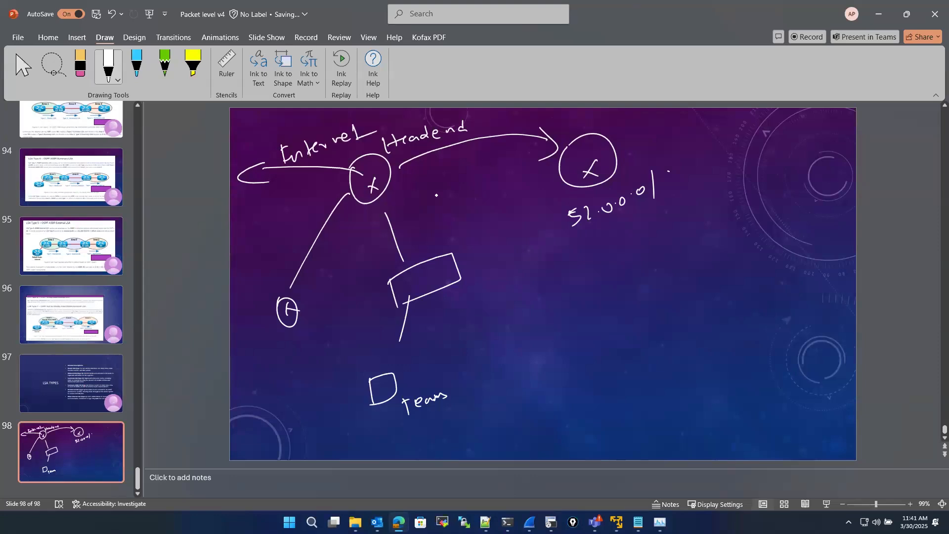
drag(425, 369, 416, 258)
mouse_move(394, 385)
mouse_down()
mouse_move(383, 225)
mouse_move(615, 168)
mouse_move(613, 177)
mouse_up()
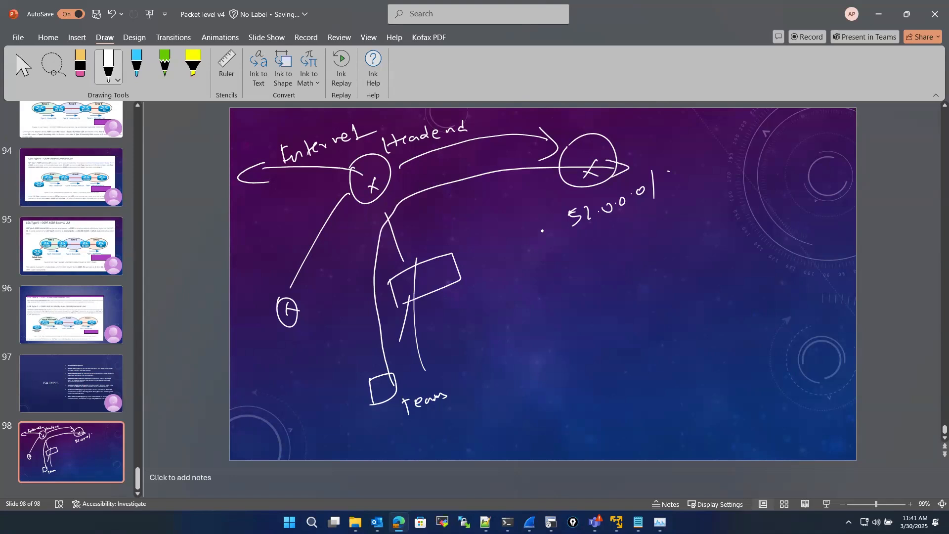
Handwrite "TTL - 15" and "TTL - 10" beside the sketch with both numbers circled, and strike out the second TTL
drag(517, 323, 516, 340)
drag(509, 323, 522, 318)
mouse_move(528, 320)
mouse_down()
mouse_move(527, 336)
mouse_move(527, 315)
mouse_up()
mouse_move(534, 312)
mouse_down()
mouse_move(542, 327)
mouse_move(591, 297)
mouse_move(611, 298)
mouse_up()
mouse_move(613, 275)
mouse_down()
mouse_move(627, 272)
mouse_move(592, 277)
mouse_up()
mouse_move(544, 375)
mouse_down()
mouse_move(546, 394)
mouse_move(547, 374)
mouse_up()
drag(554, 372, 574, 369)
mouse_move(575, 364)
mouse_down()
mouse_move(571, 381)
mouse_move(596, 360)
mouse_up()
drag(610, 346, 609, 361)
mouse_move(615, 341)
mouse_down()
mouse_move(622, 352)
mouse_move(618, 341)
mouse_up()
drag(604, 332, 602, 348)
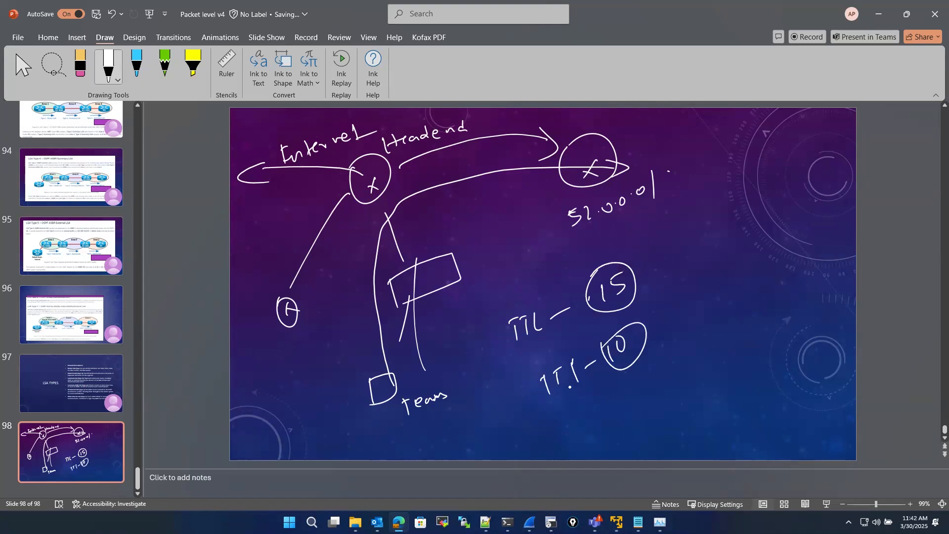
drag(558, 412, 575, 342)
drag(547, 388, 571, 379)
Delete the network sketch and the TTL notes from slide 98, and erase the leftover pen marks
click(25, 67)
click(357, 192)
key(Delete)
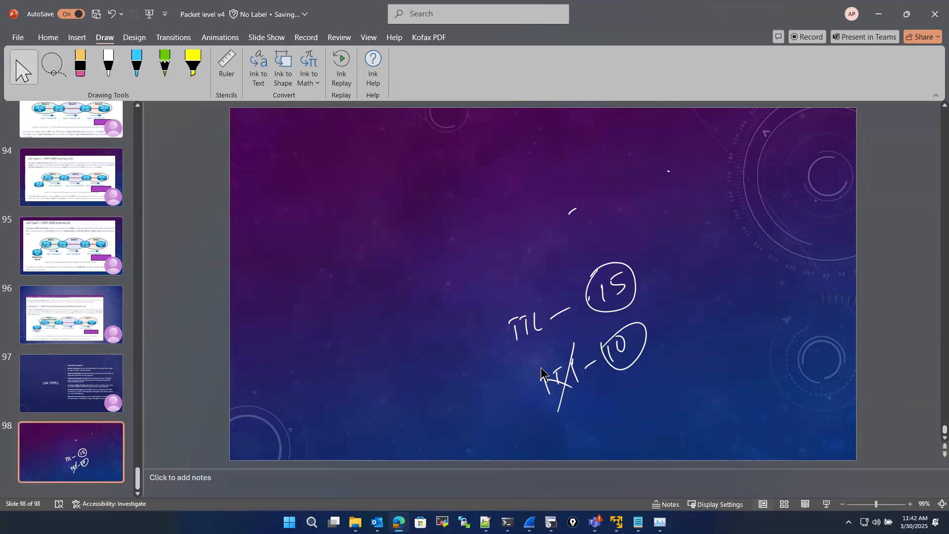
click(549, 380)
key(Delete)
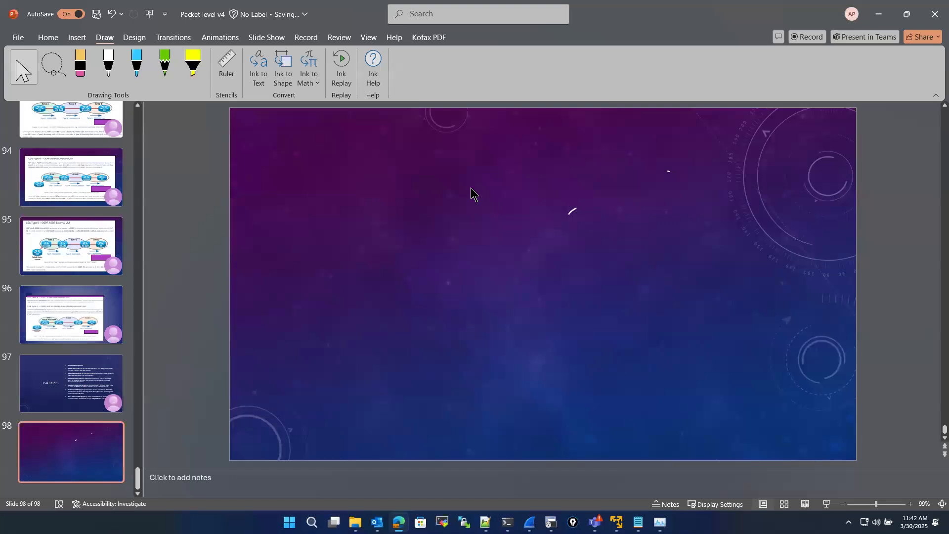
click(81, 68)
mouse_move(569, 208)
mouse_down()
mouse_move(659, 185)
mouse_move(591, 186)
mouse_up()
click(79, 444)
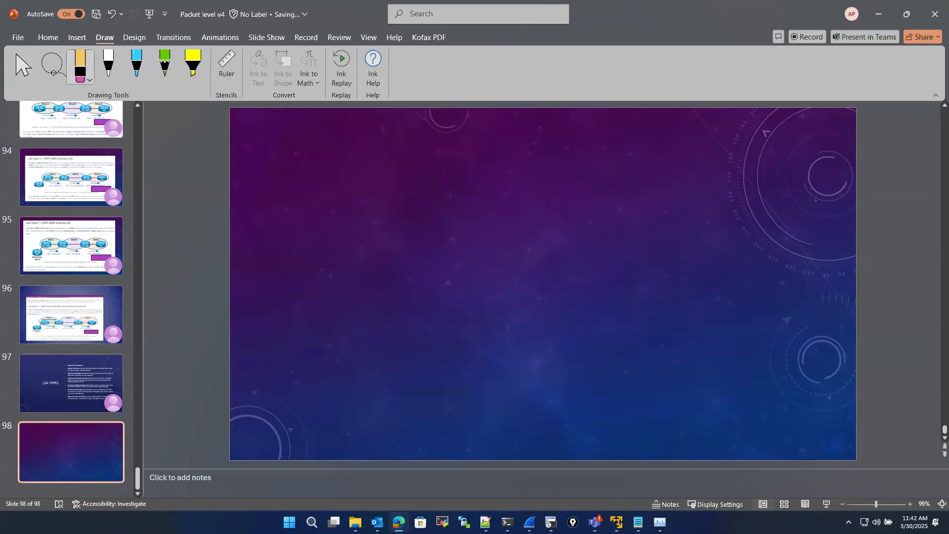
Switch to the router terminal over the EVE topology and bring up the R1 console prompt
key(alt+Tab)
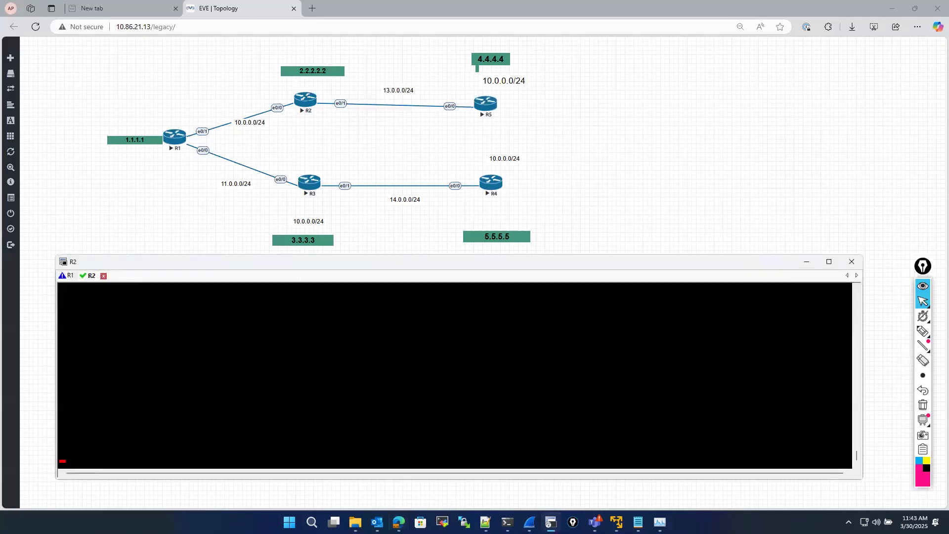
click(70, 276)
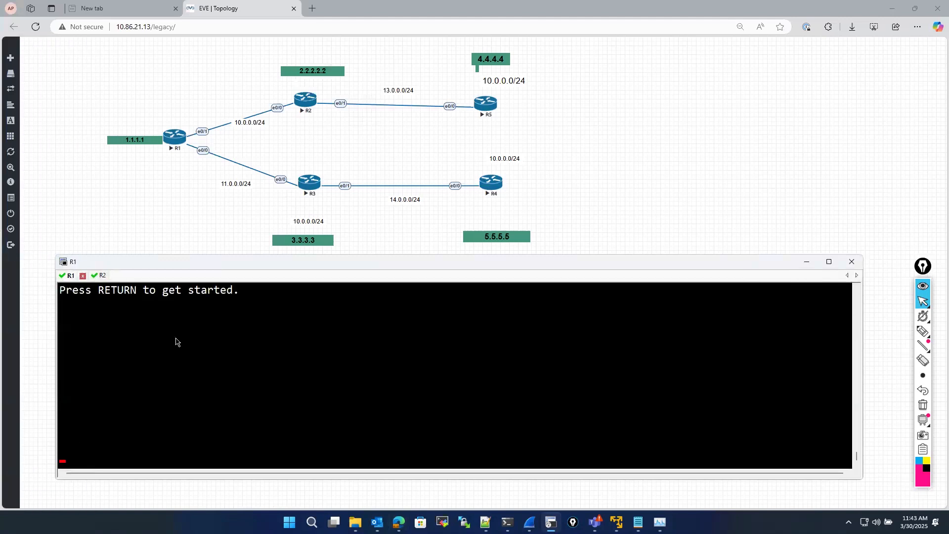
key(Return)
key(Return)
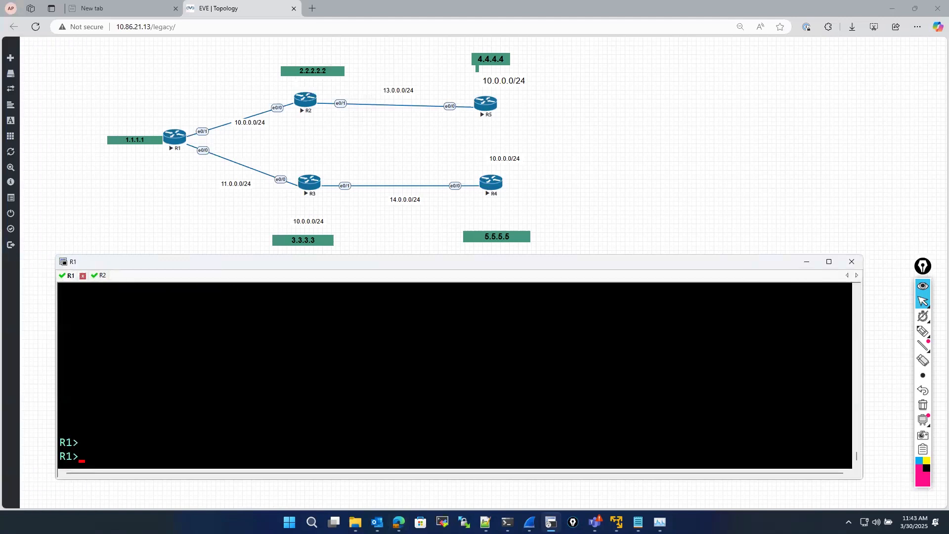
Enter privileged EXEC mode on R1
text(en)
key(Return)
text(conf)
key(Tab)
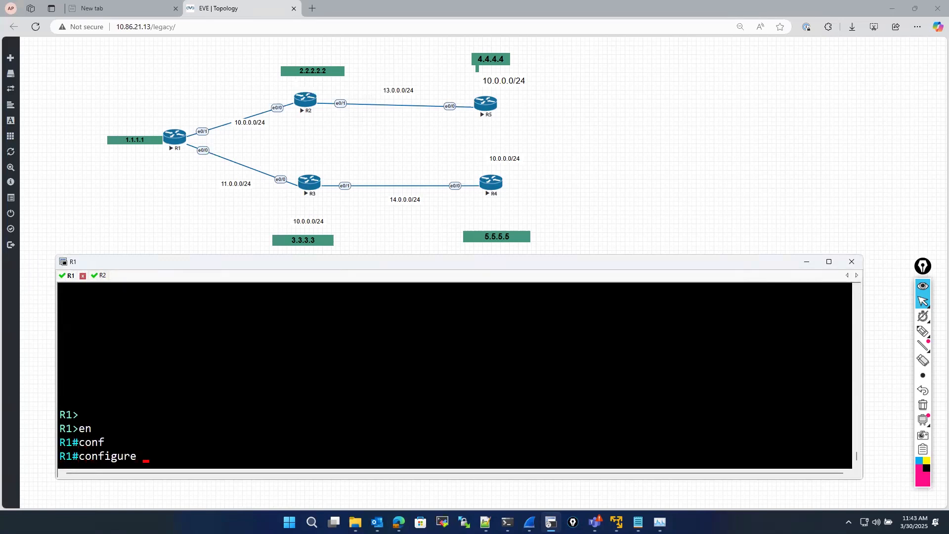
key(BackSpace)
key(BackSpace)
key(BackSpace)
key(BackSpace)
key(BackSpace)
key(BackSpace)
key(BackSpace)
key(BackSpace)
key(BackSpace)
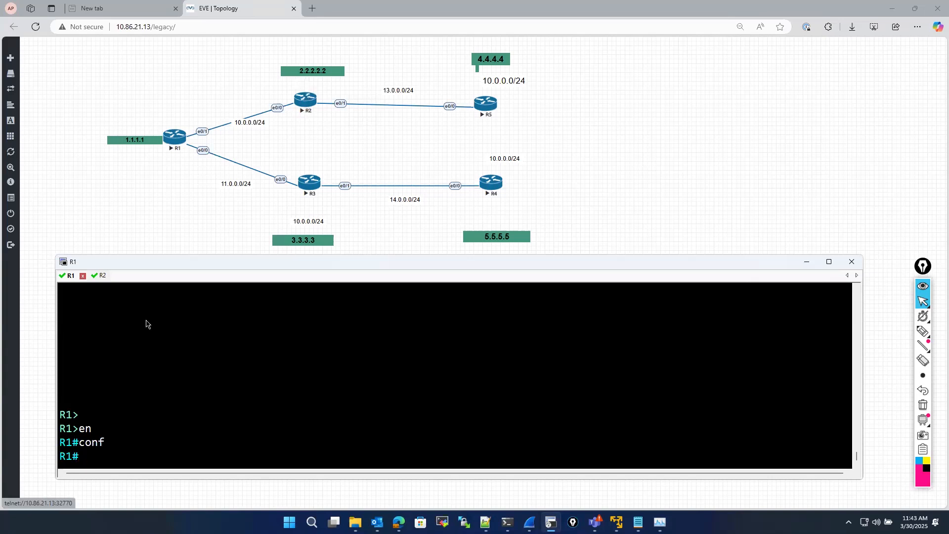
Switch to the R2 console, enter privileged mode and start configuring from the terminal
click(100, 276)
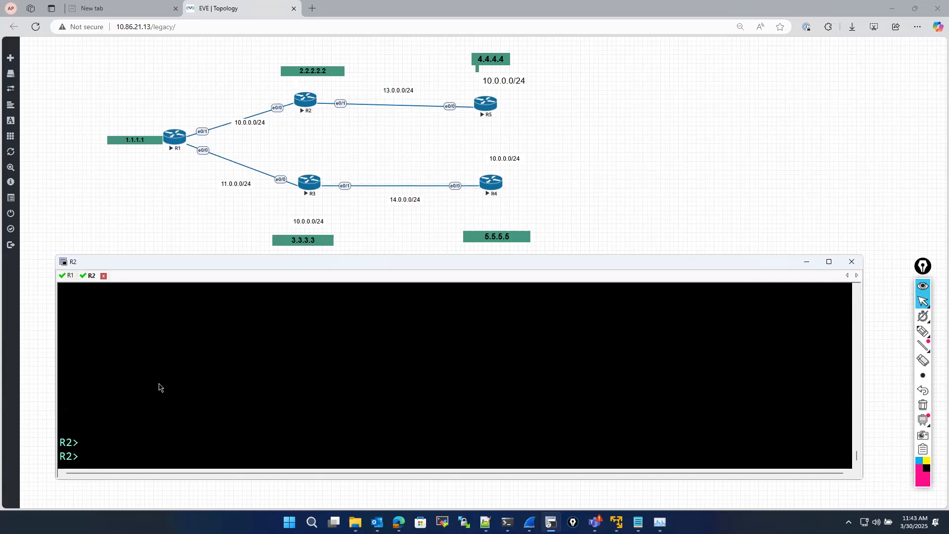
key(Return)
key(Return)
key(Return)
text(en)
key(Return)
key(Return)
text(co)
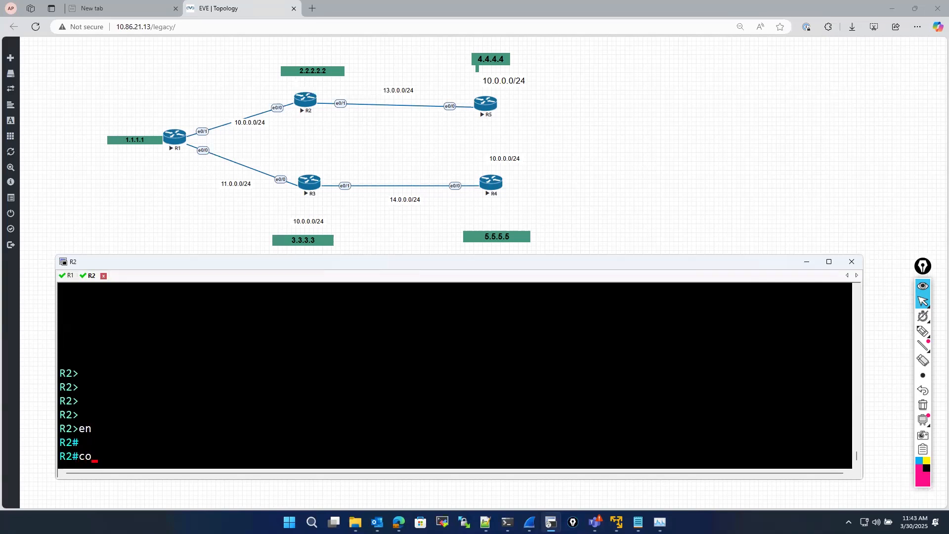
text(nf)
key(Tab)
key(Return)
key(Return)
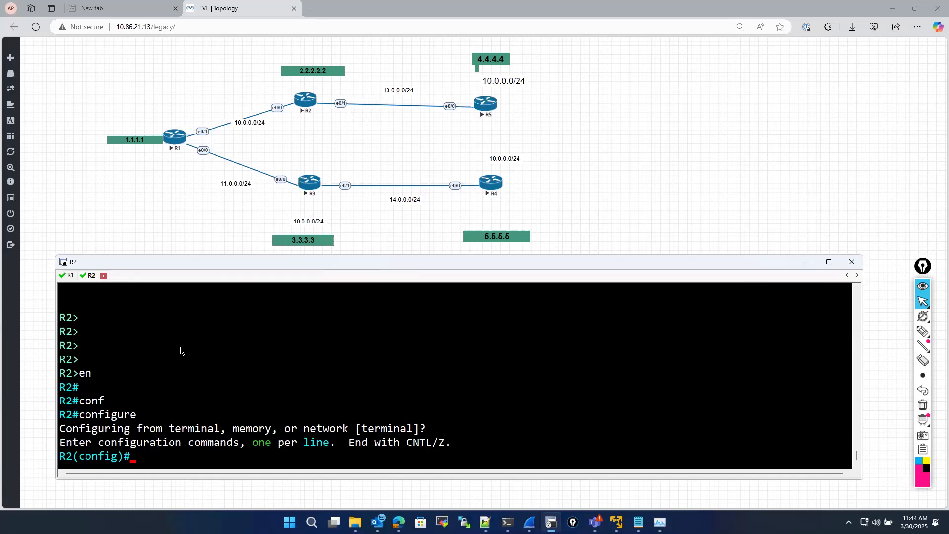
Assign IP address 13.0.0.1 with mask 255.255.255.0 to interface ethernet 0/1 on R2
text(int)
key(Tab)
text(et)
key(Tab)
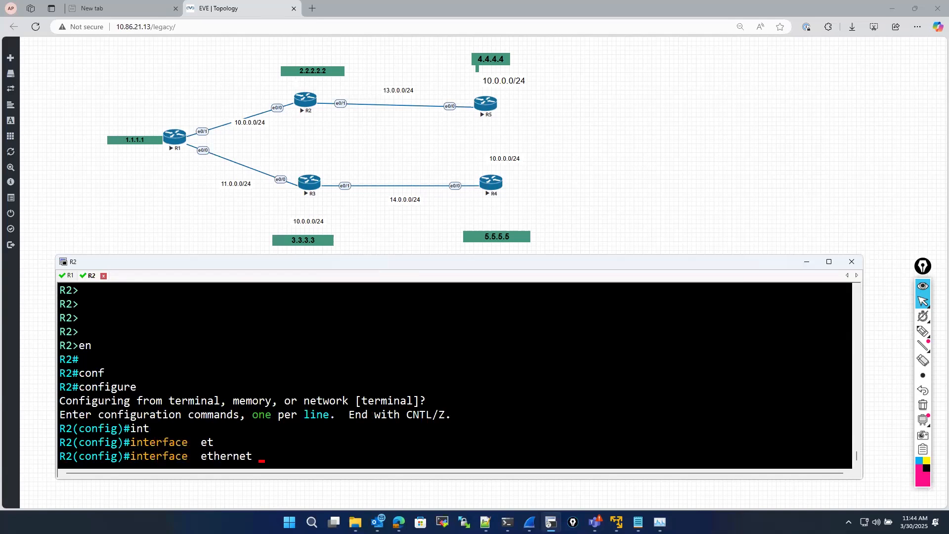
text(0/1)
key(Return)
text(ip add)
key(Tab)
text(13.0)
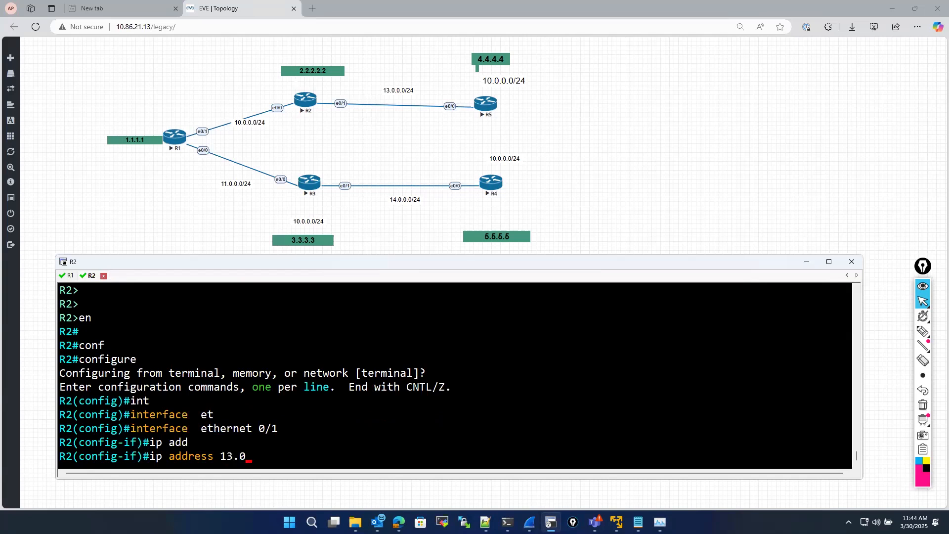
text(.0.1 255.255.255.)
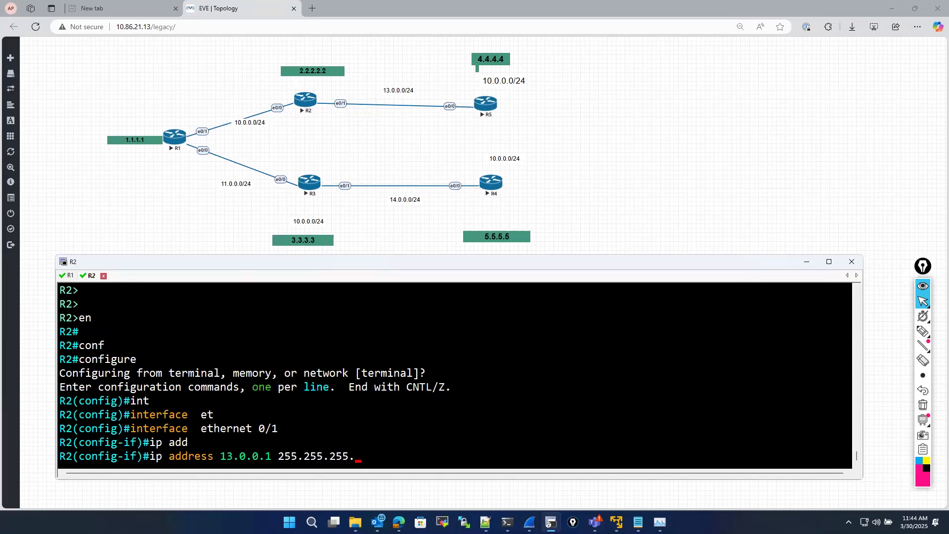
text(0)
key(Return)
Enable R2's ethernet 0/1 with no shutdown and exit back to privileged mode
text(no sh)
key(Return)
key(Return)
text(exit)
key(Return)
key(Return)
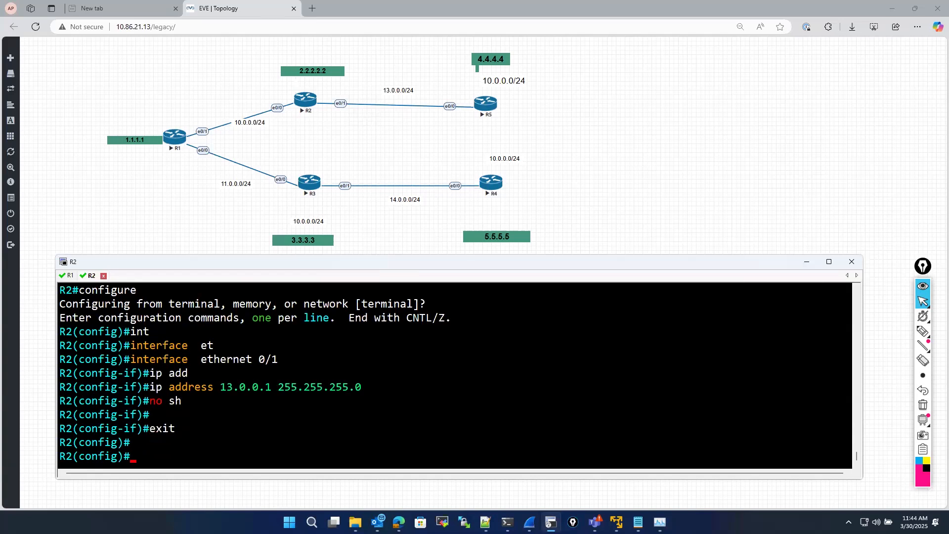
text(exit)
key(Return)
key(Return)
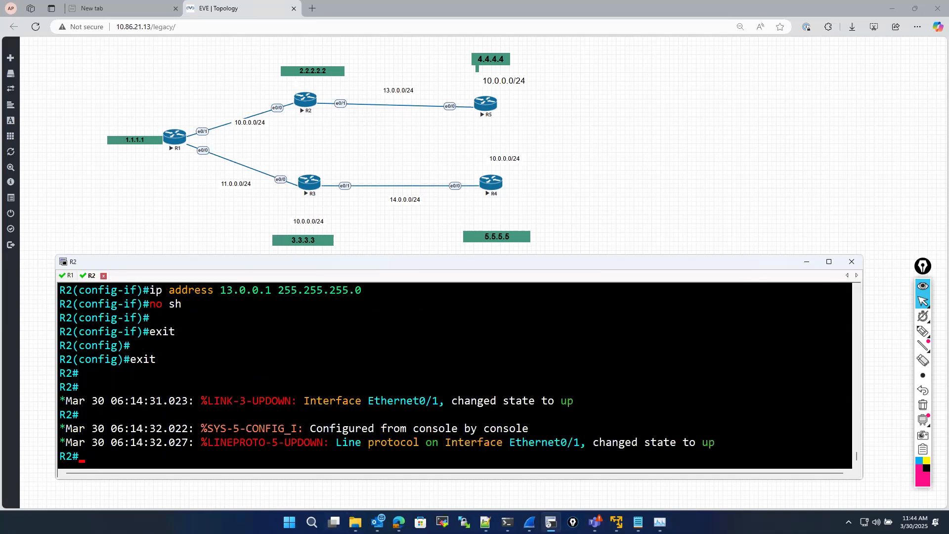
Re-enter global configuration mode on R2 from the terminal
text(conf)
key(Tab)
key(Return)
key(Return)
key(Return)
key(Return)
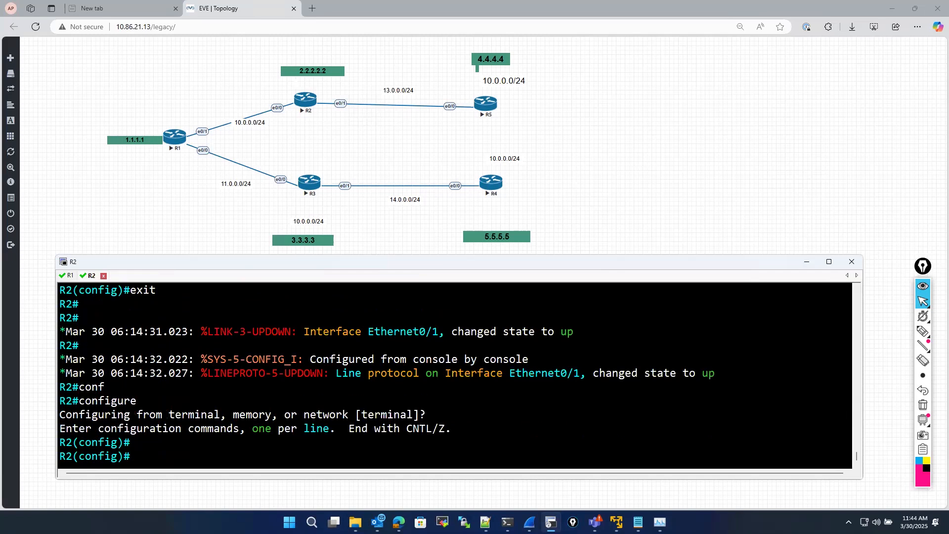
text(ui)
key(BackSpace)
key(BackSpace)
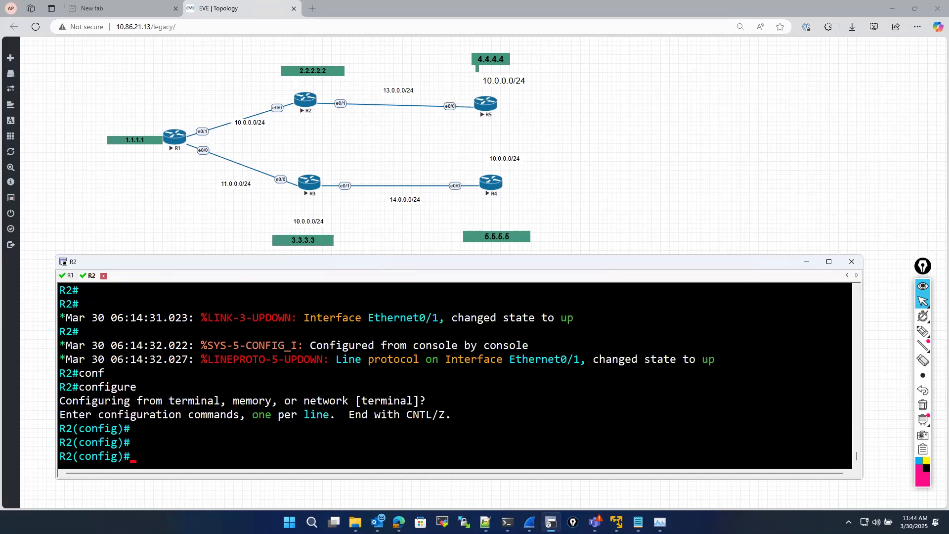
Set the IP MTU of R2's interface ethernet 0/1 to 1200 and return to global configuration mode
text(int)
key(Tab)
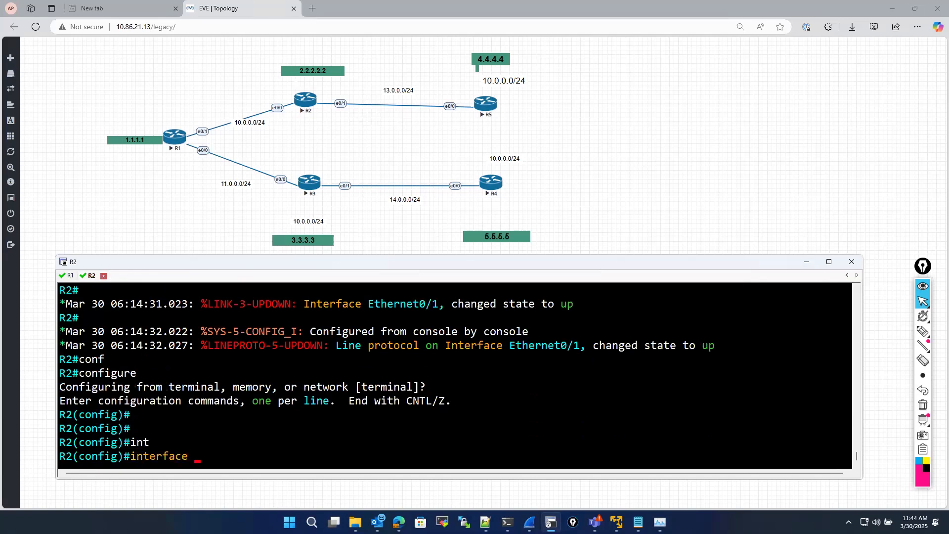
text(et)
key(Tab)
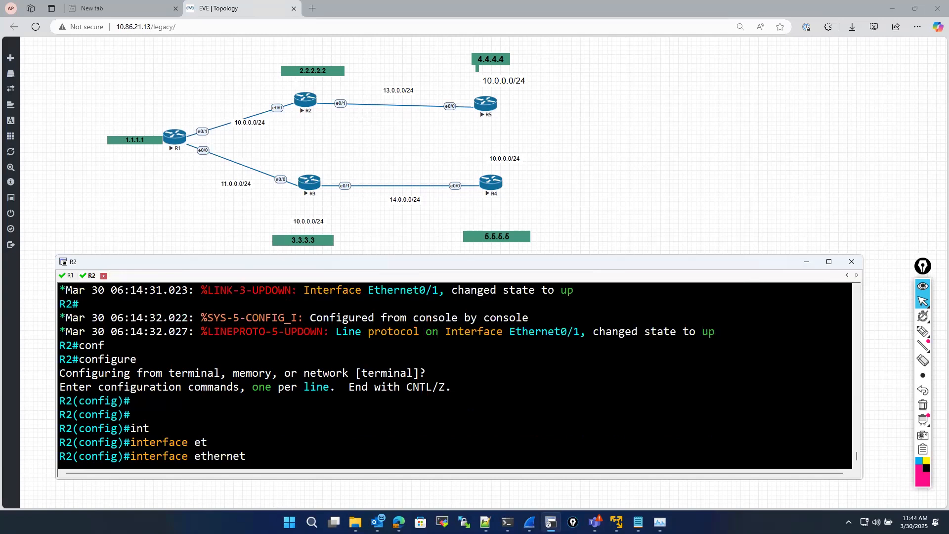
text(0/1)
key(Return)
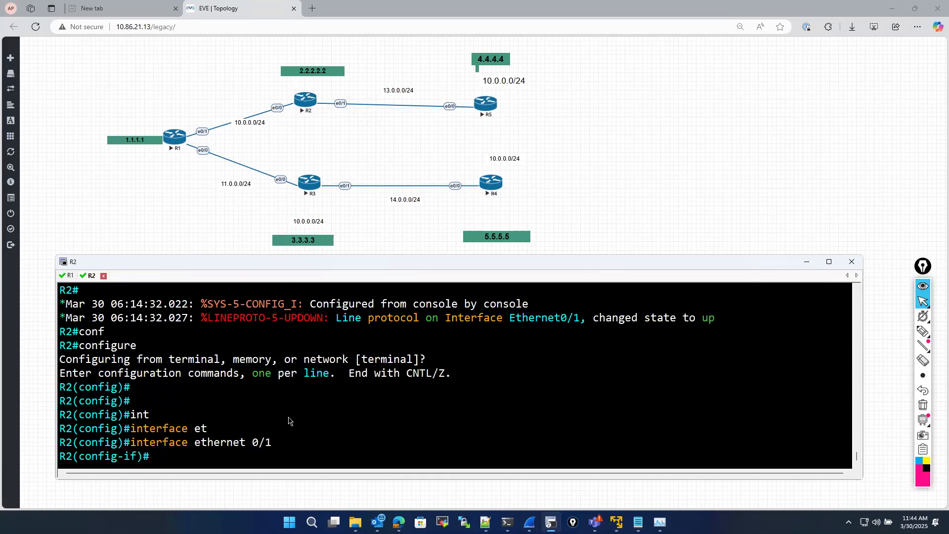
text(ip my)
key(BackSpace)
text(t)
key(Tab)
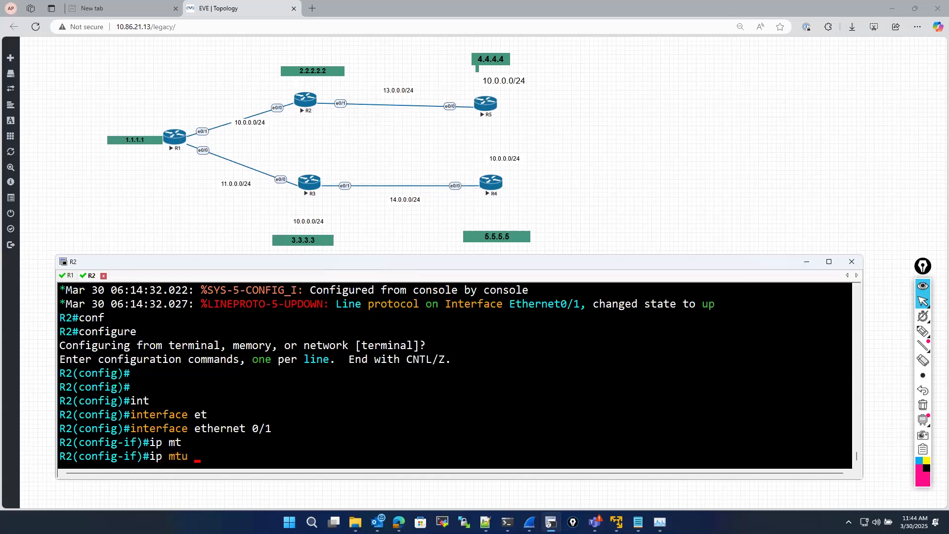
text(1200)
key(Return)
text(exit)
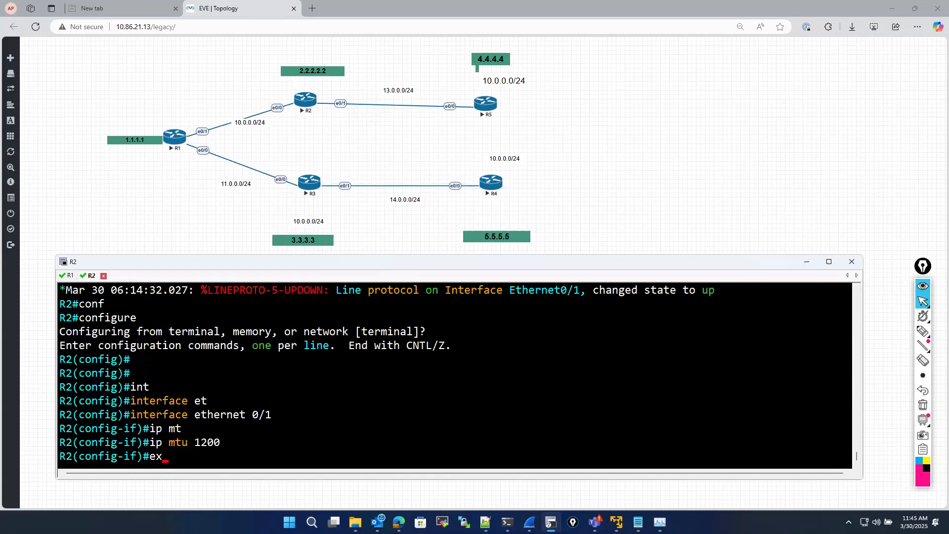
key(Return)
key(Return)
key(Return)
Create interface loopback 0 on R2
text(int)
key(Tab)
text(loo)
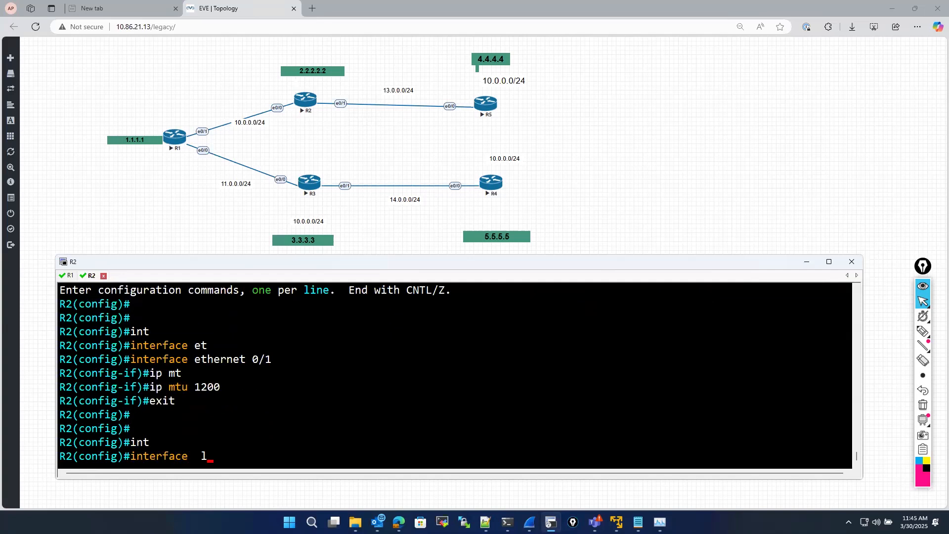
key(BackSpace)
key(BackSpace)
key(BackSpace)
text(loo)
key(Tab)
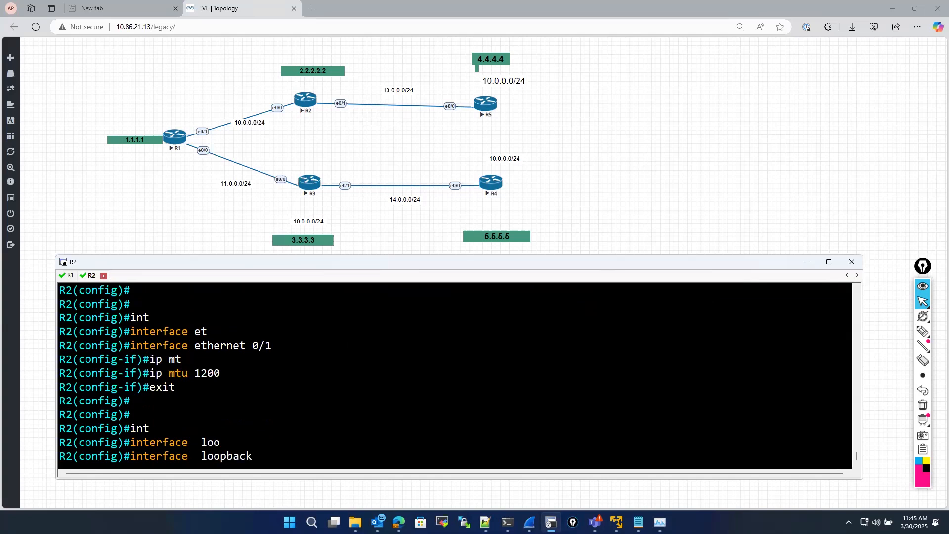
text(0)
key(Return)
Assign 2.2.2.2 with mask 255.255.255.255 to R2's loopback 0 and exit to privileged mode
text(ip add)
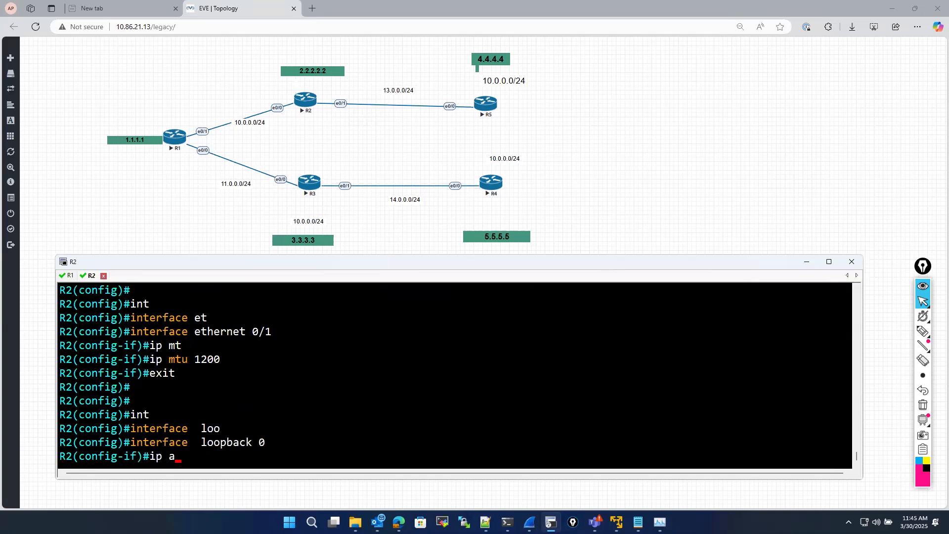
key(Tab)
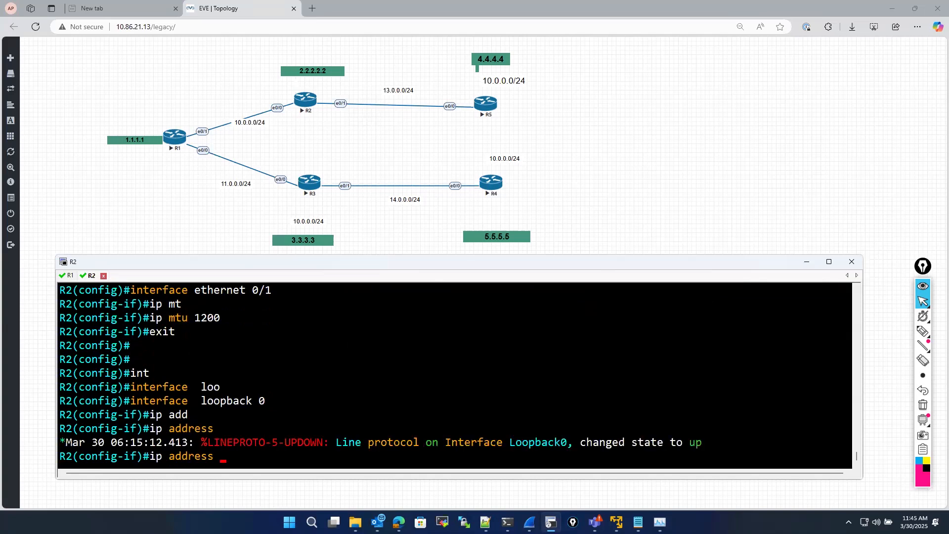
text(2.2.2.2 255.255.255.)
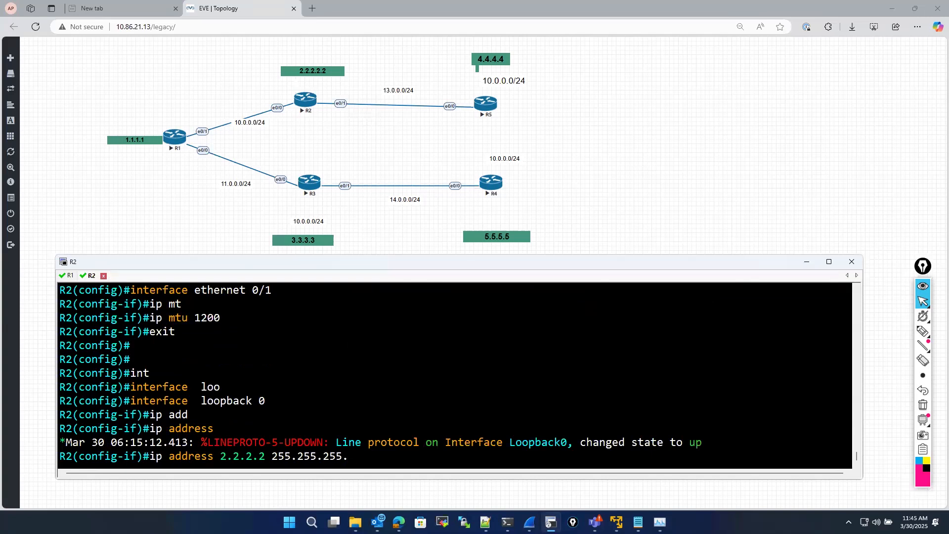
text(255)
key(Return)
text(exit)
key(Return)
key(Return)
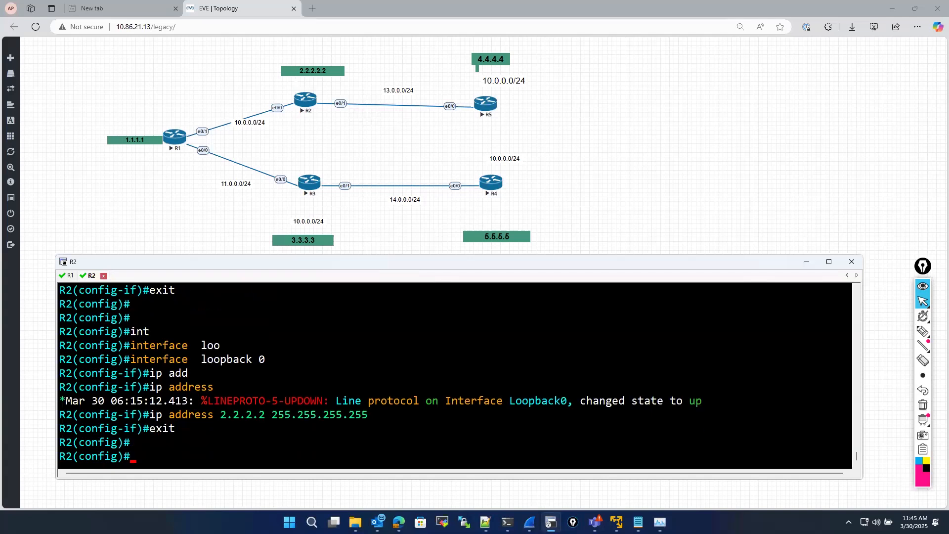
text(exit)
key(Return)
key(Return)
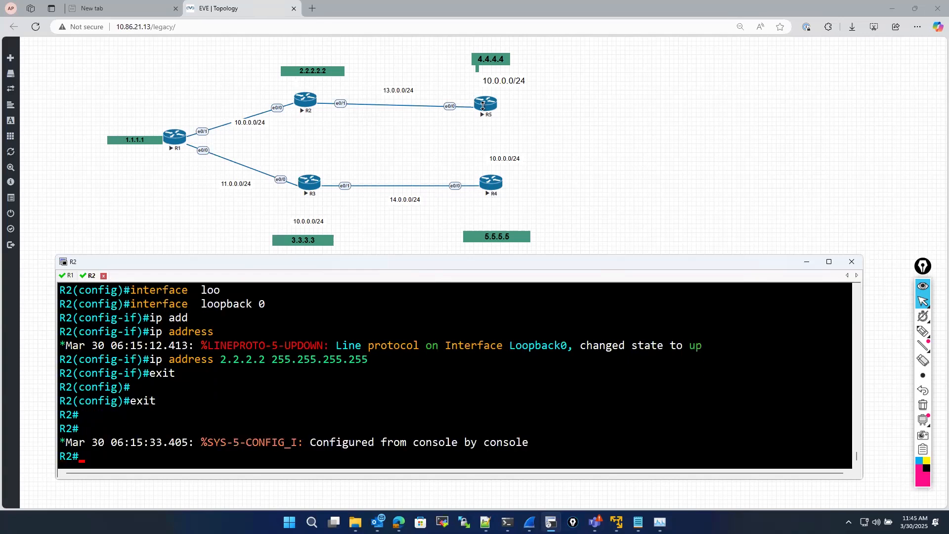
Open the R5 router's console in SecureCRT from the EVE topology and wake its prompt
click(483, 105)
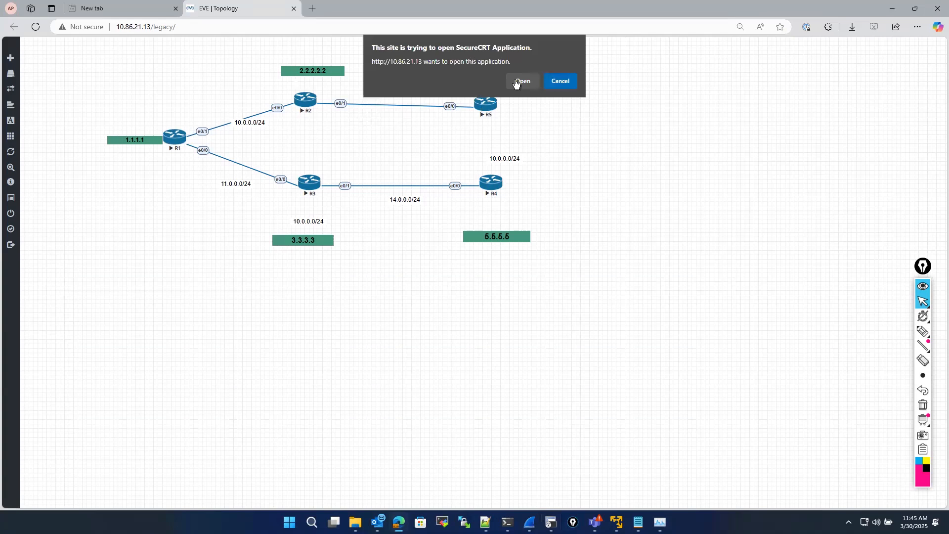
click(321, 358)
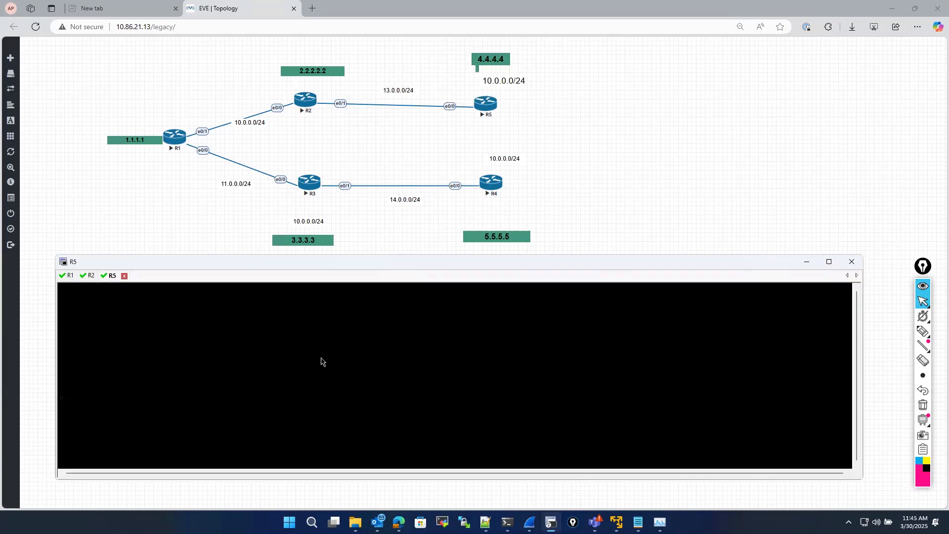
key(Return)
key(Return)
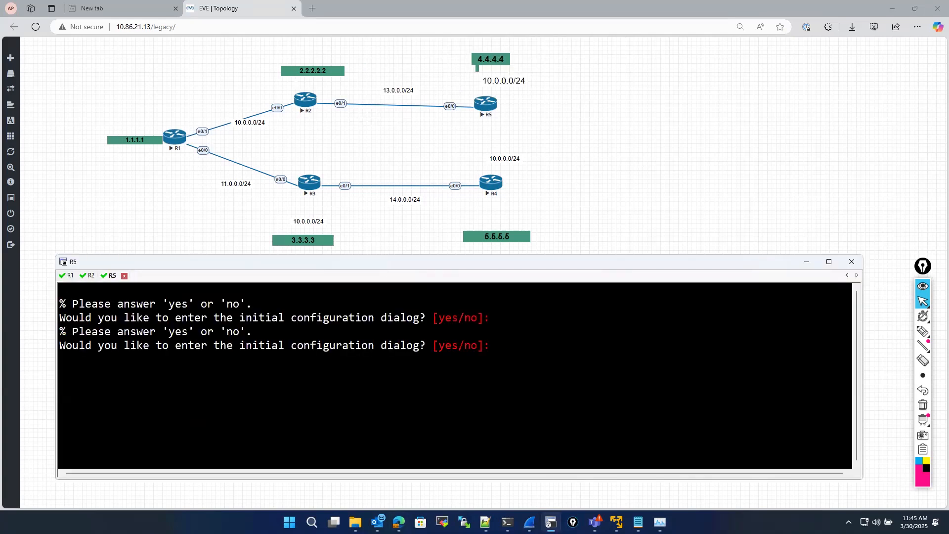
Answer no to R5's initial configuration dialog and enter privileged mode
text(no)
key(Return)
key(Return)
key(Return)
key(Return)
key(Return)
text(en)
key(Return)
key(Return)
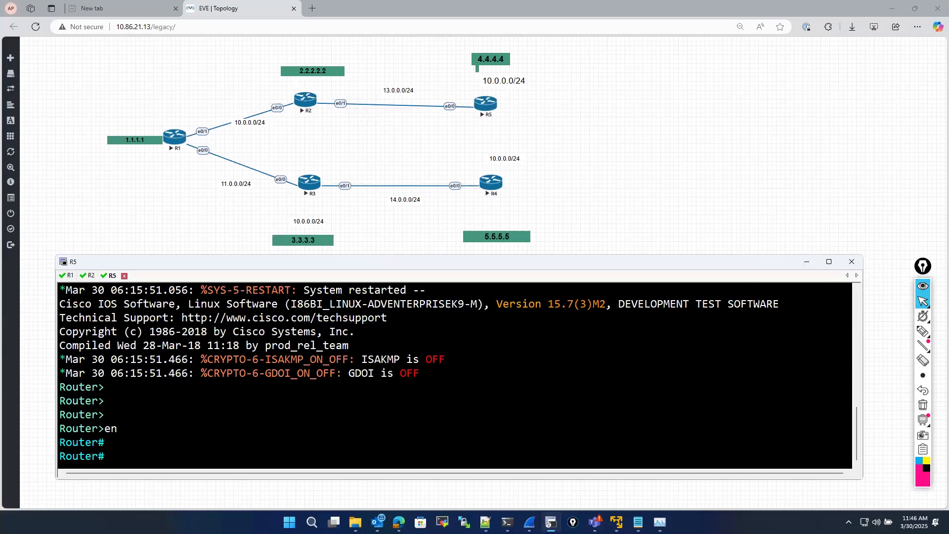
Enter global configuration mode on the new router and set its hostname to R5
text(conf)
key(Tab)
key(Return)
key(Return)
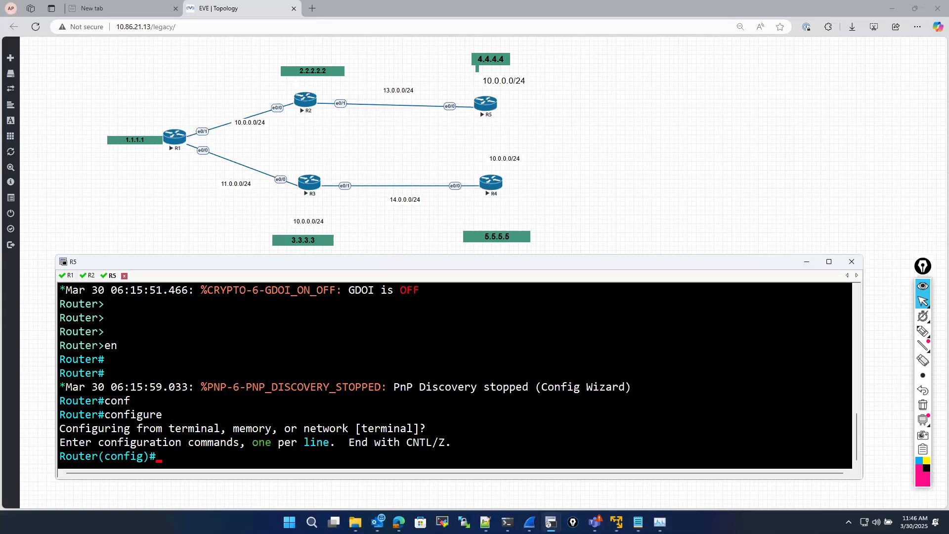
text(hos)
key(Tab)
text(r5)
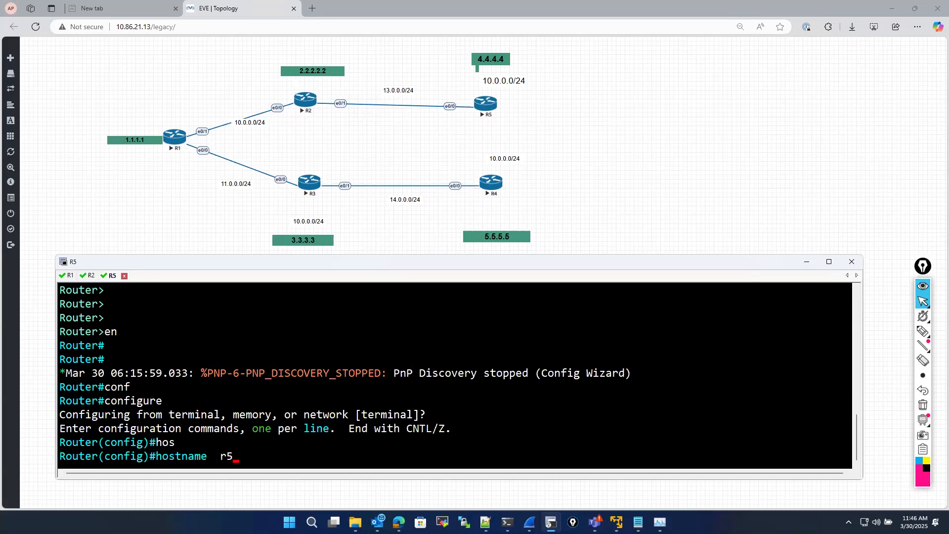
key(BackSpace)
key(BackSpace)
text(R5)
key(Return)
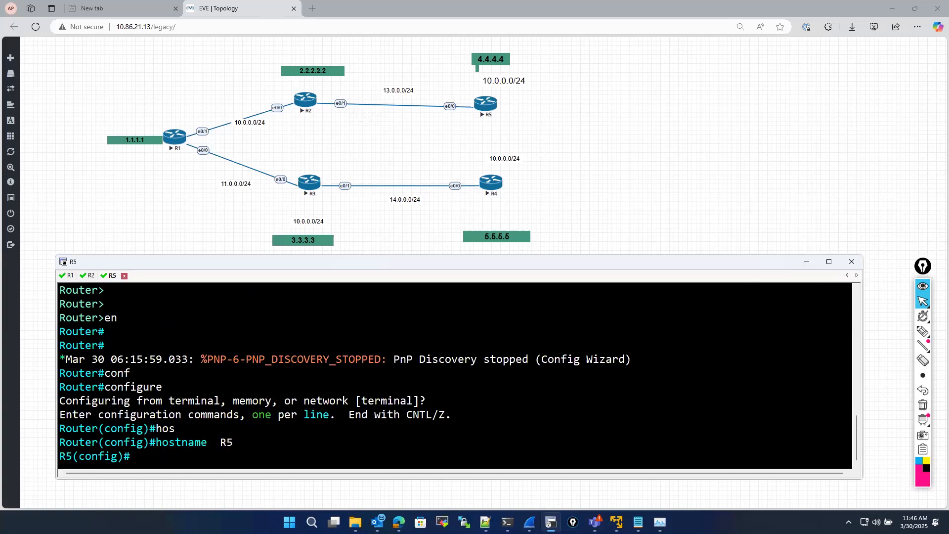
Assign IP address 13.0.0.2 with mask 255.255.255.0 to interface ethernet 0/0 on R5
text(int)
key(Tab)
text(et)
key(Tab)
text(0/0)
key(Return)
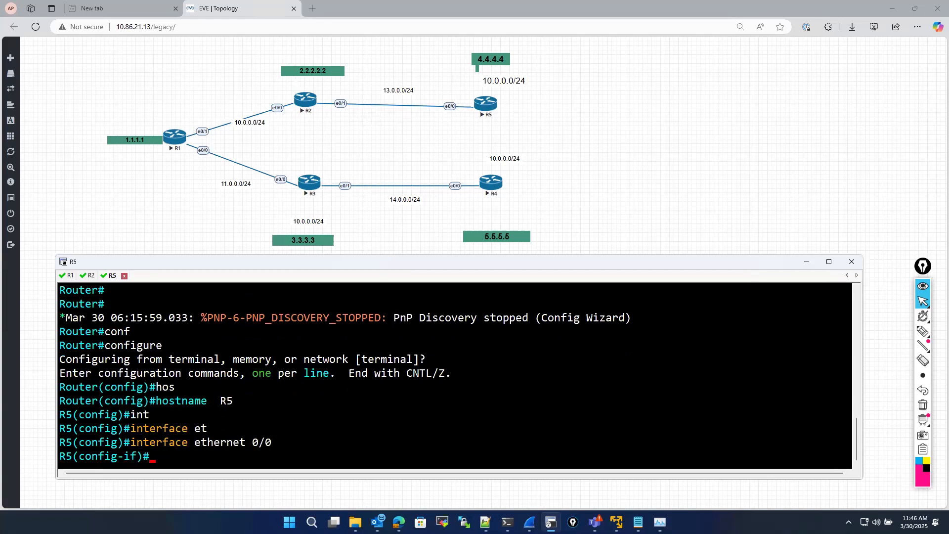
text(ip add)
key(Tab)
text(13.0.)
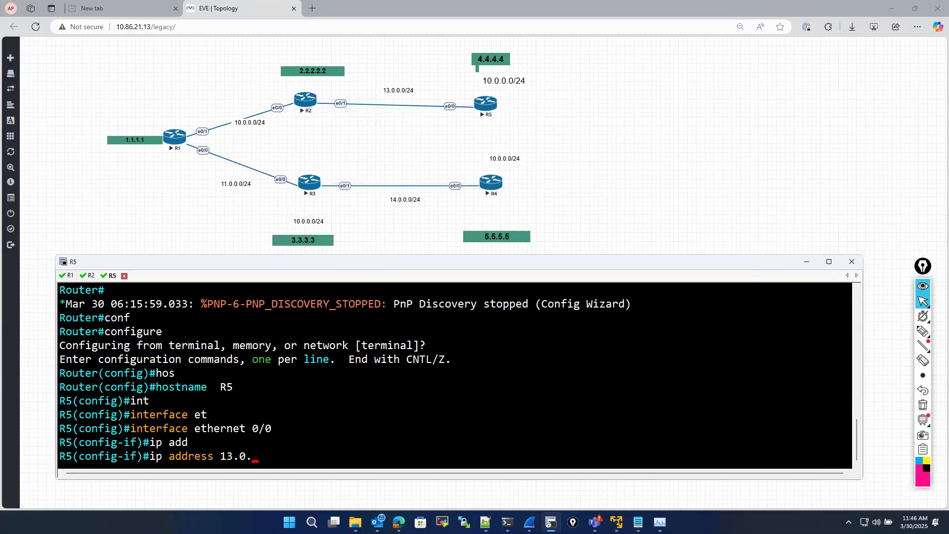
text(0.2 255.255.255.0)
key(Return)
Enable R5's ethernet 0/0 with no shutdown and return to global configuration mode
text(no sh)
key(Return)
key(Return)
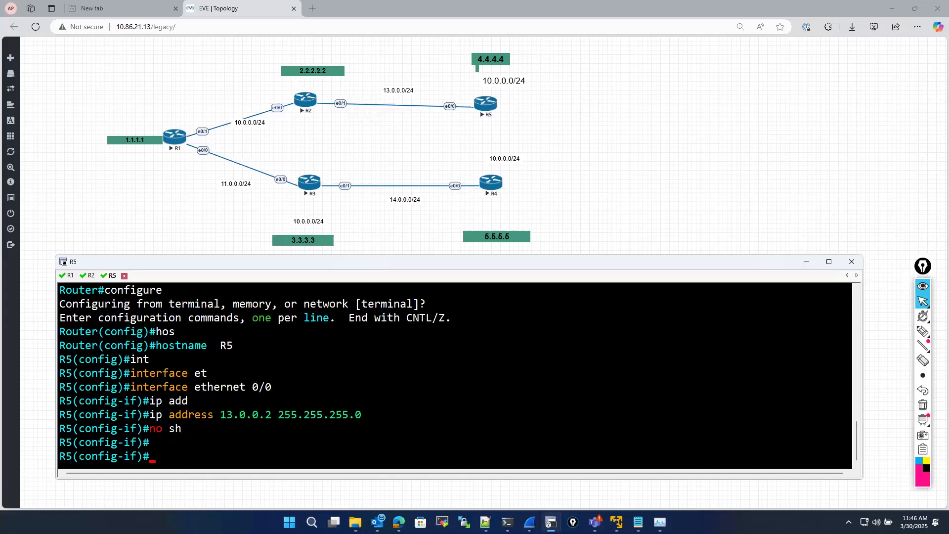
text(exit)
key(Return)
key(Return)
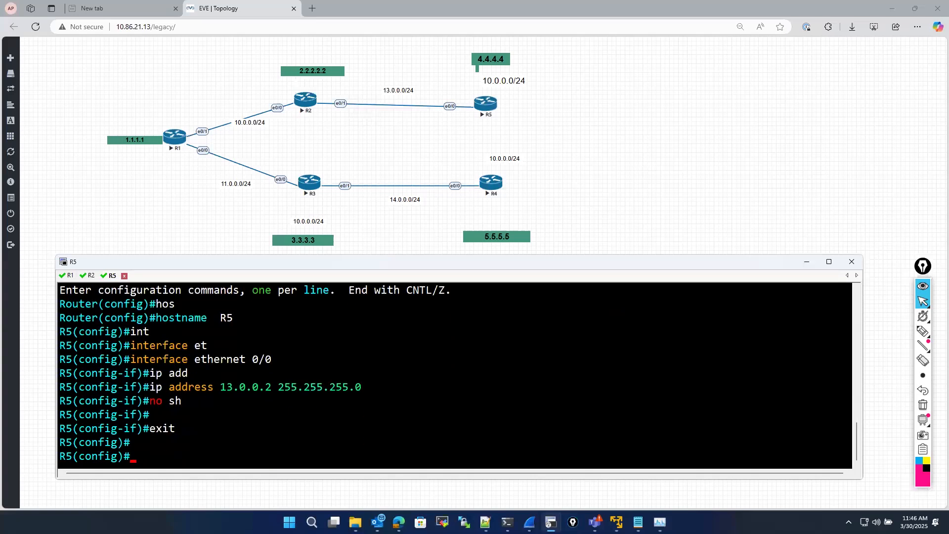
Return R5 to privileged mode and save its running configuration with wr
text(exit)
key(Return)
key(Return)
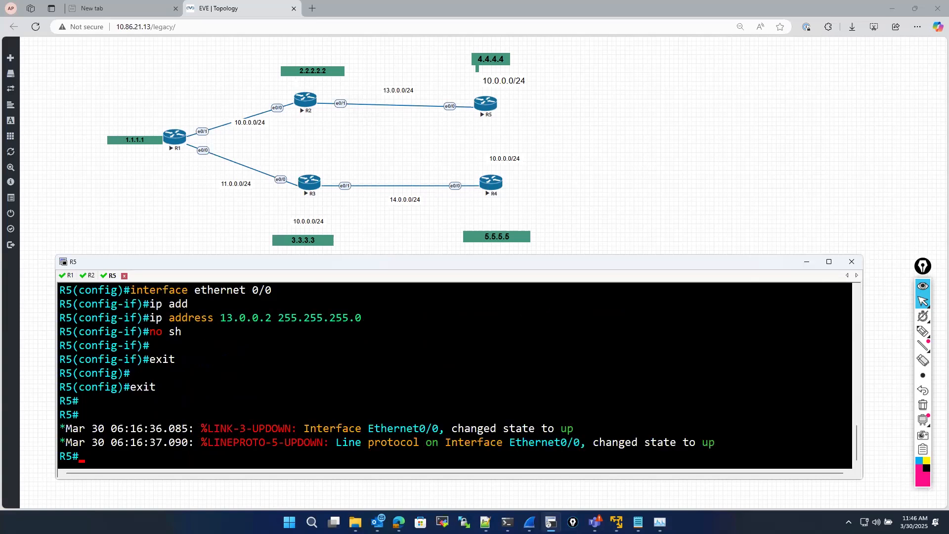
text(wr)
key(Return)
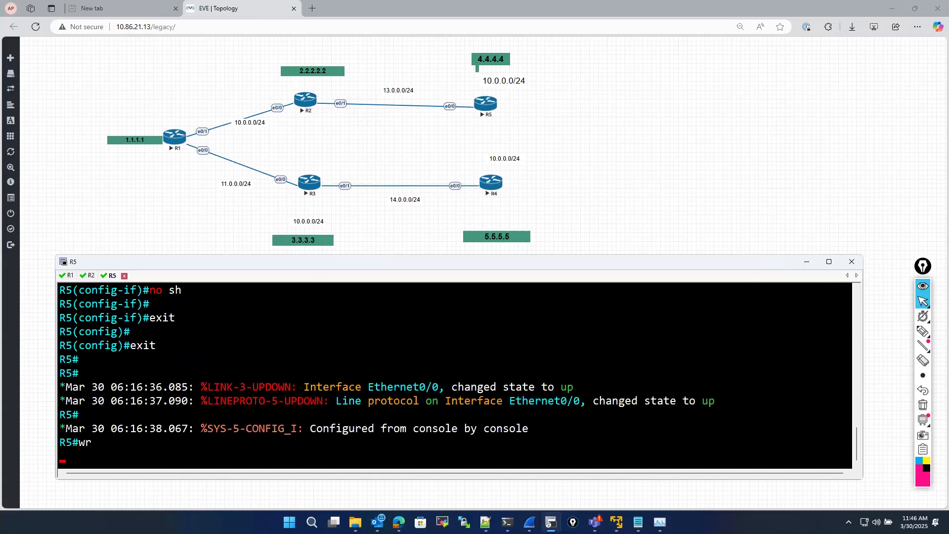
Show the IP ARP table on R5 with sh ip arp
text(sh ip ar)
key(Tab)
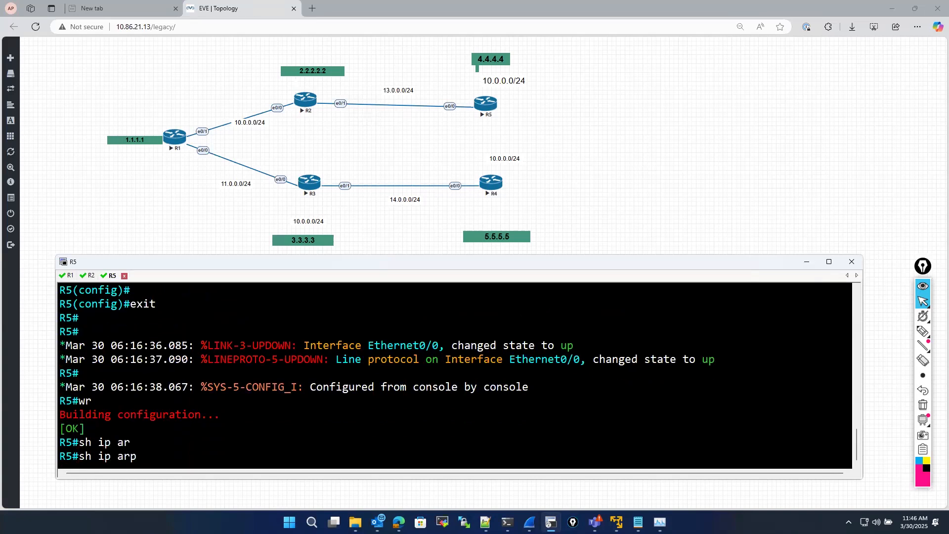
key(Return)
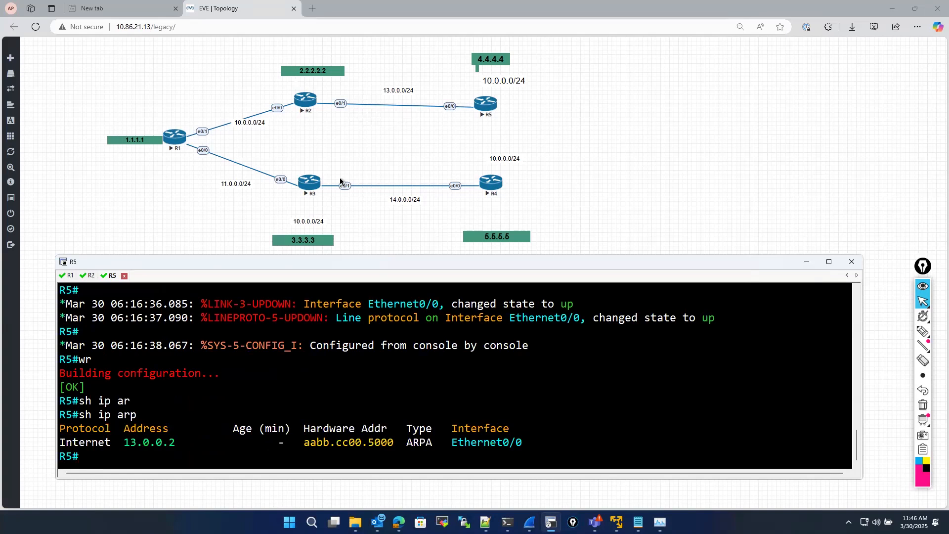
Switch to R1's console session and bring up a fresh prompt
click(66, 278)
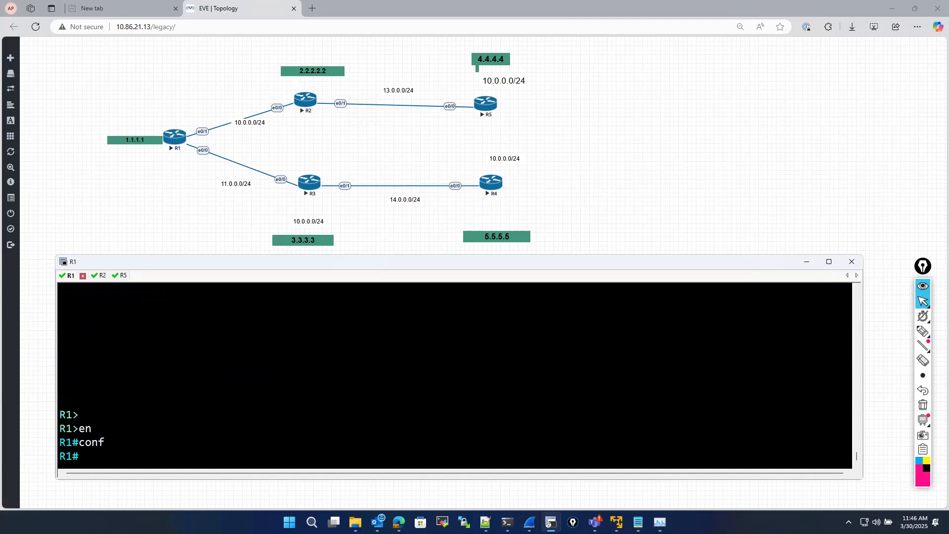
key(Return)
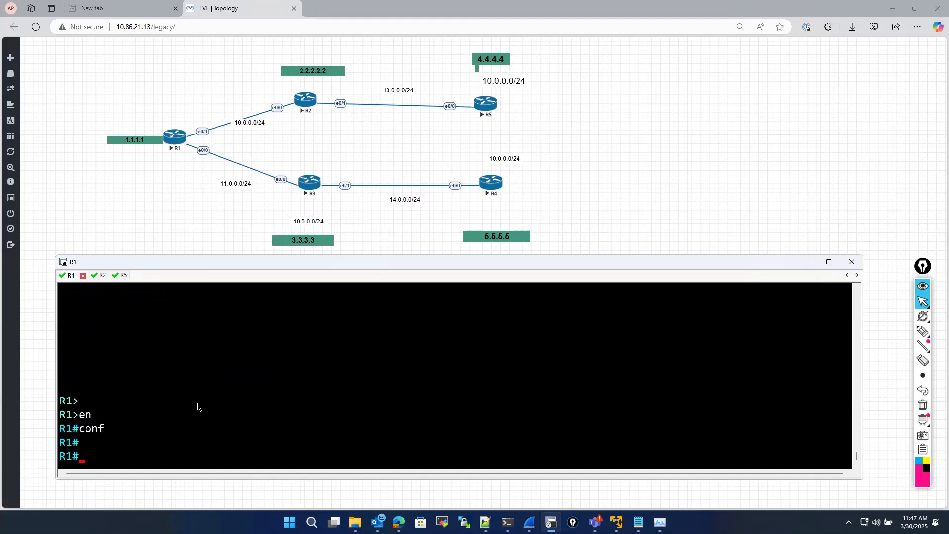
text(sho)
key(Tab)
text(ip)
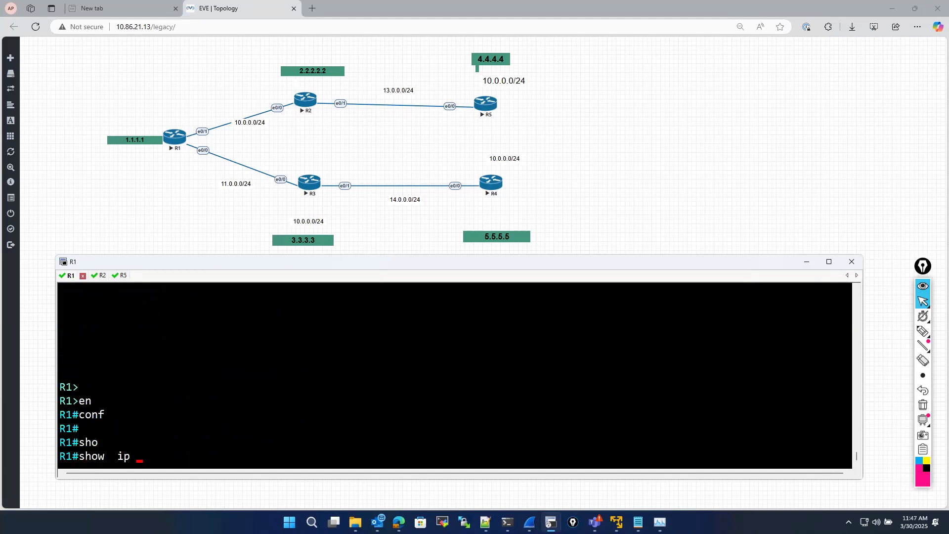
key(BackSpace)
key(BackSpace)
key(BackSpace)
key(BackSpace)
key(BackSpace)
key(BackSpace)
key(BackSpace)
key(BackSpace)
key(BackSpace)
Enter global configuration mode on R1, accepting terminal as the configuration source
text(conf)
key(Tab)
key(Return)
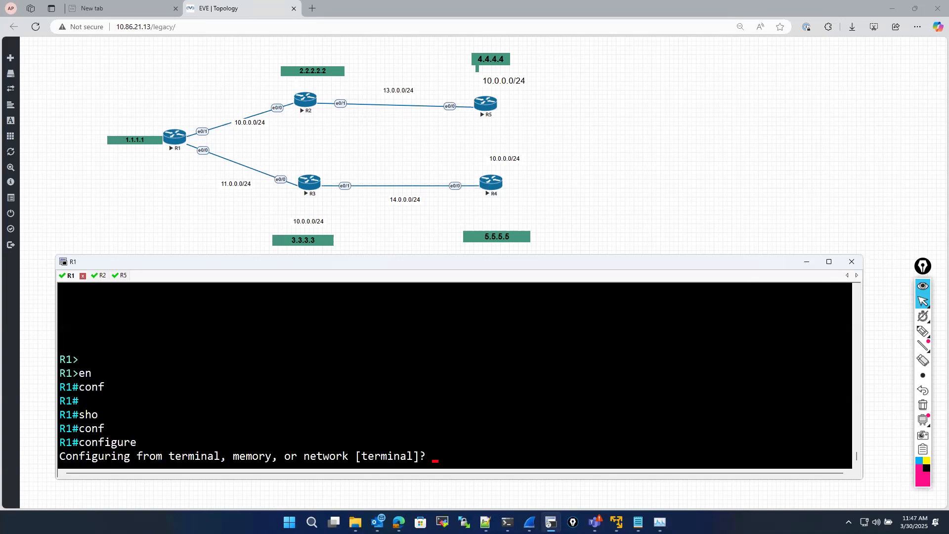
key(Return)
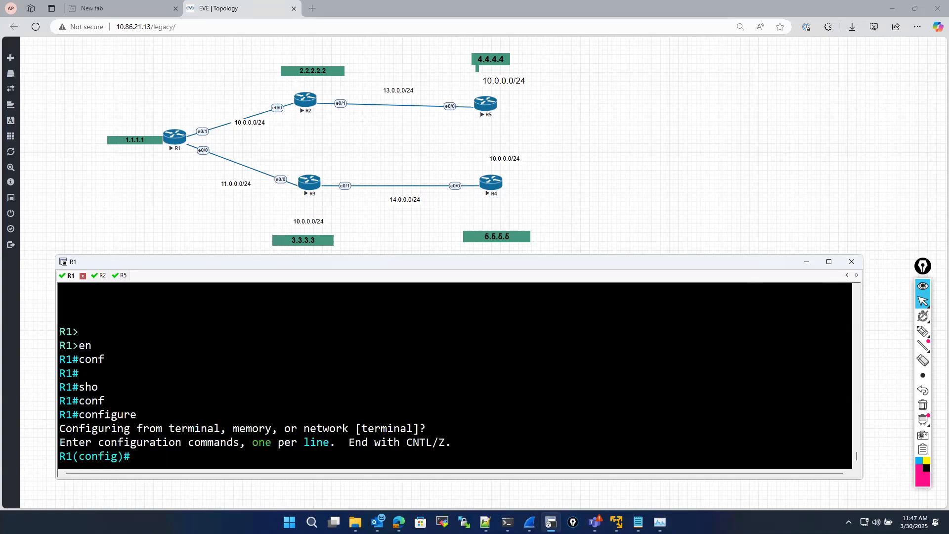
key(Return)
key(Return)
Start OSPF routing on R1 with process ID 1
text(rouyre)
key(Tab)
key(BackSpace)
key(BackSpace)
key(BackSpace)
key(BackSpace)
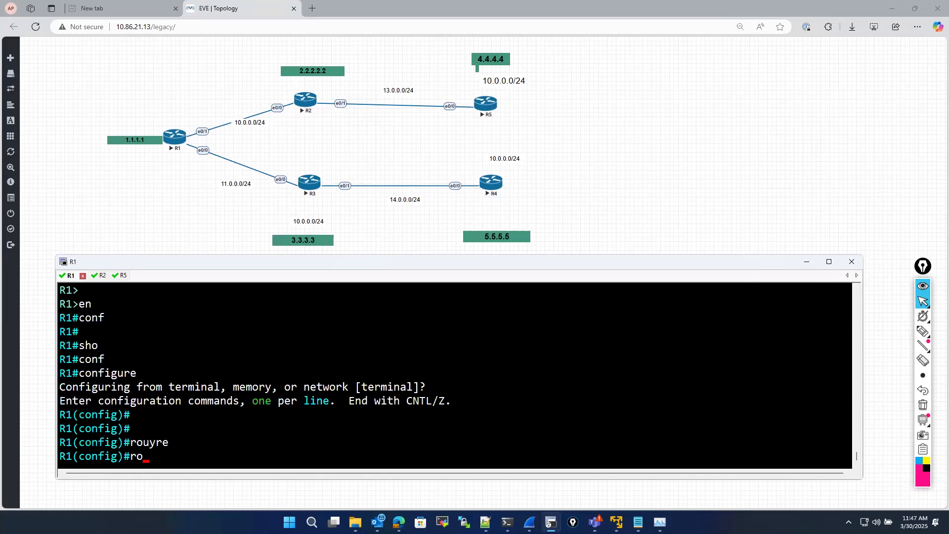
text(uter)
key(Tab)
text(os)
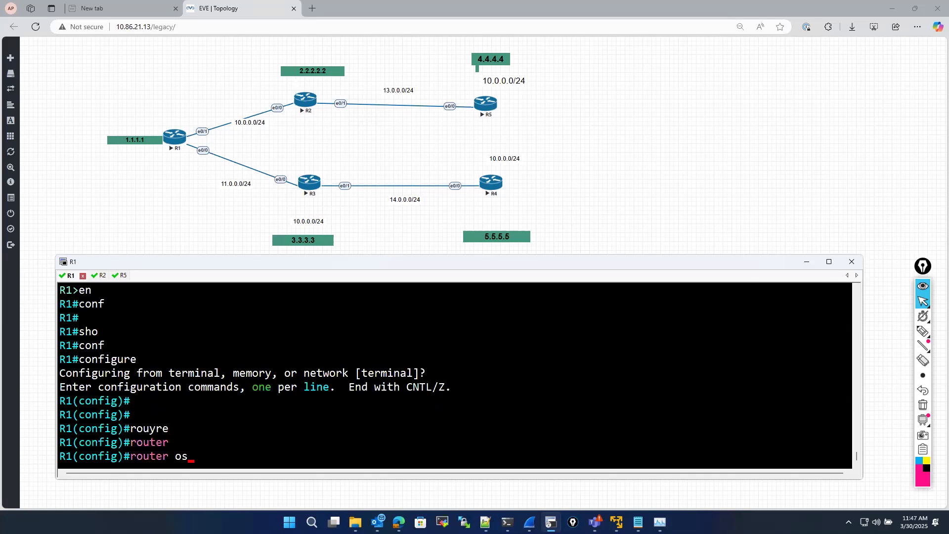
key(Tab)
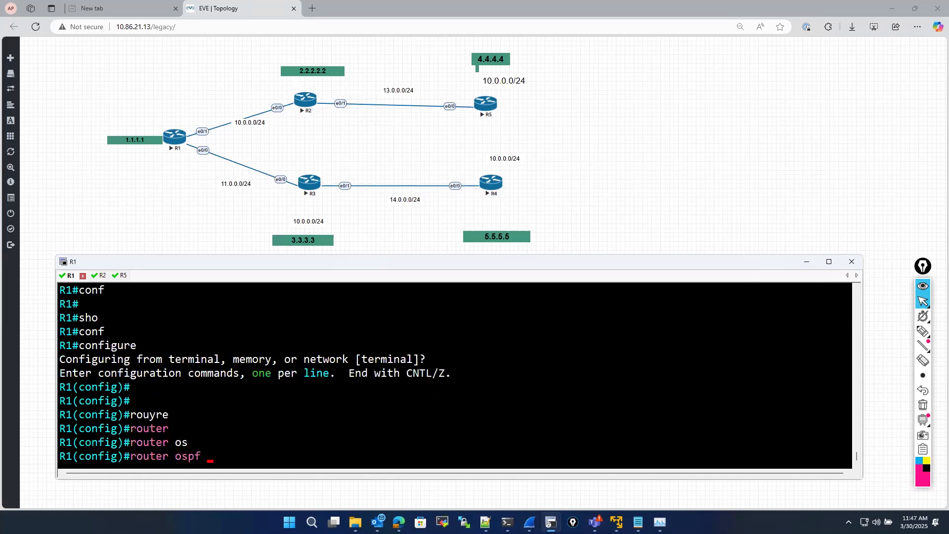
text(1)
key(Return)
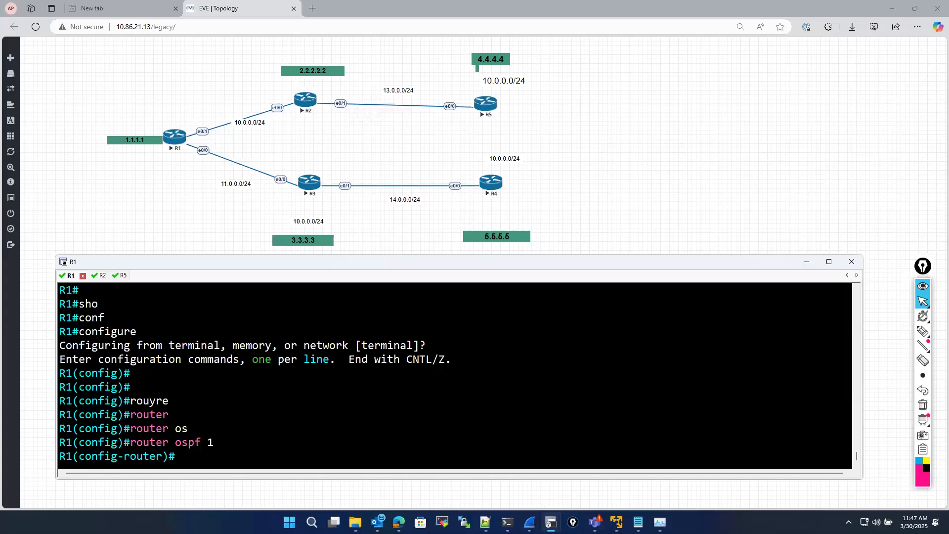
Add network 0.0.0.0 with wildcard 0.0.0.0 in area 0 to R1's OSPF process and return to privileged mode
text(net)
key(Tab)
text(0.0.0.0 )
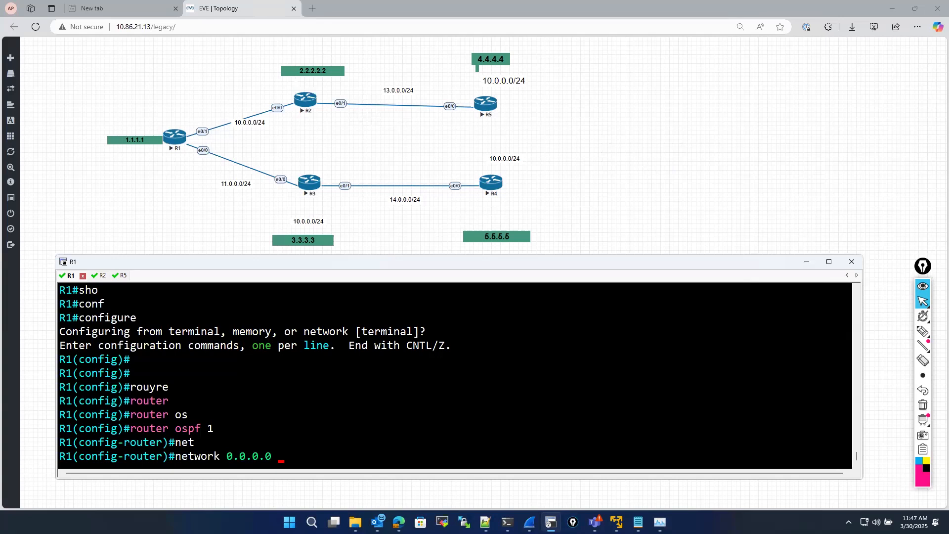
text(?)
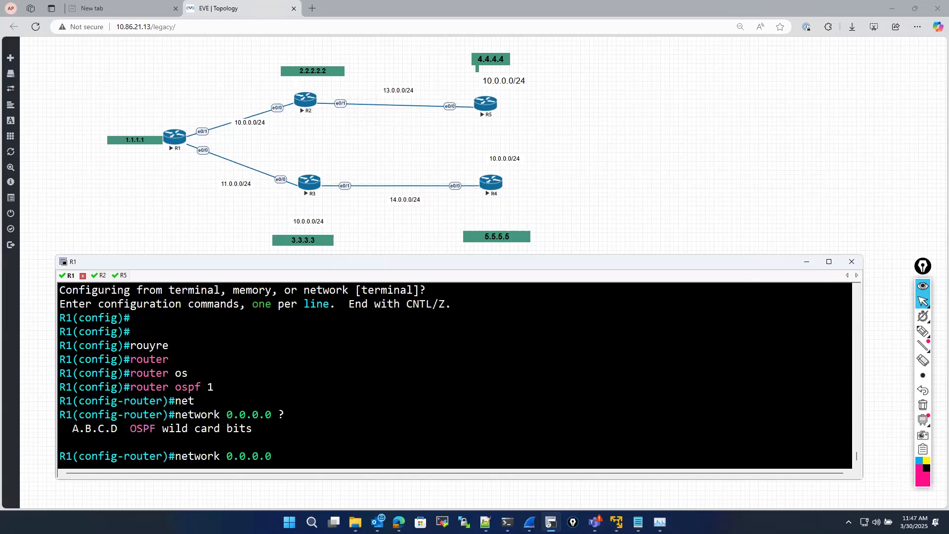
text(0.0.0.0 ?)
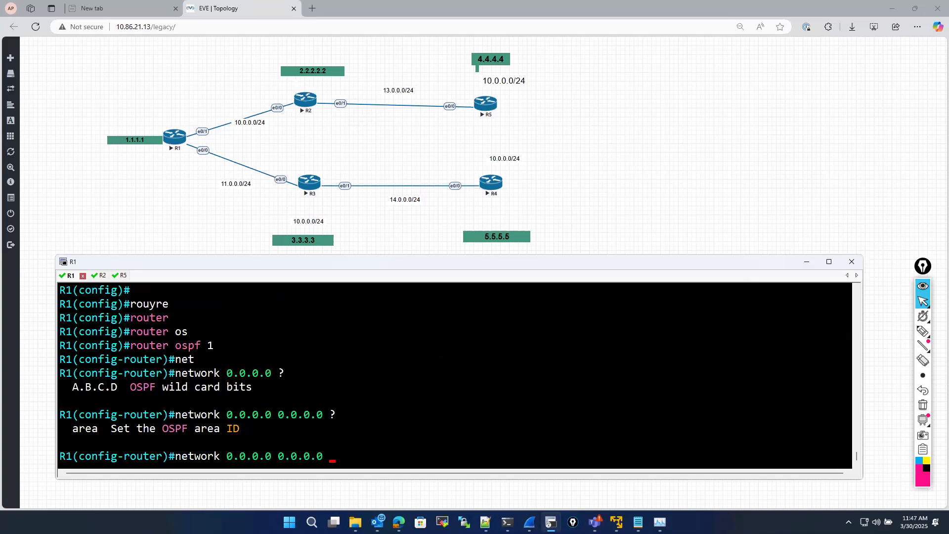
text(ar)
key(Tab)
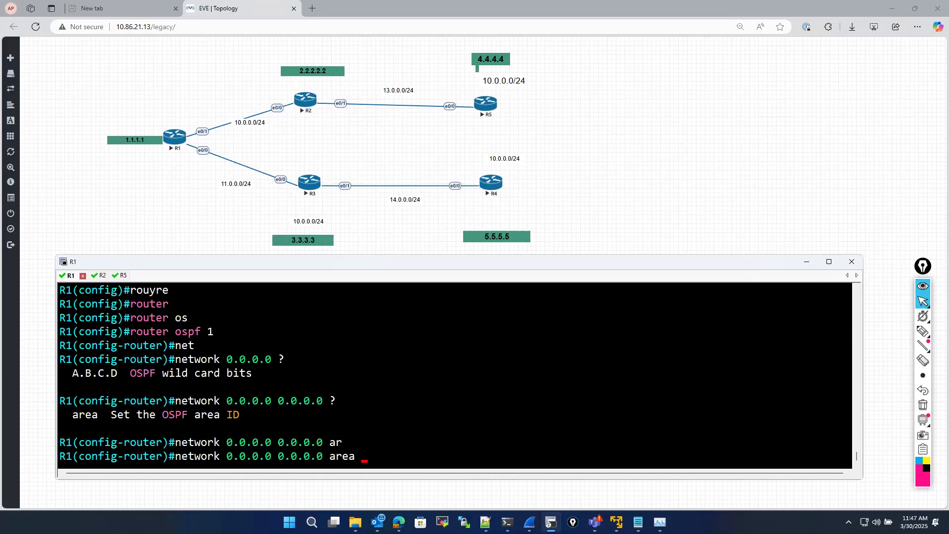
text(0)
key(Return)
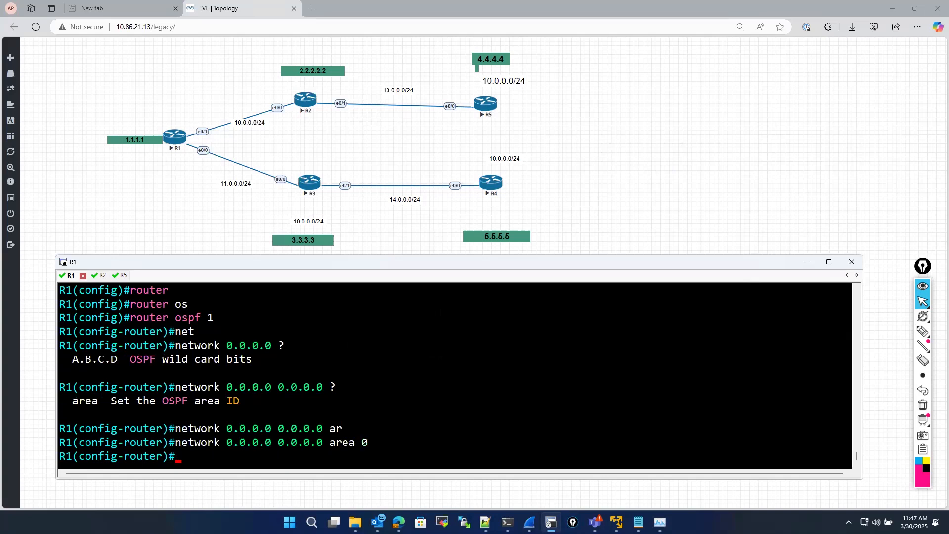
text(exit)
key(Return)
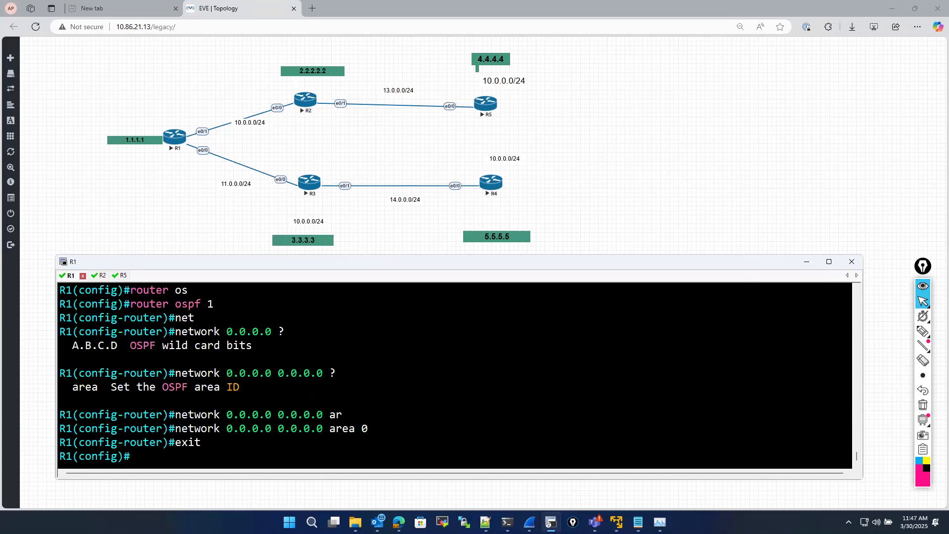
text(exit)
key(Return)
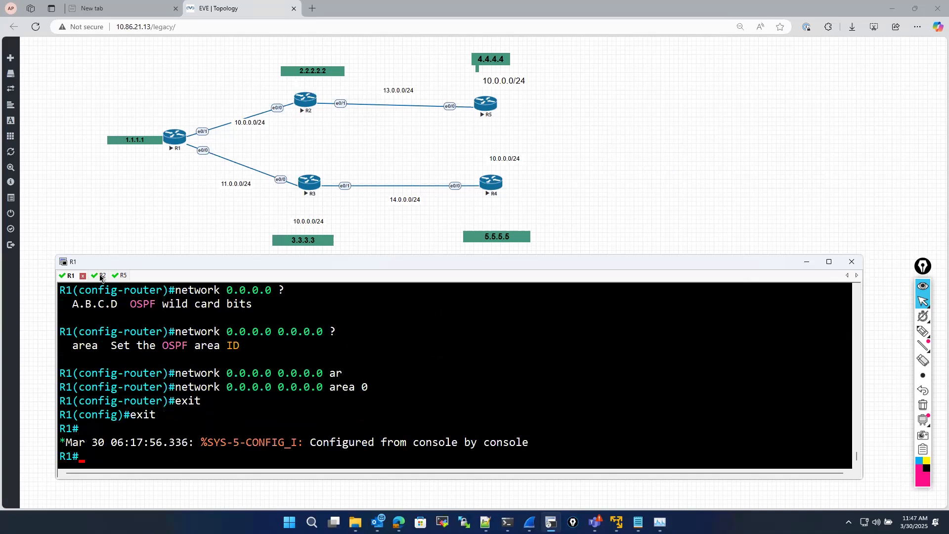
Switch to R2's console session and enter global configuration mode from the terminal
click(101, 276)
text(cof)
key(Tab)
key(BackSpace)
key(BackSpace)
text(conf)
key(Tab)
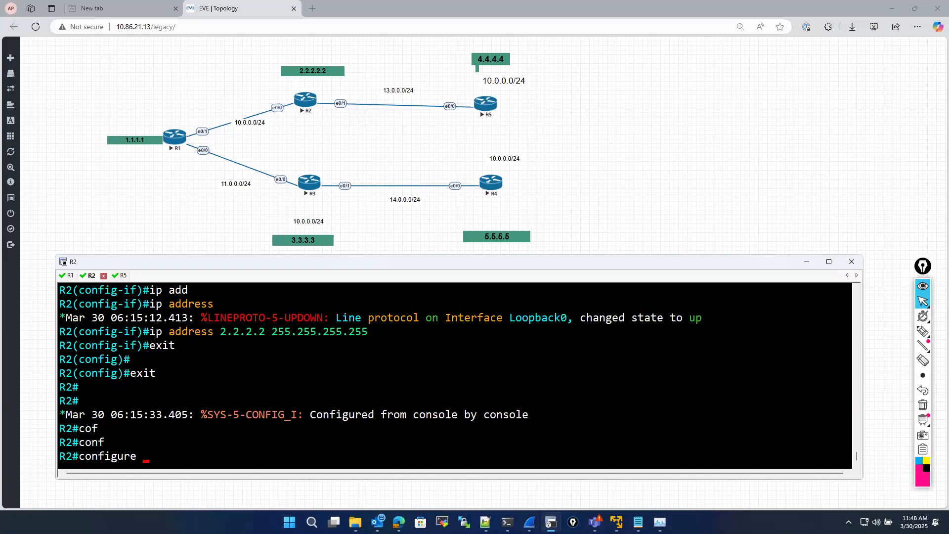
key(Return)
key(Return)
key(Return)
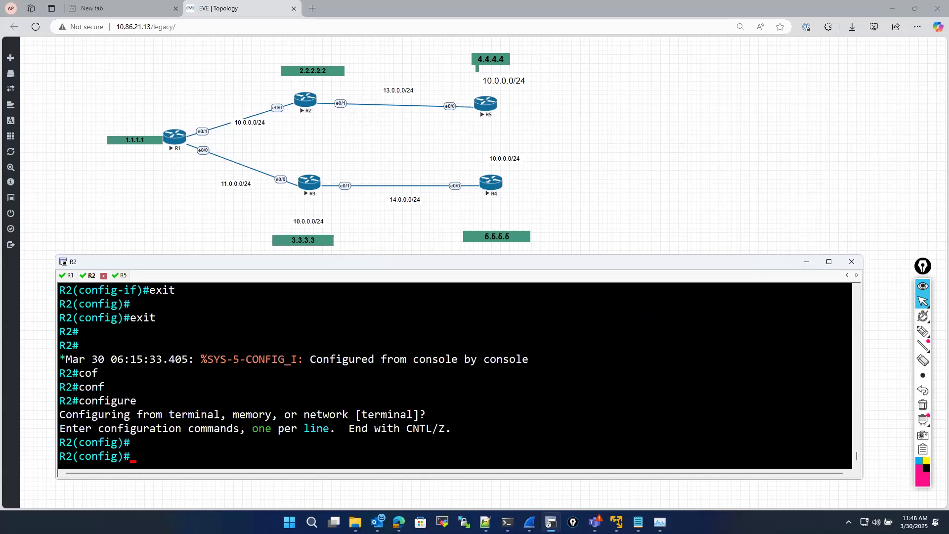
Start OSPF routing on R2 with process ID 1
text(rouyer)
key(Tab)
key(BackSpace)
key(BackSpace)
key(BackSpace)
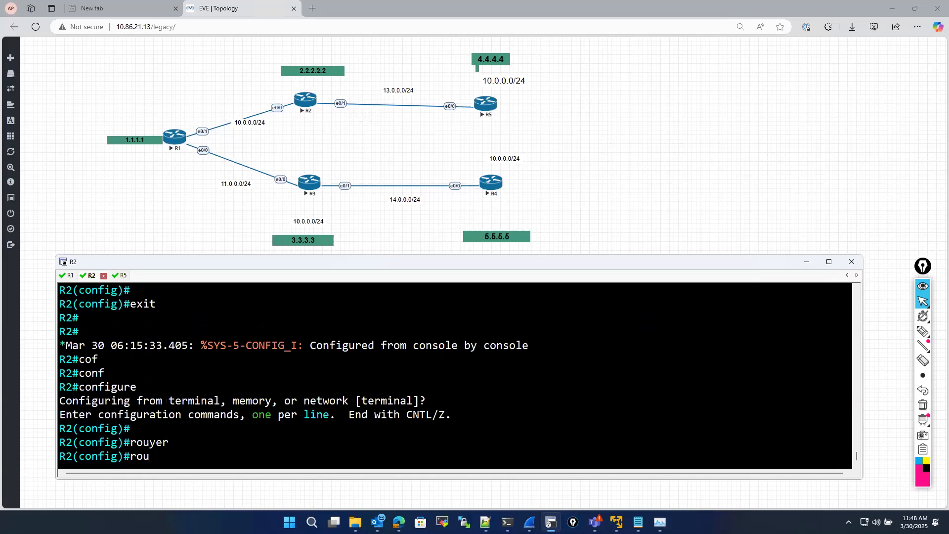
text(ter)
key(Tab)
text(os)
key(Tab)
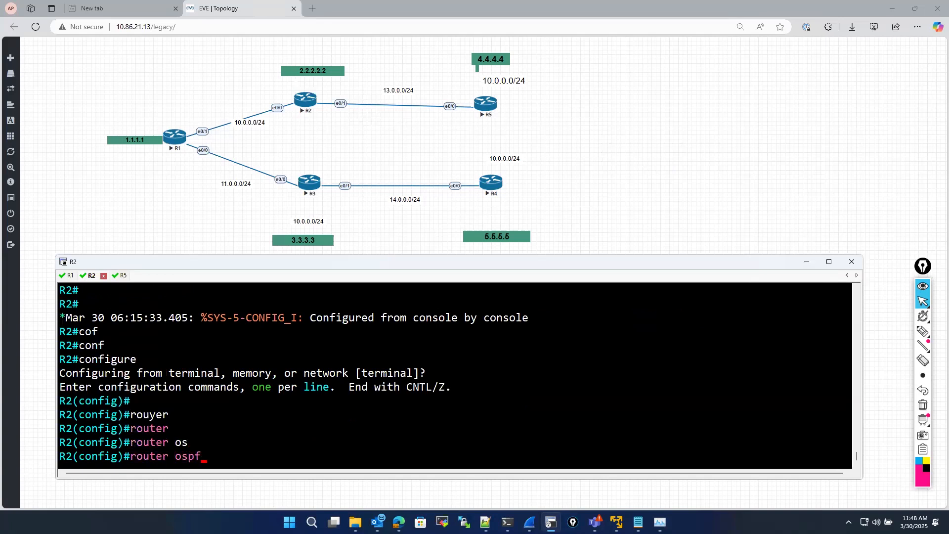
text(1)
key(Return)
Add network 0.0.0.0 with wildcard 0.0.0.0 in area 0 to R2's OSPF process and return to privileged mode
text(ne)
text(t)
key(Tab)
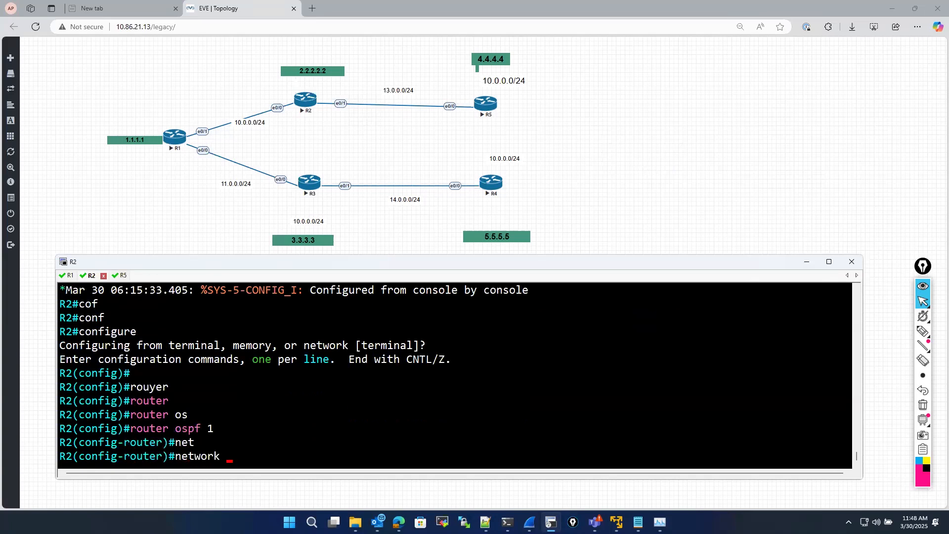
text(0.0.0.0 0.0.0.0 ar)
key(Tab)
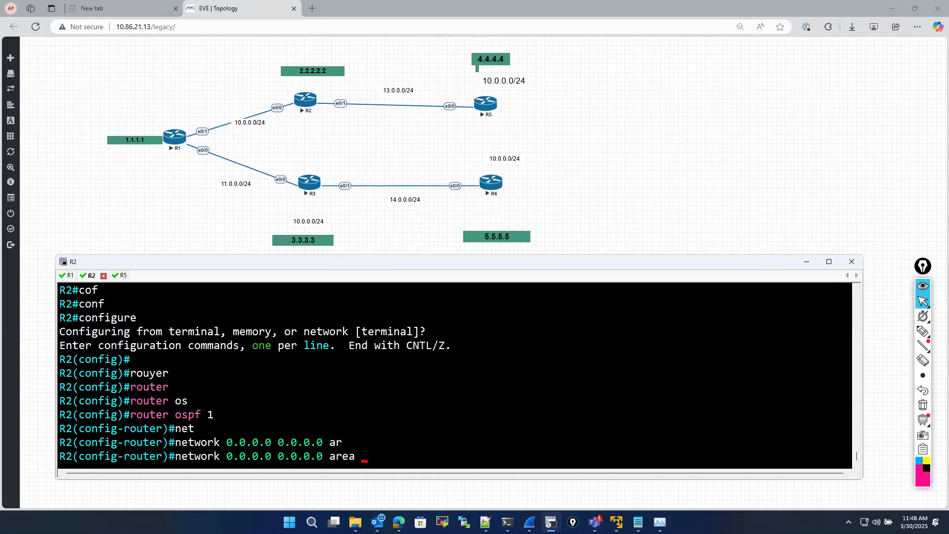
text(0)
key(Return)
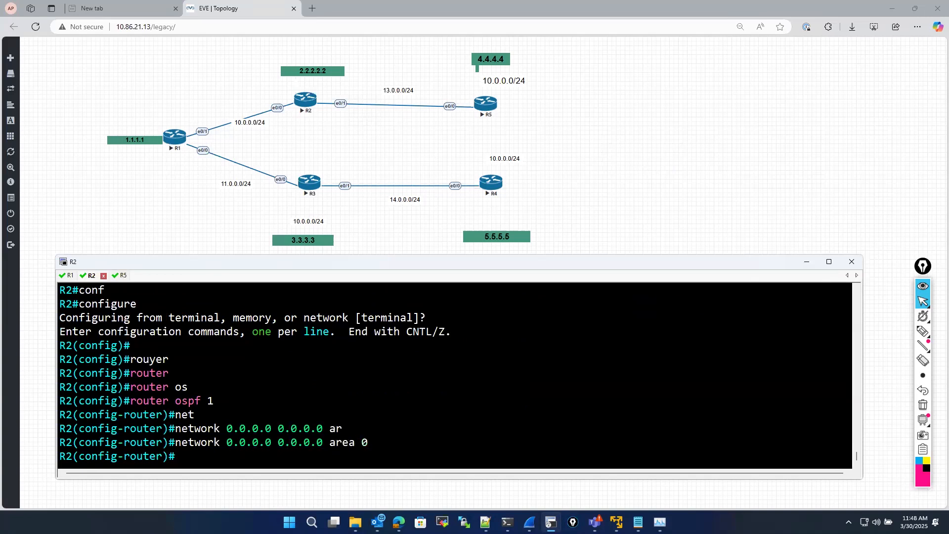
text(exi)
key(Return)
key(Return)
text(exit)
key(Return)
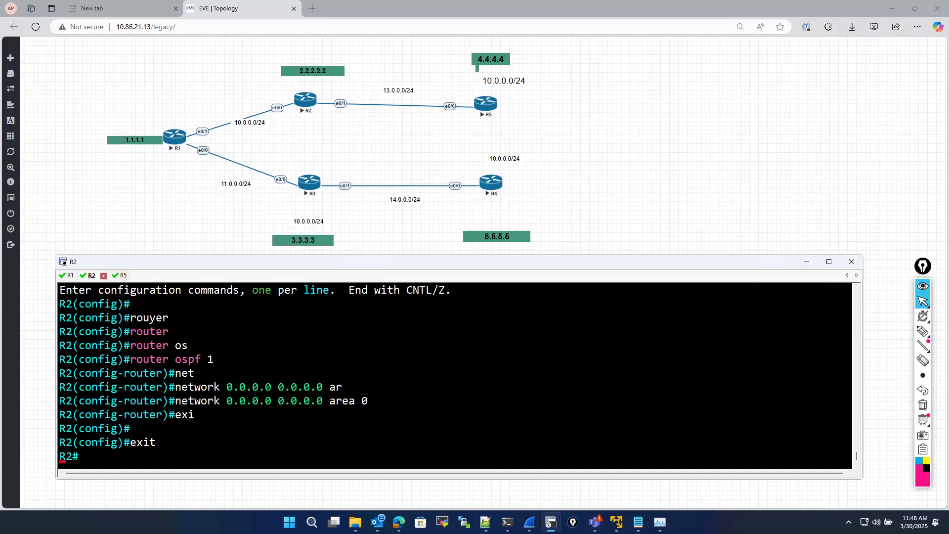
Save R2's running configuration with the write command
text(wr)
key(Return)
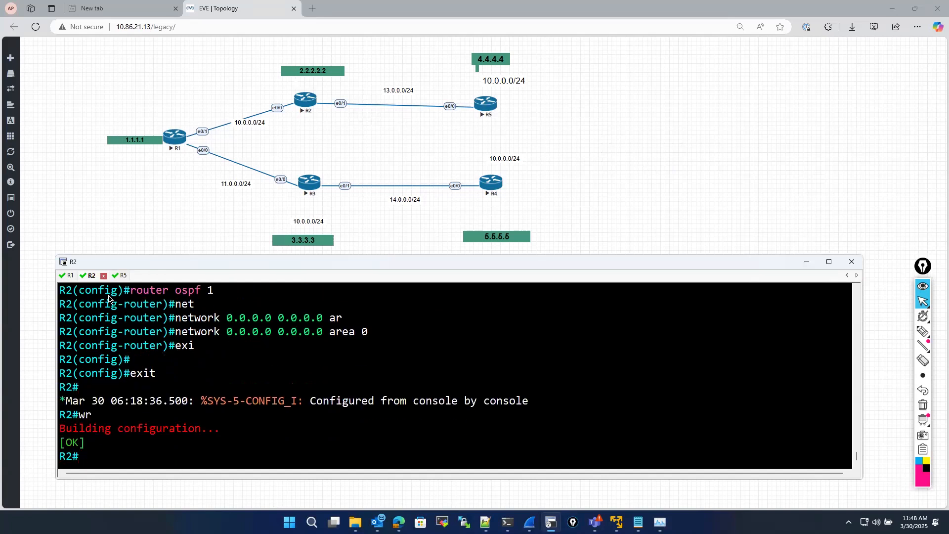
Enter global configuration mode on R5 and start OSPF process 1
click(120, 276)
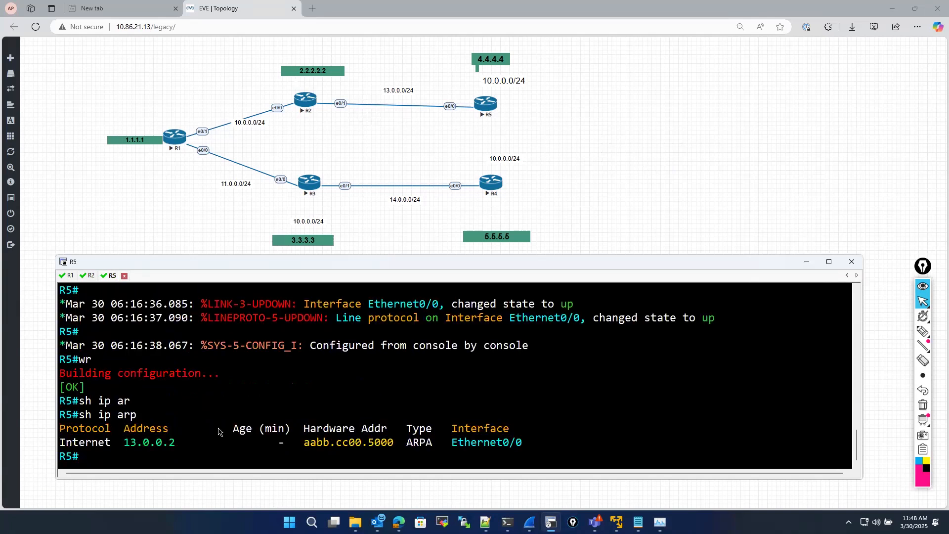
text(conf)
key(Tab)
key(Return)
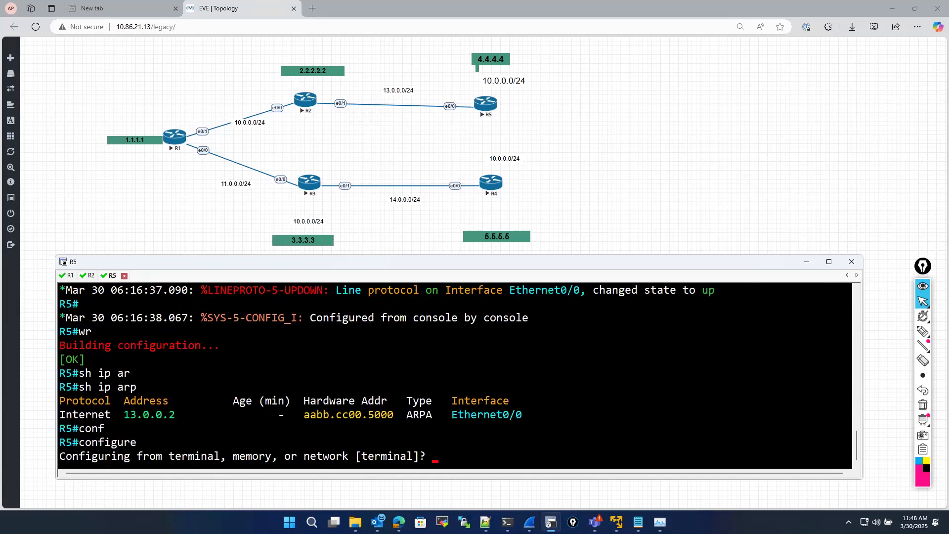
key(Return)
key(Return)
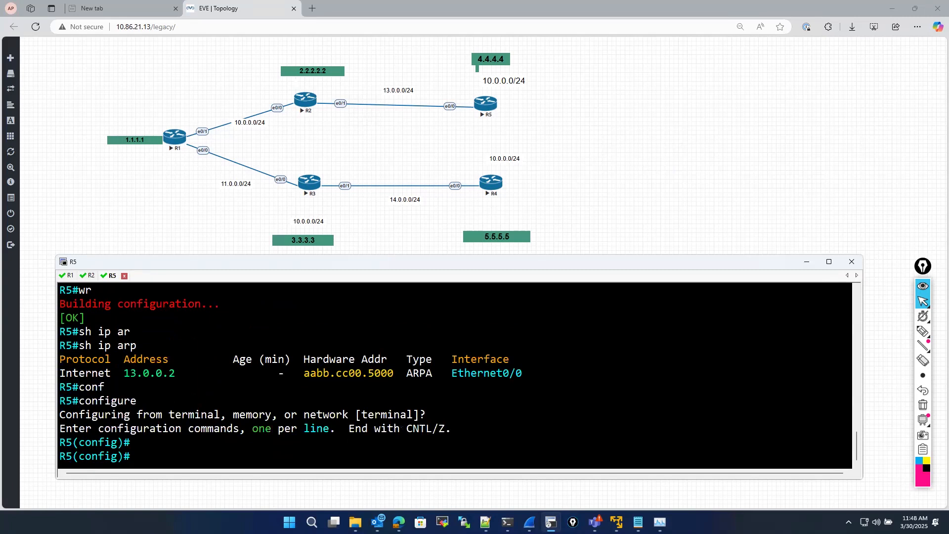
text(router)
key(Tab)
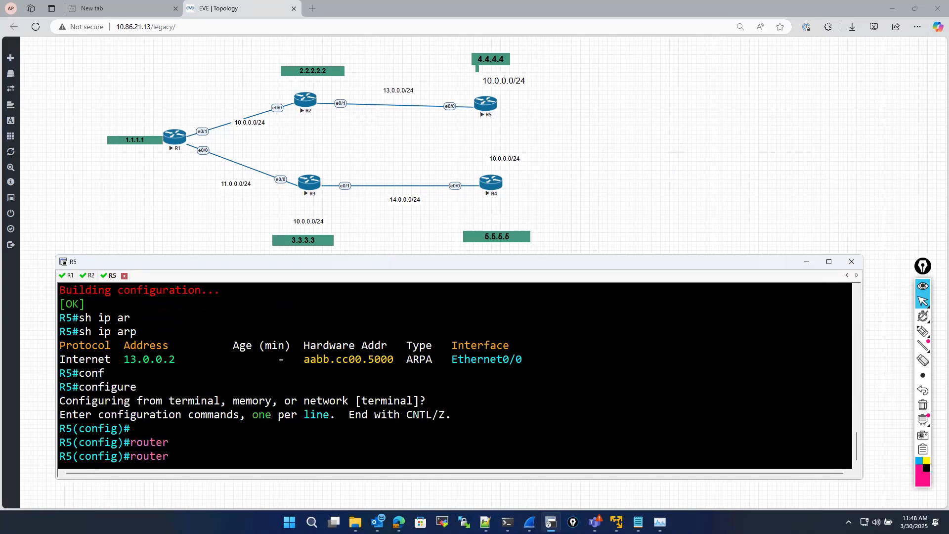
text(os)
key(Tab)
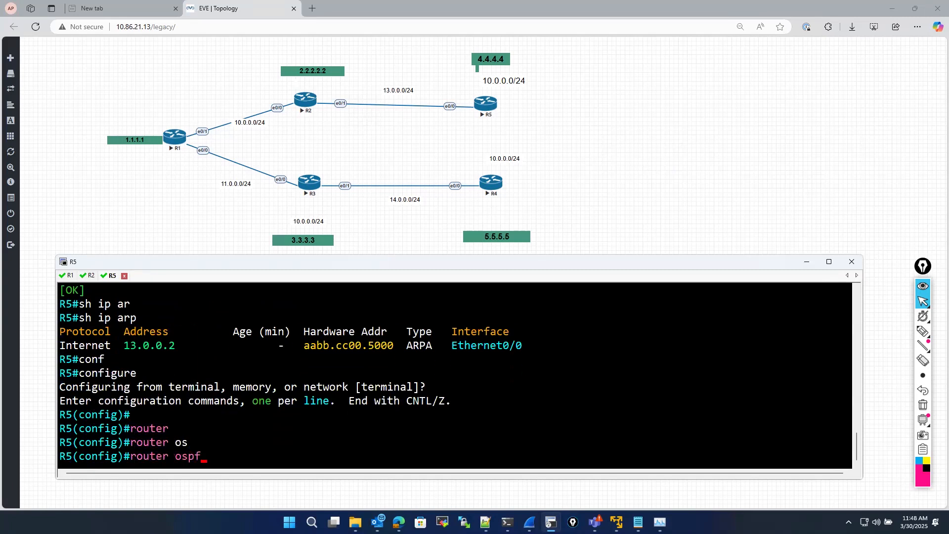
text(1)
key(Return)
Add network 0.0.0.0 0.0.0.0 in area 0 to R5's OSPF process and exit to privileged mode
text(ne)
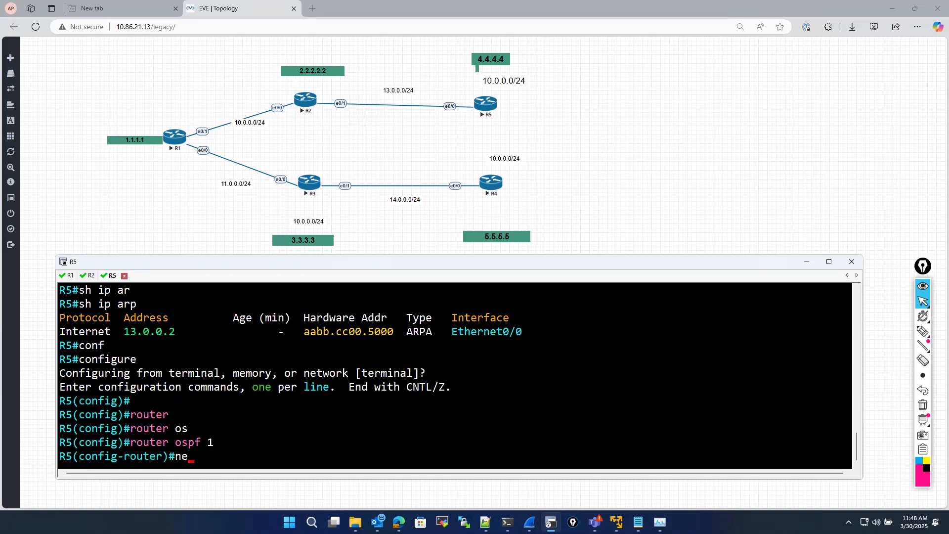
text(t)
key(Tab)
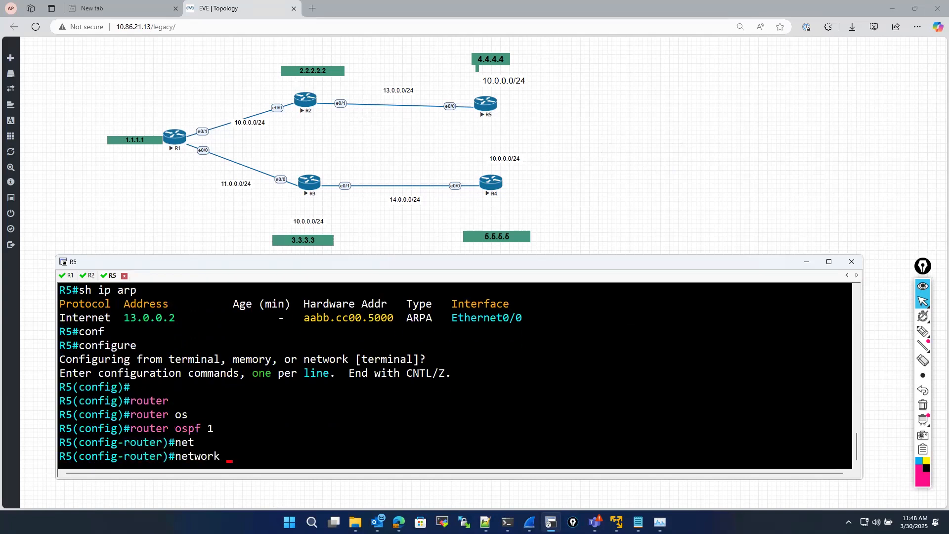
text(0.0.0.0 0.0.0.0)
key(Return)
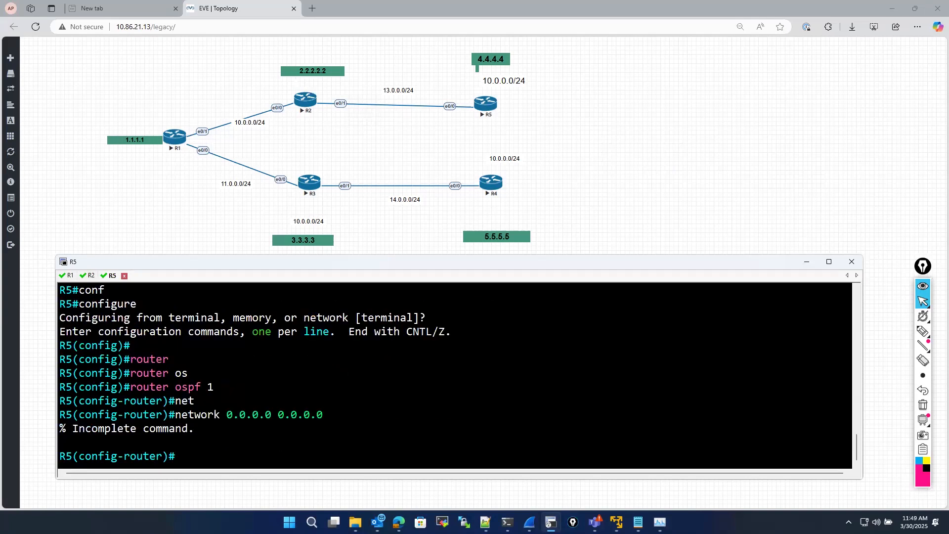
key(Up)
text(are)
key(Tab)
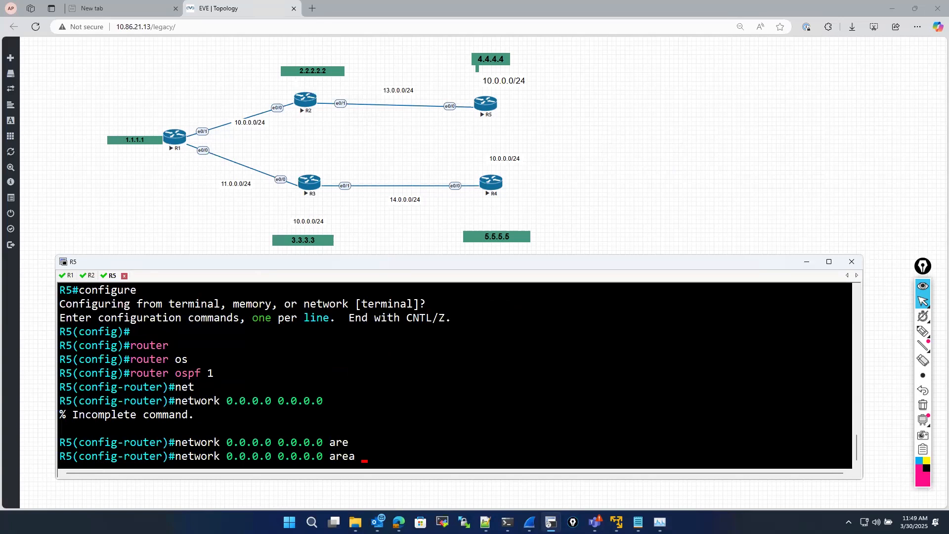
text(0)
key(Return)
text(exit)
key(Return)
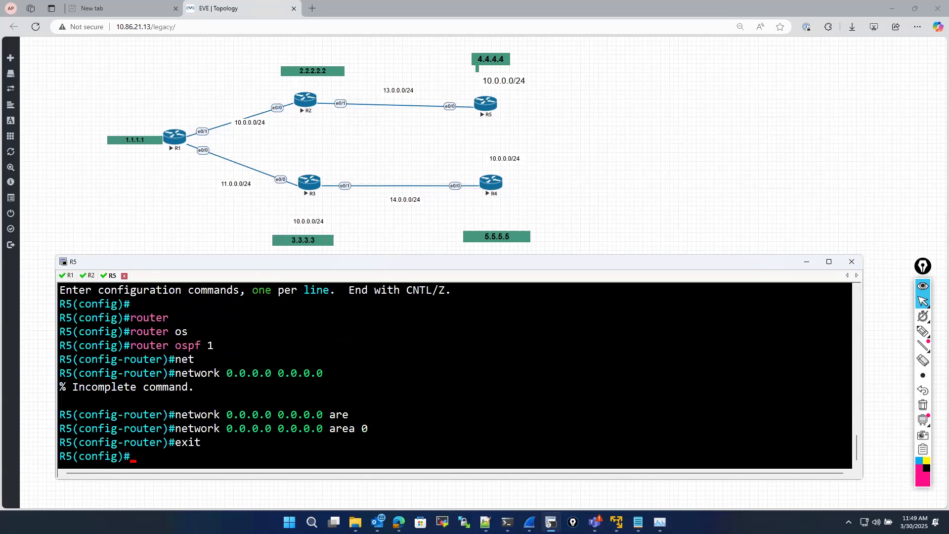
key(Return)
text(exit)
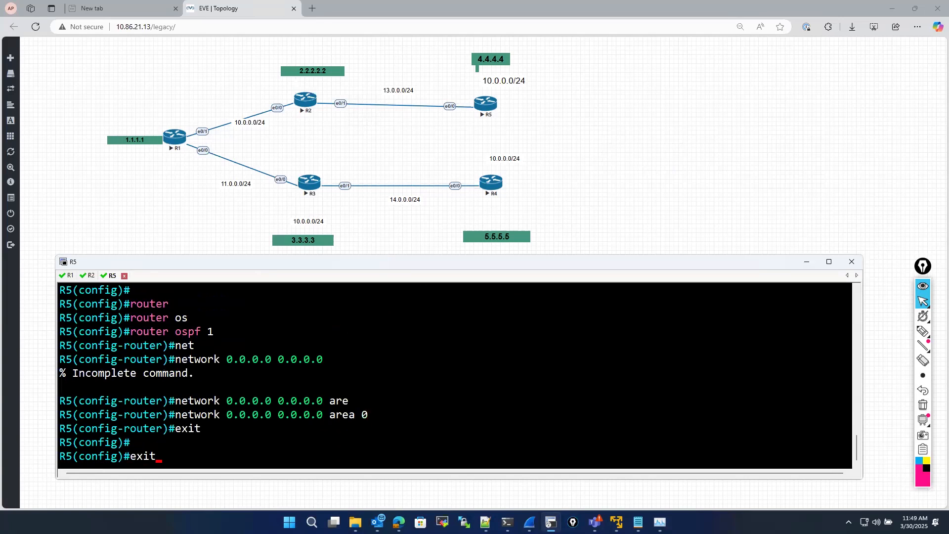
key(Return)
Display R5's OSPF neighbor table and repeat the check once
text(sh )
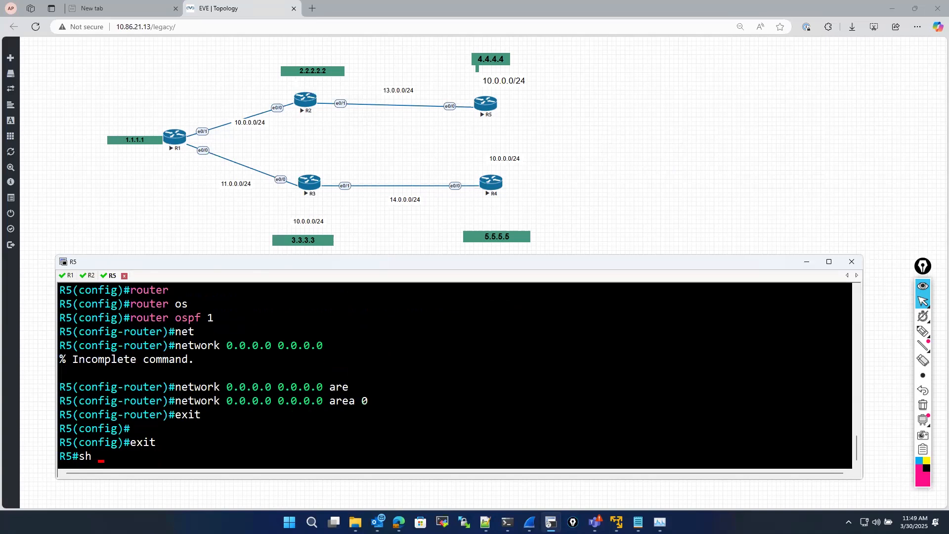
text(ip so)
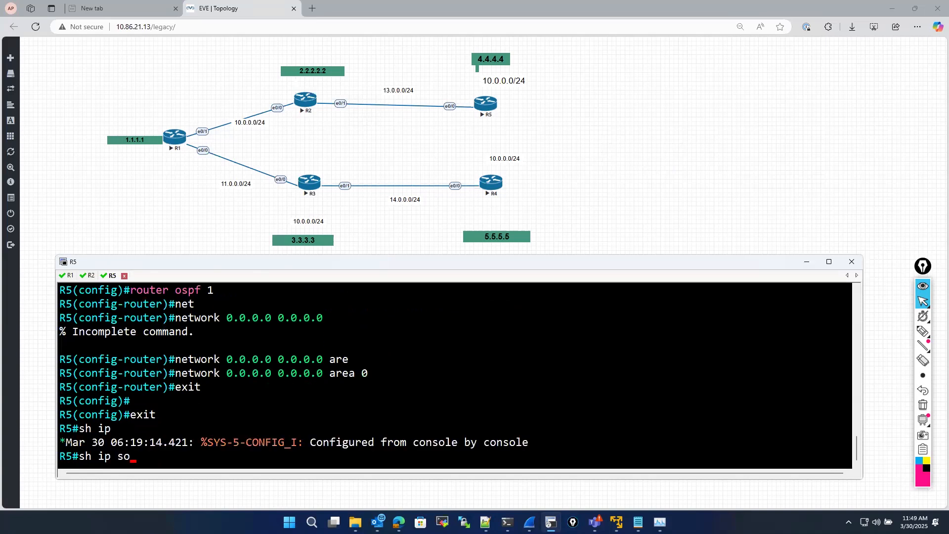
key(Tab)
key(BackSpace)
key(BackSpace)
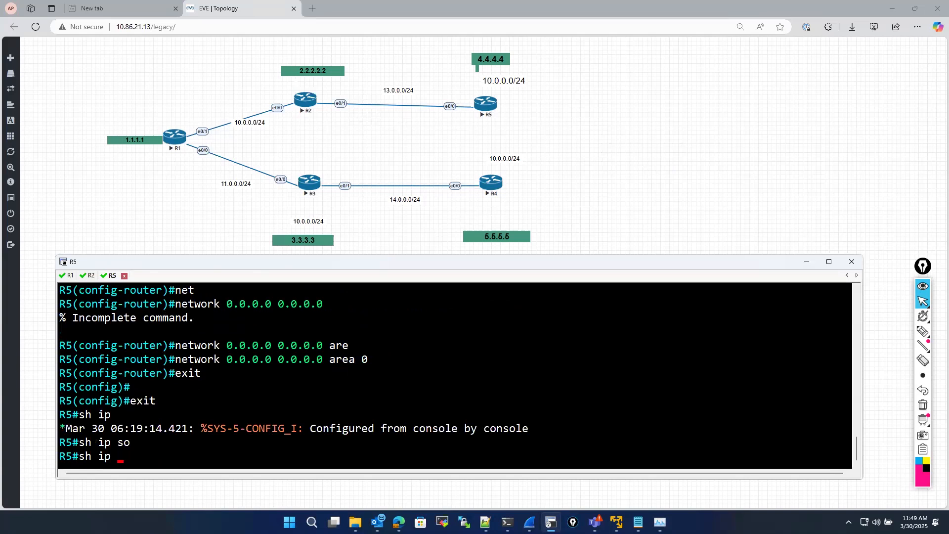
text(os)
key(Tab)
text(ne)
key(Tab)
key(Return)
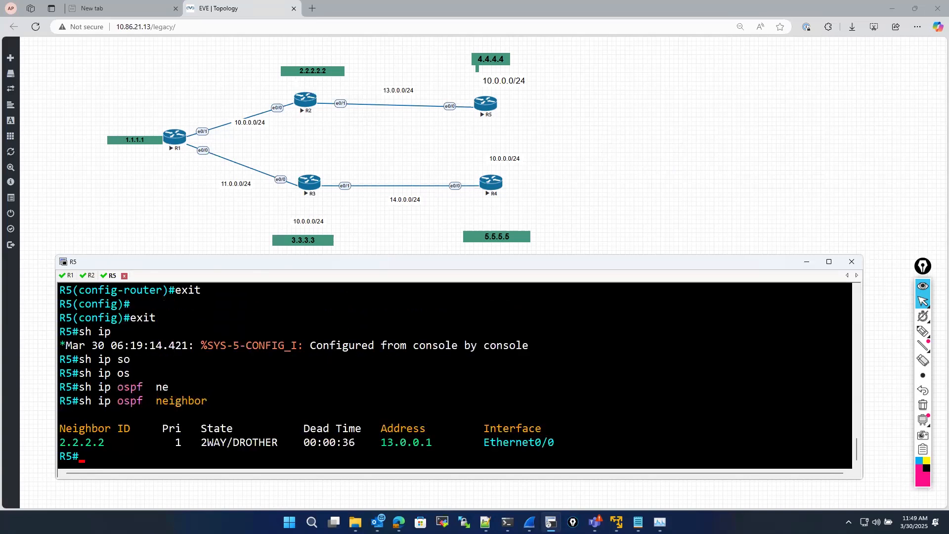
key(Up)
key(Return)
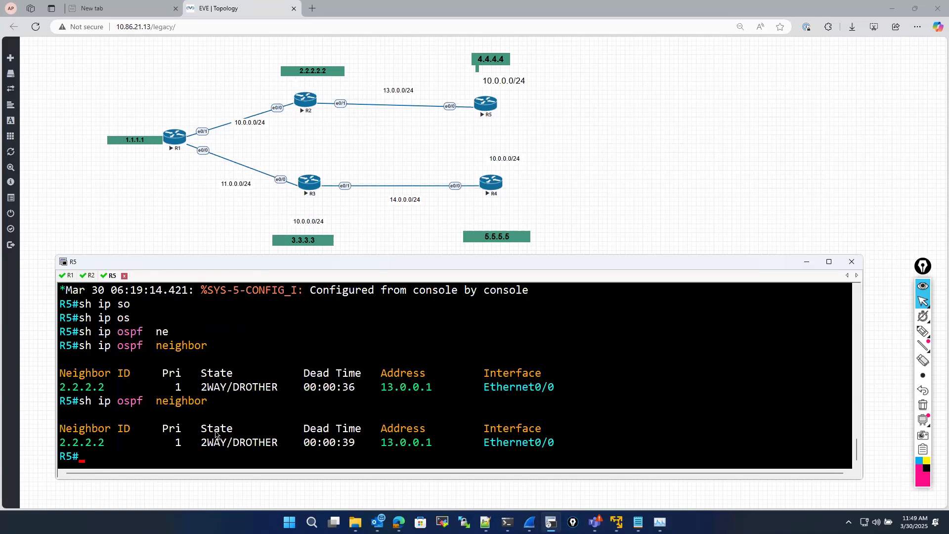
Trace the route from R1 to 13.0.0.12
click(68, 276)
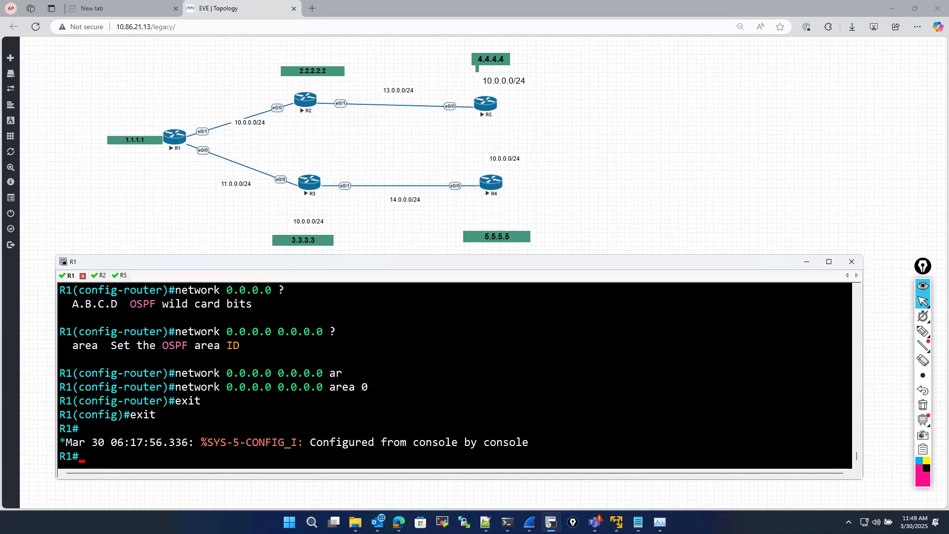
text(trace)
key(Tab)
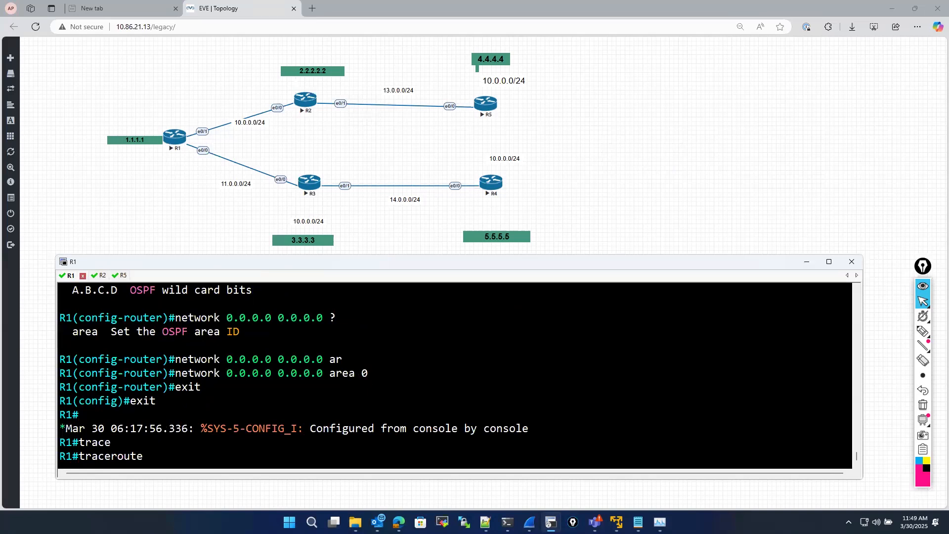
text(13.0.0.12)
key(Return)
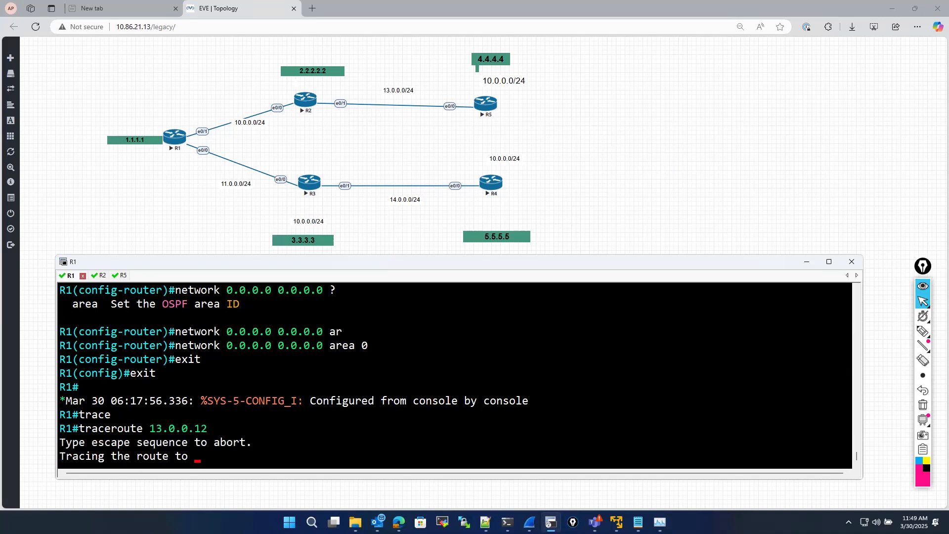
Display the brief IP interface summary on R5
click(122, 276)
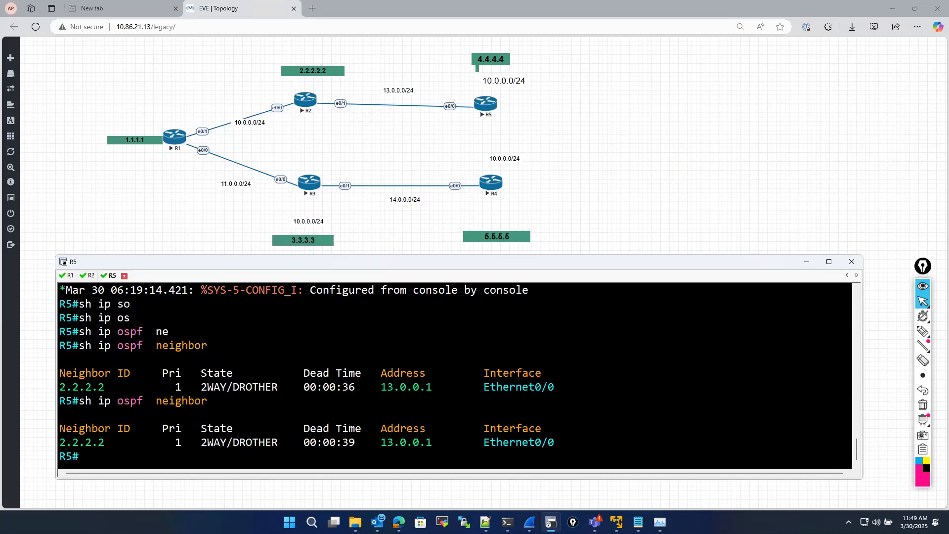
text(sh ip int)
key(Tab)
text(br)
key(Tab)
key(Return)
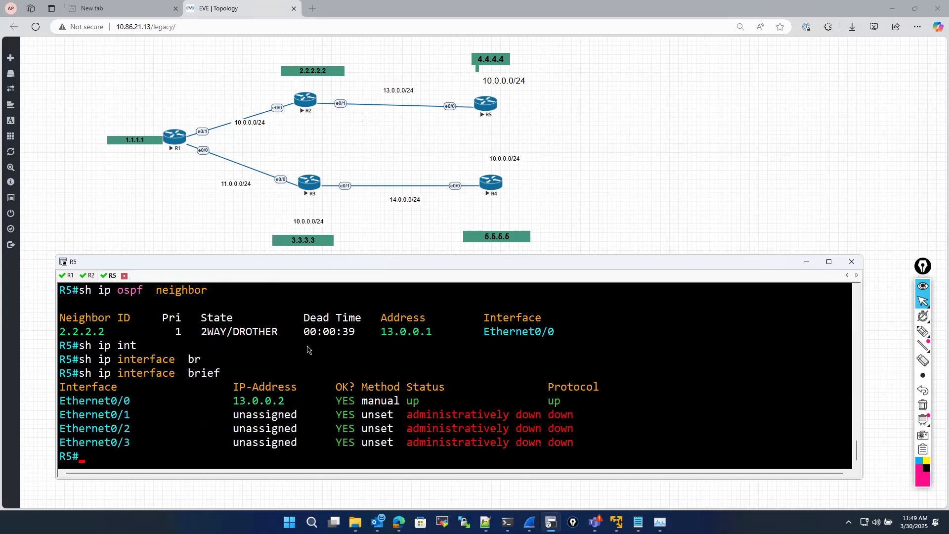
Check R1's traceroute, compare it with tracert -d 8.8.8.8 in the Windows Command Prompt, and close the Command Prompt
click(69, 278)
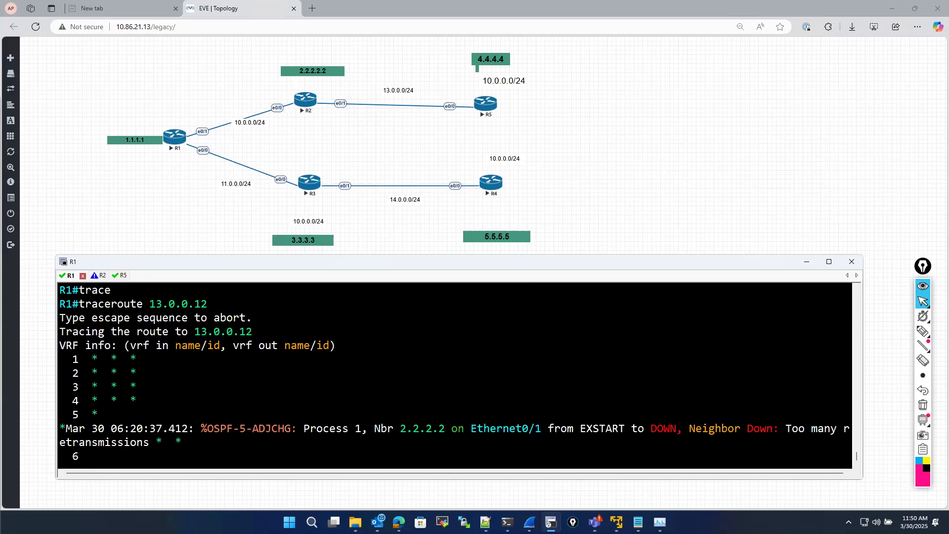
key(alt+Tab)
drag(354, 223, 58, 229)
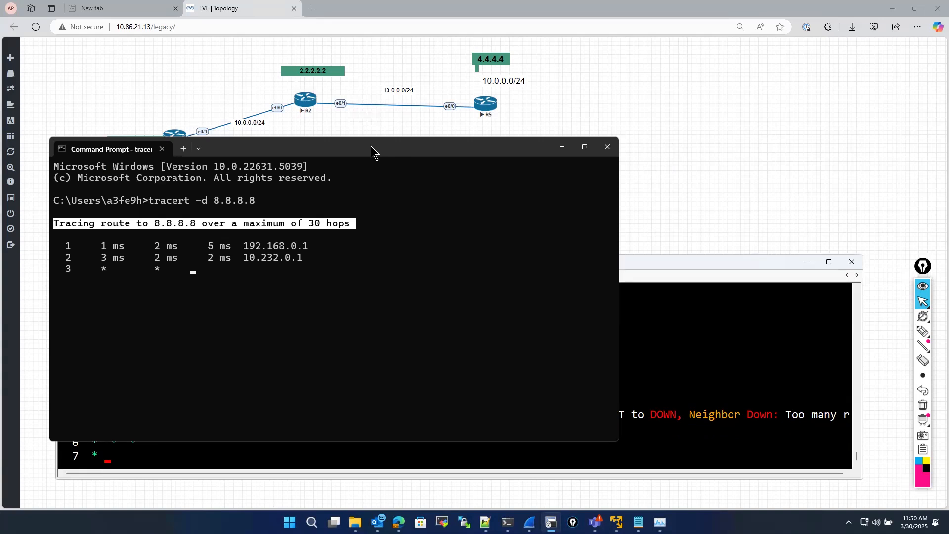
click(610, 147)
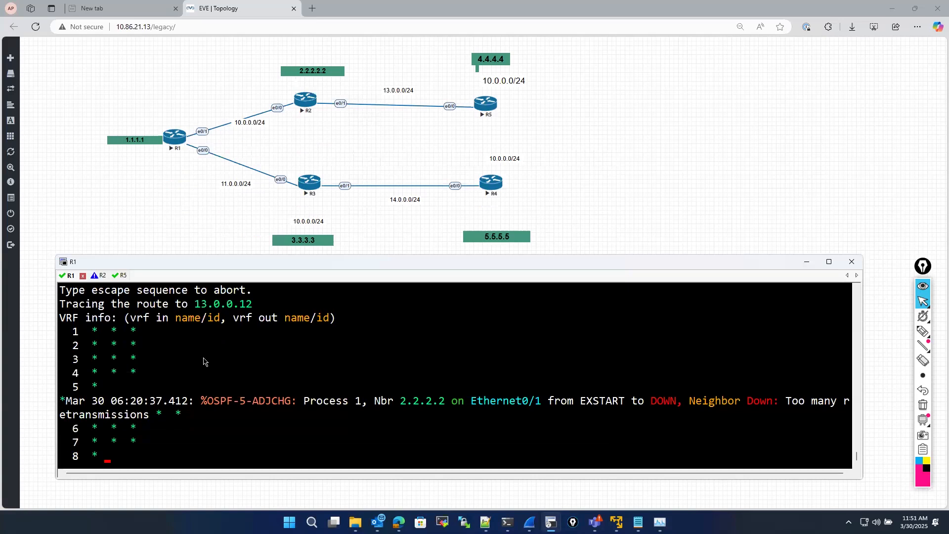
Display the IP routing table on R5
click(118, 276)
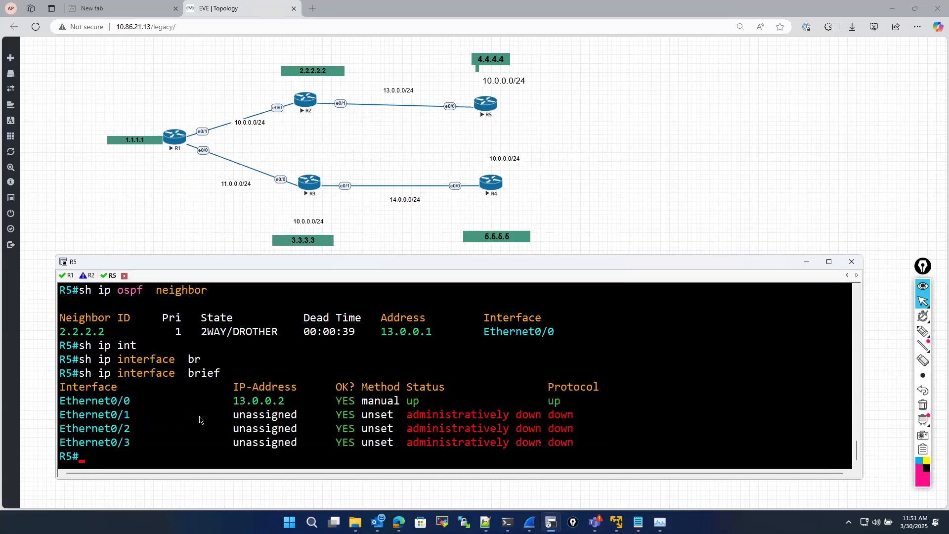
text(sh ip rou)
key(Tab)
key(Return)
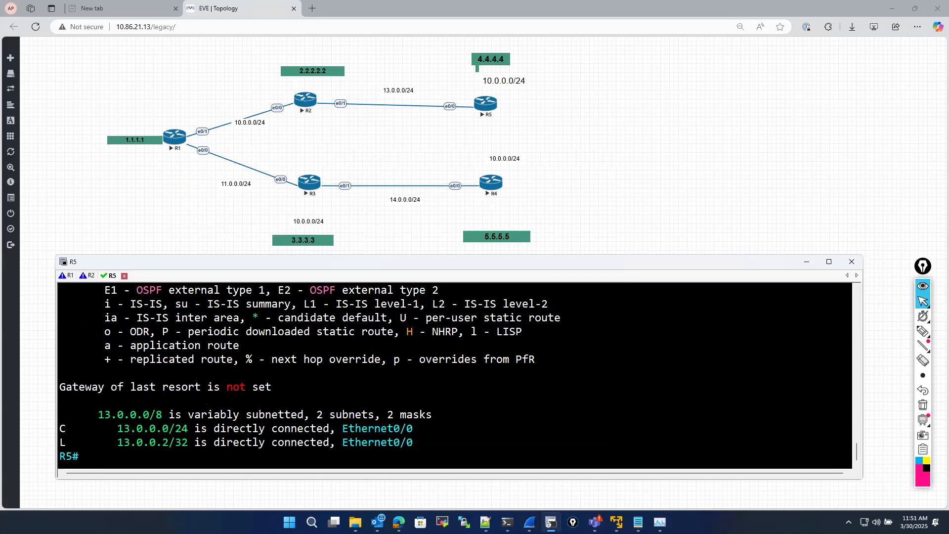
Test reachability from R5 by pinging 13.0.0.1 and R2's loopback address 2.2.2.2
text(ping 13.0.0.1)
key(Return)
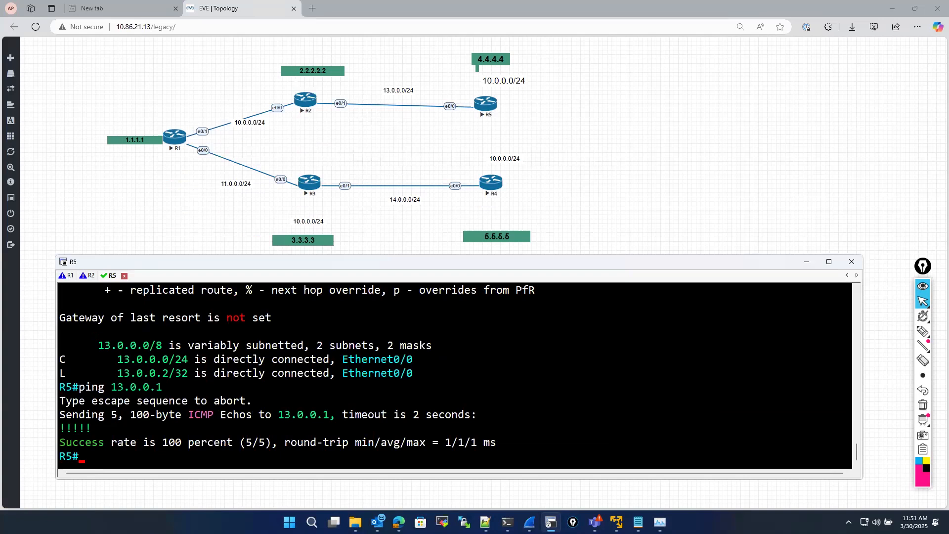
key(Up)
key(BackSpace)
key(BackSpace)
key(BackSpace)
key(BackSpace)
key(BackSpace)
key(BackSpace)
key(BackSpace)
key(BackSpace)
key(BackSpace)
text(2.2.2.)
key(BackSpace)
key(BackSpace)
key(BackSpace)
key(BackSpace)
key(BackSpace)
key(BackSpace)
key(BackSpace)
key(BackSpace)
text(ng 2.2.2.2)
key(Return)
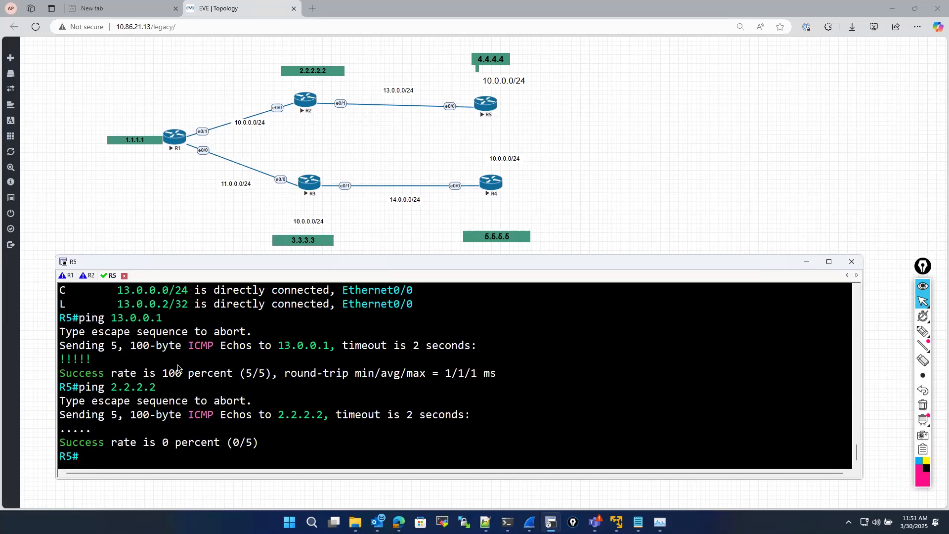
Display the brief IP interface summary on R2
click(83, 276)
text(sh i)
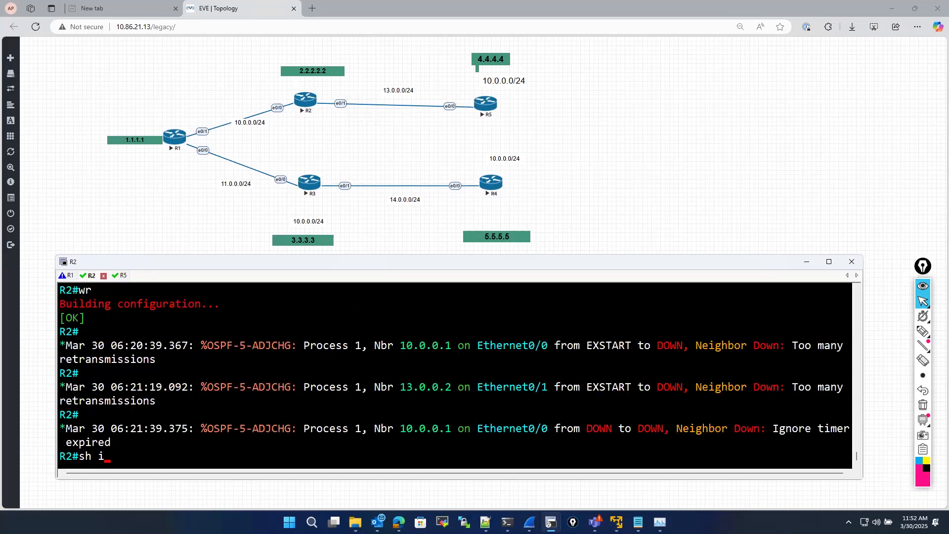
text(p int)
key(Tab)
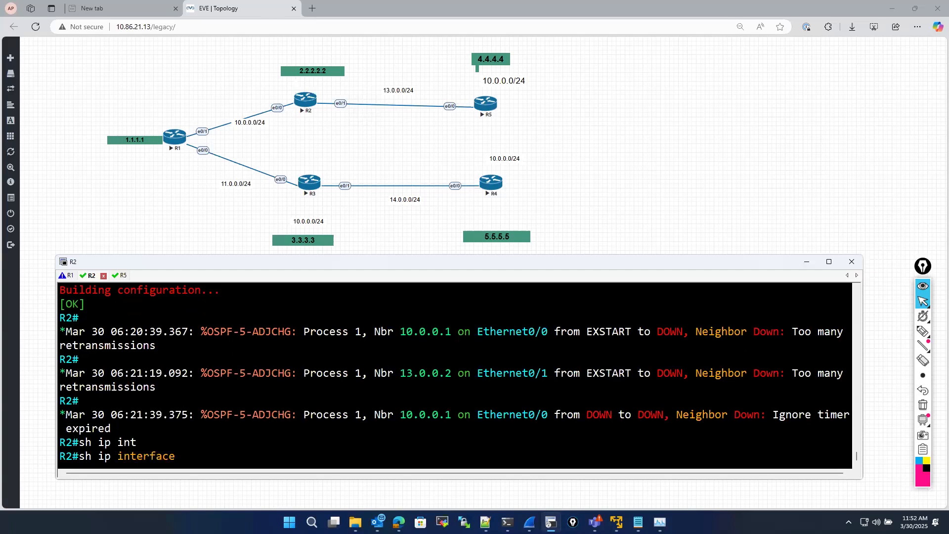
text(br)
key(Return)
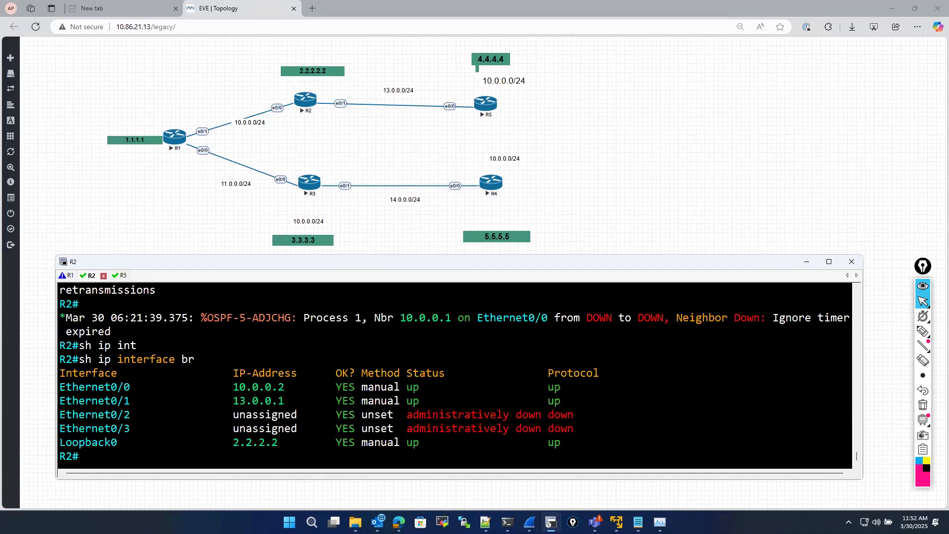
Ping the Loopback0 address 2.2.2.2 from R2 itself
text(ping)
drag(234, 443, 278, 447)
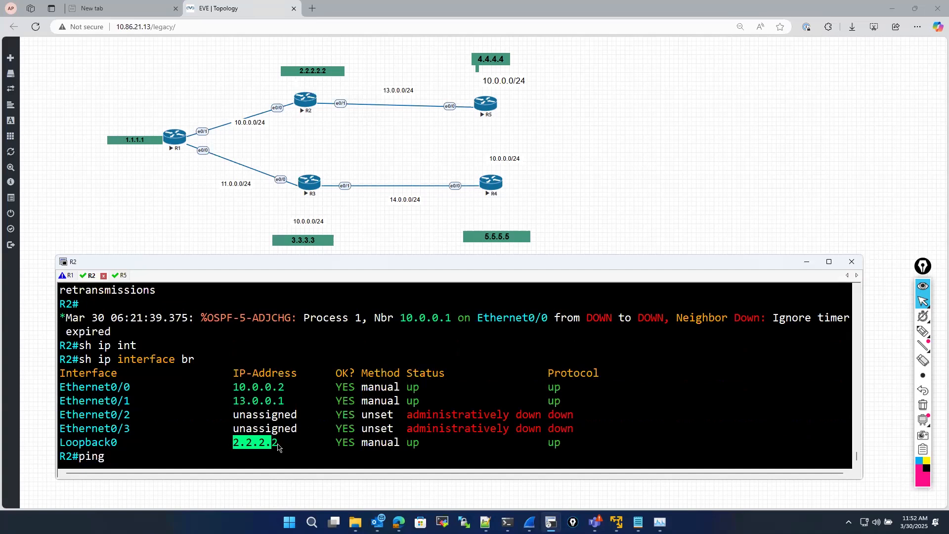
text(2.2.2.2)
key(Return)
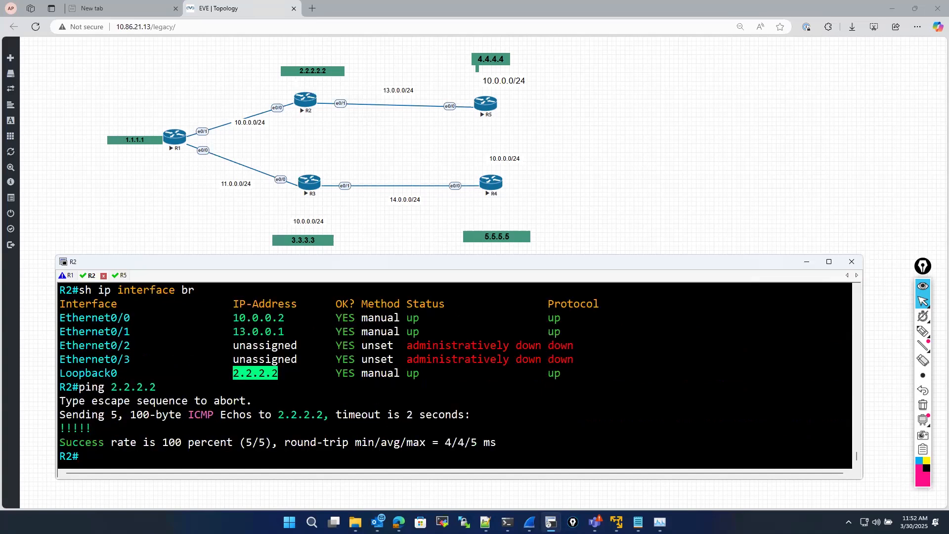
Display the IP routing table on R2
text(sh ip rou)
key(Tab)
key(Return)
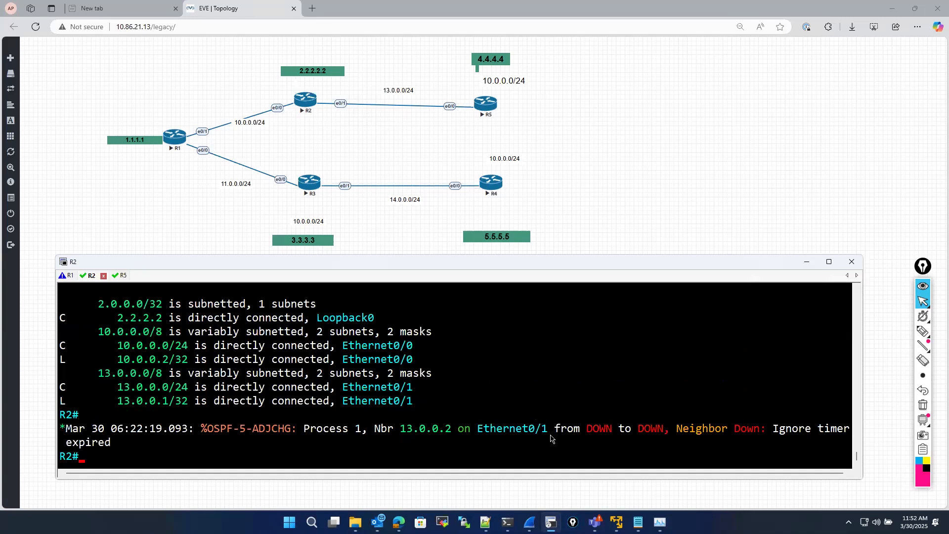
Display the running configuration of interface Ethernet0/1 on R2
drag(374, 428, 111, 443)
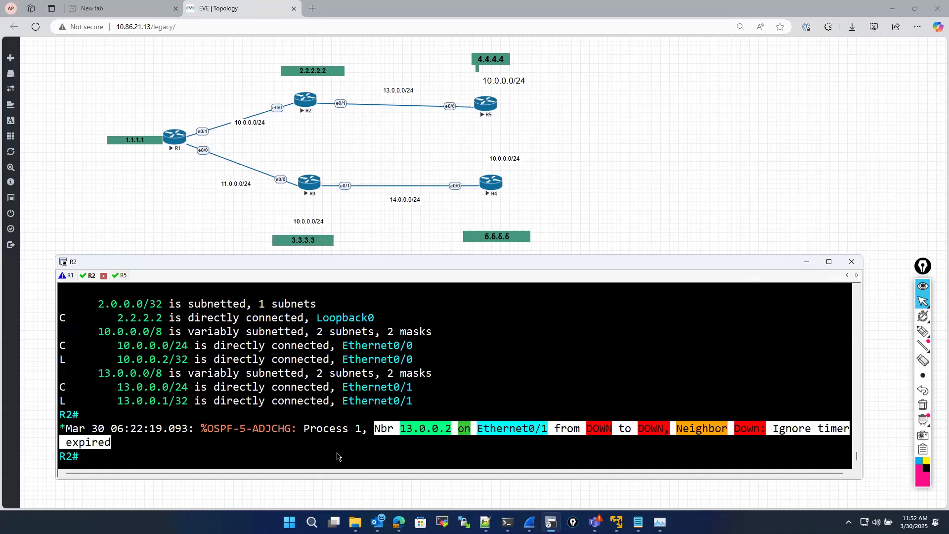
click(415, 433)
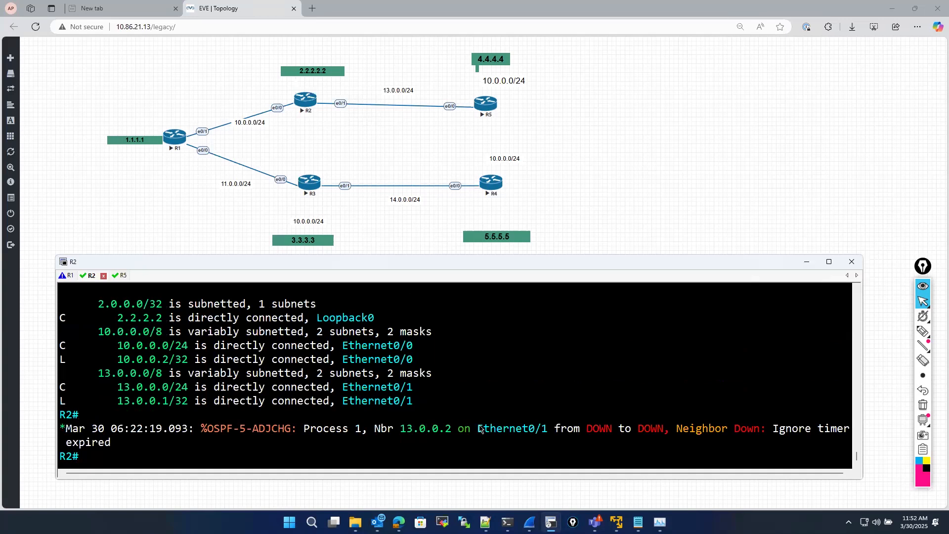
text(sjo)
key(Return)
text(sh)
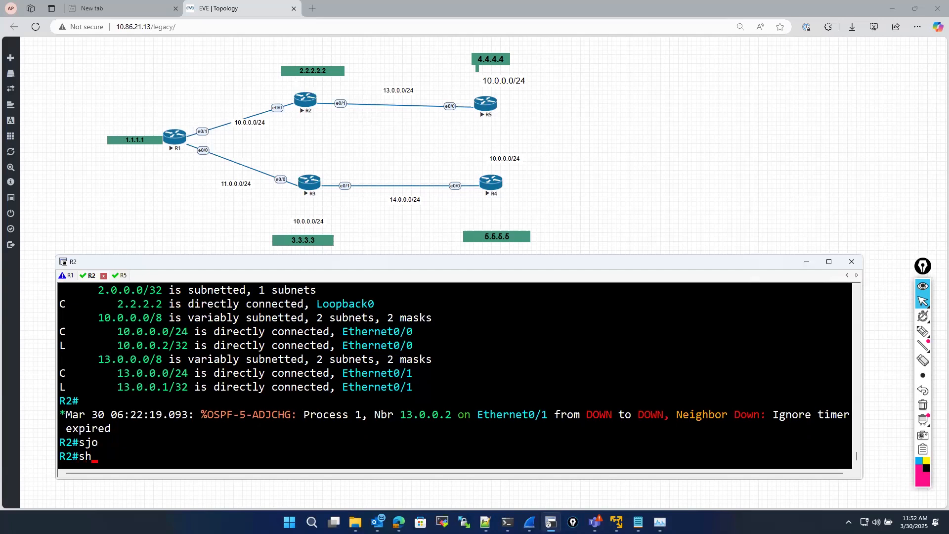
text(o)
key(Tab)
text(run)
key(Tab)
text(in)
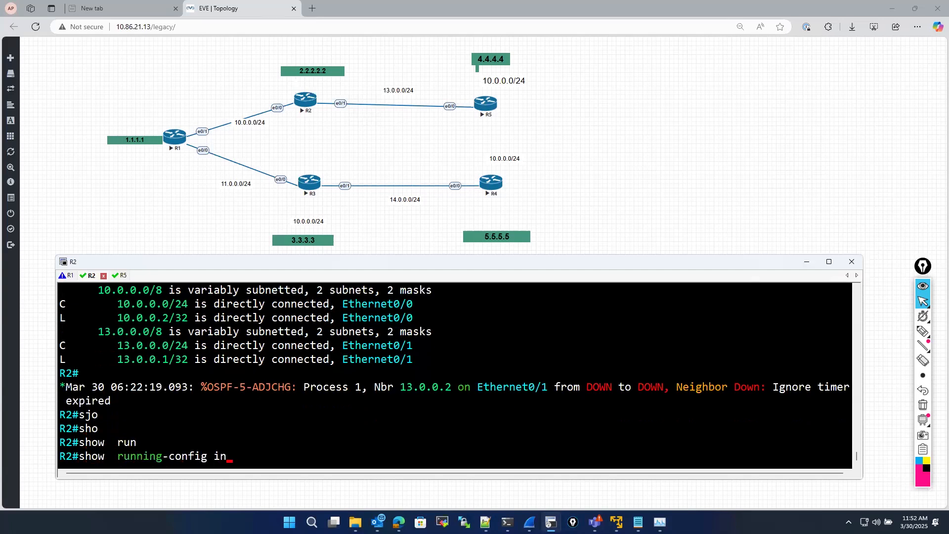
key(Tab)
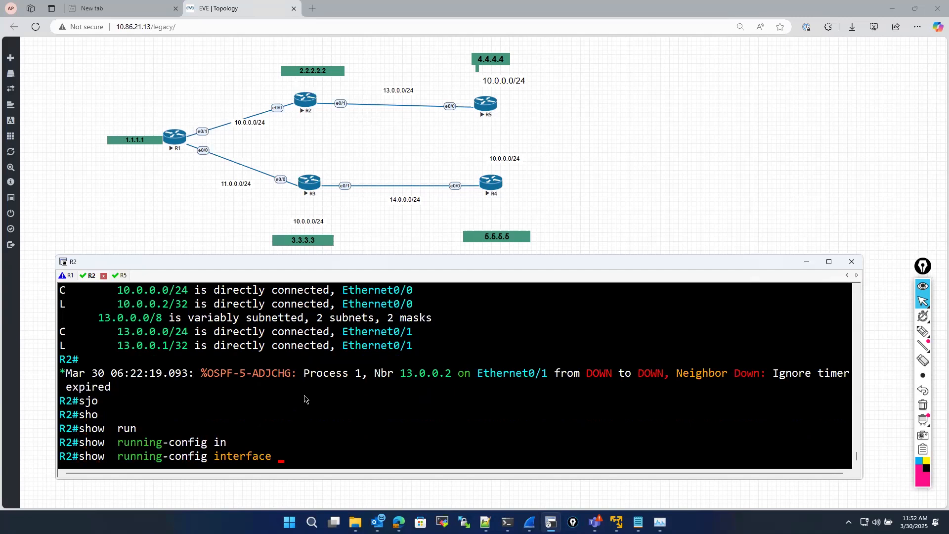
text(et)
key(Tab)
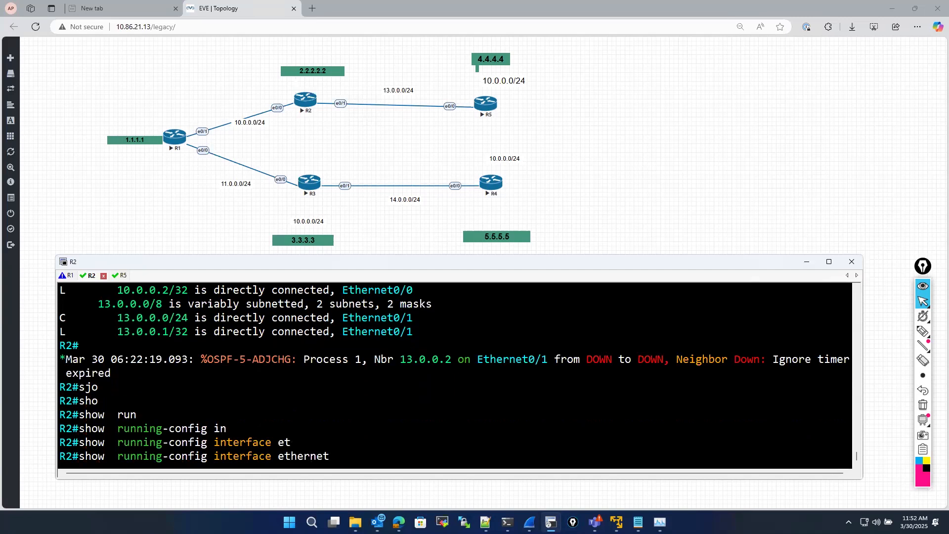
text(0/1)
key(Return)
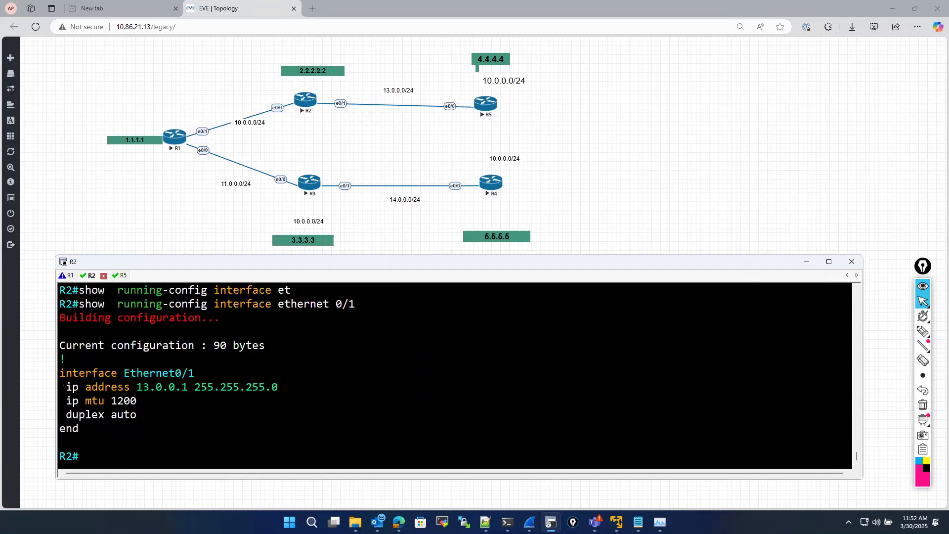
Remove the IP MTU 1200 setting from interface Ethernet0/1 on R2 and return to privileged mode
text(conf)
key(Tab)
key(Return)
key(Return)
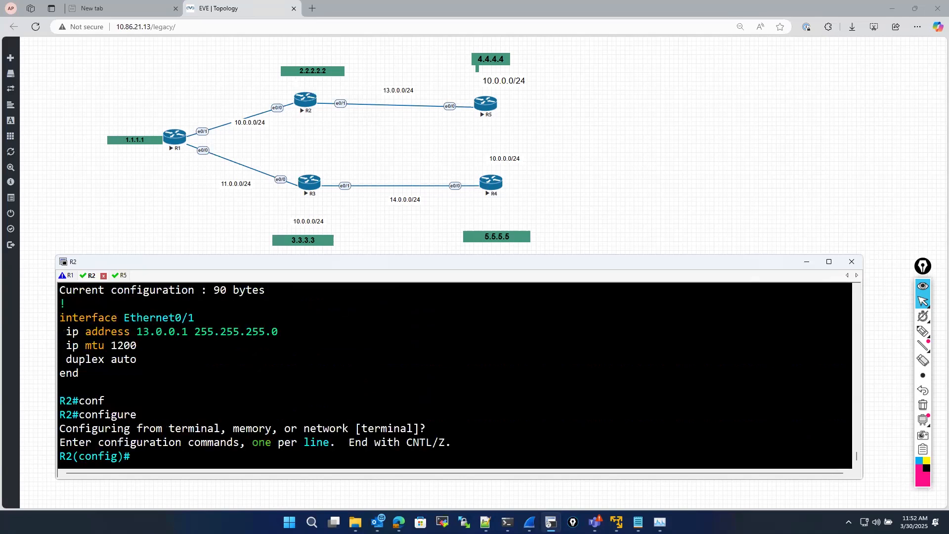
text(int)
key(Tab)
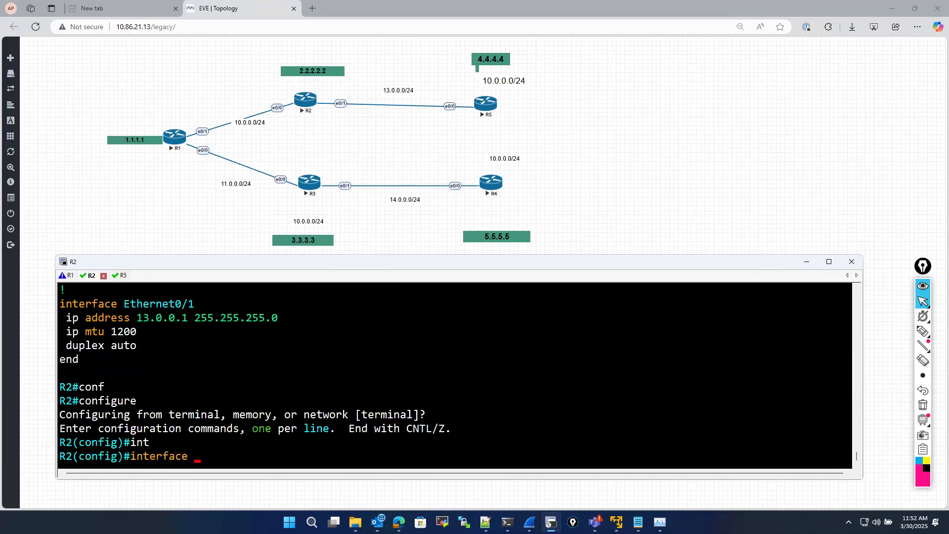
double_click(194, 308)
right_click(256, 343)
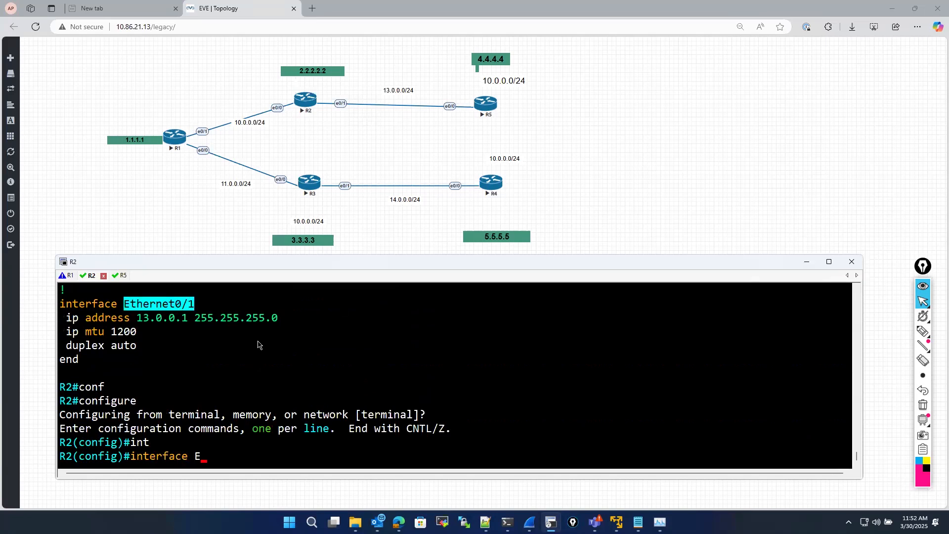
key(Return)
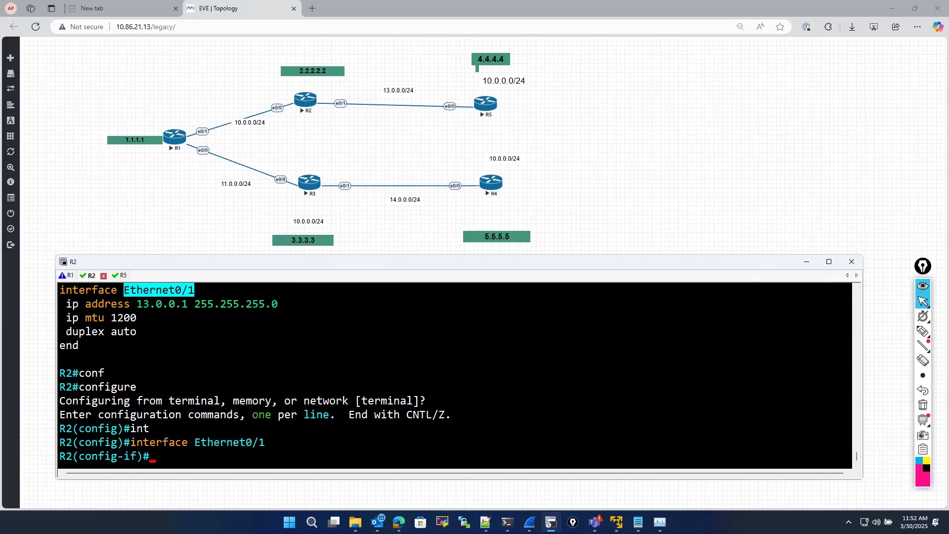
text(no)
drag(66, 318, 137, 319)
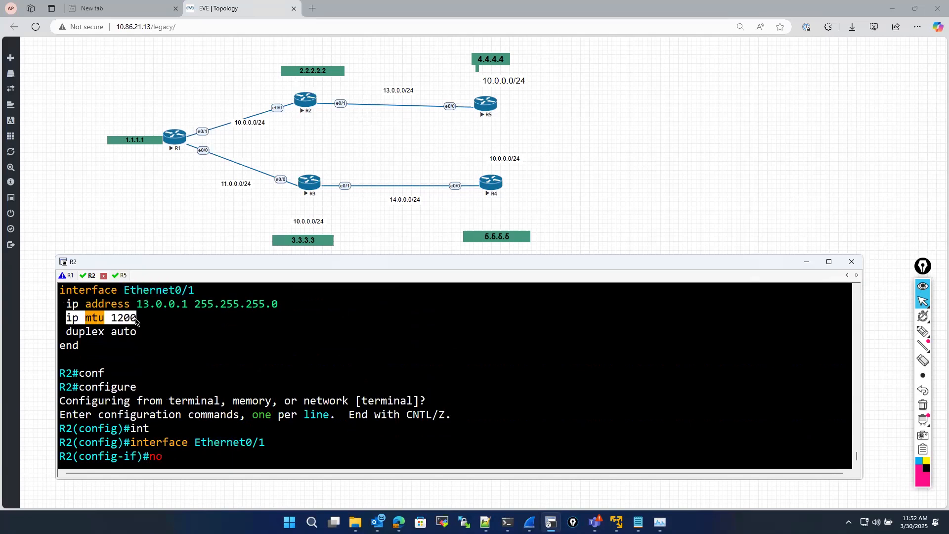
right_click(211, 354)
key(Return)
text(exit)
key(Return)
key(Return)
text(exit)
key(Return)
key(Return)
Display the interface details of Ethernet0/1 on R2, filtered to lines containing MTU
text(sho)
key(Tab)
text(int)
key(Tab)
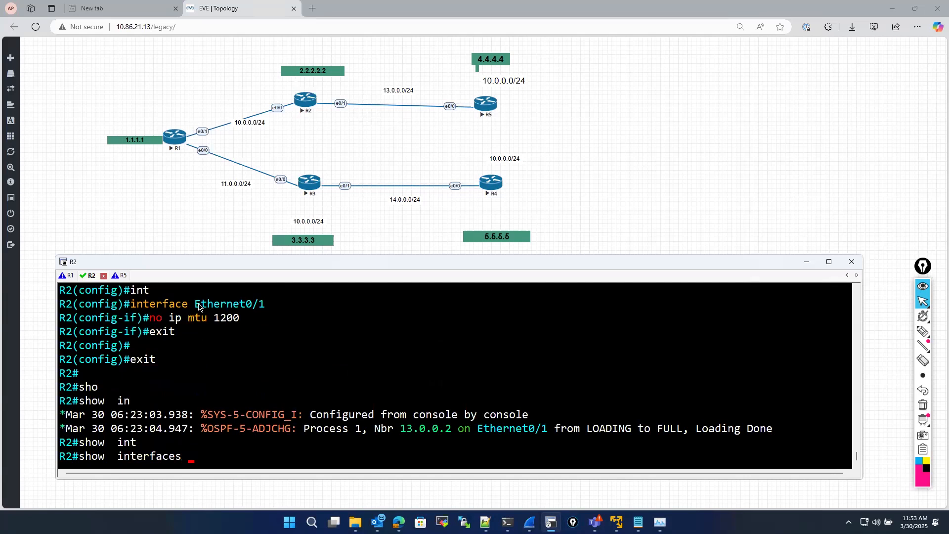
double_click(264, 306)
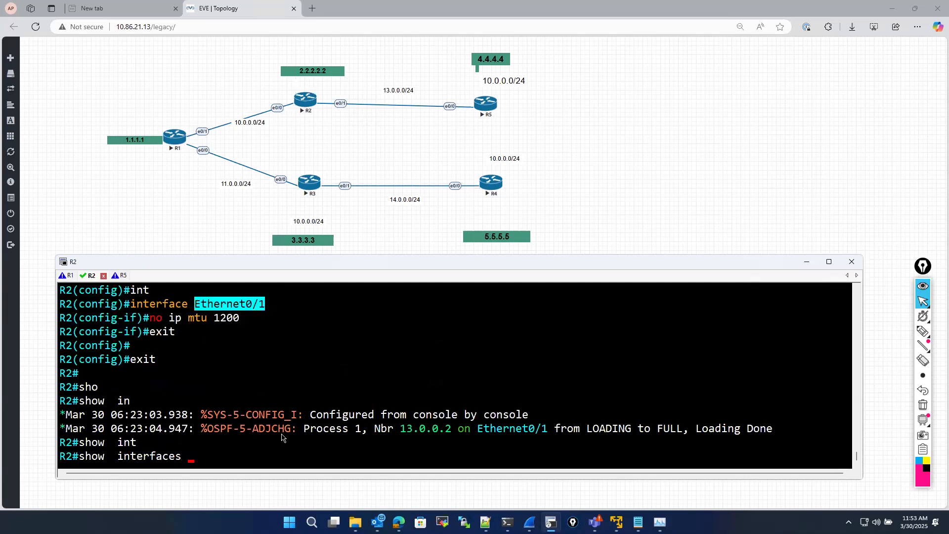
text(Ethernet0/1 | in)
key(Tab)
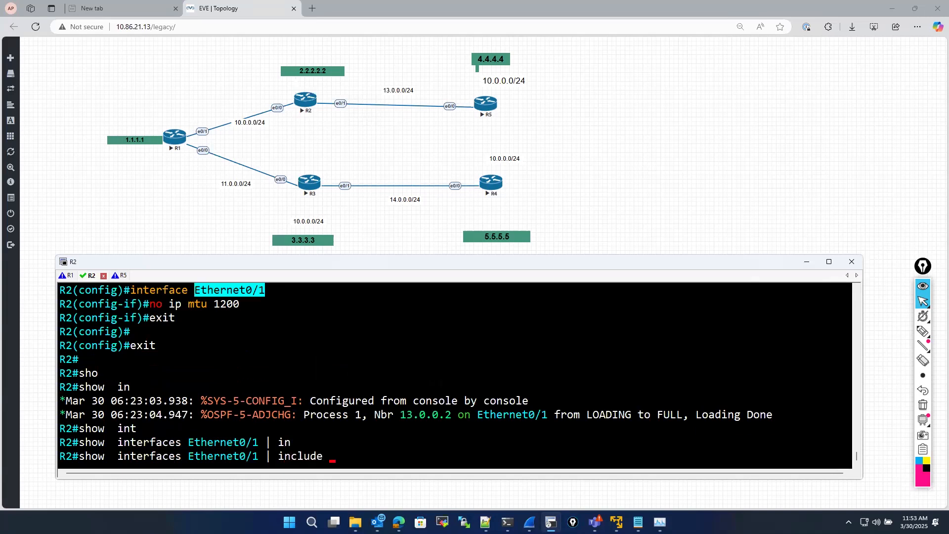
text(MTU)
key(Return)
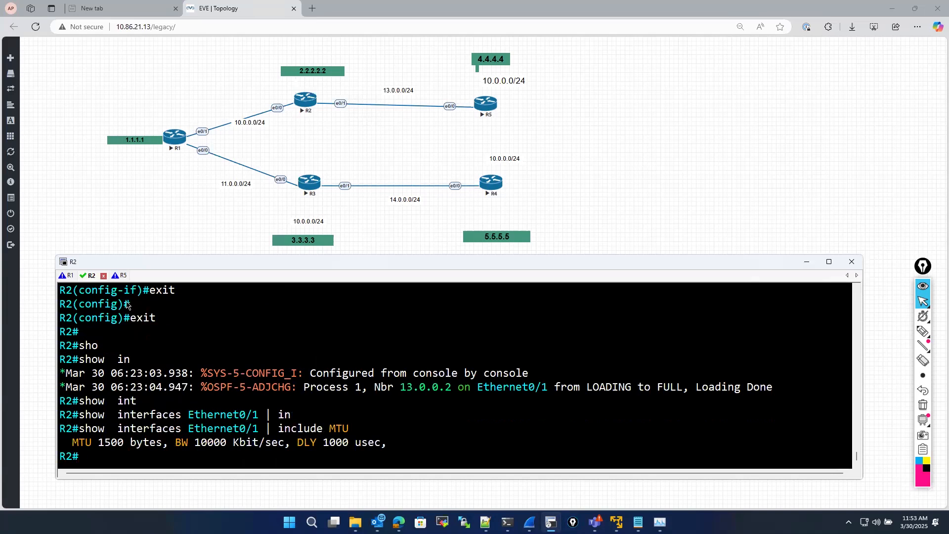
Ping 2.2.2.2 again from R5 and return to the R2 console
key(ctrl+Tab)
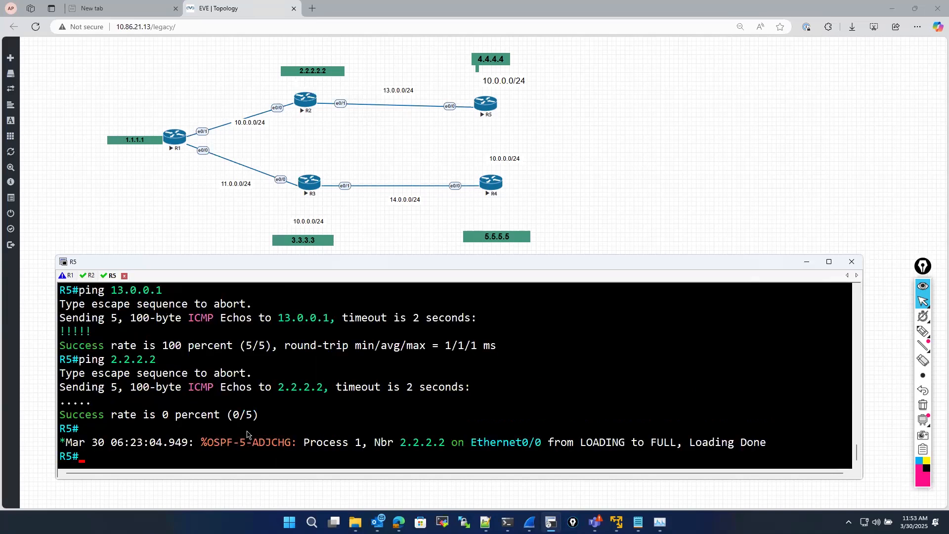
key(Up)
key(Return)
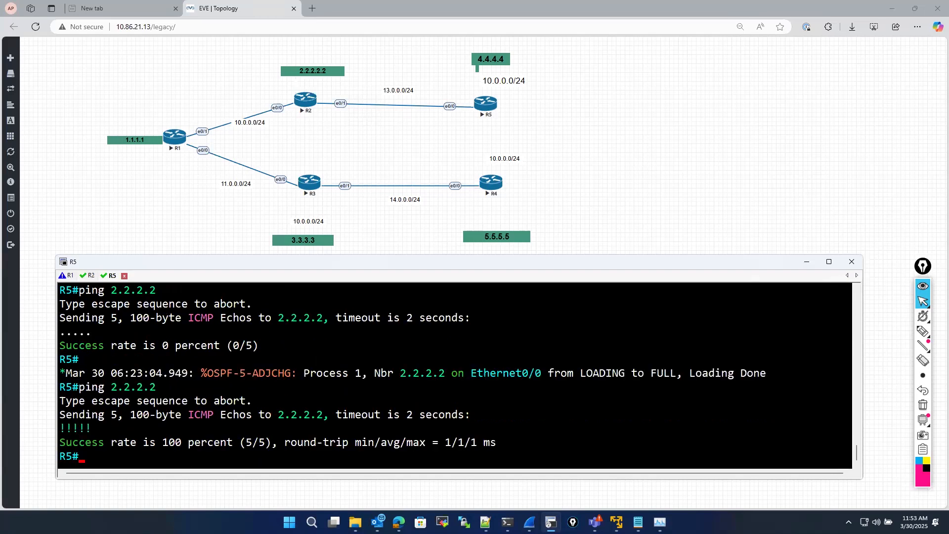
click(87, 277)
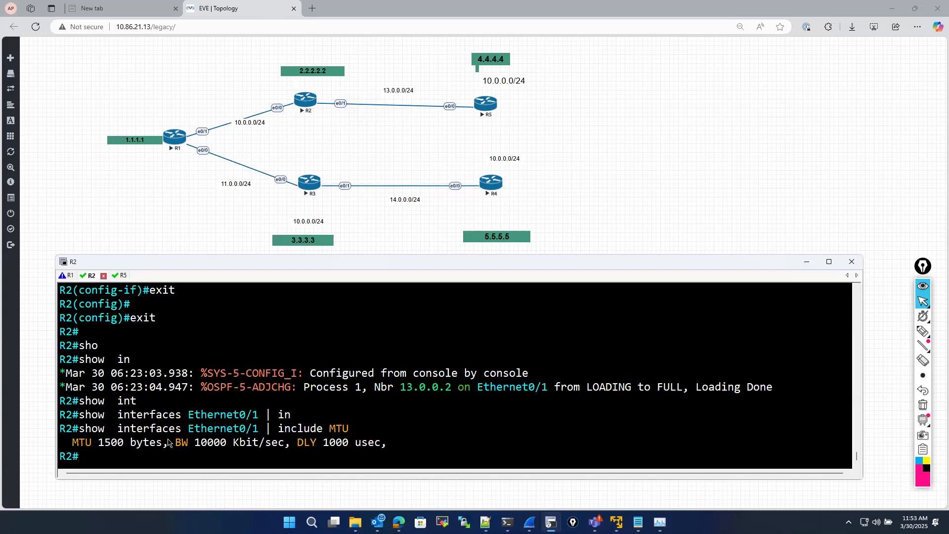
text(sh ip)
key(BackSpace)
key(BackSpace)
key(BackSpace)
key(BackSpace)
key(BackSpace)
key(BackSpace)
text(sho)
key(Tab)
text(run)
key(Tab)
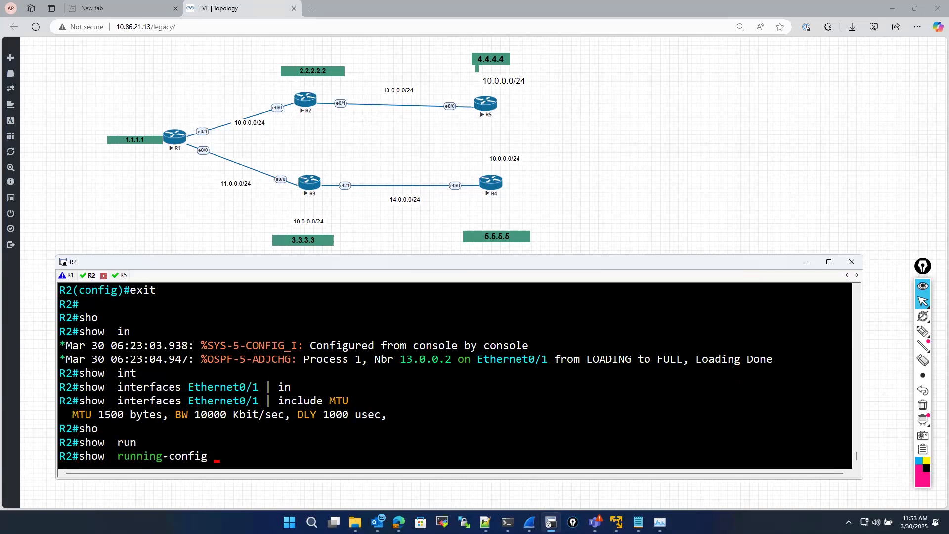
key(BackSpace)
key(BackSpace)
key(BackSpace)
key(BackSpace)
key(BackSpace)
key(BackSpace)
key(BackSpace)
key(BackSpace)
key(BackSpace)
key(BackSpace)
key(BackSpace)
key(BackSpace)
key(BackSpace)
key(BackSpace)
key(BackSpace)
key(BackSpace)
key(BackSpace)
key(BackSpace)
key(BackSpace)
key(BackSpace)
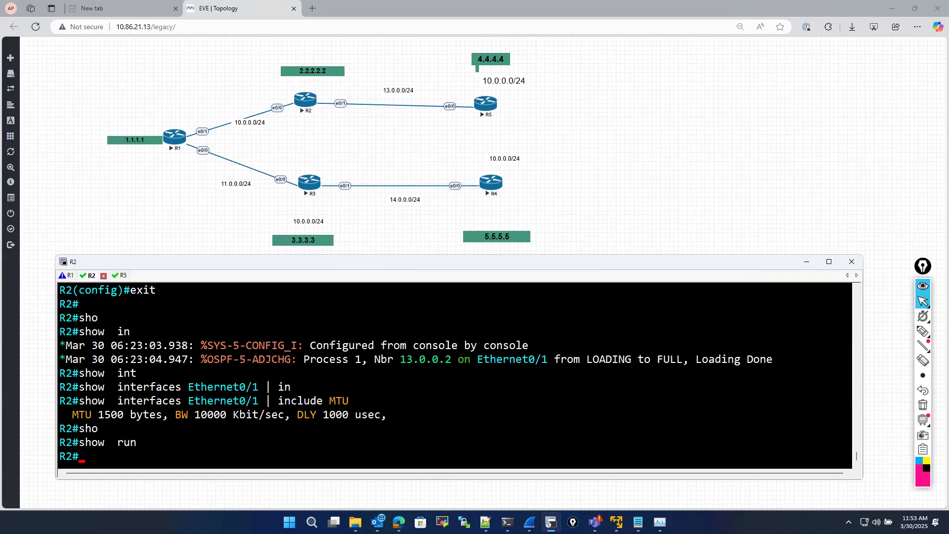
Display the OSPF neighbor table on R2
text(sh ip os)
key(Tab)
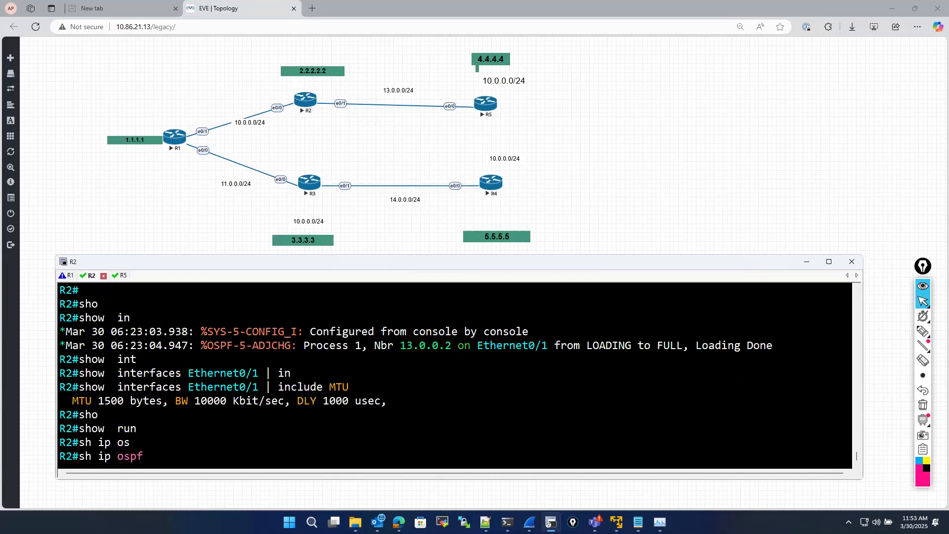
text(ne)
key(Tab)
key(Return)
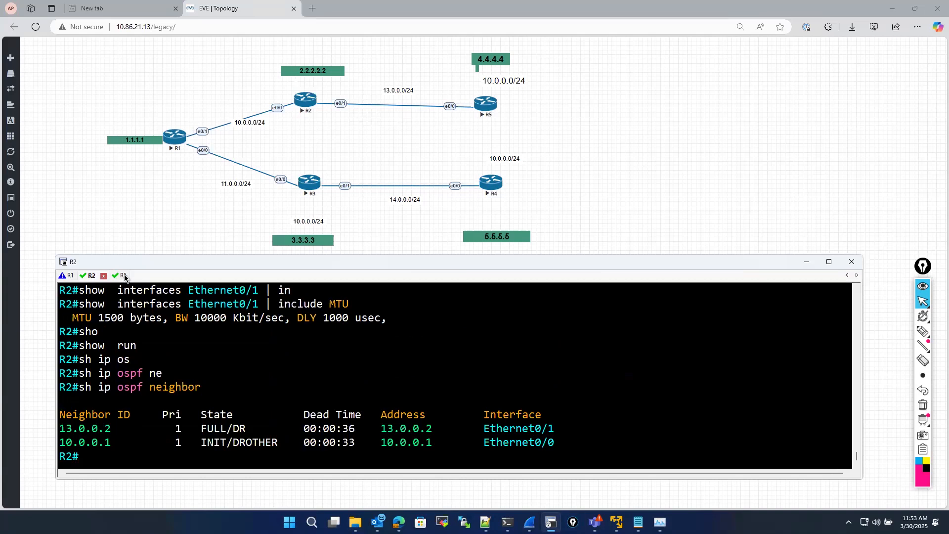
Test reachability from R5 by pinging 10.0.0.1
click(123, 276)
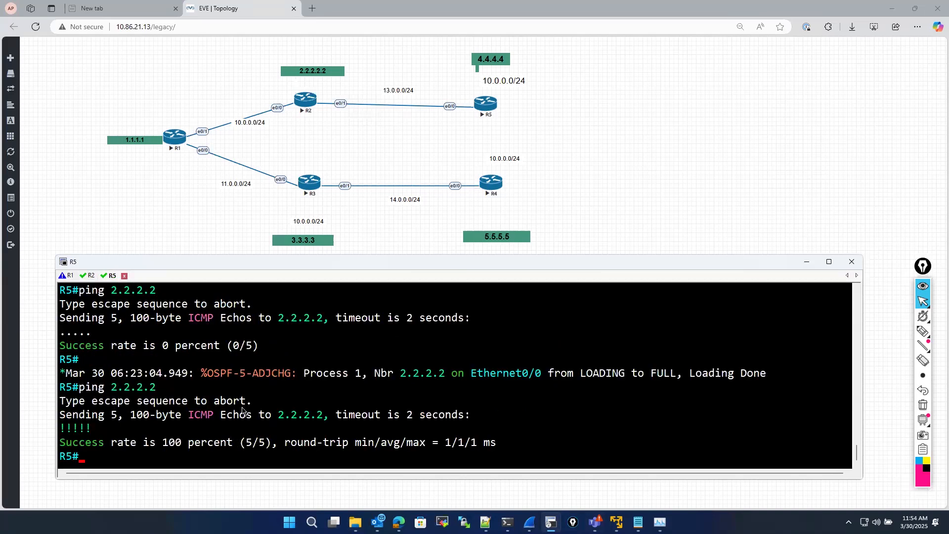
text(ping 10.0.0.1)
key(Return)
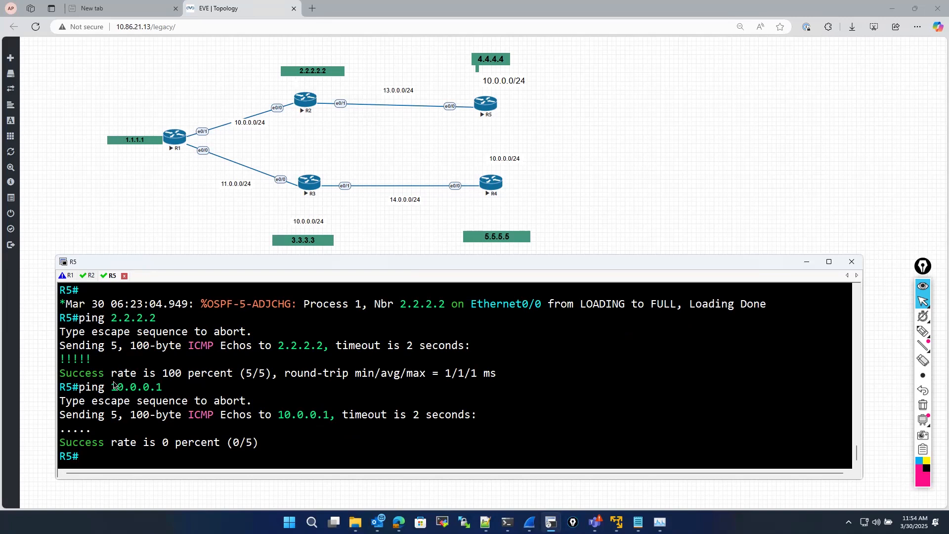
Display the IP routing table on R5 and examine the next hop of the 10.0.0.0 route
text(sh ip route)
key(Return)
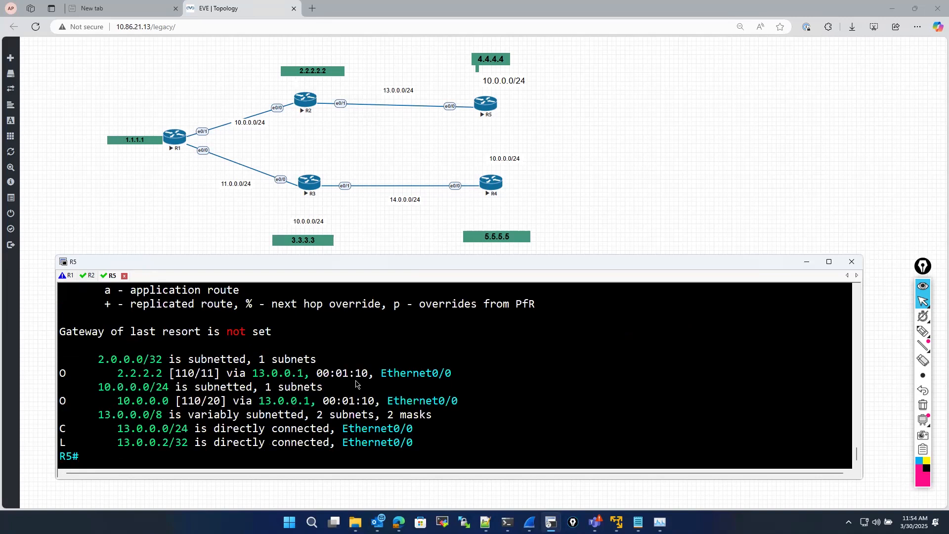
drag(259, 401, 312, 406)
Display the full logging buffer on R2 and examine the OSPF adjacency messages for neighbor 10.0.0.1 on Ethernet0/0
click(88, 275)
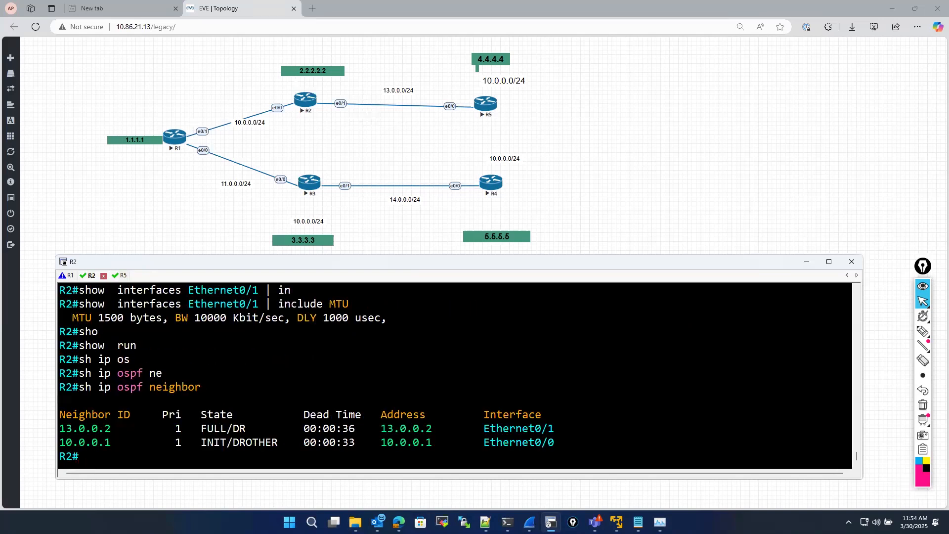
key(Return)
key(Return)
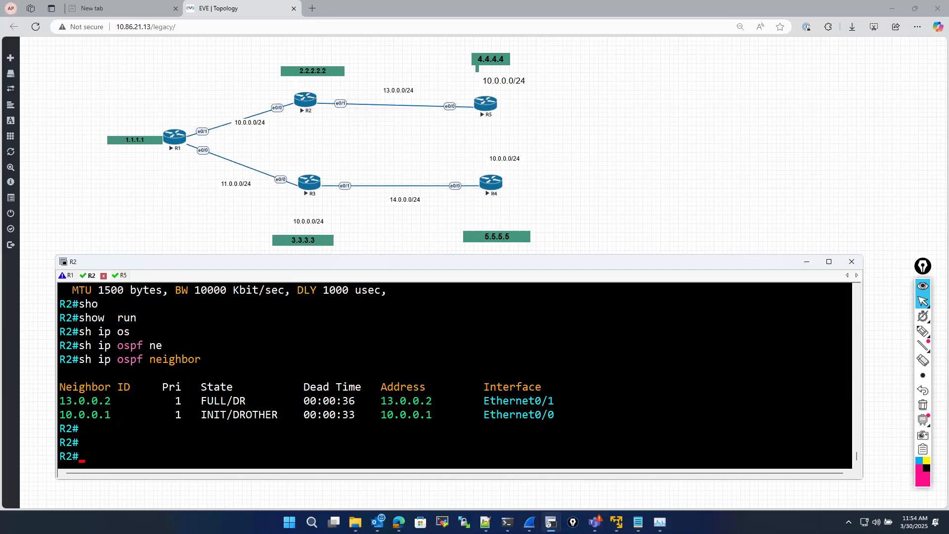
text(sho)
key(Tab)
text(logg)
key(Tab)
key(Return)
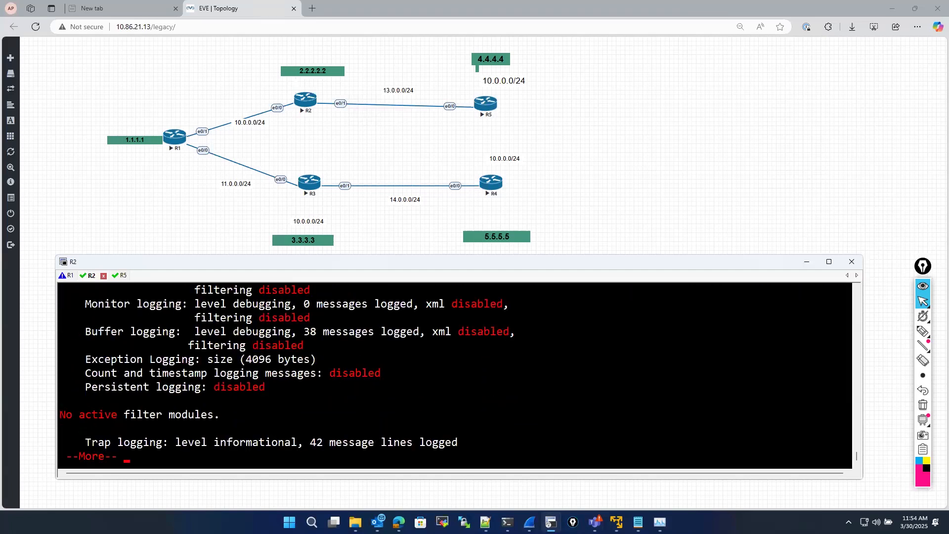
key(space)
key(space)
key(space)
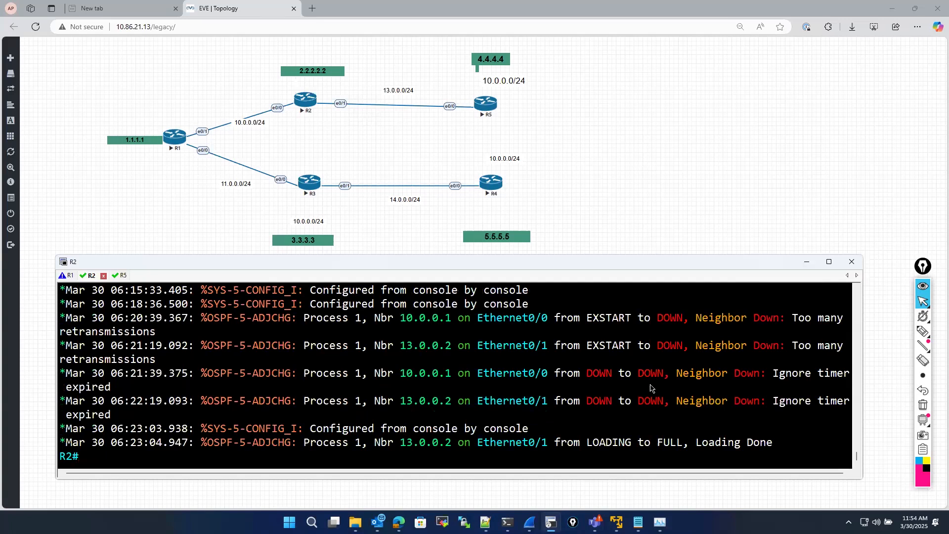
drag(675, 375, 305, 367)
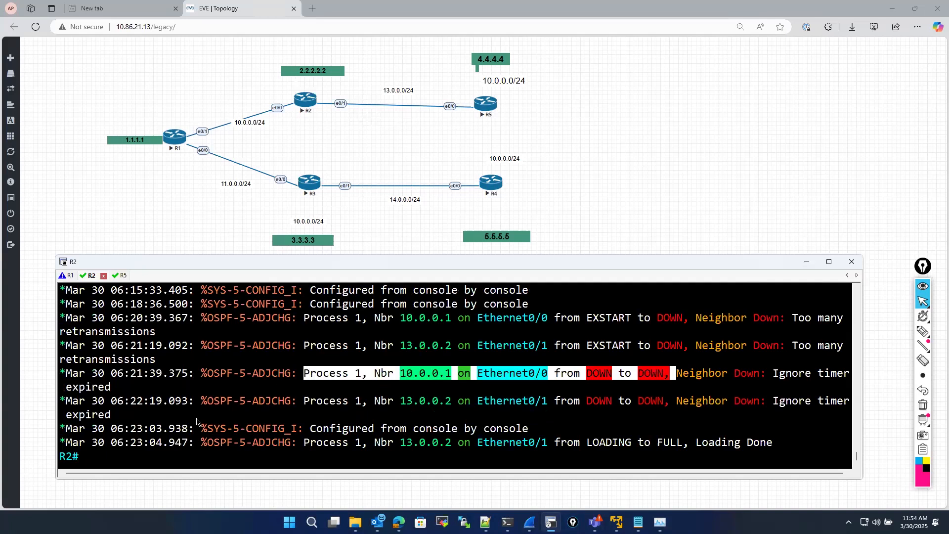
click(96, 438)
key(Return)
key(Return)
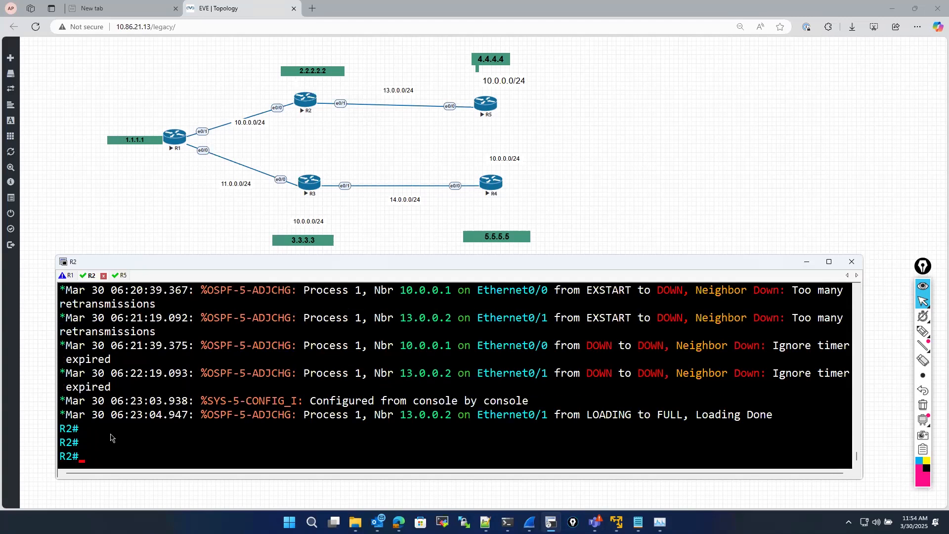
Display the running configuration of interface Ethernet0/0 on R2
text(sho)
key(Tab)
text(run)
key(Tab)
text(in)
key(Tab)
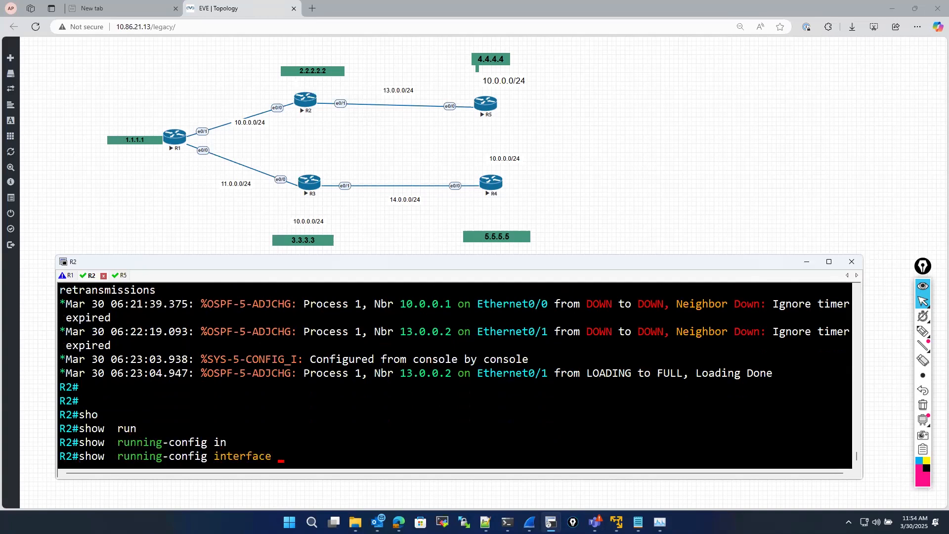
text(et)
key(Tab)
text(0/0)
key(Return)
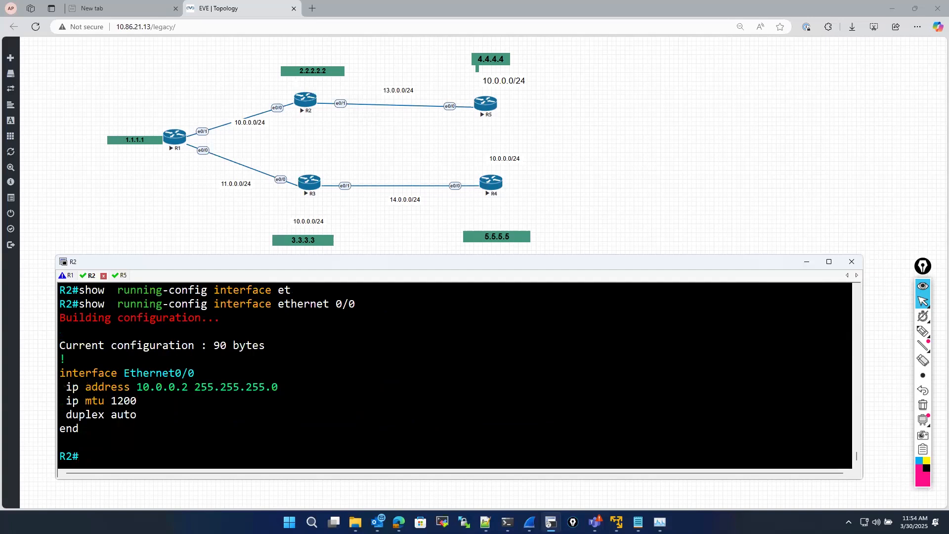
Enter configuration mode on R2 for interface Ethernet0/0
text(conf)
key(Tab)
key(Return)
key(Return)
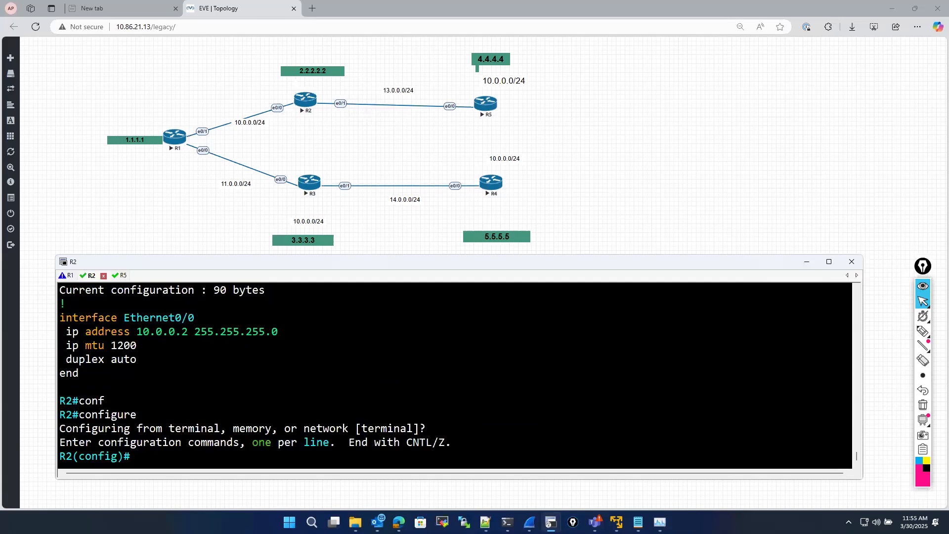
text(int)
key(Tab)
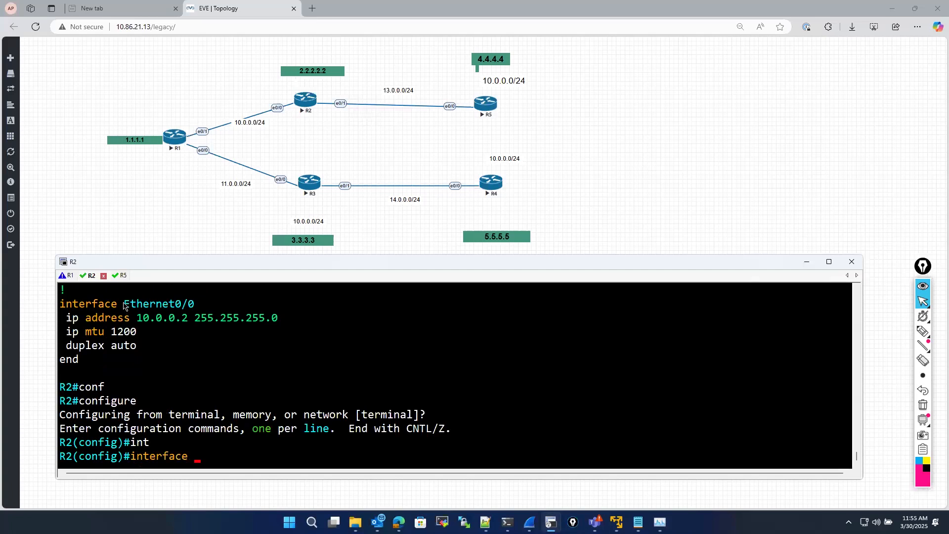
double_click(195, 304)
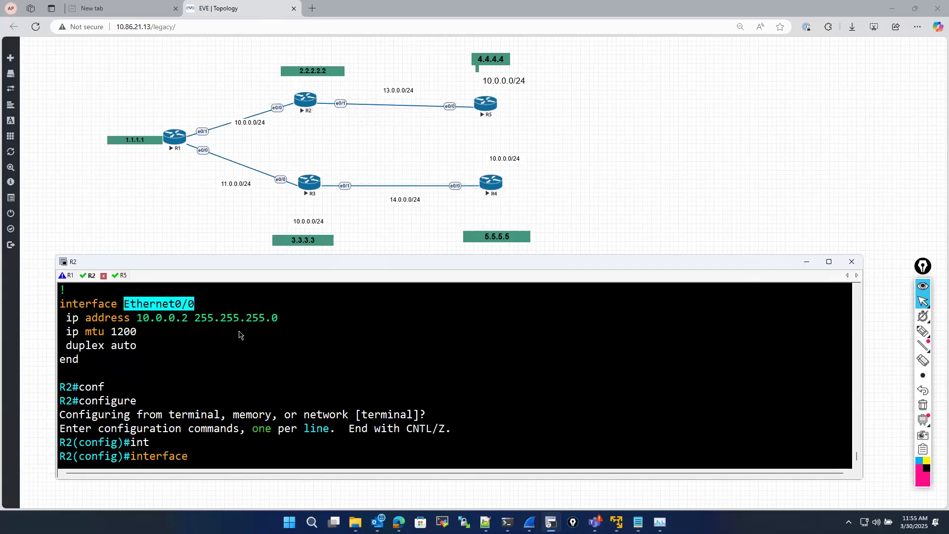
text(Ethernet0/0)
key(Return)
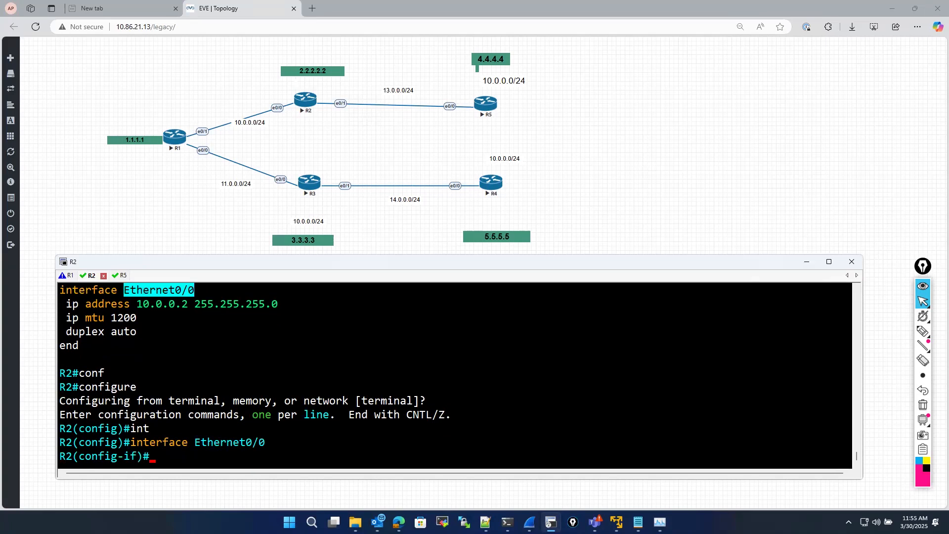
Remove the ip mtu 1200 setting from R2's Ethernet0/0 and leave configuration mode
text(no)
drag(66, 318, 138, 319)
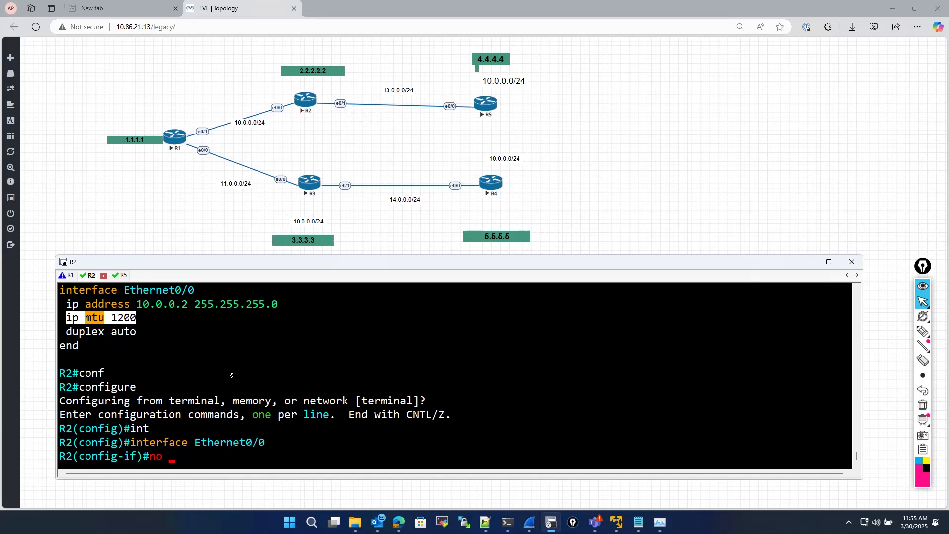
text(ip mtu 1200)
key(Return)
text(exit)
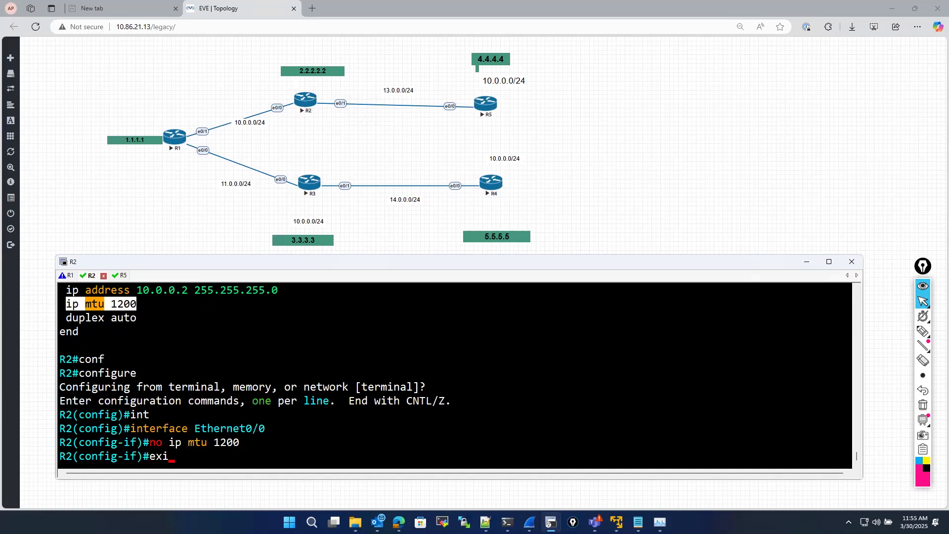
key(Return)
key(Return)
text(exit)
key(Return)
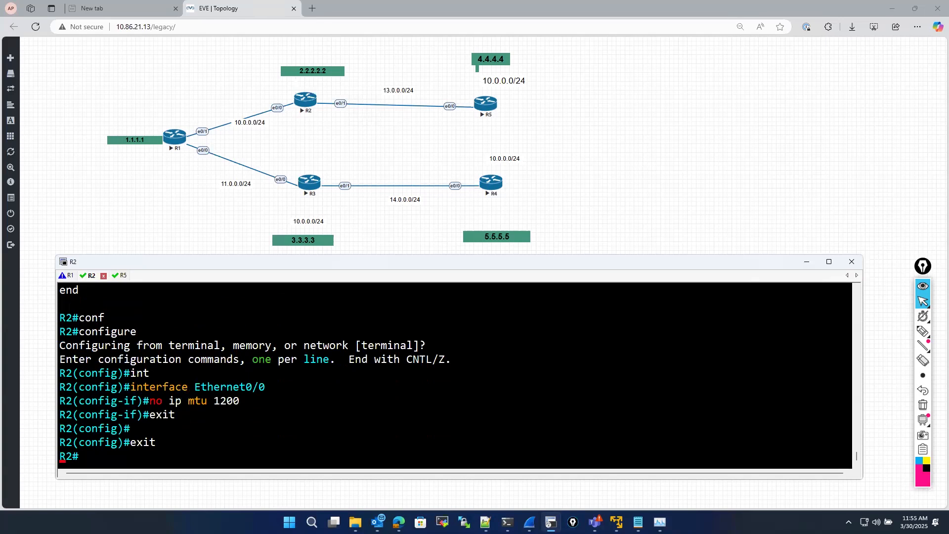
key(Return)
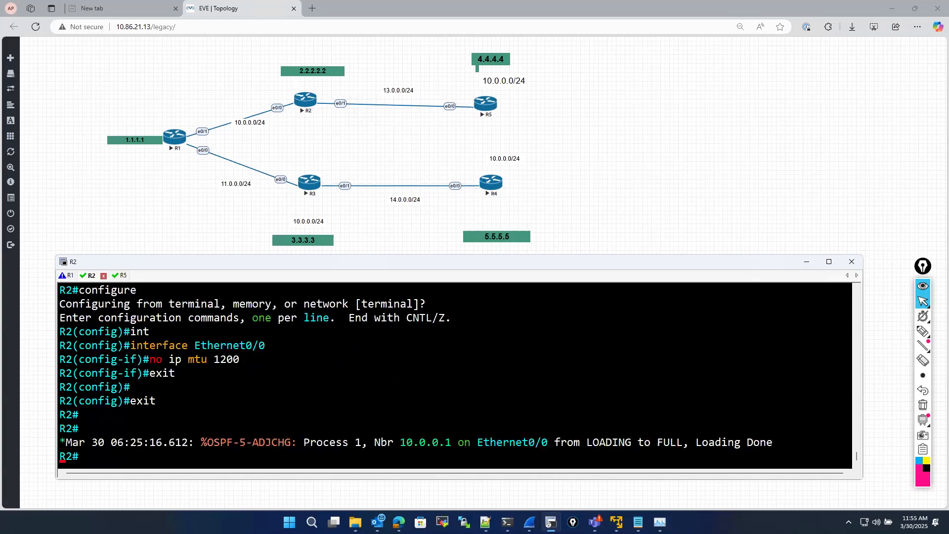
Test reachability from R5 again by pinging 10.0.0.1
text(show)
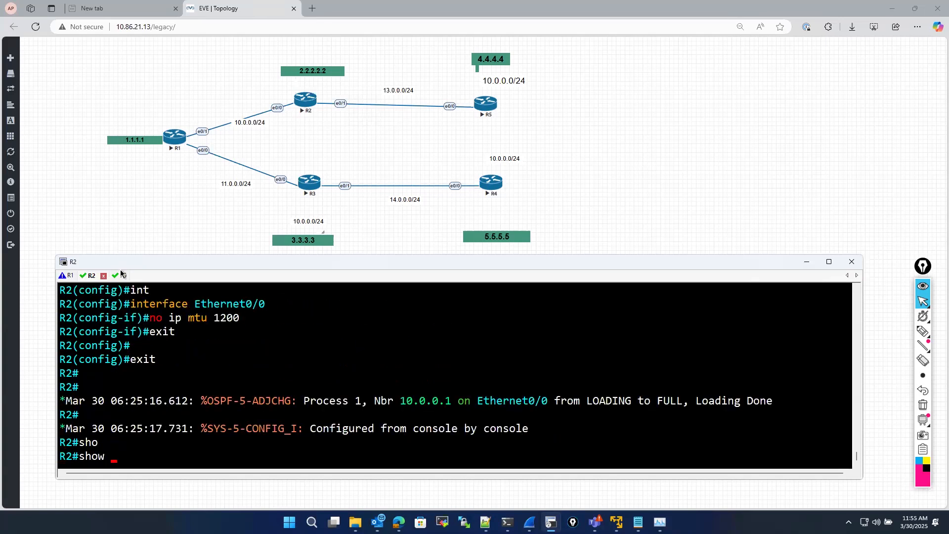
click(120, 278)
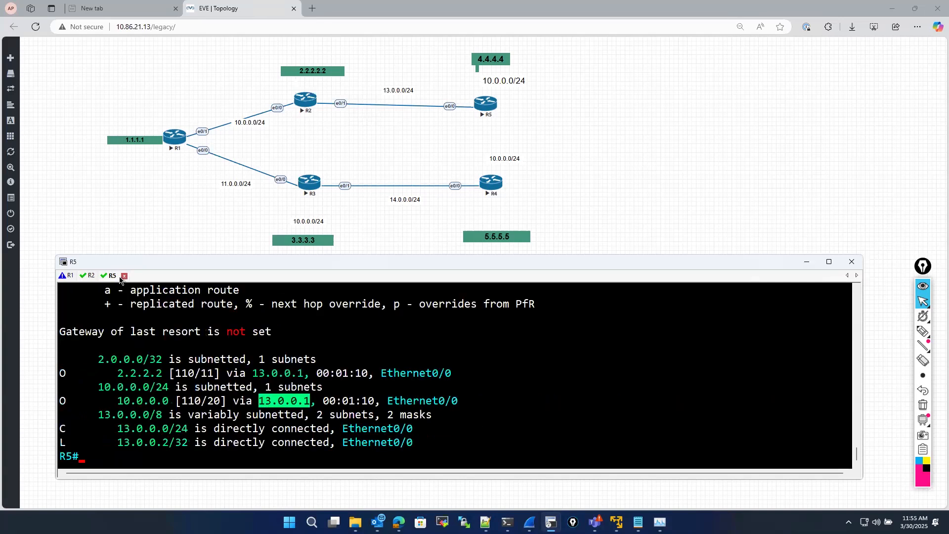
click(391, 401)
key(Up)
key(Up)
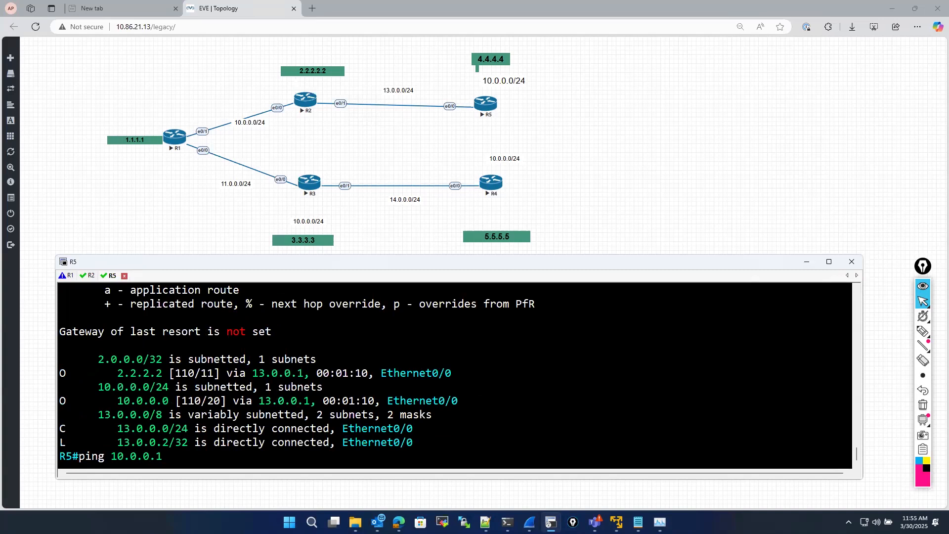
key(Return)
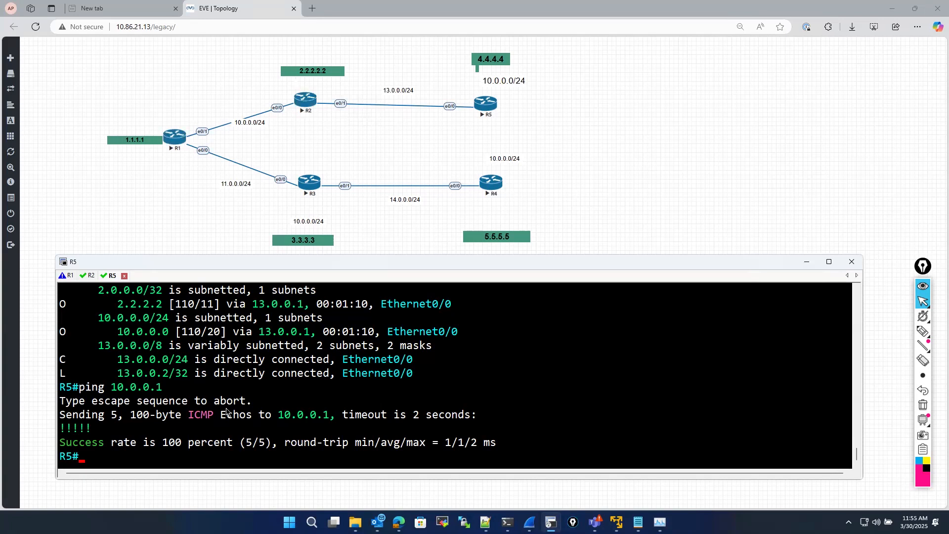
key(Return)
key(Return)
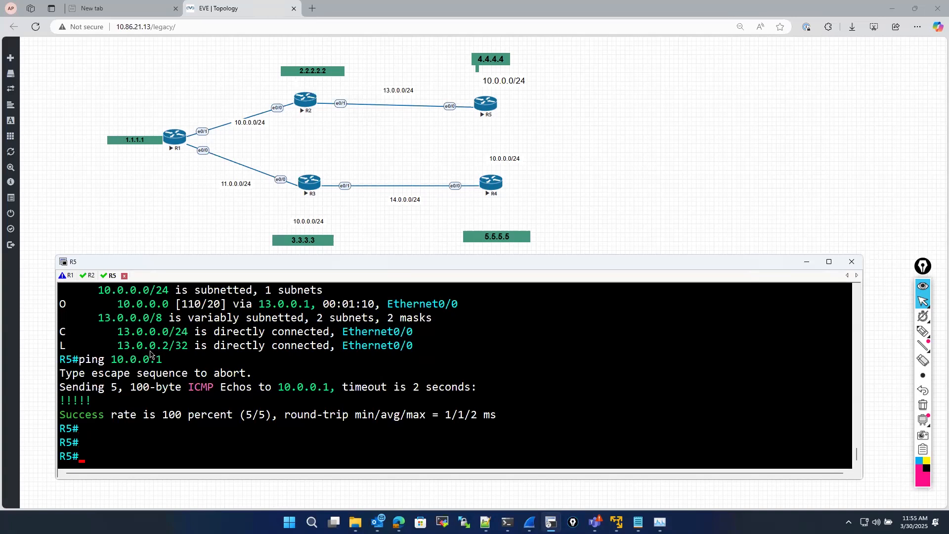
On R1, enter a traceroute command to 13.0.0.2 and list its available options
click(67, 275)
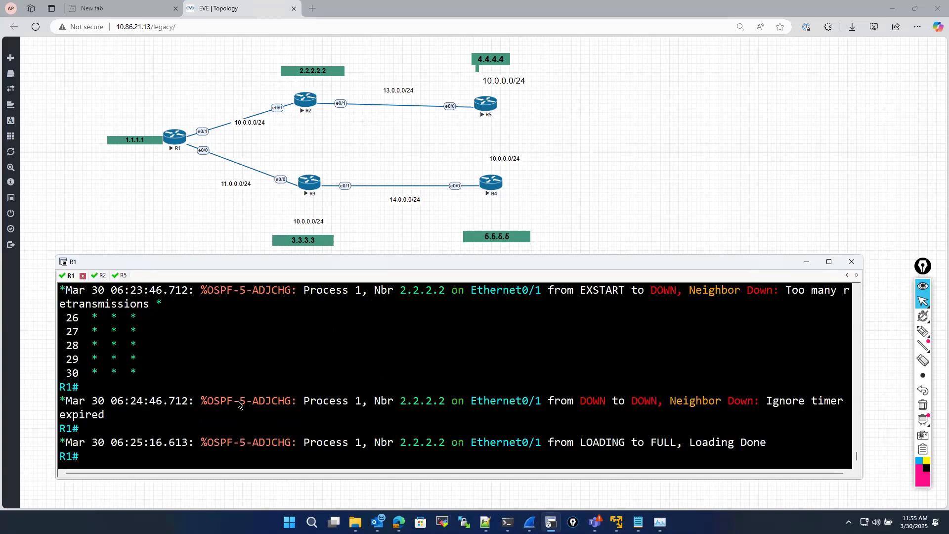
click(238, 405)
key(Return)
key(Return)
key(Return)
text(trace)
key(Tab)
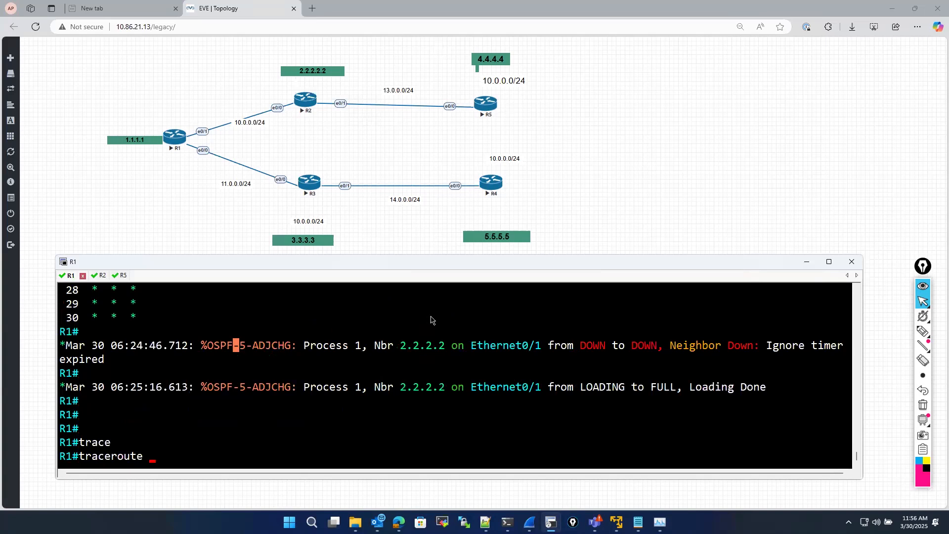
text(13.0.p0.)
key(BackSpace)
key(BackSpace)
key(BackSpace)
text(0.2)
key(BackSpace)
key(BackSpace)
key(BackSpace)
key(BackSpace)
text(0.0.2 ?)
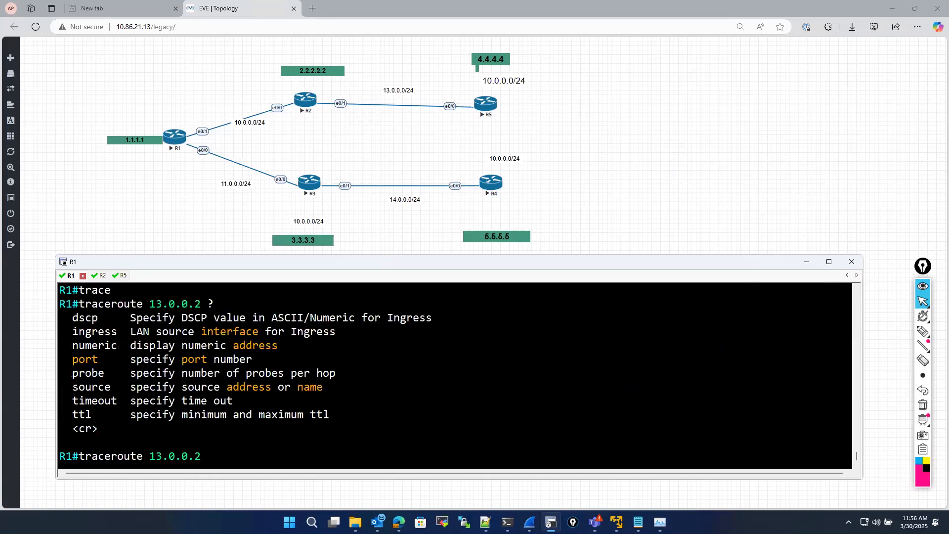
Look up the ttl option's values and try the traceroute to 13.0.0.2 with only a minimum TTL of 1
text(tt)
key(Tab)
text(?)
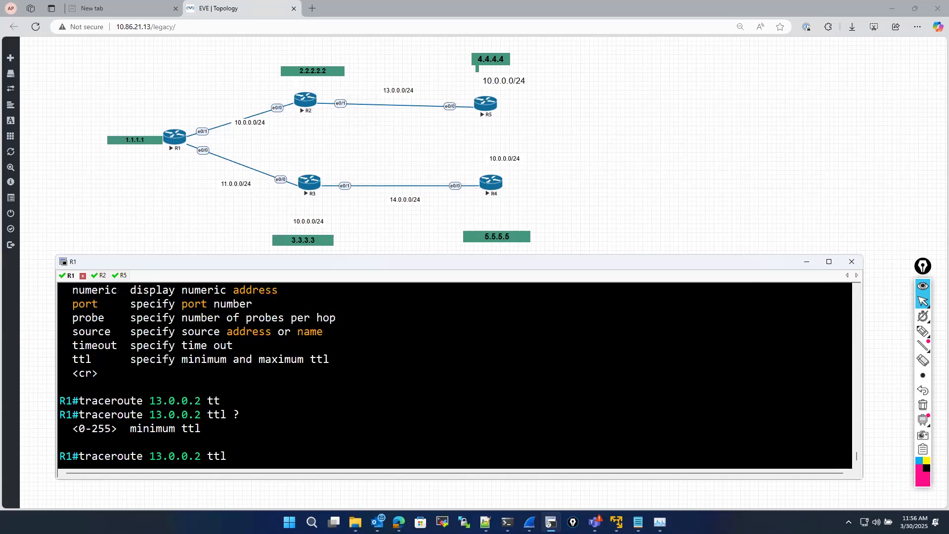
text(1)
key(Return)
Run the traceroute from R1 to 13.0.0.2 with minimum and maximum TTL both set to 1
key(Up)
key(BackSpace)
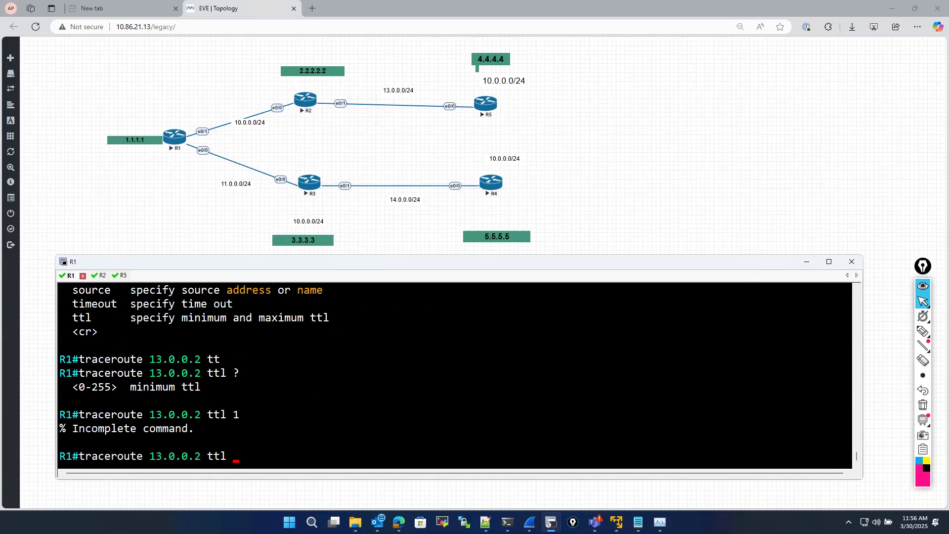
text(1)
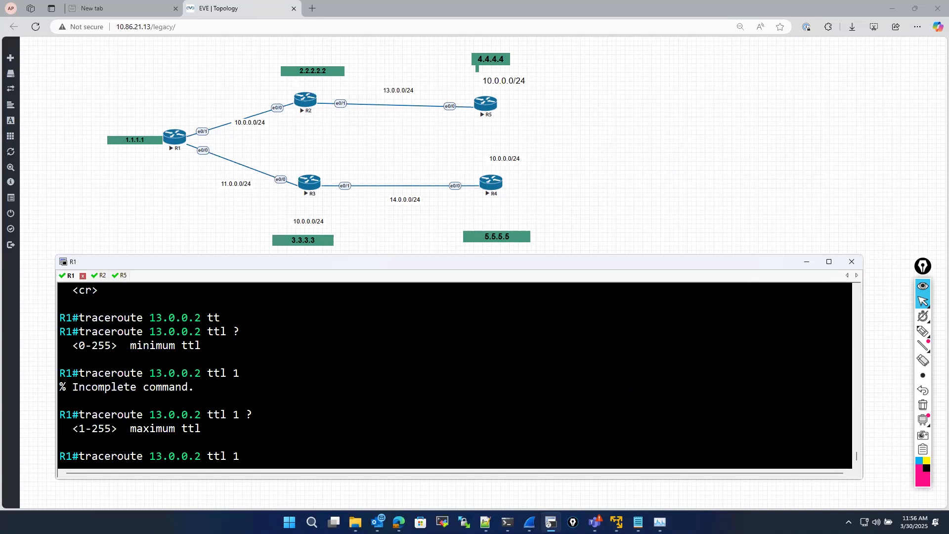
text( ?1 ?)
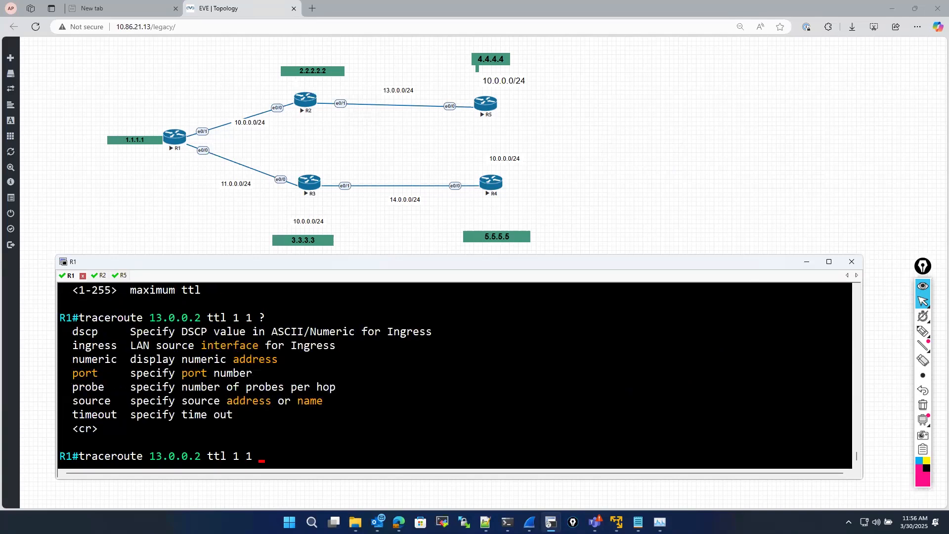
key(Return)
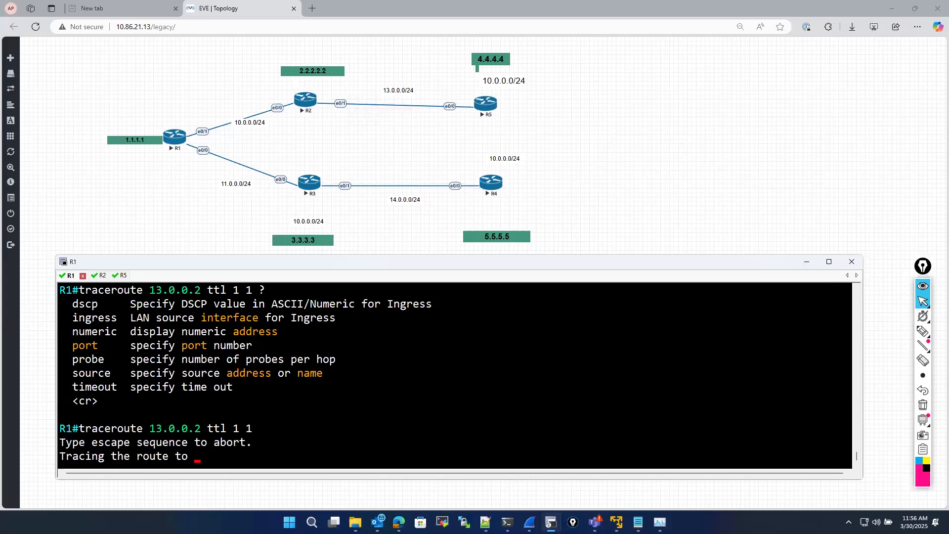
Start a Wireshark packet capture on R1's e0/1 interface from the topology
right_click(174, 138)
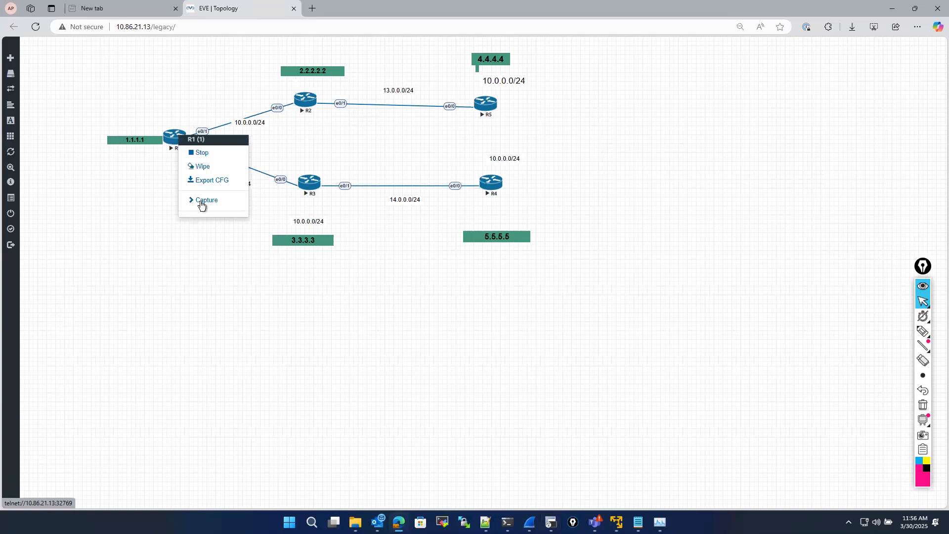
click(202, 203)
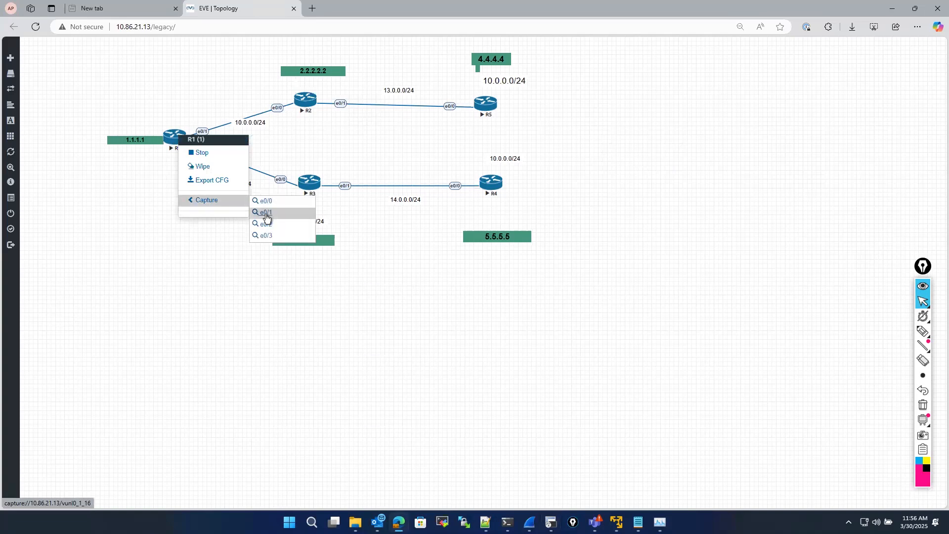
click(266, 213)
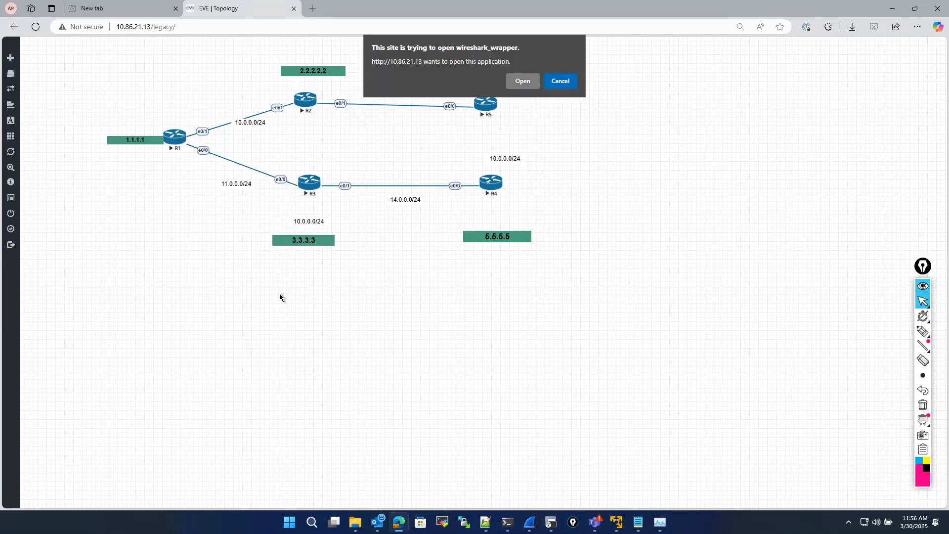
key(Return)
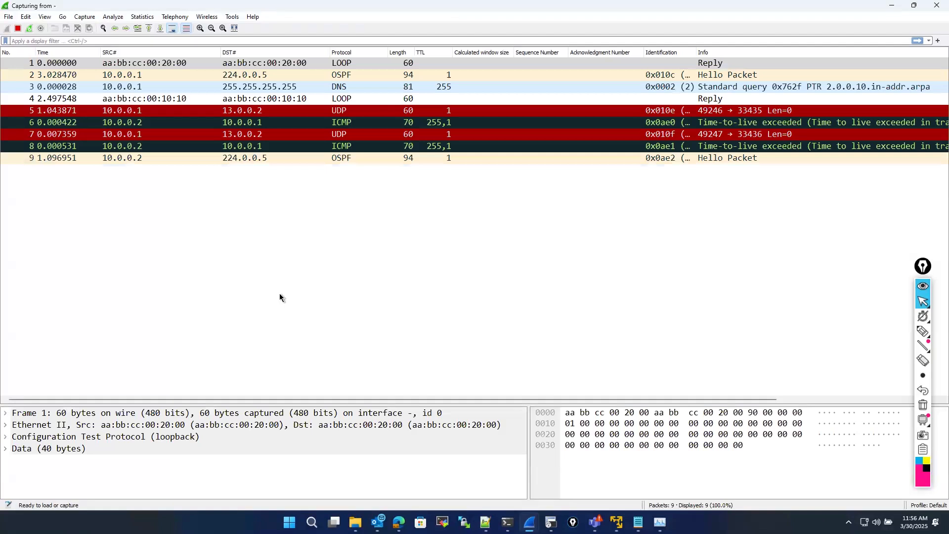
Filter the captured packets with the display filter ip.addr == 13.0.0.2
click(104, 41)
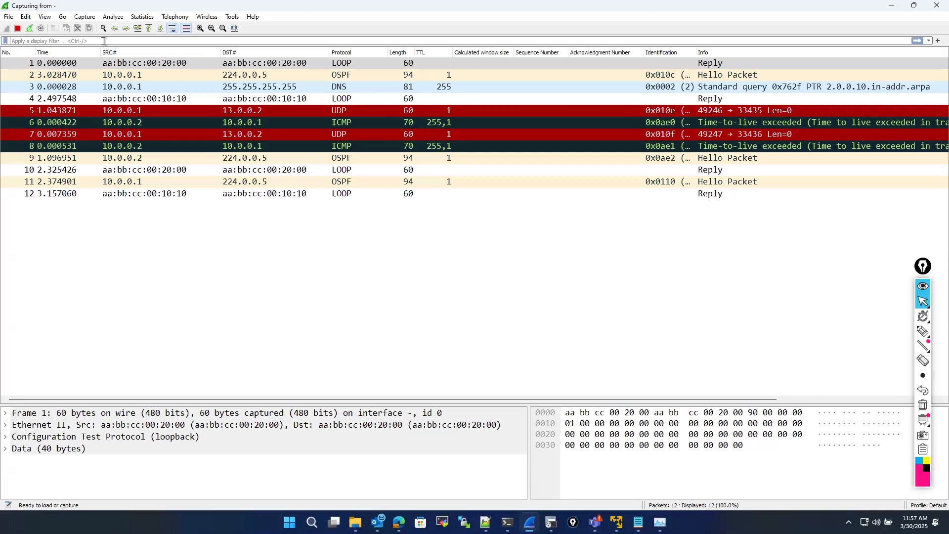
text(ip.a)
key(Down)
key(Down)
key(Return)
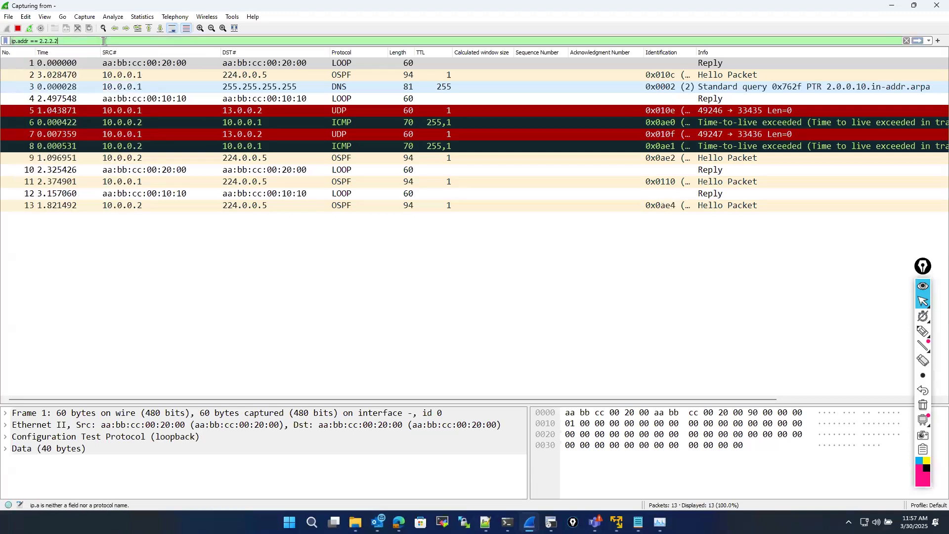
key(BackSpace)
key(BackSpace)
key(BackSpace)
key(BackSpace)
key(BackSpace)
key(BackSpace)
key(BackSpace)
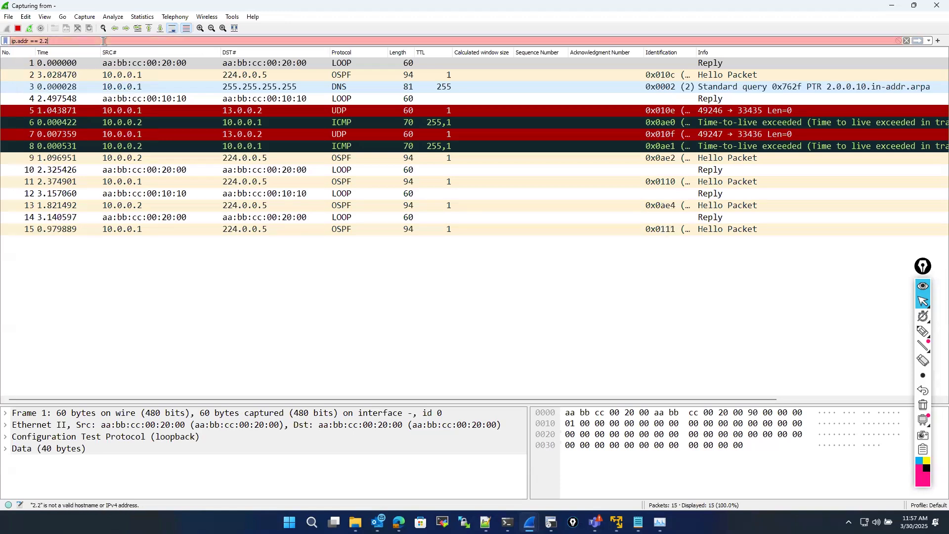
text(13.0.0.1)
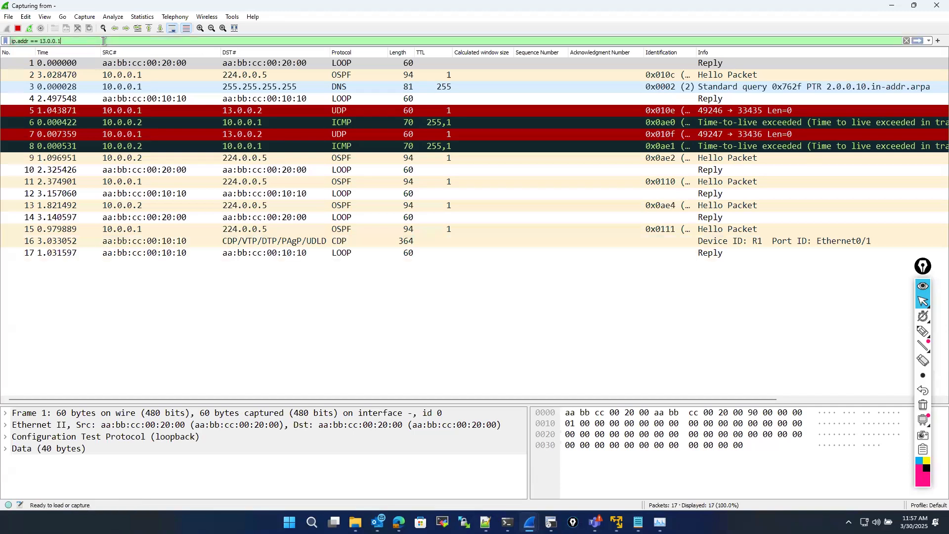
key(BackSpace)
text(2)
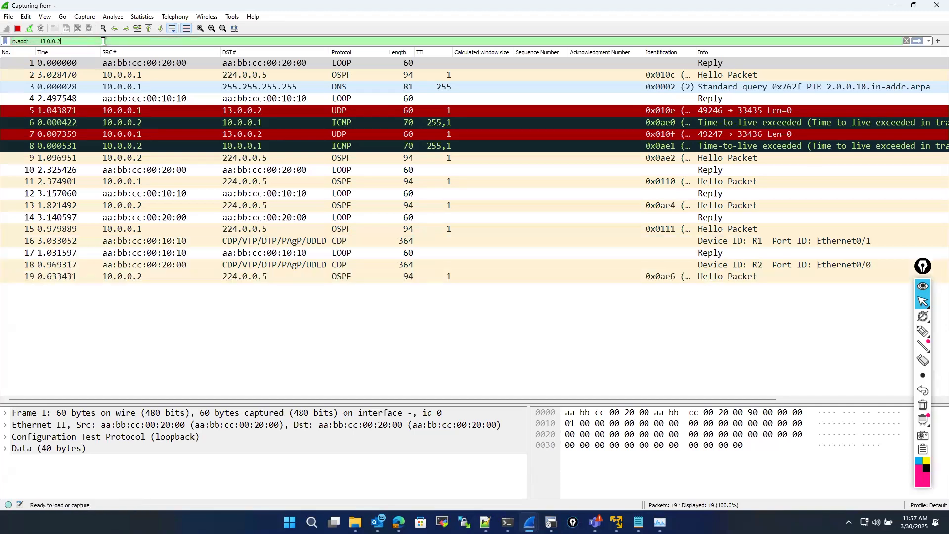
key(Return)
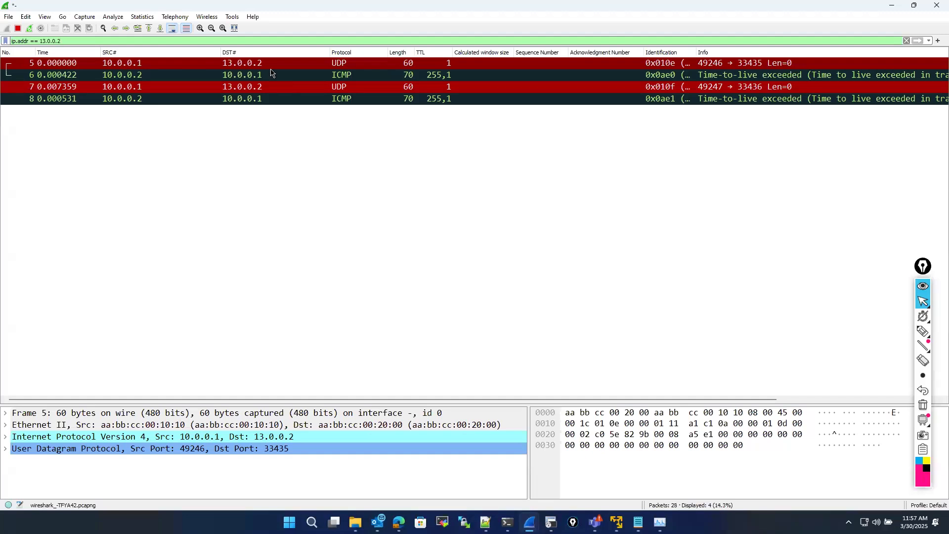
Examine the source, destination and TTL of the filtered UDP probes and their ICMP time-to-live exceeded replies
click(119, 78)
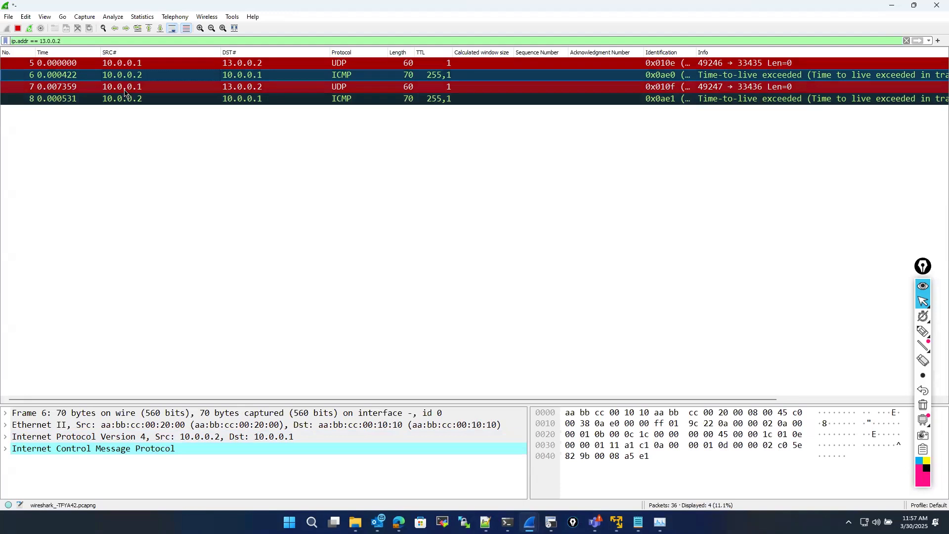
click(125, 91)
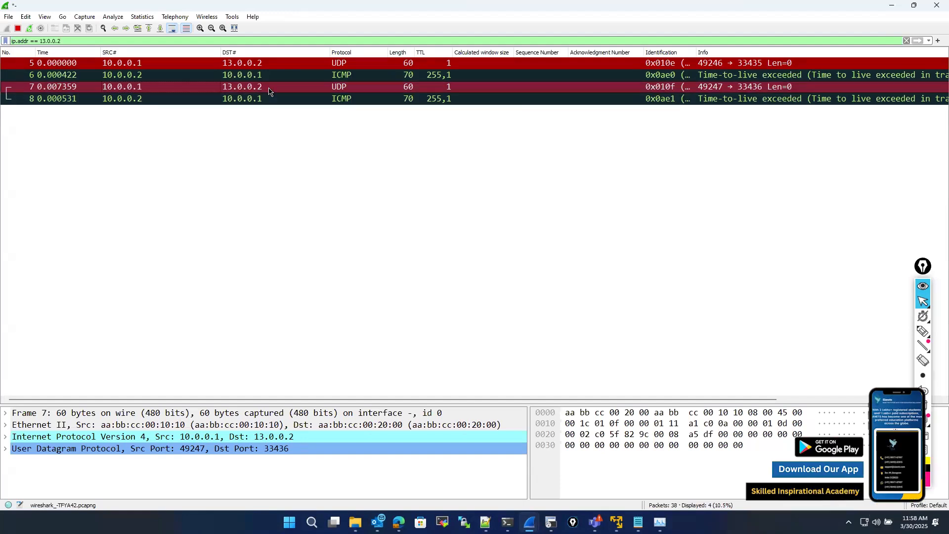
click(154, 102)
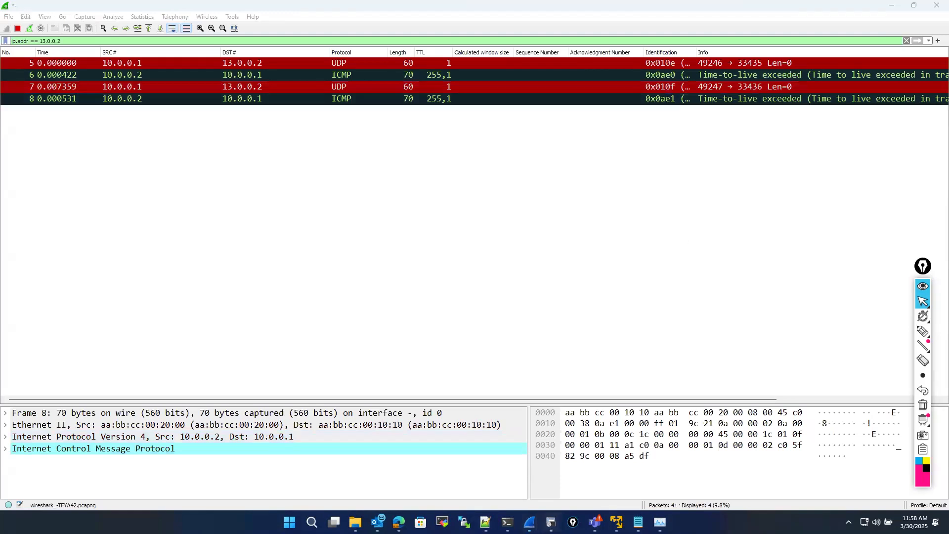
Bring up R1's console and examine the hop address returned by the TTL-limited traceroute
click(551, 522)
click(551, 522)
click(551, 522)
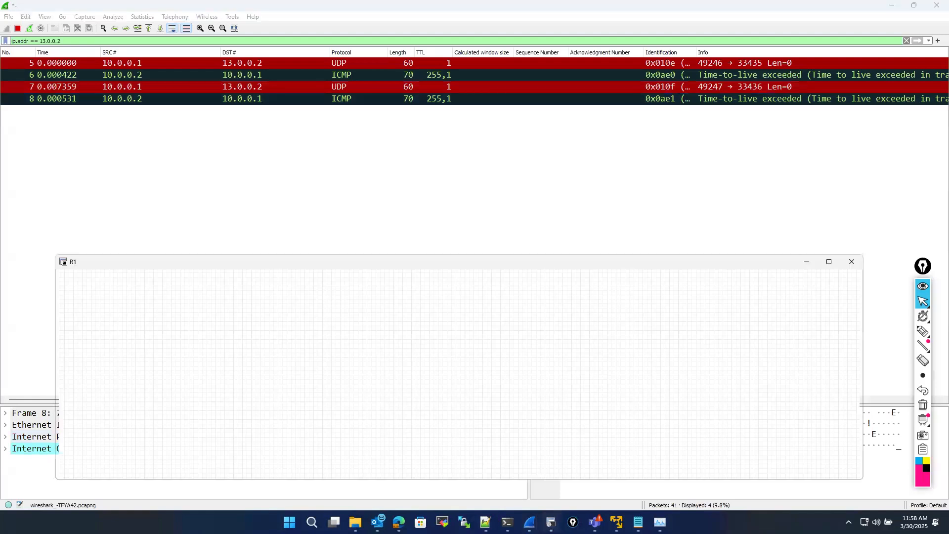
click(552, 523)
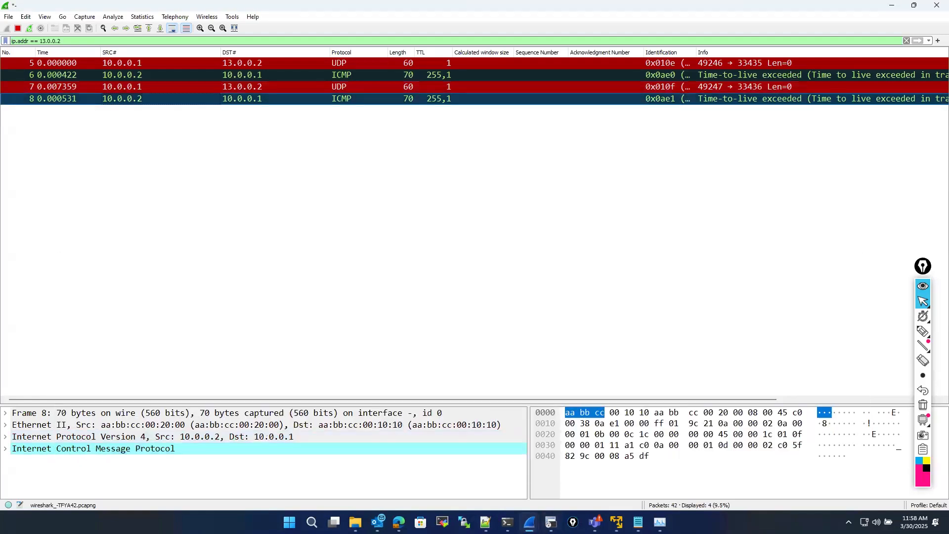
click(551, 523)
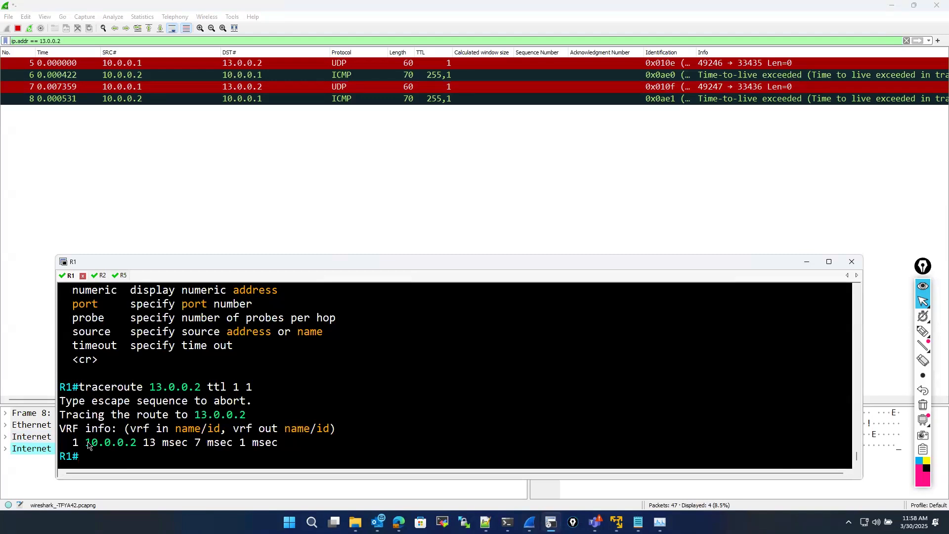
drag(85, 442, 134, 445)
click(152, 433)
Run a plain traceroute from R1 to 13.0.0.2 without any TTL limits
key(Up)
key(BackSpace)
key(BackSpace)
key(BackSpace)
key(BackSpace)
key(BackSpace)
key(BackSpace)
key(BackSpace)
key(BackSpace)
key(BackSpace)
text(2)
key(BackSpace)
text(.2)
key(Return)
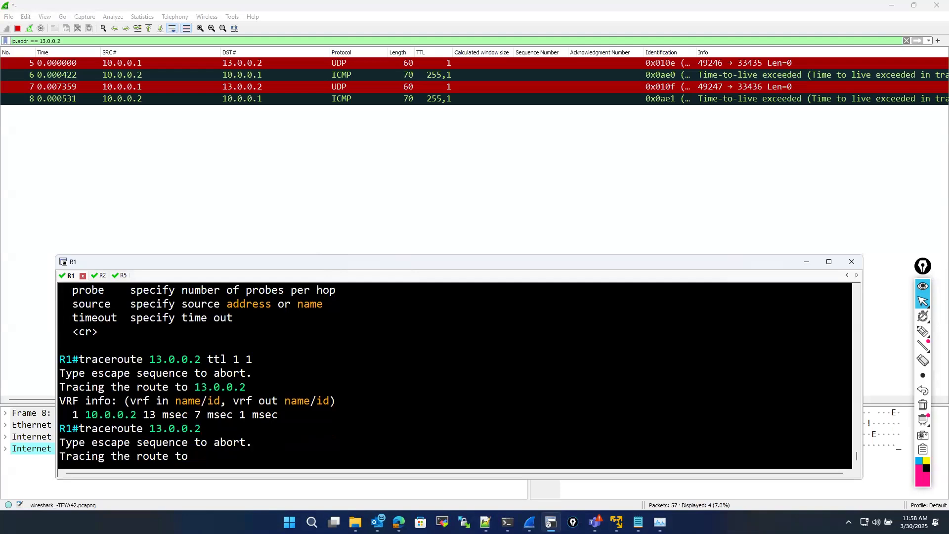
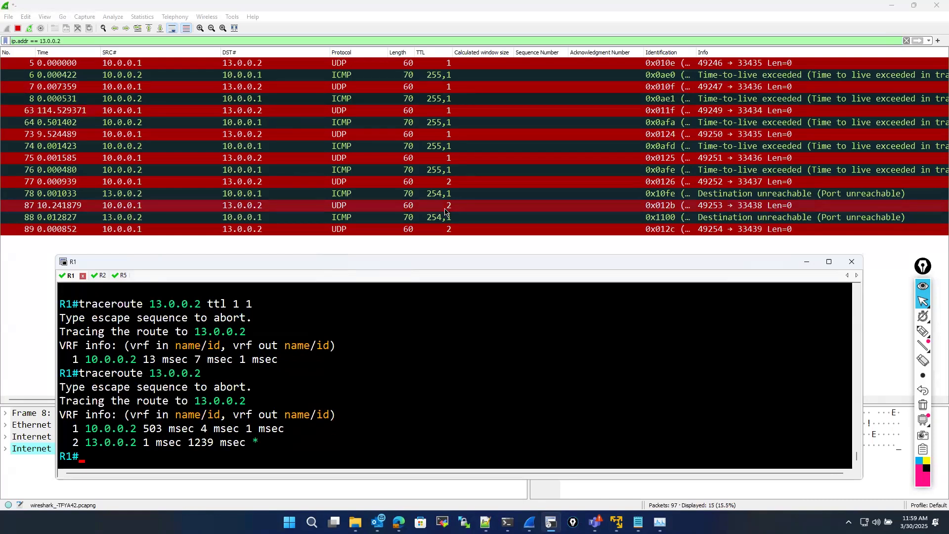
Compare the TTL-limited and plain traceroute outputs on R1, checking each hop's address and three probe times
click(445, 210)
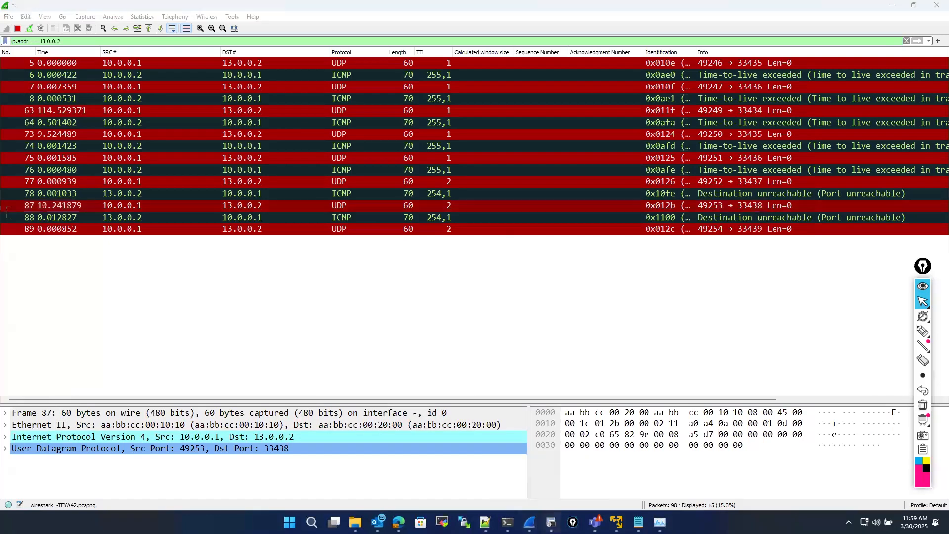
click(550, 523)
drag(291, 357, 56, 300)
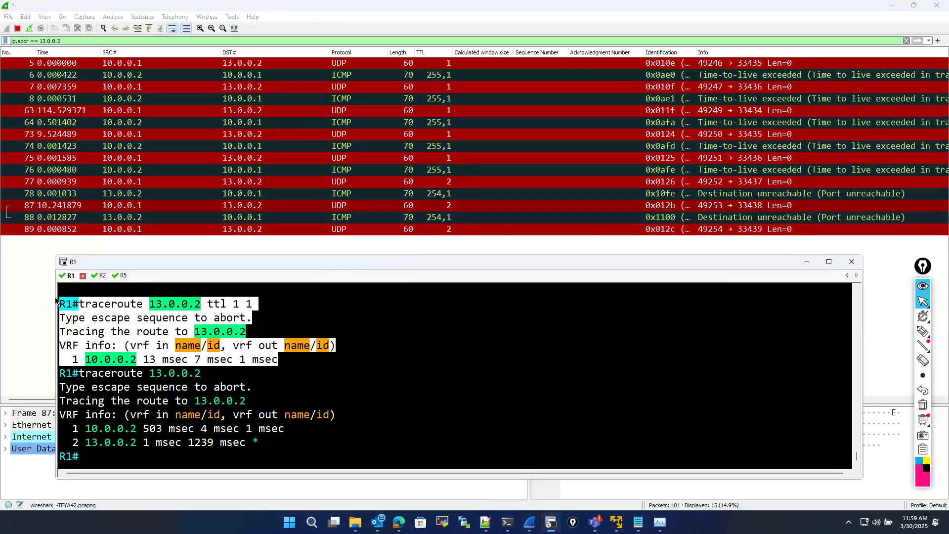
click(251, 429)
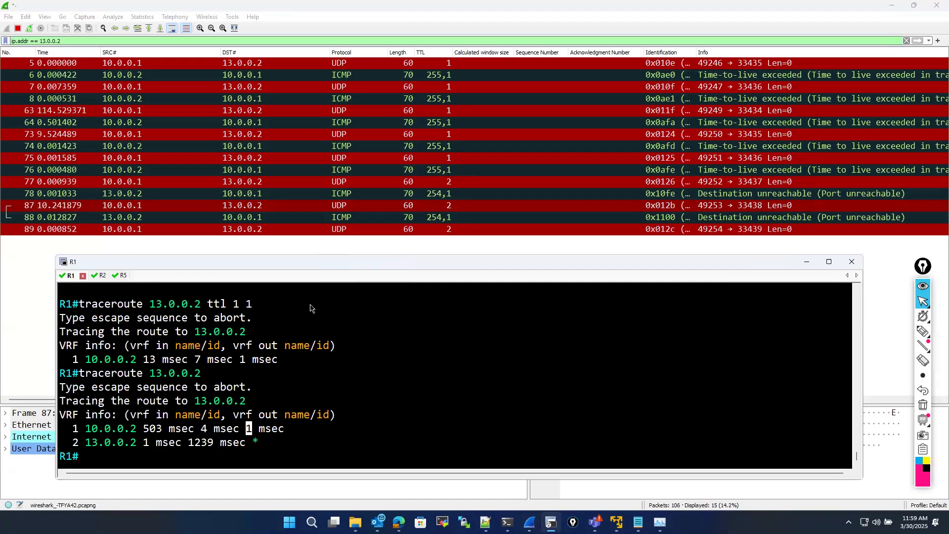
drag(82, 356, 49, 301)
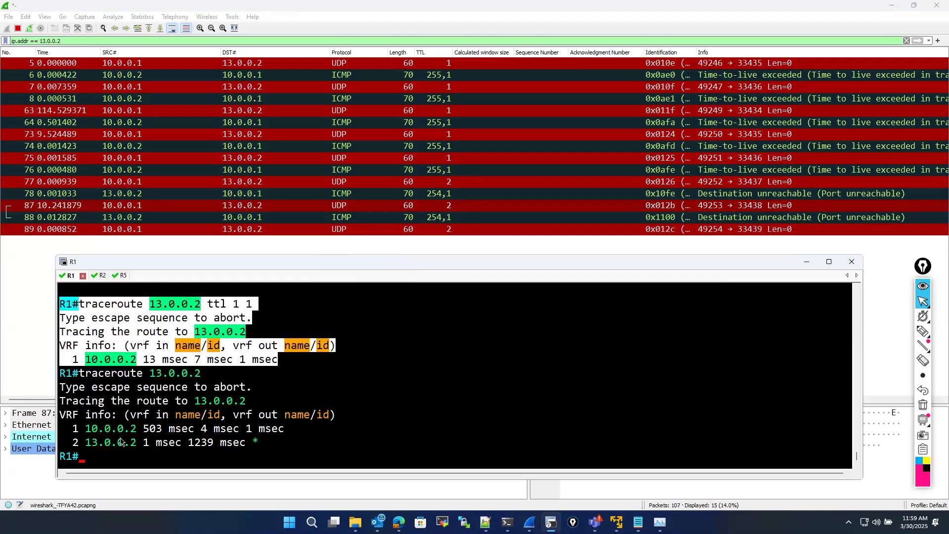
click(103, 447)
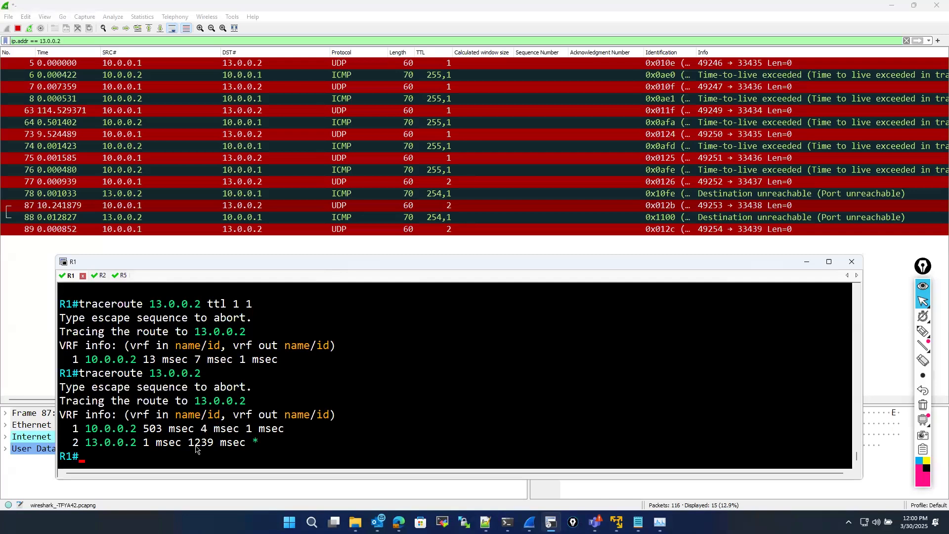
drag(196, 429, 250, 432)
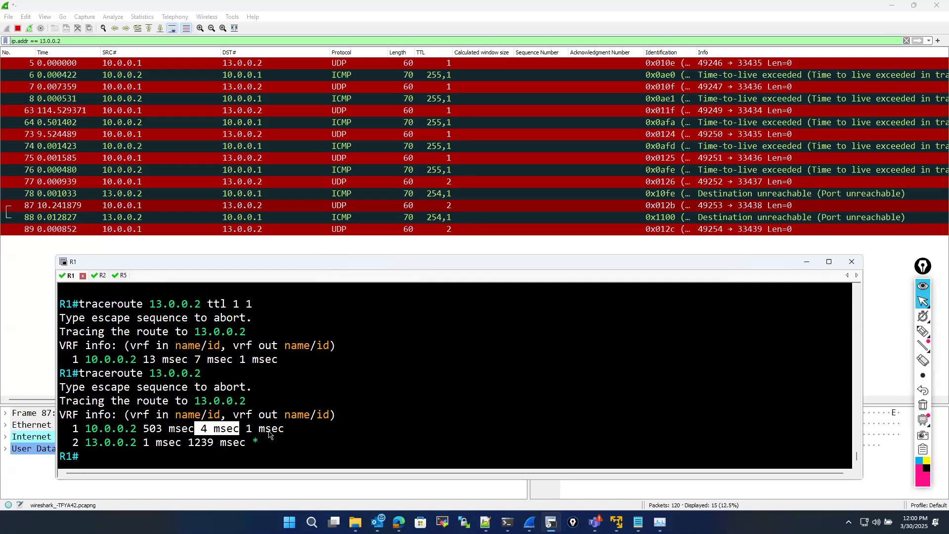
click(257, 444)
drag(201, 429, 240, 431)
click(75, 458)
drag(67, 443, 183, 446)
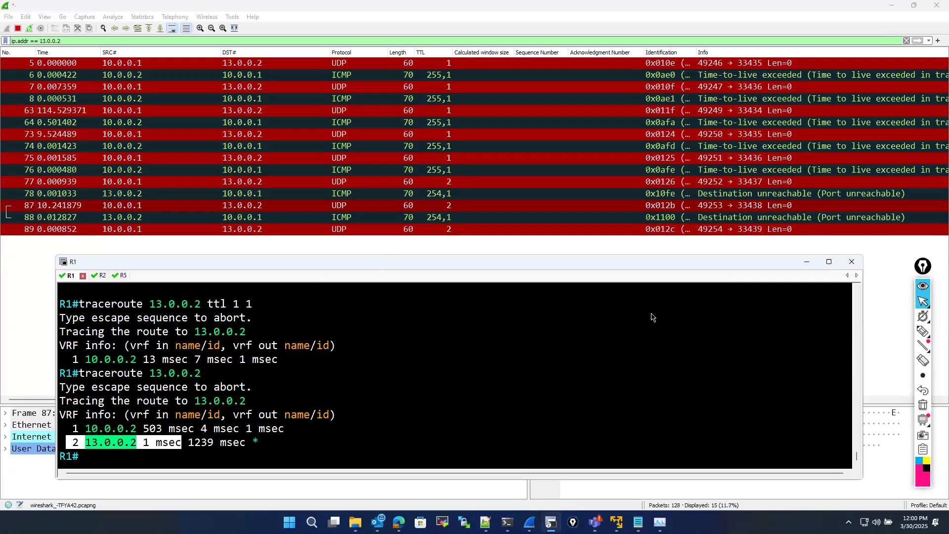
Examine the timing, TTL and ICMP replies of the captured UDP probes against the R1 to R5 path in the topology
click(75, 63)
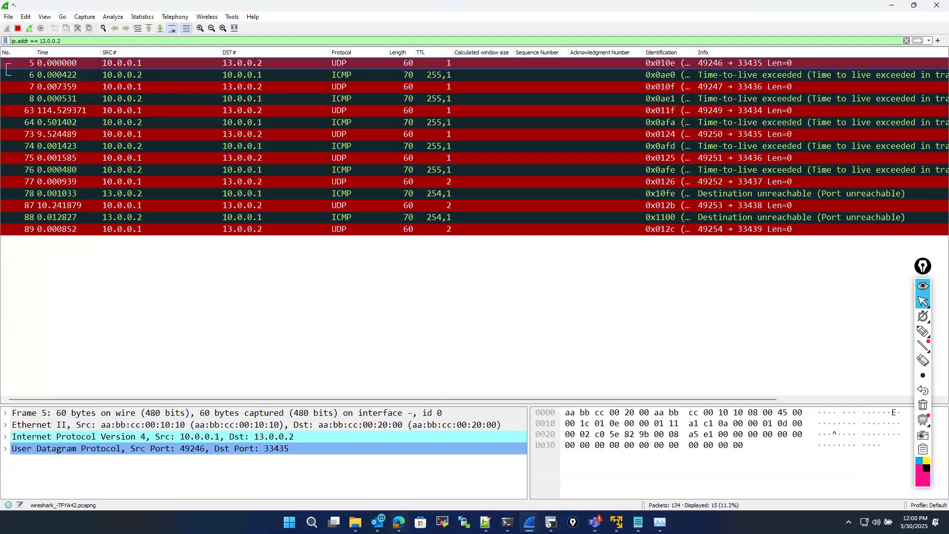
mouse_move(399, 522)
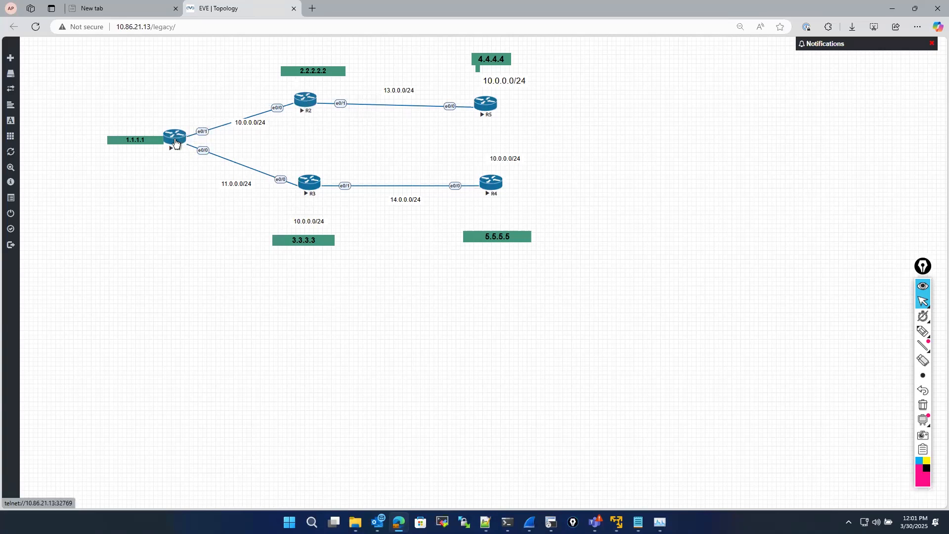
click(496, 106)
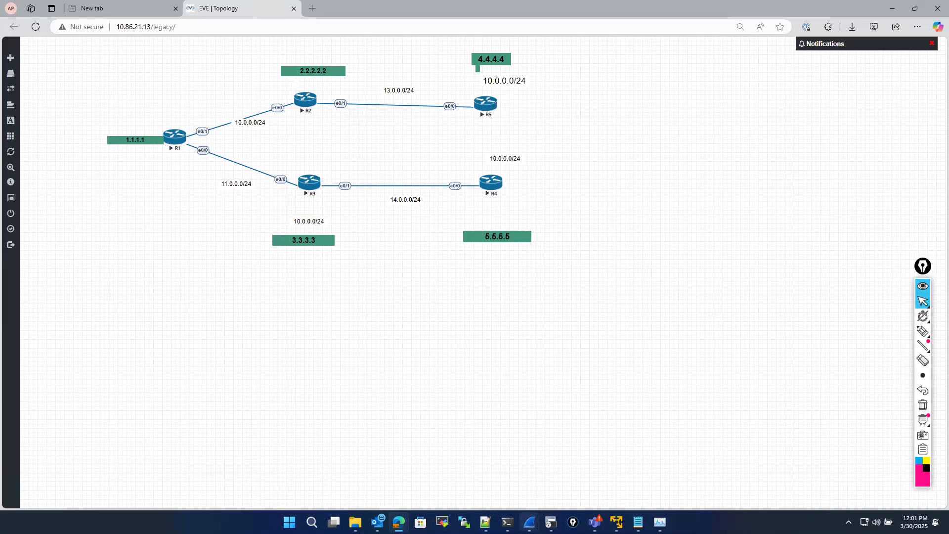
mouse_move(530, 522)
click(582, 480)
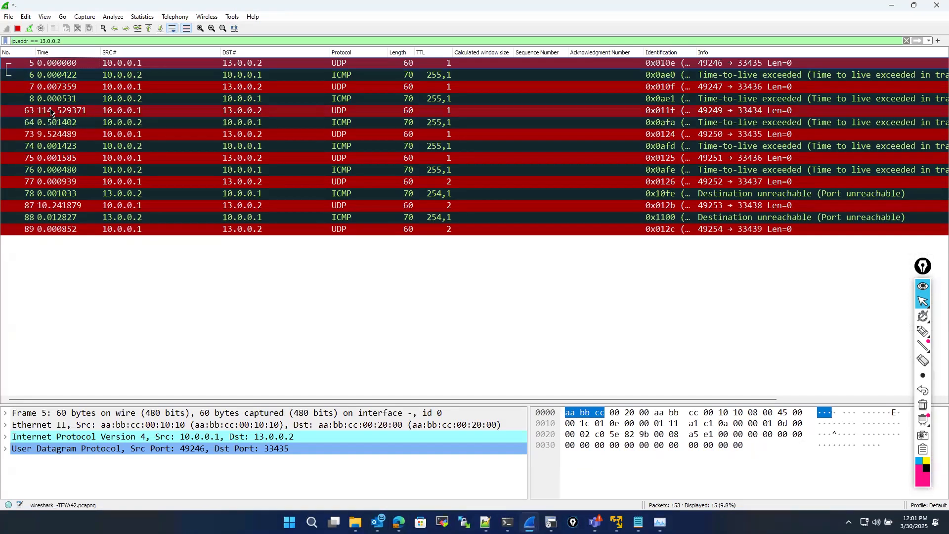
click(64, 134)
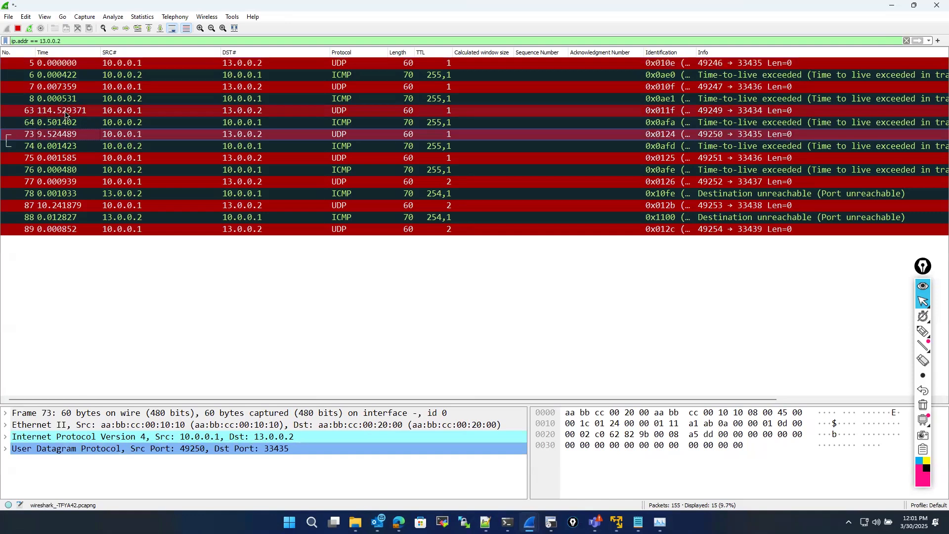
click(66, 113)
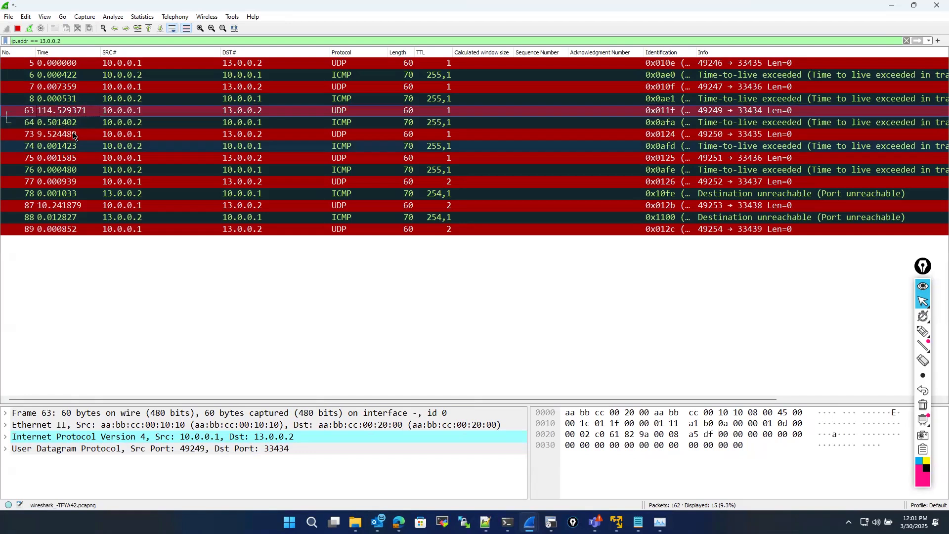
click(78, 124)
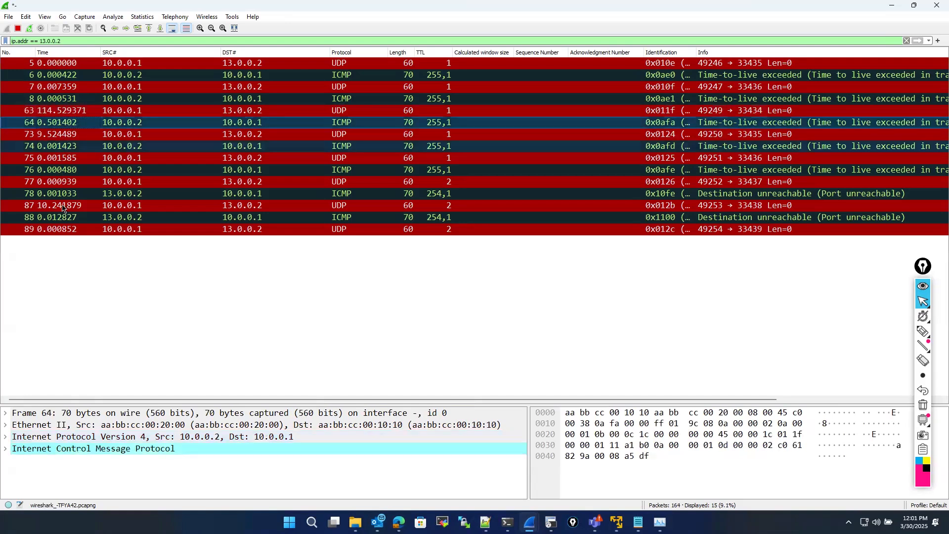
click(153, 211)
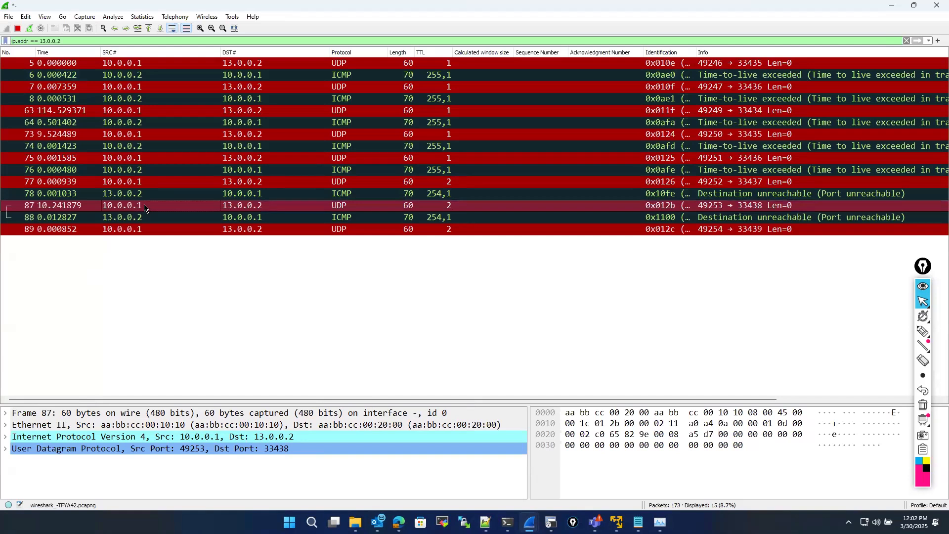
click(111, 230)
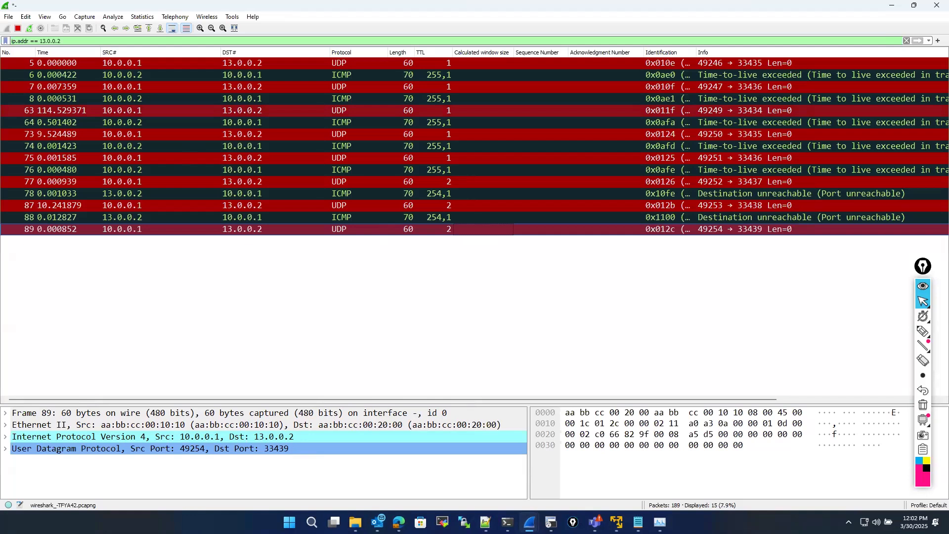
Stop the capture and quit Wireshark without saving the packets, switching to the Command Prompt window
click(935, 6)
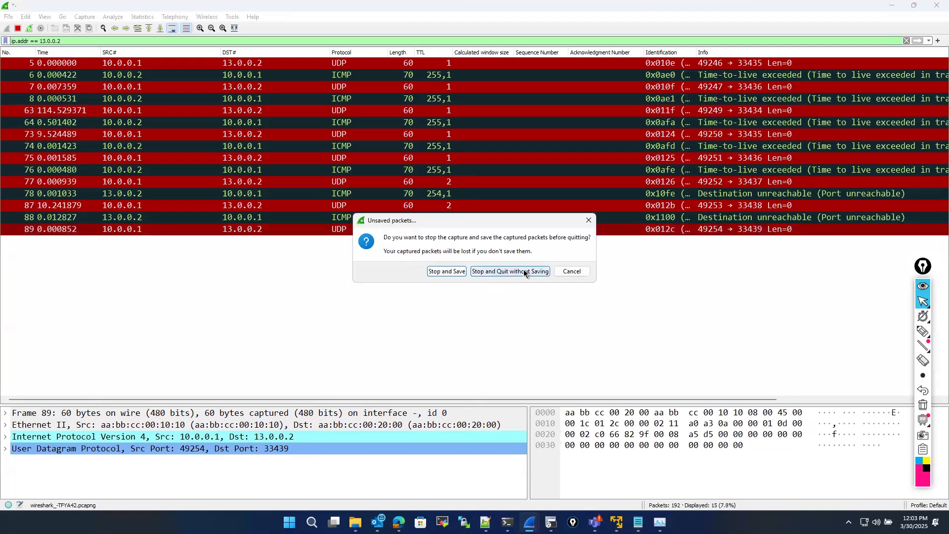
click(524, 272)
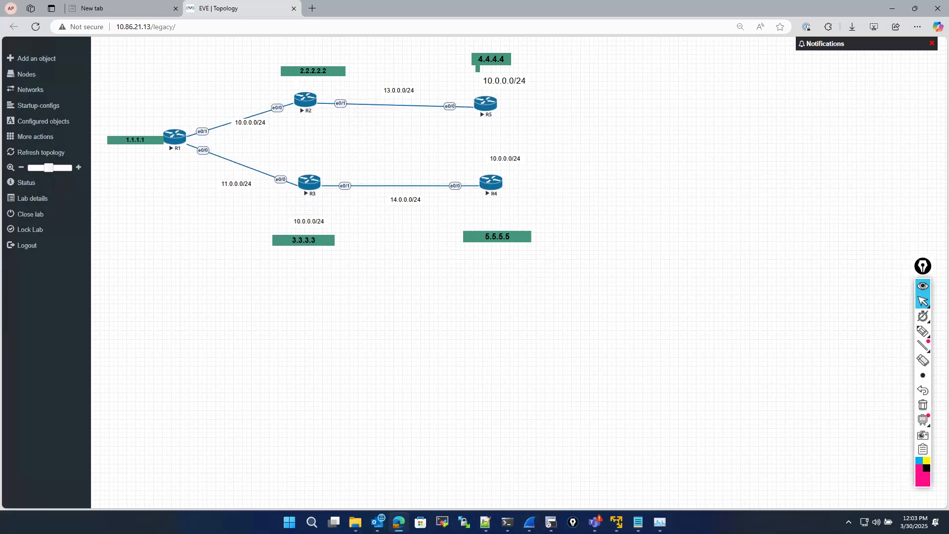
key(alt+Tab)
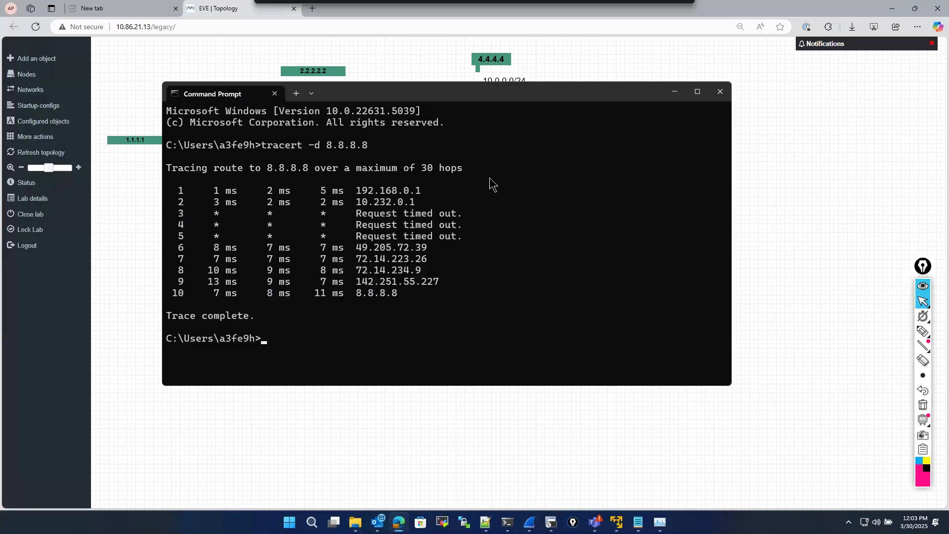
Examine the three probe times and addresses per hop in the tracert -d 8.8.8.8 output, comparing hops 9 and 10
drag(177, 183, 447, 301)
click(217, 188)
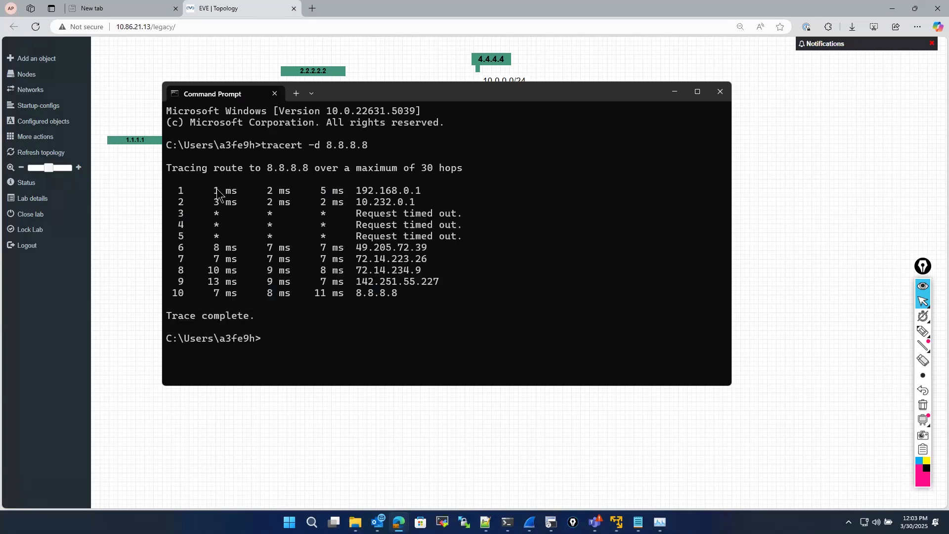
drag(225, 189, 293, 197)
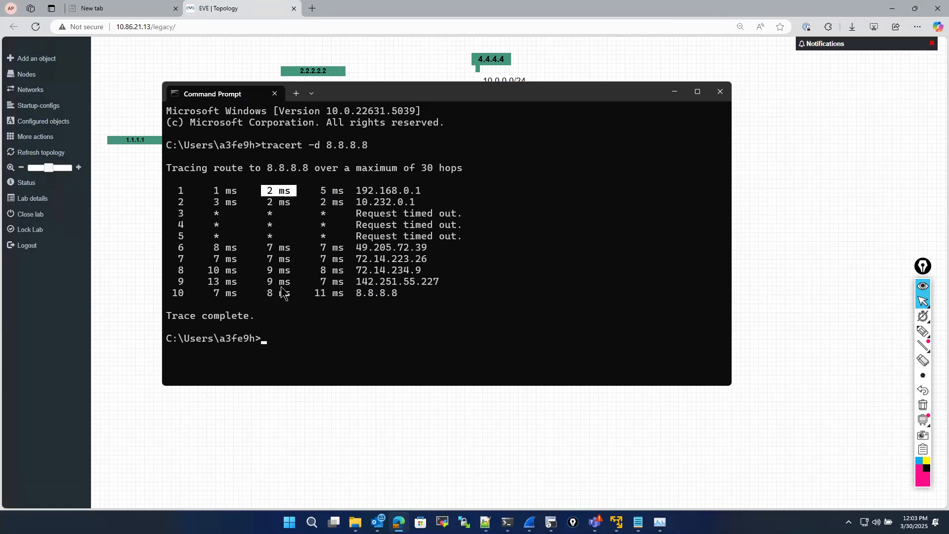
drag(267, 281, 286, 270)
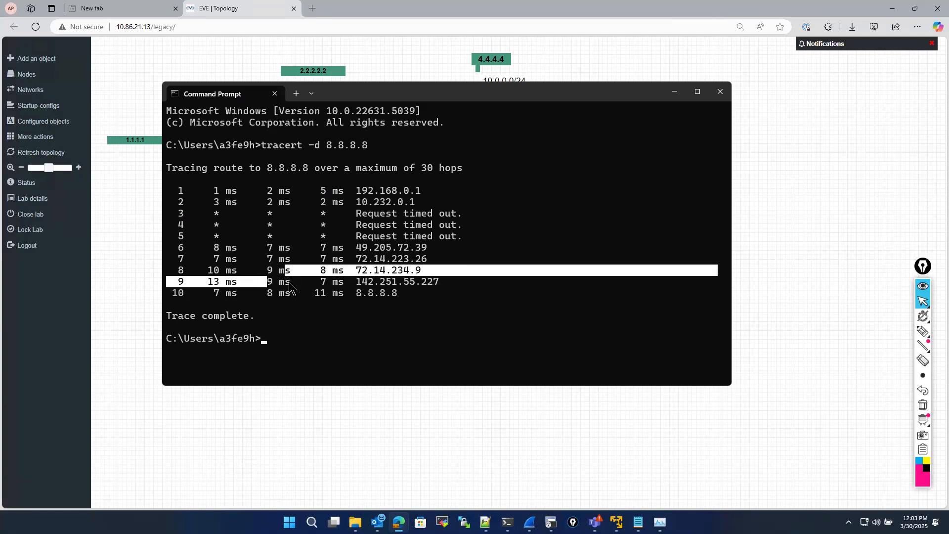
click(289, 291)
drag(270, 191, 297, 294)
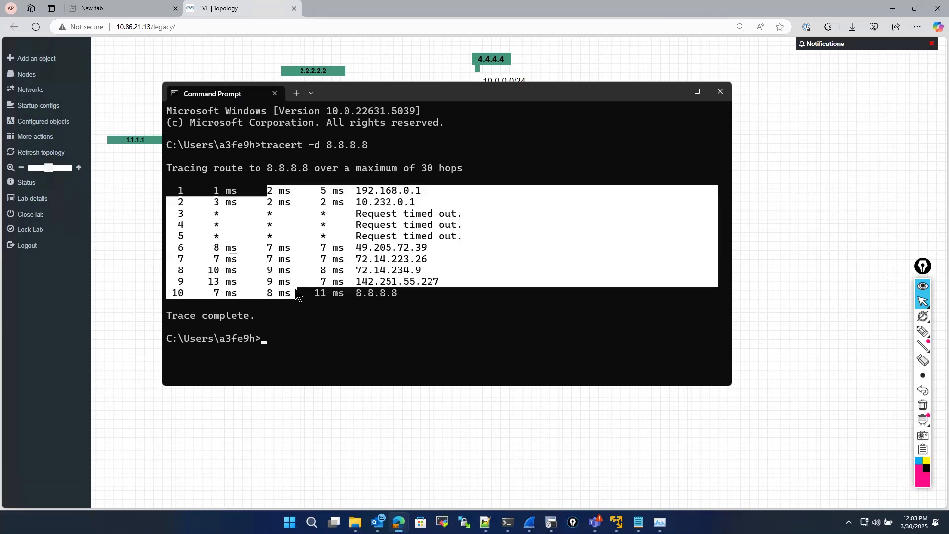
click(268, 202)
mouse_move(266, 190)
mouse_down()
mouse_move(278, 296)
mouse_move(290, 292)
mouse_up()
click(270, 295)
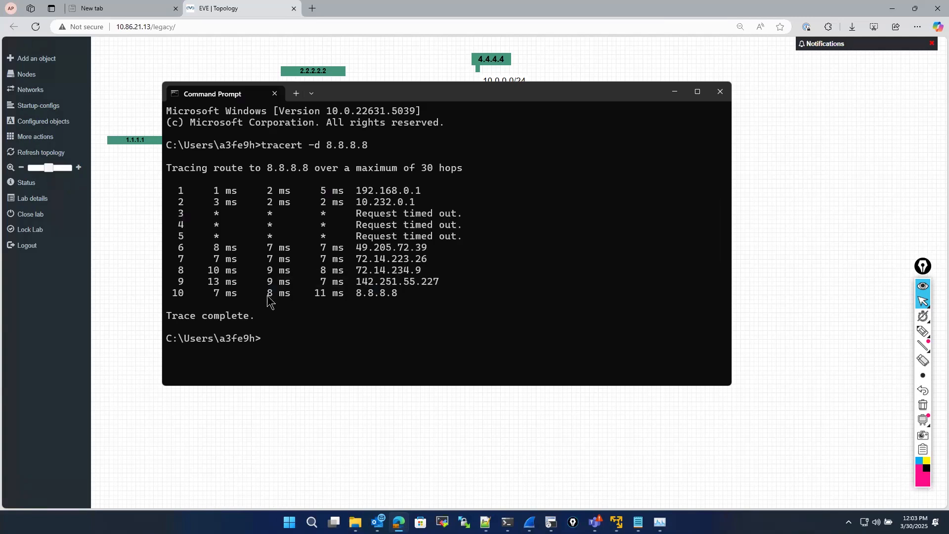
drag(263, 293, 285, 296)
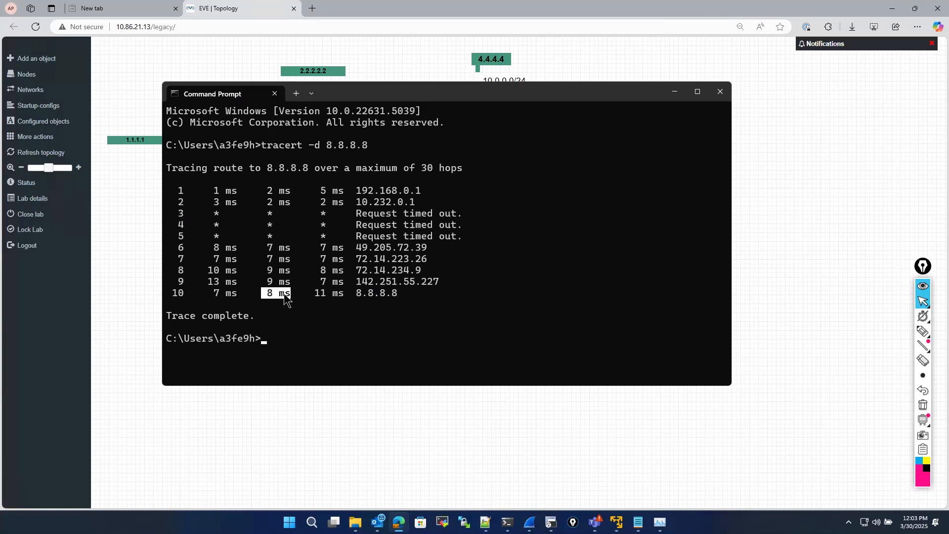
drag(262, 282, 293, 288)
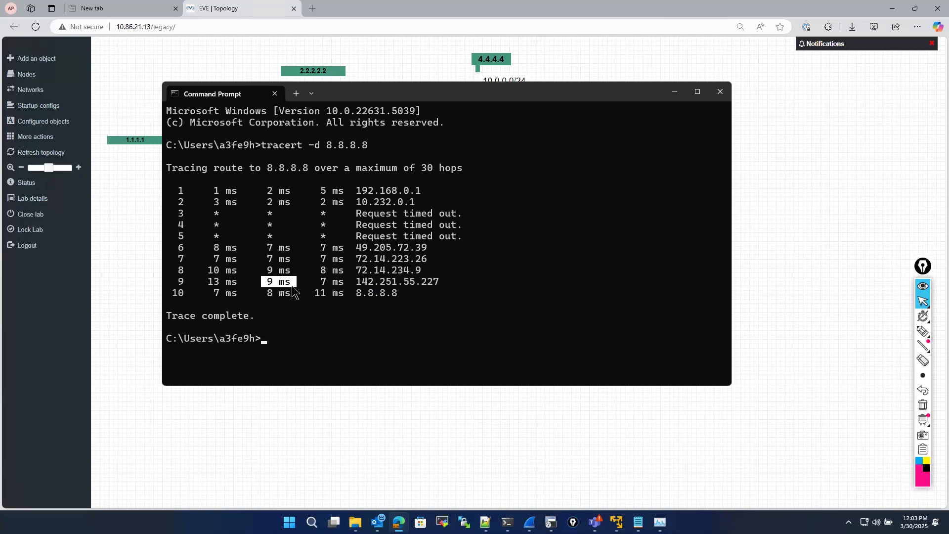
click(280, 341)
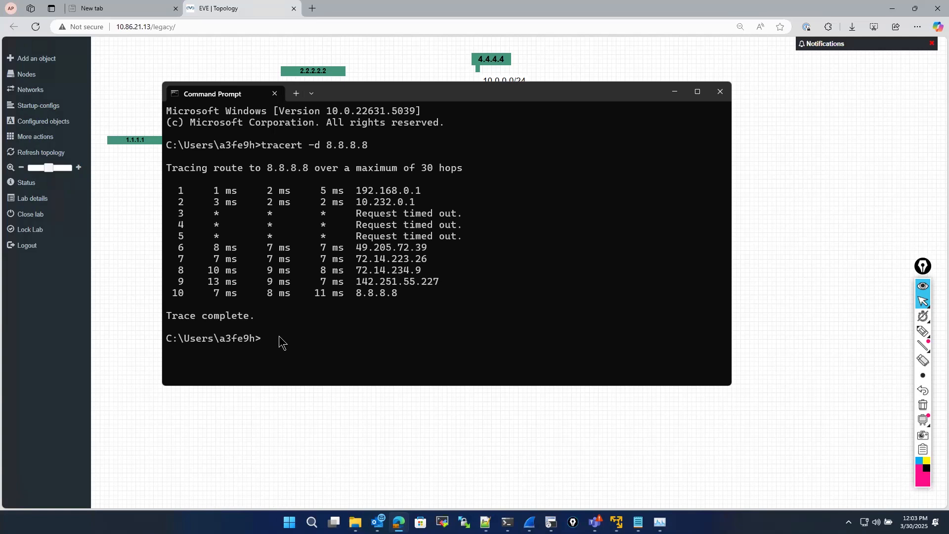
drag(441, 283, 205, 280)
click(283, 287)
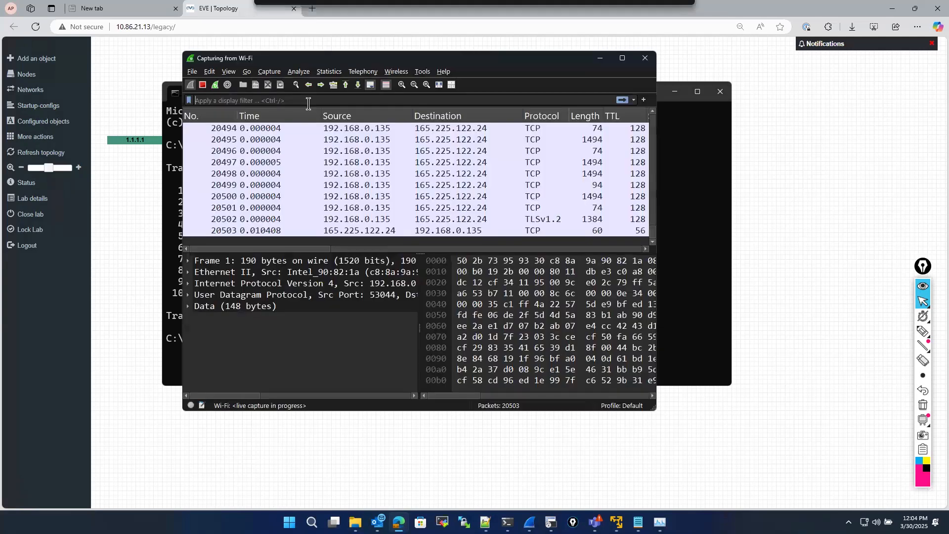
Filter the live Wi-Fi capture in Wireshark with the display filter ip.addr == 8.8.8.8
click(303, 101)
text(ip)
key(Down)
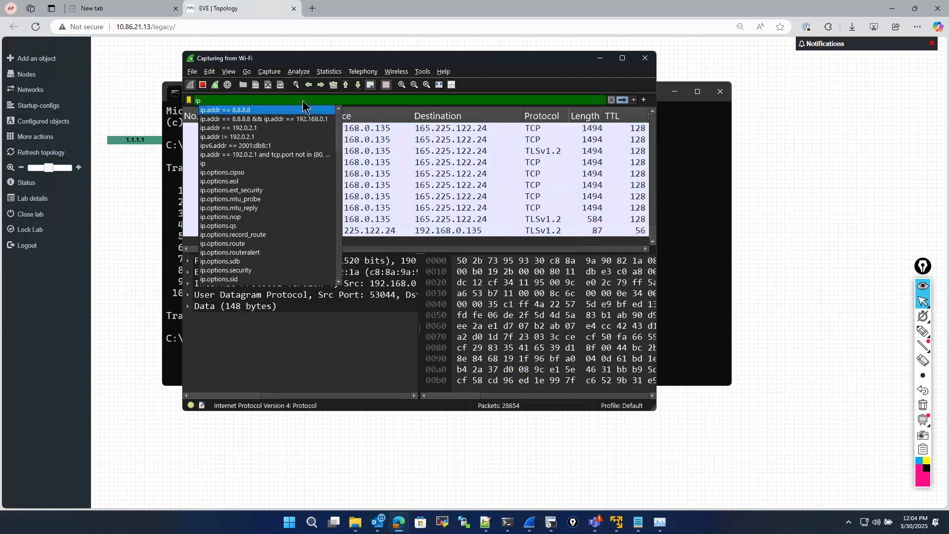
key(Return)
key(Return)
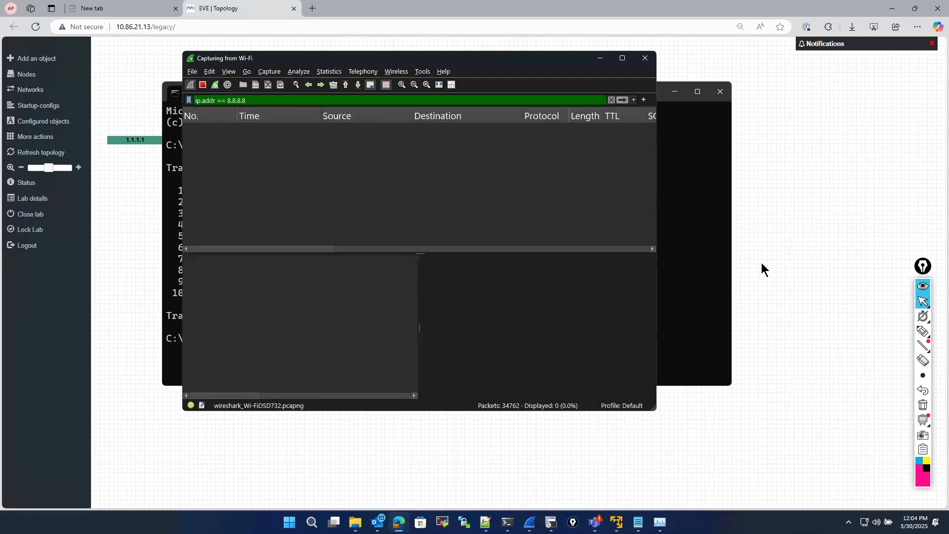
Rerun tracert -d 8.8.8.8 in the Command Prompt while the Wi-Fi capture is running
click(665, 262)
key(Up)
key(Return)
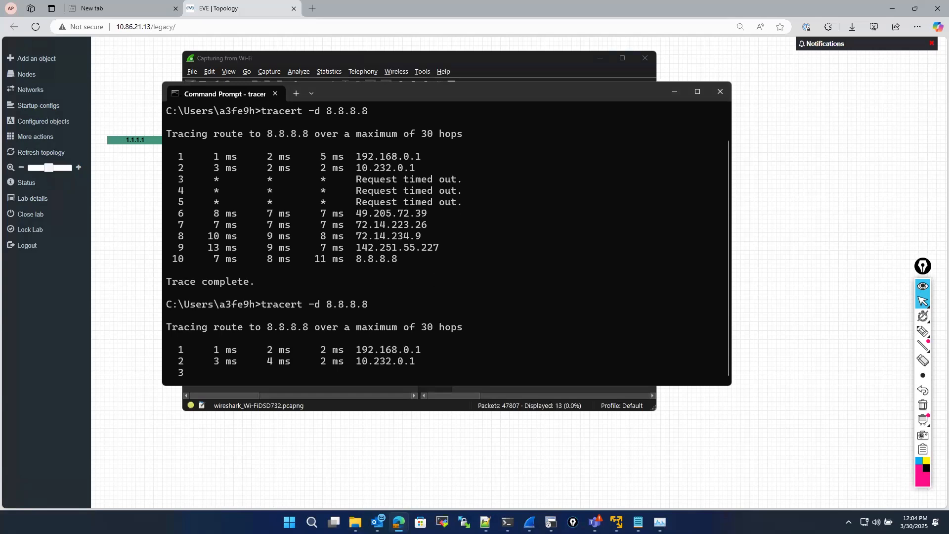
Bring the live Wi-Fi capture in Wireshark to the front, maximize it, and check the progress of the trace
click(487, 485)
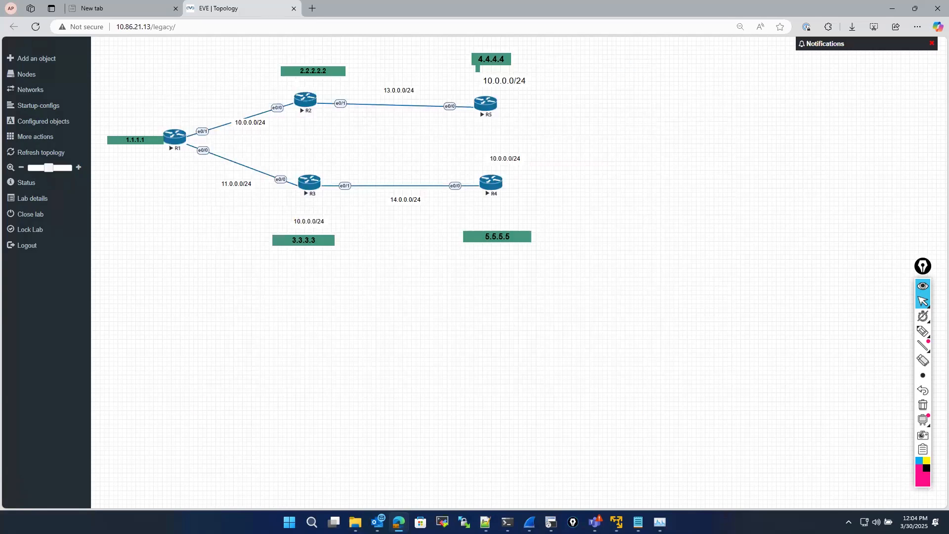
click(530, 522)
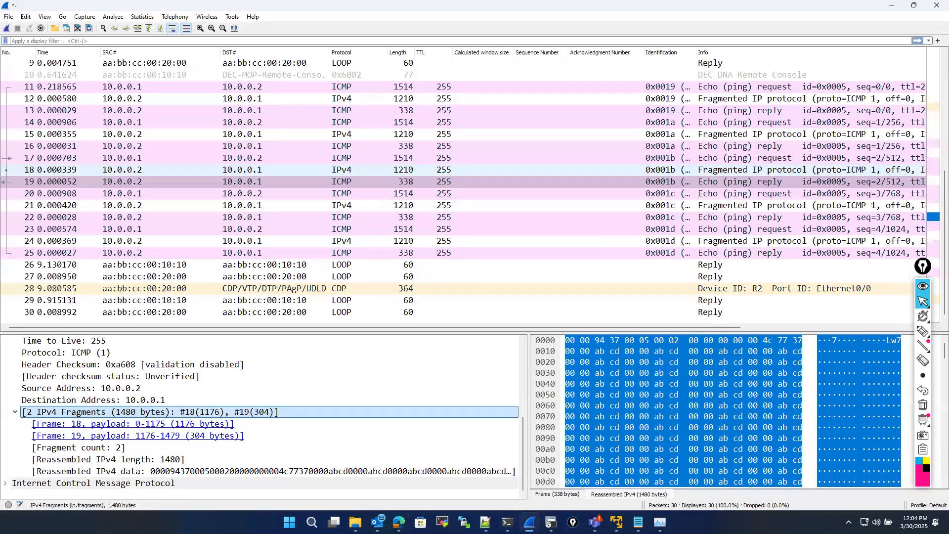
key(alt+Tab)
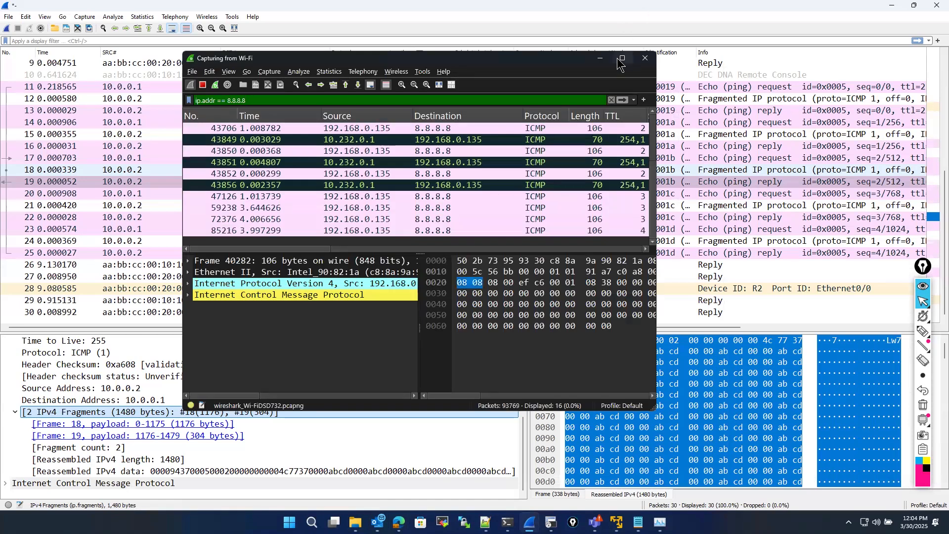
key(super+Up)
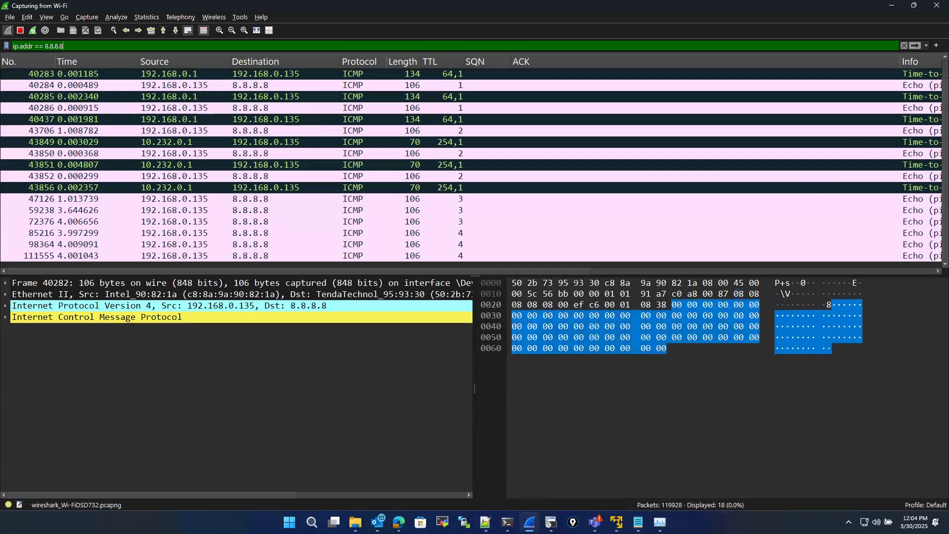
key(alt+Tab)
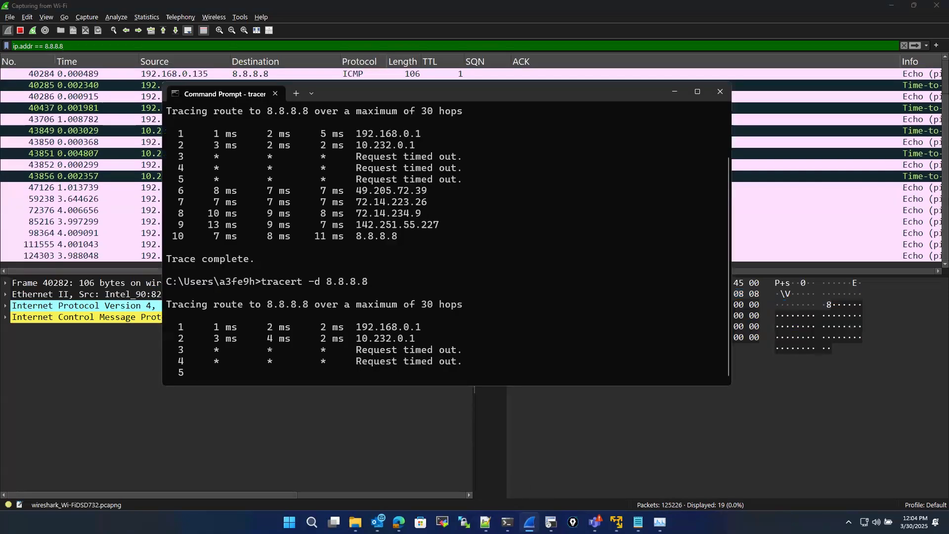
key(alt+Tab)
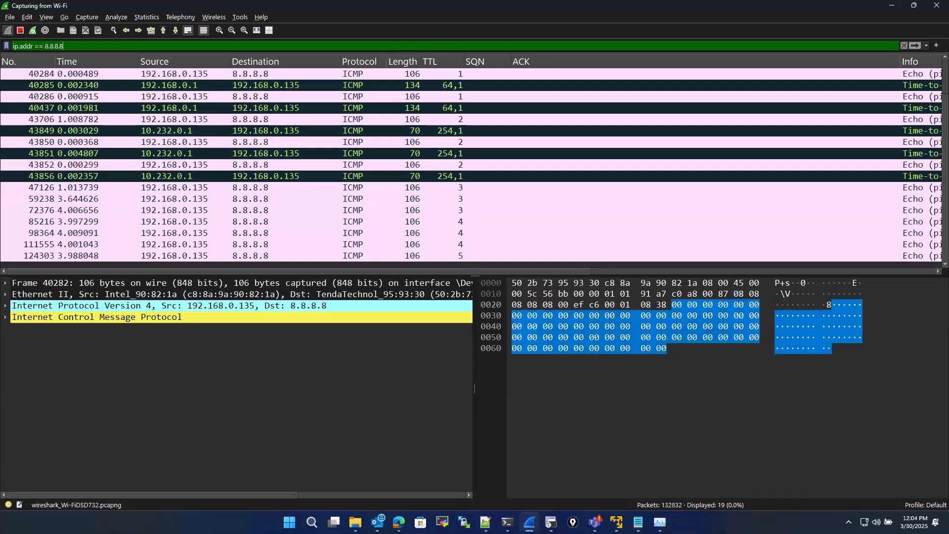
Examine the TTL values of the captured echo requests and the Time-to-live exceeded replies from each hop's source address
drag(275, 274, 160, 271)
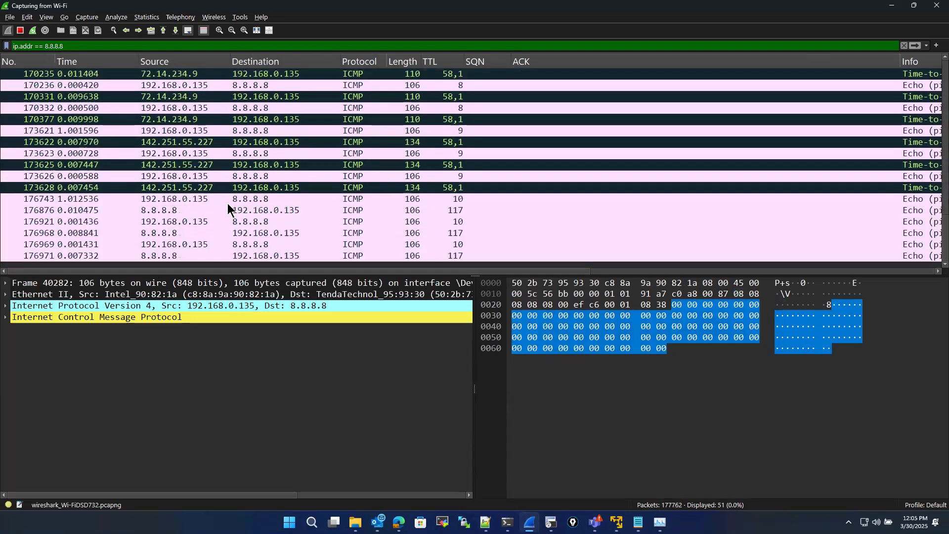
scroll(215, 179, up, 11)
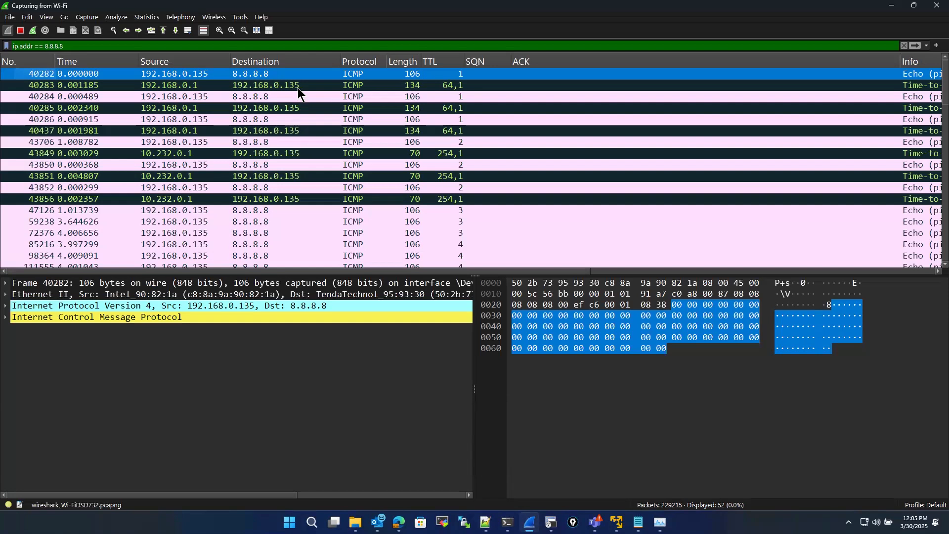
click(203, 108)
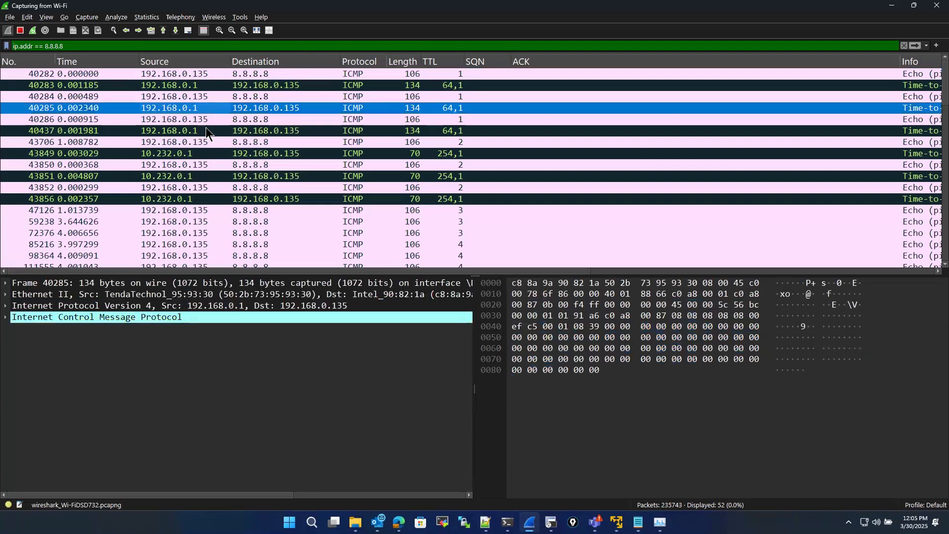
click(205, 131)
click(213, 163)
click(215, 181)
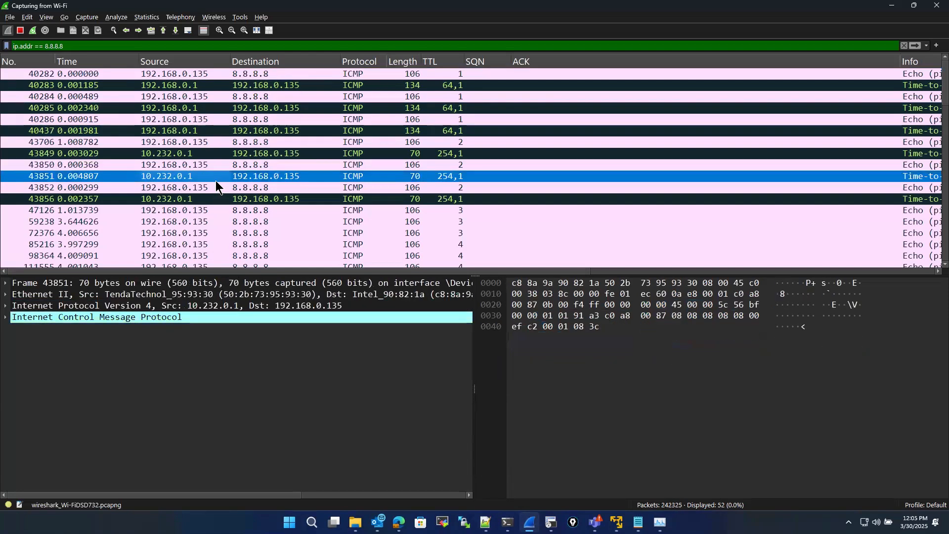
scroll(215, 183, down, 10)
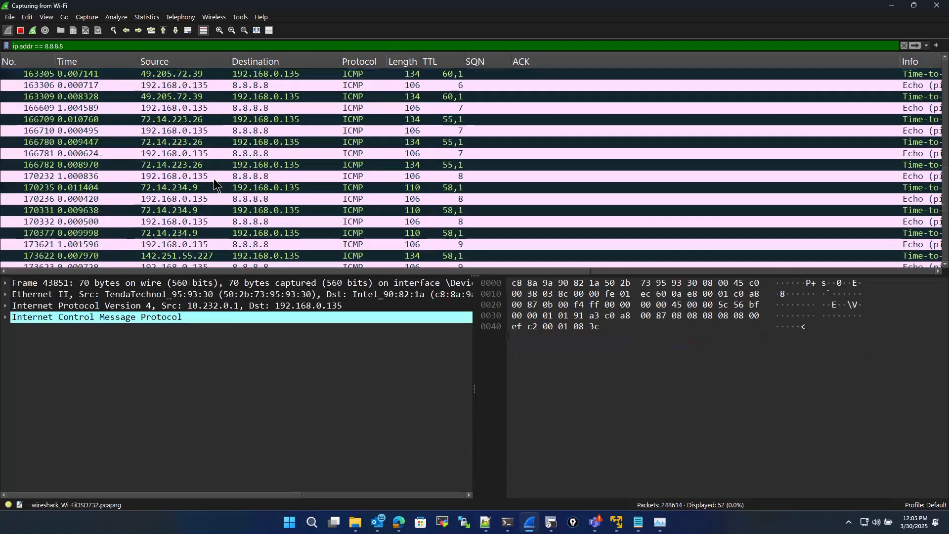
scroll(213, 179, down, 3)
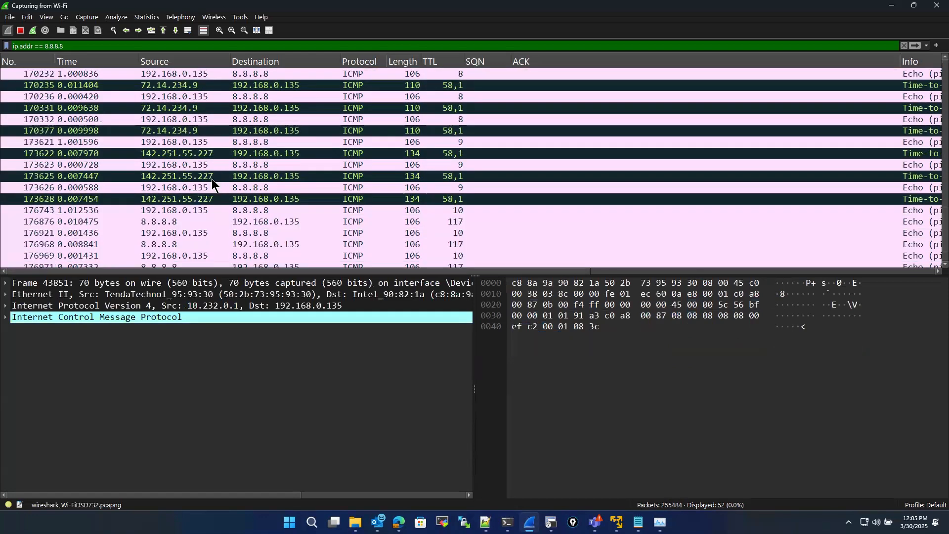
scroll(212, 179, up, 15)
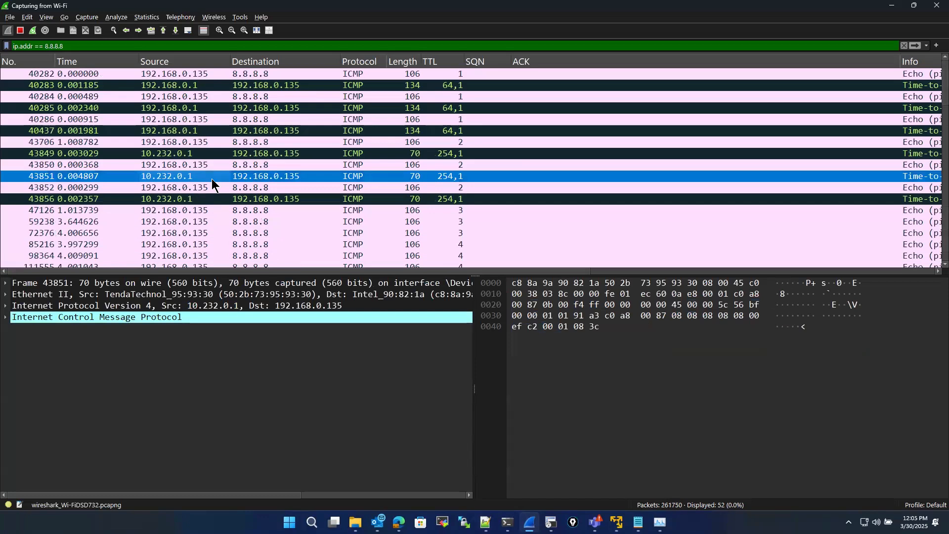
click(200, 156)
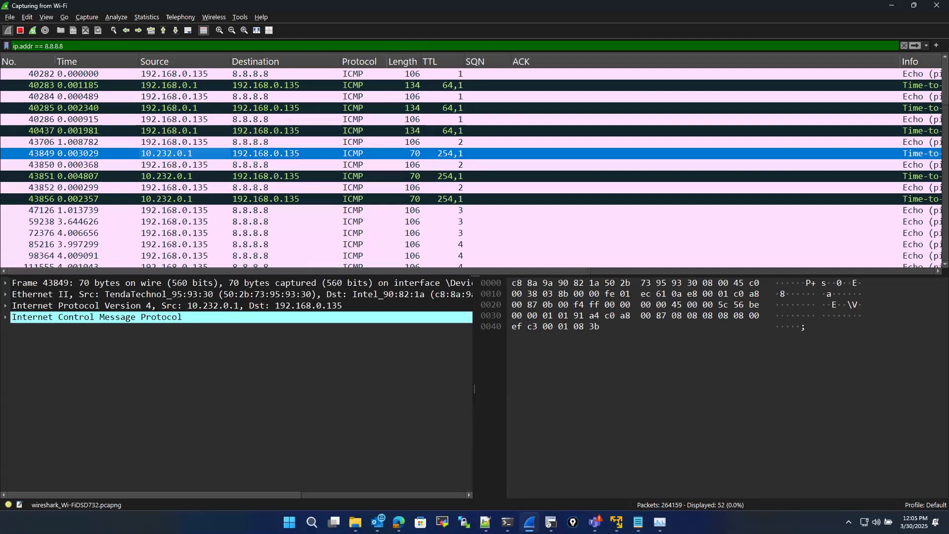
Compare tracert hops 2 to 6 in the Command Prompt, including the timed-out hops, with the captured replies beside it
key(alt+Tab)
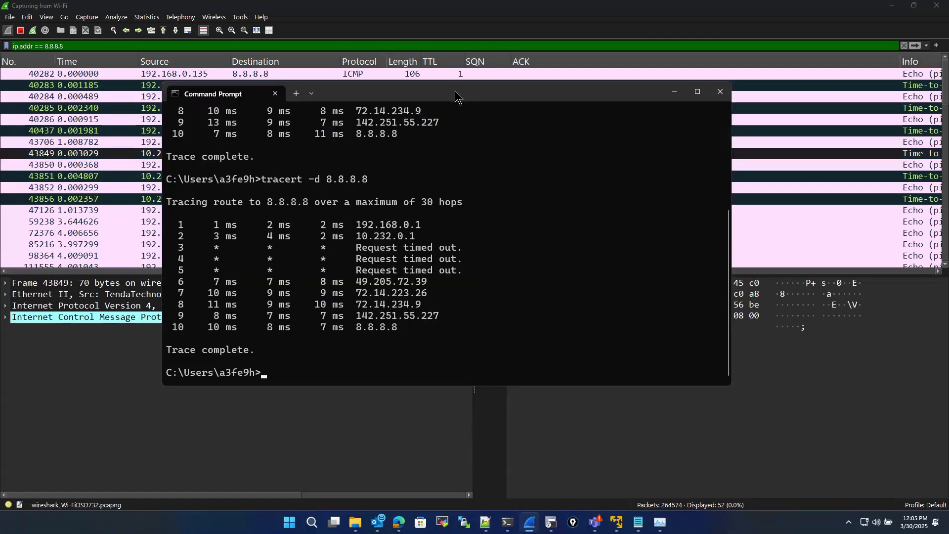
drag(455, 91, 634, 65)
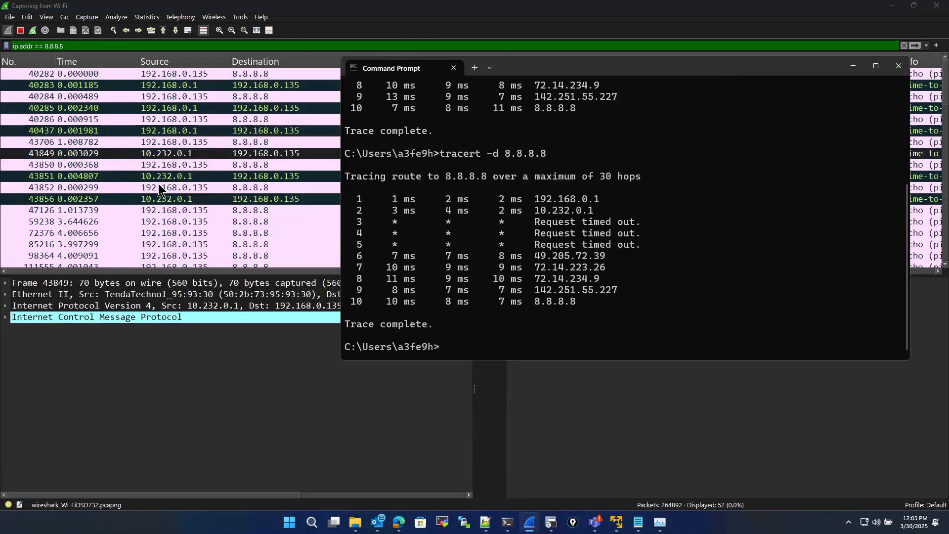
drag(540, 210, 593, 210)
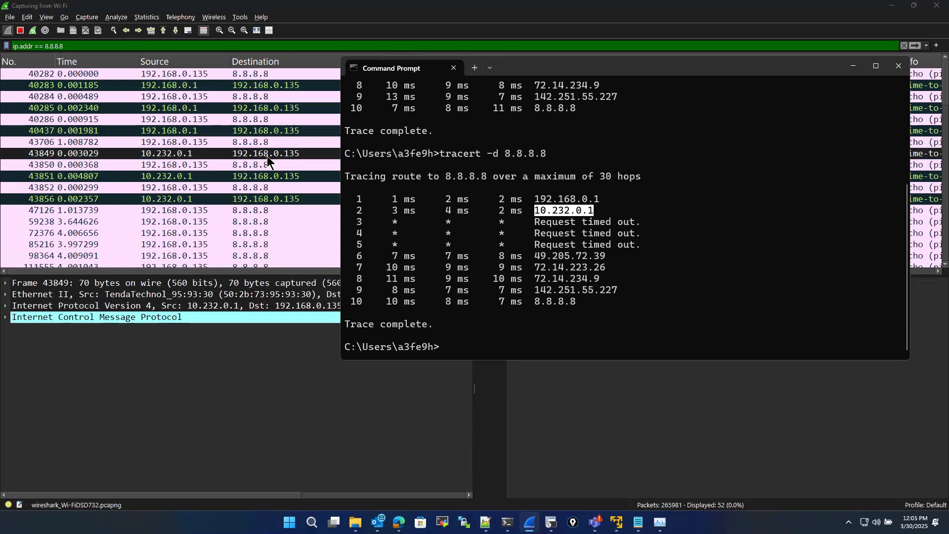
scroll(267, 202, down, 3)
drag(598, 211, 526, 218)
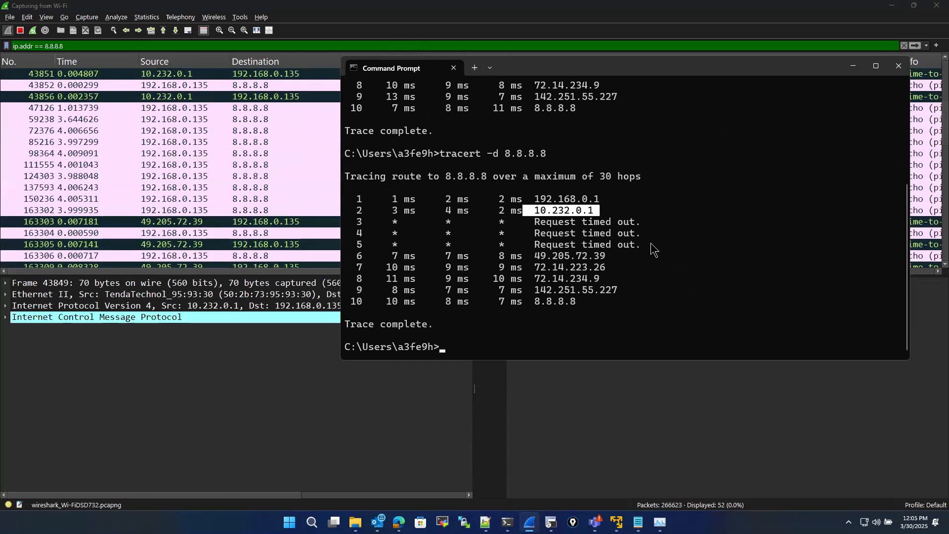
drag(646, 246, 346, 224)
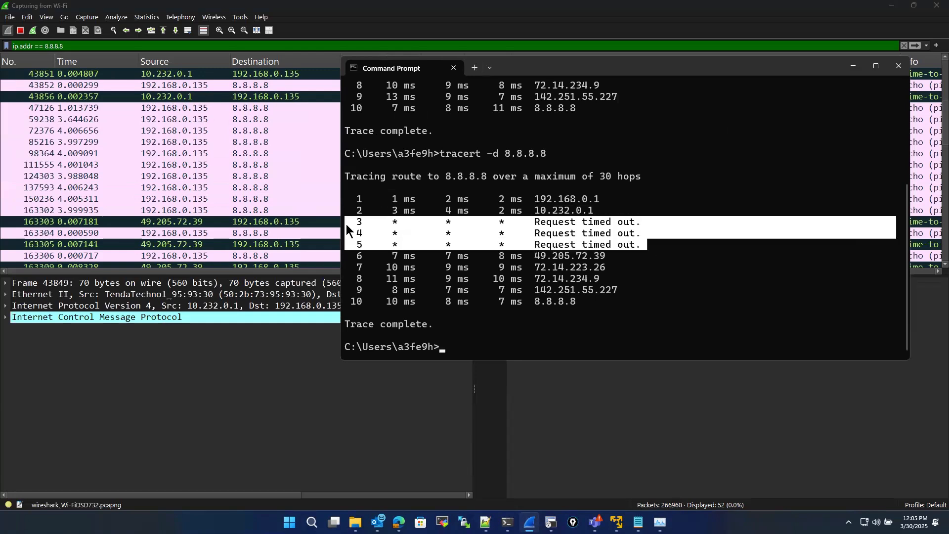
drag(535, 256, 611, 260)
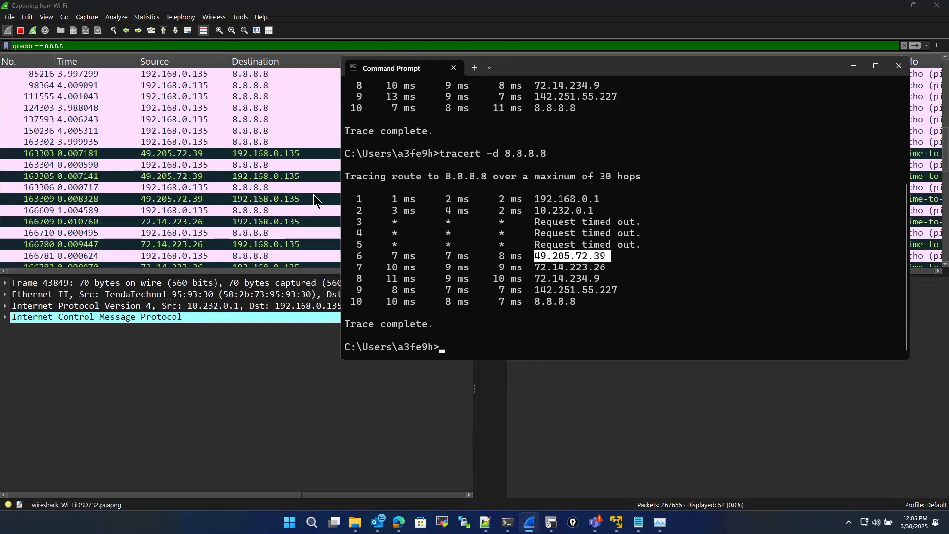
click(196, 153)
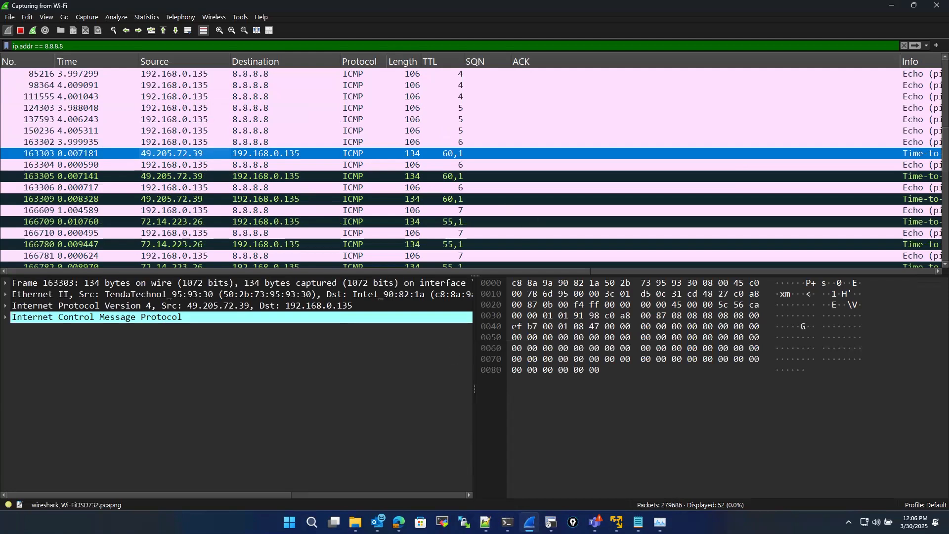
Move the Command Prompt off the packet list and compare the reply TTLs from 142.251.55.227 and 8.8.8.8
click(508, 522)
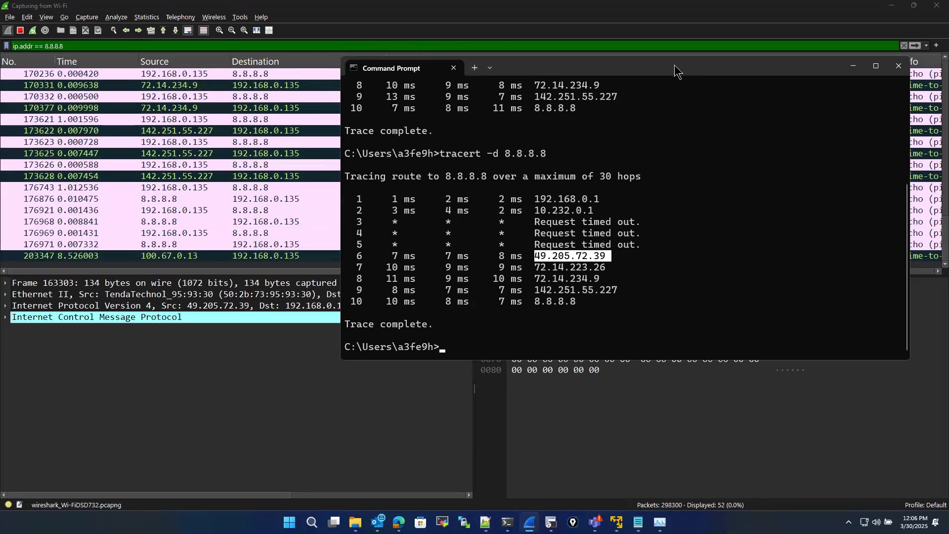
drag(674, 64, 602, 302)
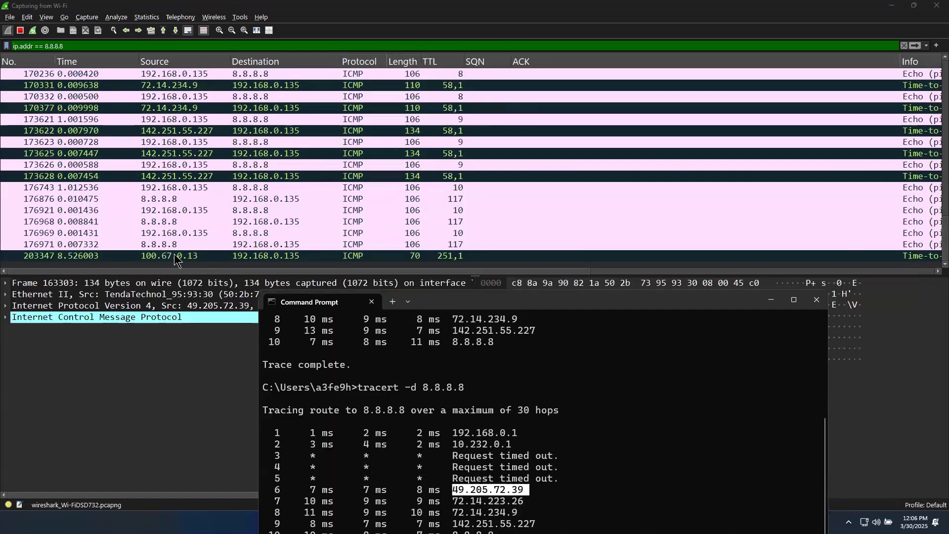
click(156, 244)
click(156, 244)
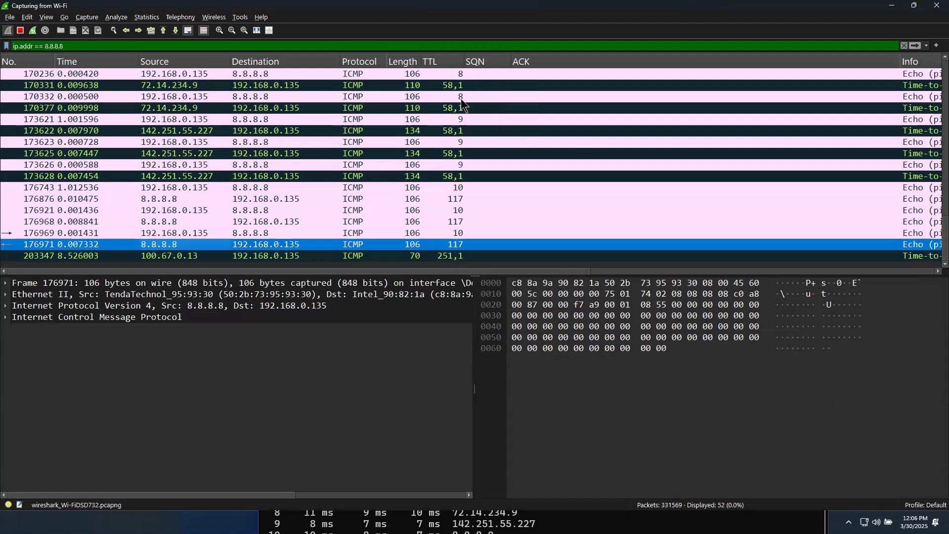
click(451, 176)
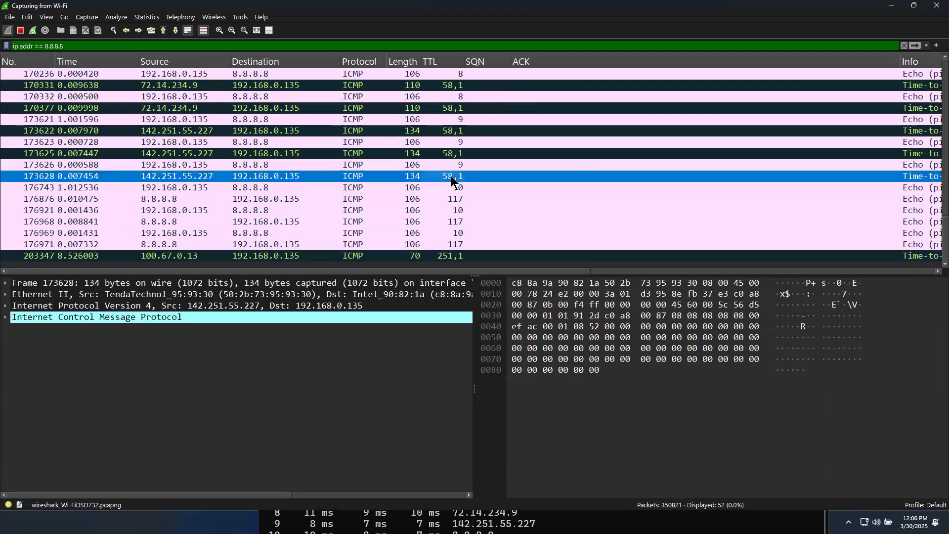
click(422, 246)
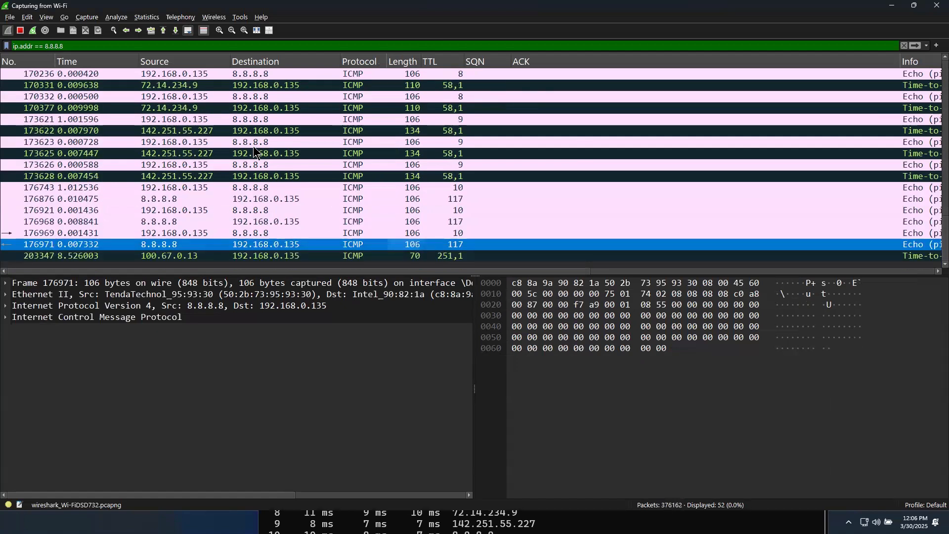
Narrow the display filter to ip.addr == 8.8.8.8 && tcp
click(95, 46)
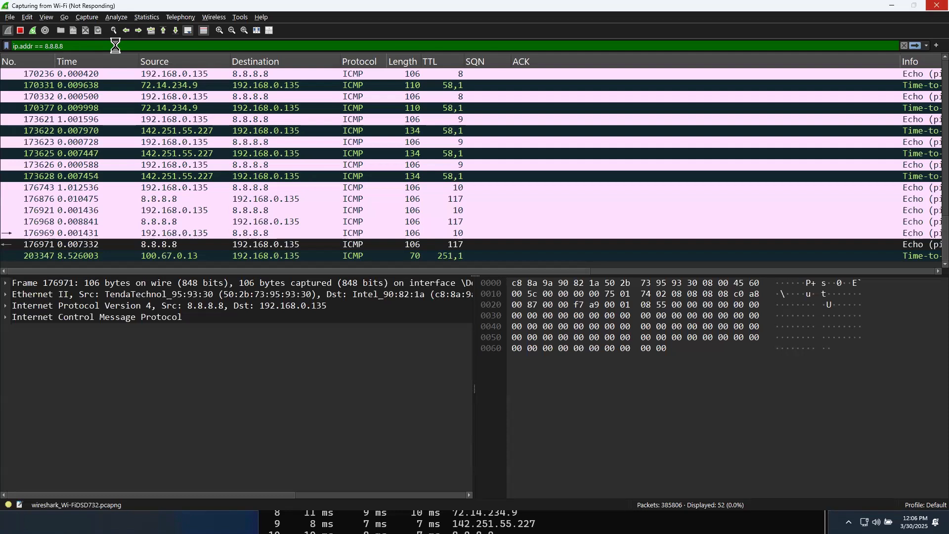
text(&& tcp)
key(Return)
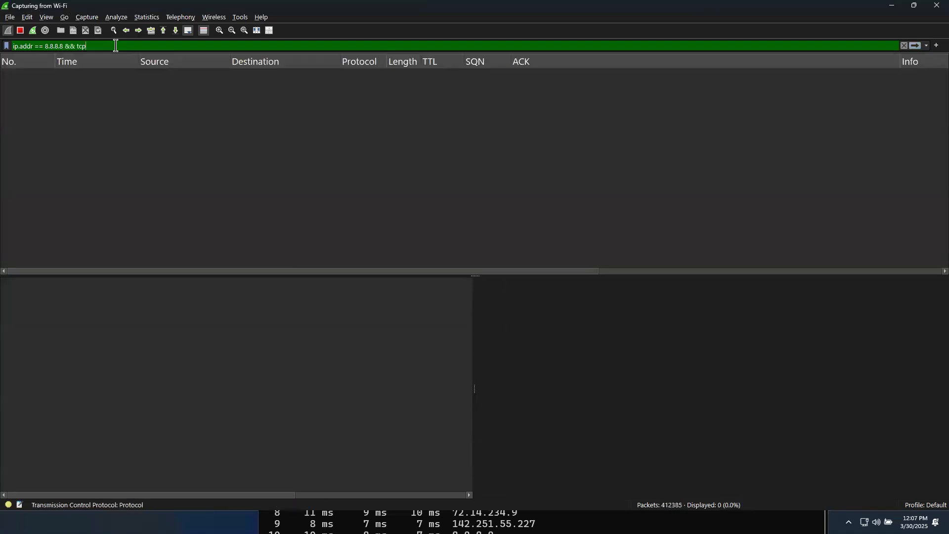
Stop the Wi-Fi capture and apply the display filter tcp && ip.addr==8.8.8.8
drag(100, 45, 2, 45)
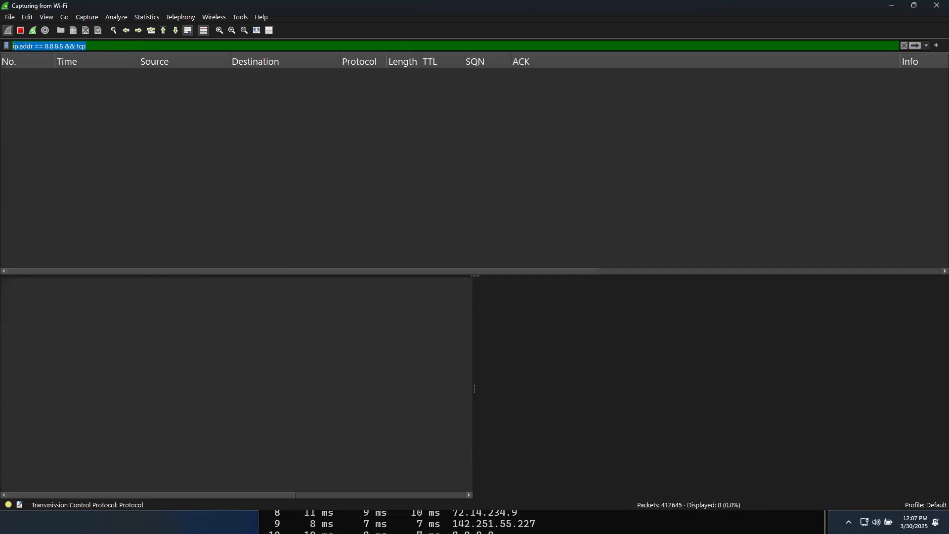
text(tcp)
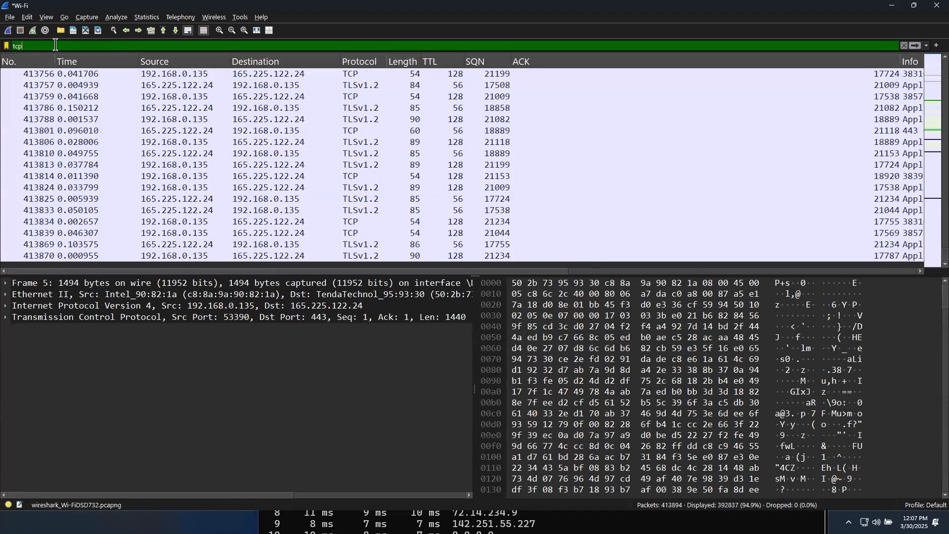
text(&7 ip.)
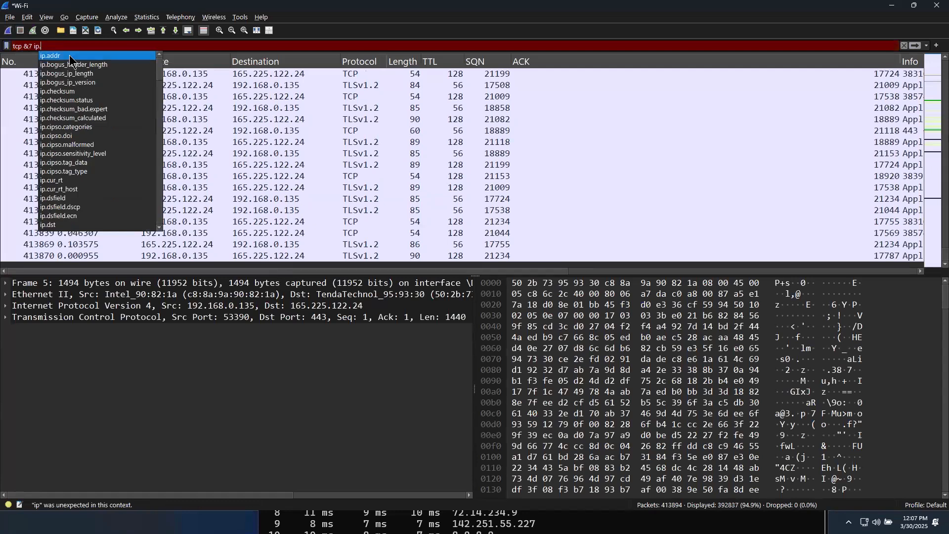
click(70, 55)
text(==)
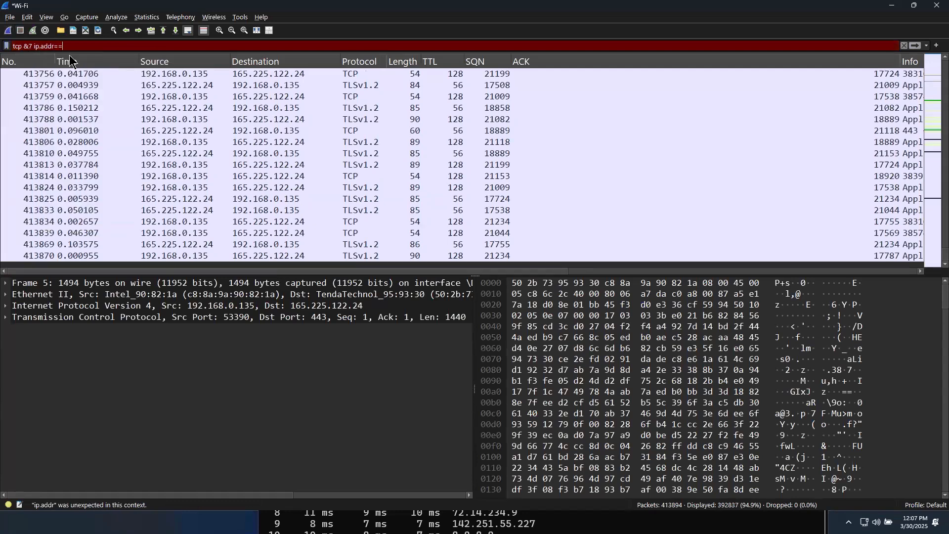
text(8.8.8)
key(BackSpace)
key(BackSpace)
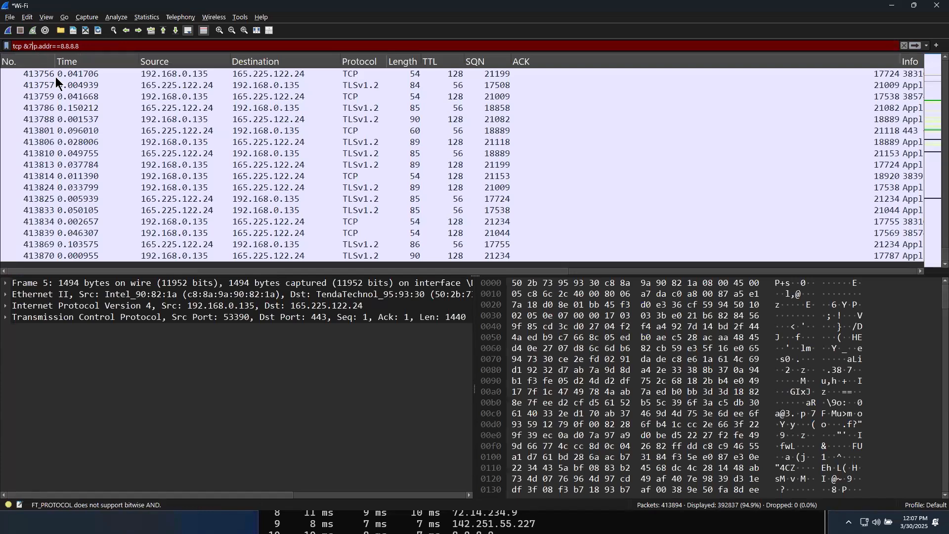
text(&)
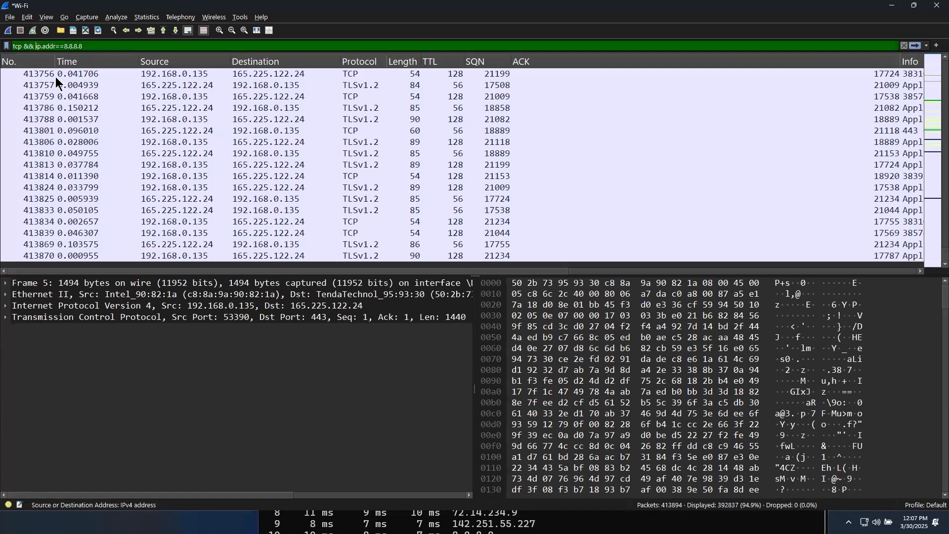
key(Return)
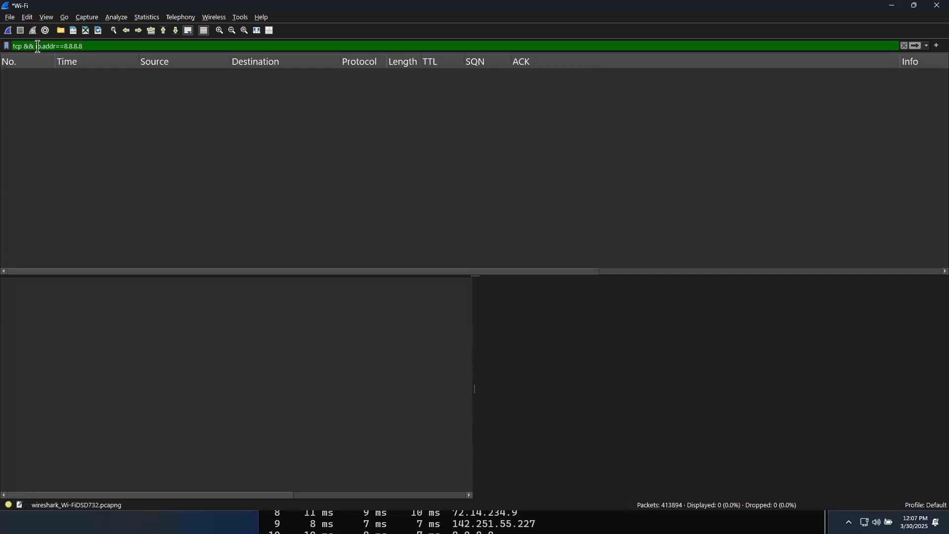
Change the protocol in the display filter to UDP, giving udp && ip.addr==8.8.8.8
double_click(22, 46)
text(udp)
key(Return)
drag(38, 46, 86, 46)
click(95, 46)
Reduce the display filter to ip.addr==8.8.8.8 and review the TTLs of the ICMP requests and hop replies
drag(35, 46, 4, 49)
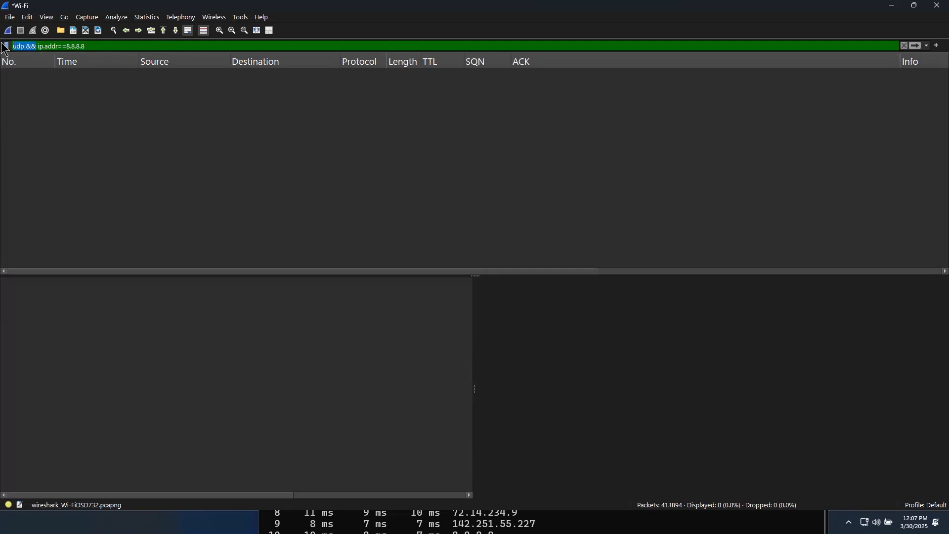
key(BackSpace)
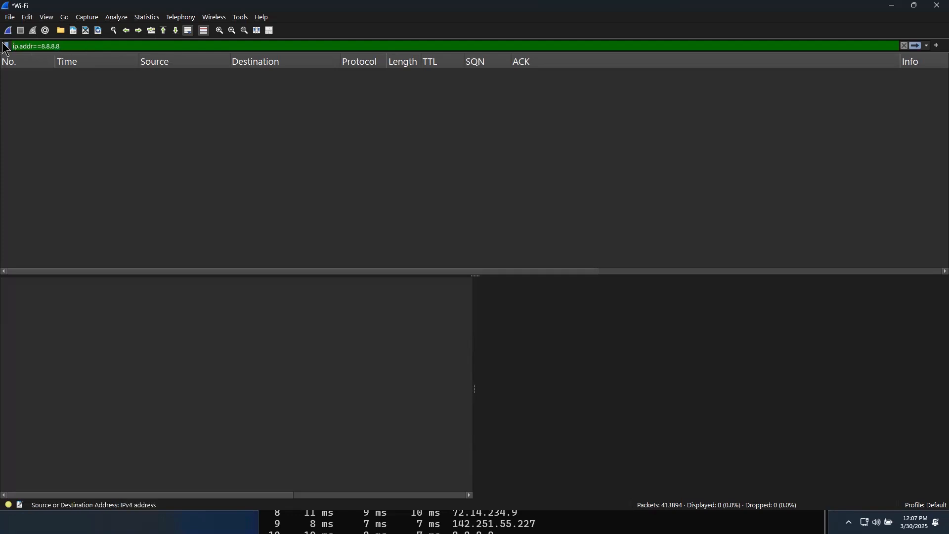
key(Return)
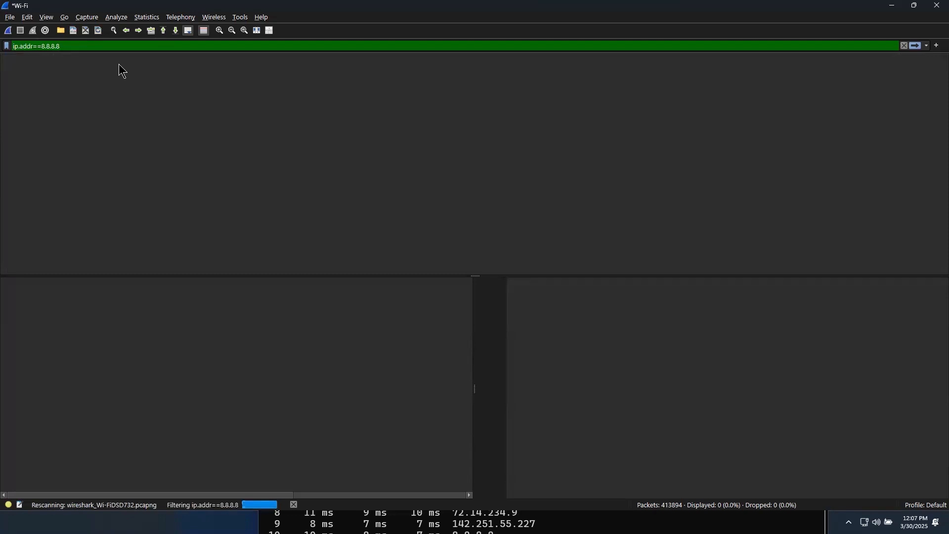
scroll(151, 218, down, 10)
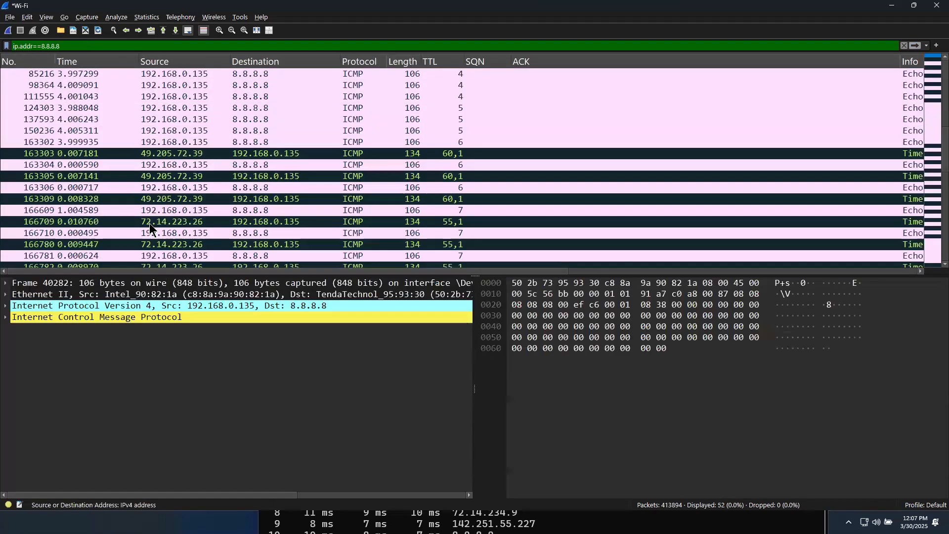
scroll(179, 271, right, 2)
drag(548, 308, 164, 299)
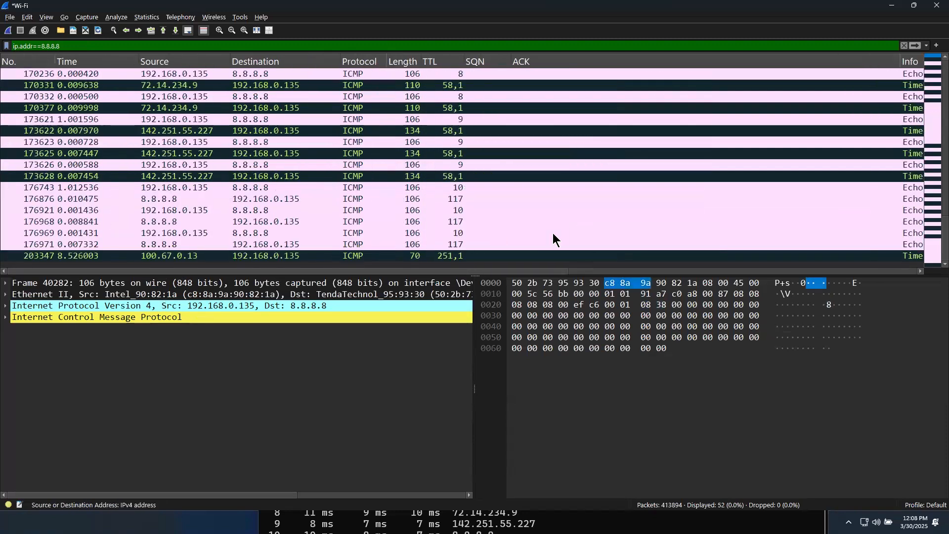
scroll(553, 230, up, 8)
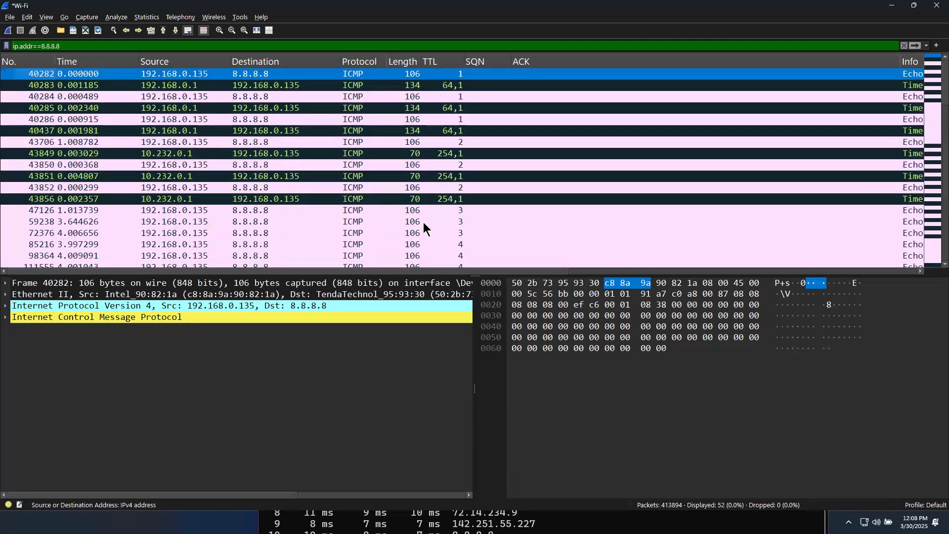
scroll(449, 127, down, 8)
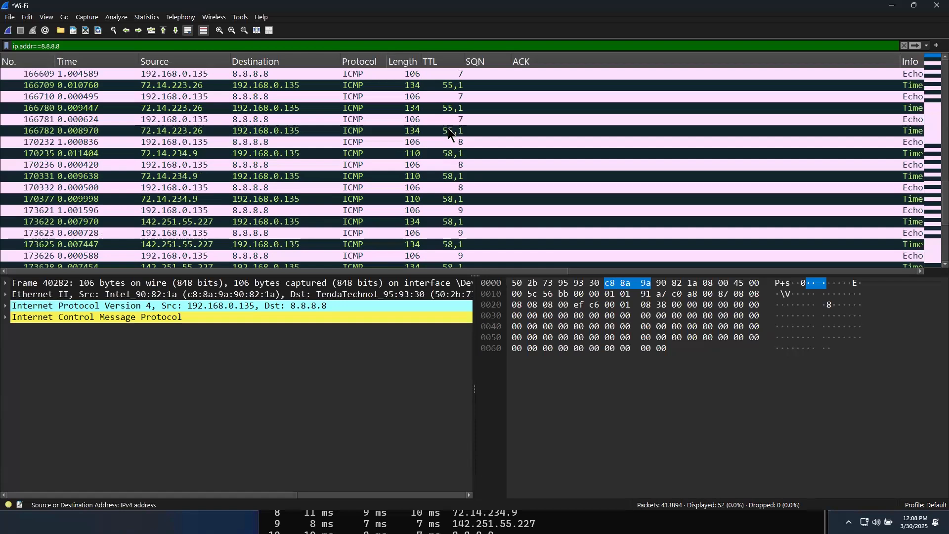
scroll(451, 148, down, 3)
Switch to the capture between 10.0.0.1 and 10.0.0.2 and select the last echo reply, packet 25
click(437, 177)
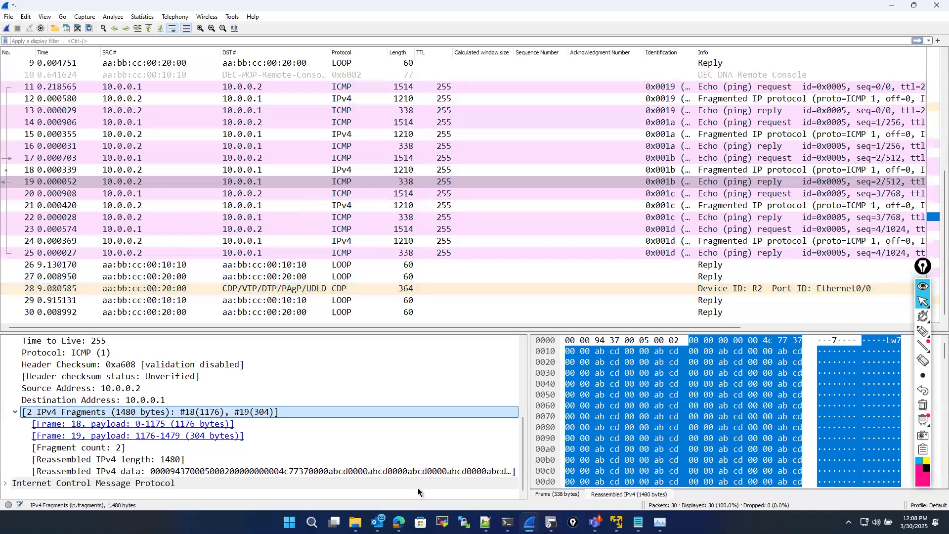
click(443, 252)
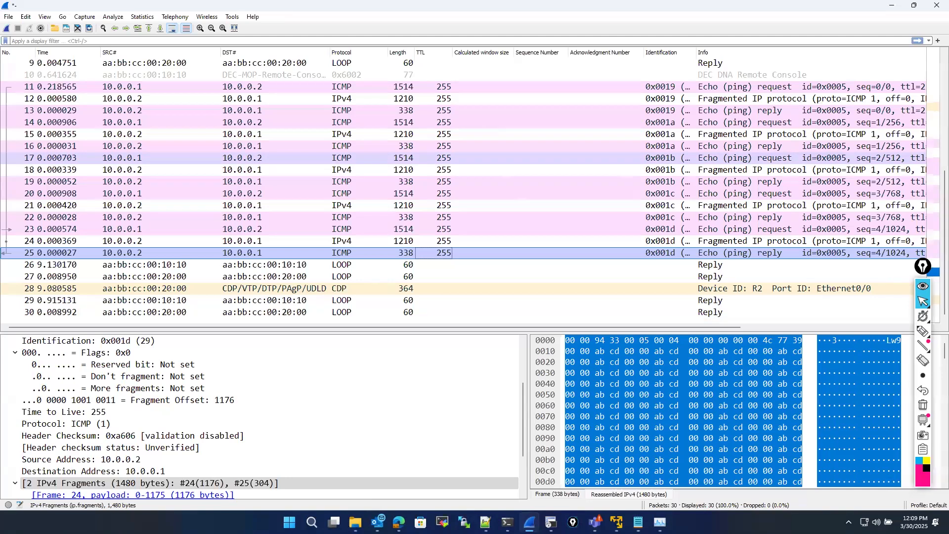
Bring up the ICMP type and code IDs PDF in the browser and maximise its window
key(alt+Tab)
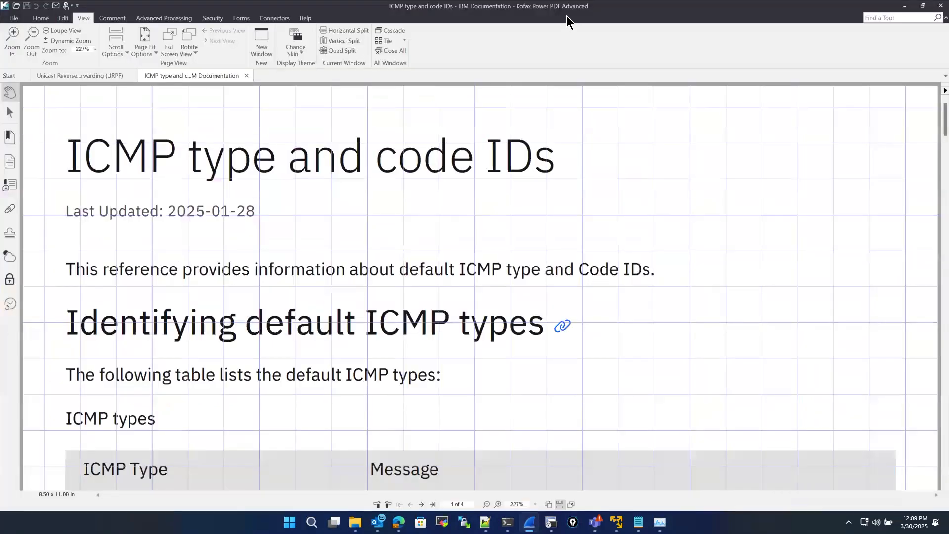
key(alt+Tab)
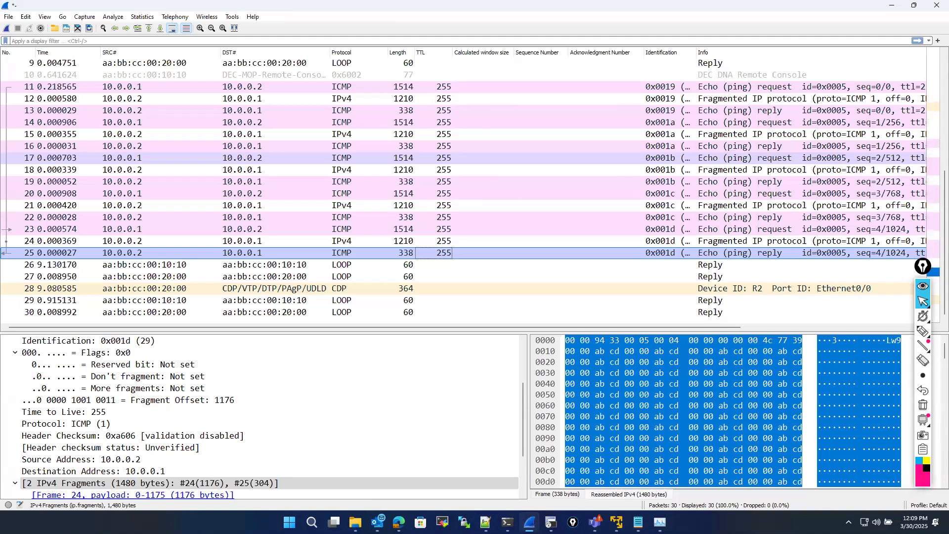
drag(366, 0, 367, 70)
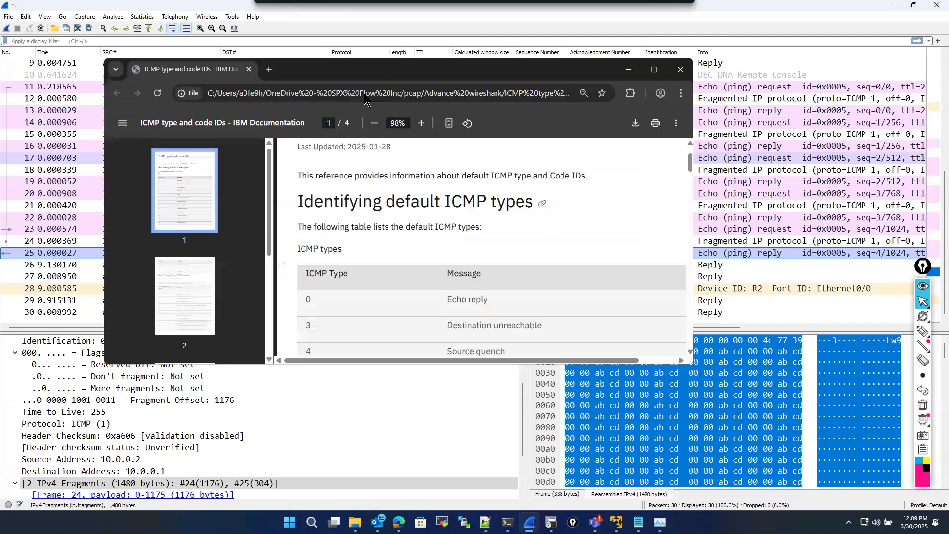
click(656, 70)
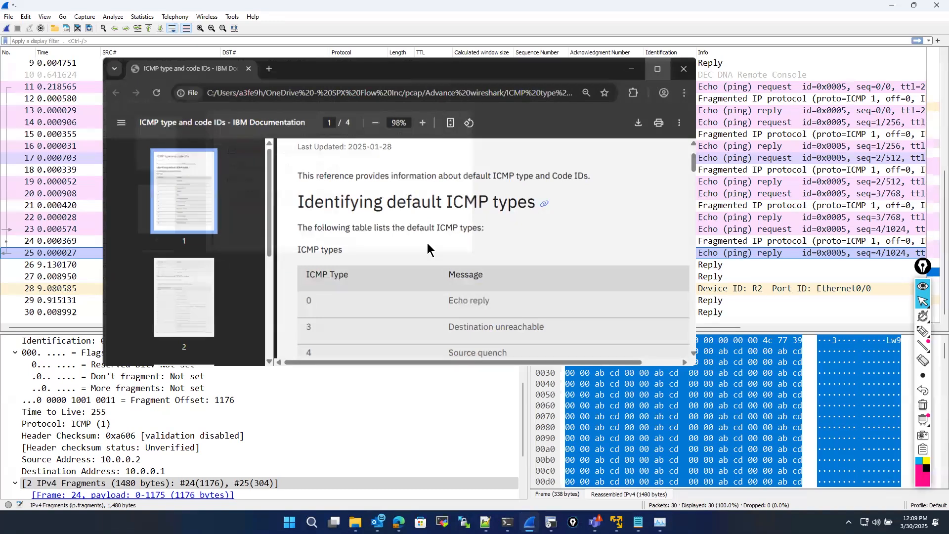
Examine the table of default ICMP types and the start of the Destination Unreachable codes table
scroll(427, 243, down, 3)
scroll(393, 258, up, 1)
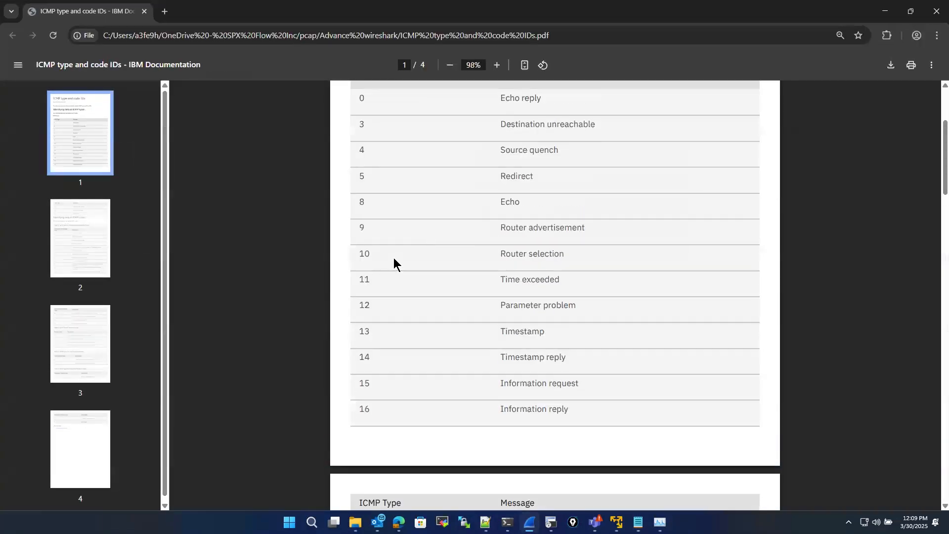
scroll(394, 257, up, 2)
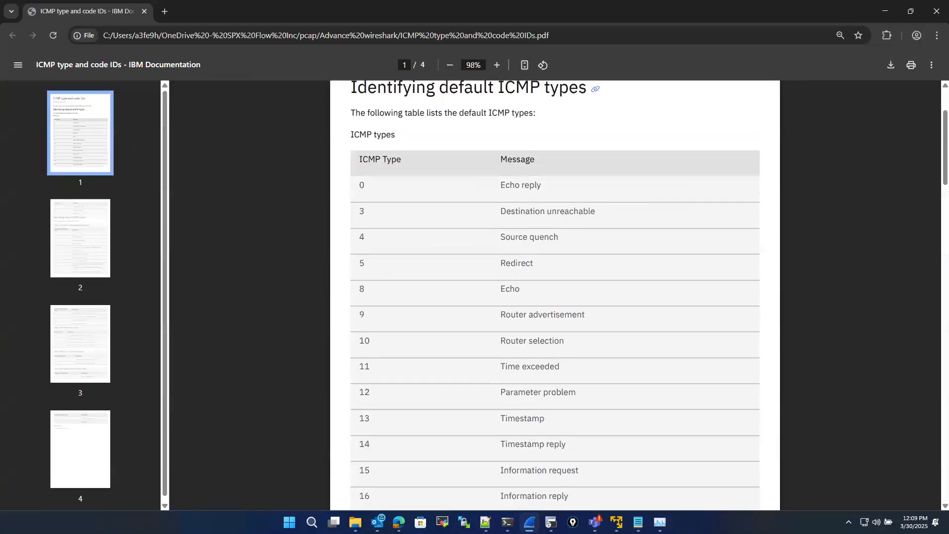
scroll(563, 296, down, 14)
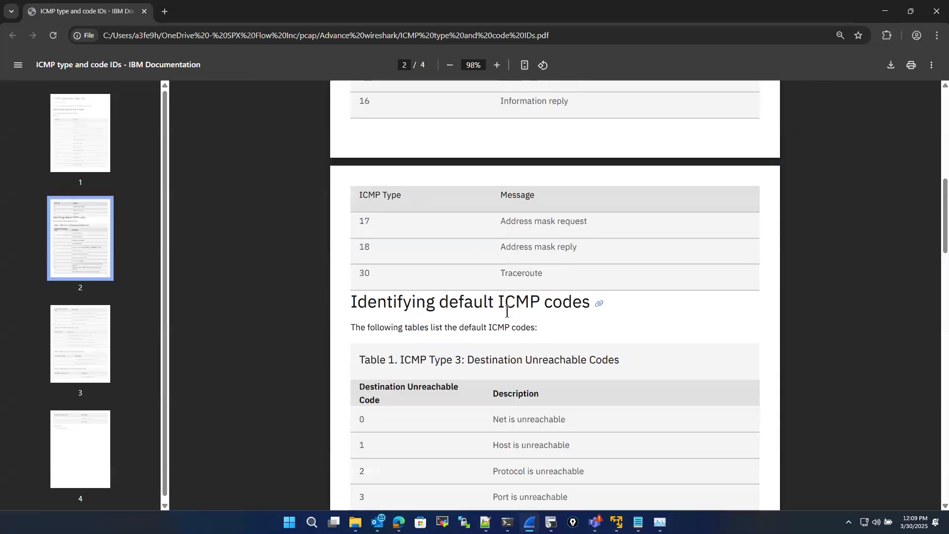
scroll(507, 311, down, 2)
scroll(508, 314, up, 15)
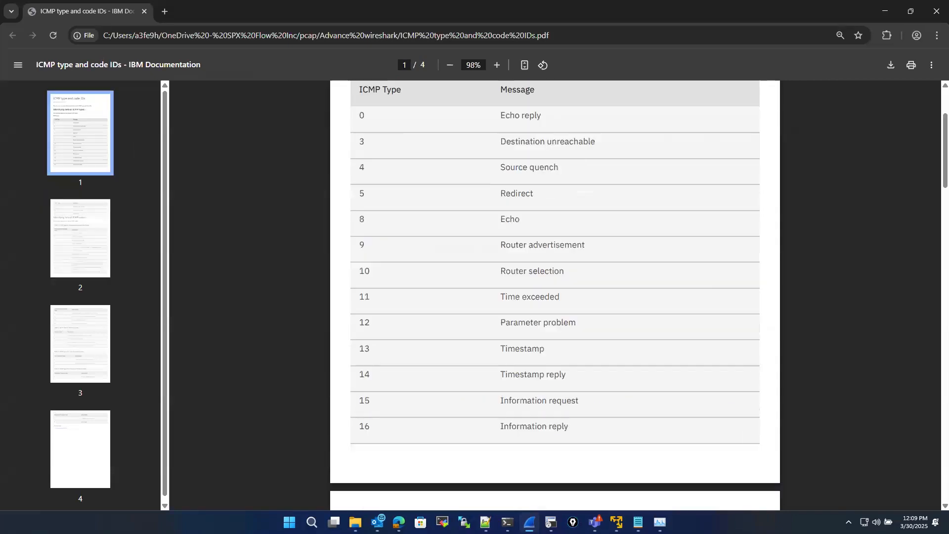
scroll(555, 297, up, 2)
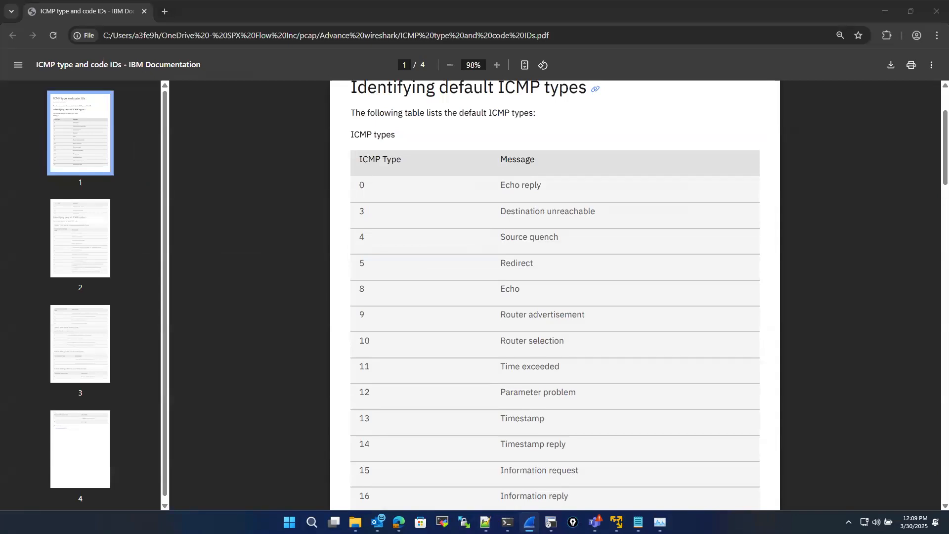
scroll(507, 297, up, 2)
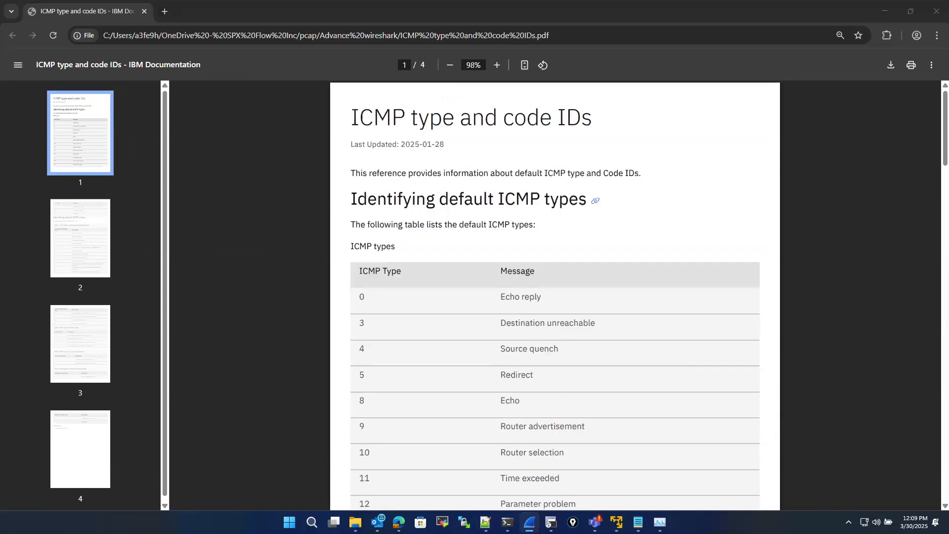
scroll(505, 297, down, 5)
scroll(507, 296, down, 4)
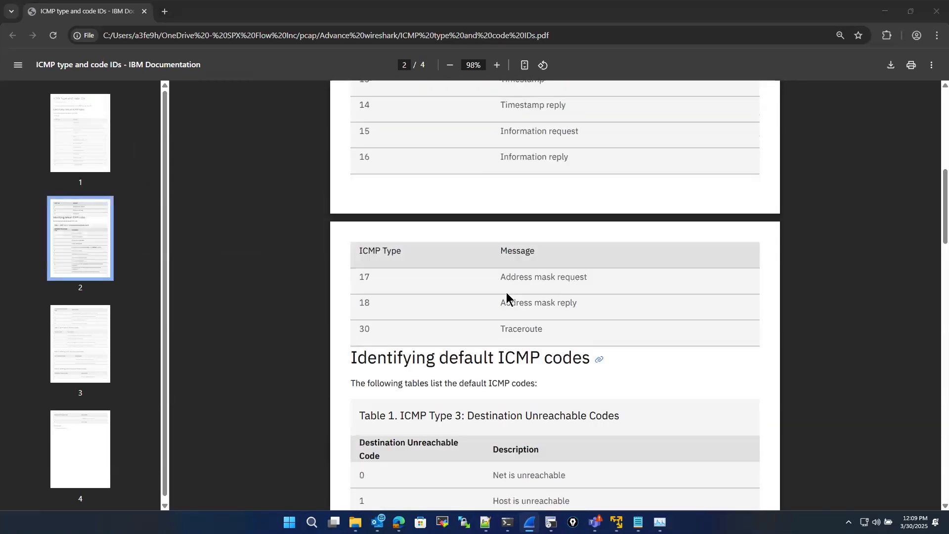
scroll(507, 296, up, 2)
scroll(507, 296, up, 3)
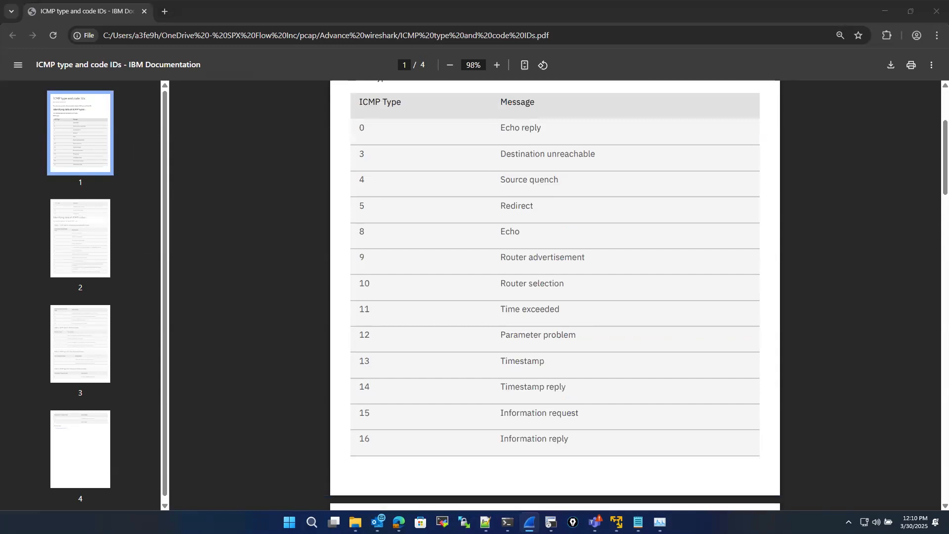
scroll(509, 276, down, 3)
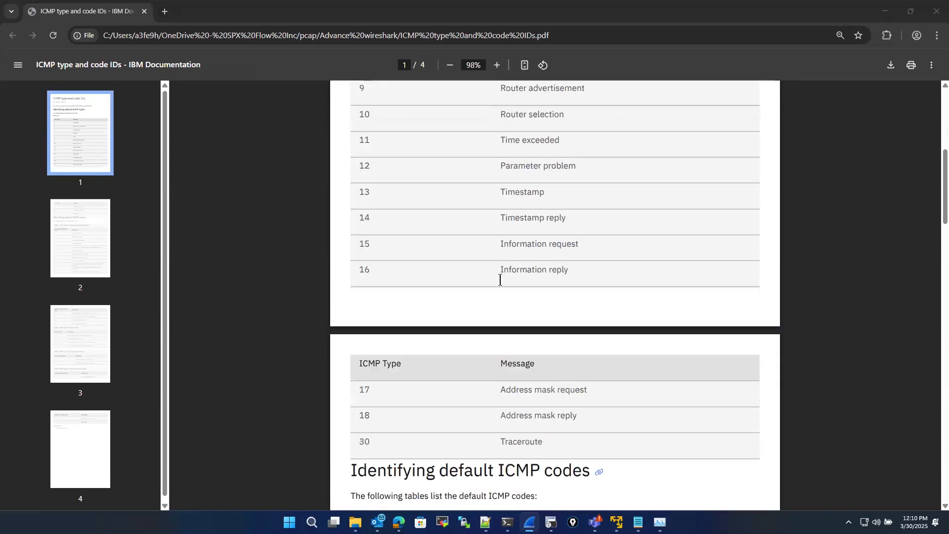
scroll(500, 279, up, 5)
Study the ICMP types table's entries for type 0 Echo reply and type 3 Destination unreachable
drag(499, 267, 612, 267)
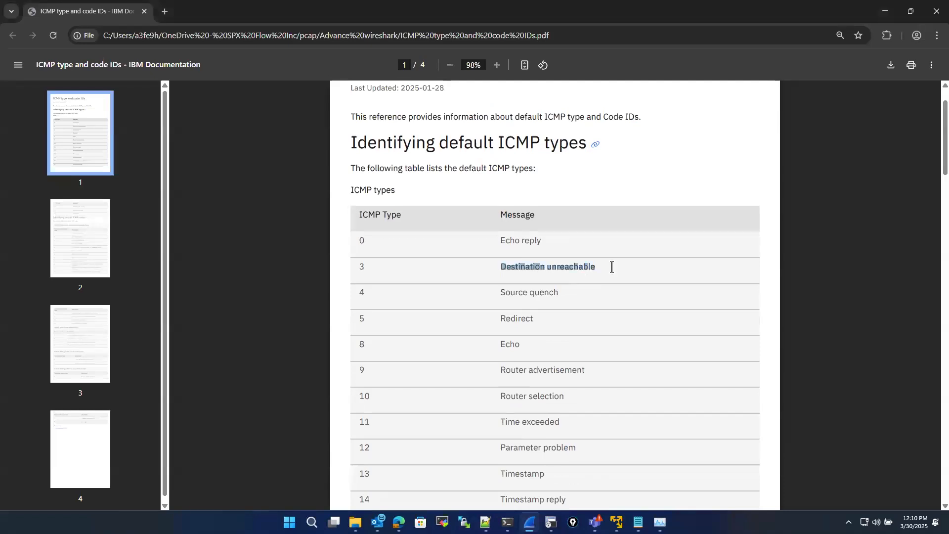
drag(347, 266, 368, 272)
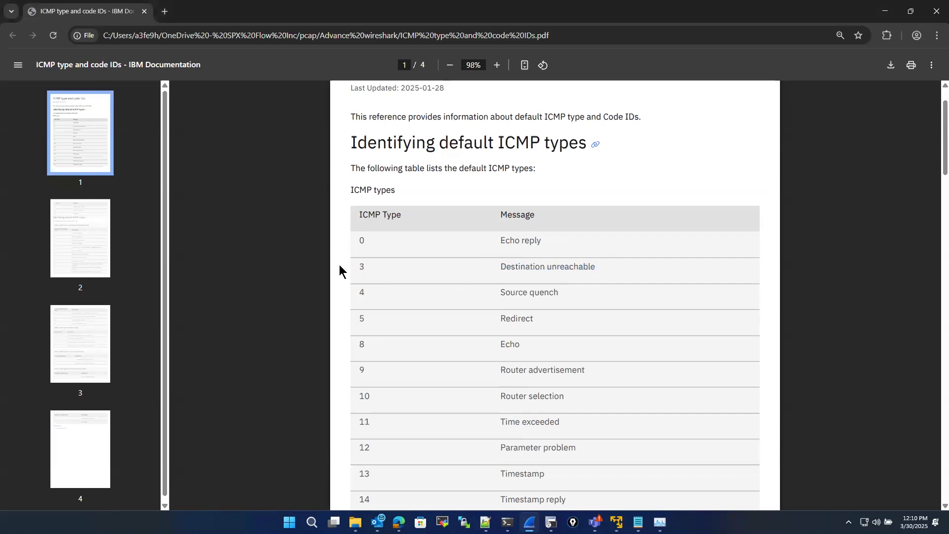
click(426, 277)
scroll(515, 272, up, 1)
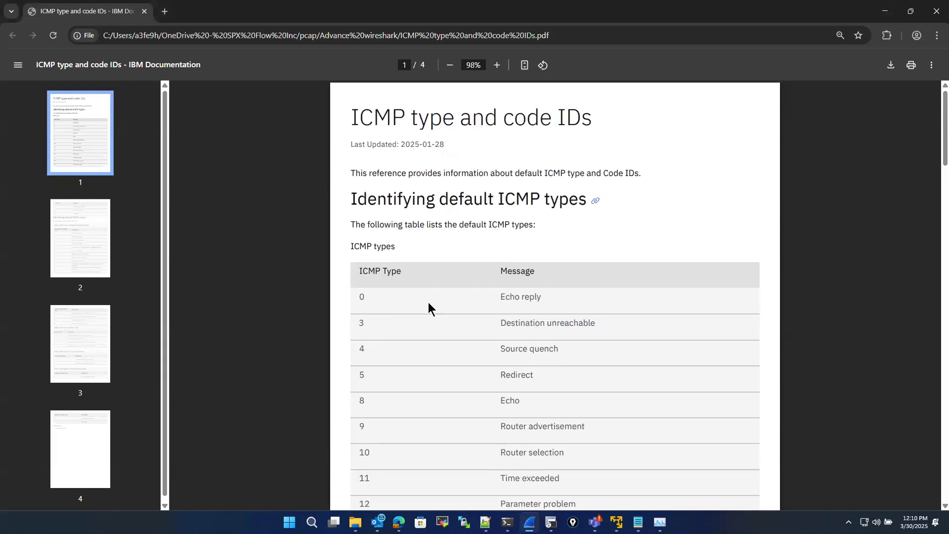
scroll(434, 297, down, 1)
scroll(439, 192, down, 2)
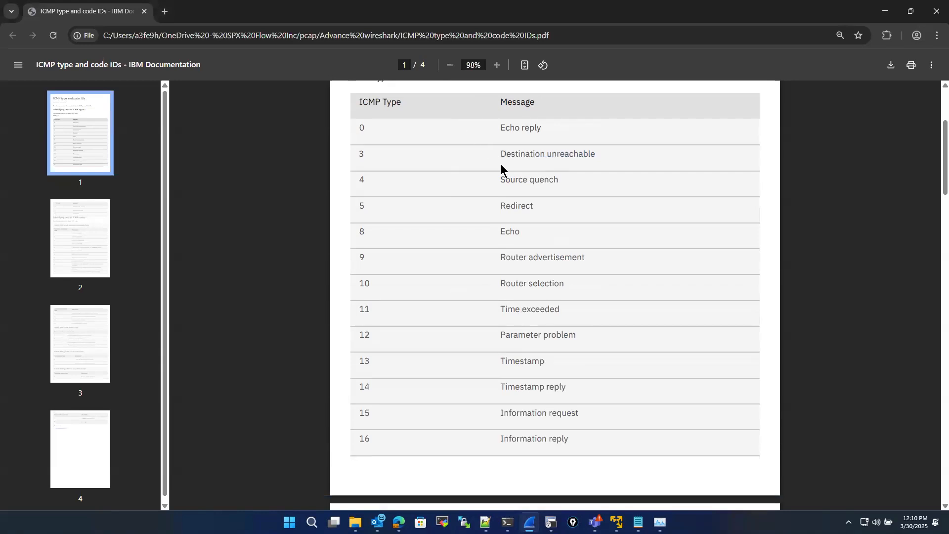
drag(351, 130, 598, 159)
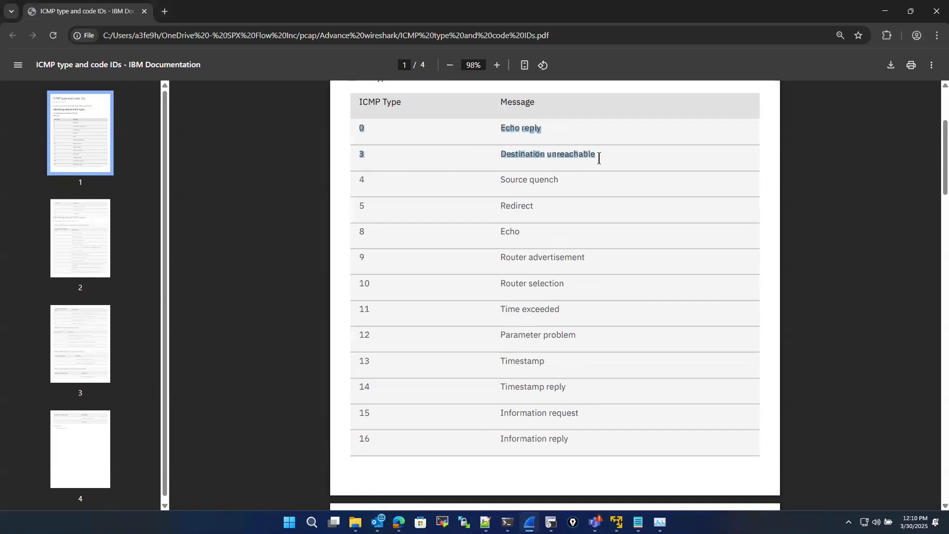
click(599, 161)
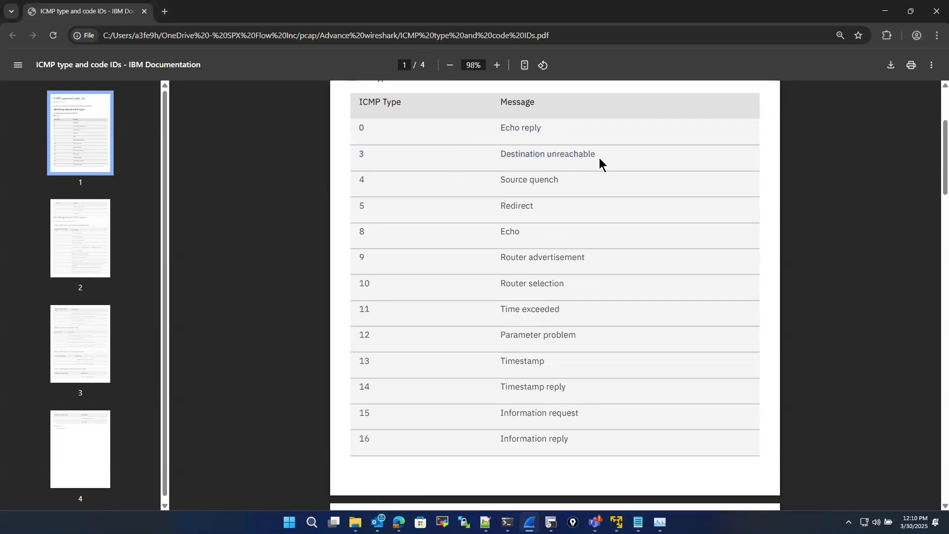
Return to the Wireshark capture and examine the ICMP type and code fields of the first echo reply, packet 13
click(884, 9)
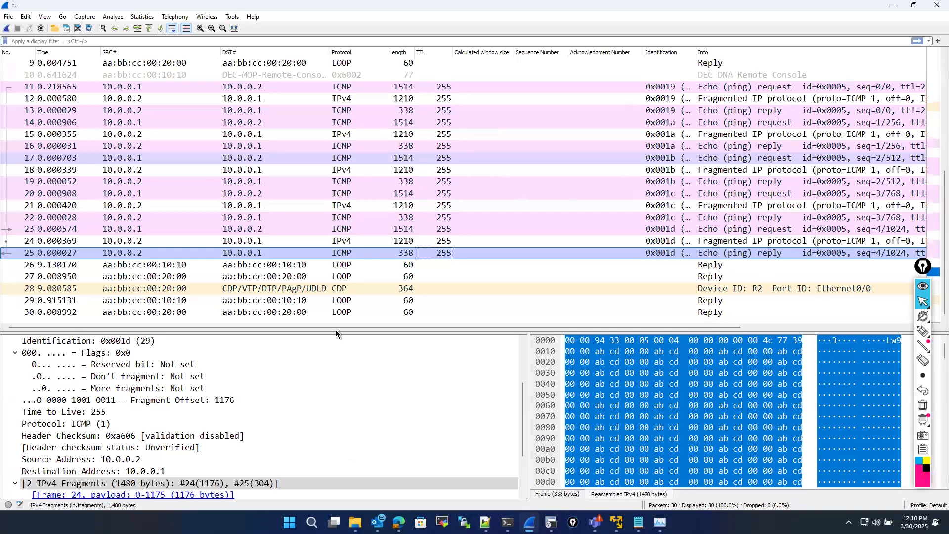
click(360, 111)
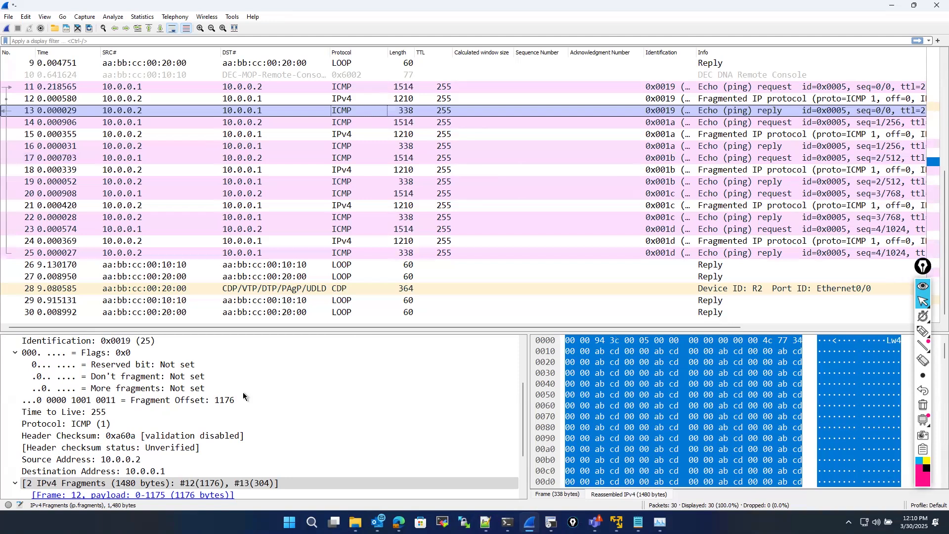
scroll(245, 390, down, 2)
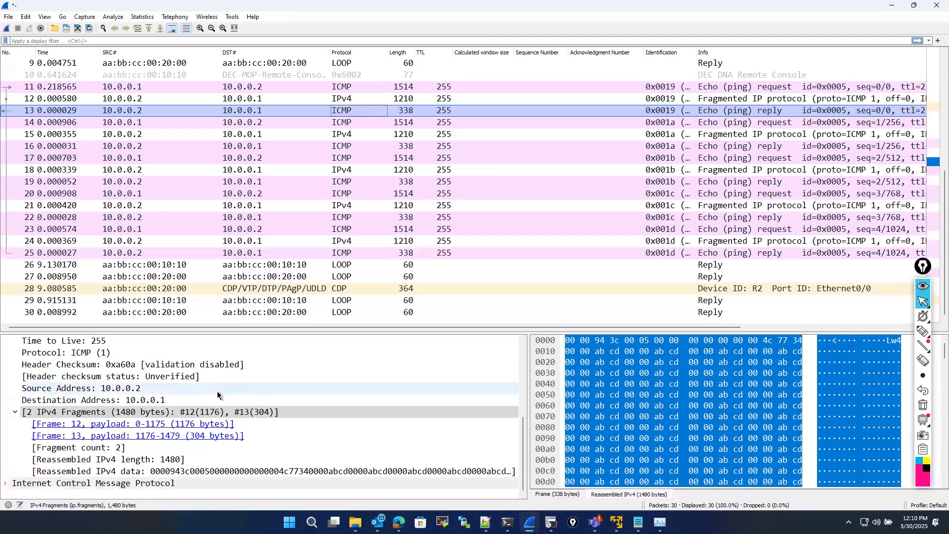
click(5, 483)
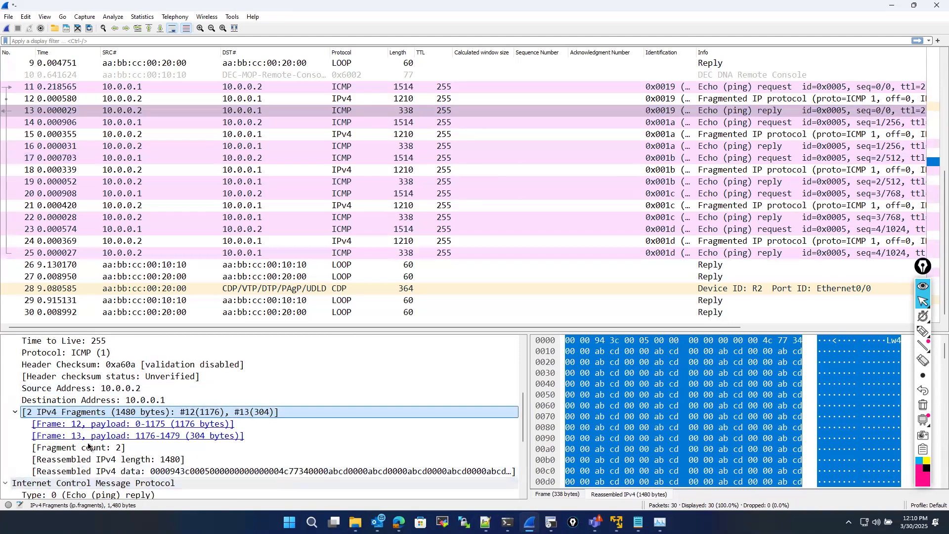
scroll(94, 438, down, 5)
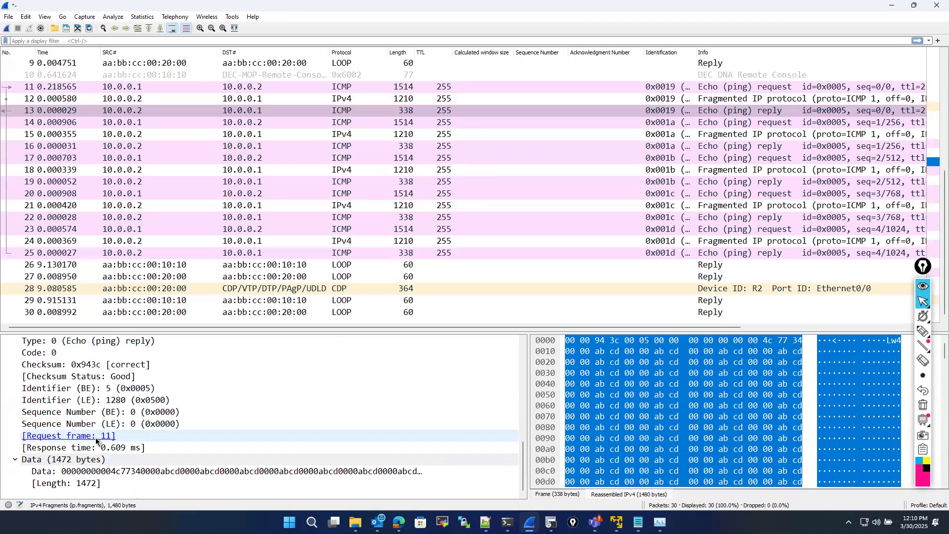
scroll(103, 386, up, 1)
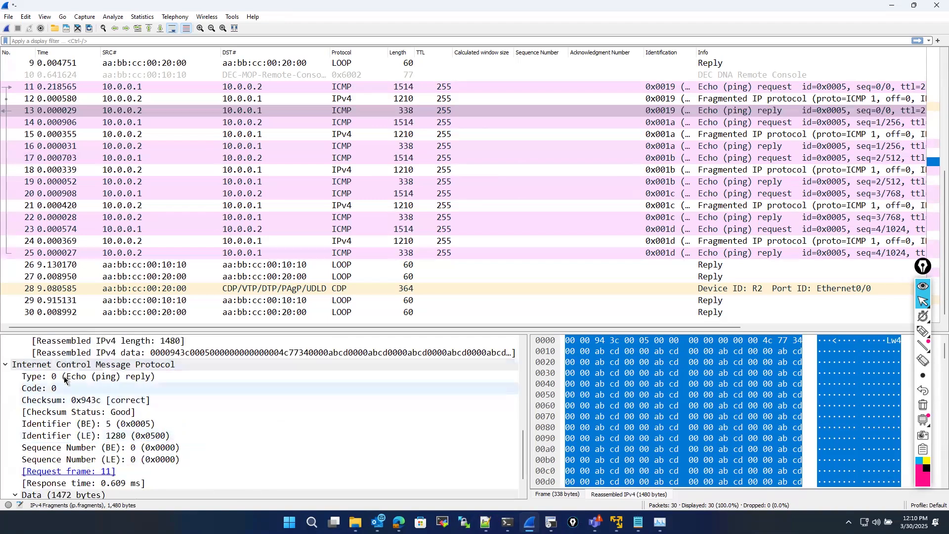
click(64, 378)
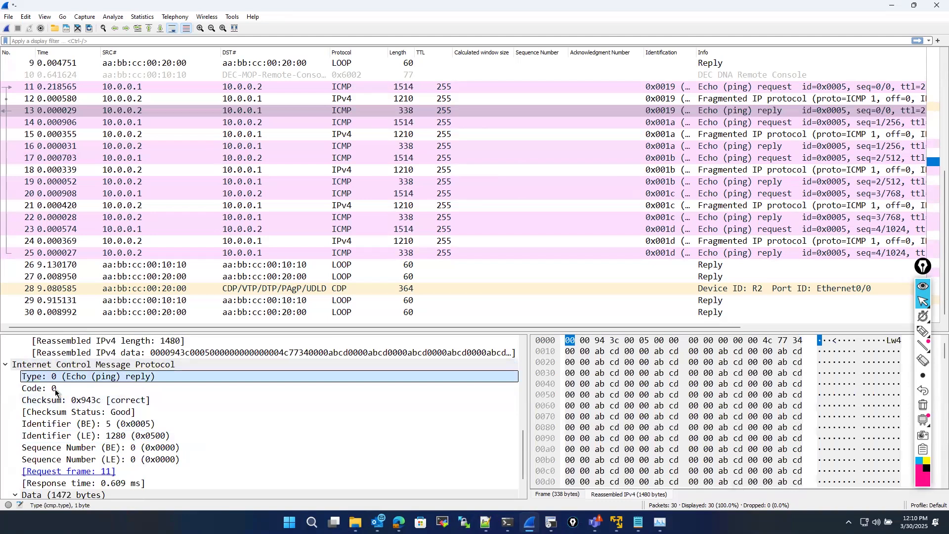
key(Down)
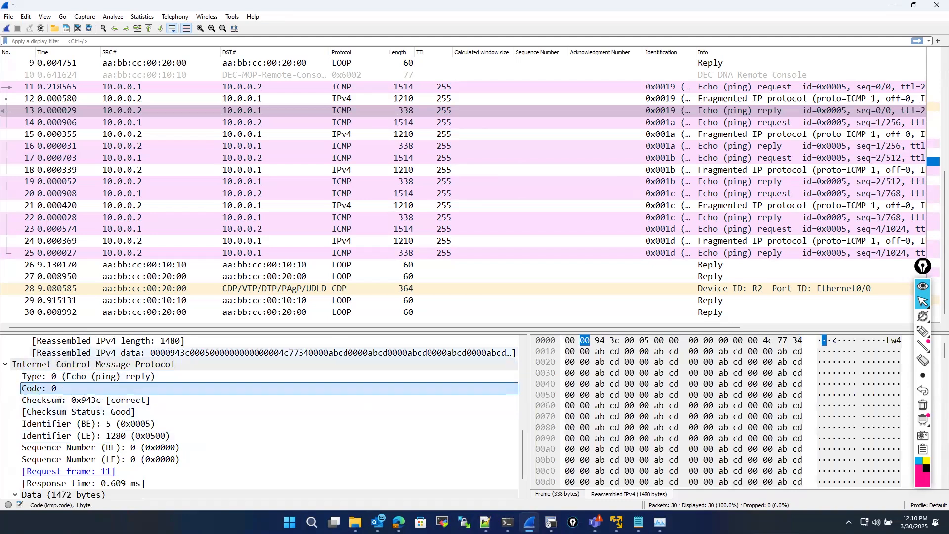
Compare the reply with the PDF's type 0 Echo reply row, then inspect capture packets 11 and 12
key(alt+Tab)
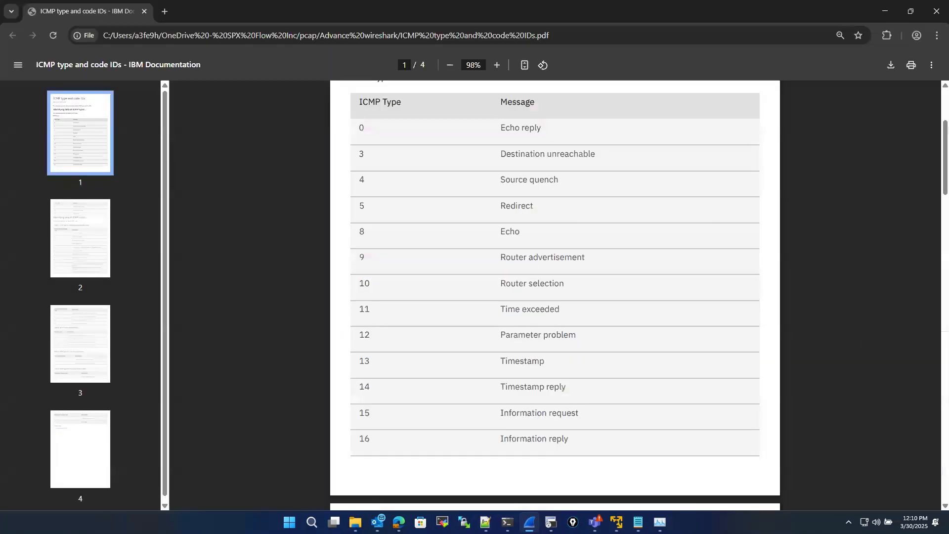
drag(362, 128, 544, 130)
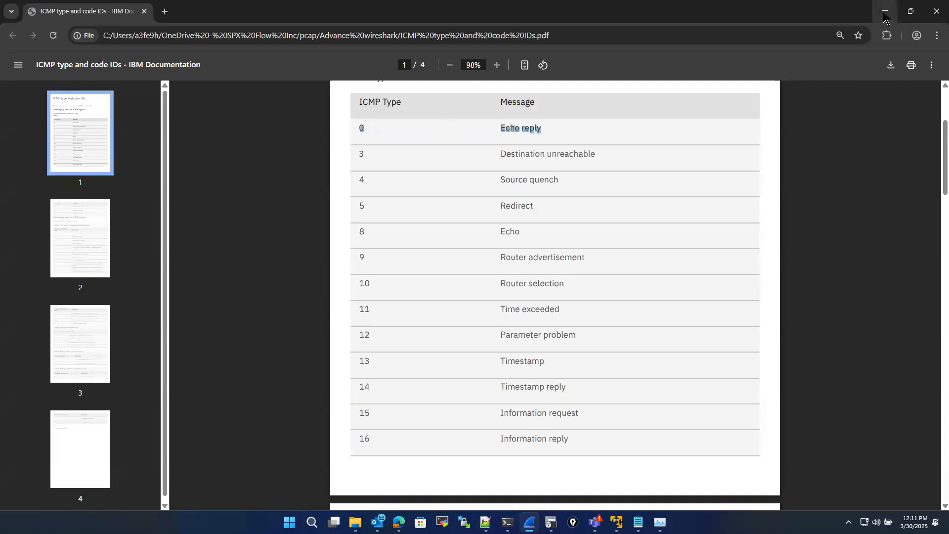
key(alt+Tab)
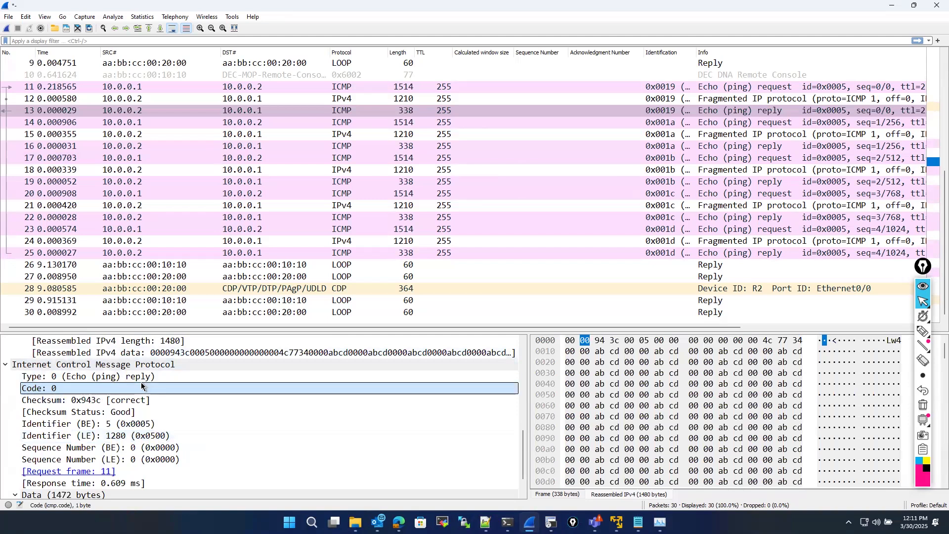
click(479, 87)
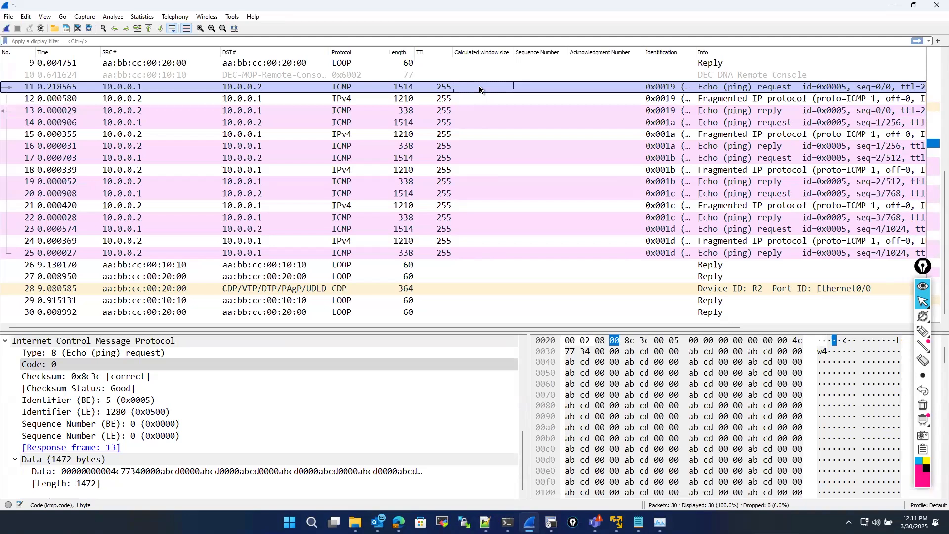
click(446, 99)
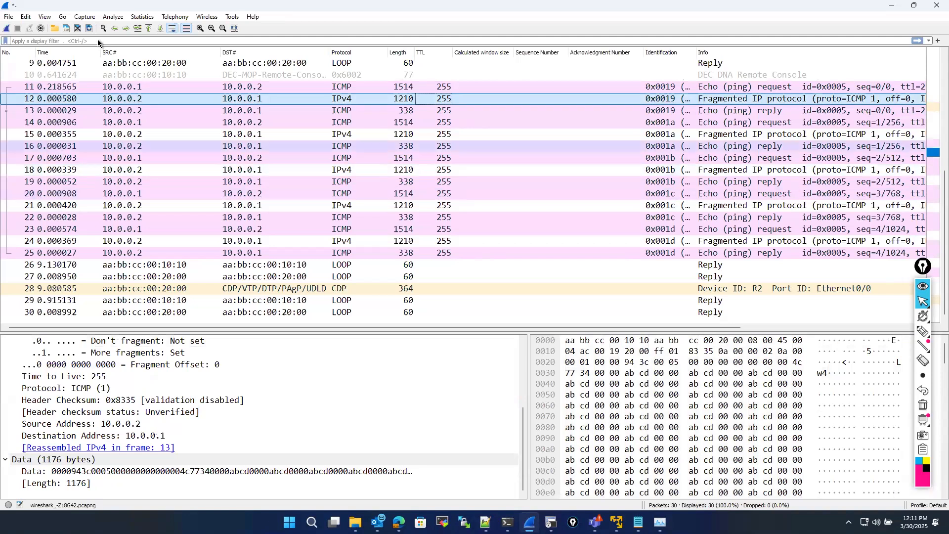
Filter the capture with the display filter icmp
click(73, 40)
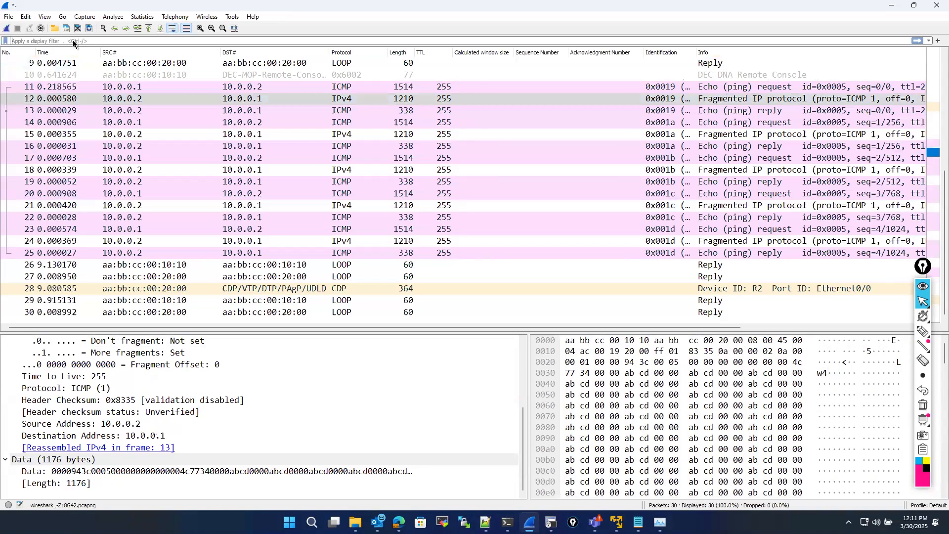
text(icmp)
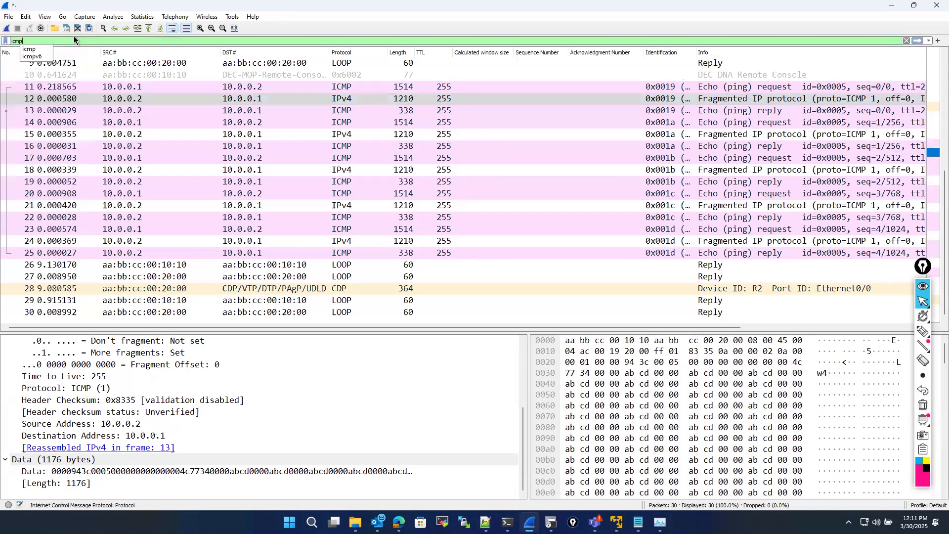
click(110, 182)
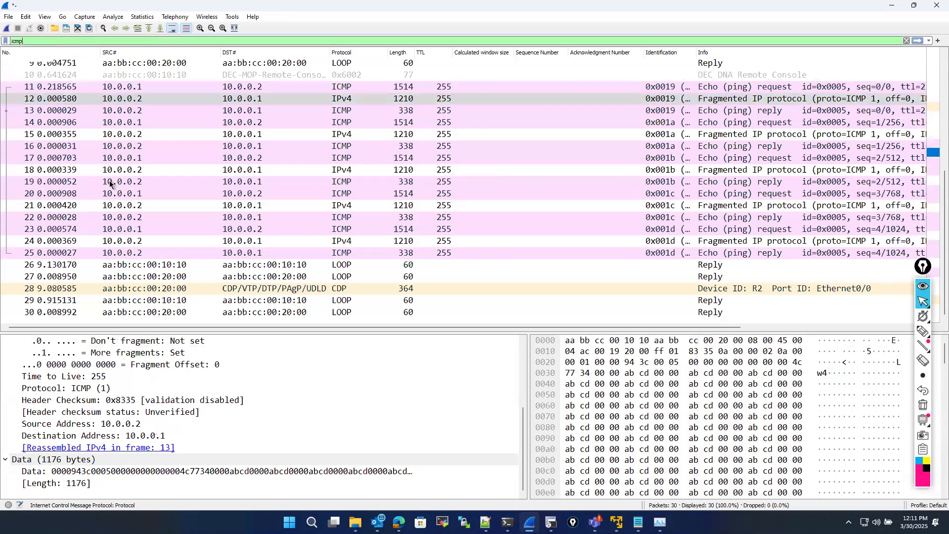
key(Return)
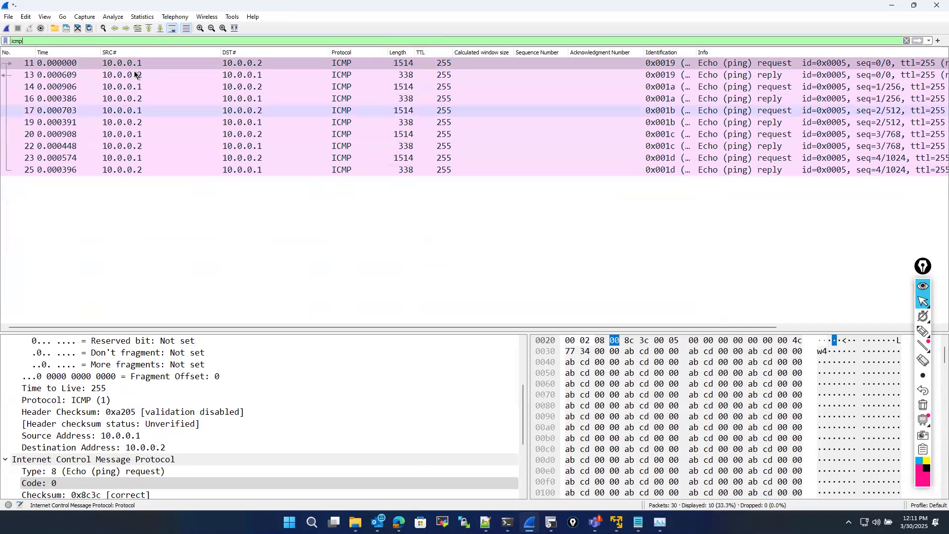
Review the IPv4 fragment and ICMP details of the echo reply in packet 13
key(Down)
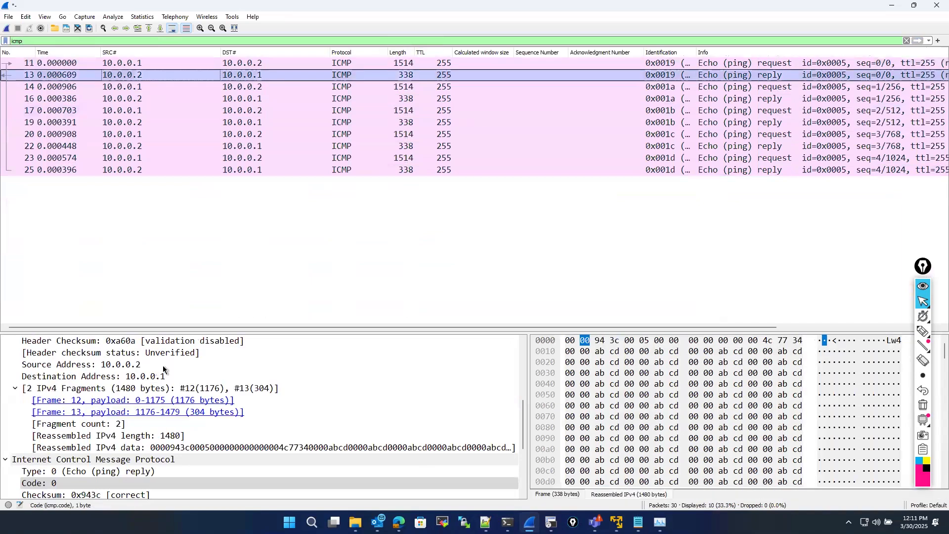
scroll(158, 363, up, 3)
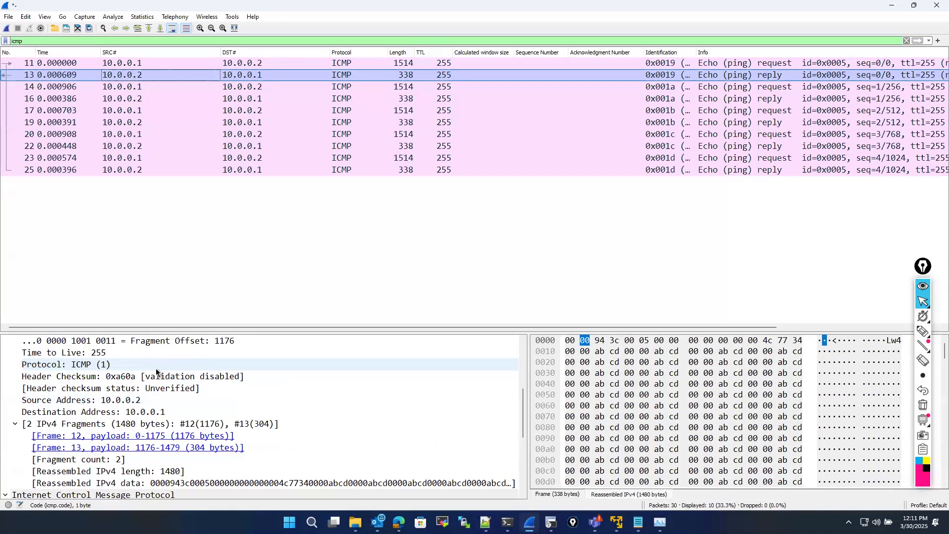
scroll(153, 370, down, 4)
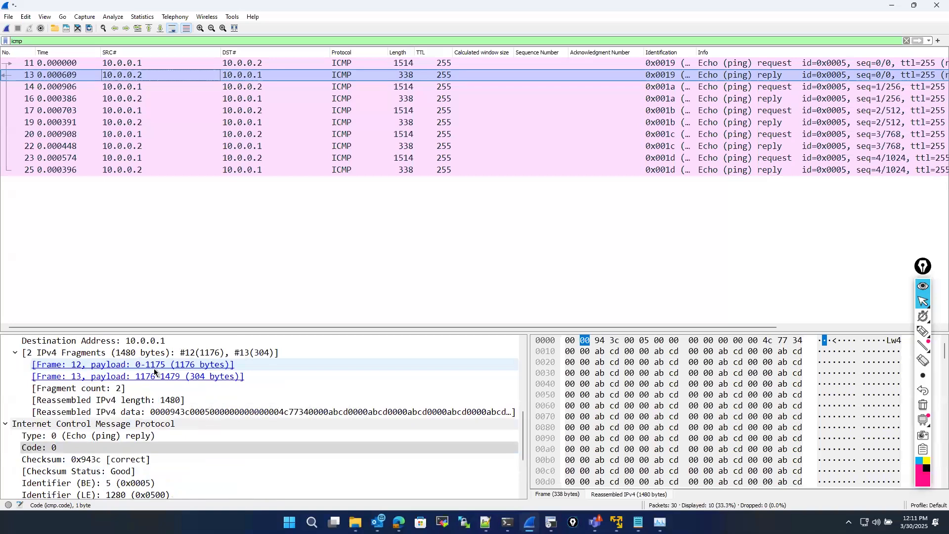
scroll(153, 369, down, 3)
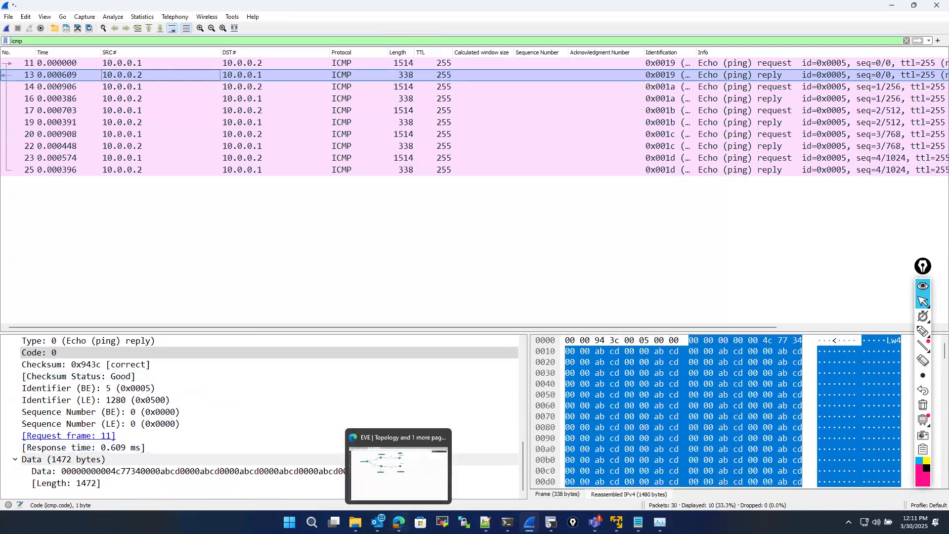
Bring up the EVE-NG topology and R1's console, and enter privileged mode on R1 with en
click(399, 523)
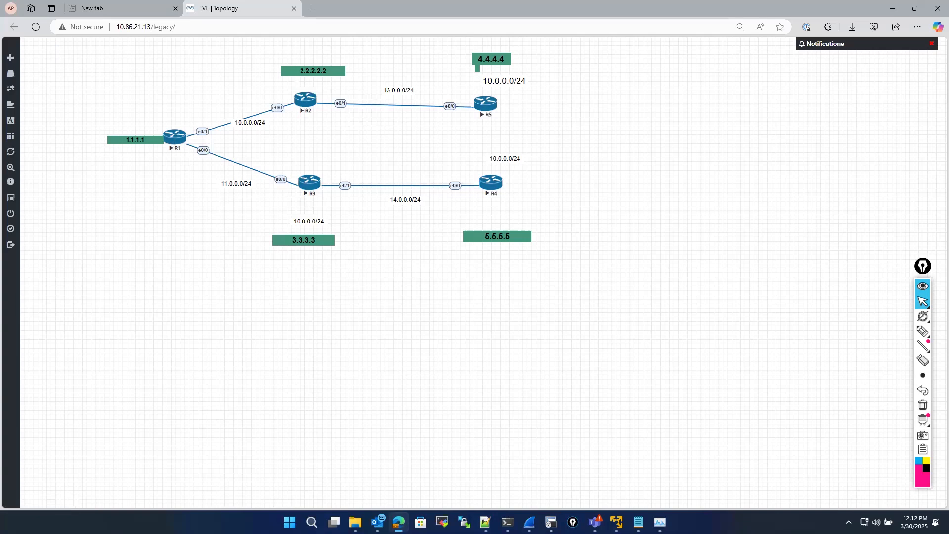
click(550, 522)
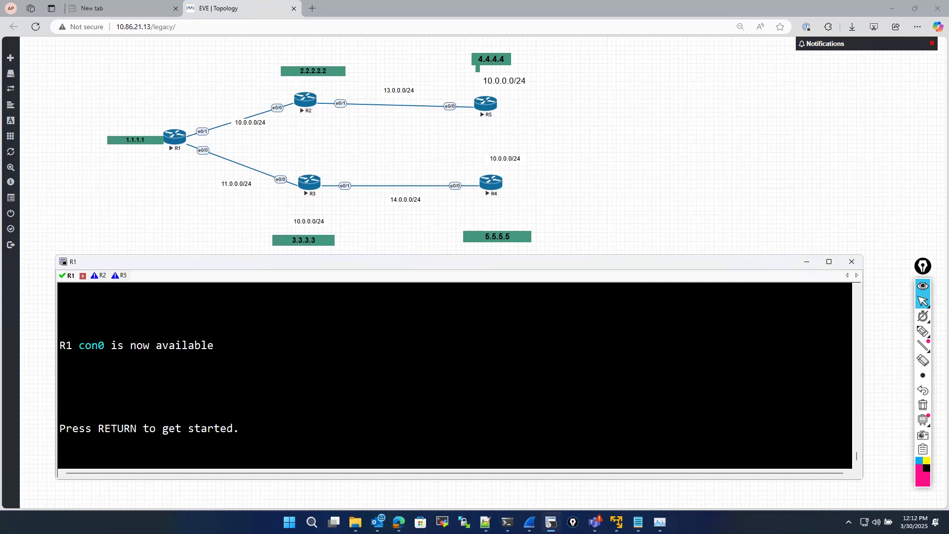
key(Return)
key(Return)
text(en)
key(Return)
key(Return)
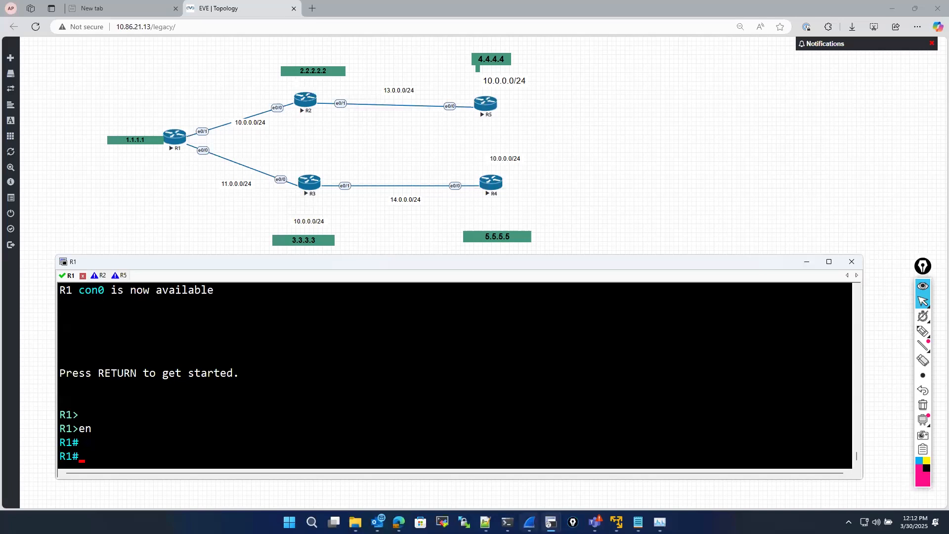
Close the finished Wireshark capture without saving its packets
click(529, 522)
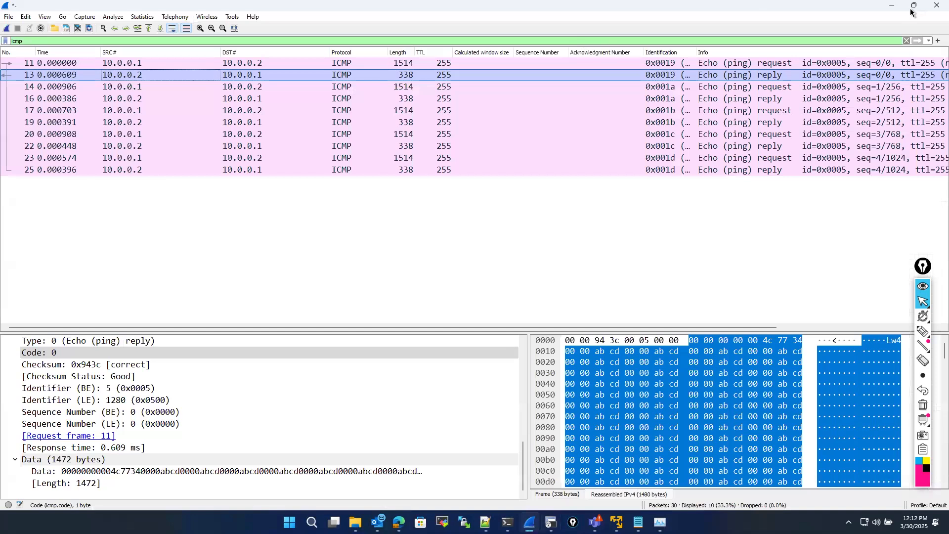
click(934, 6)
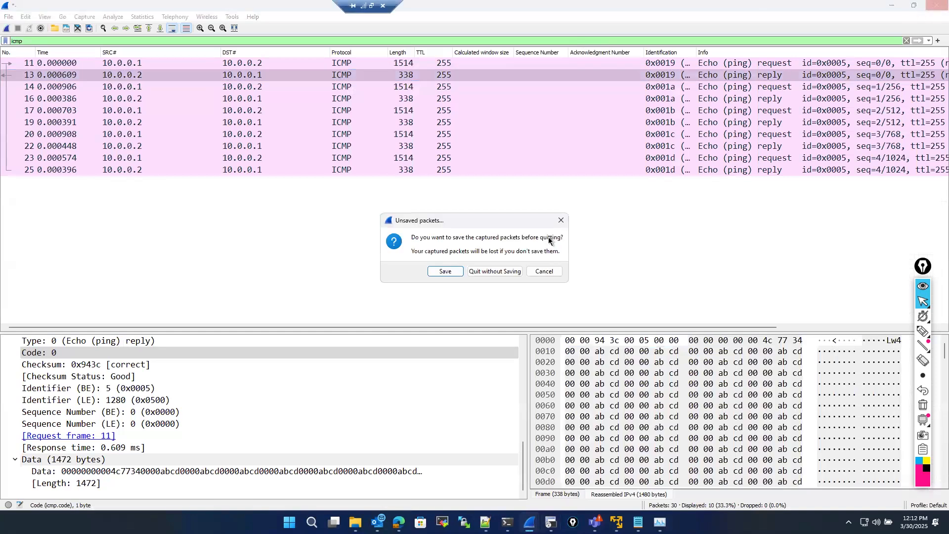
click(495, 271)
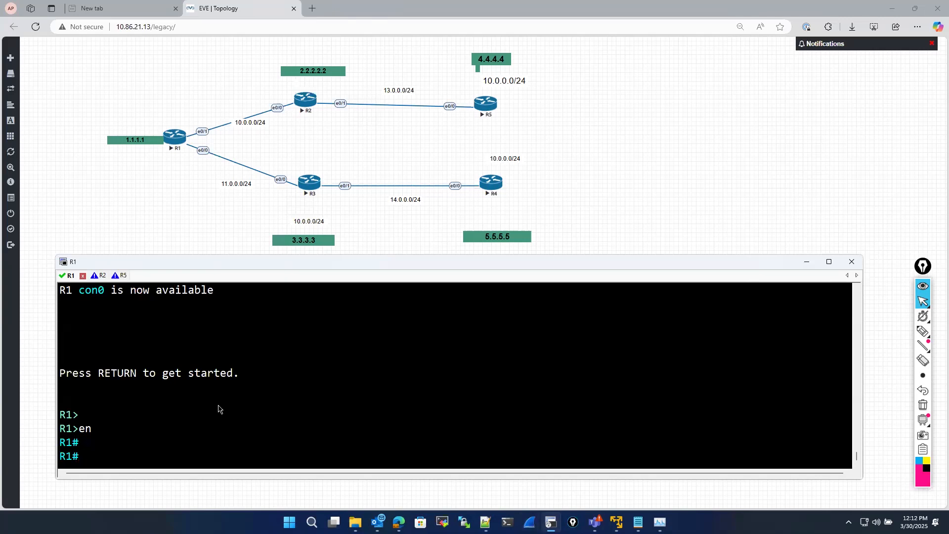
Display R1's routing table with sh ip route
text(sh ip route)
key(Return)
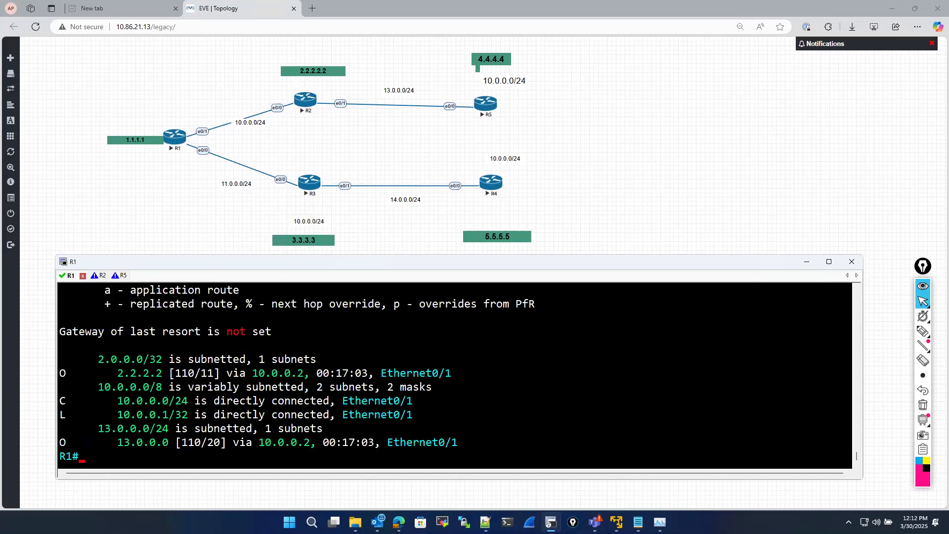
key(Return)
key(Return)
key(Return)
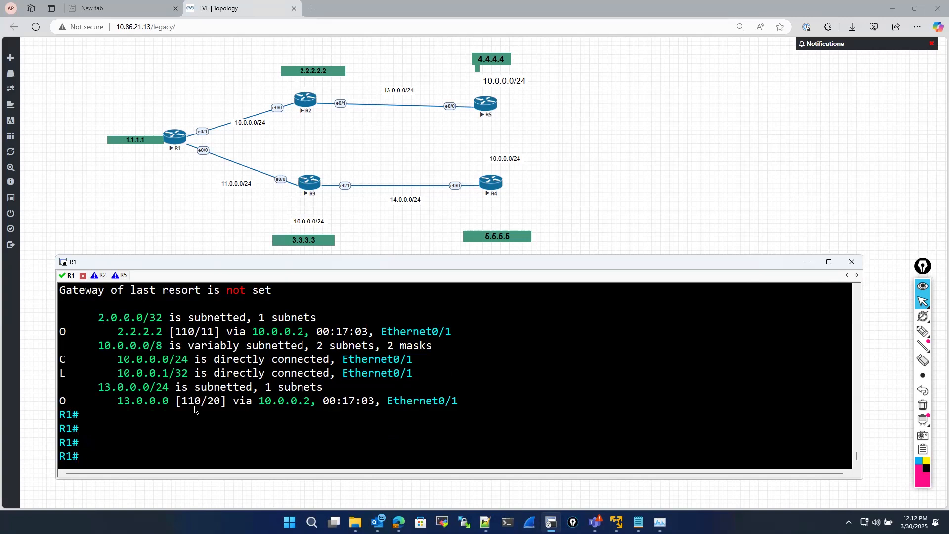
Enter ping at R1's prompt without running it, and start a Wireshark capture on R1's interface e0/1 from the topology
text(ping)
click(173, 142)
right_click(173, 142)
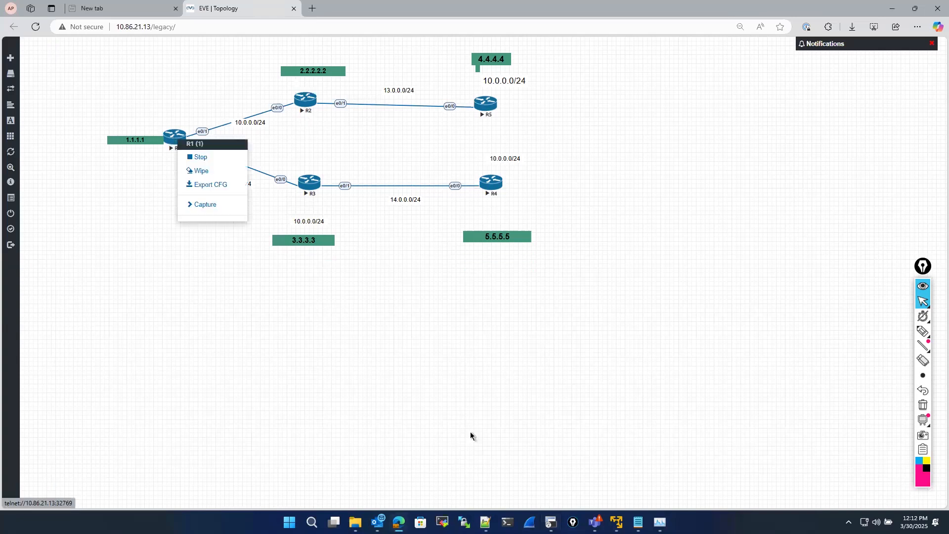
click(205, 205)
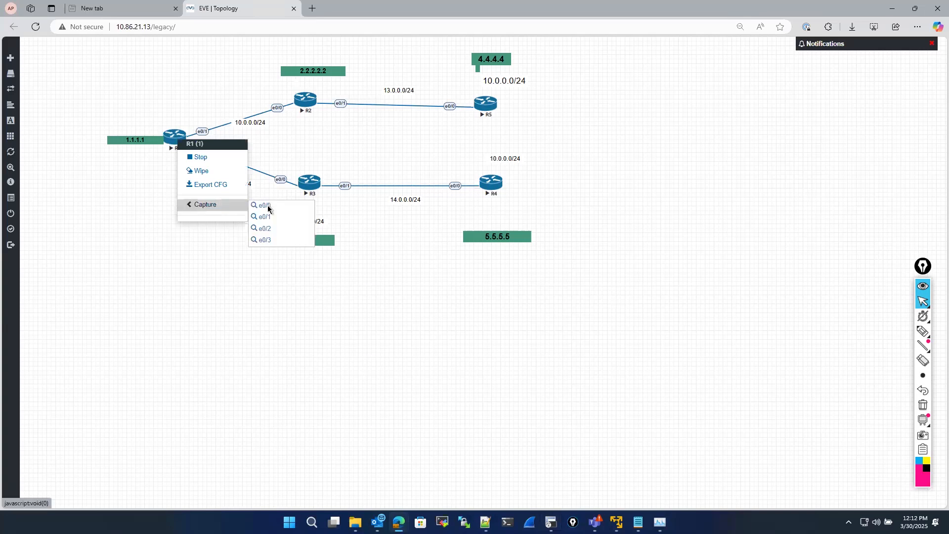
click(263, 218)
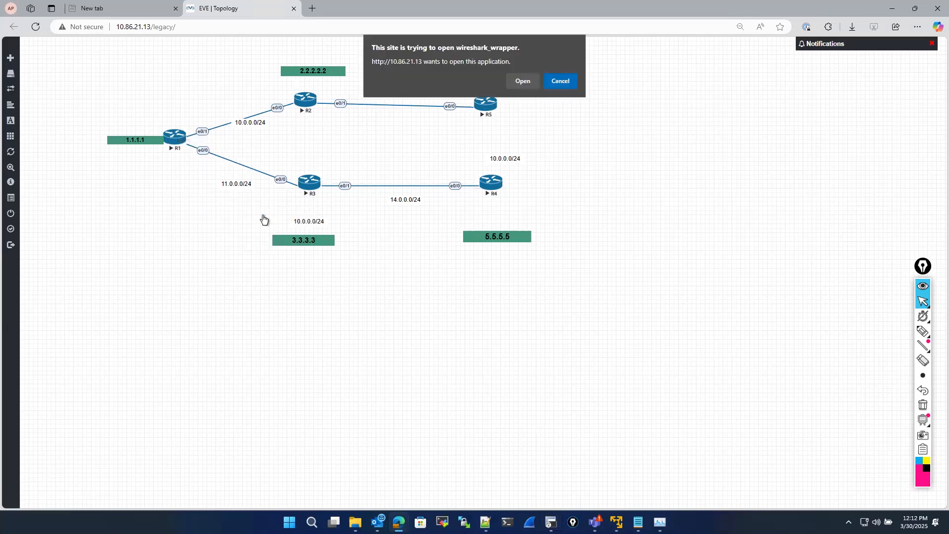
click(533, 81)
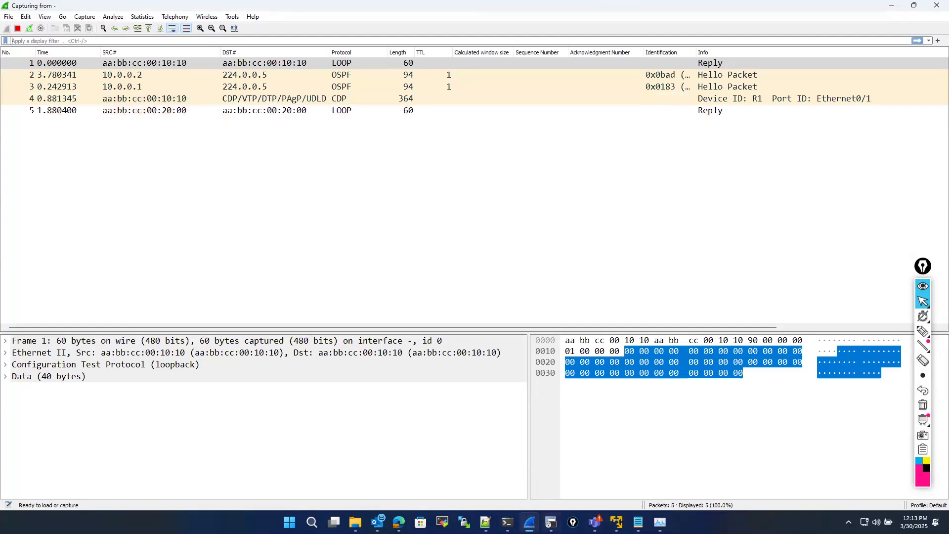
Complete the pending ping command on R1's console with the address 3.3.3.3 and run it
click(551, 522)
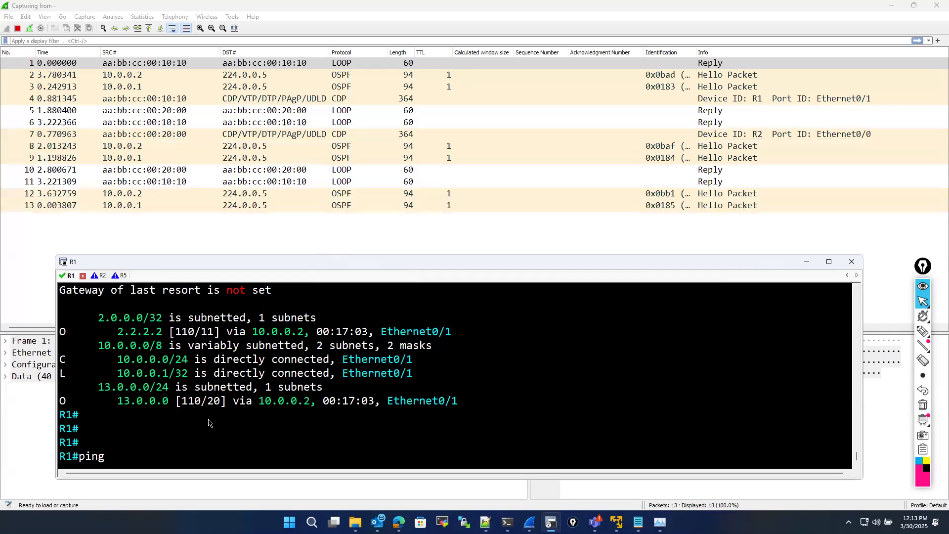
text(3.3.3.3)
key(Return)
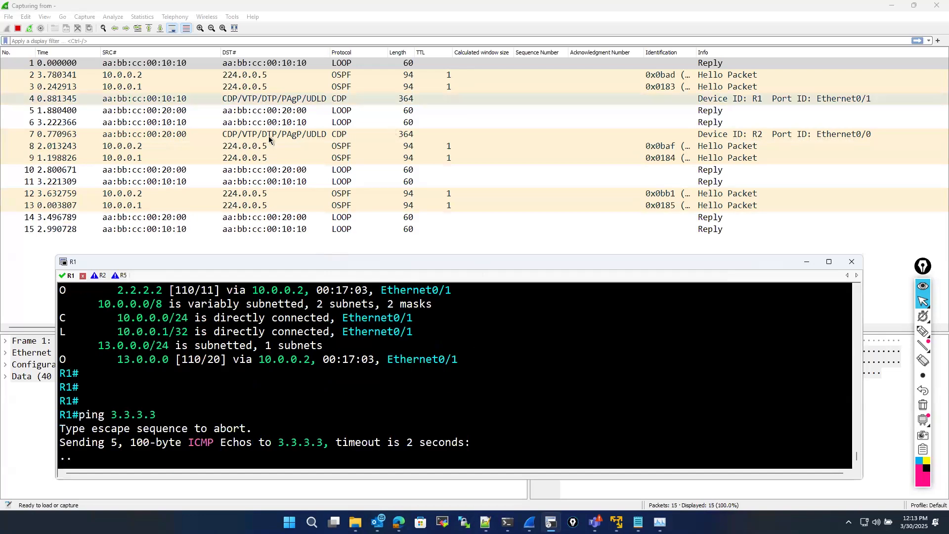
Check the running Wireshark capture for packets sent by the ping to 3.3.3.3, and return to R1's console
click(247, 157)
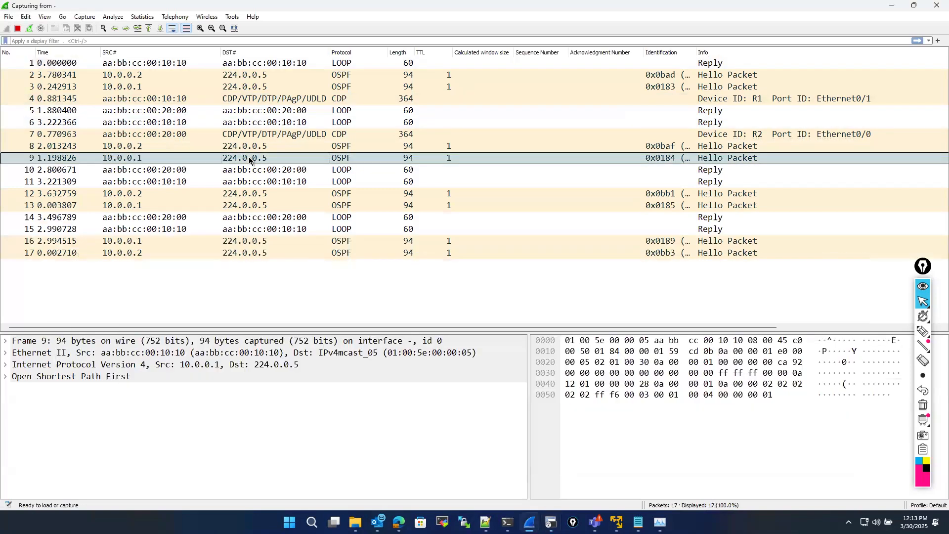
key(alt+Tab)
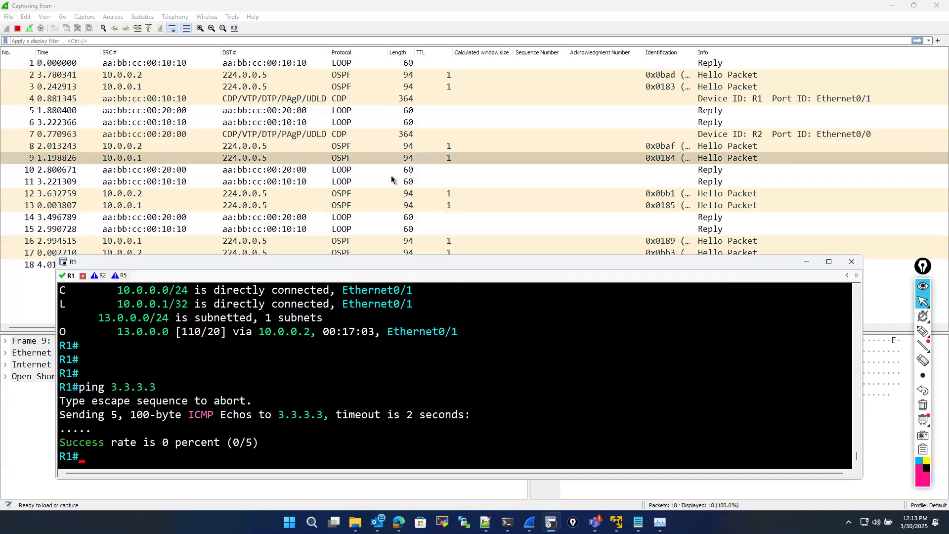
drag(375, 260, 394, 316)
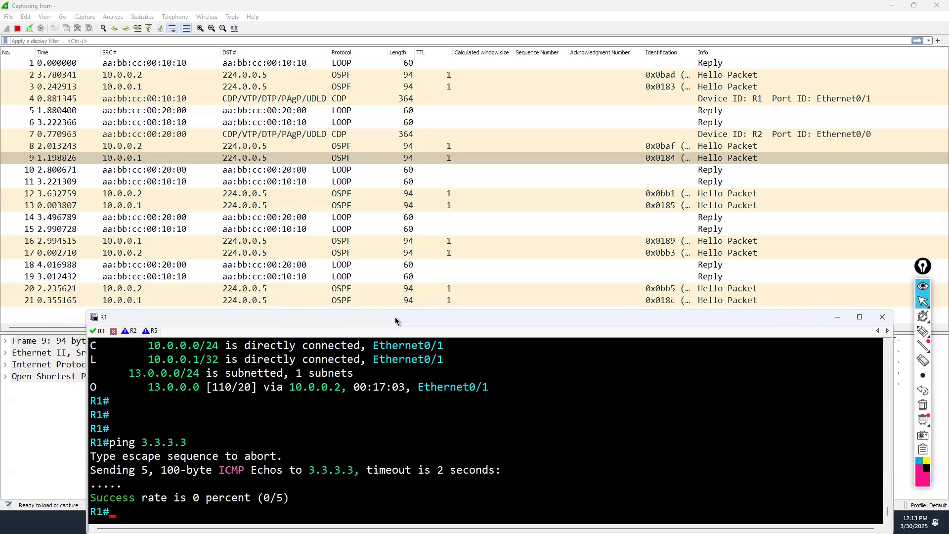
Run traceroute 3.3.3.3 on R1's console, with the console window moved clear of the newest captured packets
drag(396, 318, 398, 206)
text(tracer)
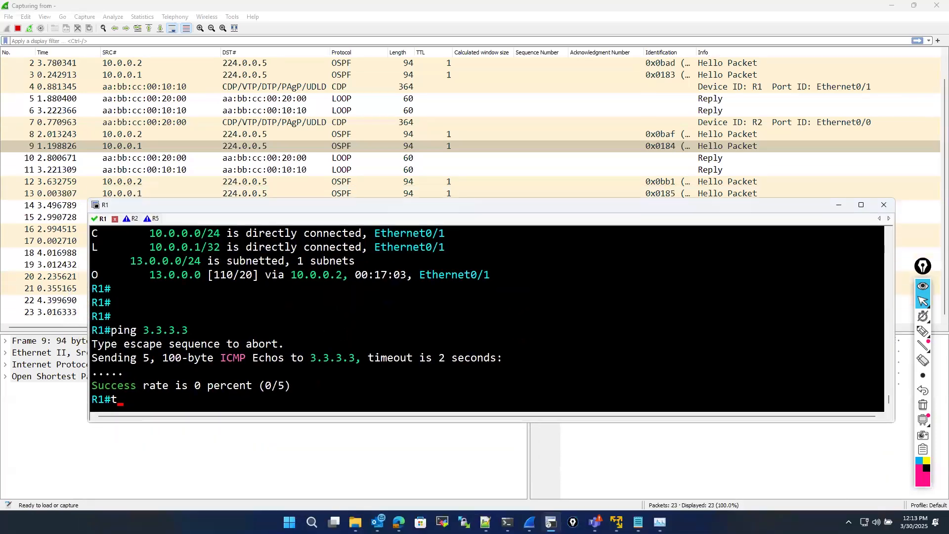
key(Tab)
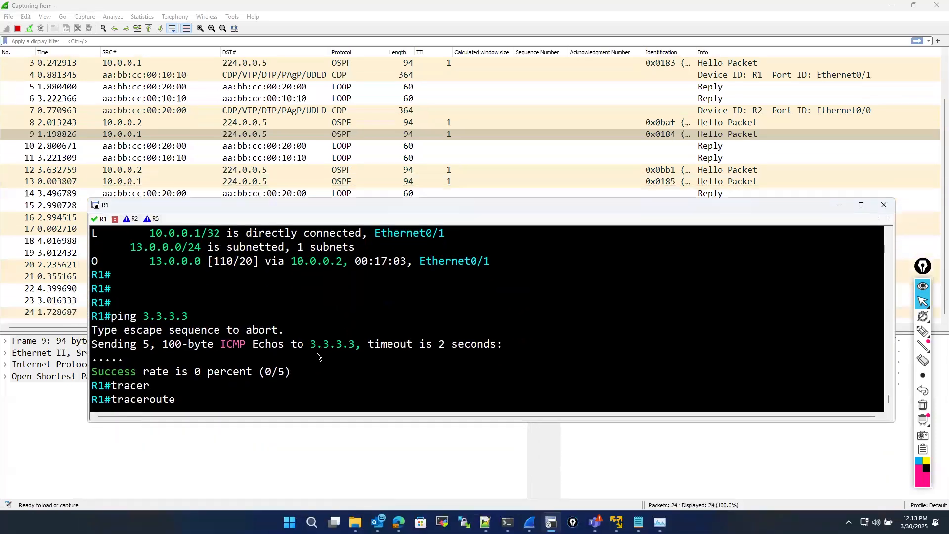
text(3.3.33.)
key(BackSpace)
key(BackSpace)
text(.3)
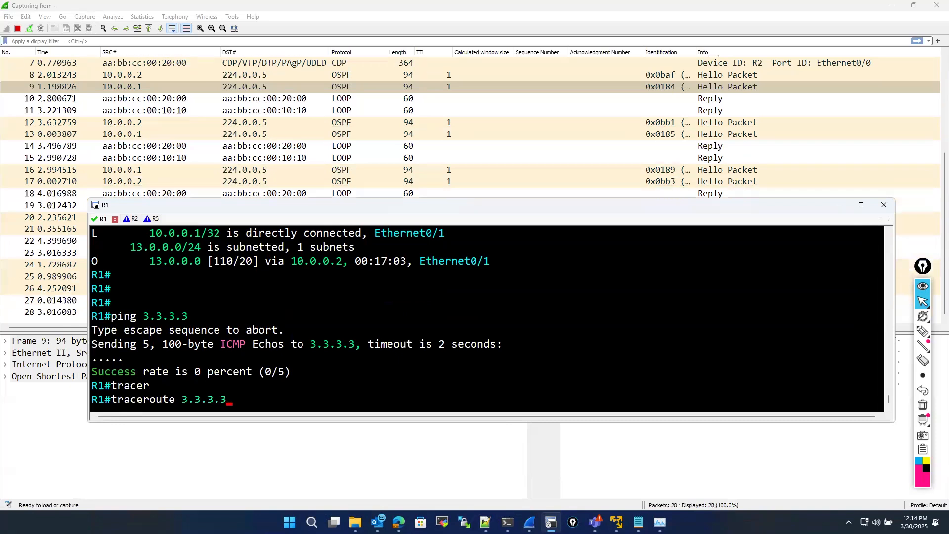
key(Return)
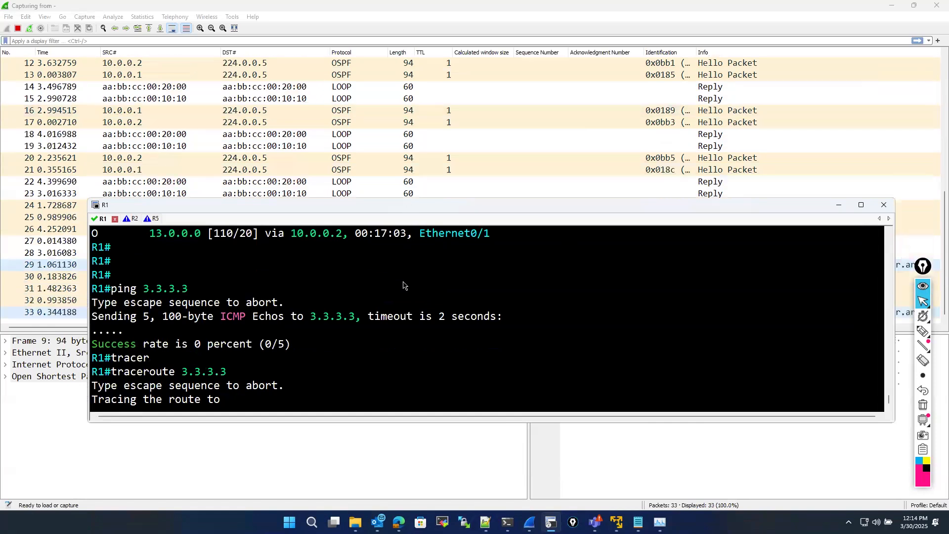
Reposition R1's console to compare the running traceroute with the packets arriving in the capture
drag(403, 208, 387, 340)
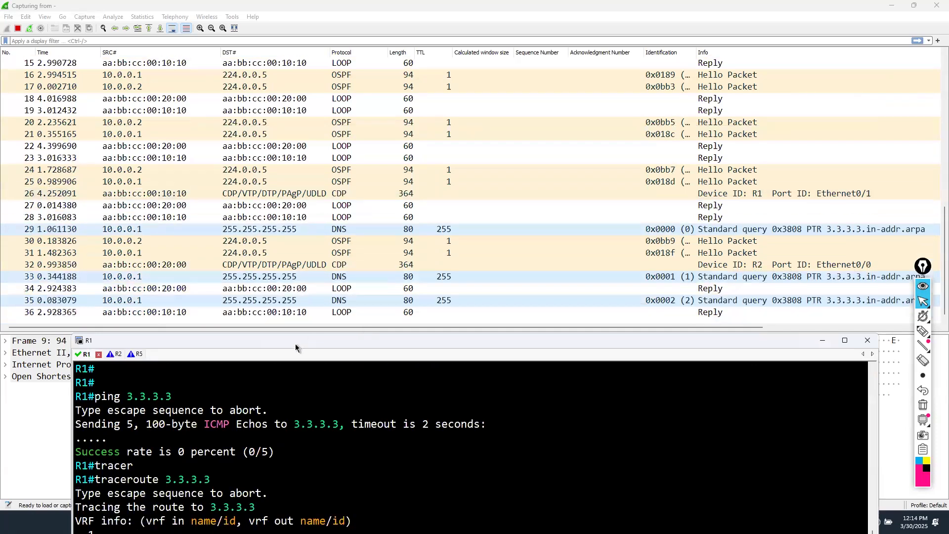
drag(300, 331, 321, 247)
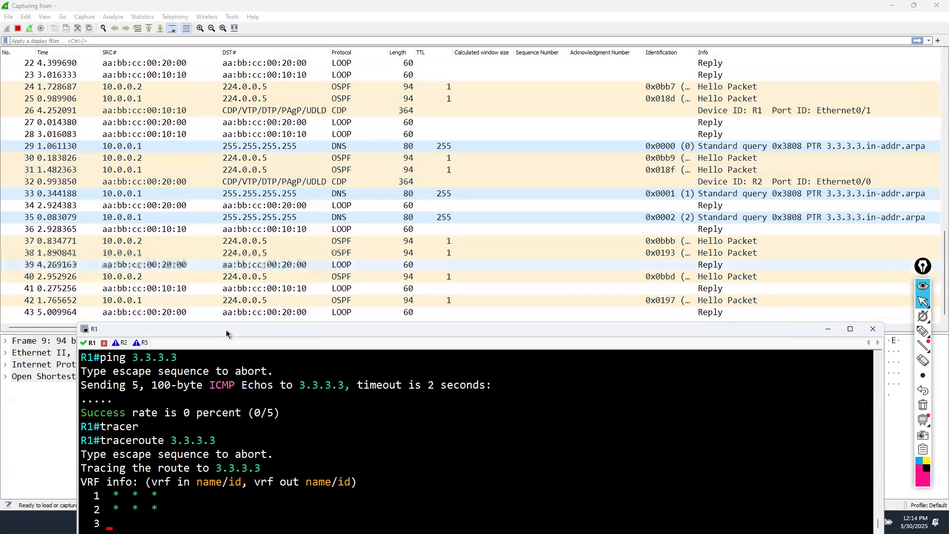
drag(226, 332, 471, 304)
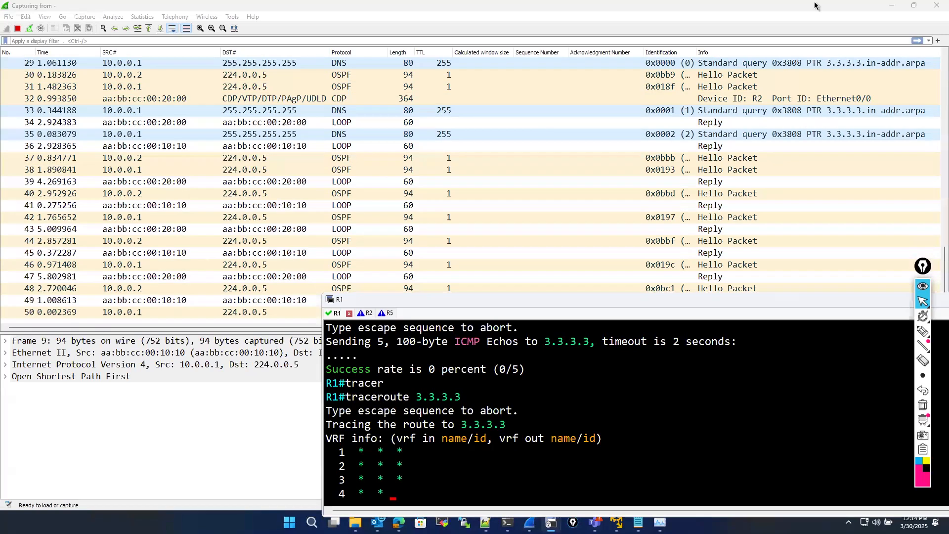
Restore the Wireshark window of R1's capture to a smaller size and close it
click(324, 9)
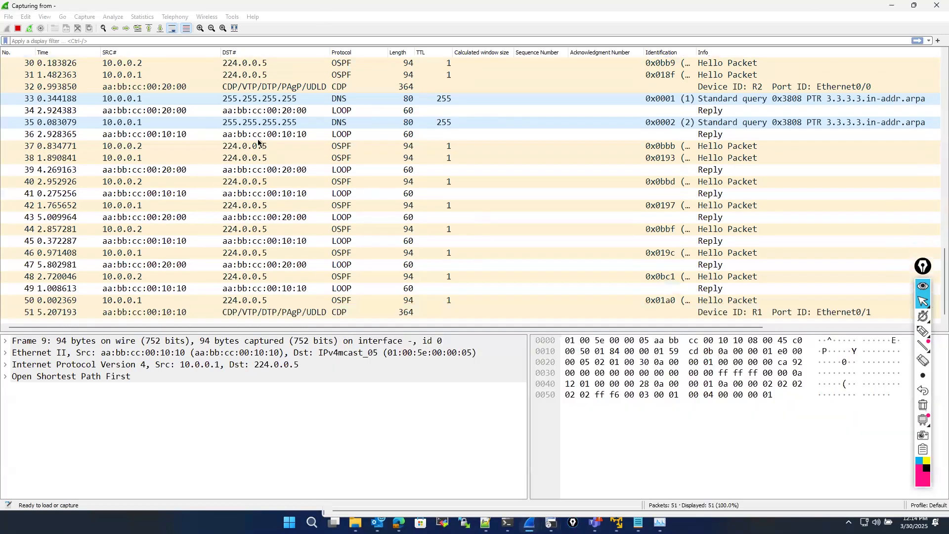
key(super+Down)
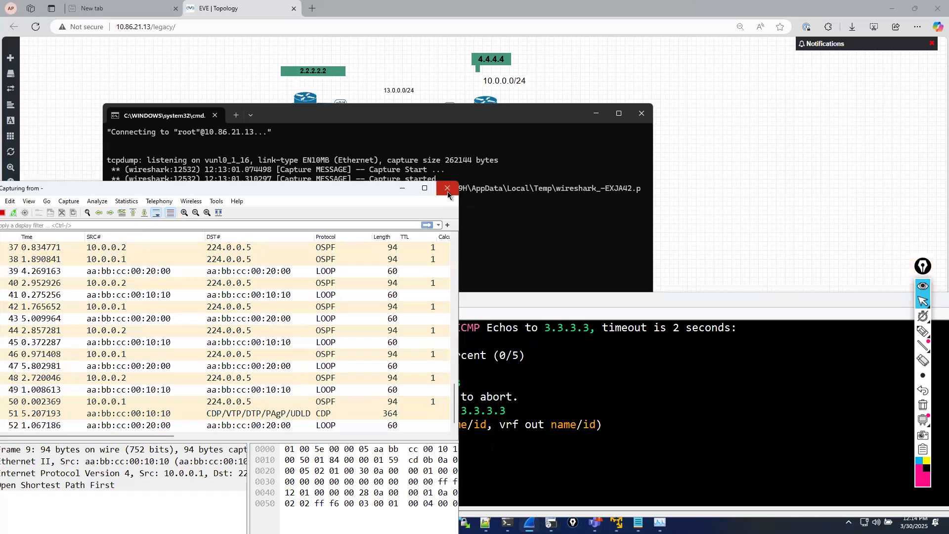
click(448, 191)
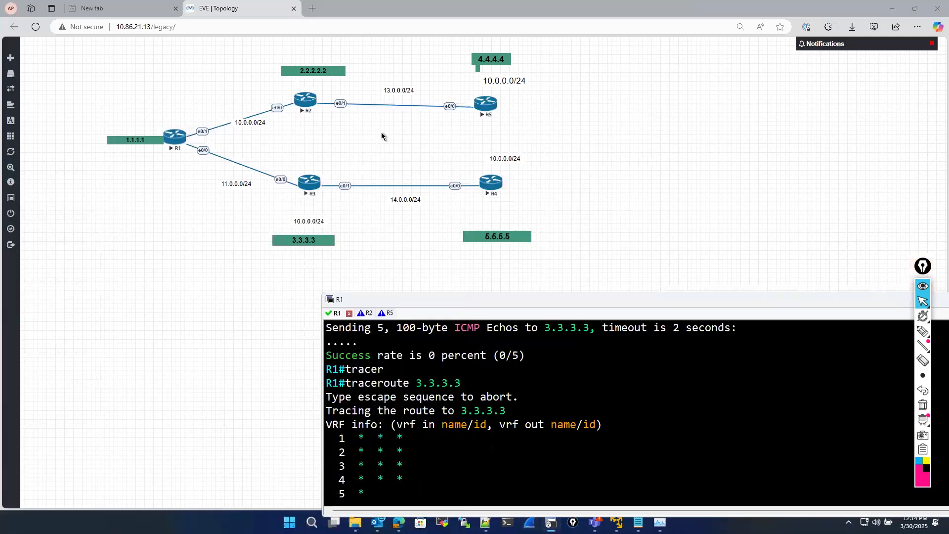
Switch to R5's console, place it below the topology, and enter privileged EXEC mode with en
click(388, 313)
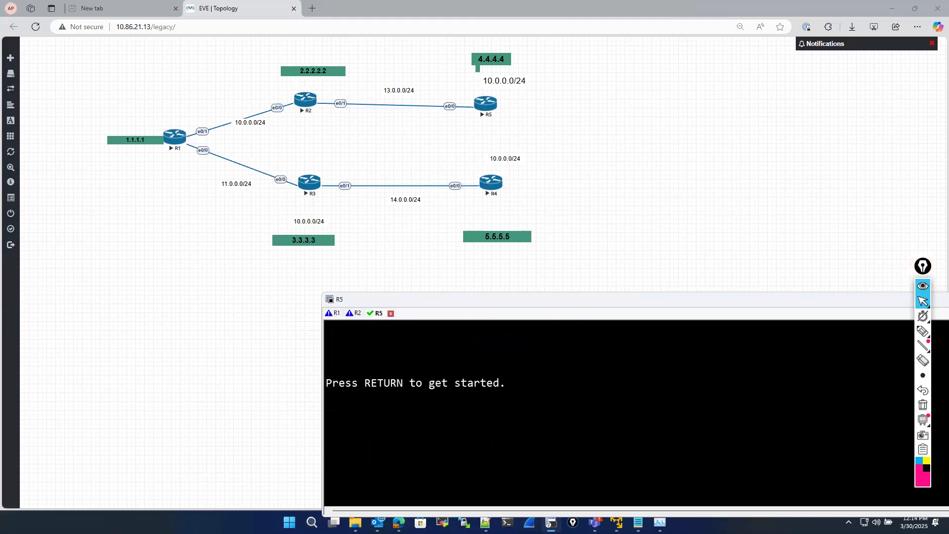
key(Return)
key(Return)
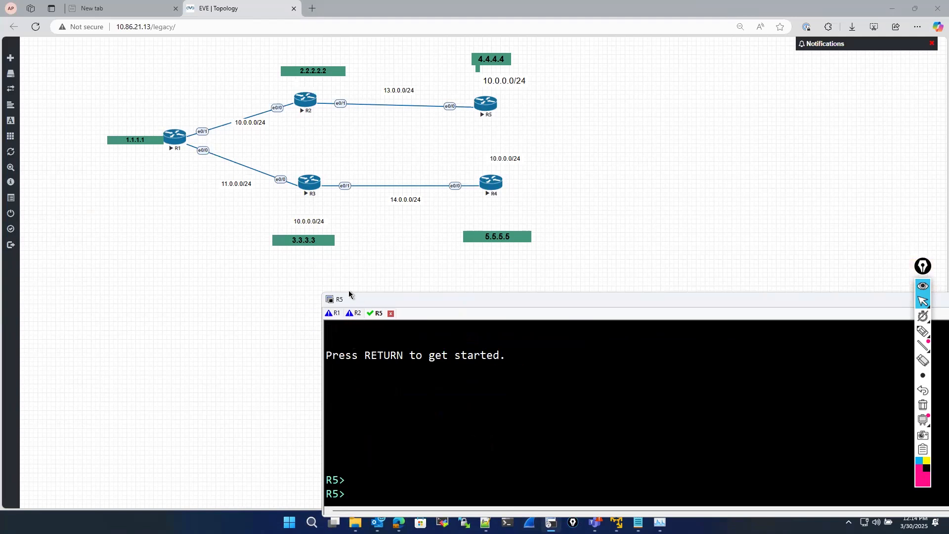
drag(355, 299, 308, 269)
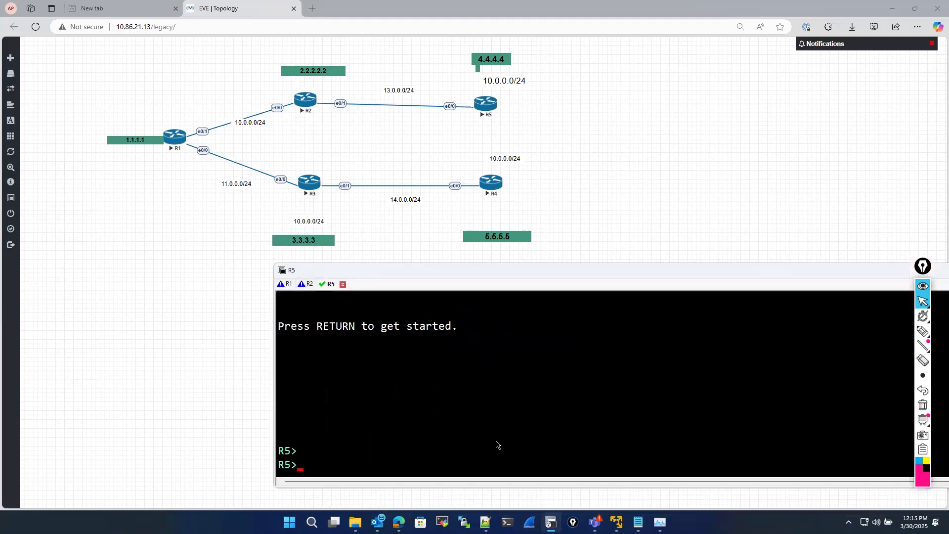
text(en)
key(Return)
key(Return)
Display R5's ARP table with sh ip arp
text(sj)
key(BackSpace)
key(BackSpace)
text(sh ip ar)
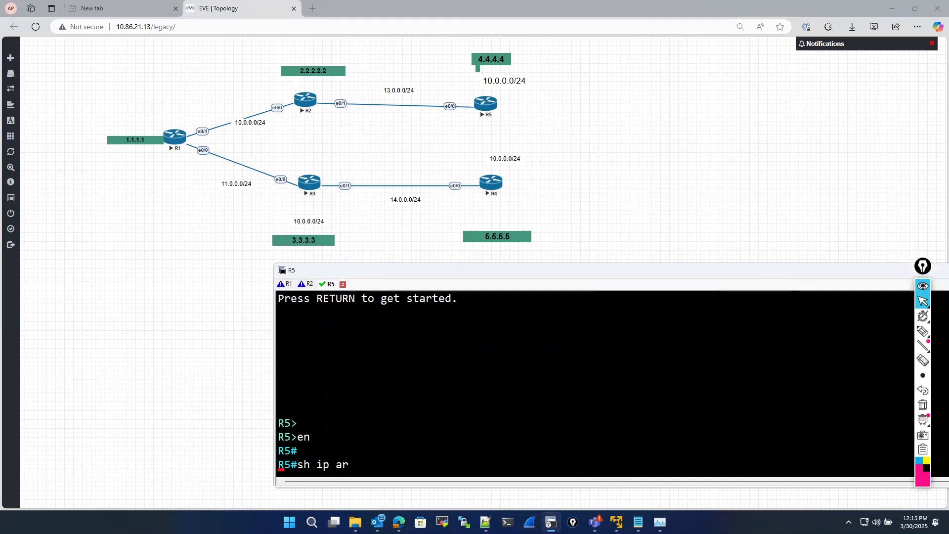
key(Tab)
key(Return)
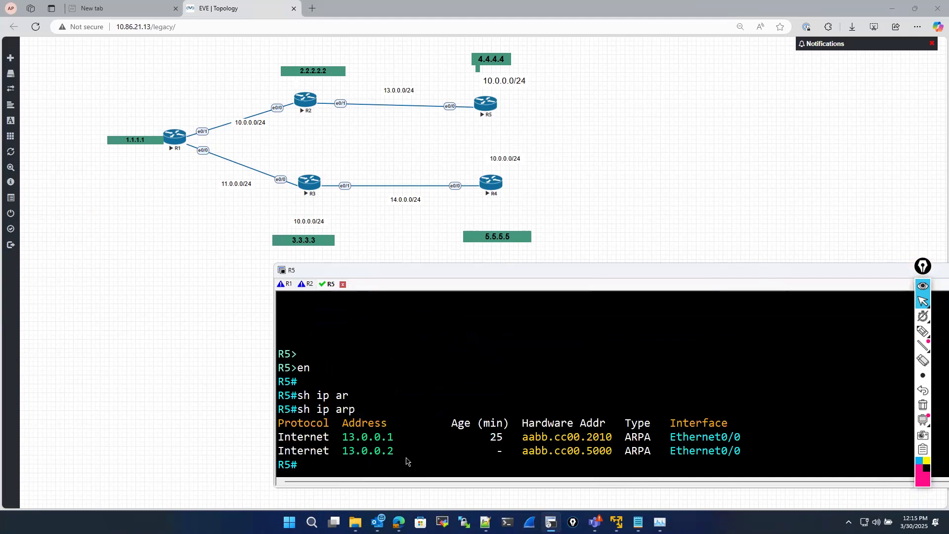
Start a Wireshark capture on R5's interface e0/0 and run ping 13.0.0.5 from R5's console
text(ping 13.0.0.5)
right_click(478, 106)
mouse_move(504, 172)
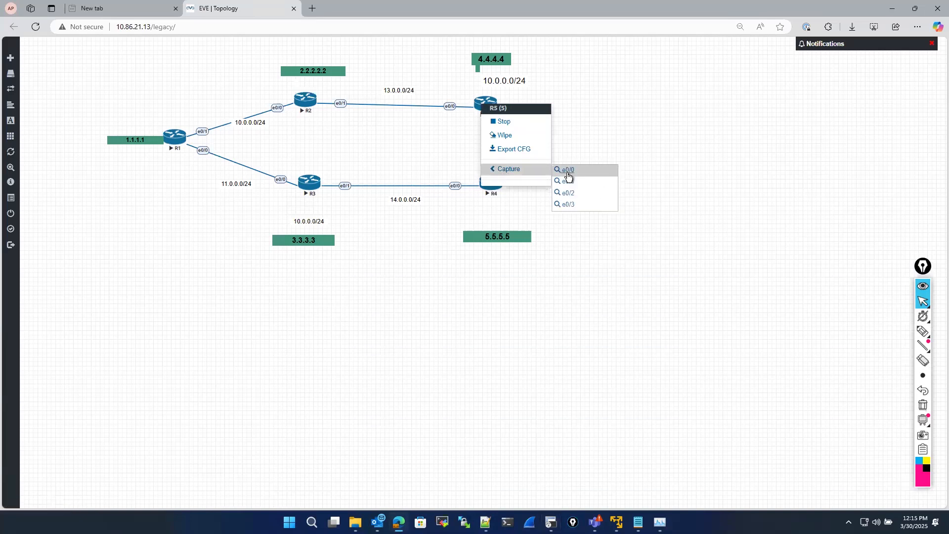
click(568, 174)
click(522, 83)
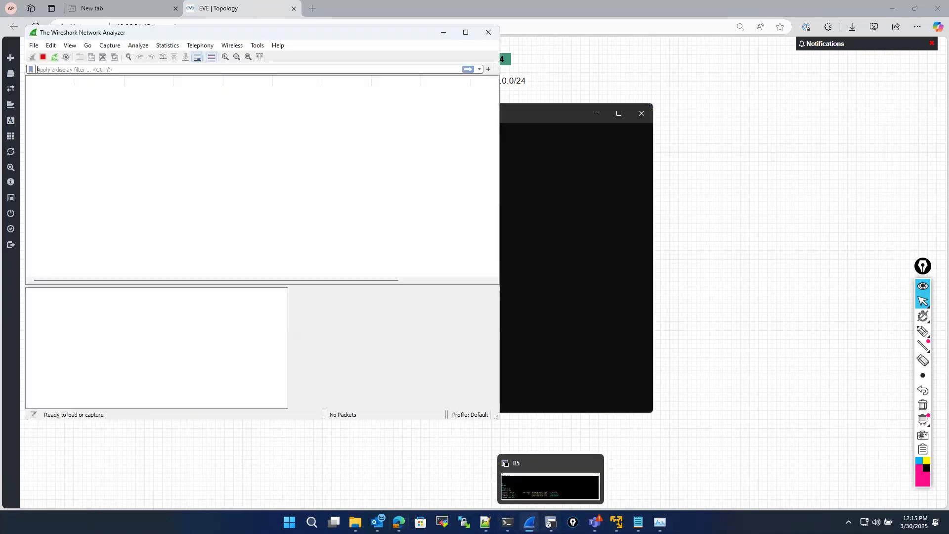
click(551, 522)
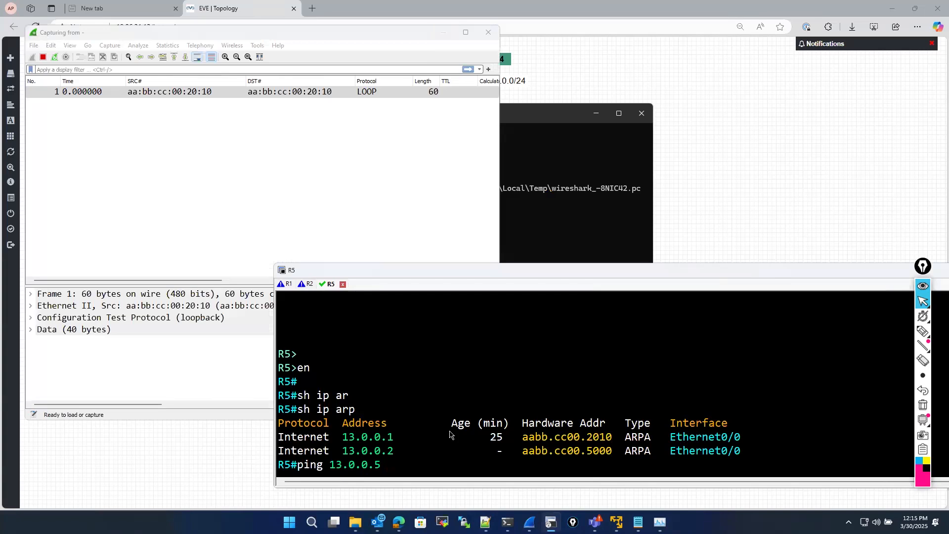
key(Return)
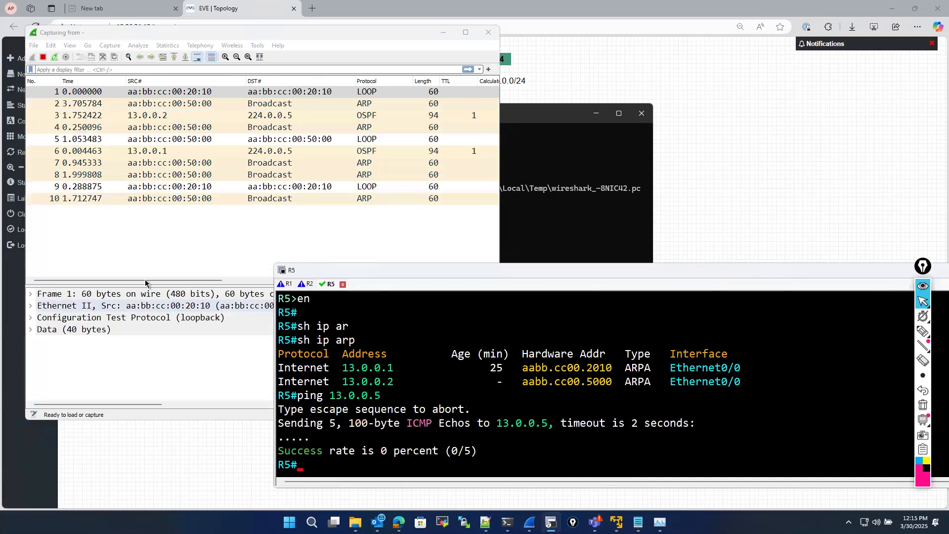
Examine the Info column of the captured packets for the ping to 13.0.0.5
drag(190, 285, 335, 281)
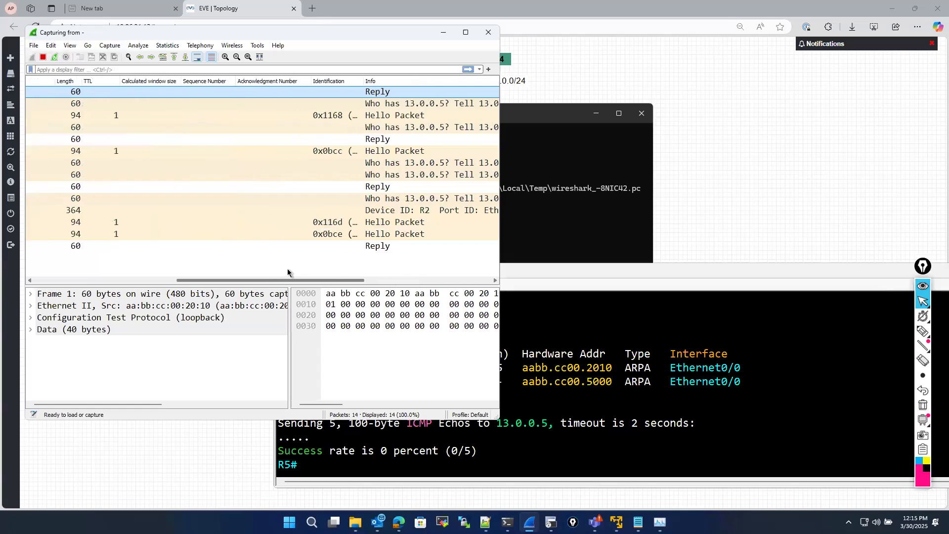
click(436, 394)
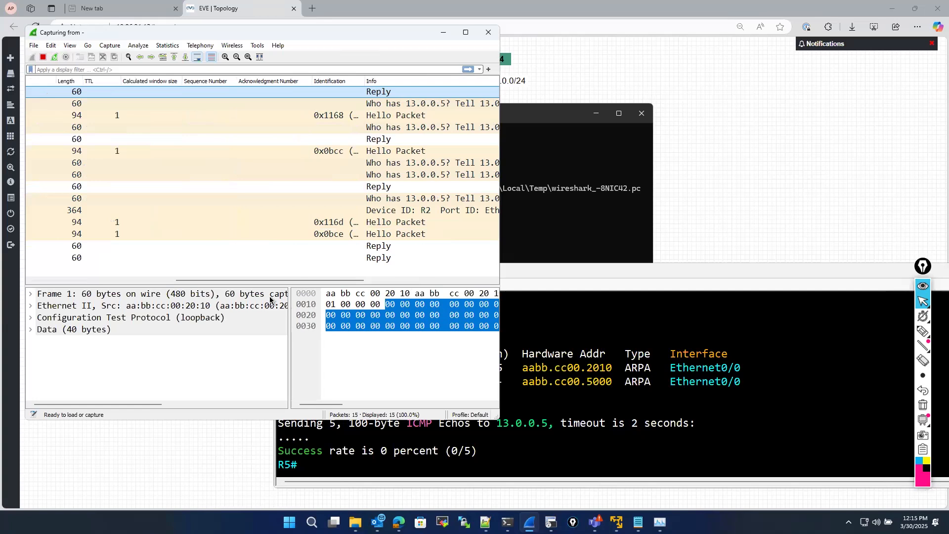
drag(231, 283, 33, 281)
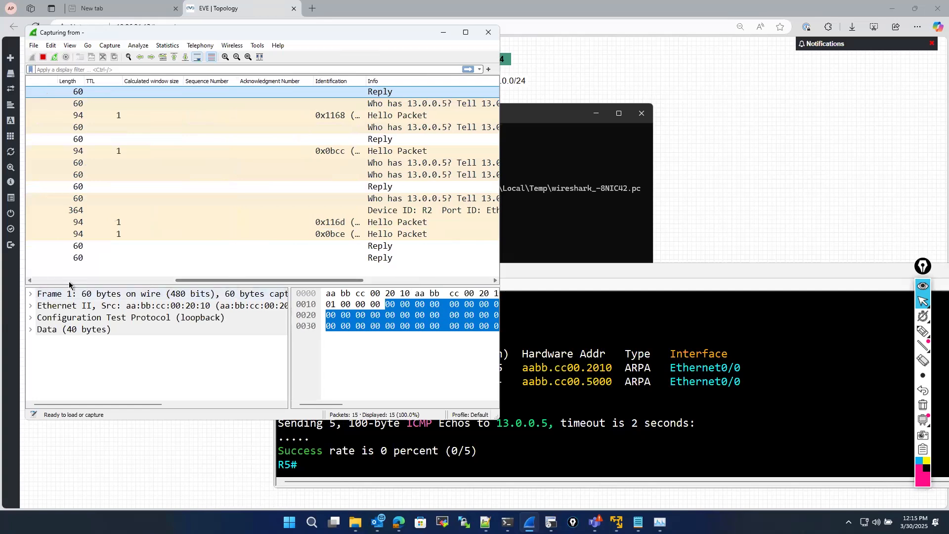
Stop the capture on R5's link, maximize Wireshark, and filter the packets with arp
click(43, 57)
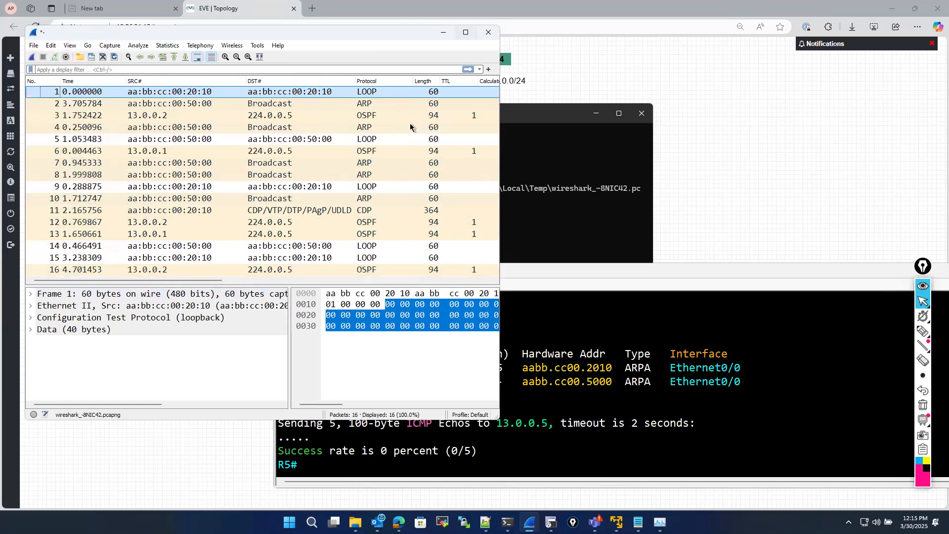
click(465, 33)
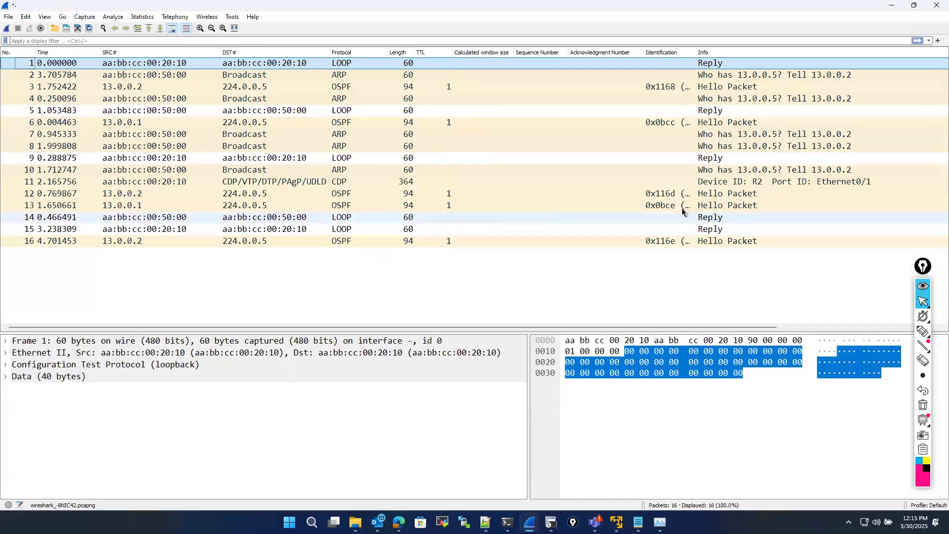
click(166, 40)
text(arp)
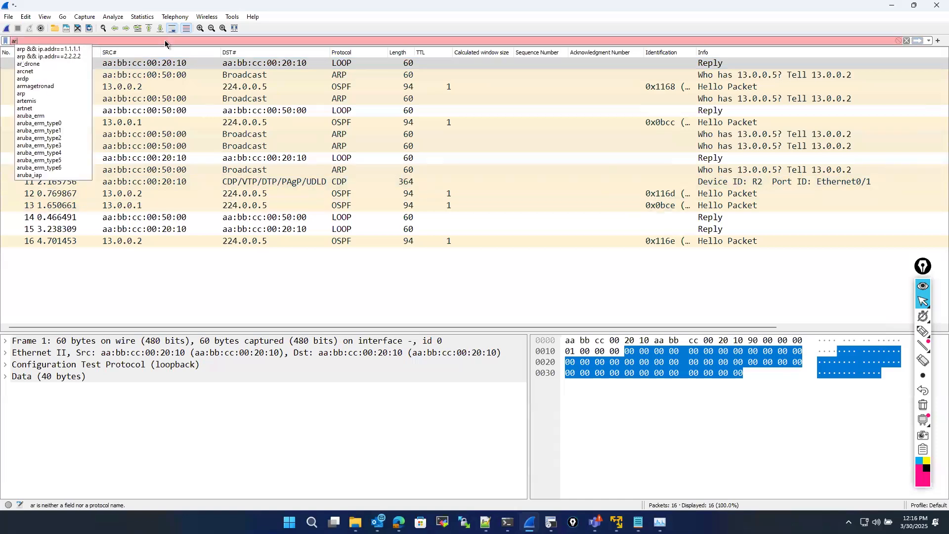
key(Return)
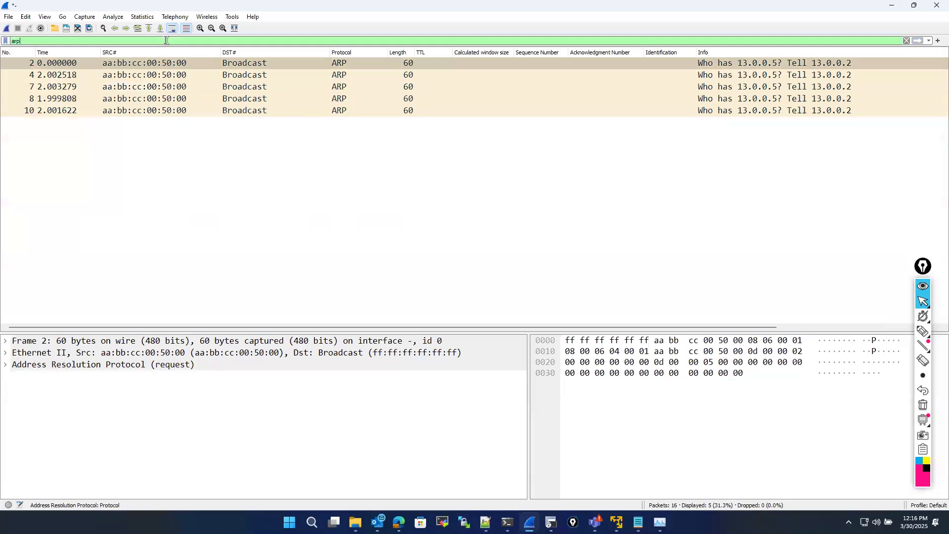
Display R5's routing table with sh ip route and examine its 13.0.0.0/8 entries
click(551, 522)
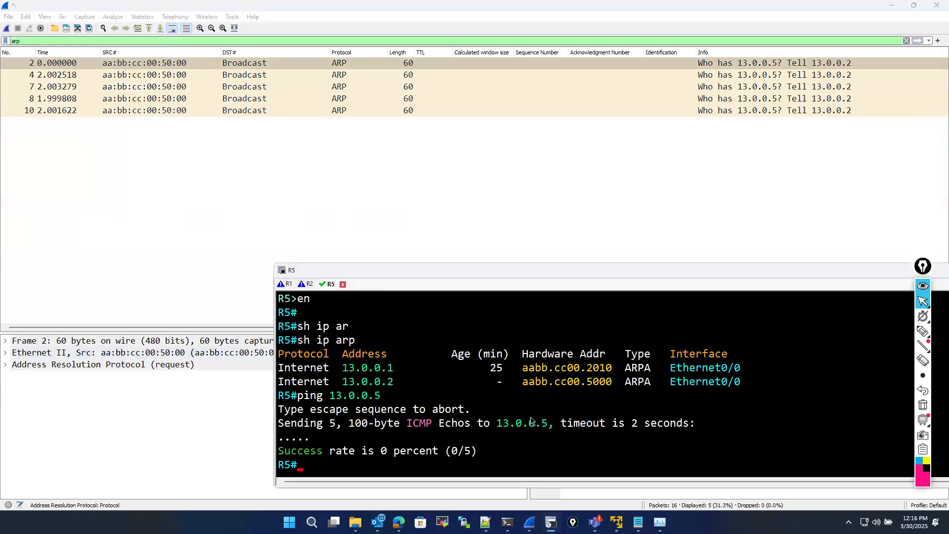
text(sh ip route)
key(Return)
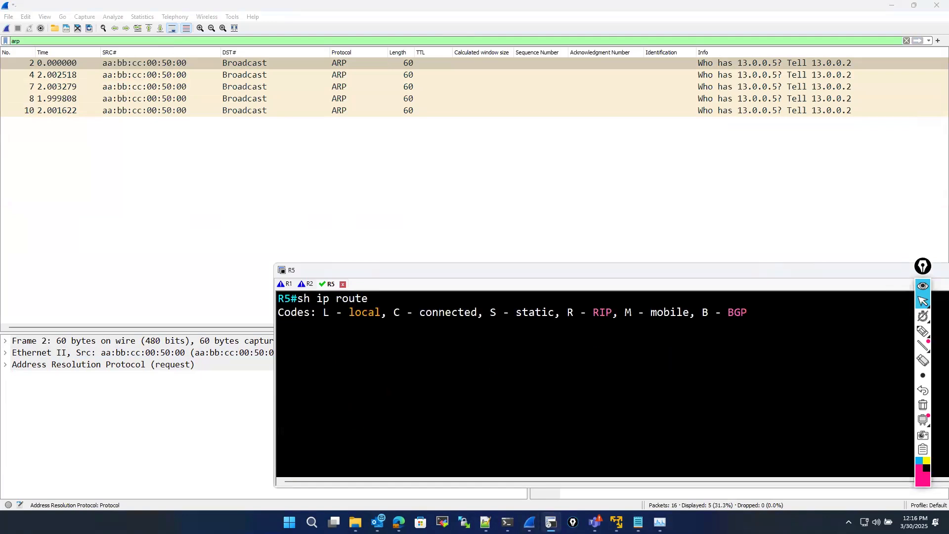
drag(314, 428, 388, 429)
drag(630, 448, 633, 450)
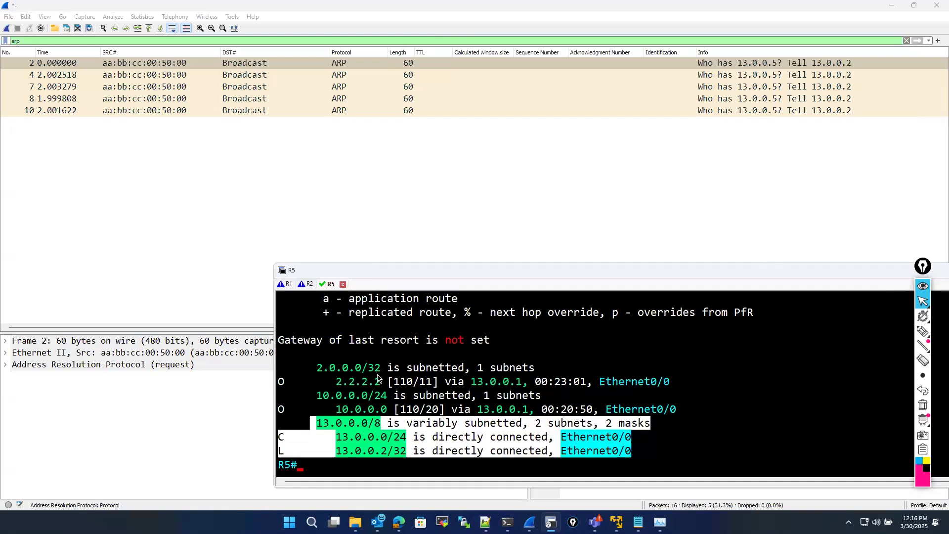
click(361, 417)
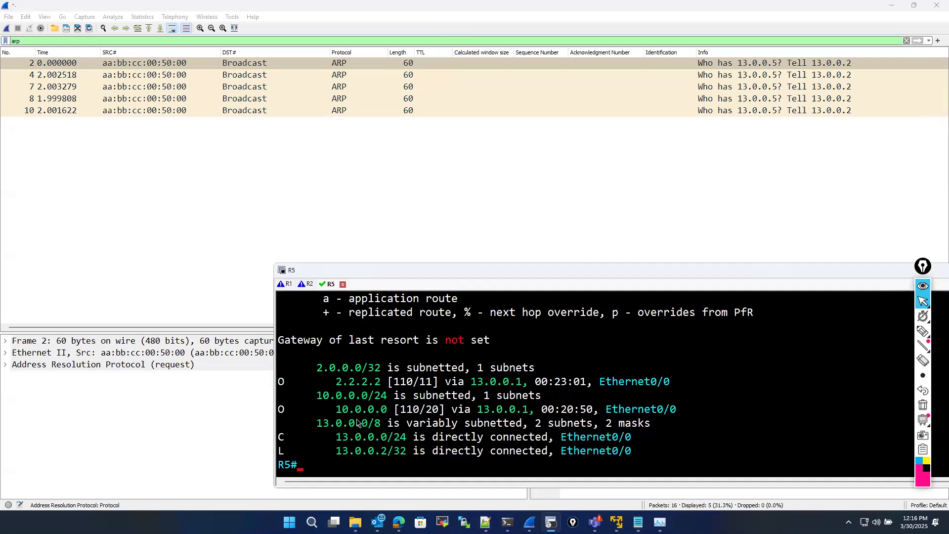
List R5's ARP entries again with sh ip arp to check the entry for 13.0.0.5
text(sh ip ar)
key(Tab)
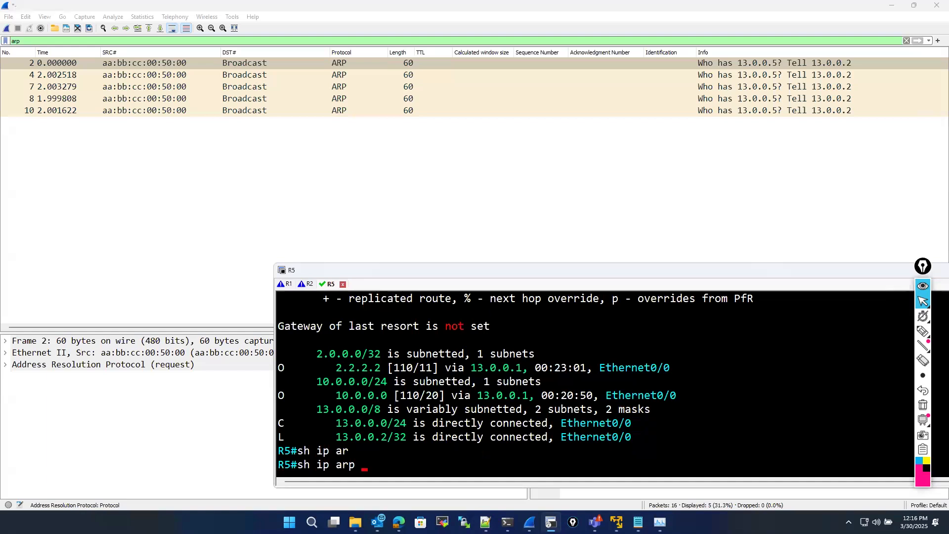
key(Return)
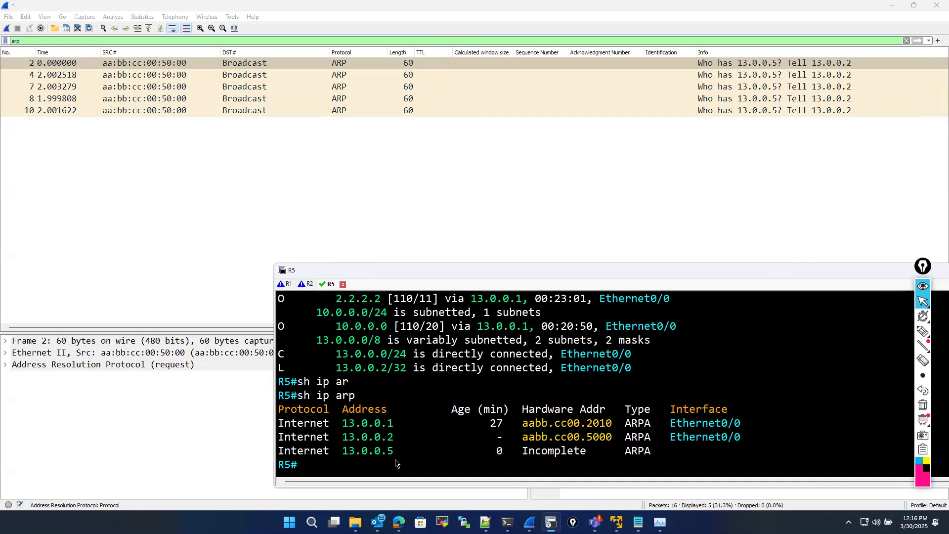
Examine the 13.0.0.5 entry and its hardware address in R5's ARP table
drag(278, 450, 752, 454)
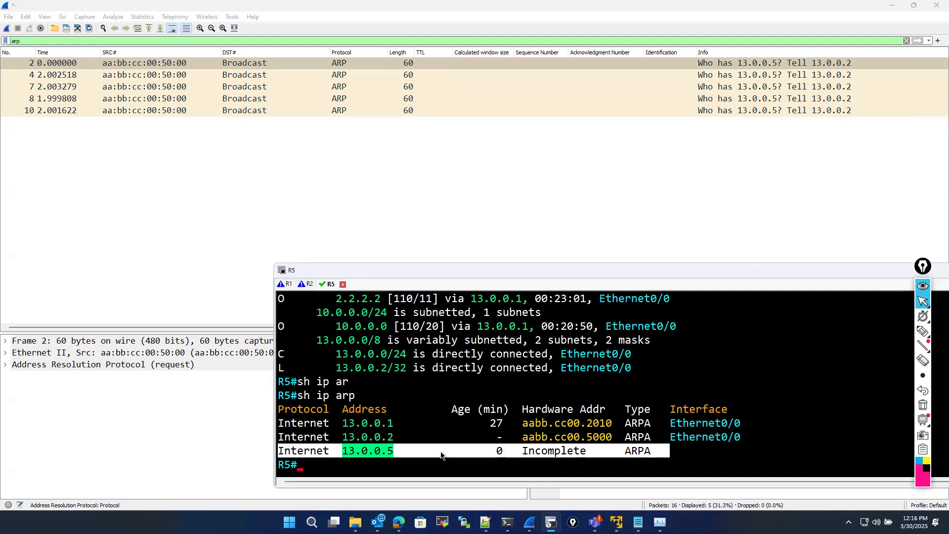
click(539, 455)
drag(523, 453, 581, 457)
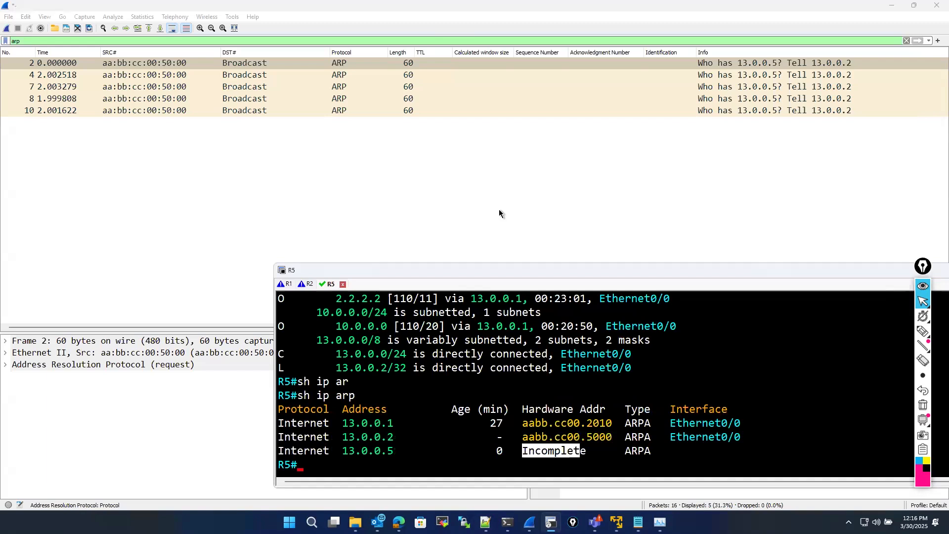
Expand the Address Resolution Protocol details of the first ARP packet and check the later requests for 13.0.0.5
click(230, 64)
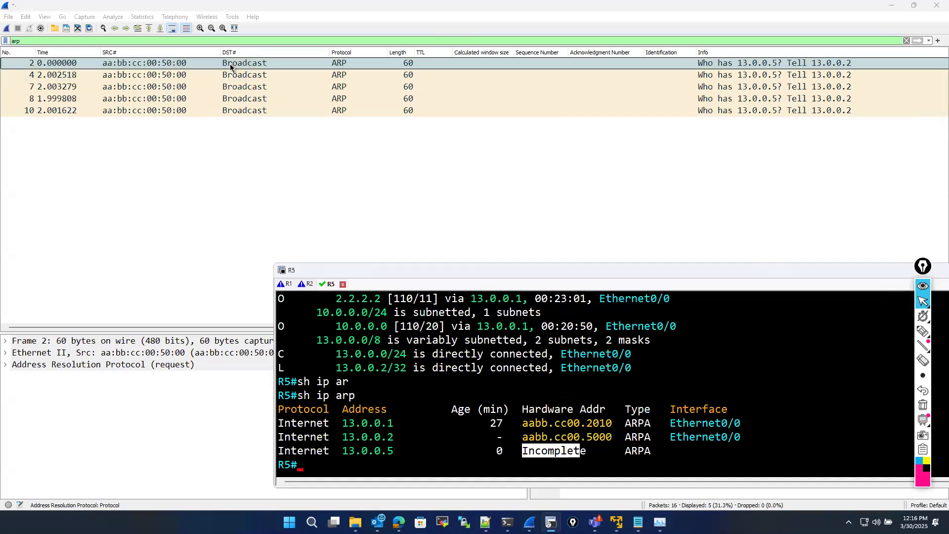
click(6, 367)
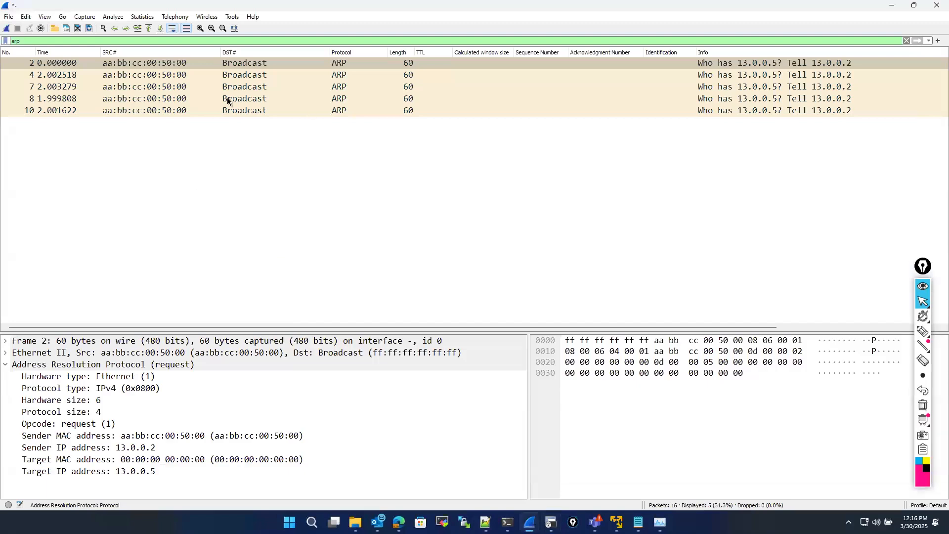
click(200, 77)
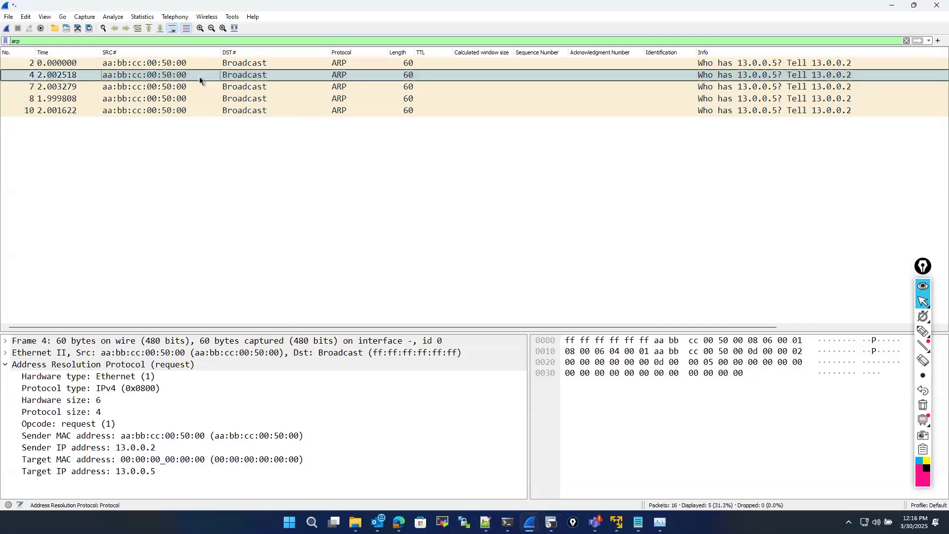
click(193, 99)
click(185, 111)
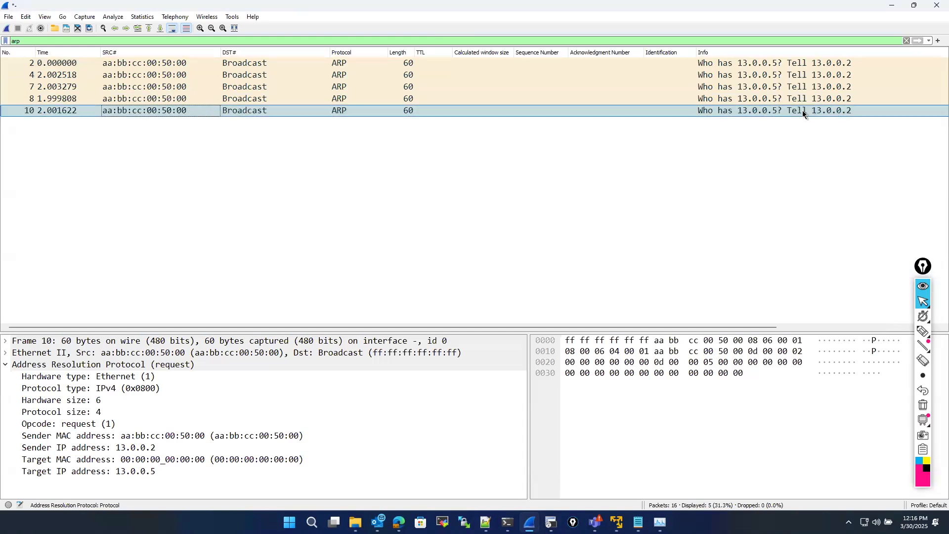
Compare the 13.0.0.2 and 13.0.0.5 entries in R5's ARP table with the captured ARP requests
click(551, 522)
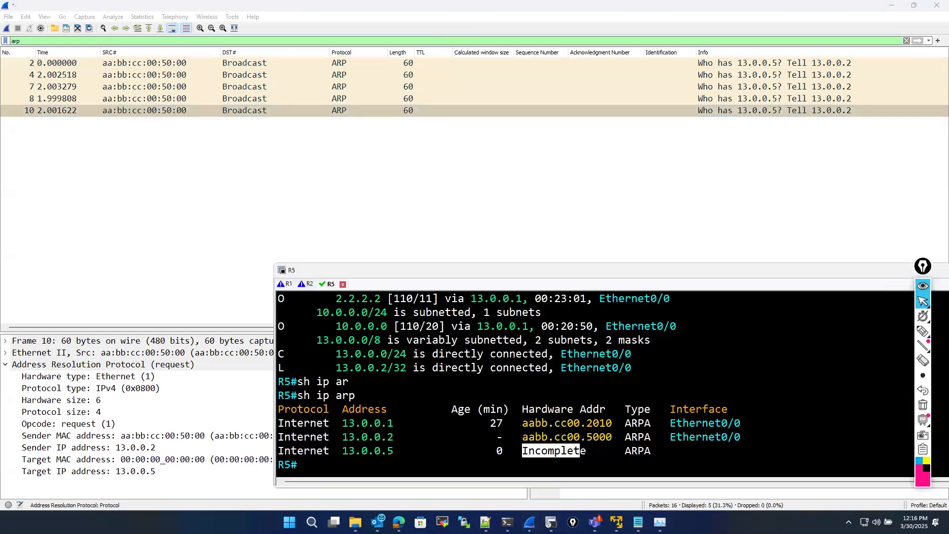
drag(346, 437, 398, 442)
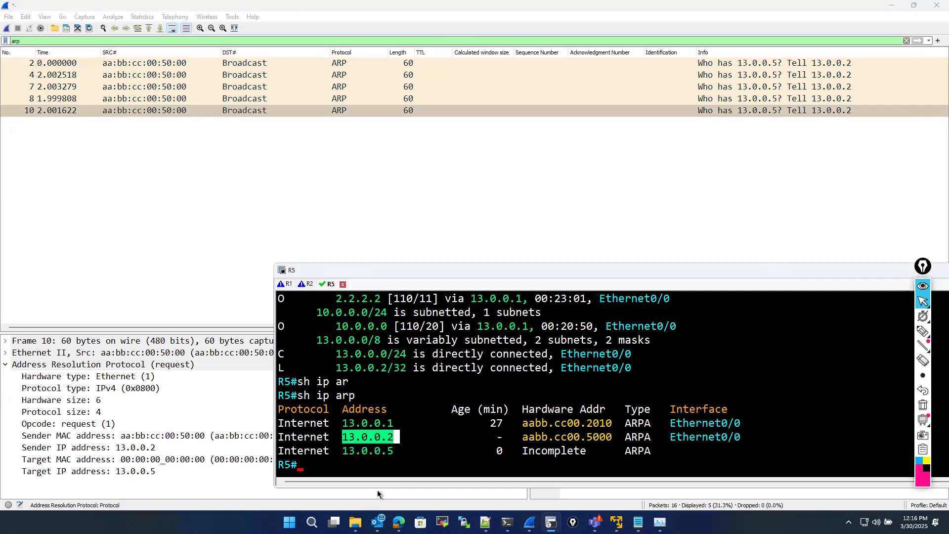
double_click(394, 453)
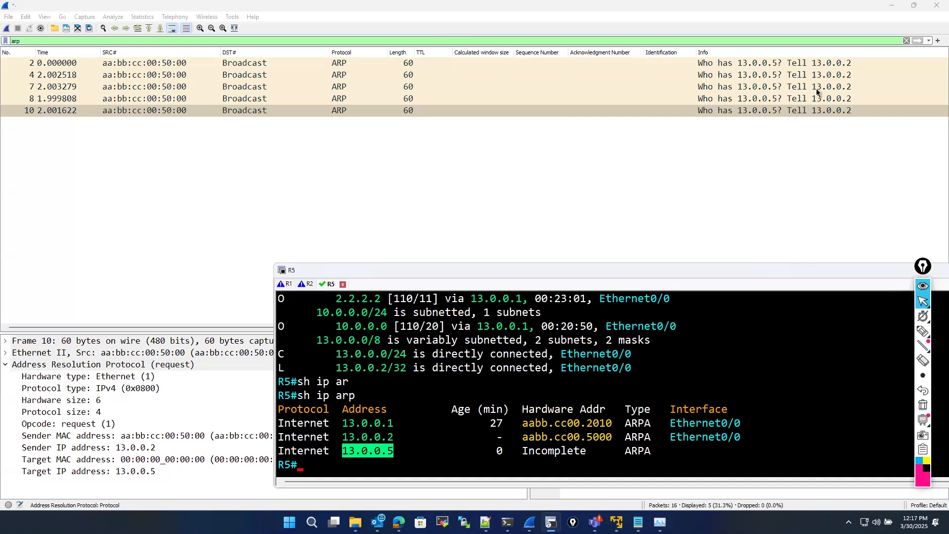
click(815, 112)
click(316, 396)
click(317, 396)
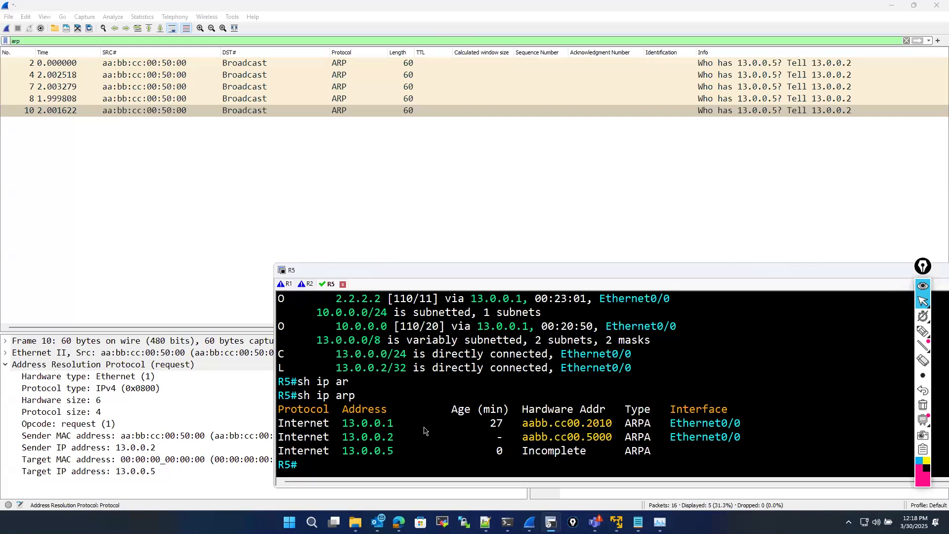
text(co)
key(BackSpace)
key(BackSpace)
Switch to R2's console session, enter privileged mode with en, and start configuring from the terminal
key(alt+Tab)
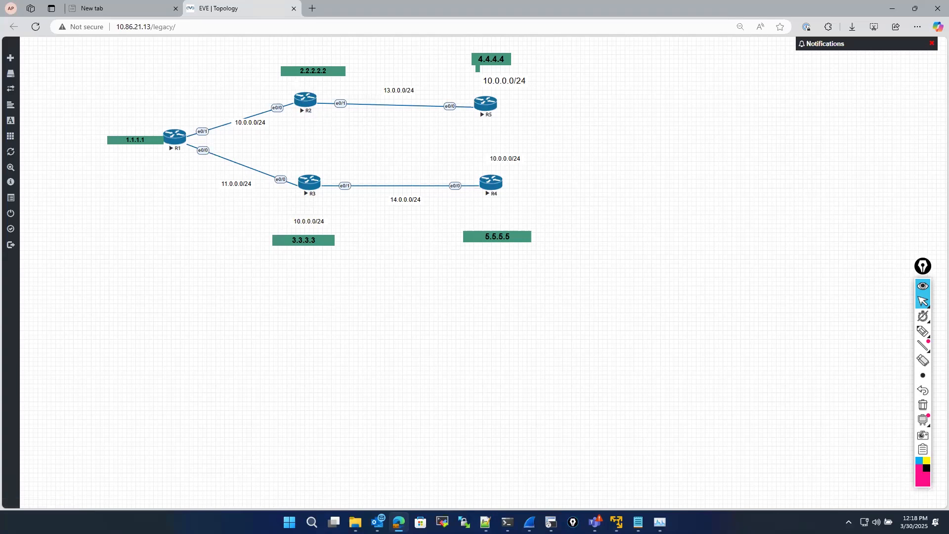
click(551, 522)
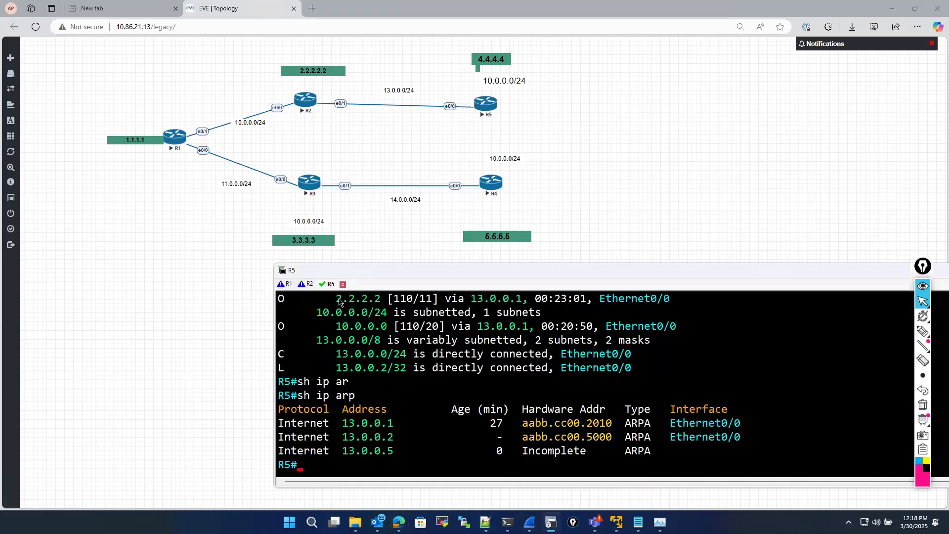
click(307, 285)
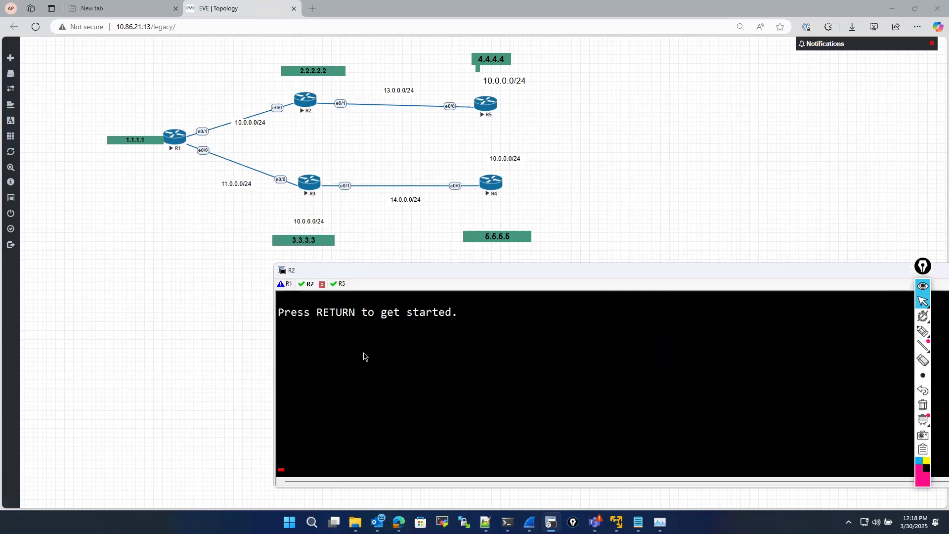
key(Return)
key(Return)
key(Return)
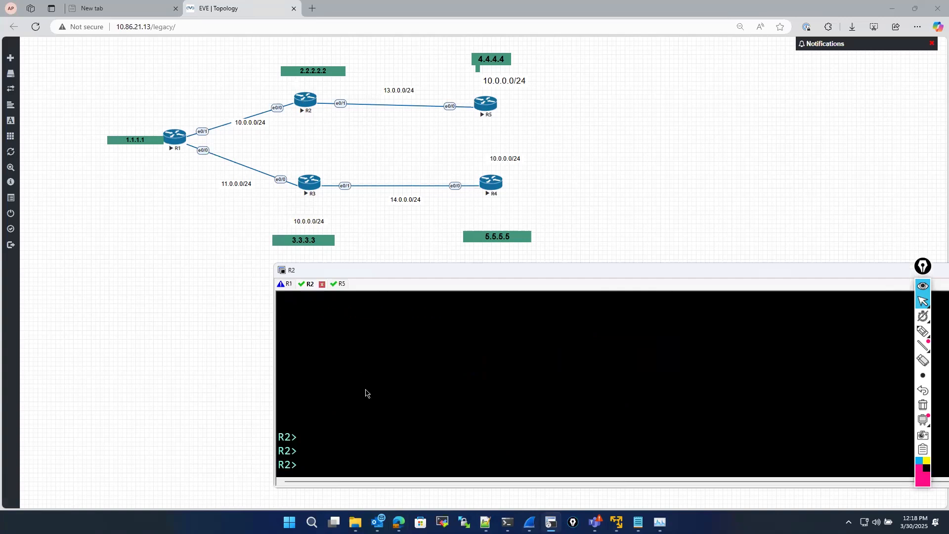
text(en)
key(Return)
key(Return)
text(conf)
key(Tab)
key(Return)
key(Return)
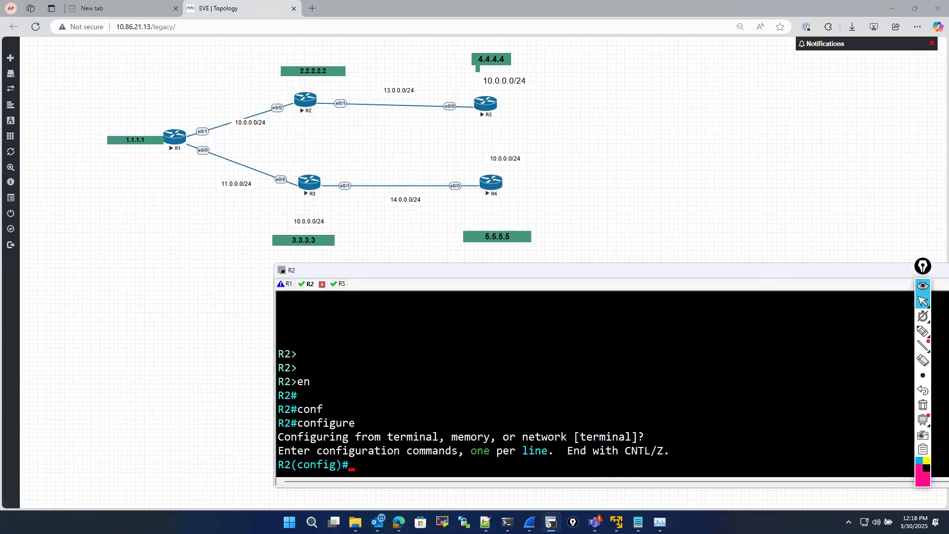
Try to enter R2's Ethernet interface configuration with the identifiers 0.1 and /1
text(int)
key(Tab)
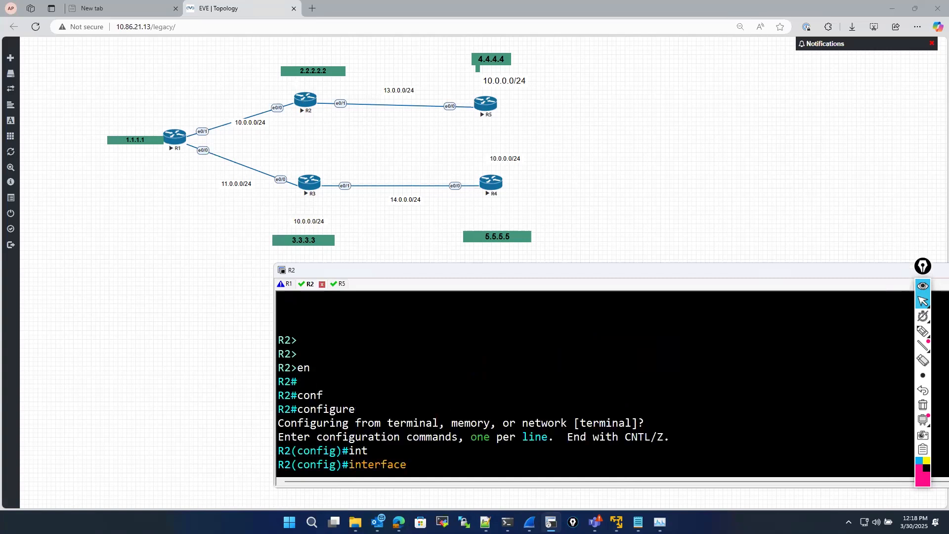
text(et)
key(Tab)
text(0.1)
key(Return)
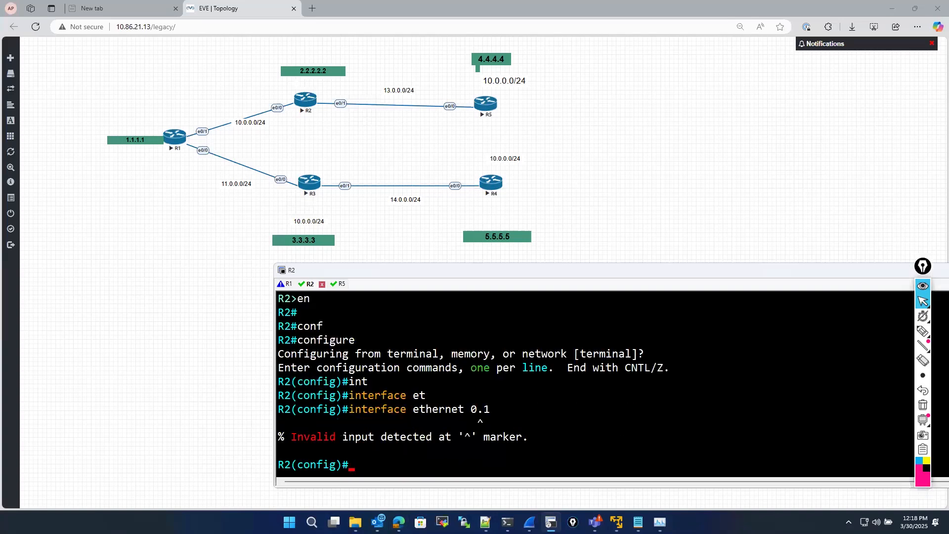
key(Up)
key(BackSpace)
key(BackSpace)
text(/1)
key(Return)
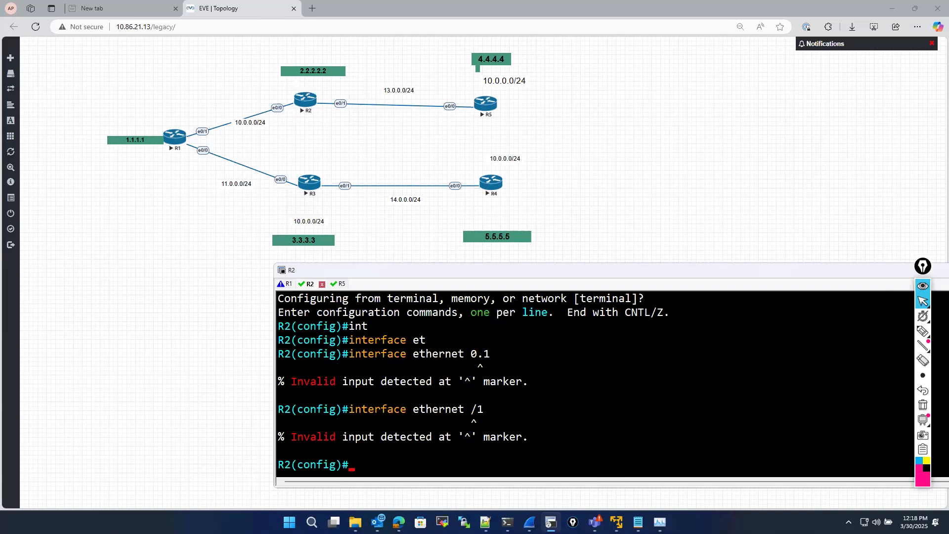
Enter configuration mode for interface ethernet 0/1 on R2
text(int)
key(Tab)
text(et)
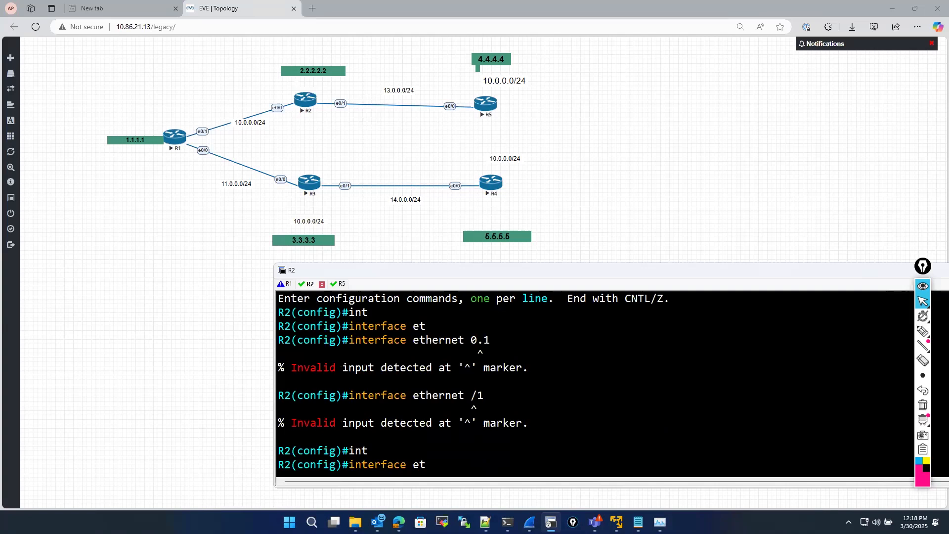
key(Tab)
text(0/1)
key(Return)
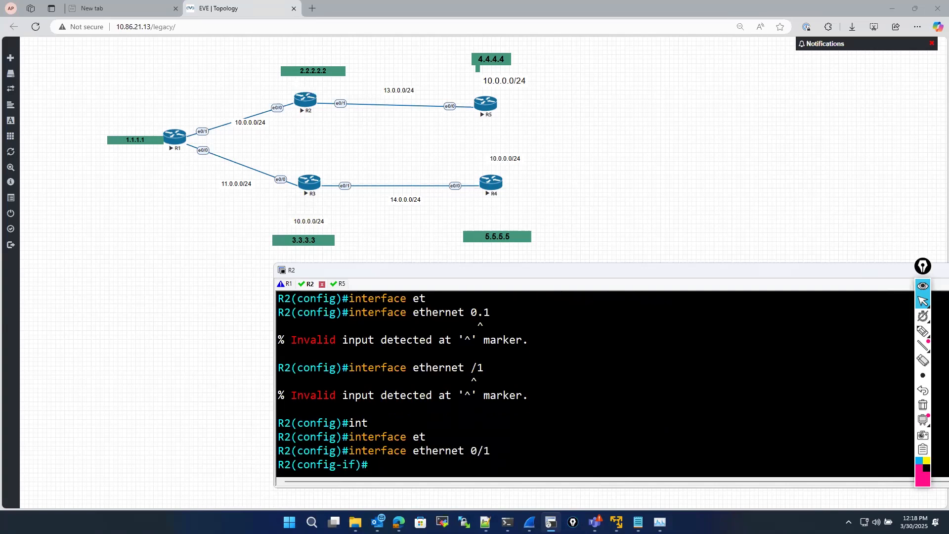
Look up the command help for ip access-group and for arguments starting with ex
text(ip acce)
key(Tab)
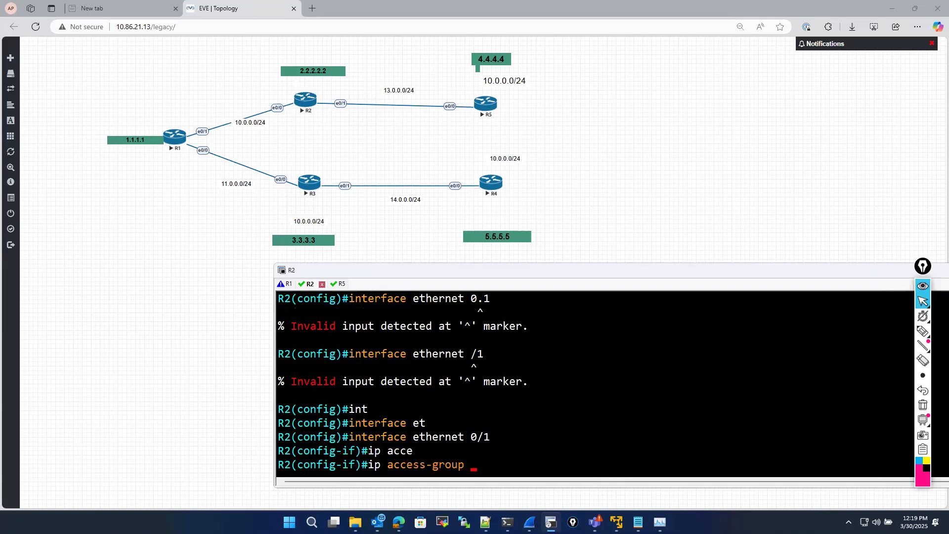
text(?)
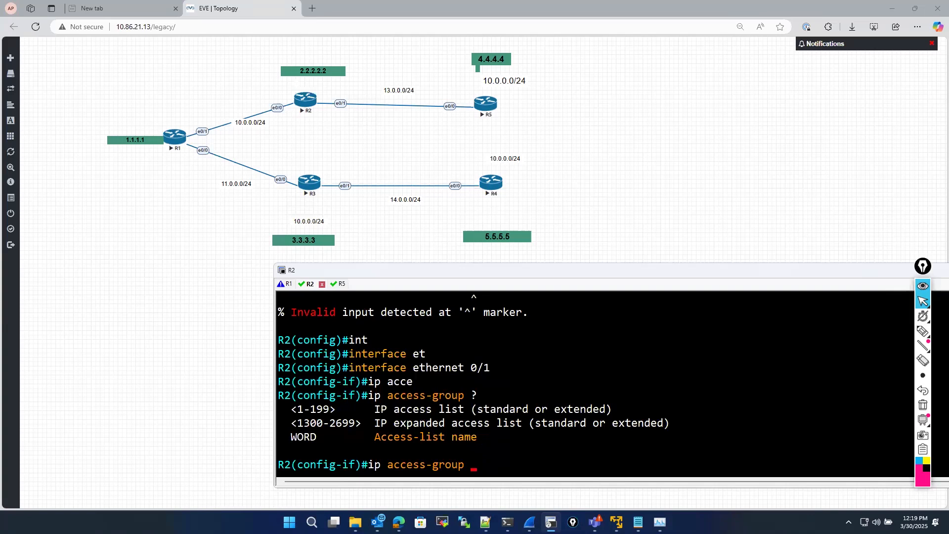
text(e)
text(x)
key(Tab)
text(?)
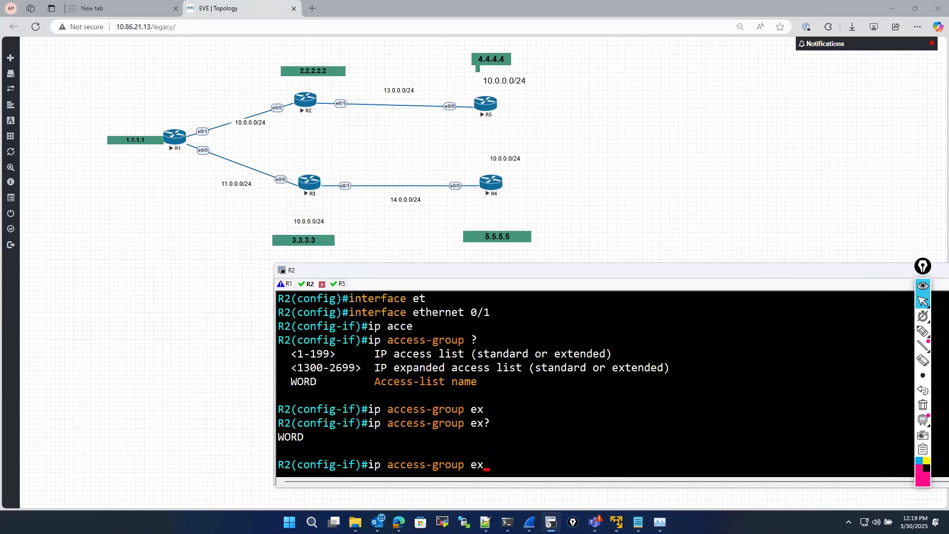
Apply the access group ICMP inbound on R2's ethernet 0/1 and exit interface configuration
key(BackSpace)
key(BackSpace)
text(TE)
key(BackSpace)
key(BackSpace)
text(ICMP ?)
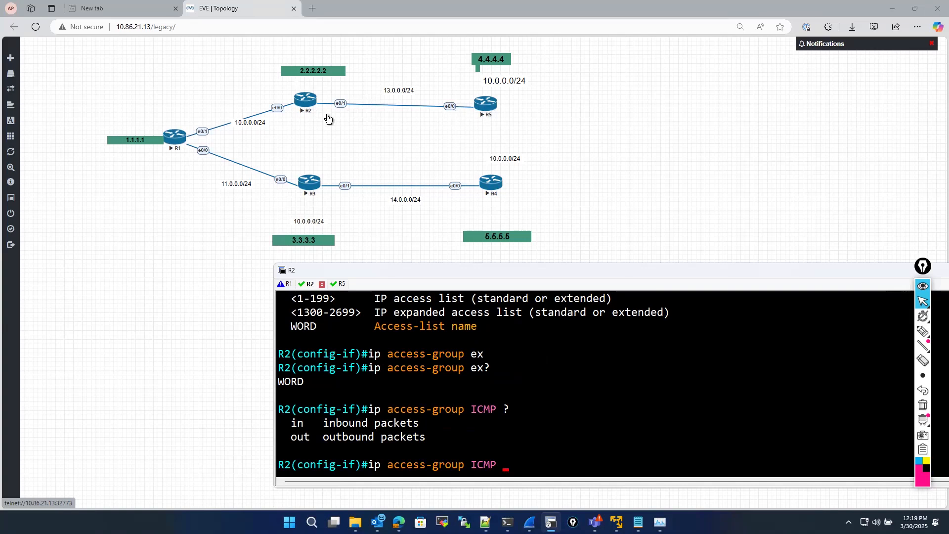
text(in)
key(Tab)
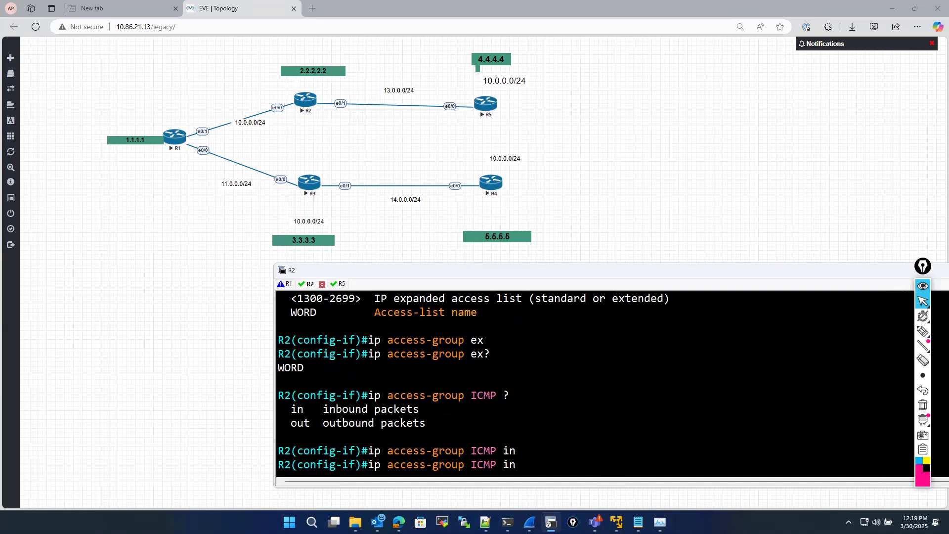
key(Return)
text(exit)
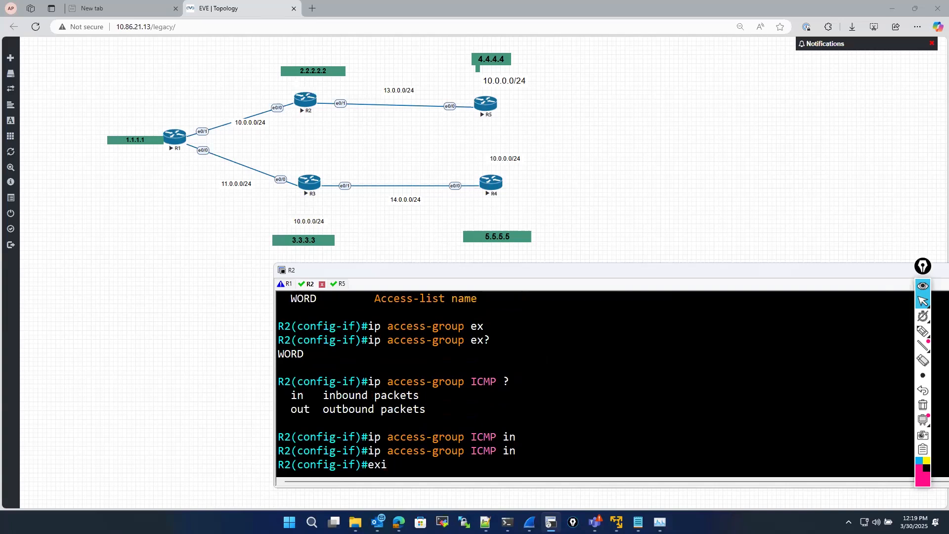
key(Return)
key(Return)
Create an extended IP access list named ICMP on R2
text(ip acce)
key(Tab)
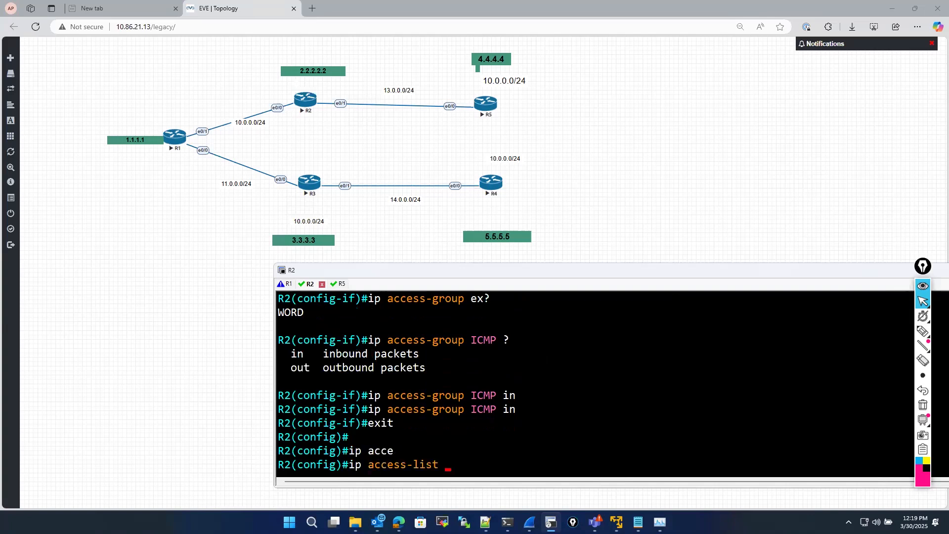
text(e)
key(Tab)
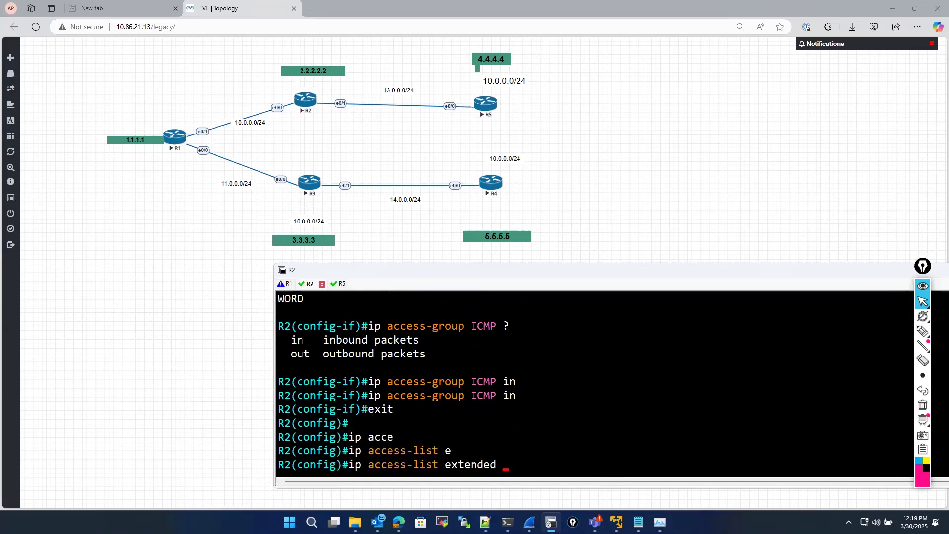
double_click(494, 381)
right_click(541, 388)
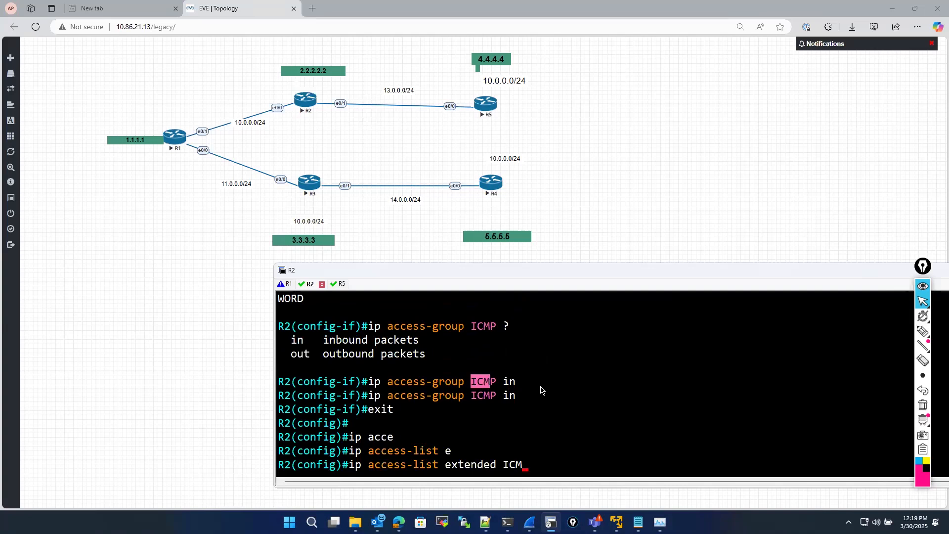
text(P ?)
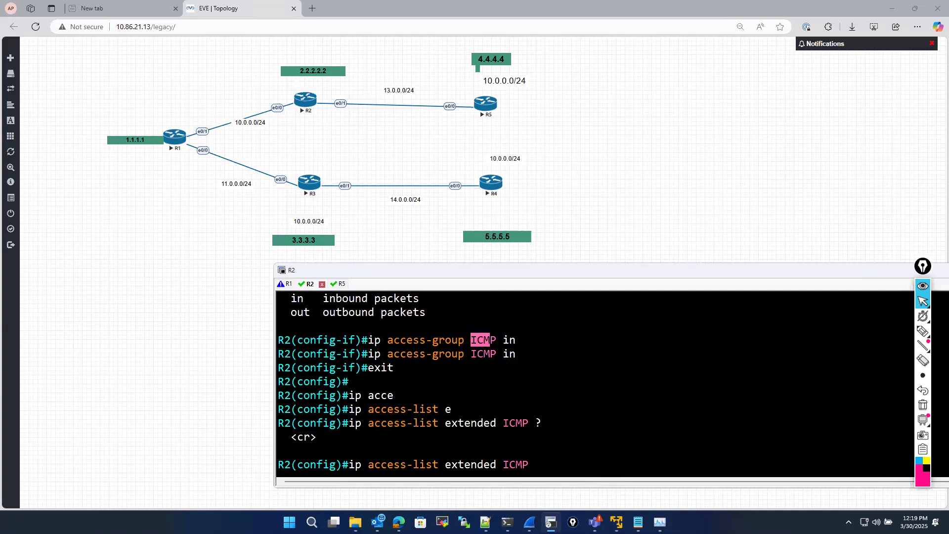
key(Return)
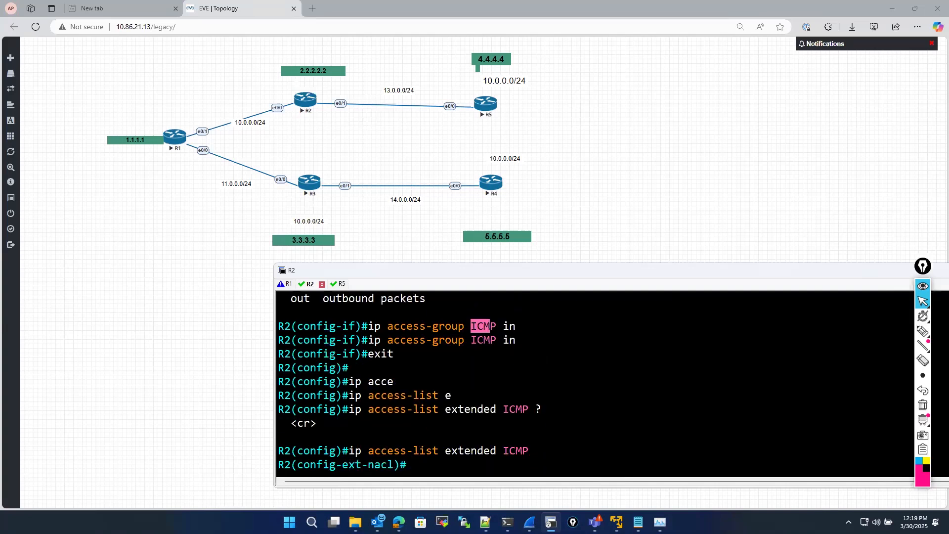
Add a rule to R2's ICMP access list that denies icmp from any source to any destination
text(den)
key(Tab)
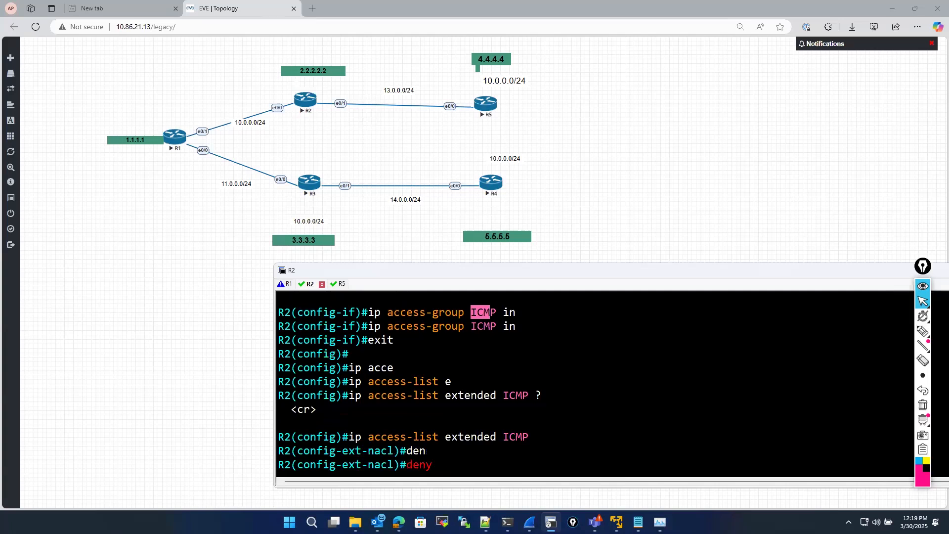
text(ic)
key(Tab)
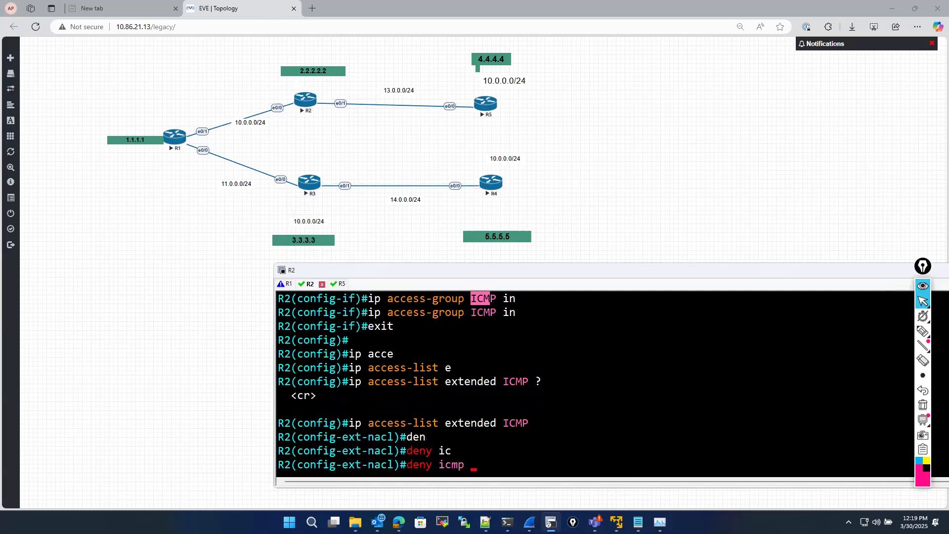
text(amn)
key(Tab)
key(BackSpace)
key(BackSpace)
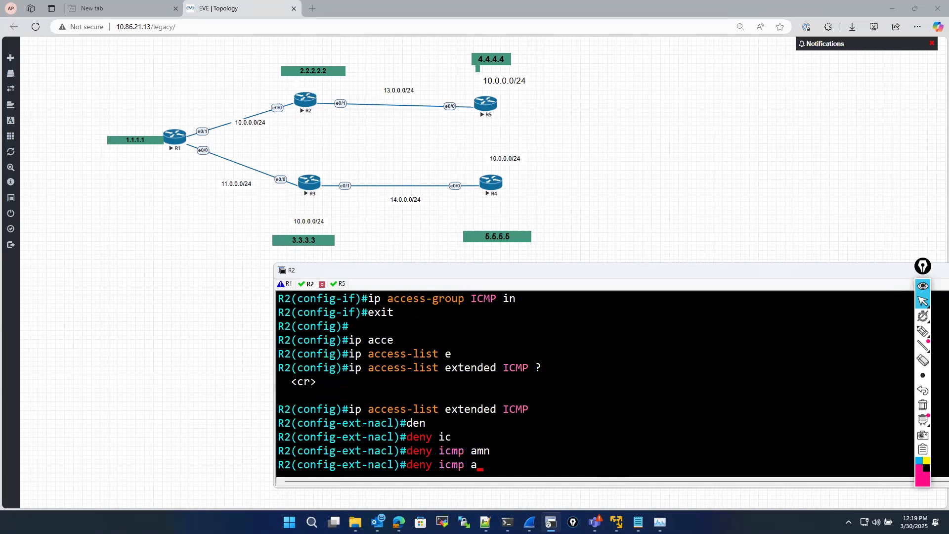
text(n)
key(Tab)
text(an)
key(Tab)
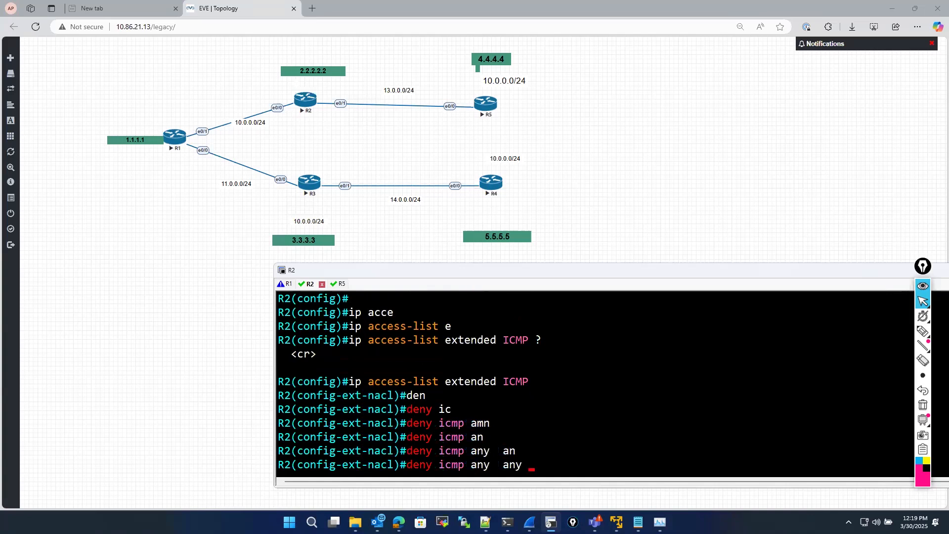
key(Return)
key(Return)
Exit the access list and global configuration mode on R2
text(exit)
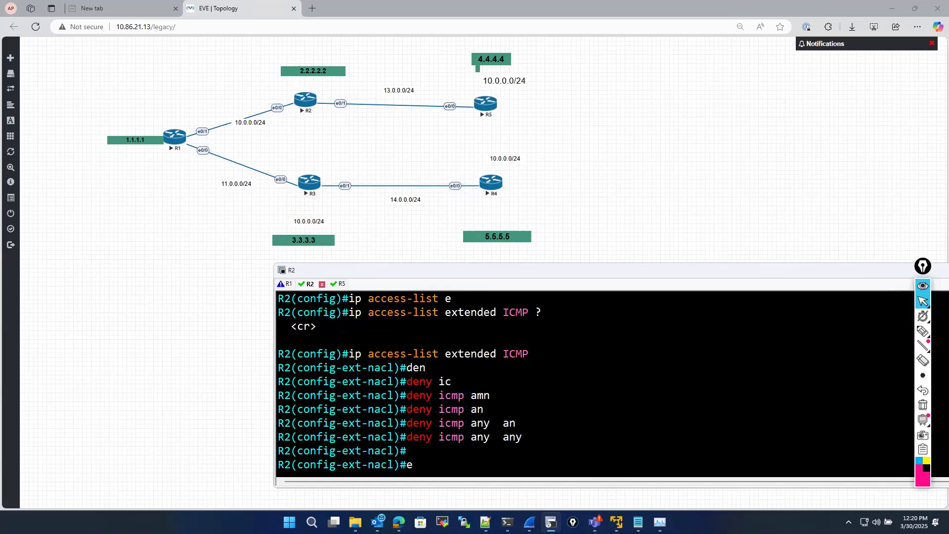
key(Return)
key(Return)
text(exit)
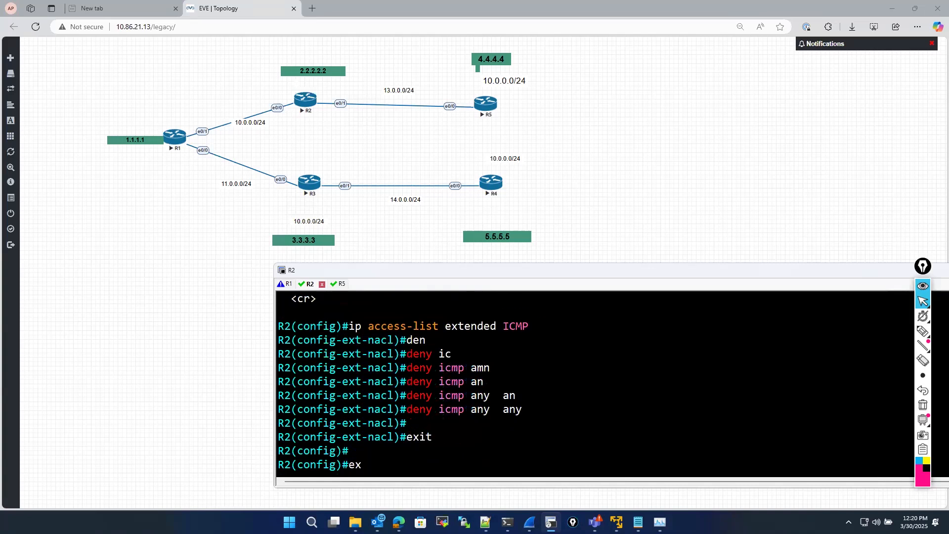
key(Return)
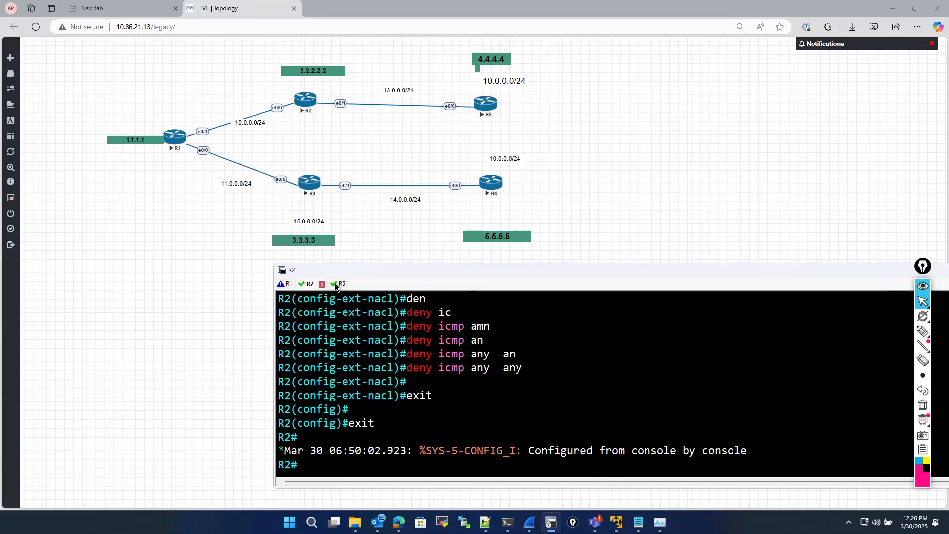
Switch to R5's console and ping 13.0.0.2 and 13.0.0.1
click(336, 284)
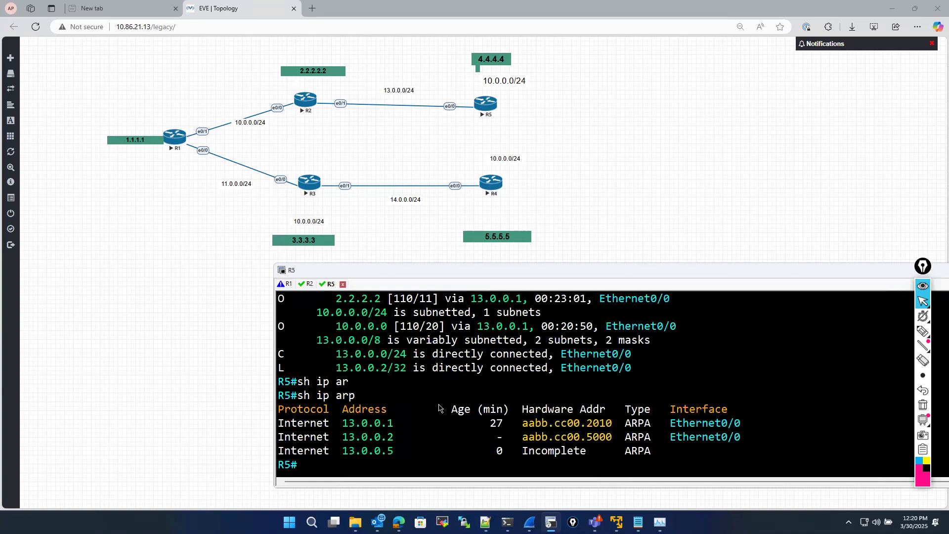
key(Up)
key(Up)
key(Up)
key(Up)
key(Down)
key(BackSpace)
key(BackSpace)
key(BackSpace)
key(BackSpace)
key(BackSpace)
key(BackSpace)
key(BackSpace)
key(BackSpace)
key(BackSpace)
key(BackSpace)
text(ping 13.0.0.2)
key(Return)
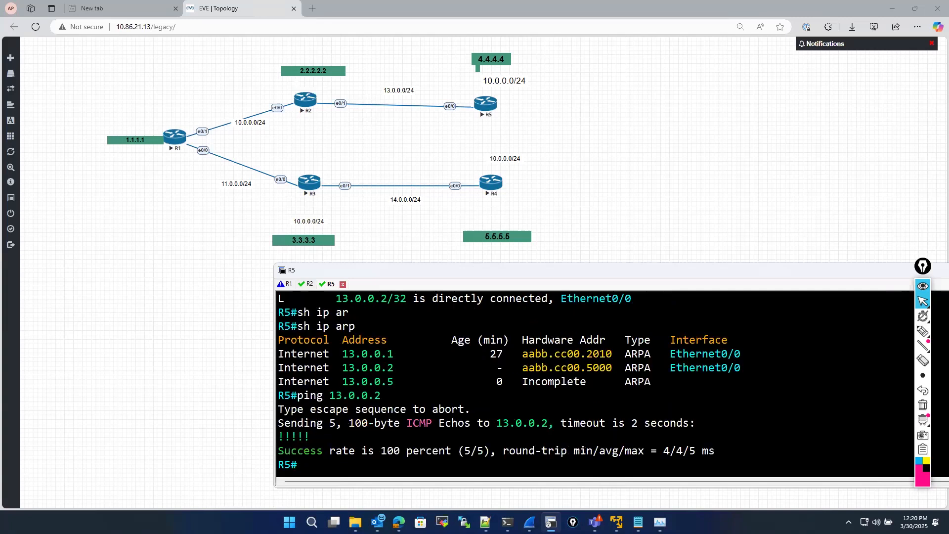
text(ping 13.0.0.1)
key(Return)
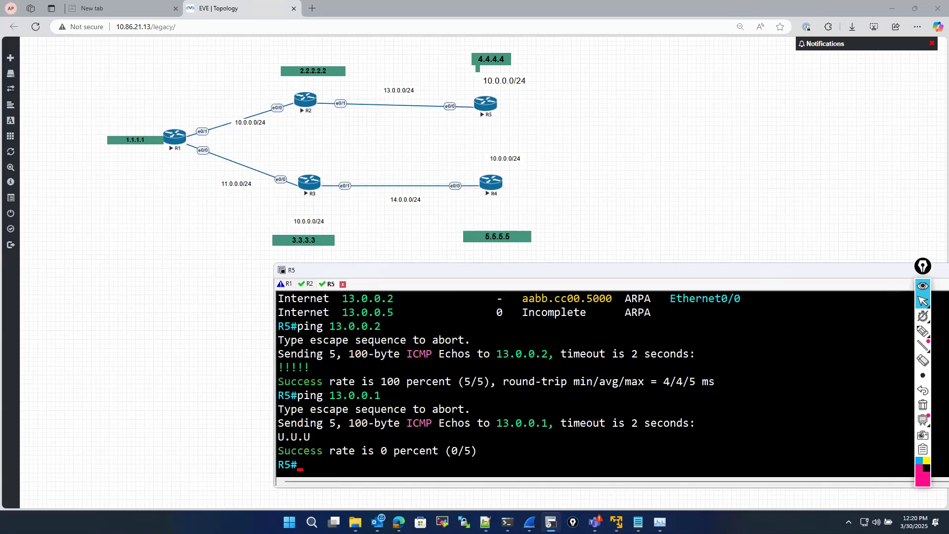
Switch to Wireshark, clear the arp display filter, and quit the old capture without saving its packets
click(530, 522)
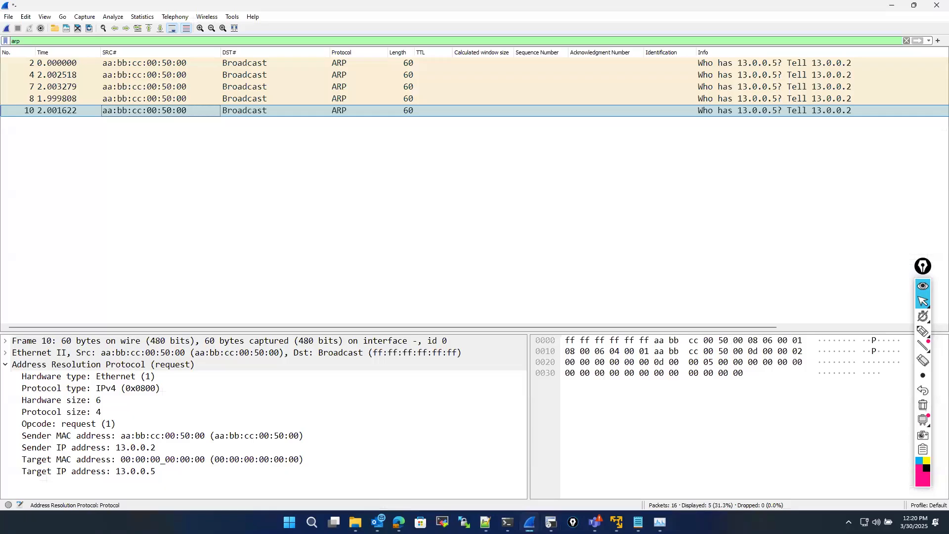
click(906, 41)
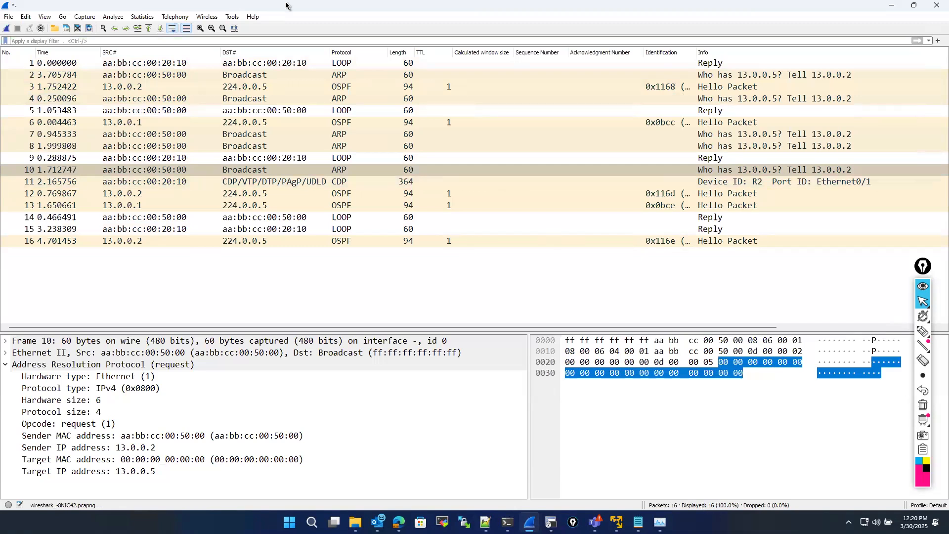
click(932, 6)
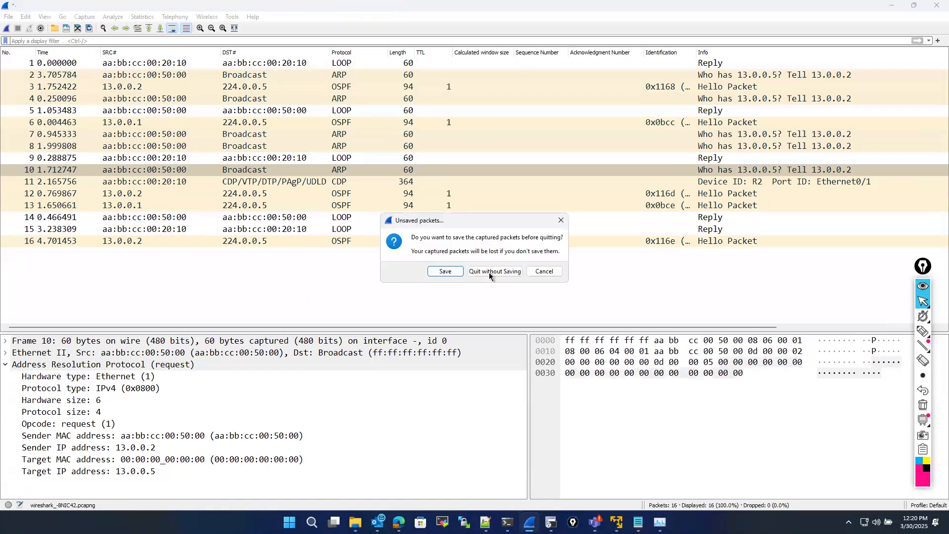
click(488, 272)
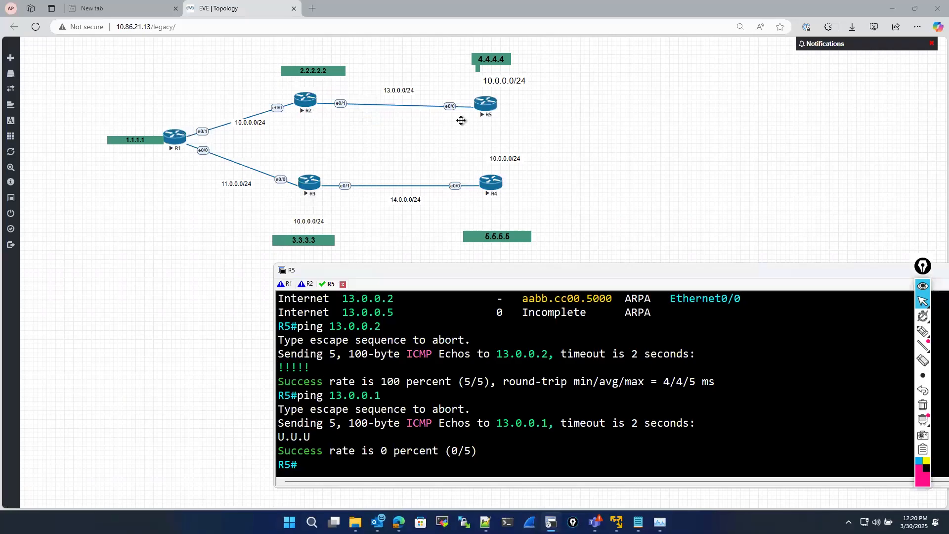
right_click(301, 99)
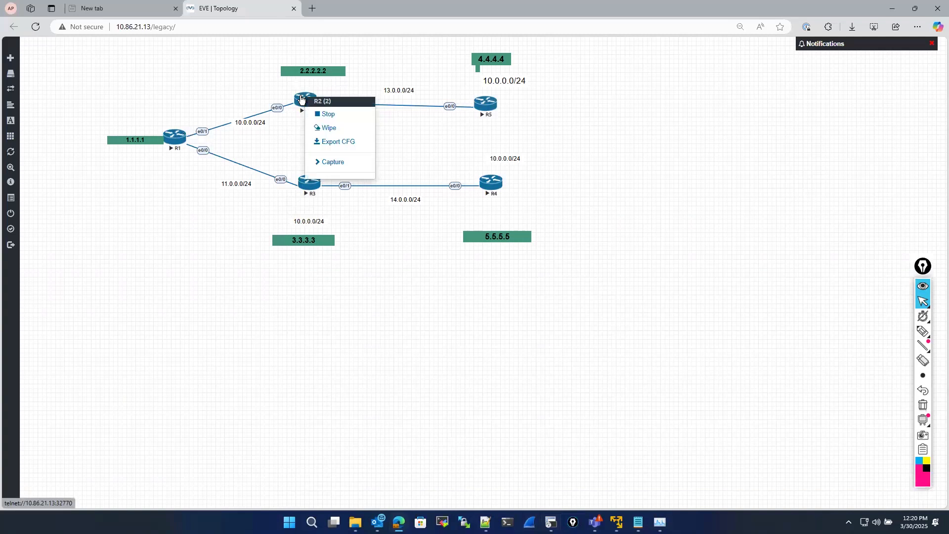
click(332, 162)
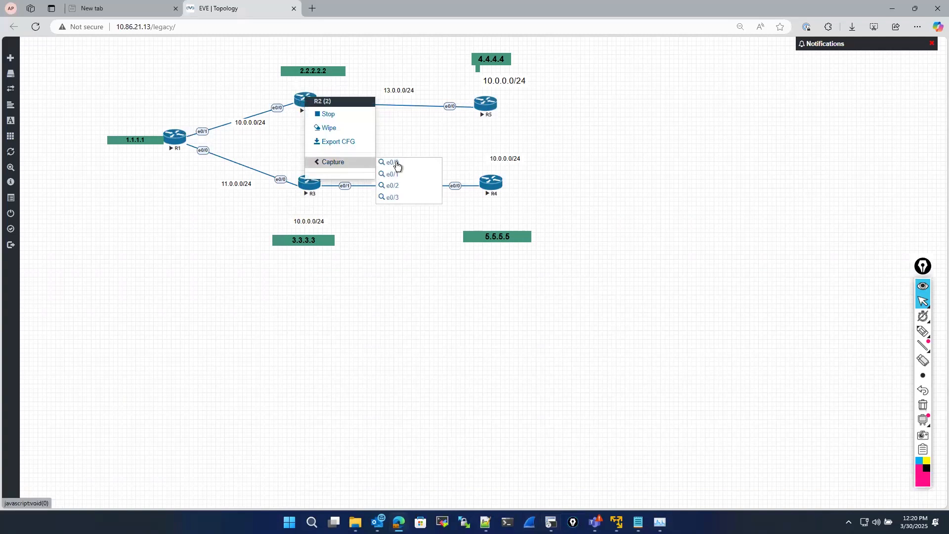
click(514, 131)
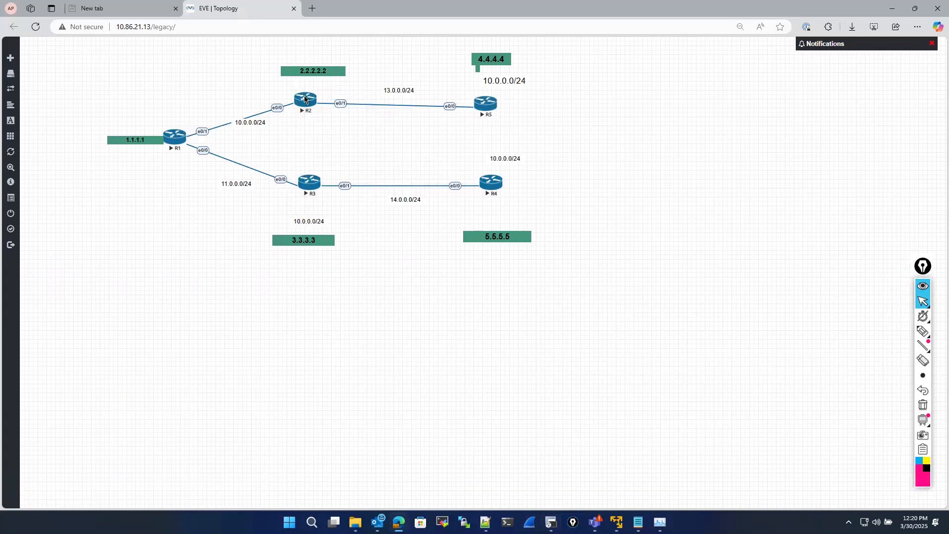
Start a new packet capture on R2's interface e0/1 from the topology
right_click(304, 100)
click(337, 164)
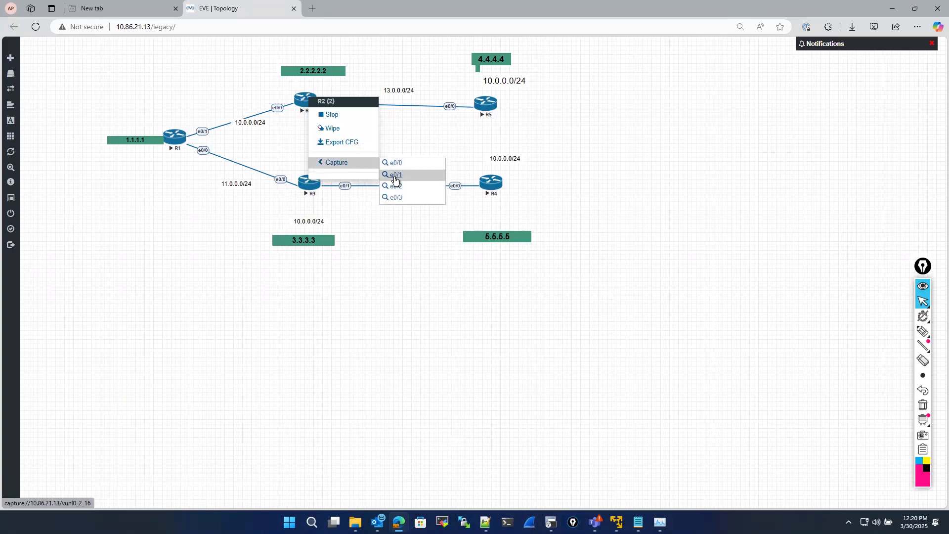
click(395, 176)
click(522, 83)
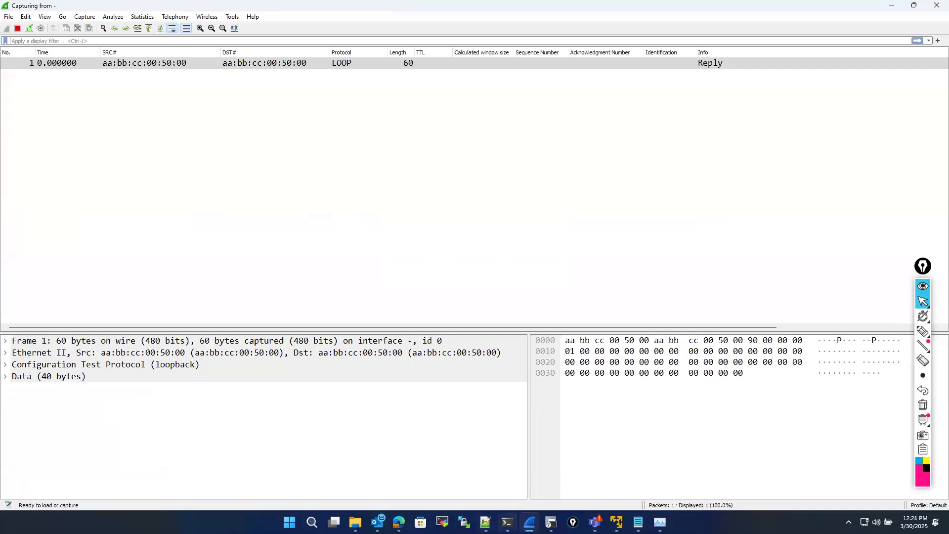
Return to R5's console and repeat the ping to 13.0.0.1 while the capture runs
click(550, 523)
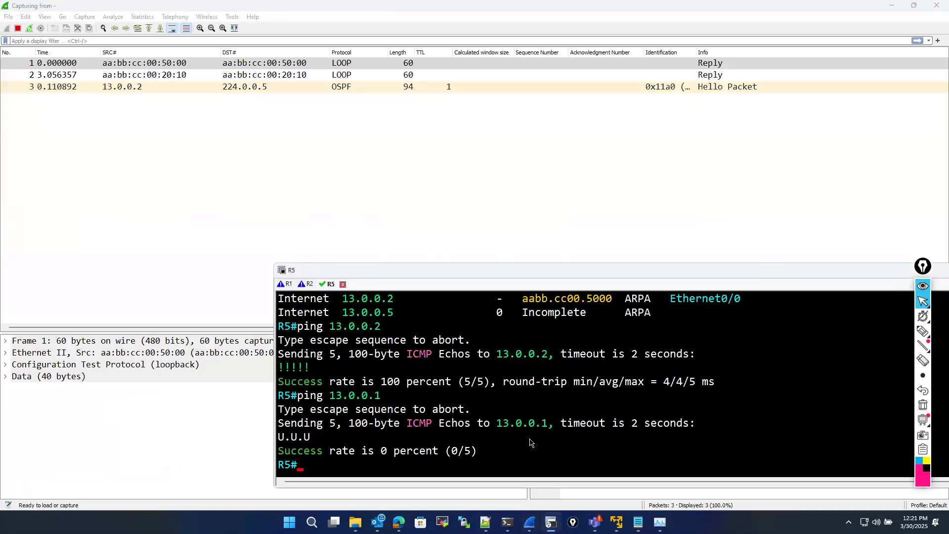
key(Up)
key(Return)
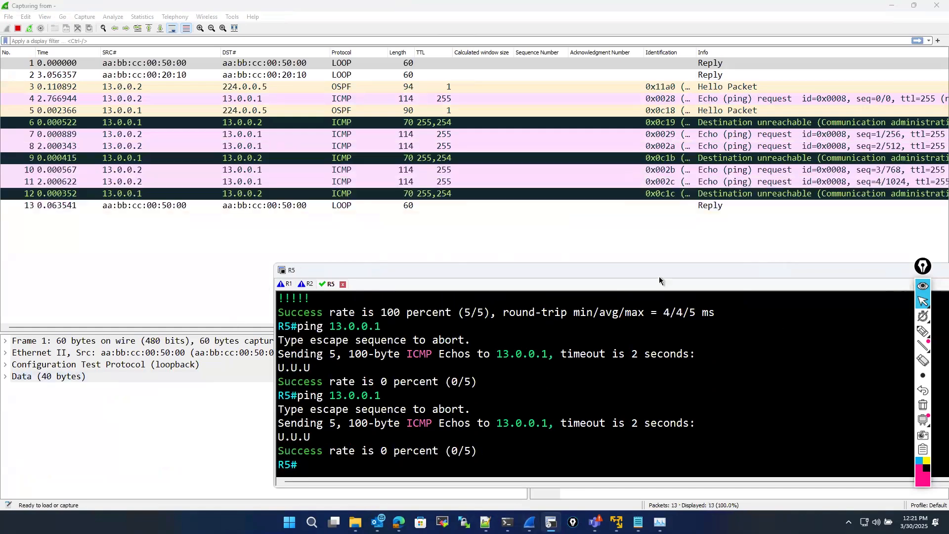
Display R5's ARP table and highlight the hardware address of 13.0.0.2 and the entry for 13.0.0.1
drag(822, 268, 624, 302)
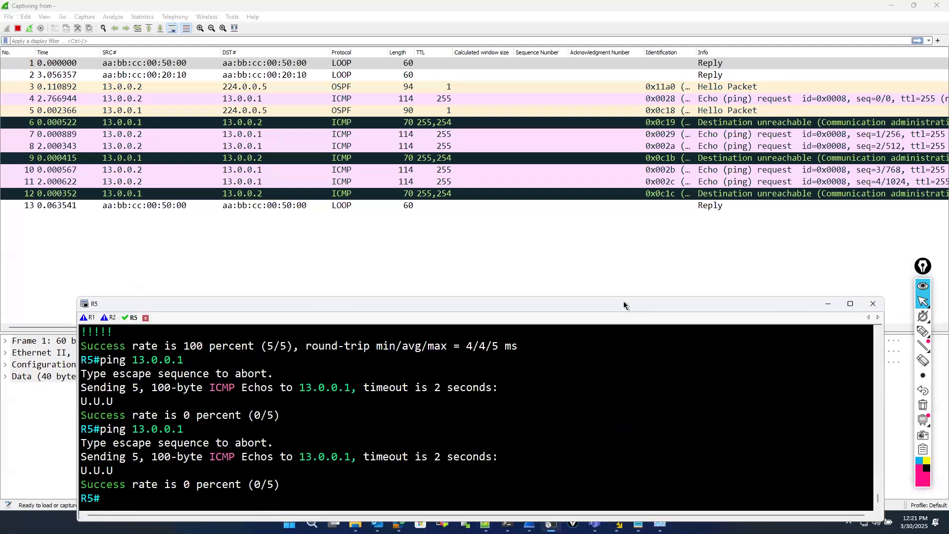
drag(476, 297, 309, 268)
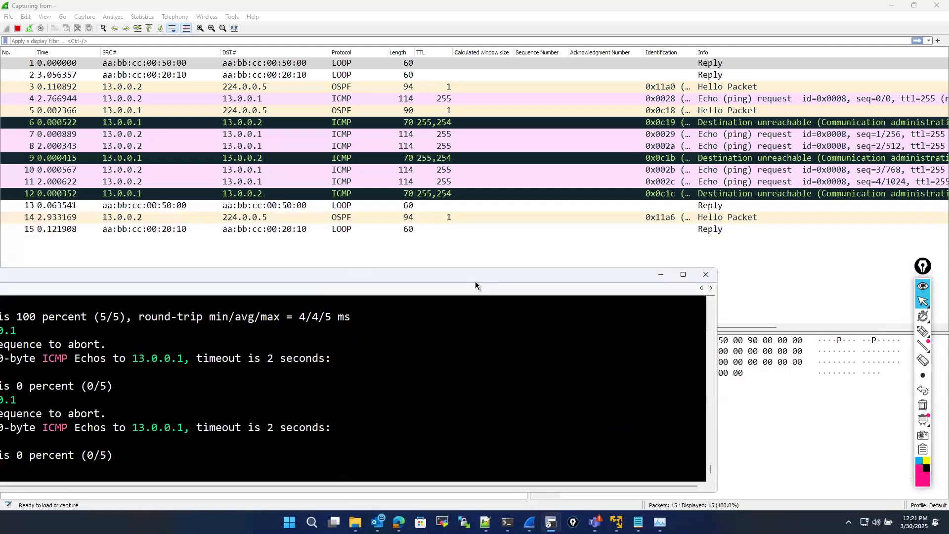
drag(642, 170, 651, 141)
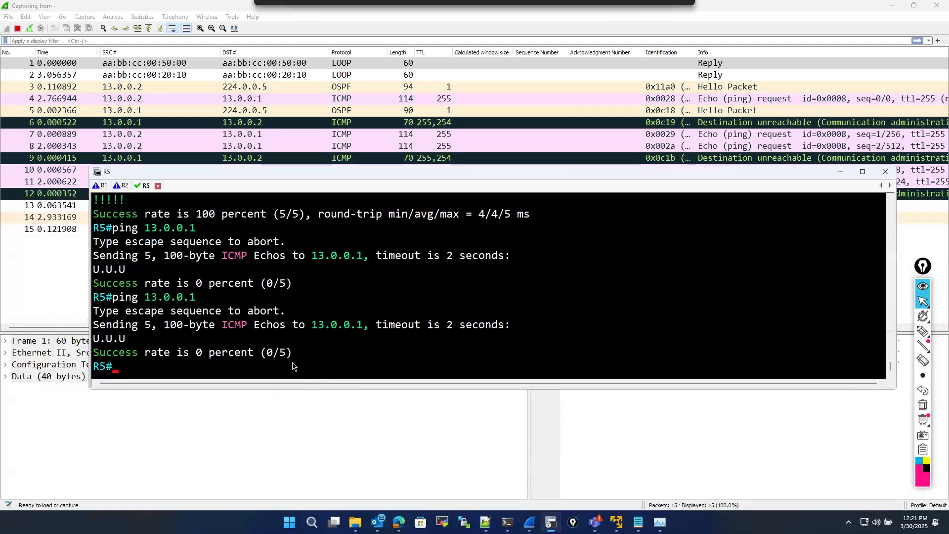
click(286, 320)
text(sh ip ar)
key(Tab)
key(Return)
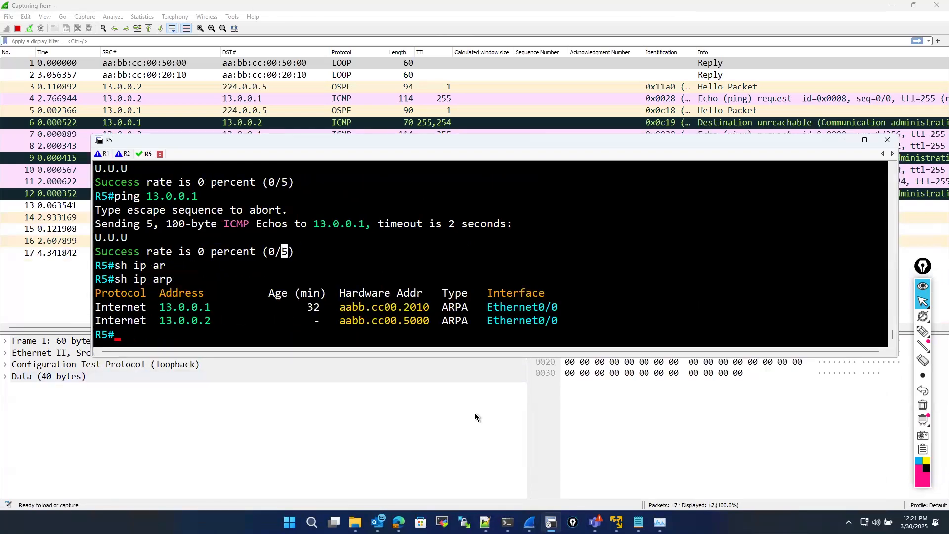
double_click(428, 322)
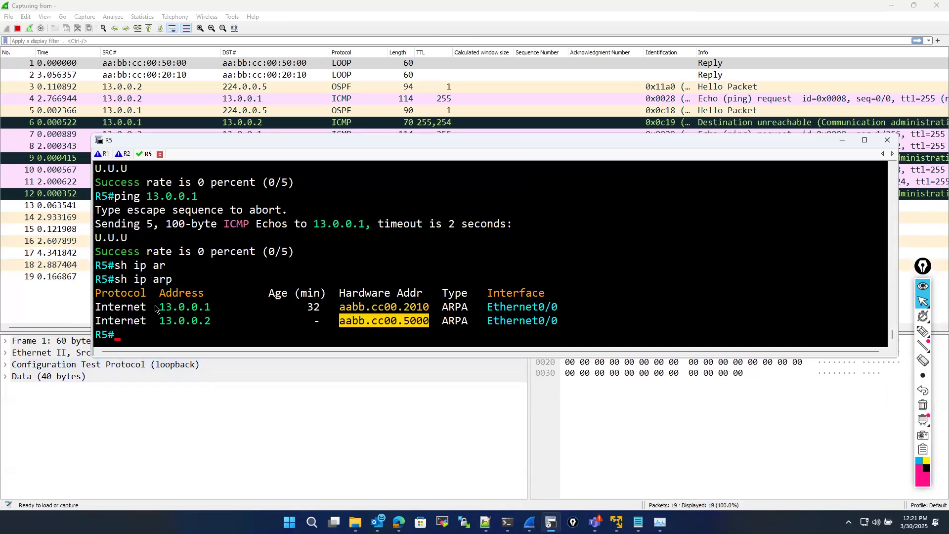
drag(159, 307, 428, 310)
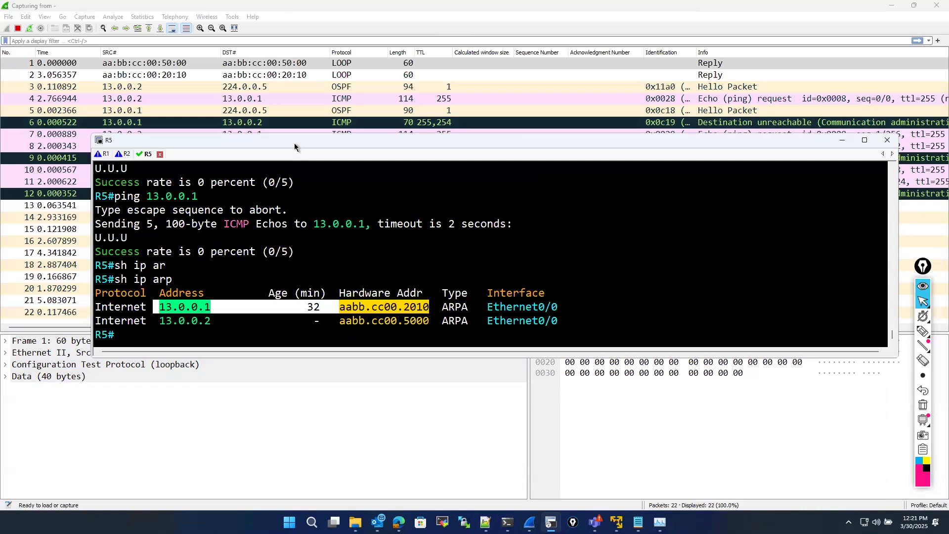
Uncover the captured packets in Wireshark, check their info details, and stop the running capture
drag(295, 143, 288, 208)
drag(276, 274, 270, 285)
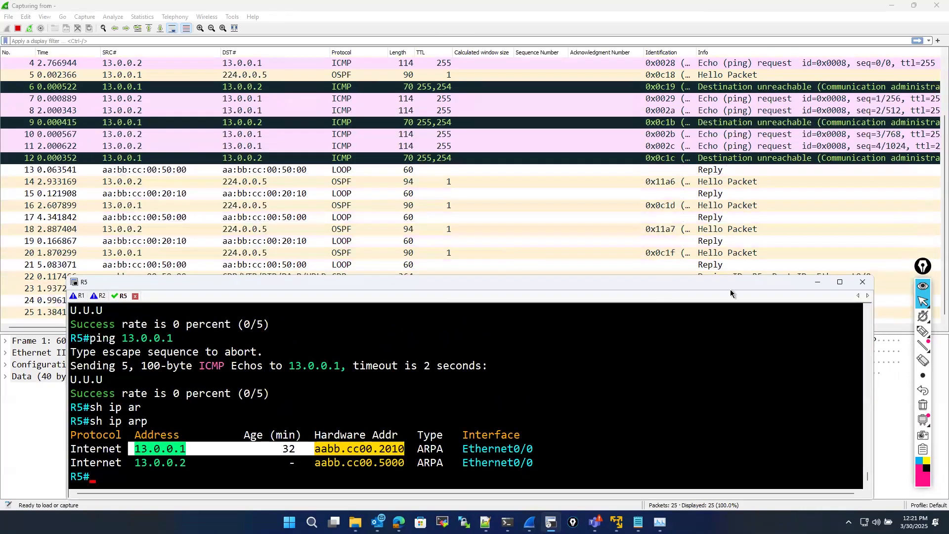
drag(821, 284, 609, 251)
click(605, 251)
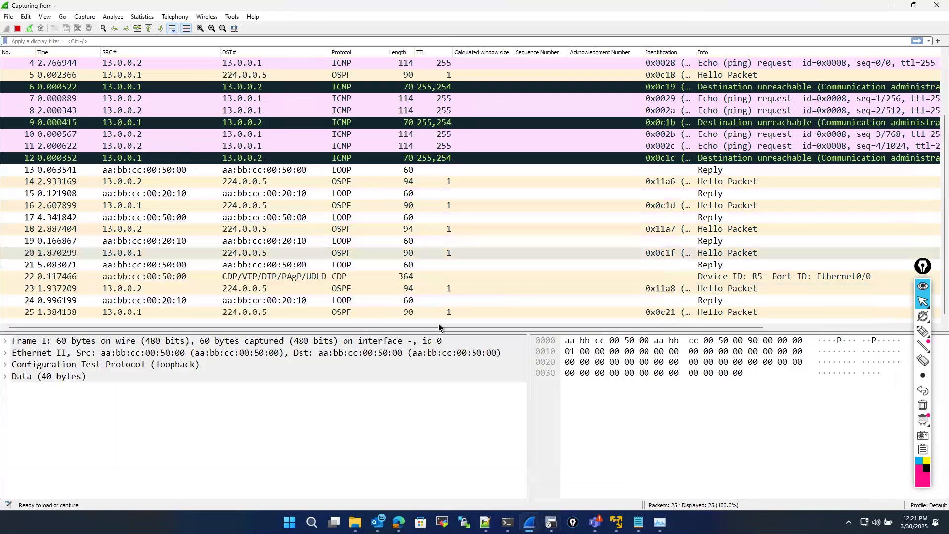
scroll(789, 118, right, 5)
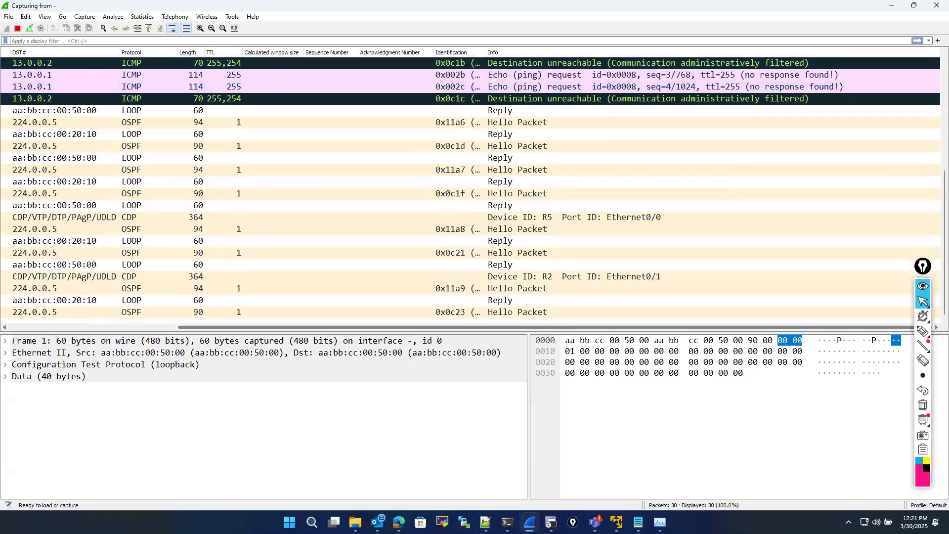
click(17, 28)
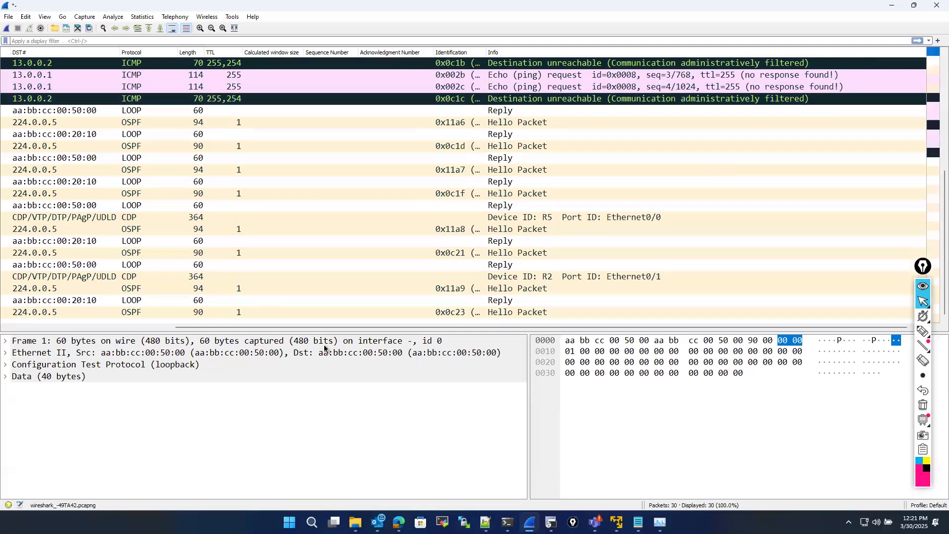
Examine the addresses and info text of the captured ICMP packets exchanged between 13.0.0.2 and 13.0.0.1
scroll(95, 301, left, 5)
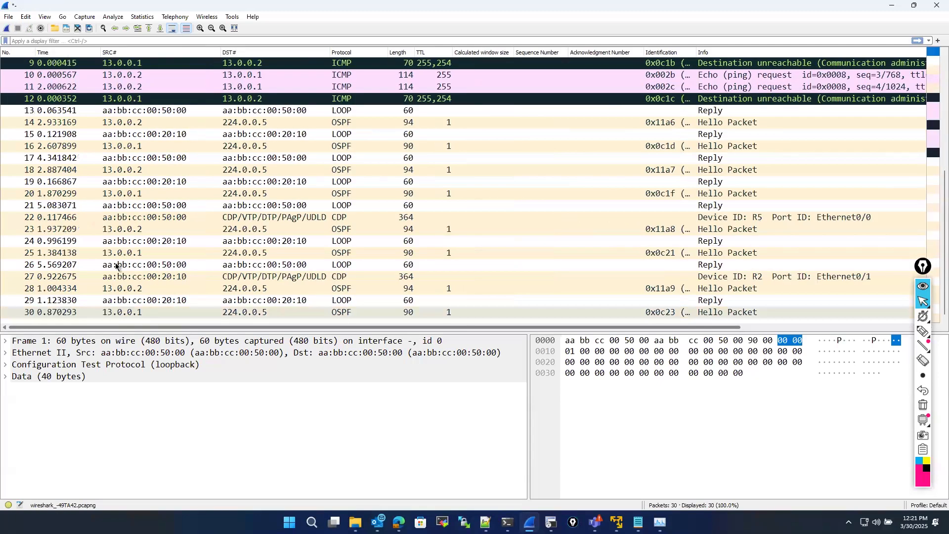
scroll(197, 266, up, 3)
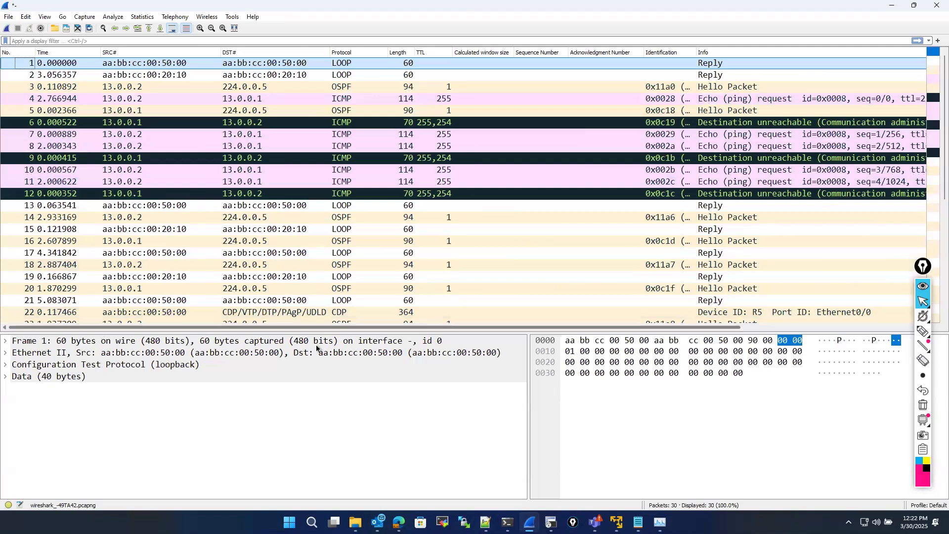
scroll(353, 336, right, 3)
scroll(356, 335, right, 3)
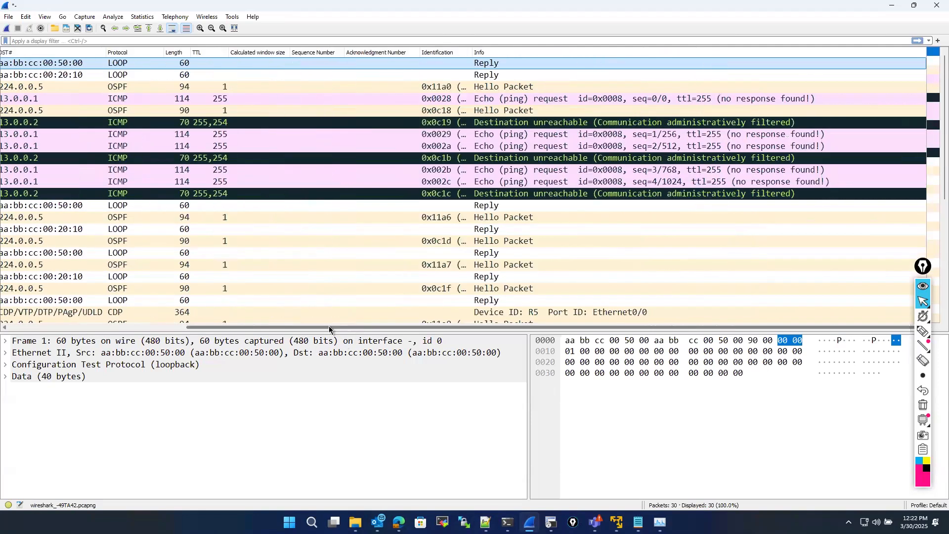
scroll(62, 328, left, 6)
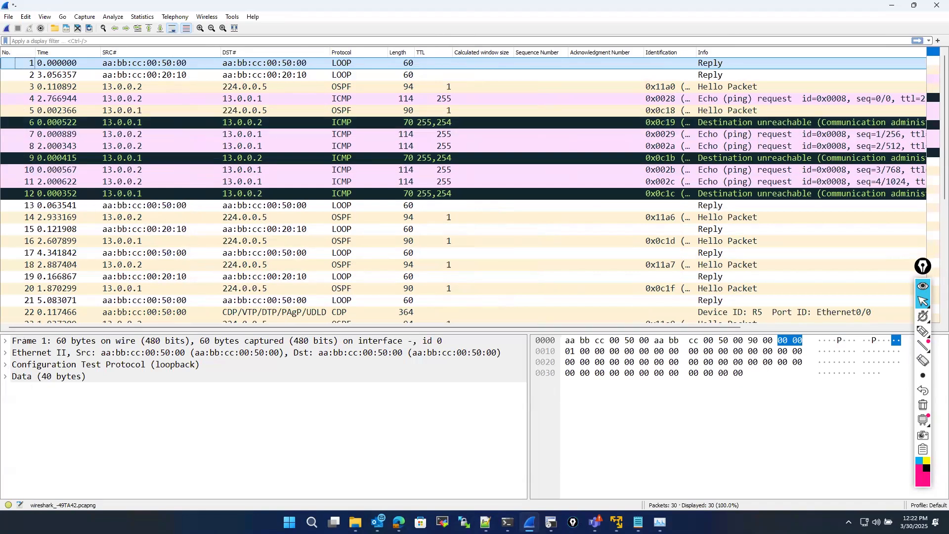
Expand the Ethernet, IPv4 and ICMP headers of packet 6 and inspect the ICMP type and code fields
click(4, 353)
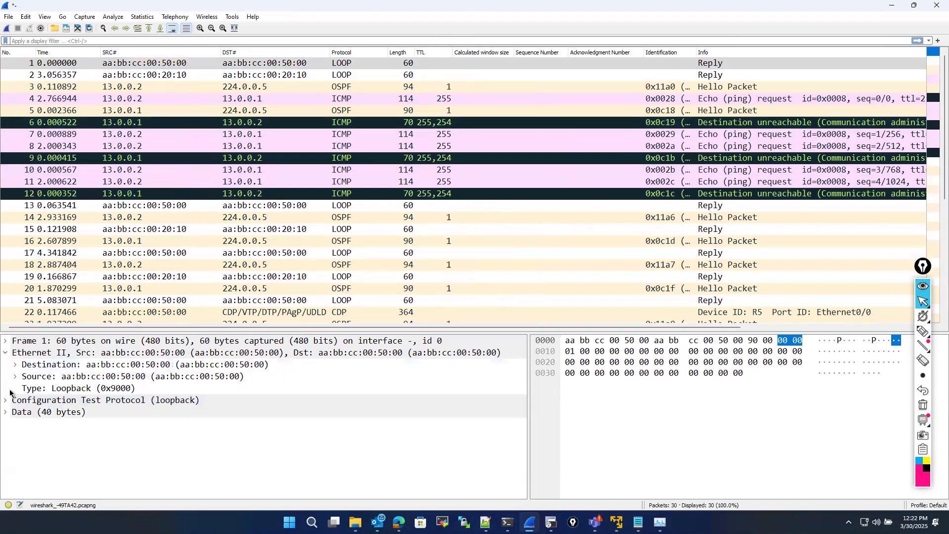
click(216, 125)
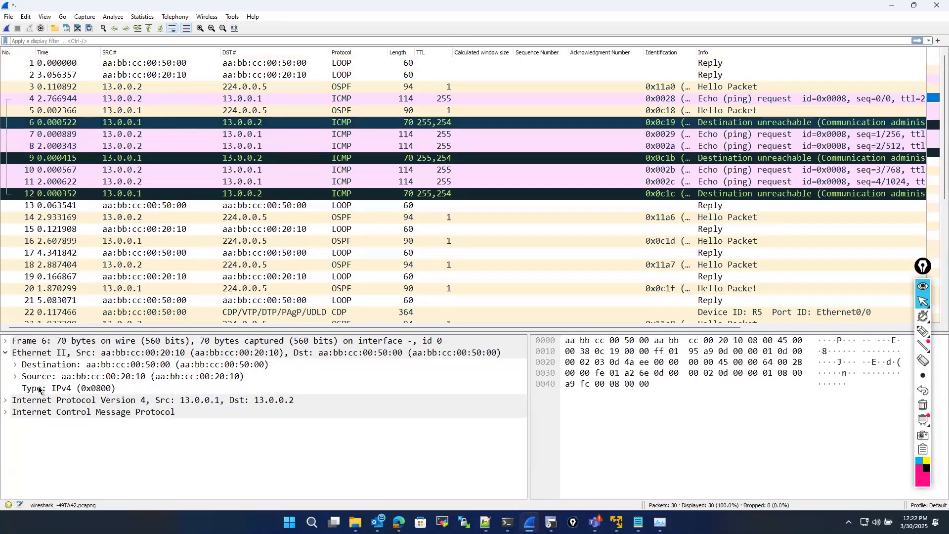
click(6, 400)
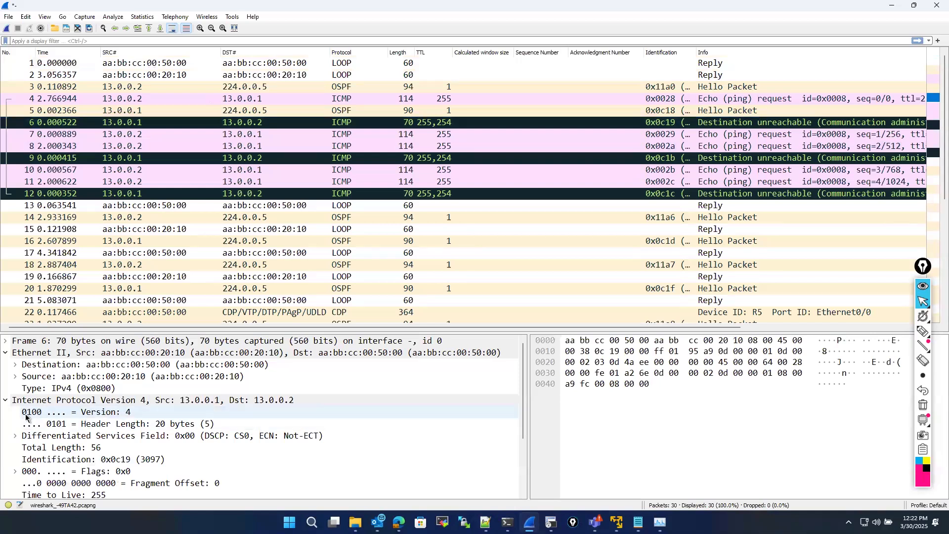
scroll(26, 418, down, 3)
click(6, 487)
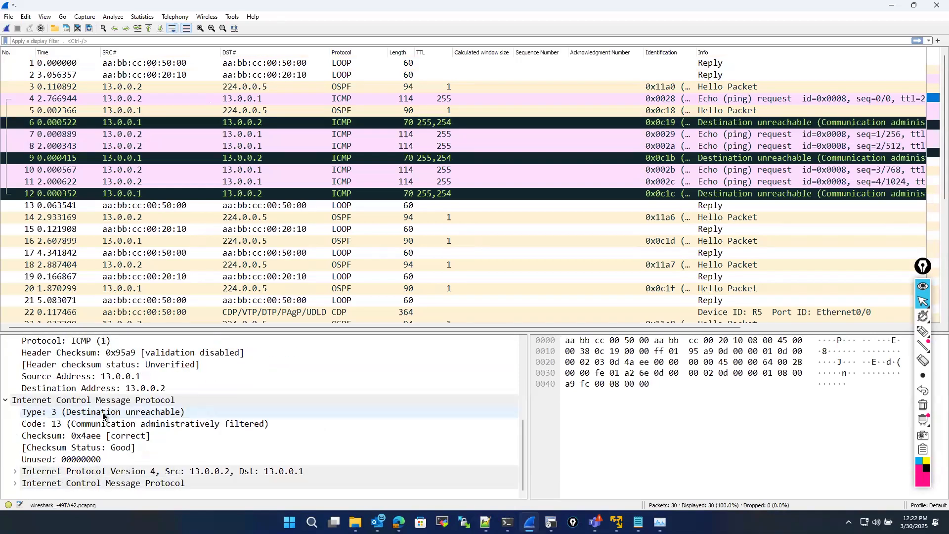
click(103, 416)
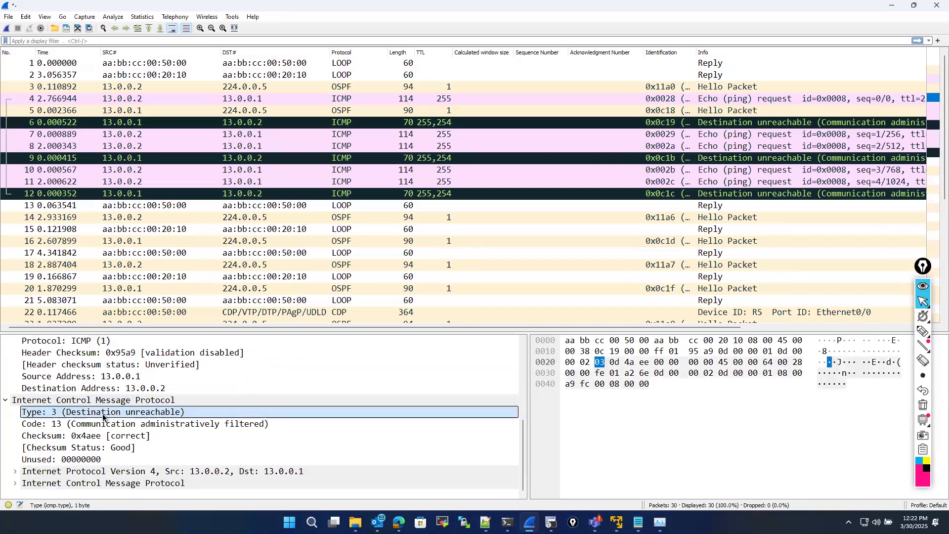
click(57, 428)
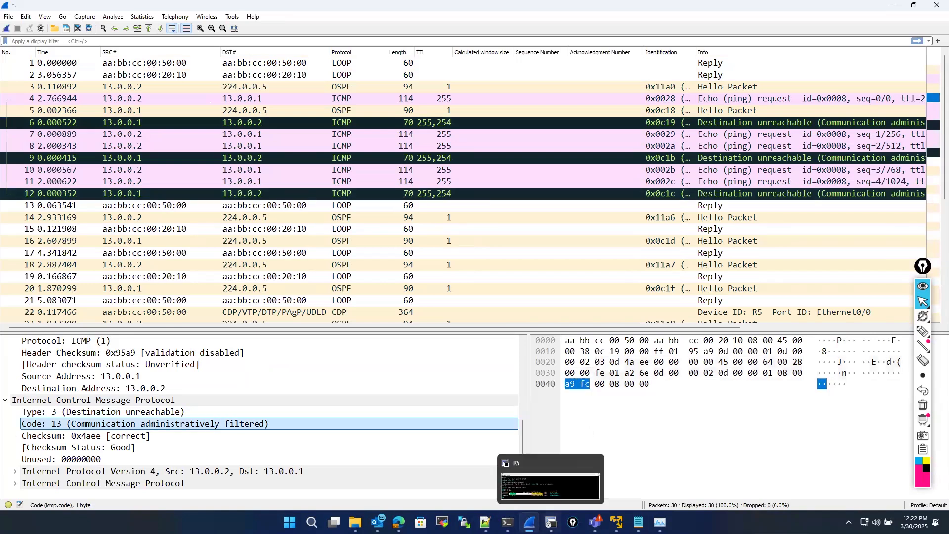
Bring R5's console back over the capture and reposition it so the full prompt can be used
click(552, 522)
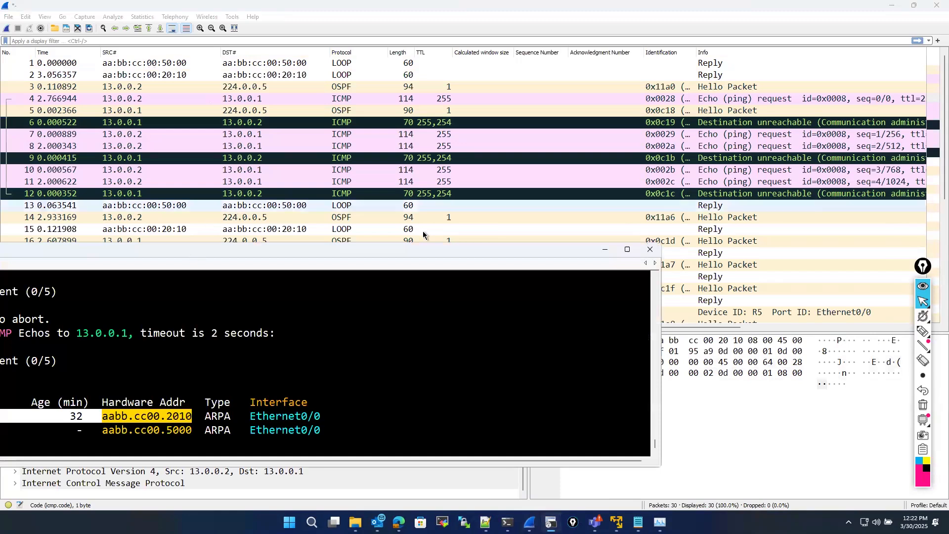
drag(440, 249, 726, 210)
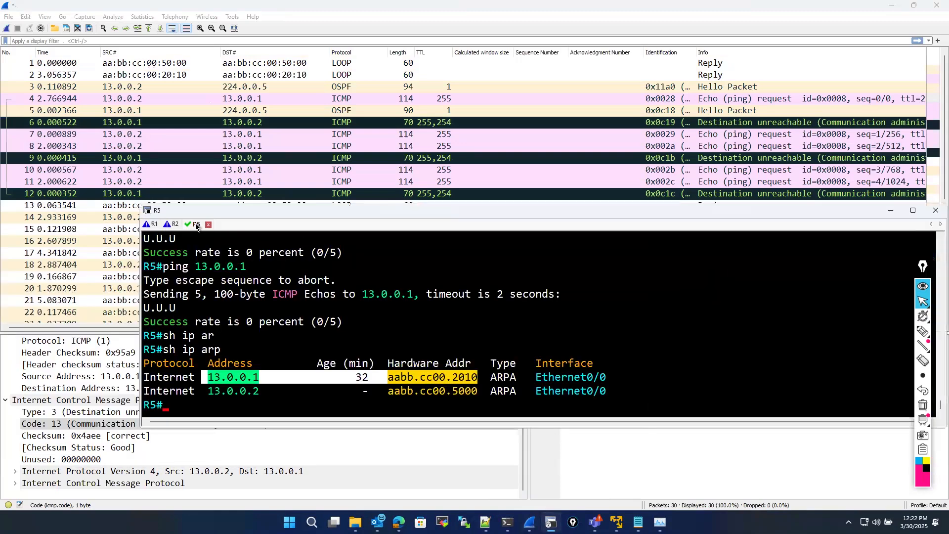
click(326, 364)
Check the options of debug ip packet on R5 and enable IP packet debugging without an access list
text(deb)
key(Tab)
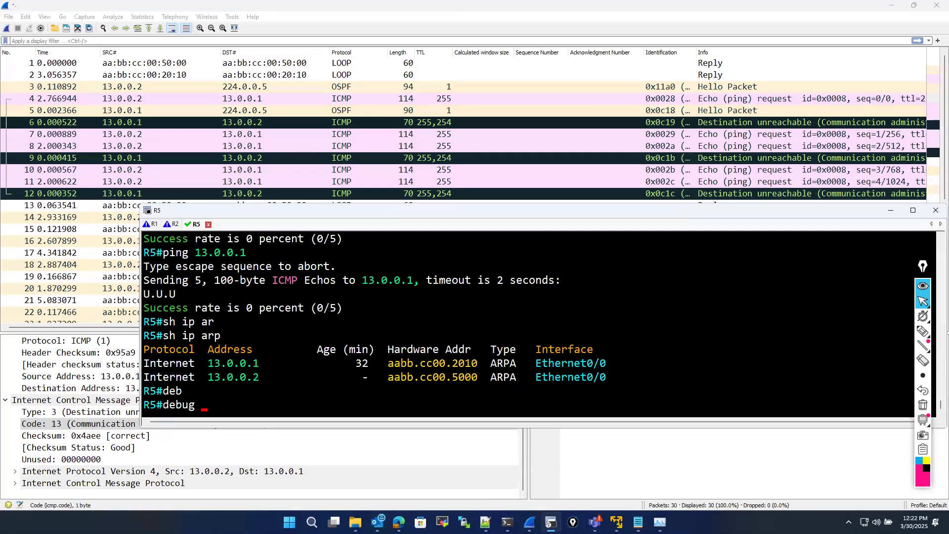
text(ip ci)
key(Tab)
key(BackSpace)
key(BackSpace)
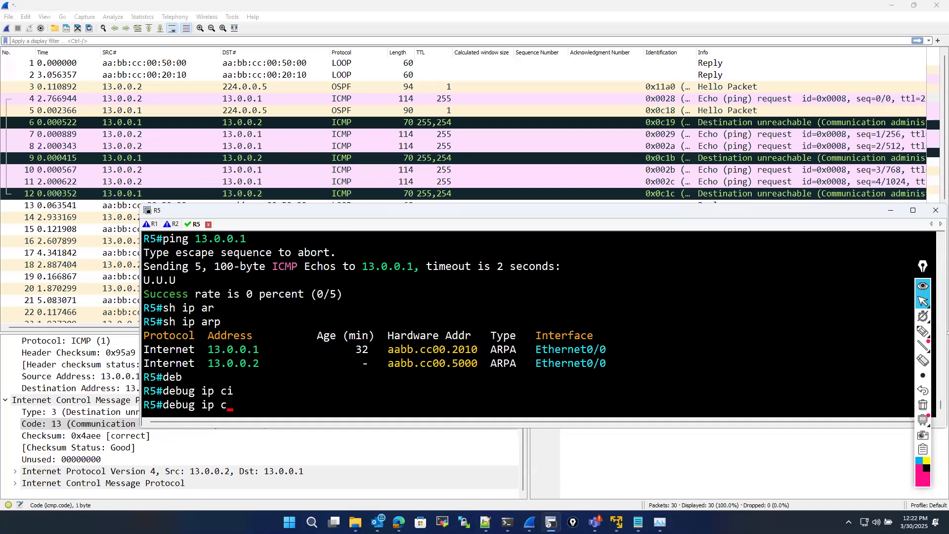
text(pac)
key(Tab)
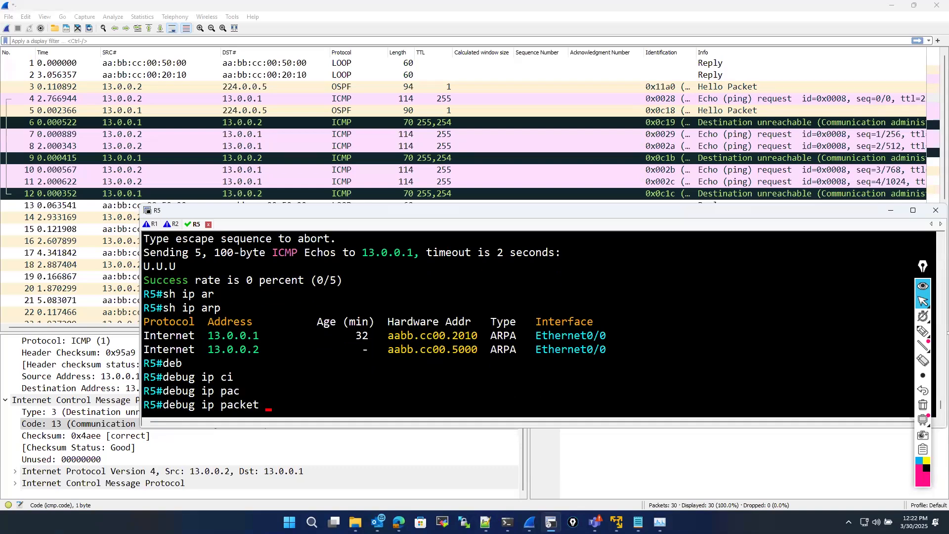
text(?)
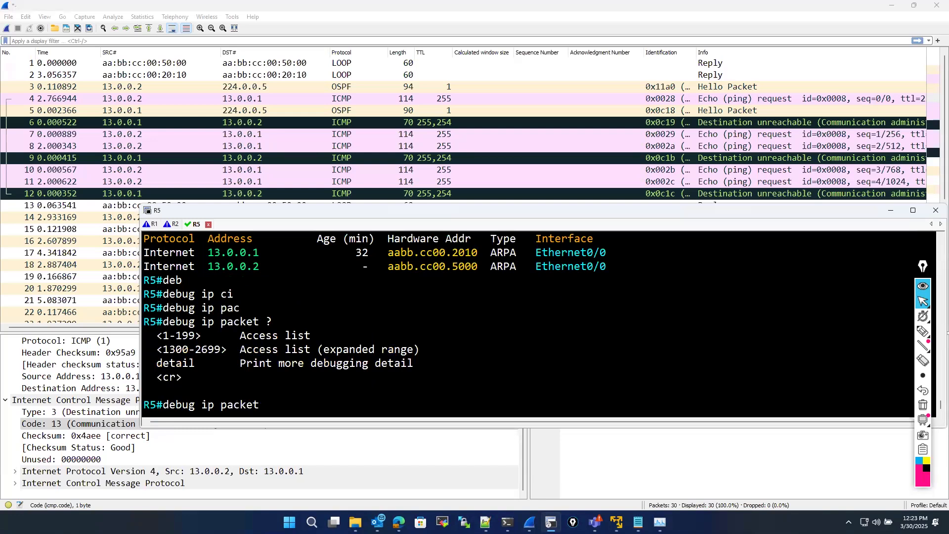
key(Return)
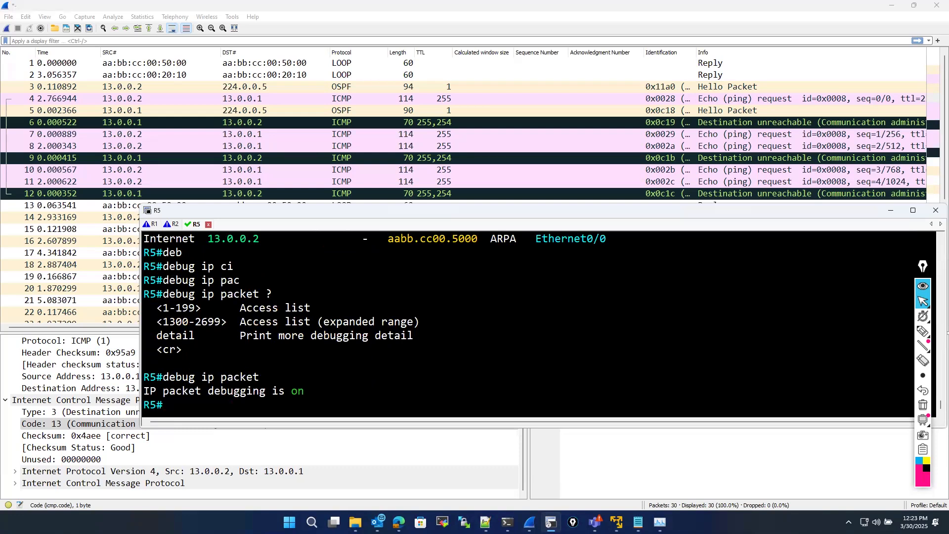
Ping 13.0.0.1 from R5 with packet debugging active, and turn off all debugging with u all
text(sh ip arp)
key(Up)
key(BackSpace)
text(2)
key(BackSpace)
text(13.0.0.2)
key(Return)
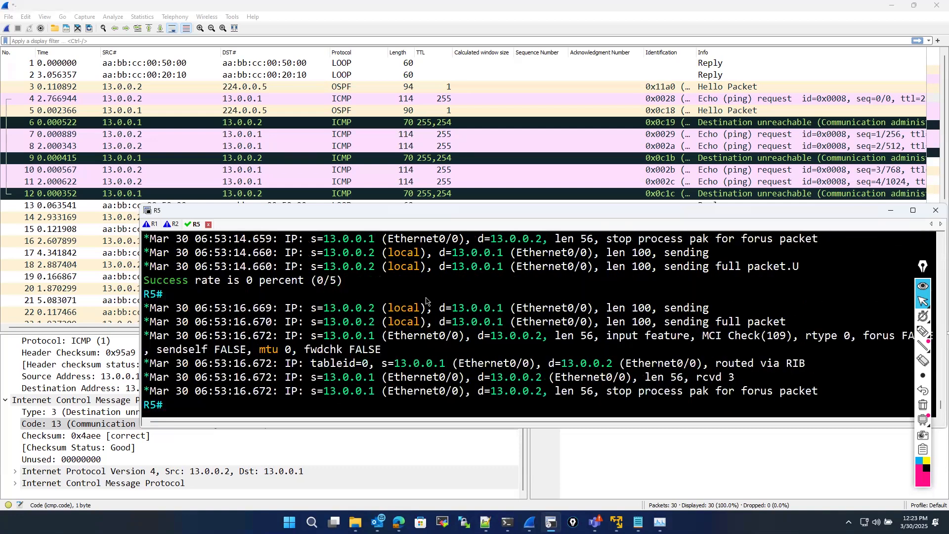
text(u all)
key(Return)
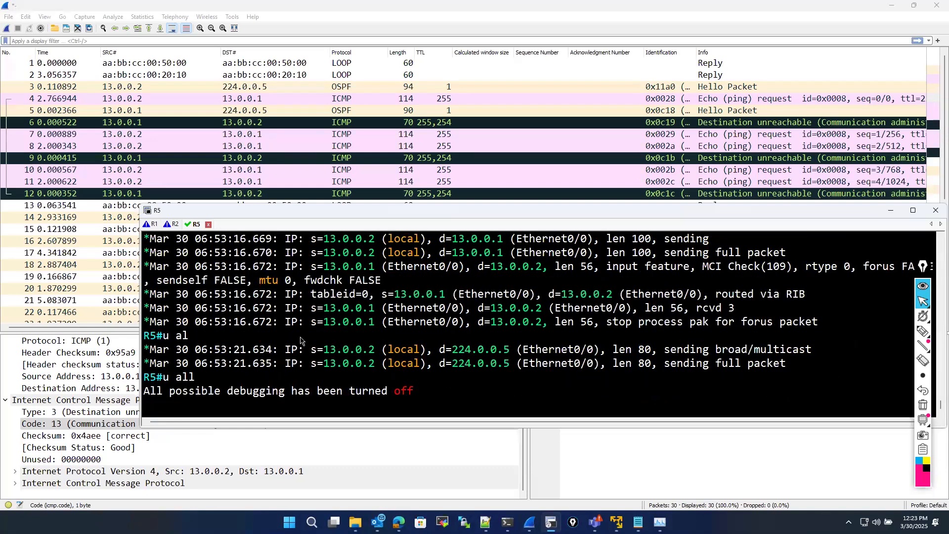
Review the earlier debug lines of the ping on R5, highlighting the "routed via RIB" text and the lines below it
scroll(295, 322, up, 3)
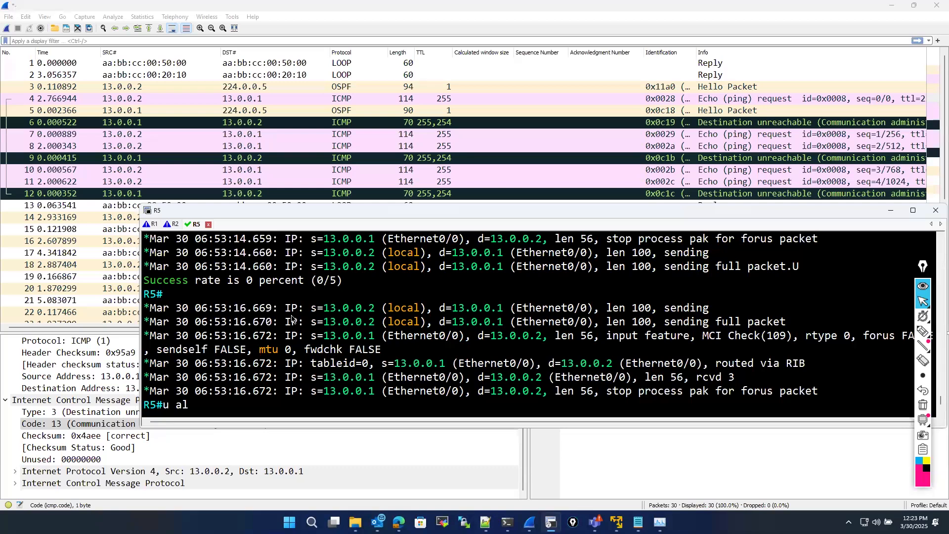
scroll(287, 315, up, 3)
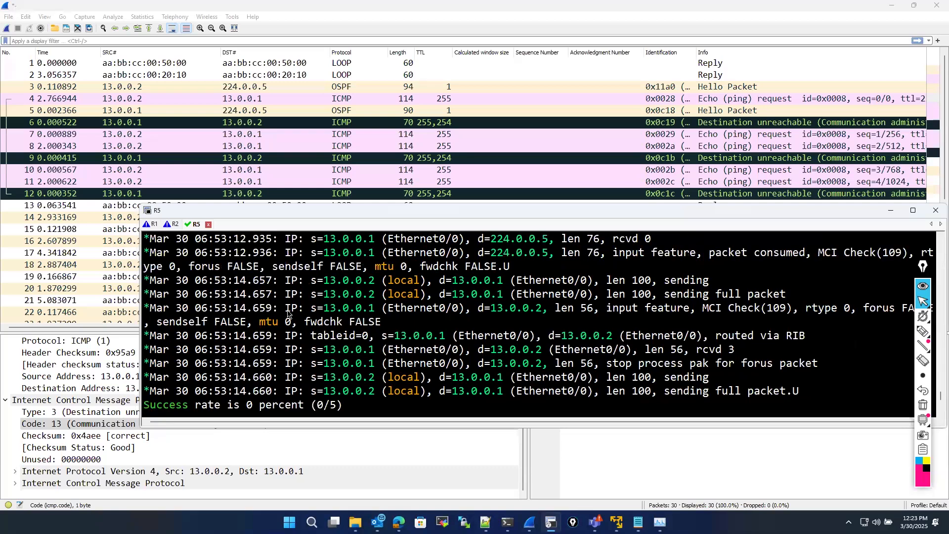
scroll(287, 314, up, 2)
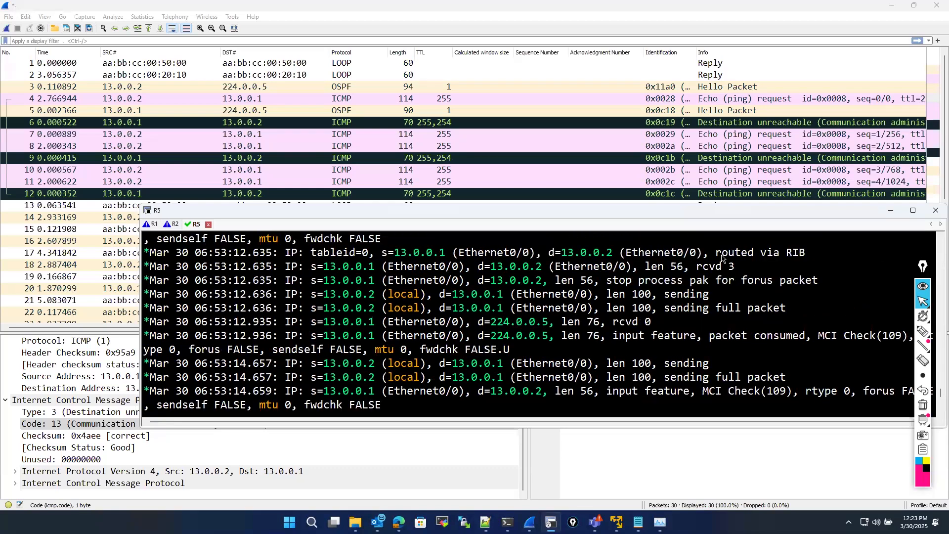
drag(716, 252, 806, 261)
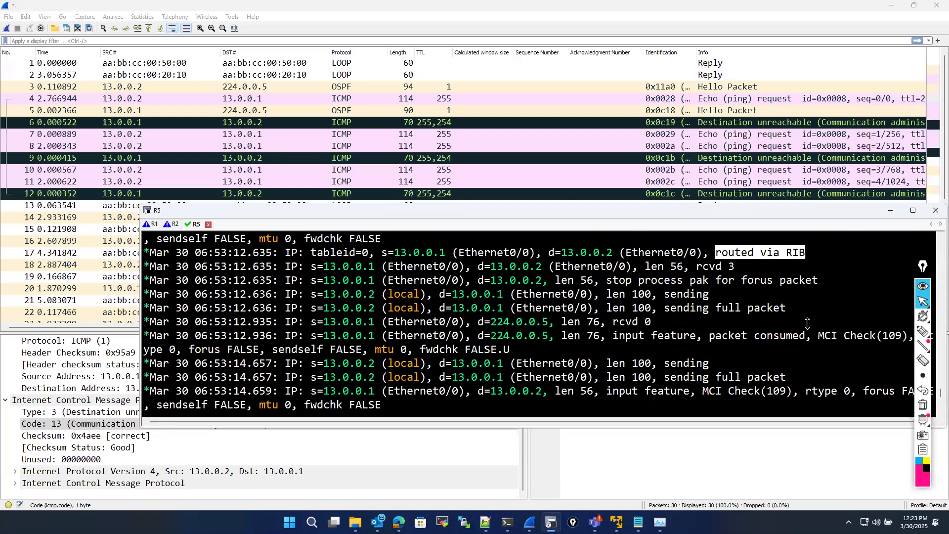
drag(663, 307, 811, 325)
scroll(430, 388, down, 2)
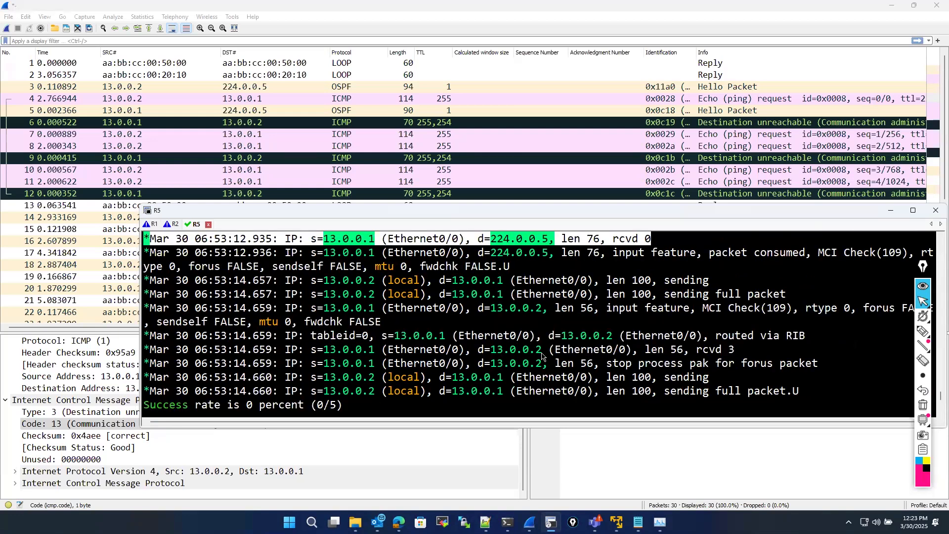
Examine the source and destination addresses in R5's debug lines for the ping replies and the 224.0.0.5 multicasts
text(u all)
double_click(512, 349)
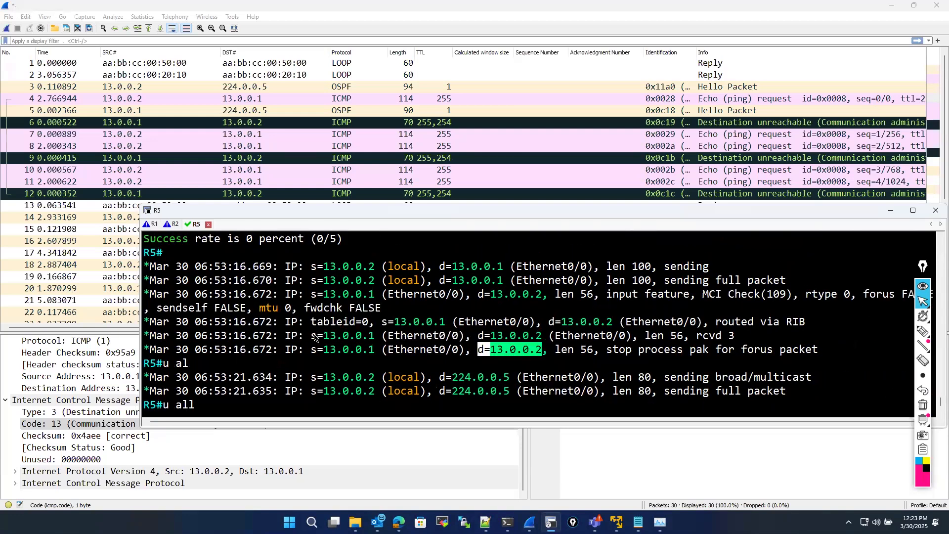
double_click(369, 337)
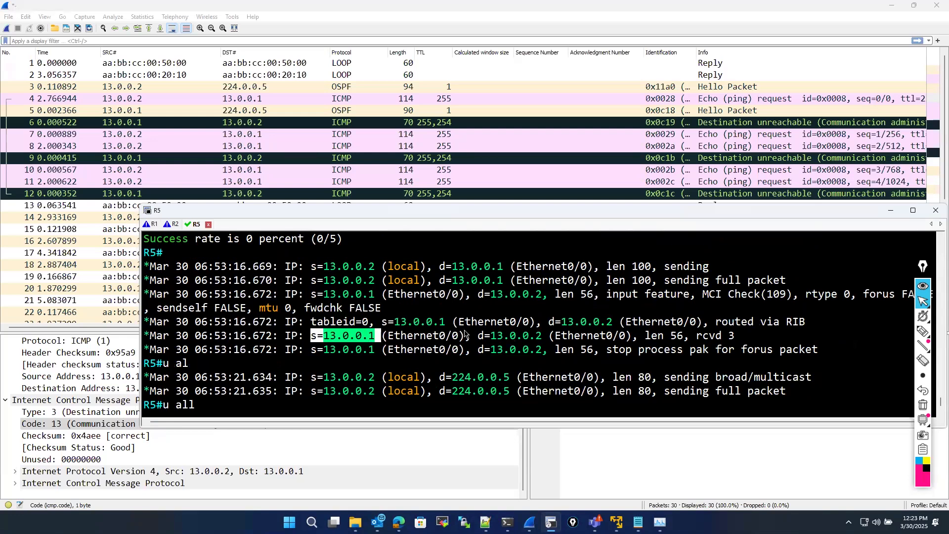
drag(511, 336, 573, 347)
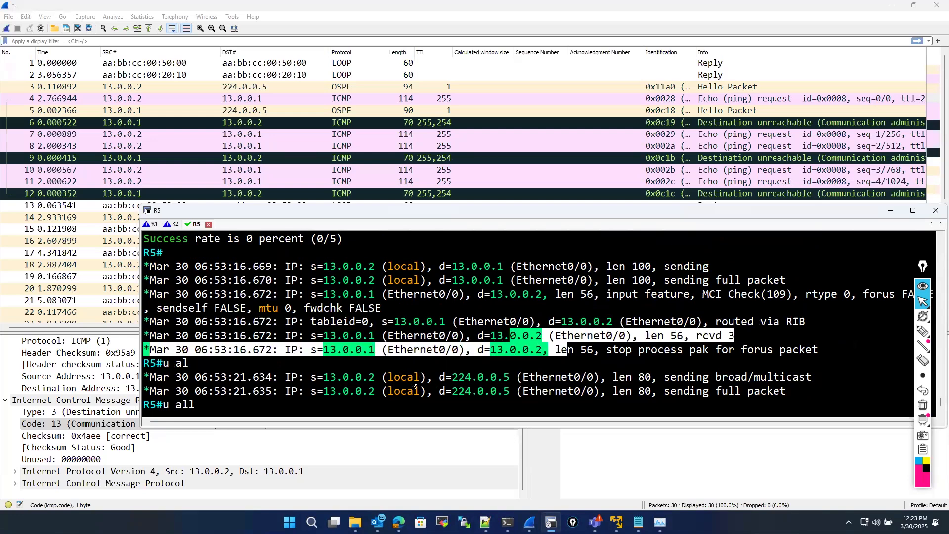
drag(480, 382, 362, 391)
key(Return)
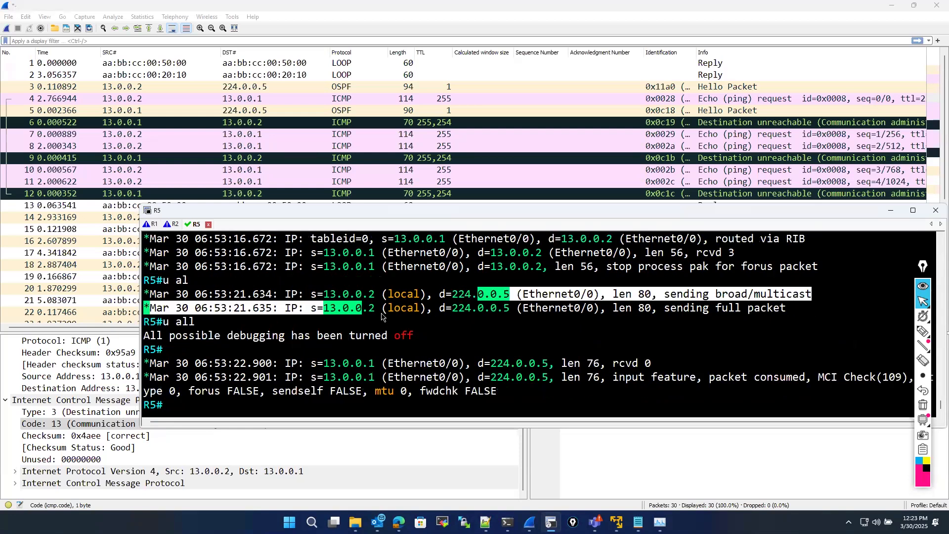
scroll(383, 319, up, 4)
scroll(383, 315, up, 6)
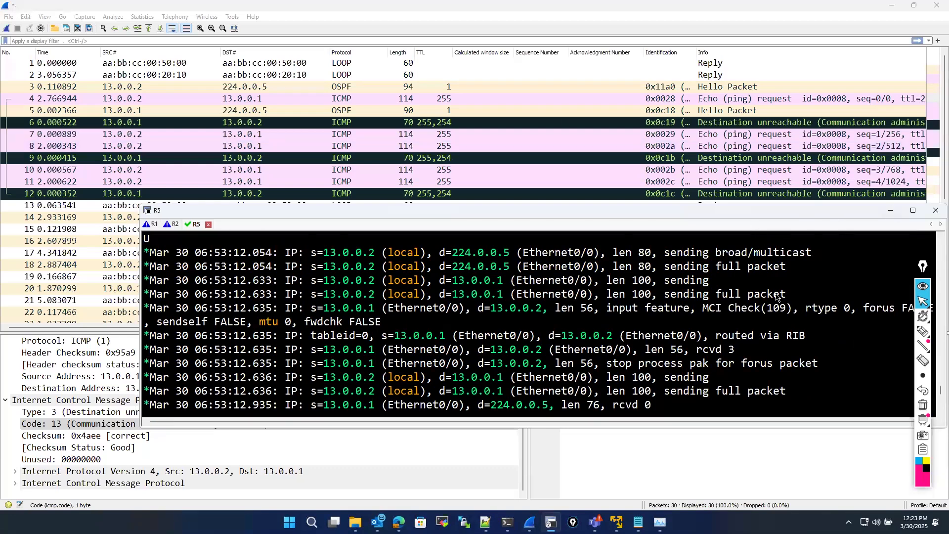
Return to Wireshark and review the Ethernet and IPv4 header details of packet 6
click(53, 412)
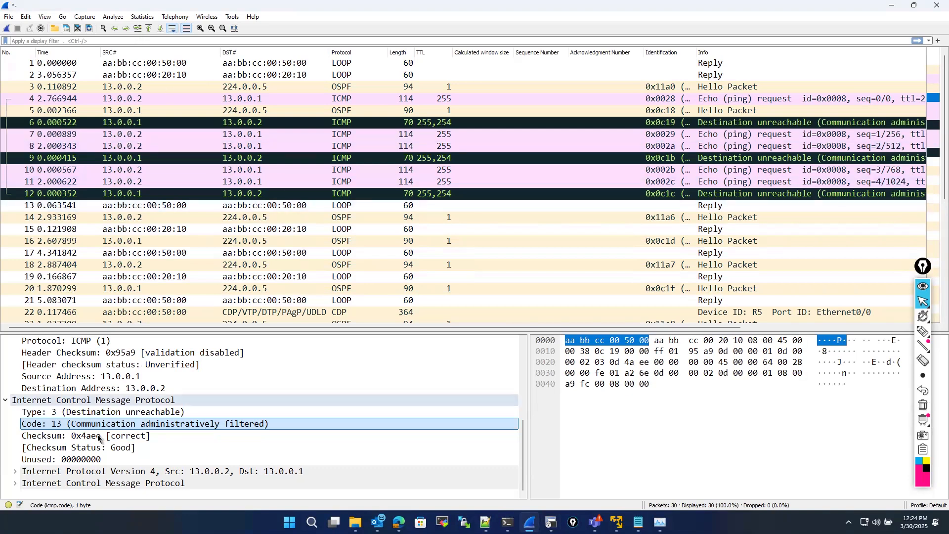
scroll(90, 401, up, 5)
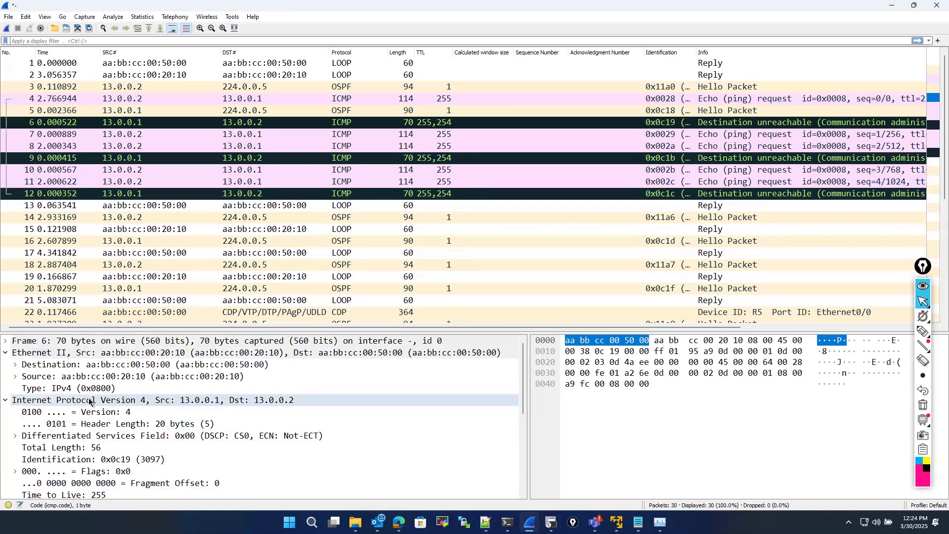